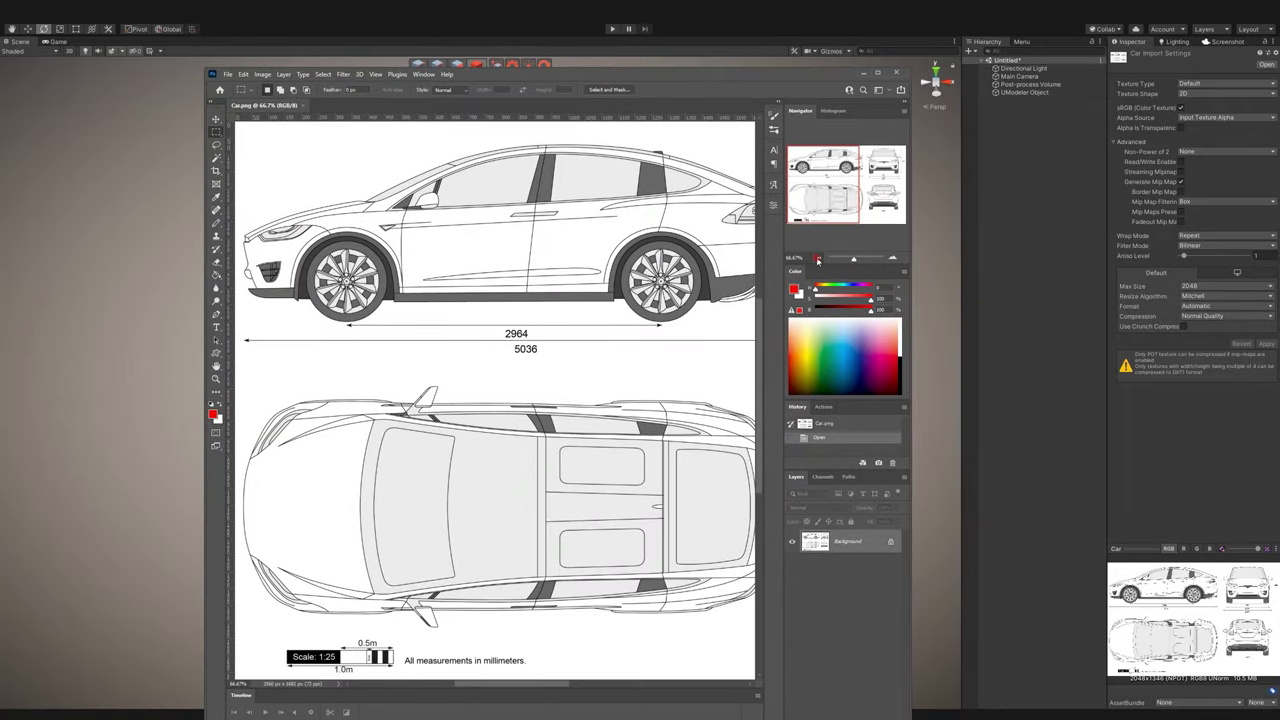
- Resize the Car.png blueprint canvas to a square 2560 × 2560 pixels in Photoshop
{"action": "left_click", "coordinate": [818, 259]}
{"action": "left_click", "coordinate": [818, 259]}
{"action": "left_click", "coordinate": [818, 259]}
{"action": "left_click", "coordinate": [262, 74]}
{"action": "left_click", "coordinate": [290, 158]}
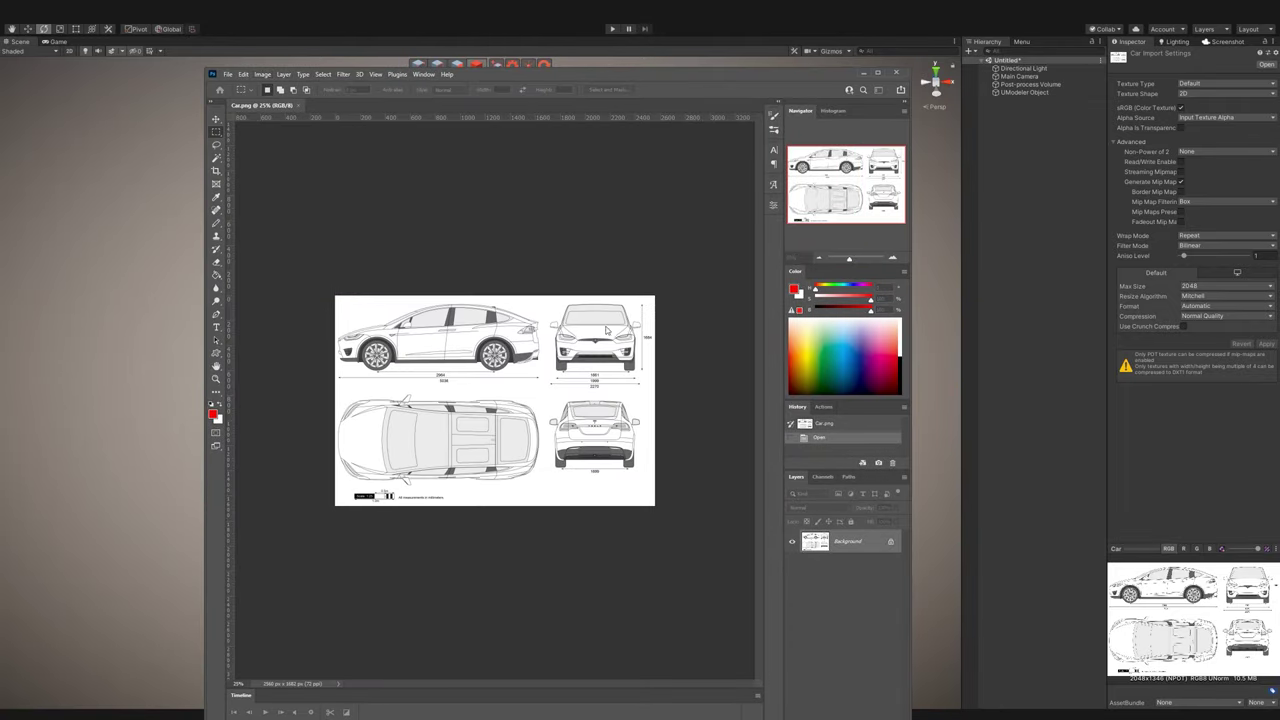
{"action": "left_click", "coordinate": [548, 256]}
{"action": "left_click", "coordinate": [513, 258]}
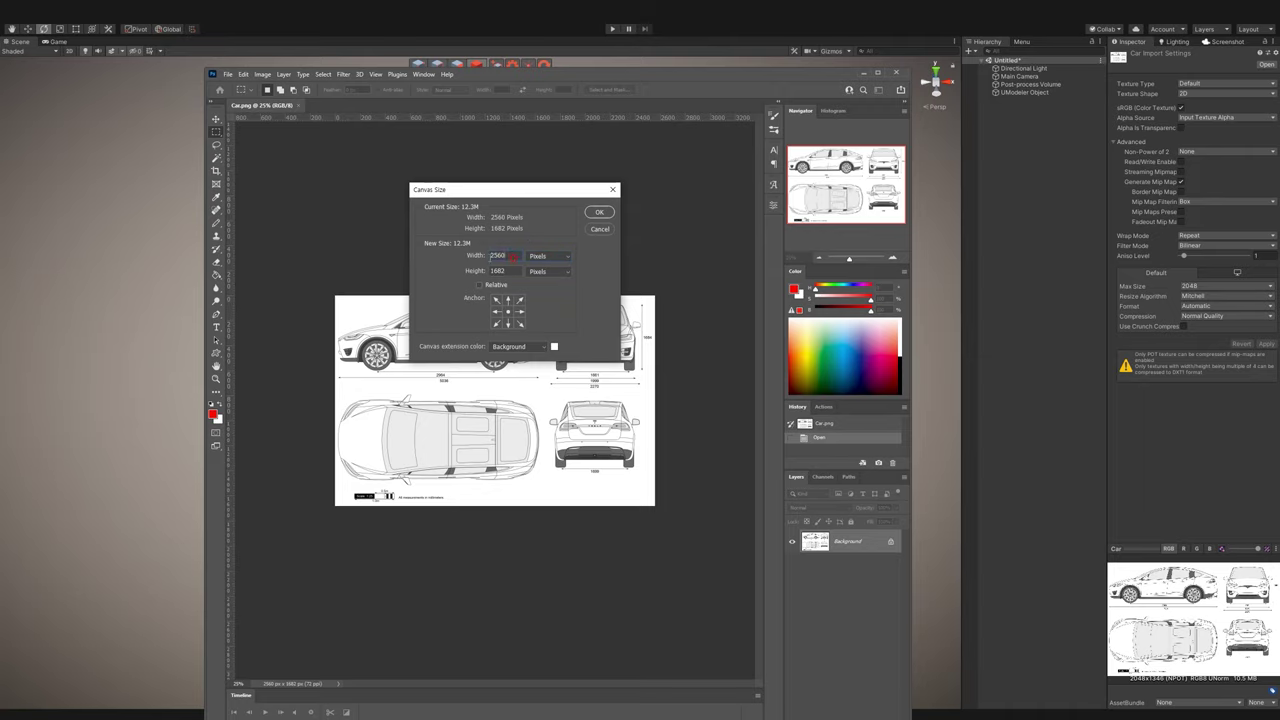
{"action": "left_click", "coordinate": [598, 212]}
{"action": "left_click", "coordinate": [893, 259]}
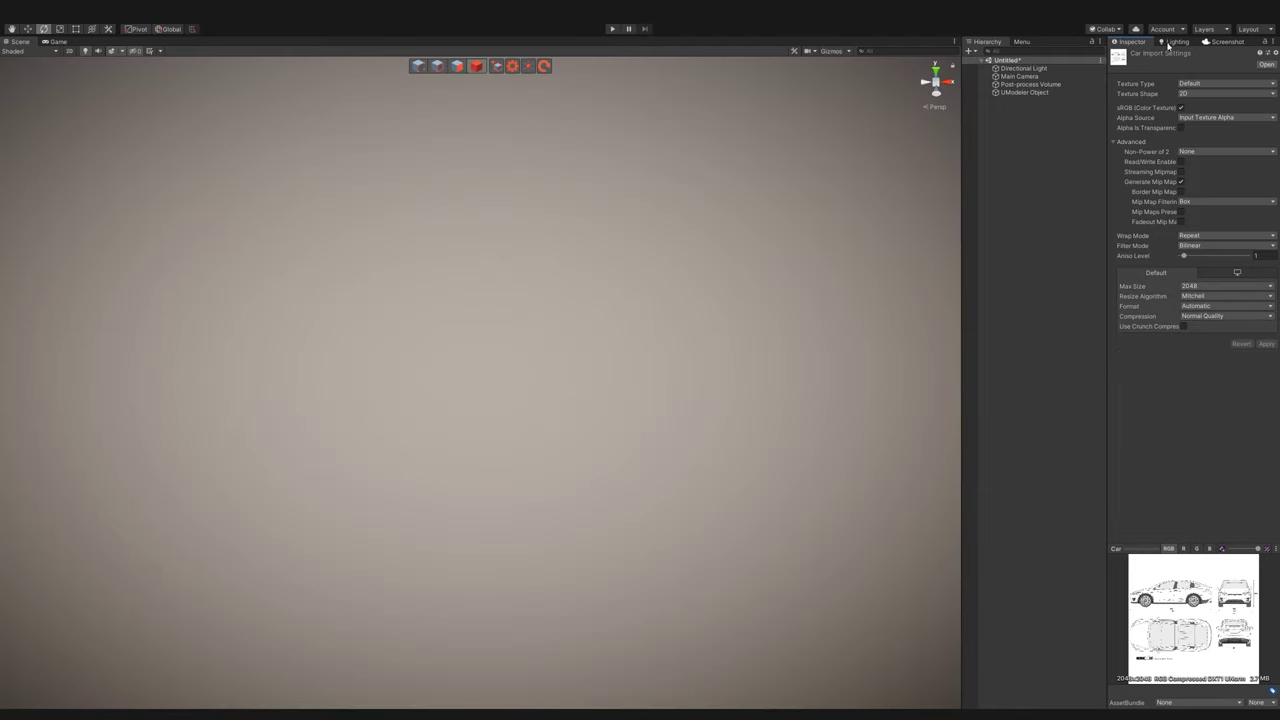
{"action": "right_click", "coordinate": [1034, 168]}
- Create a new UModeler object and dock the floating tool properties below the UModeler panel
{"action": "left_click", "coordinate": [1065, 261]}
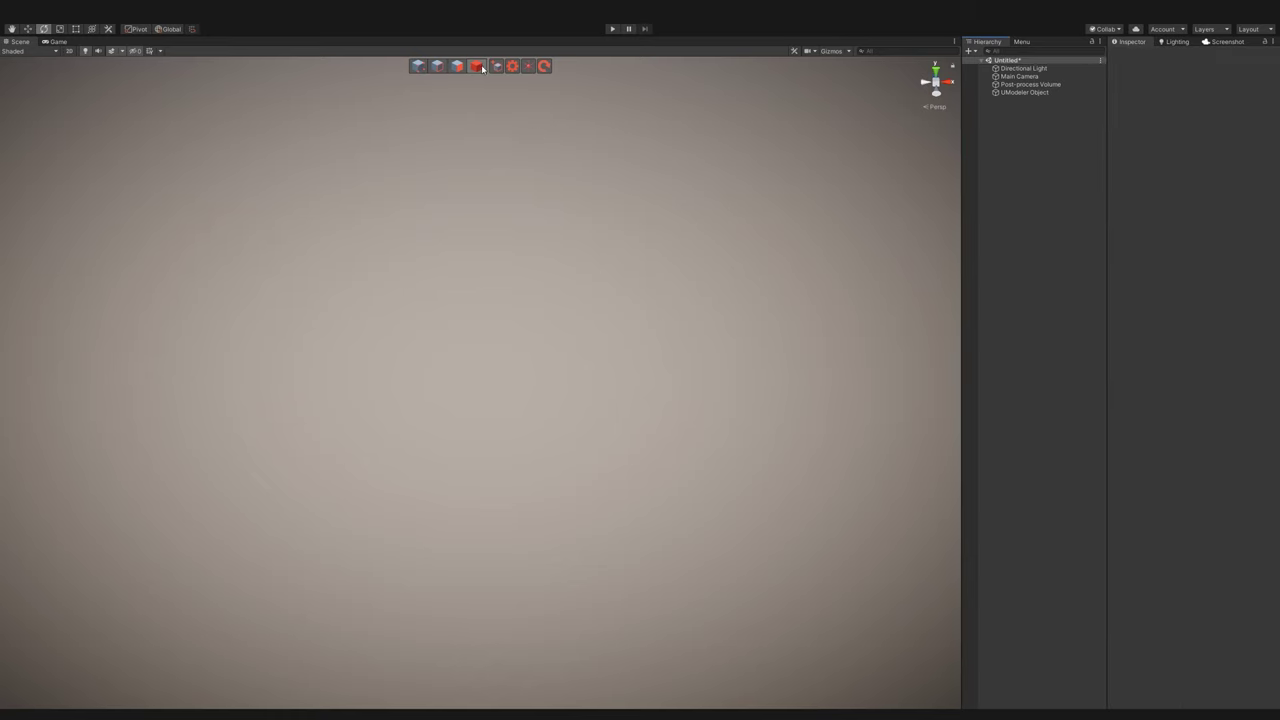
{"action": "left_click_drag", "start_coordinate": [508, 369], "coordinate": [537, 434]}
{"action": "key", "text": "ctrl+z"}
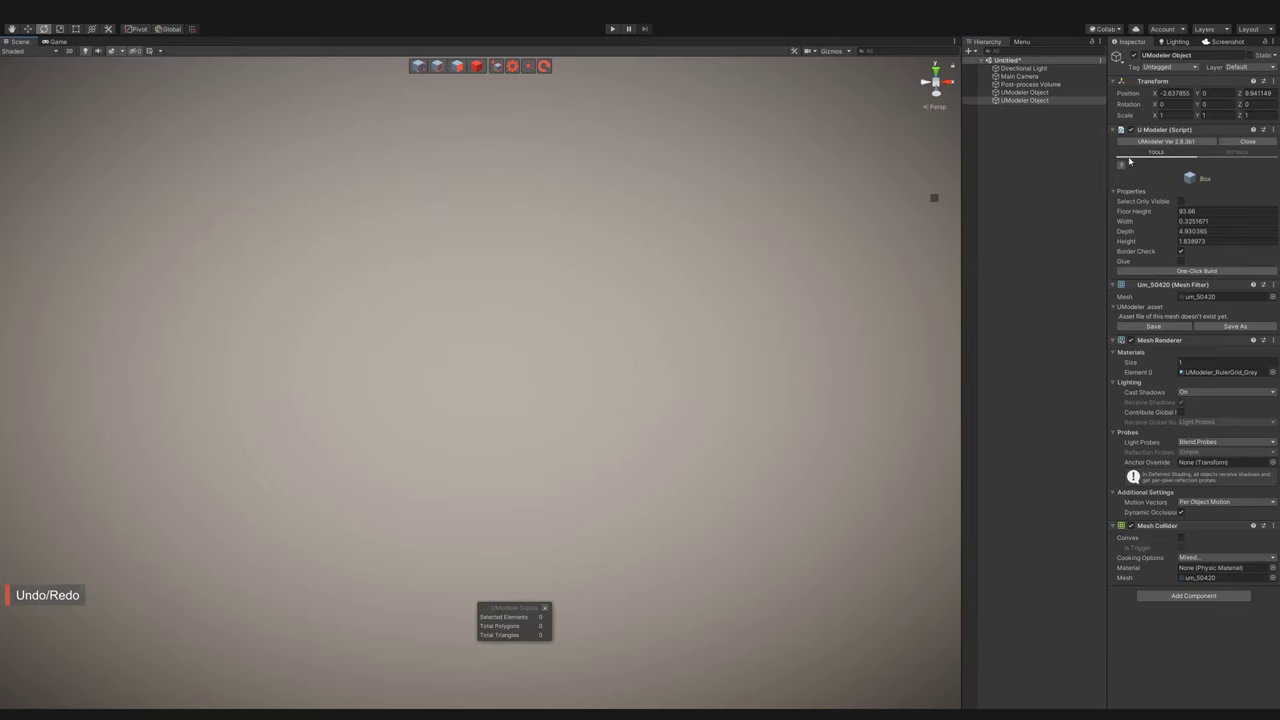
{"action": "left_click", "coordinate": [1022, 42]}
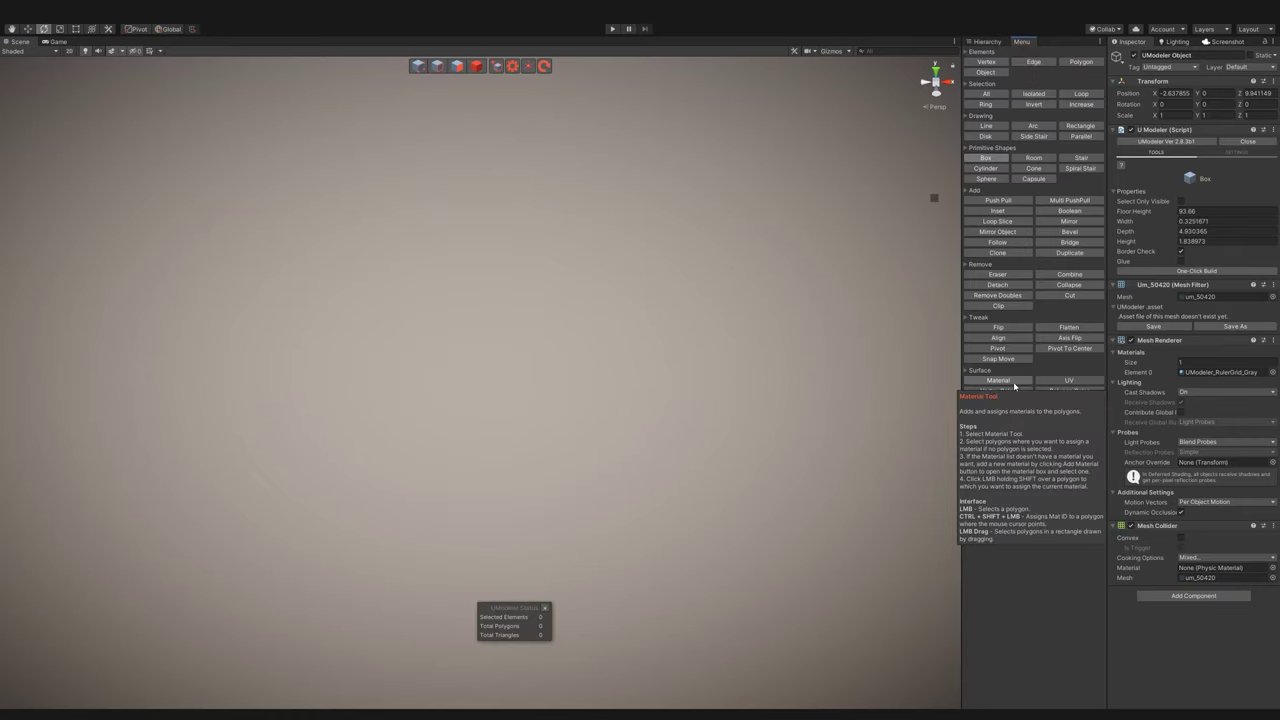
{"action": "right_click", "coordinate": [1235, 185]}
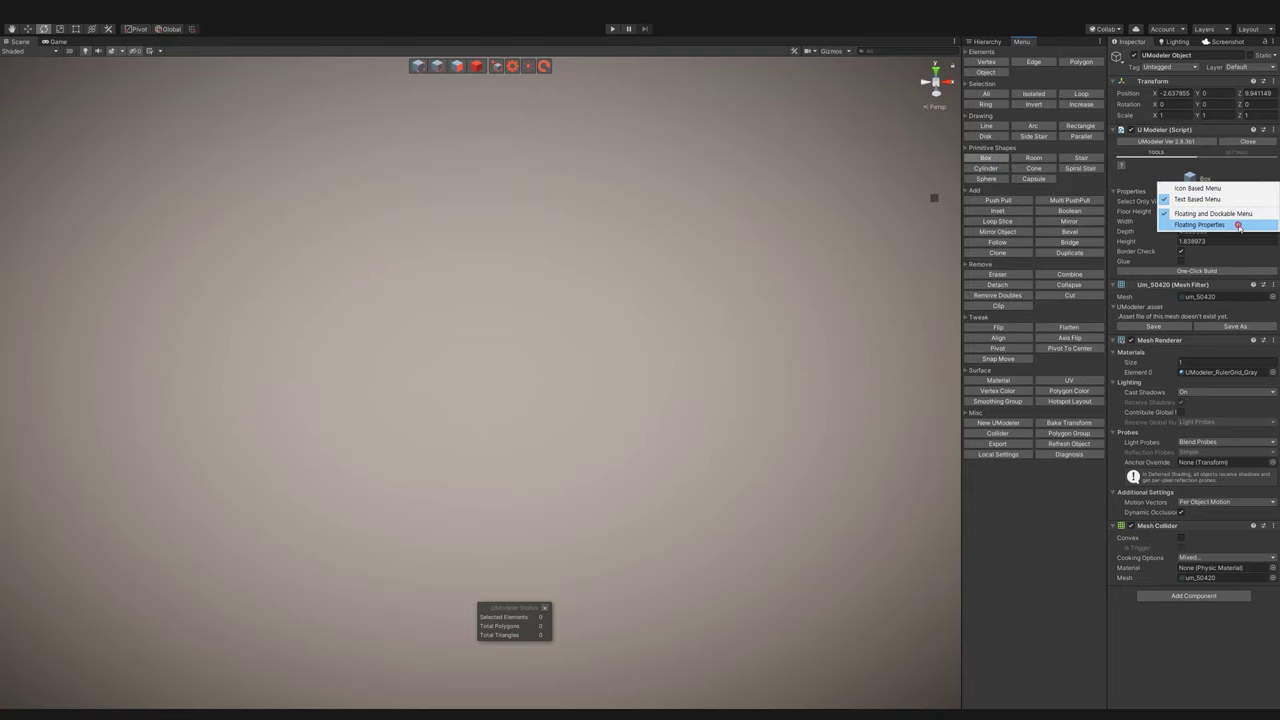
{"action": "left_click", "coordinate": [1199, 224]}
{"action": "left_click_drag", "start_coordinate": [891, 466], "coordinate": [1055, 491]}
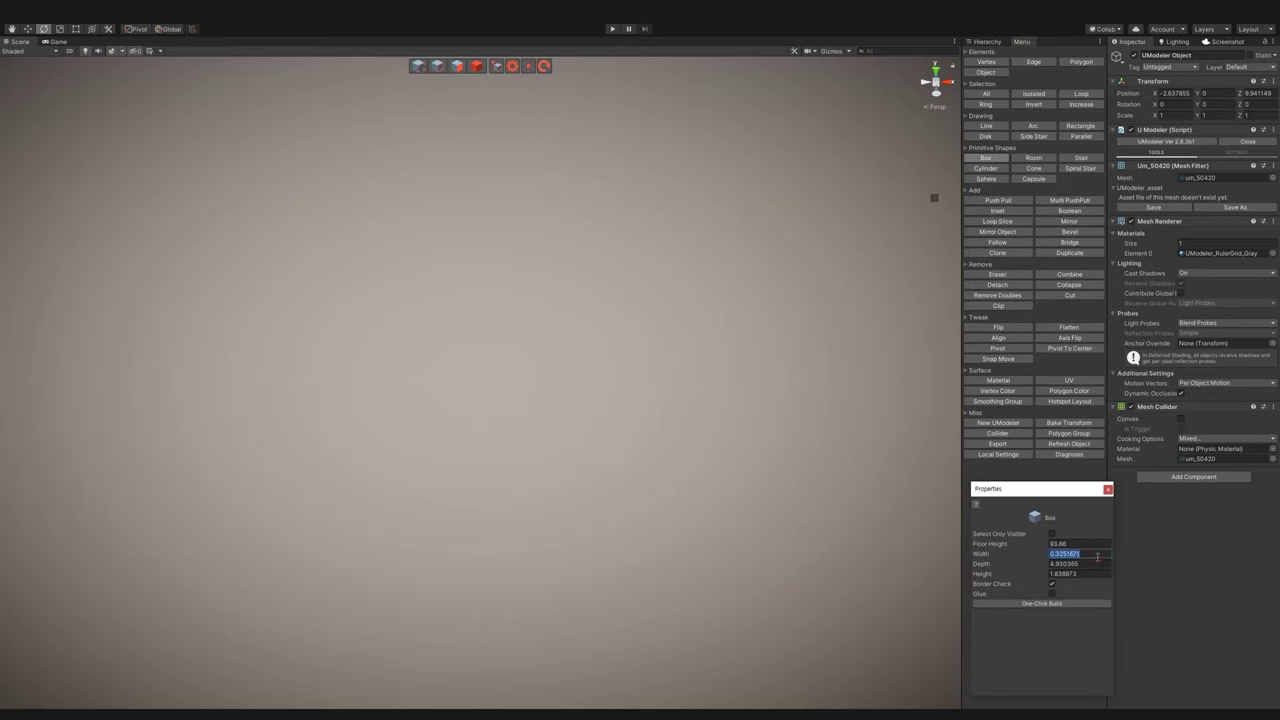
- Build a 1 m box with One-Click Build, centre its pivot and deselect it
{"action": "left_click", "coordinate": [1079, 607]}
{"action": "left_click", "coordinate": [474, 68]}
{"action": "key", "text": "f"}
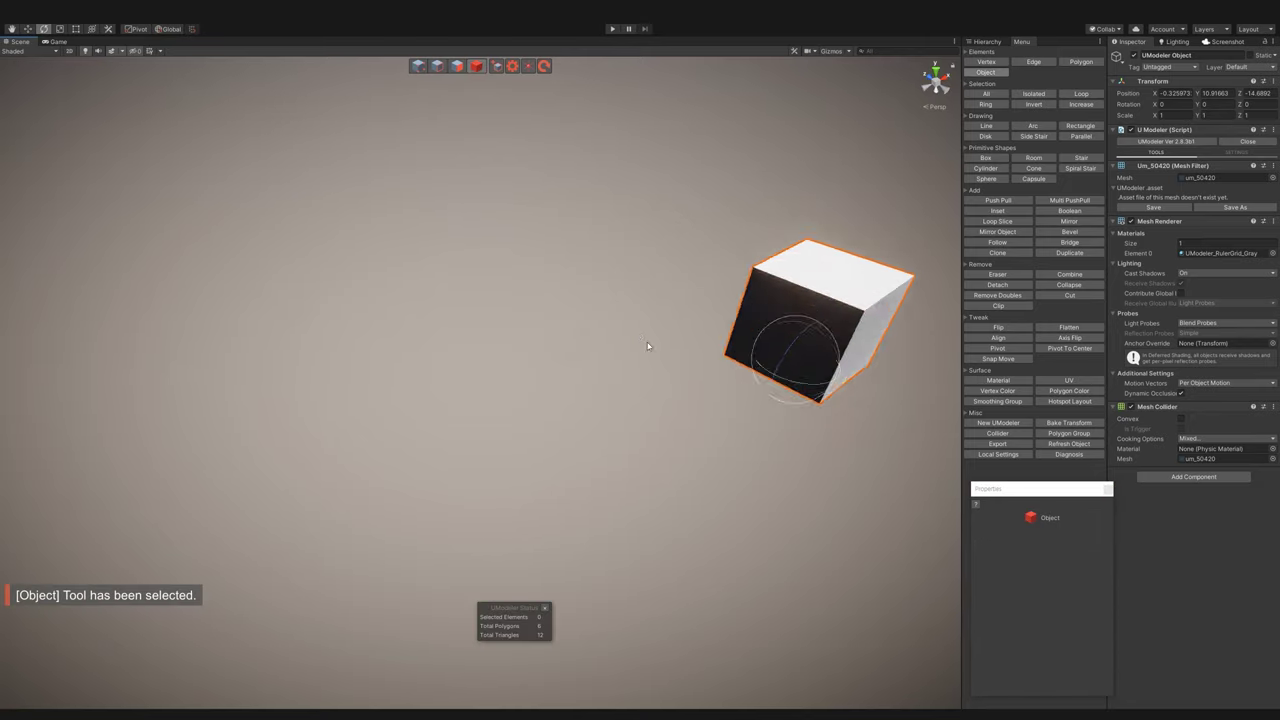
{"action": "left_click", "coordinate": [1069, 348]}
{"action": "left_click", "coordinate": [1042, 549]}
{"action": "left_click_drag", "start_coordinate": [656, 372], "coordinate": [695, 386], "text": "alt"}
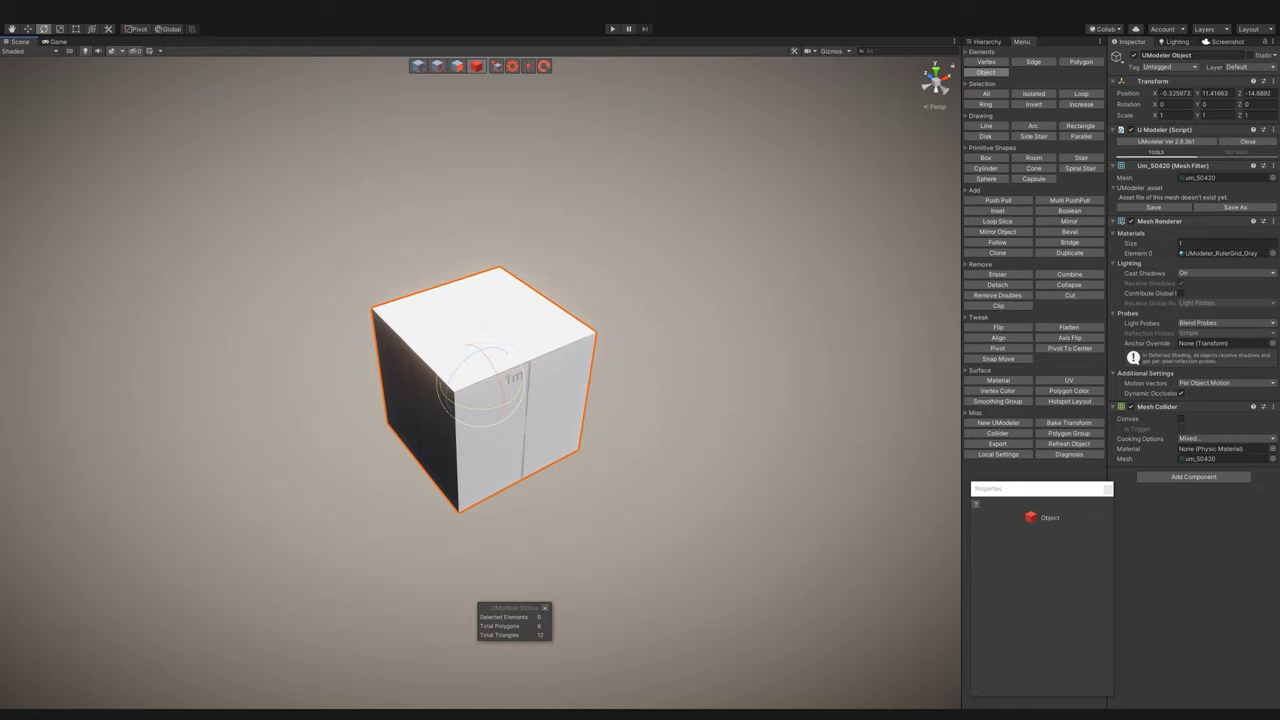
{"action": "key", "text": "ctrl+shift+d"}
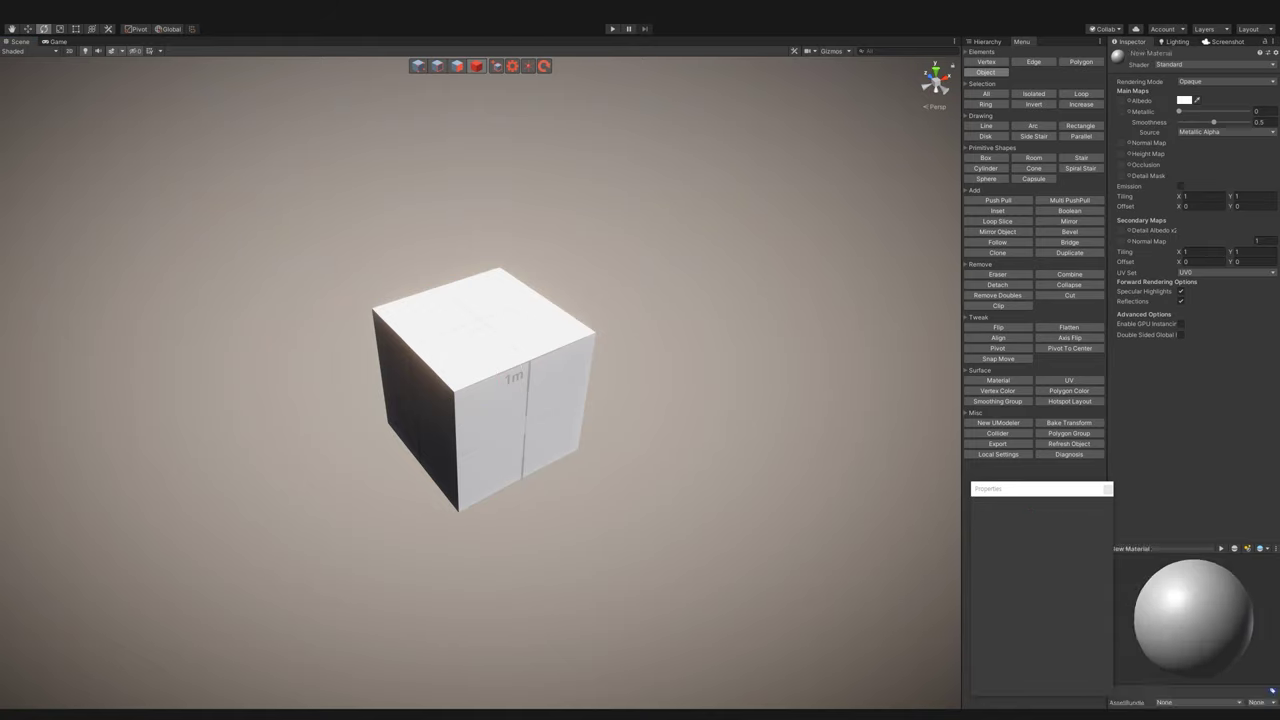
- Give the cube a new material with the Car blueprint texture as its Albedo
{"action": "left_click_drag", "start_coordinate": [1118, 55], "coordinate": [392, 414]}
{"action": "left_click", "coordinate": [571, 429]}
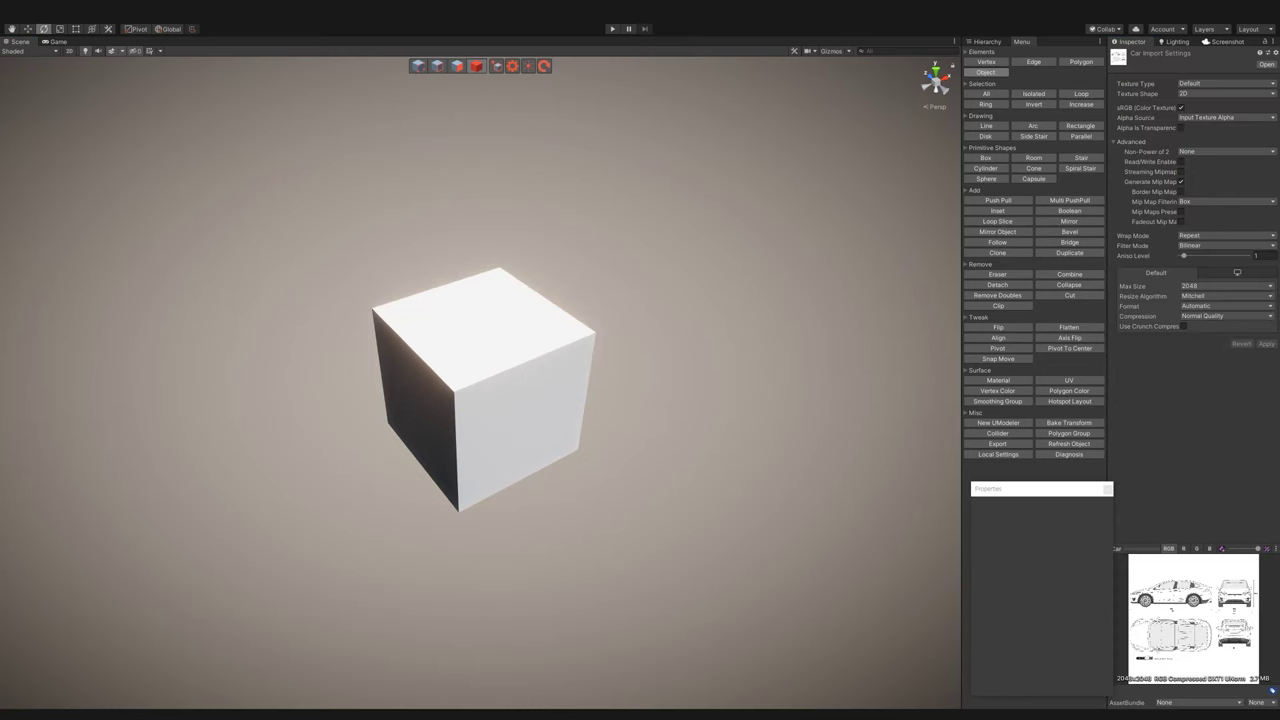
{"action": "left_click", "coordinate": [424, 392]}
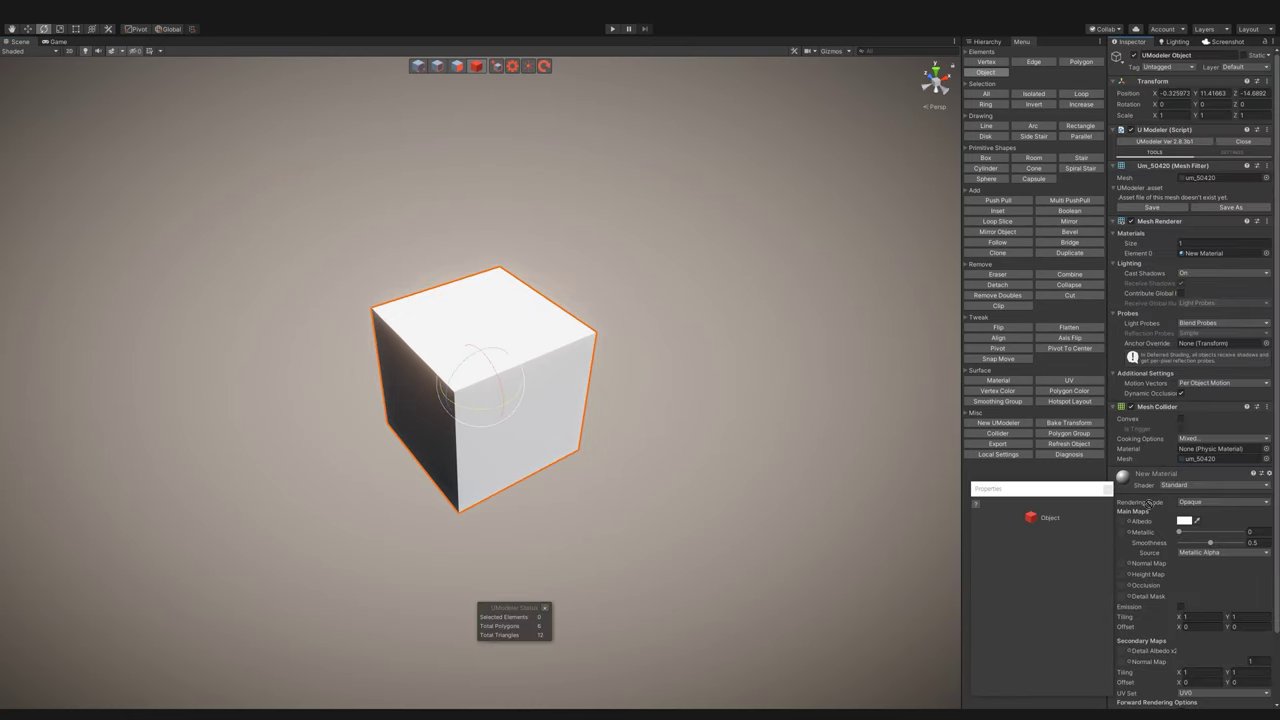
{"action": "left_click_drag", "start_coordinate": [1122, 522], "coordinate": [1122, 522]}
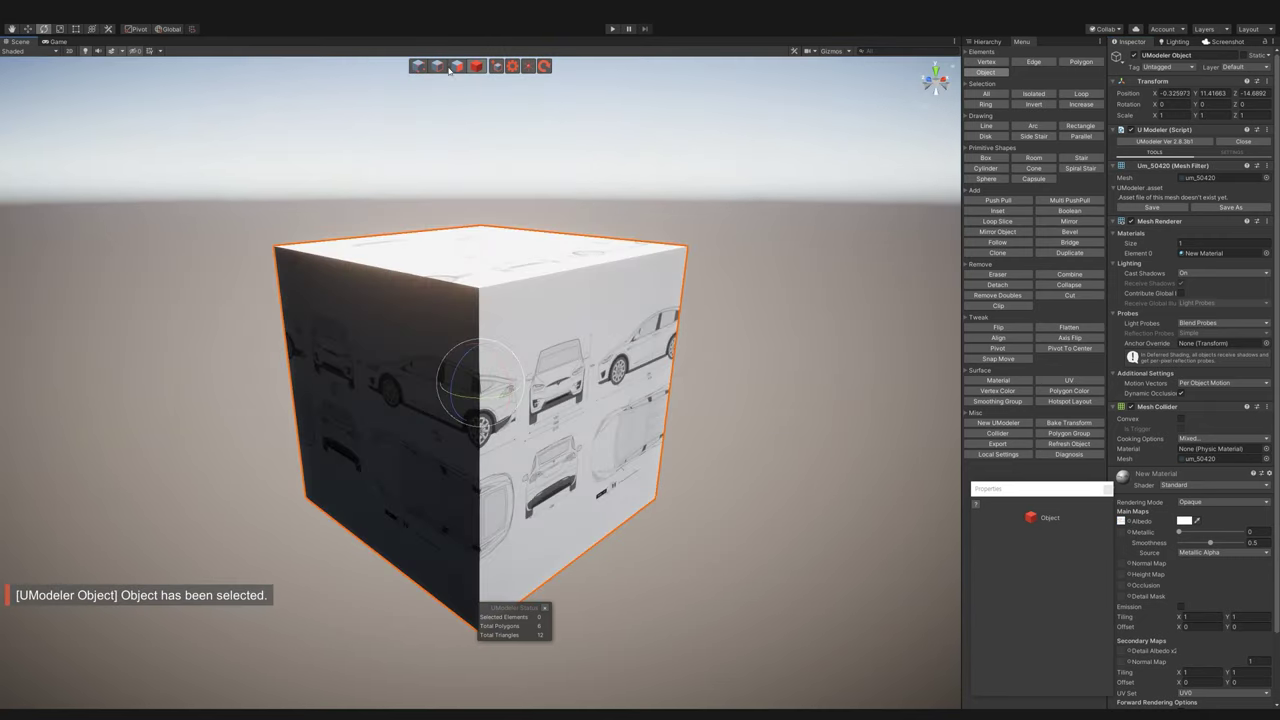
- Delete all the box's faces except one and open the UV Editor
{"action": "left_click", "coordinate": [453, 72]}
{"action": "left_click", "coordinate": [453, 72]}
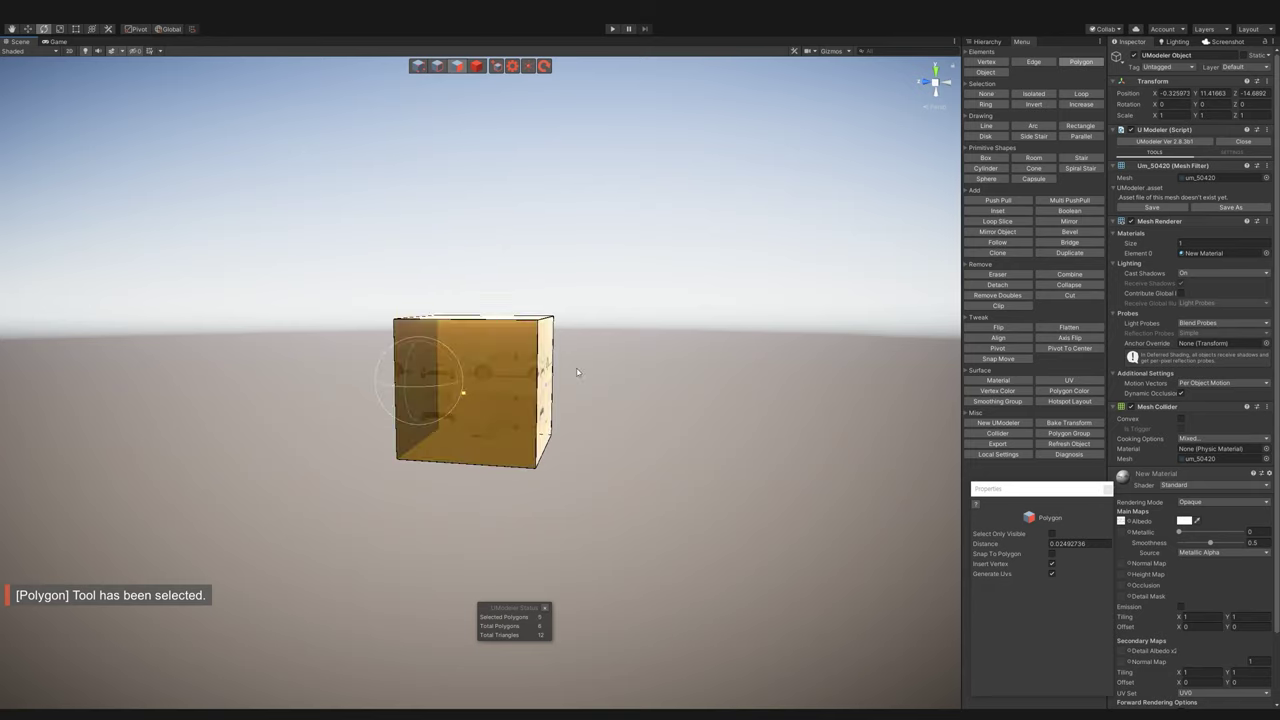
{"action": "key", "text": "Delete"}
{"action": "mouse_move", "coordinate": [622, 393]}
{"action": "left_mouse_down", "text": "alt"}
{"action": "mouse_move", "coordinate": [700, 486]}
{"action": "mouse_move", "coordinate": [783, 366]}
{"action": "left_mouse_up", "text": "alt"}
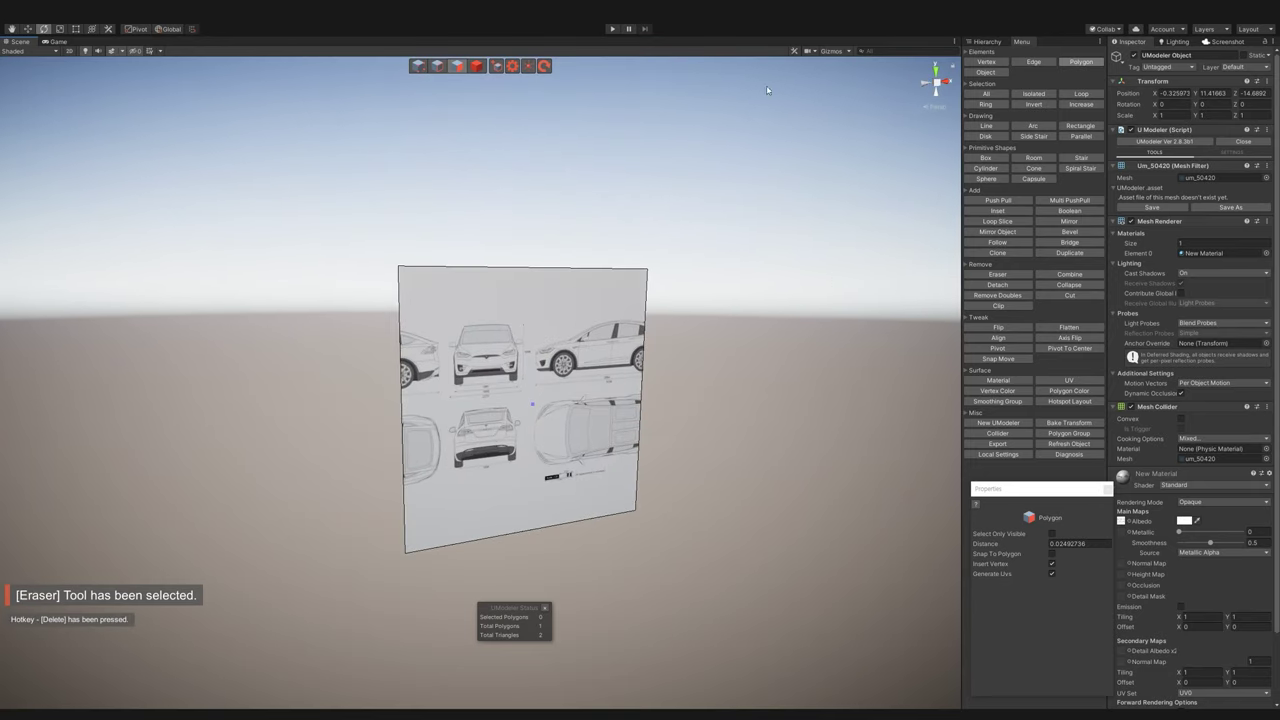
{"action": "left_click", "coordinate": [1076, 383]}
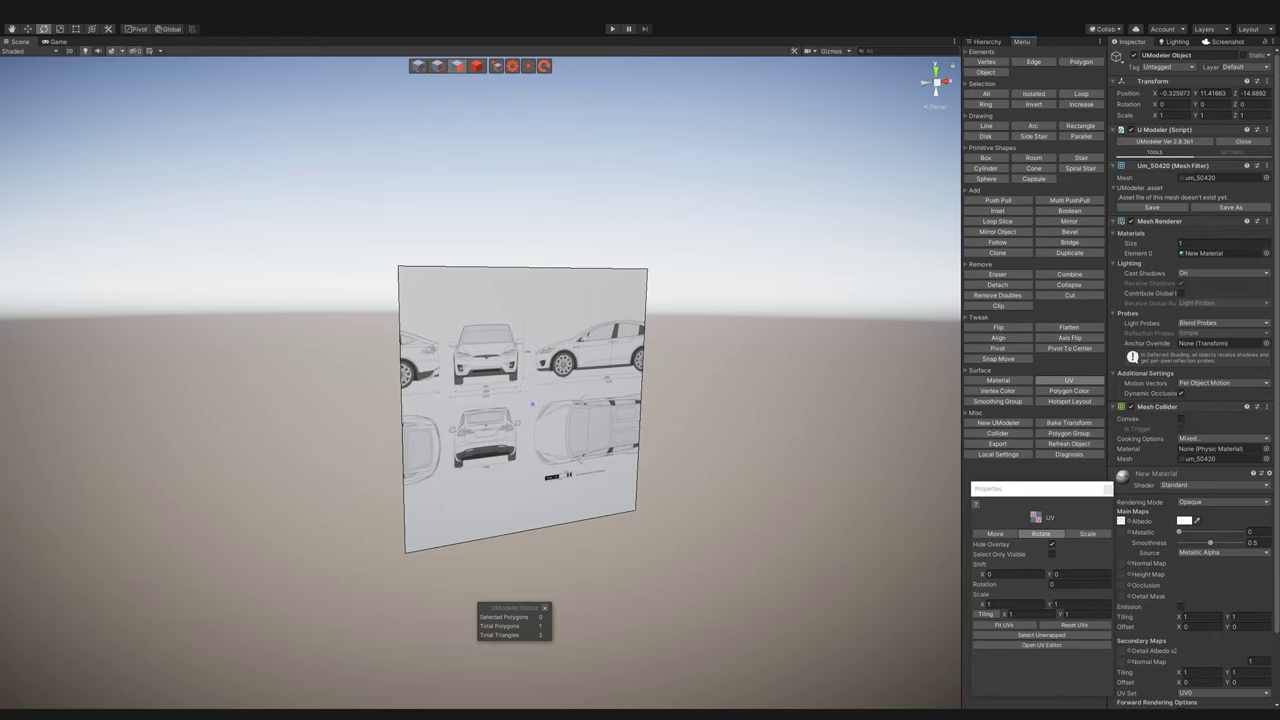
{"action": "left_click", "coordinate": [1041, 644]}
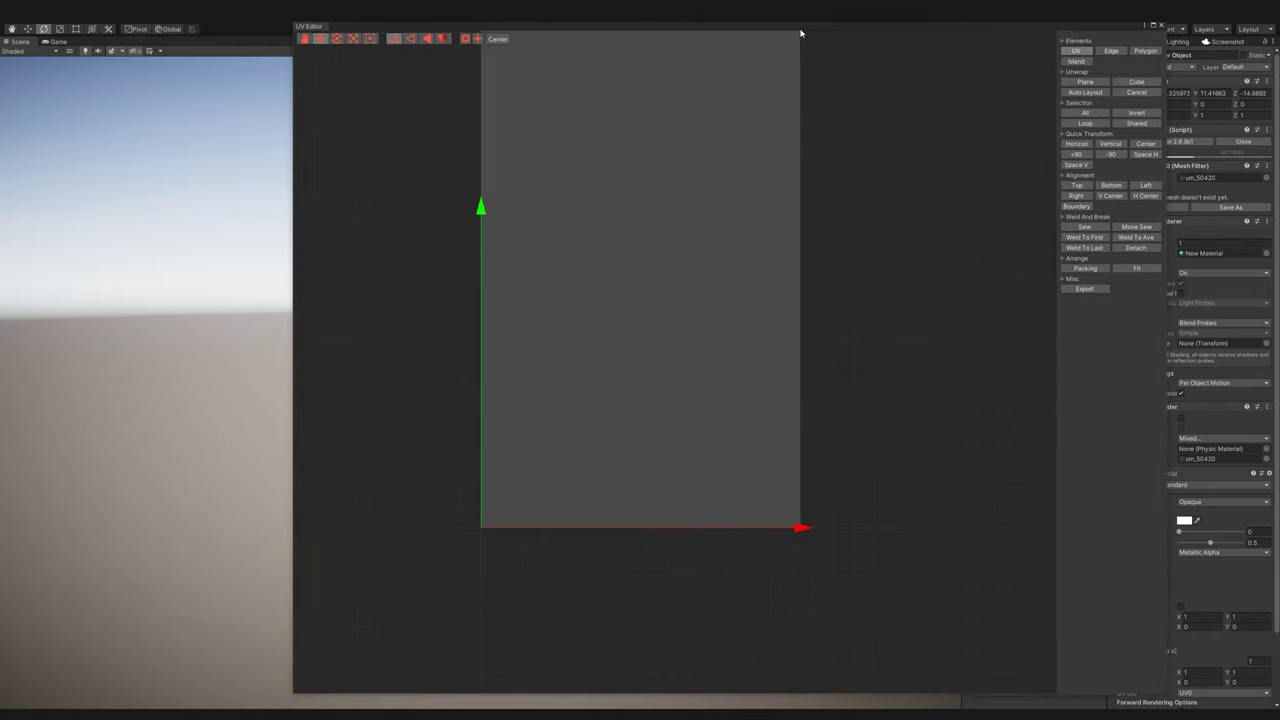
{"action": "left_click_drag", "start_coordinate": [818, 33], "coordinate": [787, 490]}
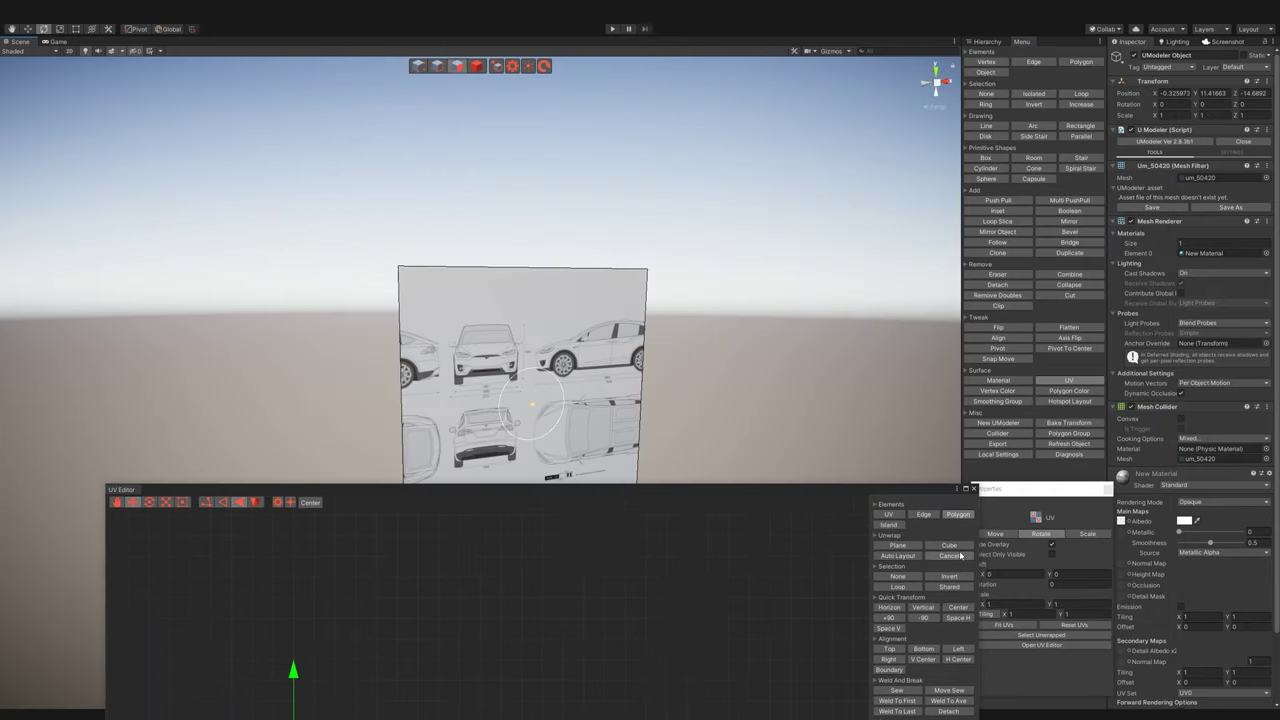
- Apply a Cube unwrap so the face shows the whole blueprint sheet, then close the UV Editor
{"action": "left_click", "coordinate": [900, 546]}
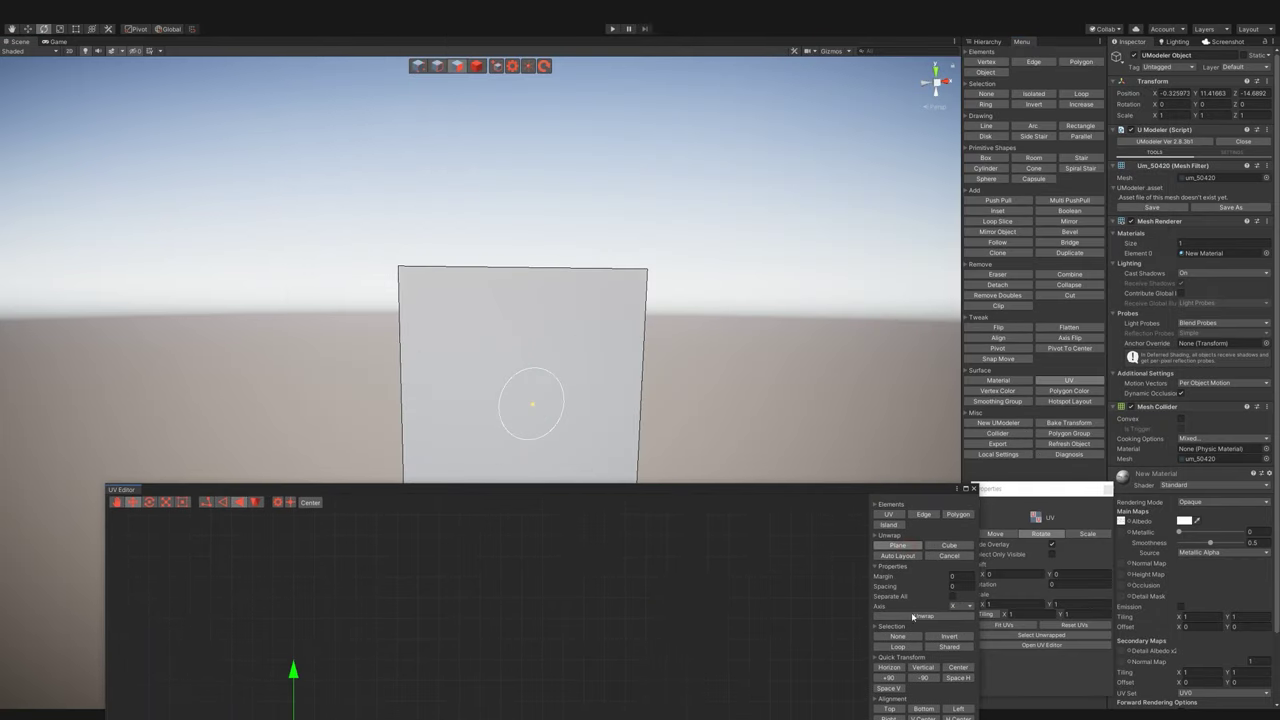
{"action": "left_click", "coordinate": [952, 556]}
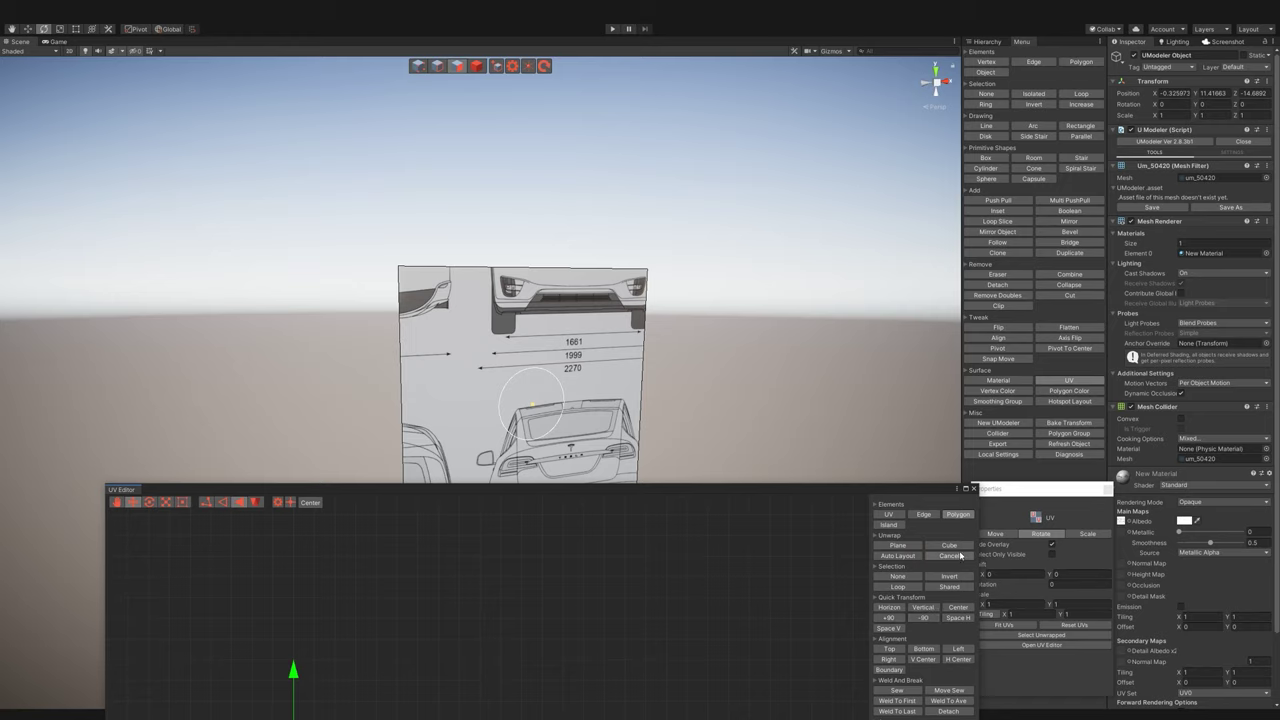
{"action": "left_click", "coordinate": [950, 546]}
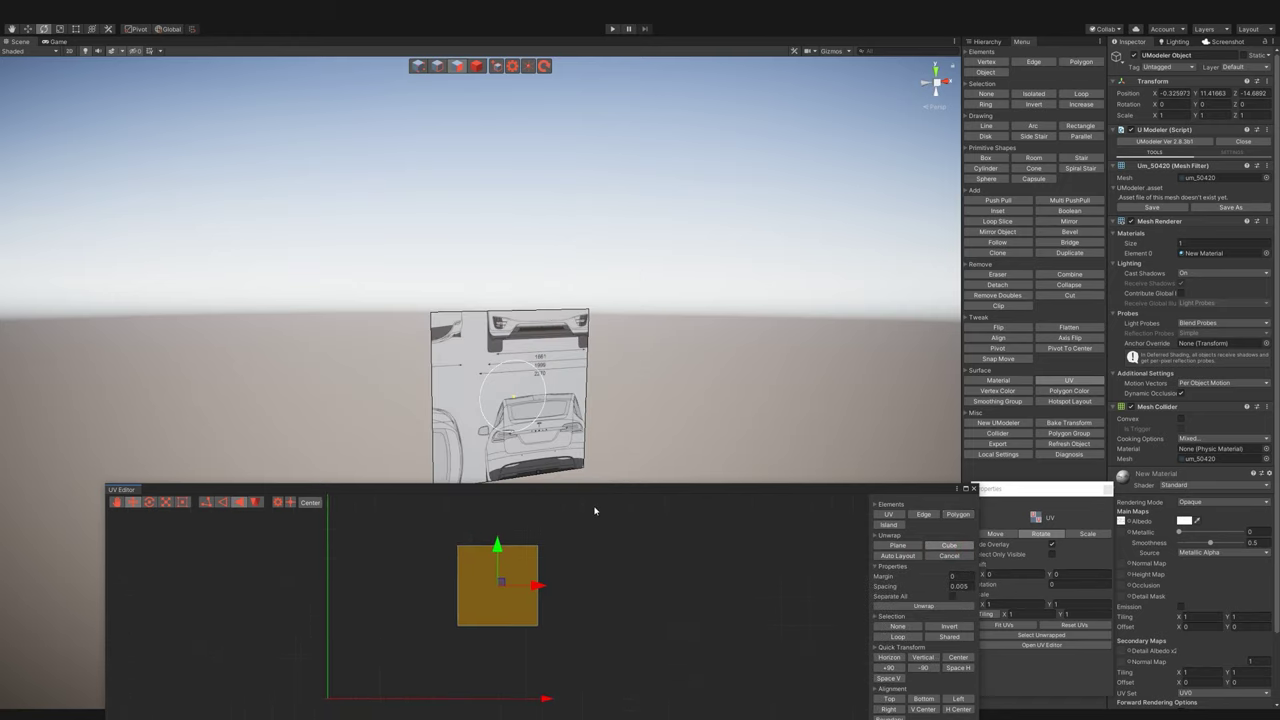
{"action": "scroll", "coordinate": [640, 560], "scroll_direction": "down", "scroll_amount": 2}
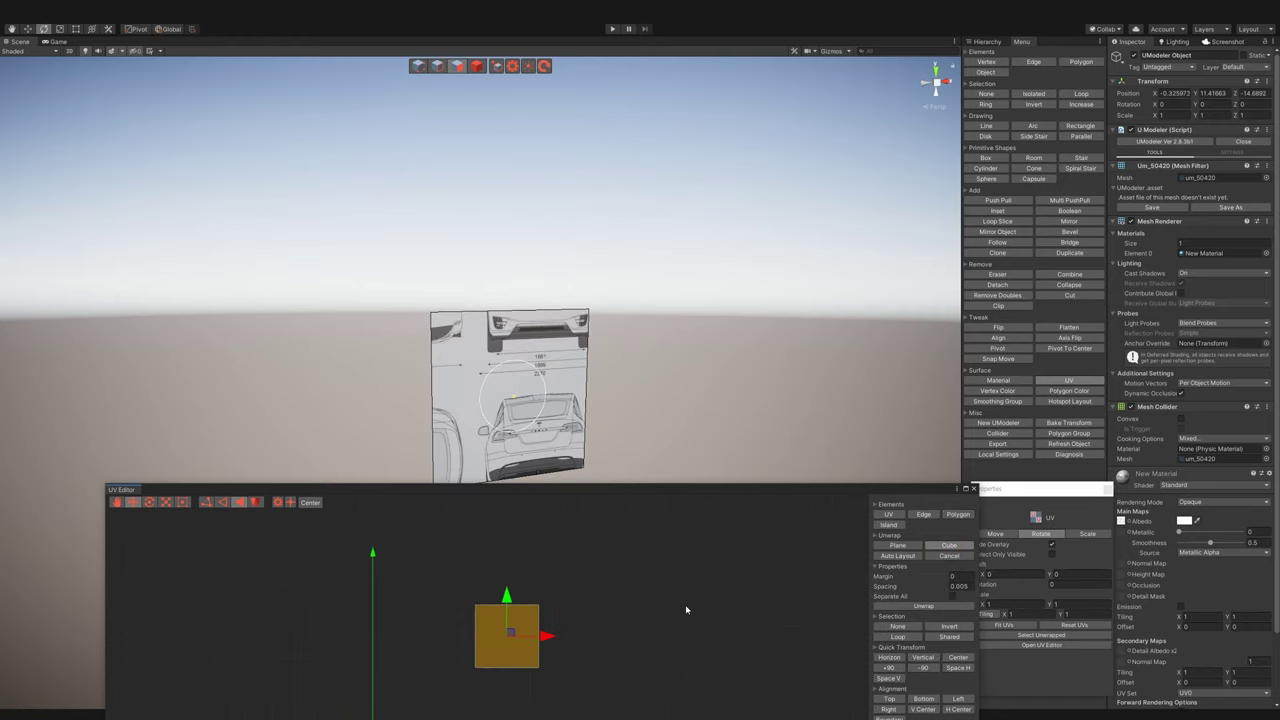
{"action": "left_click", "coordinate": [937, 610]}
{"action": "middle_click_drag", "start_coordinate": [701, 590], "coordinate": [720, 545]}
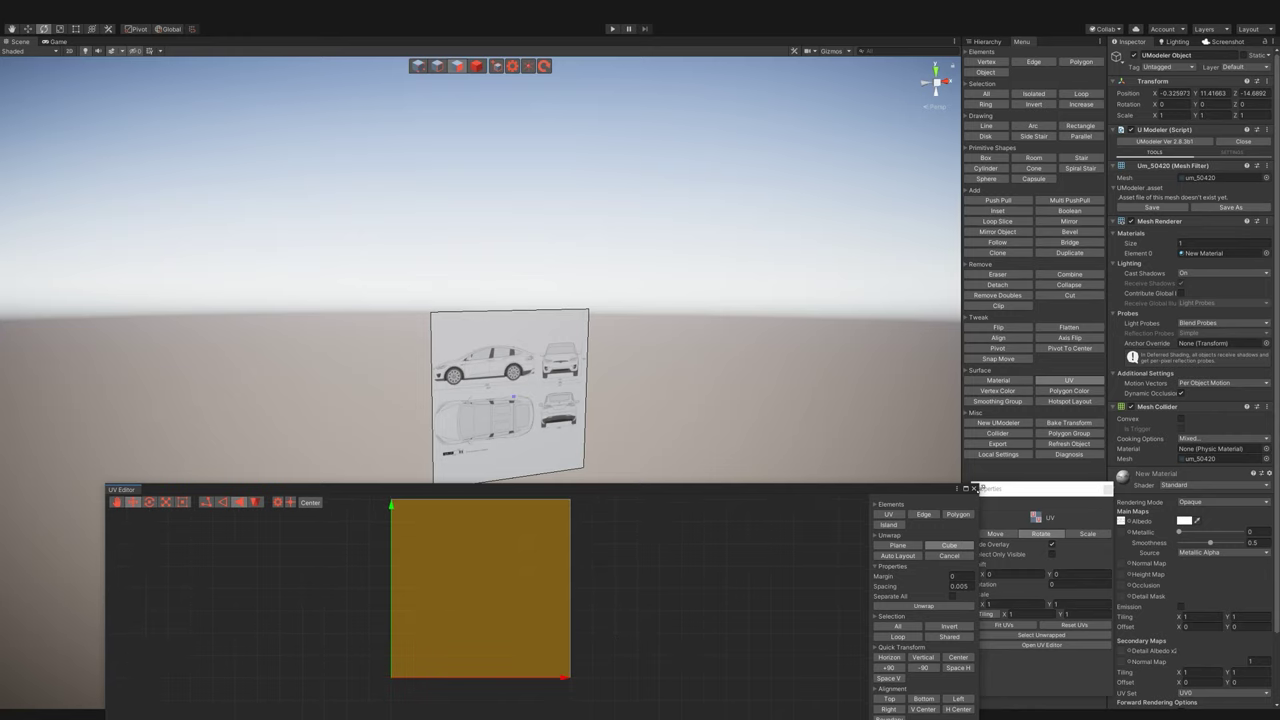
{"action": "left_click", "coordinate": [975, 489]}
{"action": "scroll", "coordinate": [500, 400], "scroll_direction": "up", "scroll_amount": 3}
{"action": "mouse_move", "coordinate": [700, 450]}
{"action": "left_mouse_down", "text": "alt"}
{"action": "mouse_move", "coordinate": [799, 458]}
{"action": "mouse_move", "coordinate": [700, 450]}
{"action": "left_mouse_up", "text": "alt"}
{"action": "scroll", "coordinate": [799, 458], "scroll_direction": "down", "scroll_amount": 2}
{"action": "key", "text": "2"}
{"action": "scroll", "coordinate": [586, 327], "scroll_direction": "up", "scroll_amount": 2}
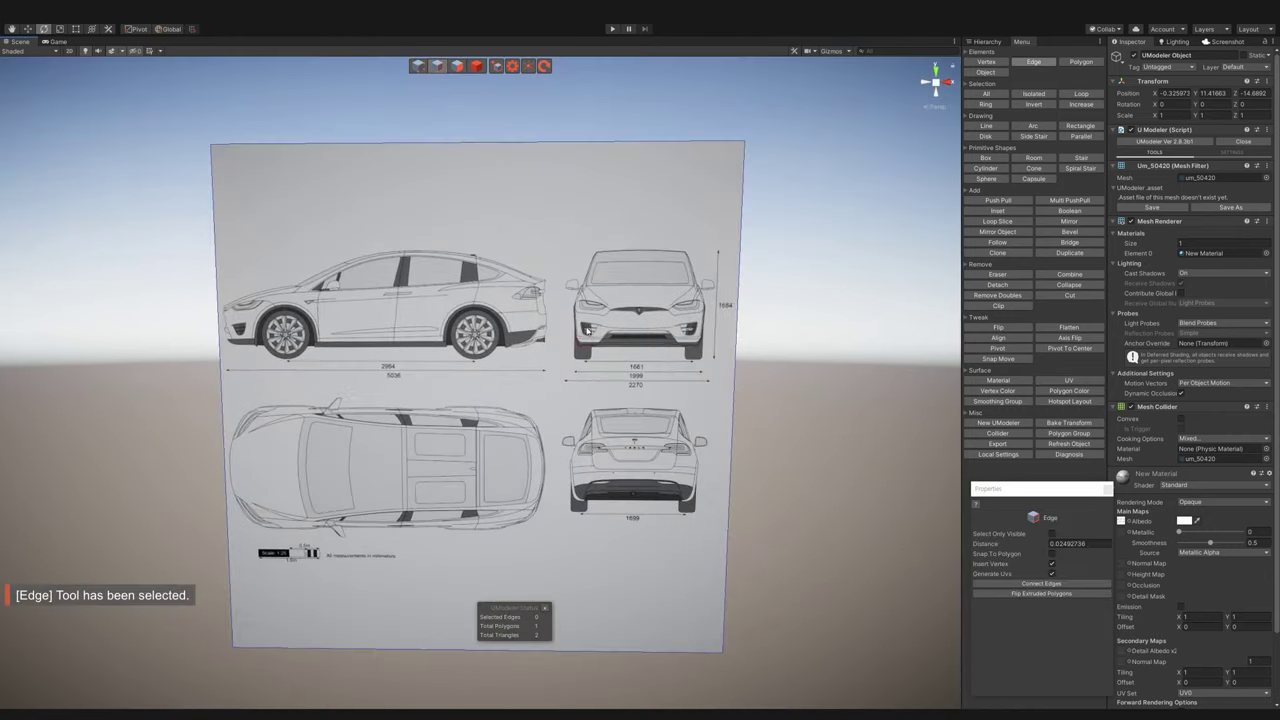
- Loop-slice the plane with one vertical and two horizontal cuts around the car views
{"action": "left_click", "coordinate": [1003, 220]}
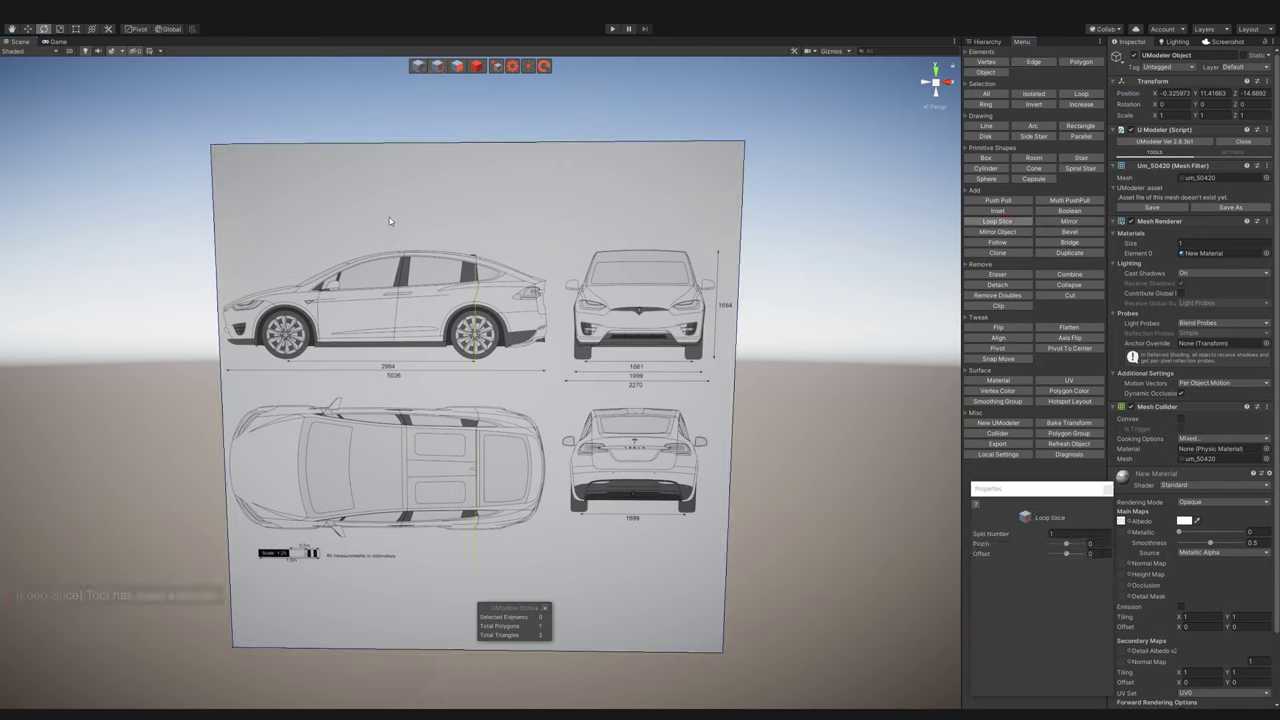
{"action": "left_click", "coordinate": [555, 240]}
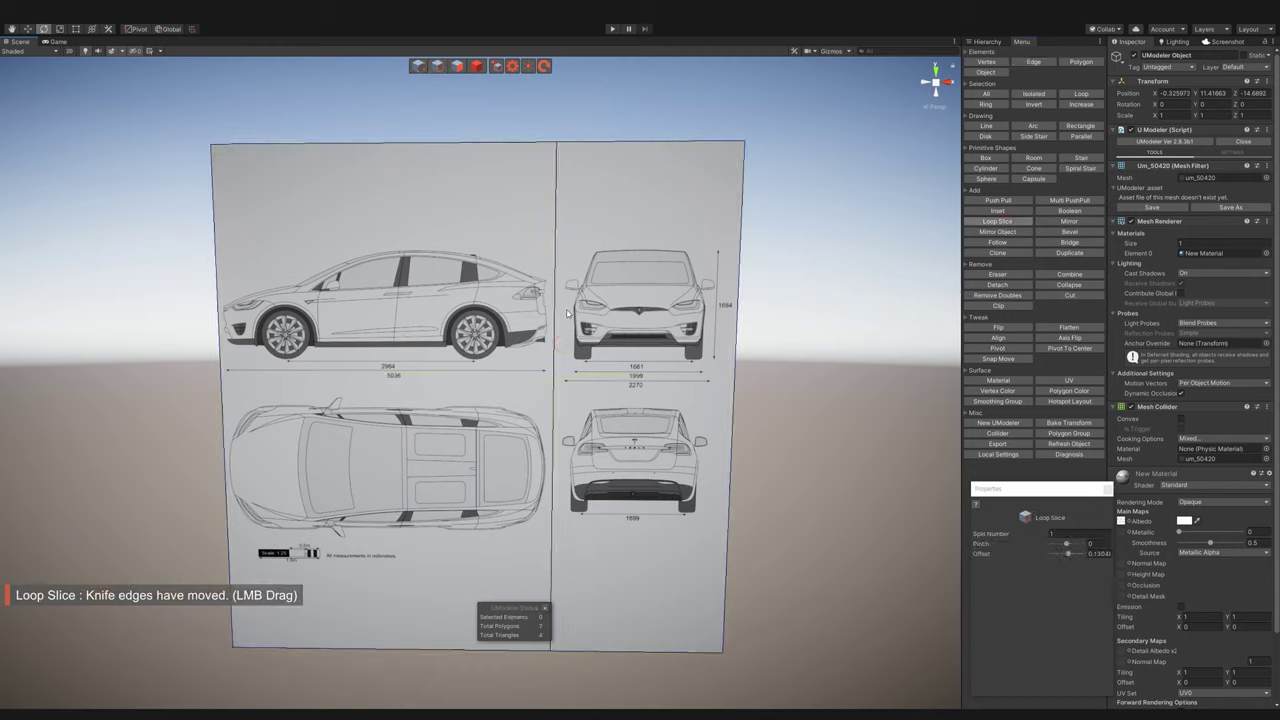
{"action": "left_click_drag", "start_coordinate": [568, 317], "coordinate": [584, 246]}
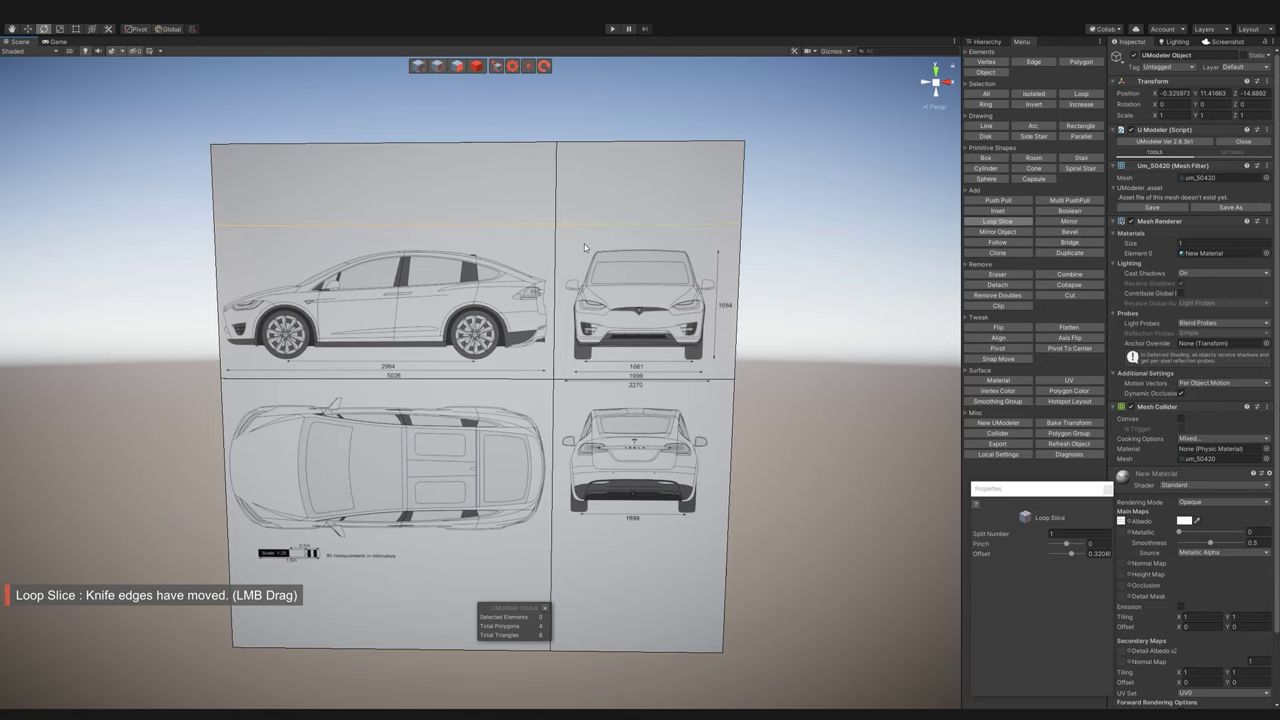
{"action": "left_click", "coordinate": [584, 244]}
{"action": "left_click_drag", "start_coordinate": [614, 543], "coordinate": [610, 561]}
{"action": "left_click", "coordinate": [610, 561]}
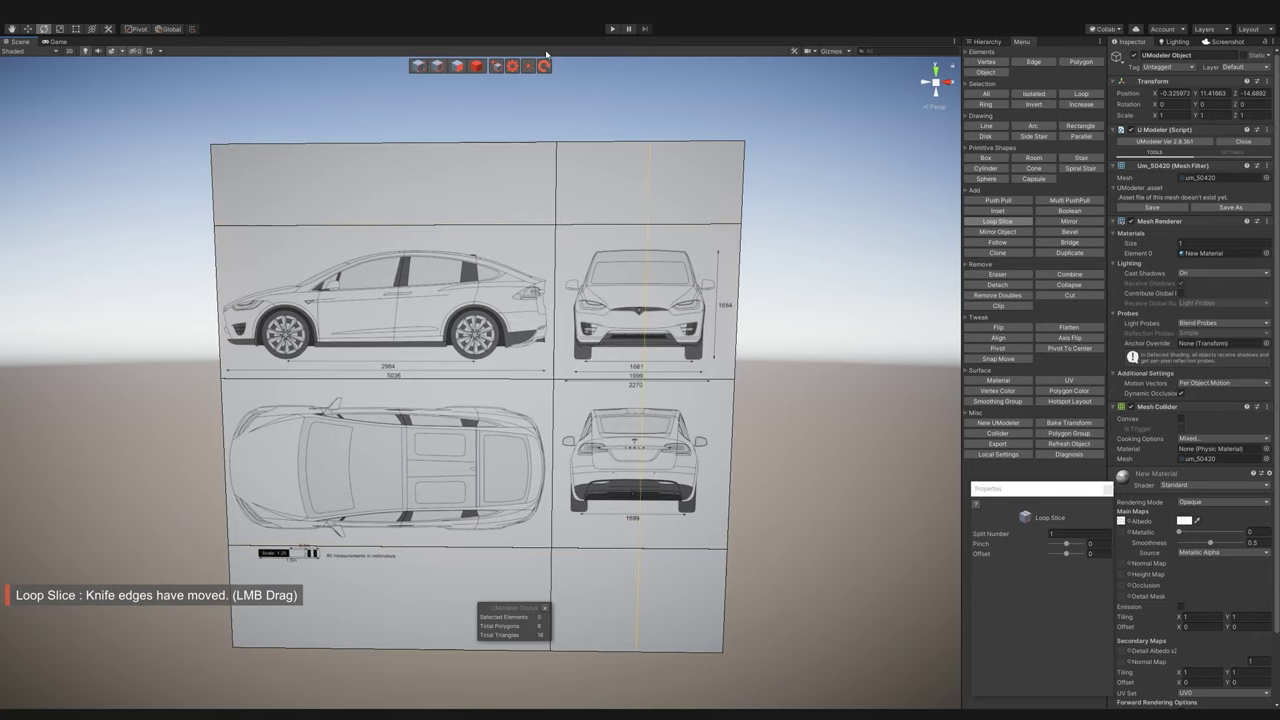
{"action": "key", "text": "Escape"}
{"action": "mouse_move", "coordinate": [610, 561]}
{"action": "left_mouse_down", "text": "alt"}
{"action": "mouse_move", "coordinate": [691, 479]}
{"action": "mouse_move", "coordinate": [886, 514]}
{"action": "left_mouse_up", "text": "alt"}
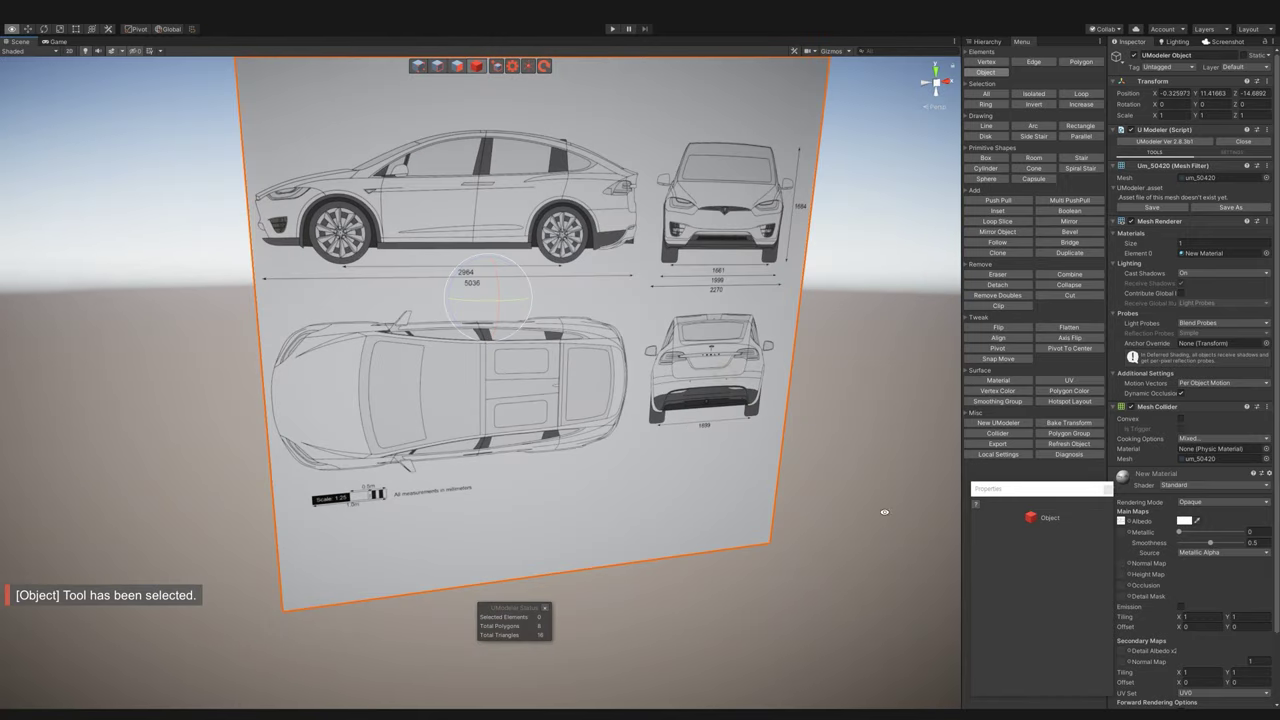
- Add a 3D Cube to the scene as a scale reference
{"action": "left_click_drag", "start_coordinate": [1049, 492], "coordinate": [1139, 541]}
{"action": "left_click", "coordinate": [987, 41]}
{"action": "right_click", "coordinate": [980, 202]}
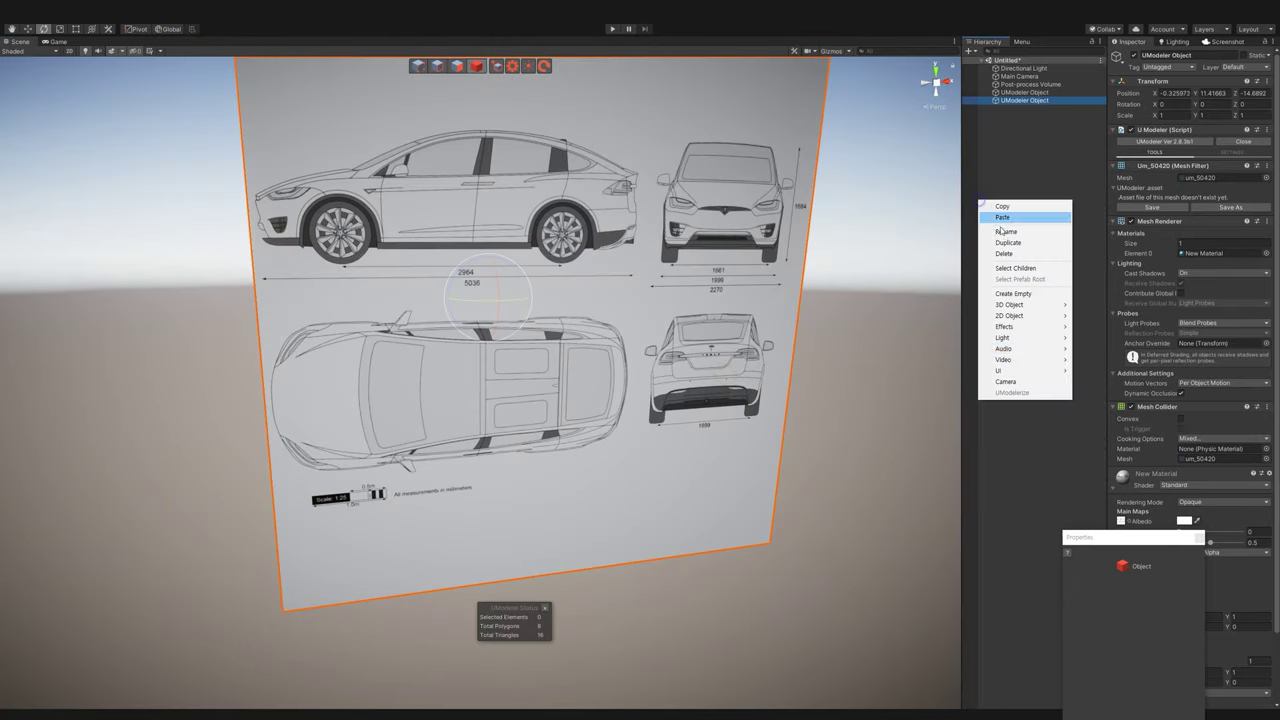
{"action": "mouse_move", "coordinate": [1010, 305]}
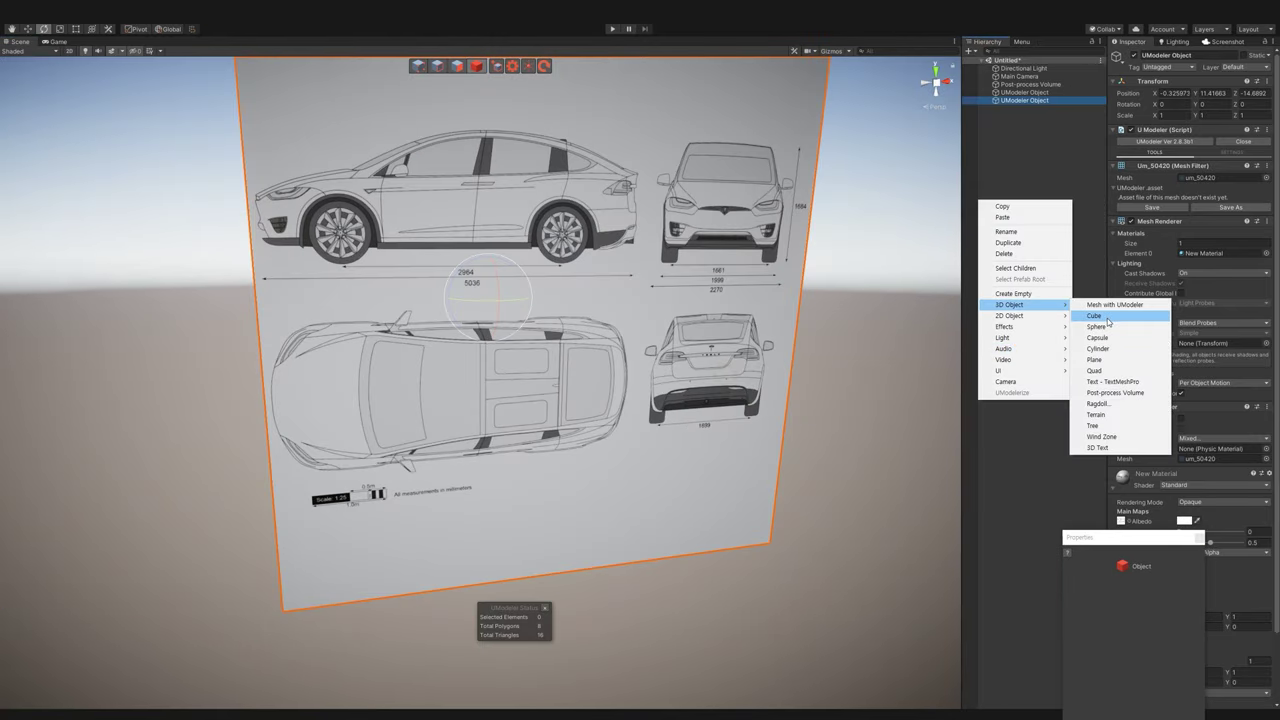
{"action": "left_click", "coordinate": [1094, 316]}
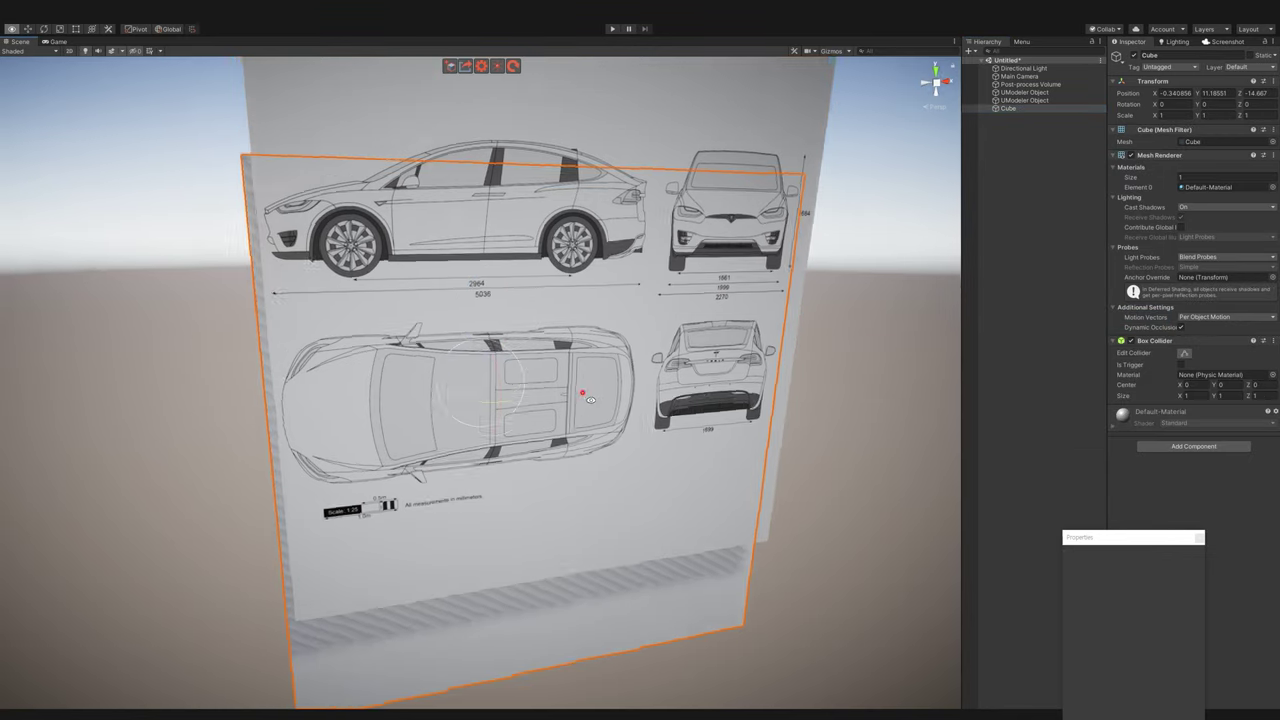
- Try enlarging the blueprint plane, then undo the scaling
{"action": "left_click", "coordinate": [479, 457]}
{"action": "left_click_drag", "start_coordinate": [479, 457], "coordinate": [481, 358], "text": "alt"}
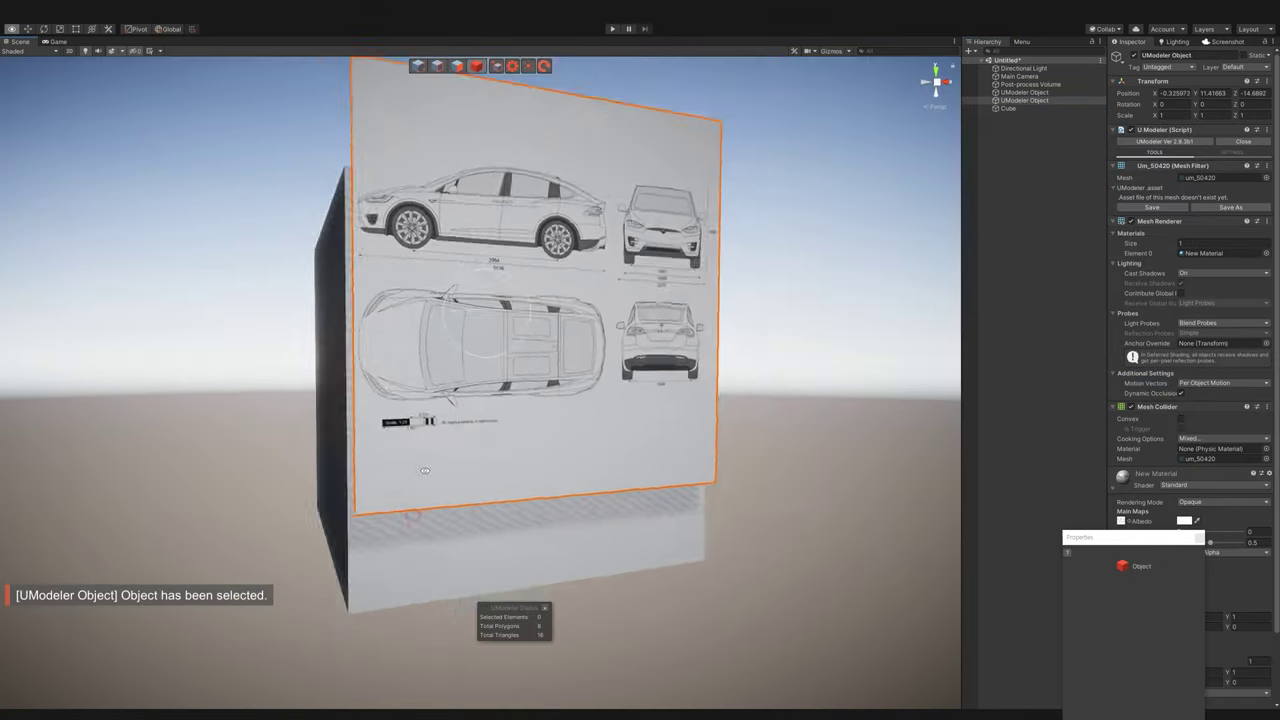
{"action": "key", "text": "r"}
{"action": "mouse_move", "coordinate": [481, 358]}
{"action": "left_mouse_down"}
{"action": "mouse_move", "coordinate": [486, 300]}
{"action": "mouse_move", "coordinate": [528, 249]}
{"action": "left_mouse_up"}
{"action": "key", "text": "w"}
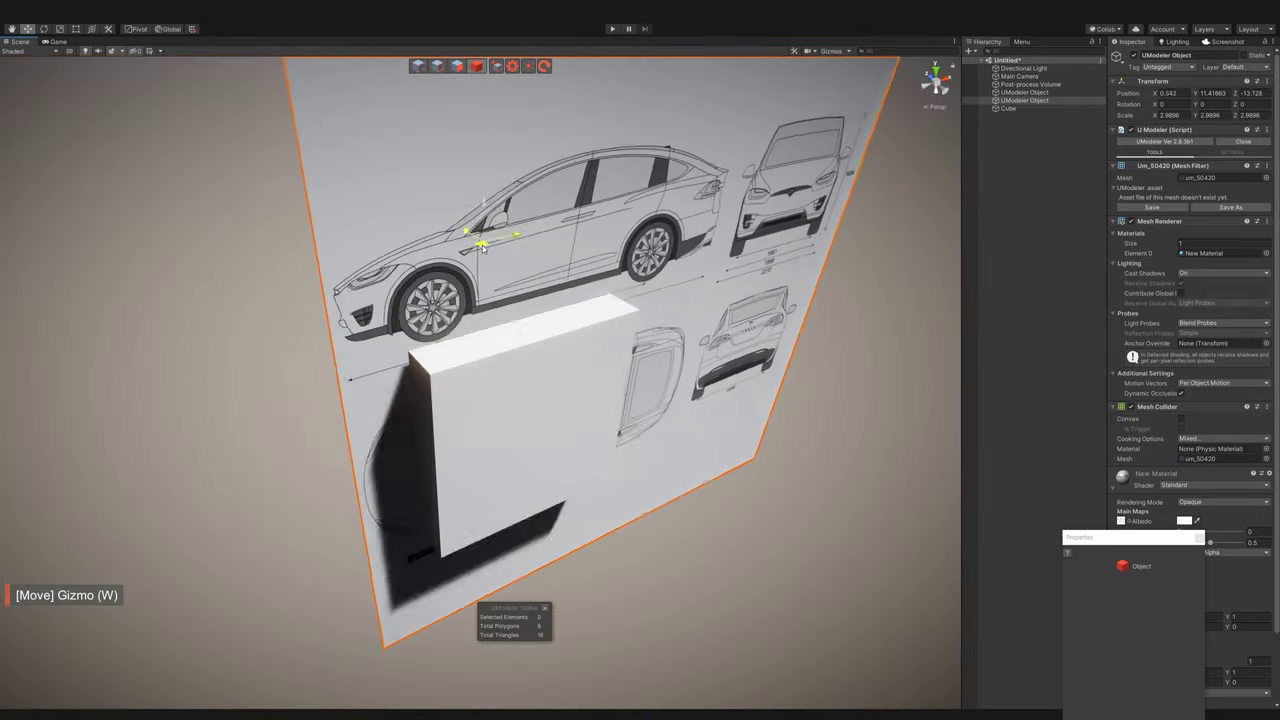
{"action": "left_click_drag", "start_coordinate": [646, 254], "coordinate": [555, 434], "text": "alt"}
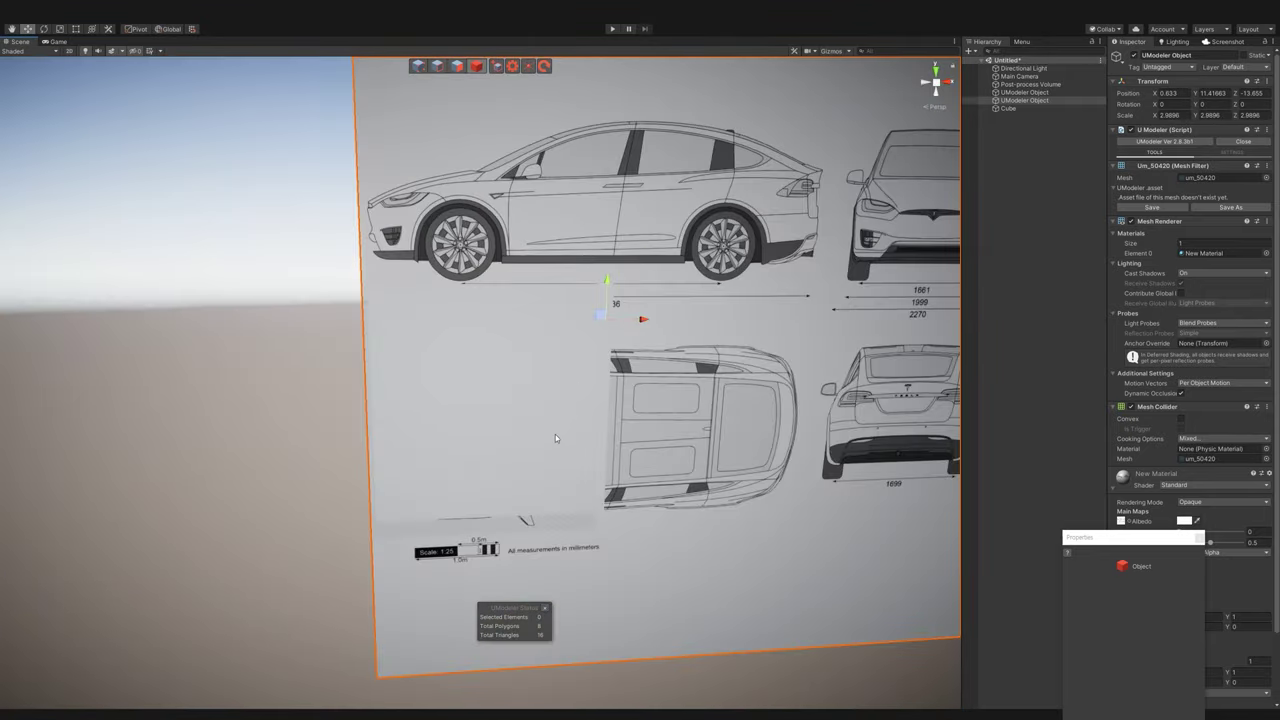
{"action": "key", "text": "r"}
{"action": "scroll", "coordinate": [577, 429], "scroll_direction": "down", "scroll_amount": 3}
{"action": "left_click_drag", "start_coordinate": [548, 335], "coordinate": [549, 336]}
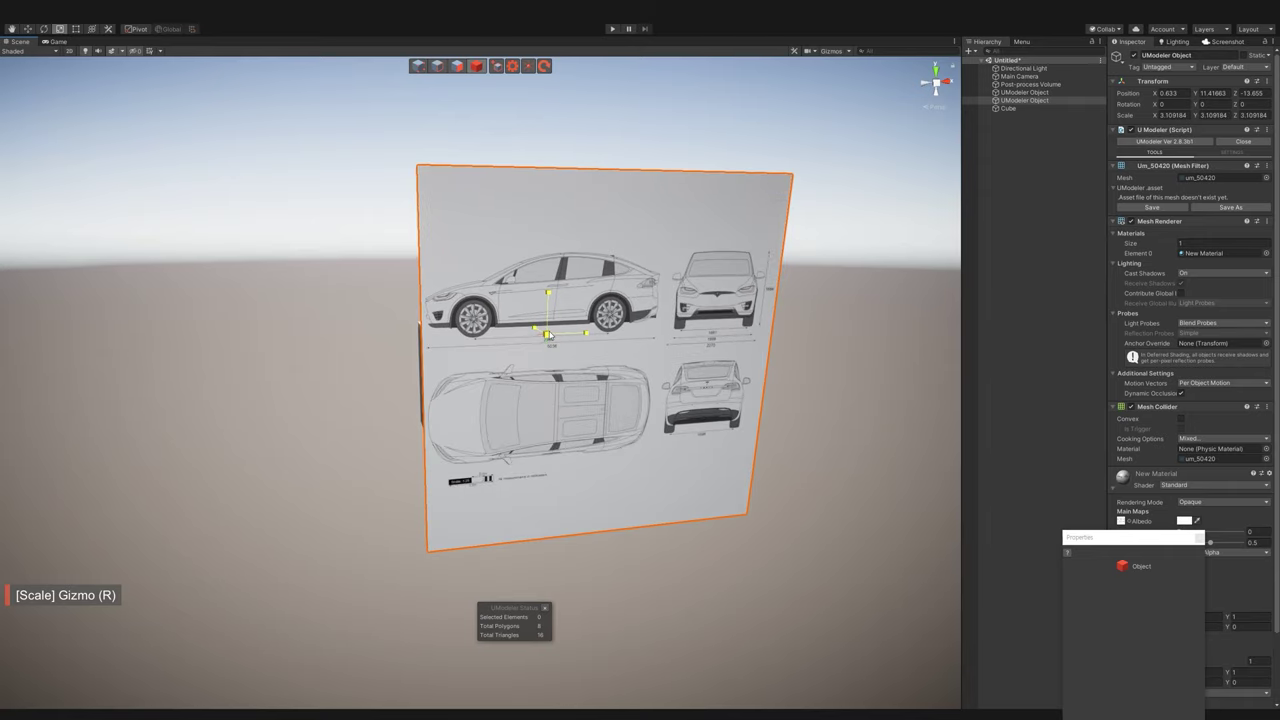
{"action": "key", "text": "ctrl+z"}
{"action": "key", "text": "ctrl+z"}
{"action": "key", "text": "ctrl+z"}
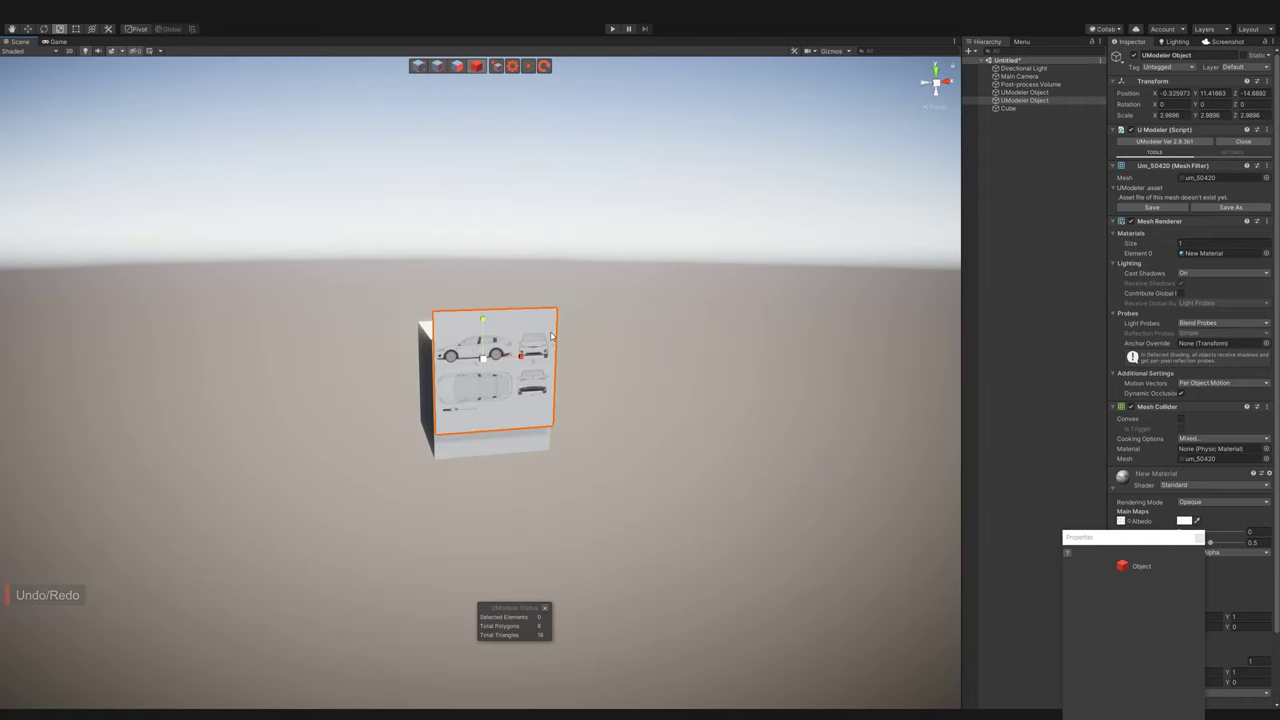
- Shrink the cube and position it over the blueprint's scale bar
{"action": "left_click_drag", "start_coordinate": [517, 414], "coordinate": [451, 400], "text": "alt"}
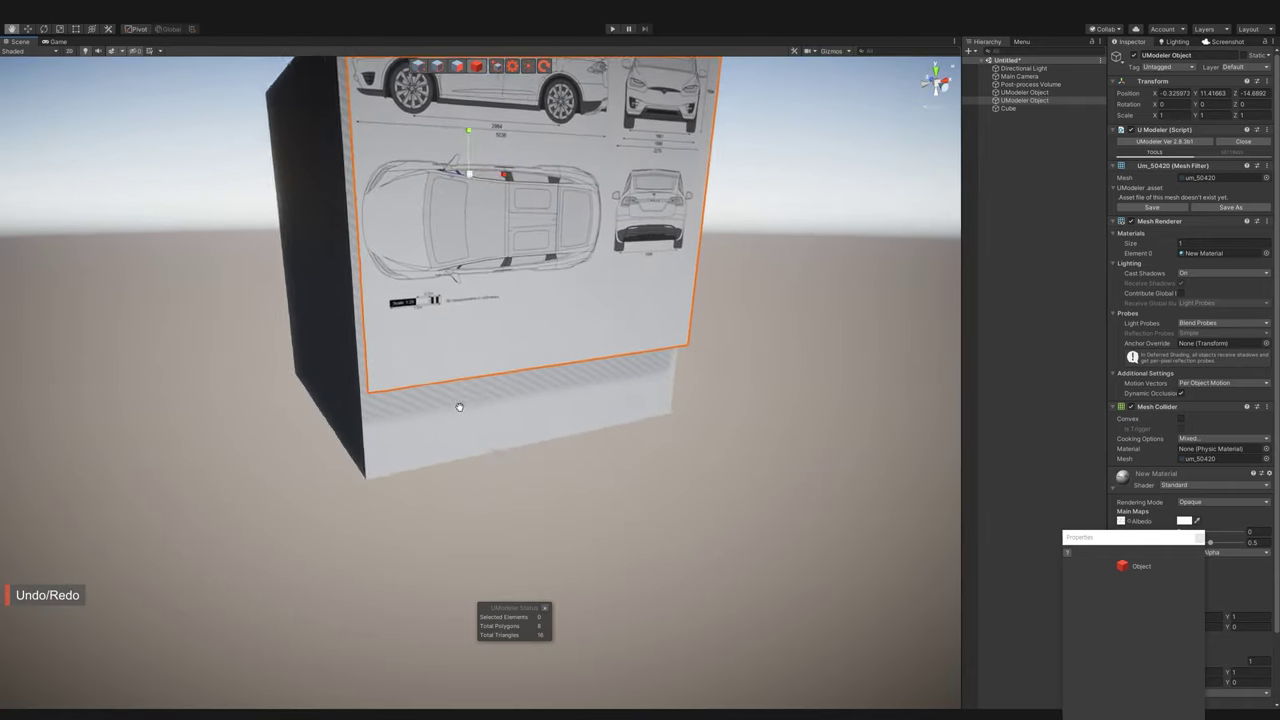
{"action": "left_click", "coordinate": [500, 396]}
{"action": "mouse_move", "coordinate": [506, 272]}
{"action": "left_mouse_down"}
{"action": "mouse_move", "coordinate": [450, 300]}
{"action": "mouse_move", "coordinate": [508, 244]}
{"action": "mouse_move", "coordinate": [500, 330]}
{"action": "left_mouse_up"}
{"action": "key", "text": "w"}
{"action": "key", "text": "f"}
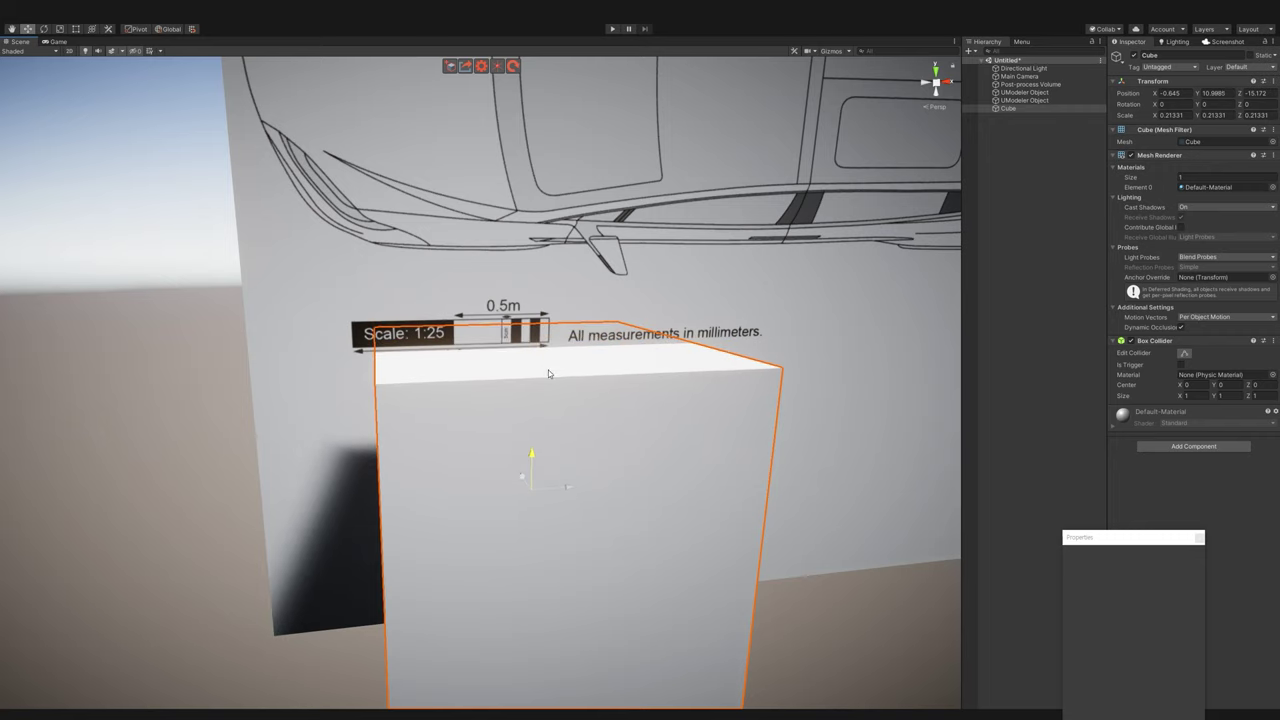
{"action": "left_click_drag", "start_coordinate": [548, 370], "coordinate": [560, 420], "text": "alt"}
{"action": "right_click_drag", "start_coordinate": [560, 420], "coordinate": [577, 449], "text": "alt"}
{"action": "mouse_move", "coordinate": [577, 449]}
{"action": "left_mouse_down", "text": "alt"}
{"action": "mouse_move", "coordinate": [528, 445]}
{"action": "mouse_move", "coordinate": [526, 476]}
{"action": "left_mouse_up", "text": "alt"}
{"action": "mouse_move", "coordinate": [447, 500]}
{"action": "left_mouse_down"}
{"action": "mouse_move", "coordinate": [451, 515]}
{"action": "mouse_move", "coordinate": [443, 410]}
{"action": "left_mouse_up"}
{"action": "key", "text": "w"}
{"action": "key", "text": "f"}
{"action": "mouse_move", "coordinate": [524, 382]}
{"action": "left_mouse_down"}
{"action": "mouse_move", "coordinate": [479, 388]}
{"action": "mouse_move", "coordinate": [504, 382]}
{"action": "left_mouse_up"}
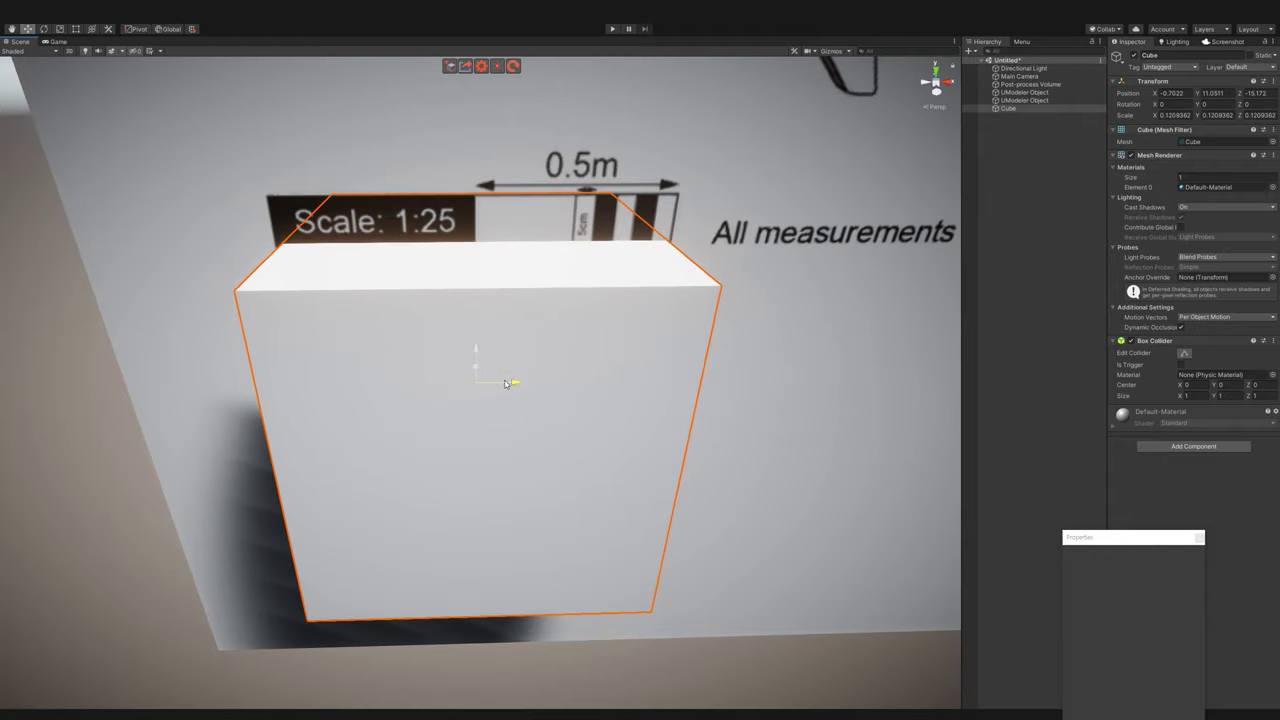
- In a flat back view, size and align the cube to the 0.5m scale bar
{"action": "left_click", "coordinate": [925, 84]}
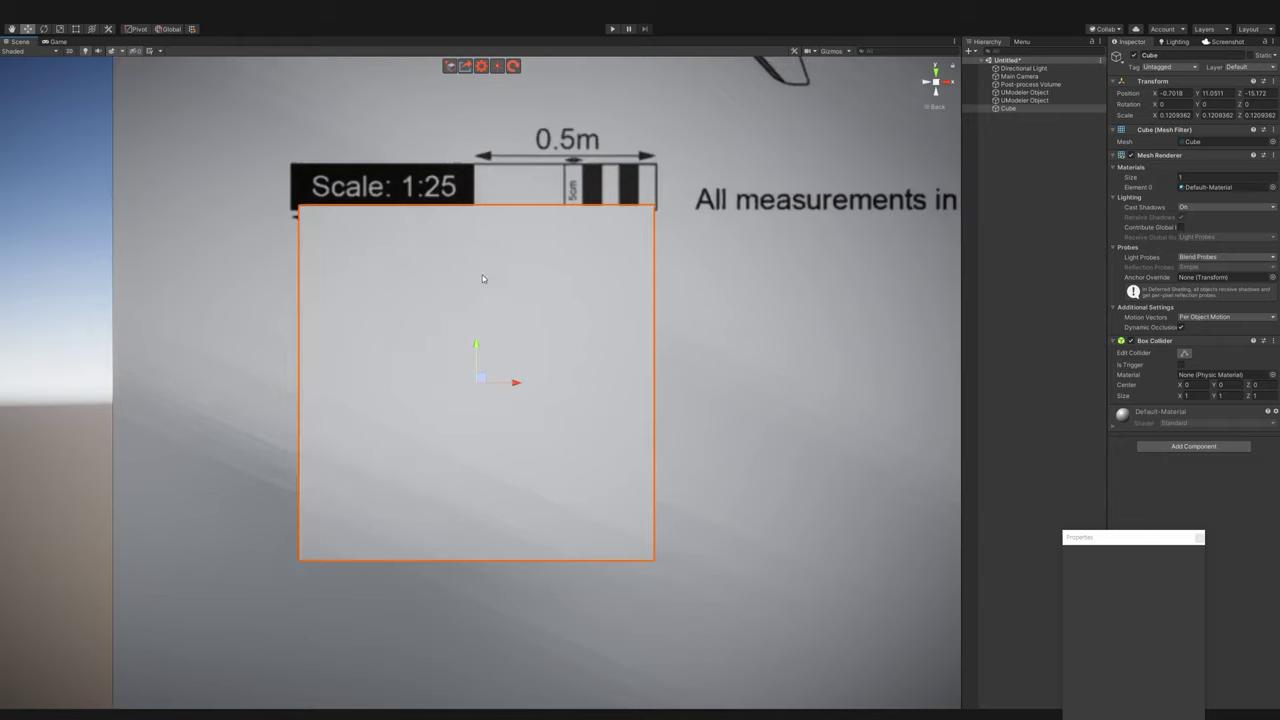
{"action": "key", "text": "r"}
{"action": "left_click_drag", "start_coordinate": [469, 441], "coordinate": [472, 443]}
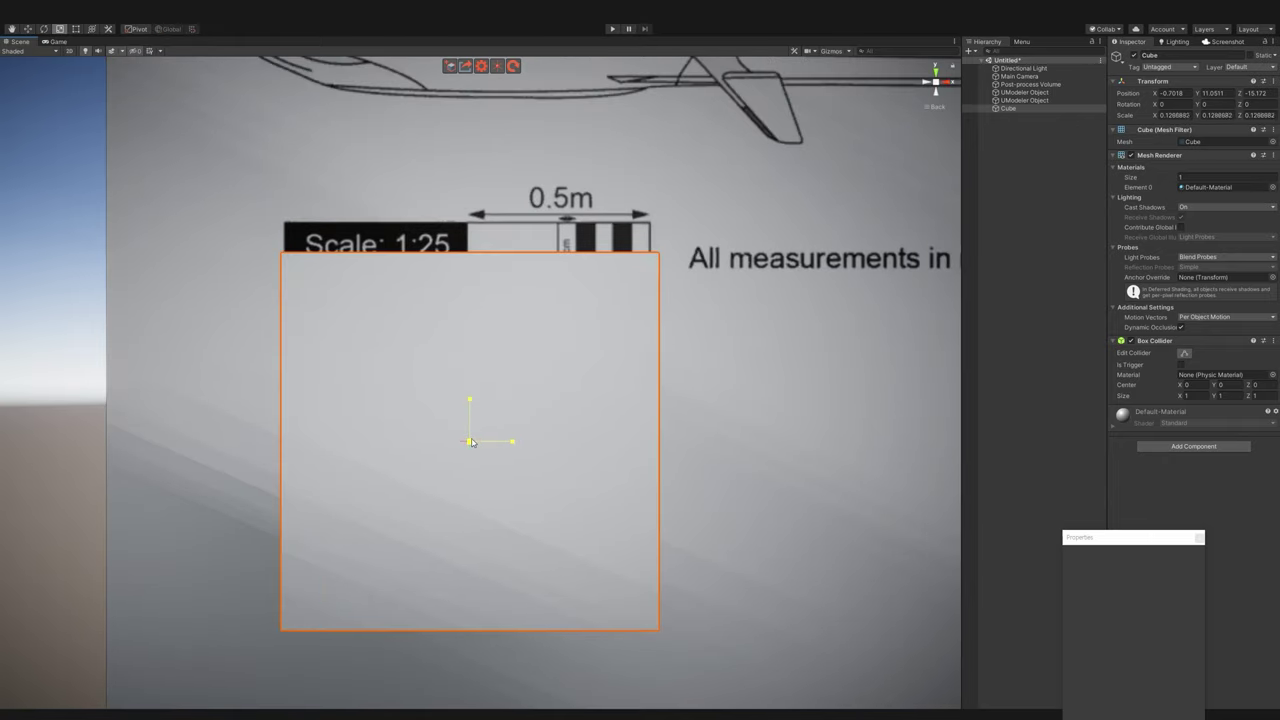
{"action": "left_click_drag", "start_coordinate": [505, 441], "coordinate": [469, 449]}
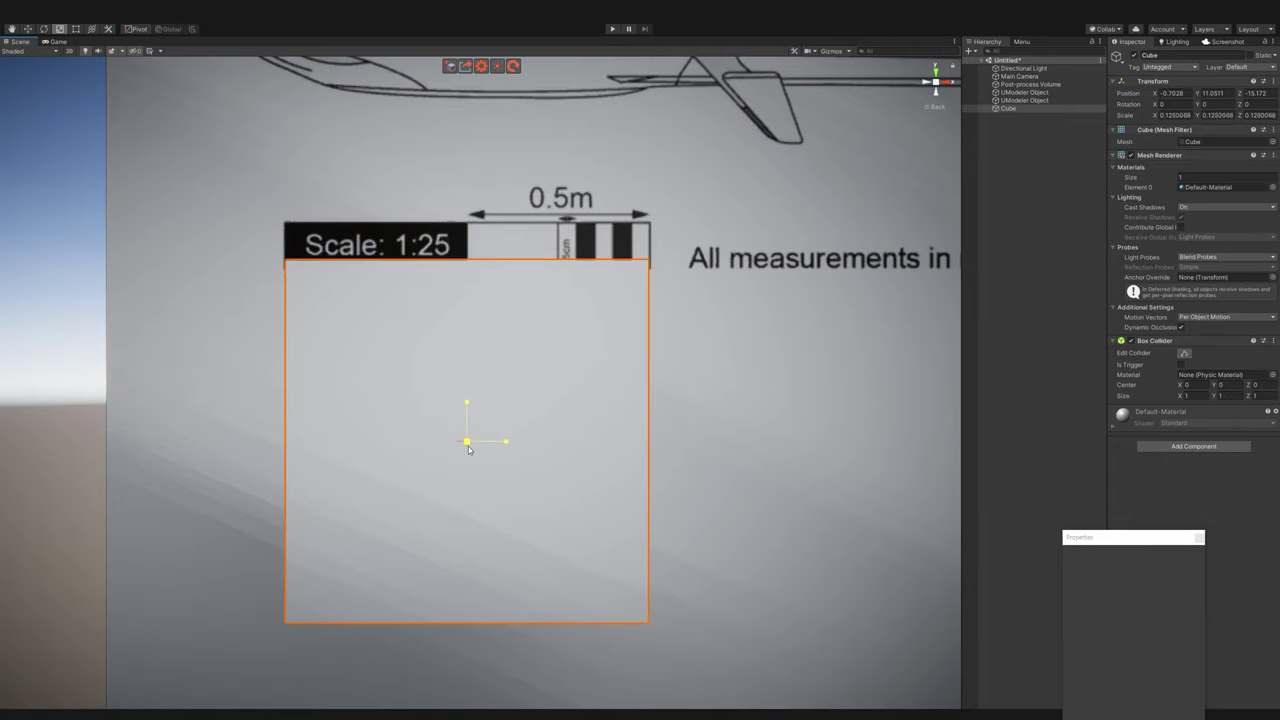
- Parent the blueprint plane under the Cube and set the Cube's scale to 1
{"action": "left_click_drag", "start_coordinate": [469, 449], "coordinate": [645, 232], "text": "alt"}
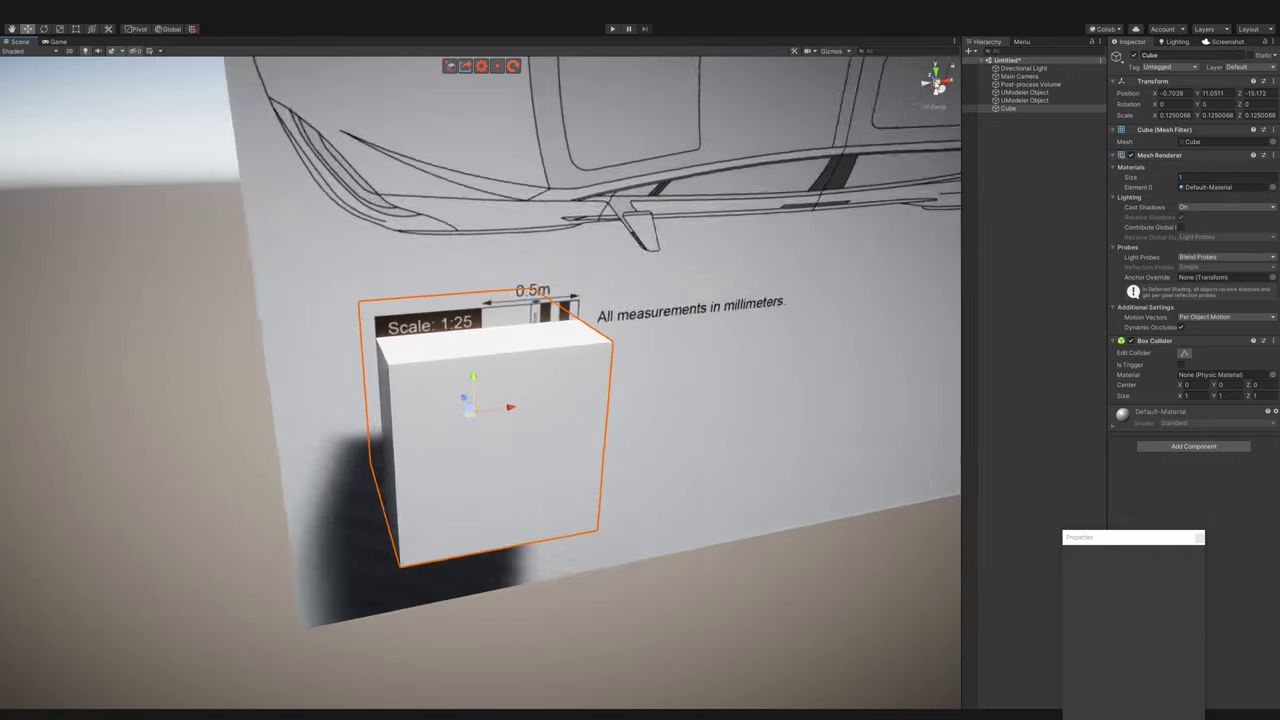
{"action": "mouse_move", "coordinate": [916, 64]}
{"action": "left_mouse_down", "text": "alt"}
{"action": "mouse_move", "coordinate": [980, 110]}
{"action": "mouse_move", "coordinate": [1010, 108]}
{"action": "left_mouse_up", "text": "alt"}
{"action": "left_click", "coordinate": [1022, 100]}
{"action": "left_click", "coordinate": [1008, 100]}
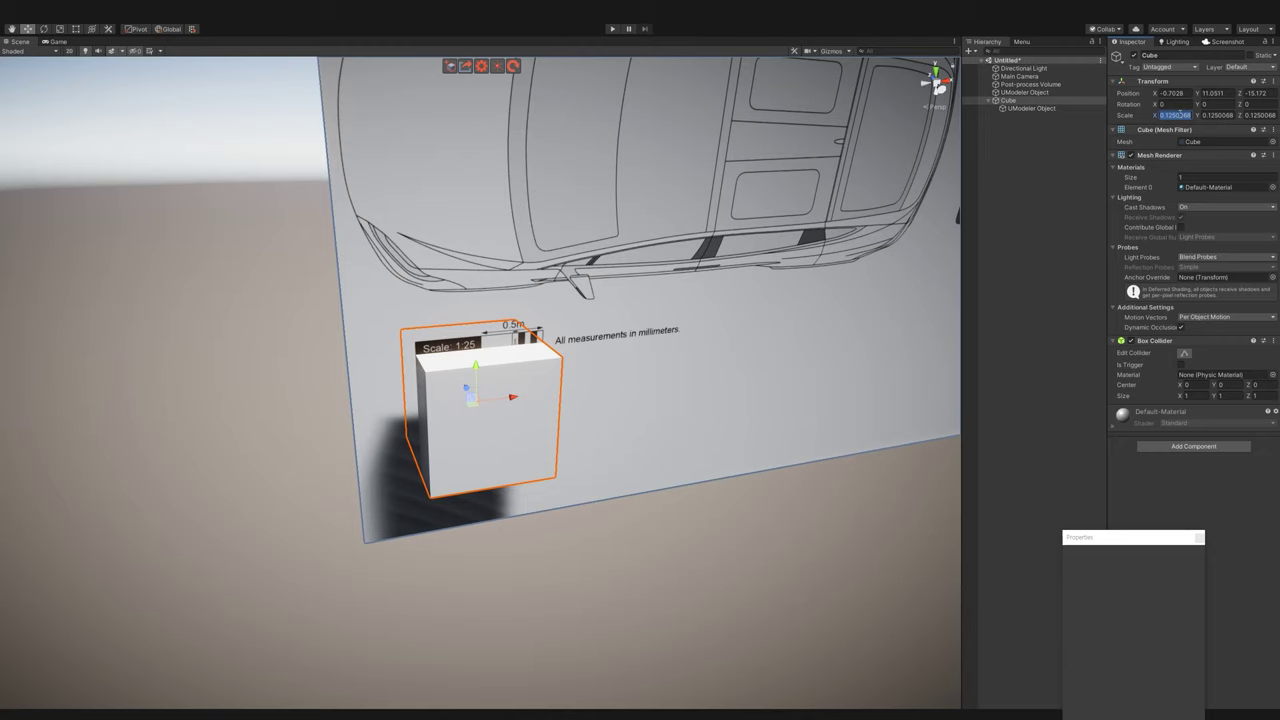
{"action": "type", "text": "1"}
{"action": "key", "text": "Tab"}
{"action": "type", "text": "1"}
{"action": "key", "text": "Tab"}
{"action": "type", "text": "1"}
{"action": "key", "text": "Return"}
{"action": "key", "text": "f"}
{"action": "left_click", "coordinate": [1024, 108]}
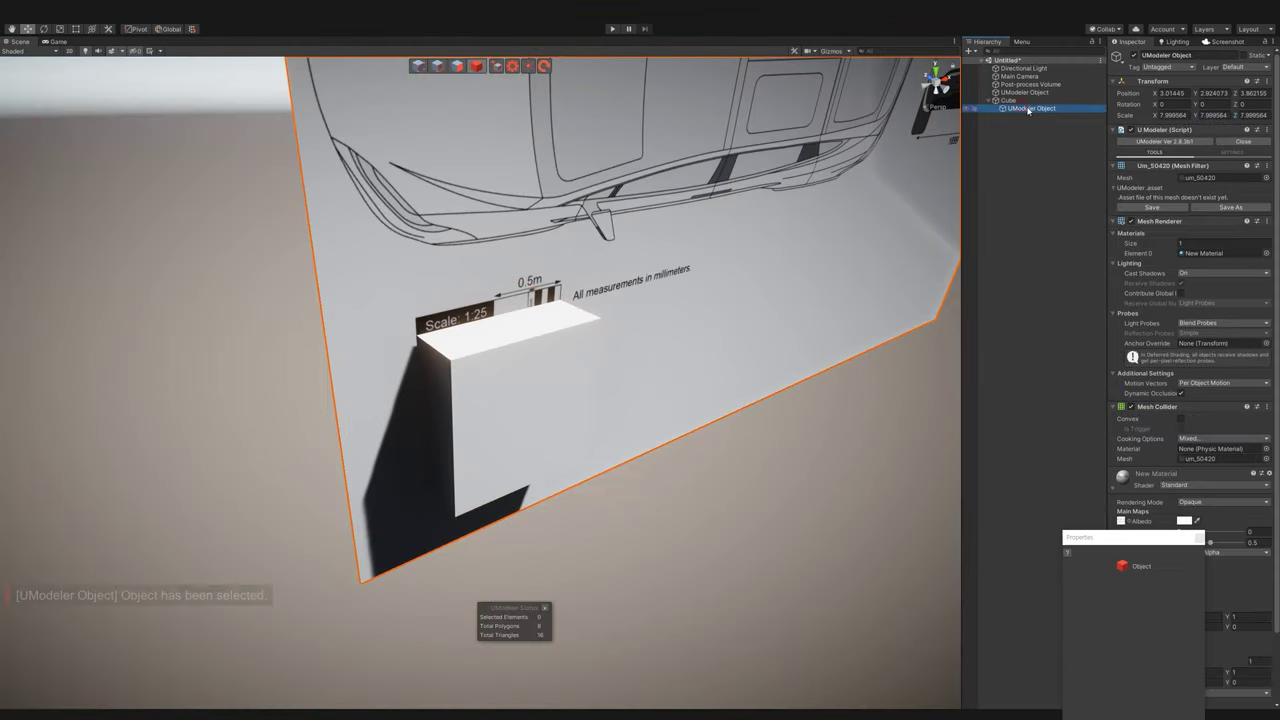
{"action": "left_click", "coordinate": [574, 455]}
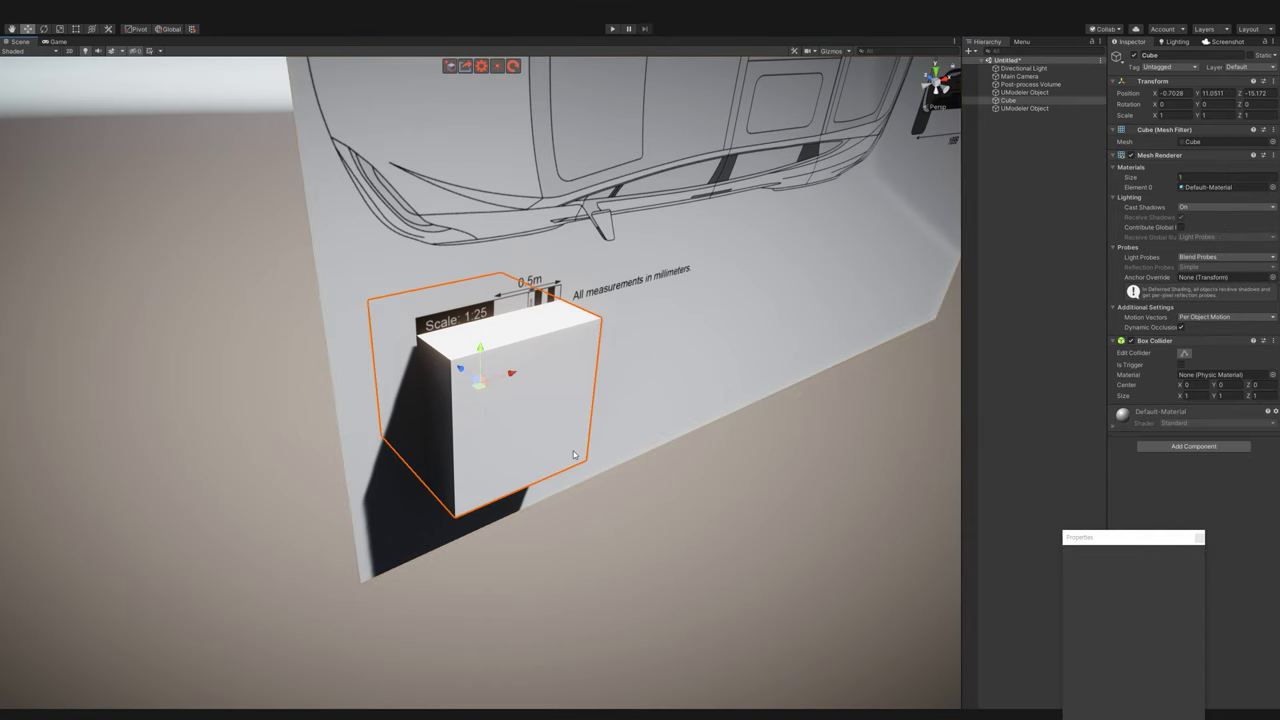
- Delete the reference Cube and bake the blueprint plane's scale with Bake Scale
{"action": "key", "text": "Delete"}
{"action": "double_click", "coordinate": [1024, 100]}
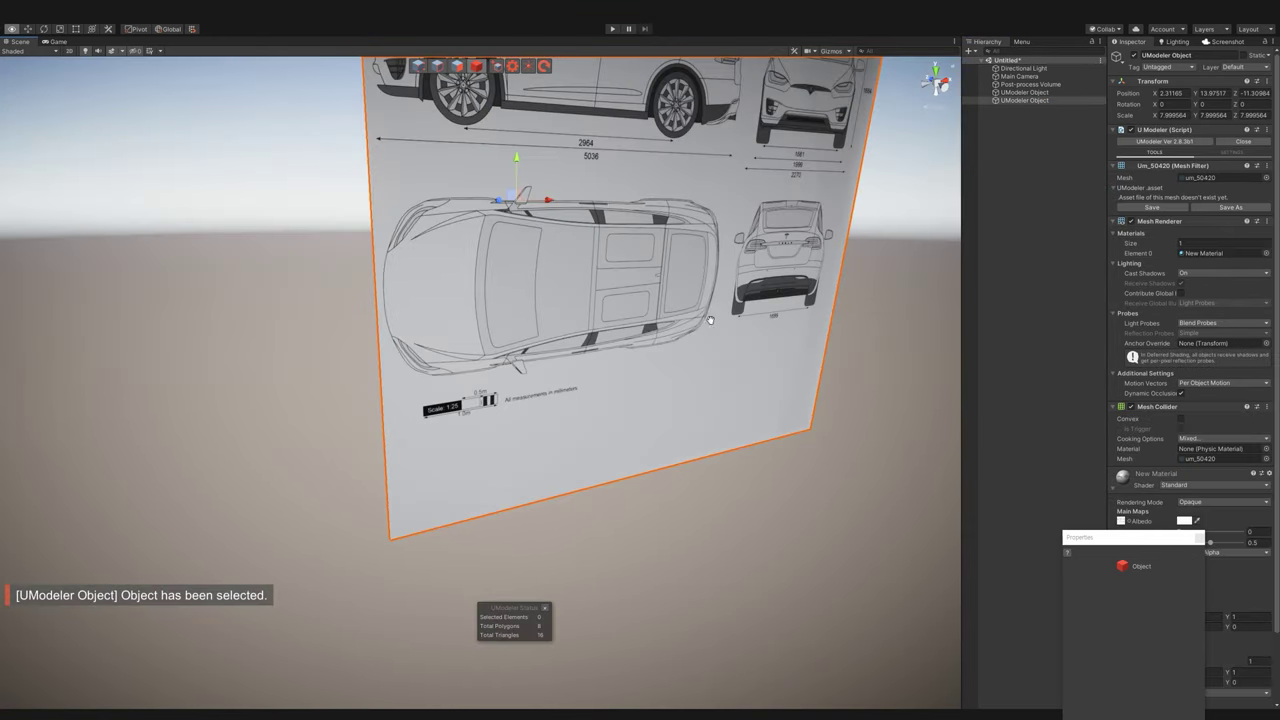
{"action": "left_click", "coordinate": [1030, 42]}
{"action": "left_click", "coordinate": [1073, 424]}
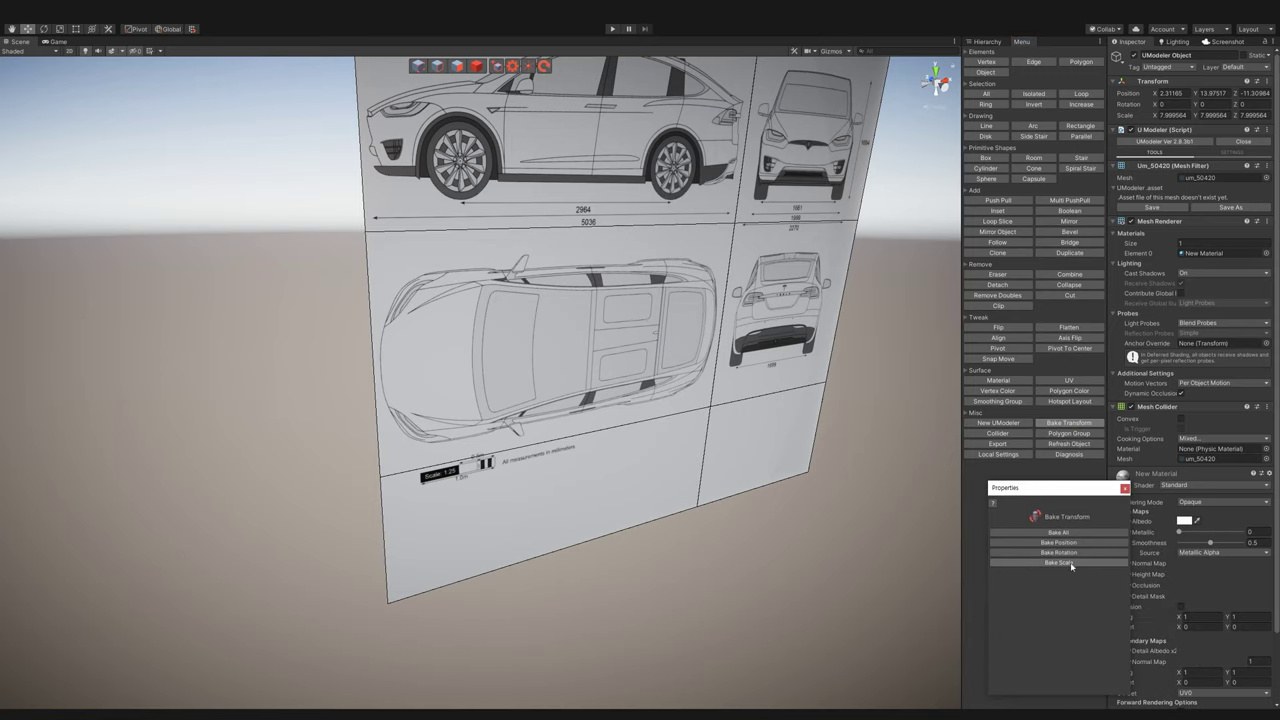
{"action": "left_click", "coordinate": [1071, 563]}
- Select the blank bottom row of panels in Polygon mode
{"action": "left_click_drag", "start_coordinate": [780, 300], "coordinate": [738, 387], "text": "alt"}
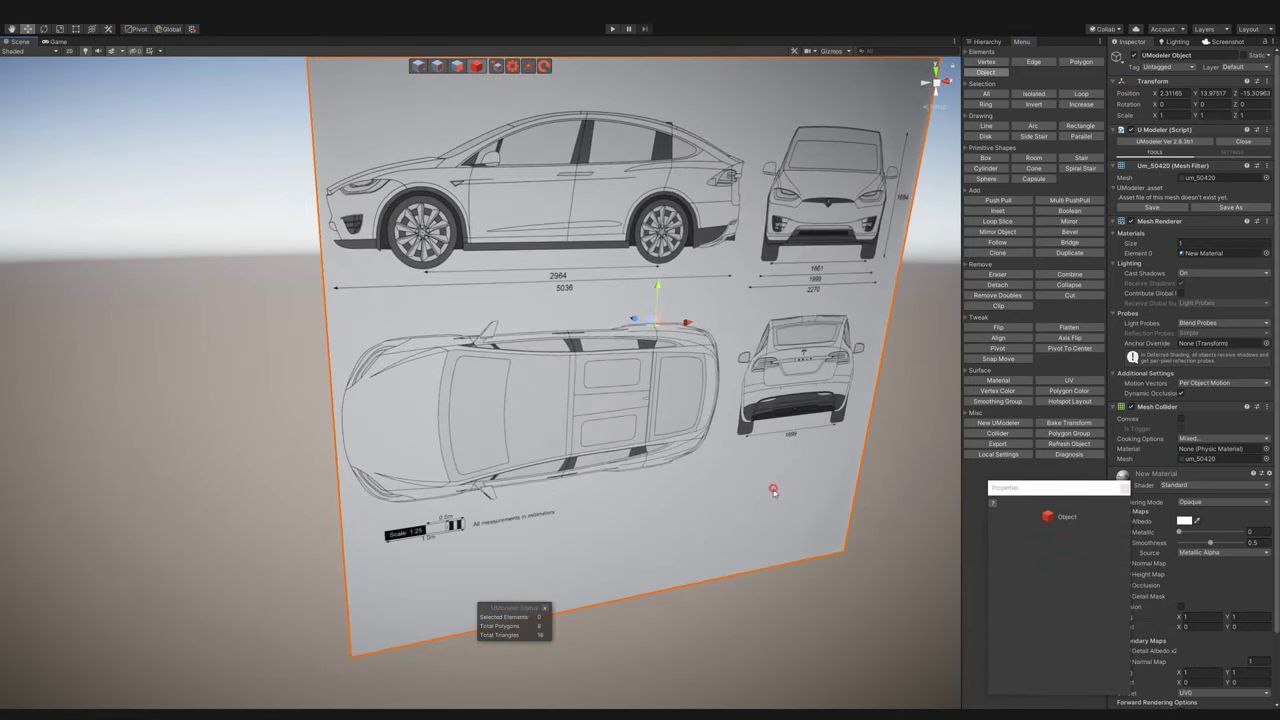
{"action": "left_click", "coordinate": [1081, 61]}
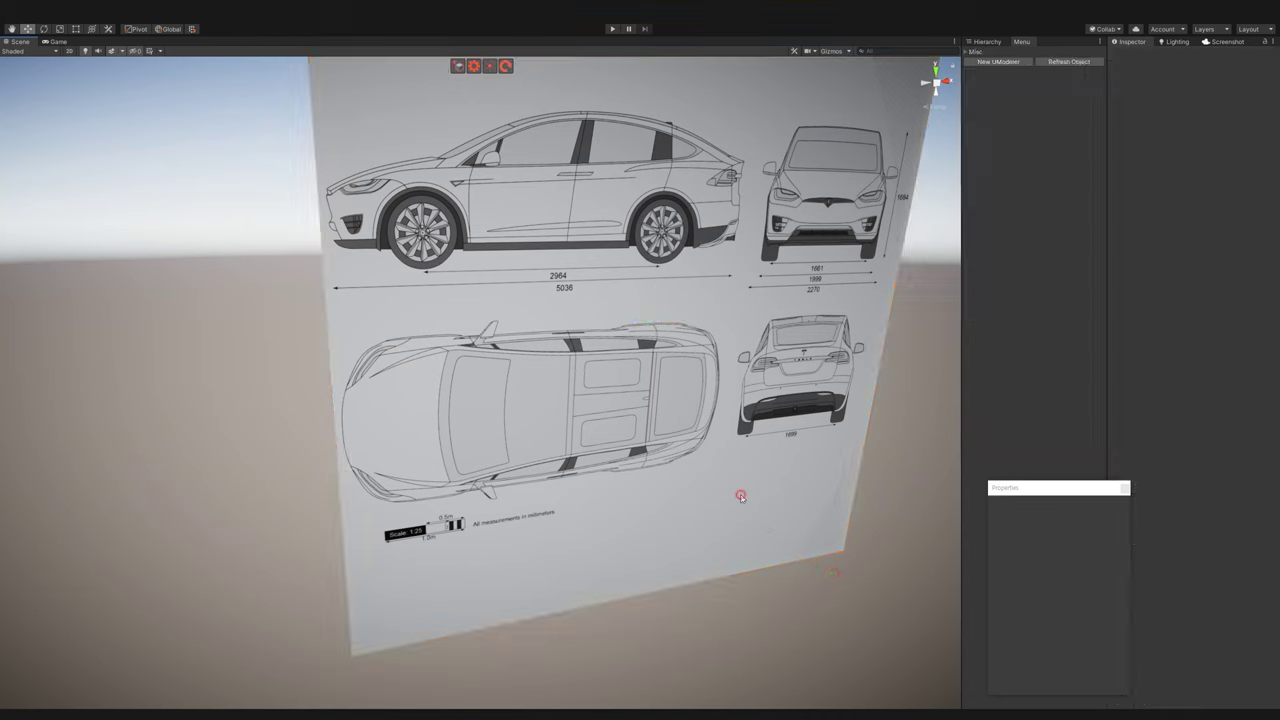
{"action": "left_click", "coordinate": [681, 362]}
{"action": "scroll", "coordinate": [681, 362], "scroll_direction": "down", "scroll_amount": 3}
{"action": "left_click", "coordinate": [731, 486]}
{"action": "left_click", "coordinate": [523, 490], "text": "shift"}
- Erase the bottom panels and detach the front/rear view panels into their own object
{"action": "key", "text": "Delete"}
{"action": "left_click_drag", "start_coordinate": [849, 443], "coordinate": [751, 148]}
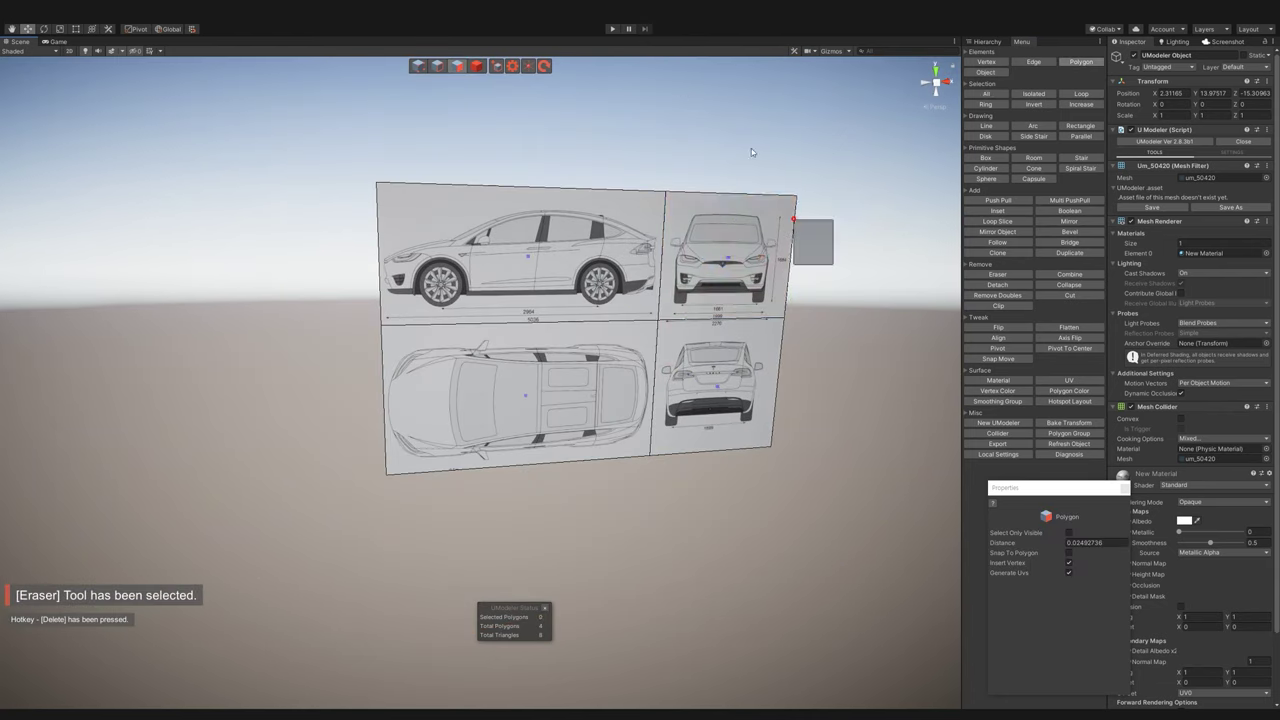
{"action": "mouse_move", "coordinate": [880, 428]}
{"action": "left_mouse_down"}
{"action": "mouse_move", "coordinate": [729, 154]}
{"action": "mouse_move", "coordinate": [715, 152]}
{"action": "left_mouse_up"}
{"action": "left_click", "coordinate": [997, 284]}
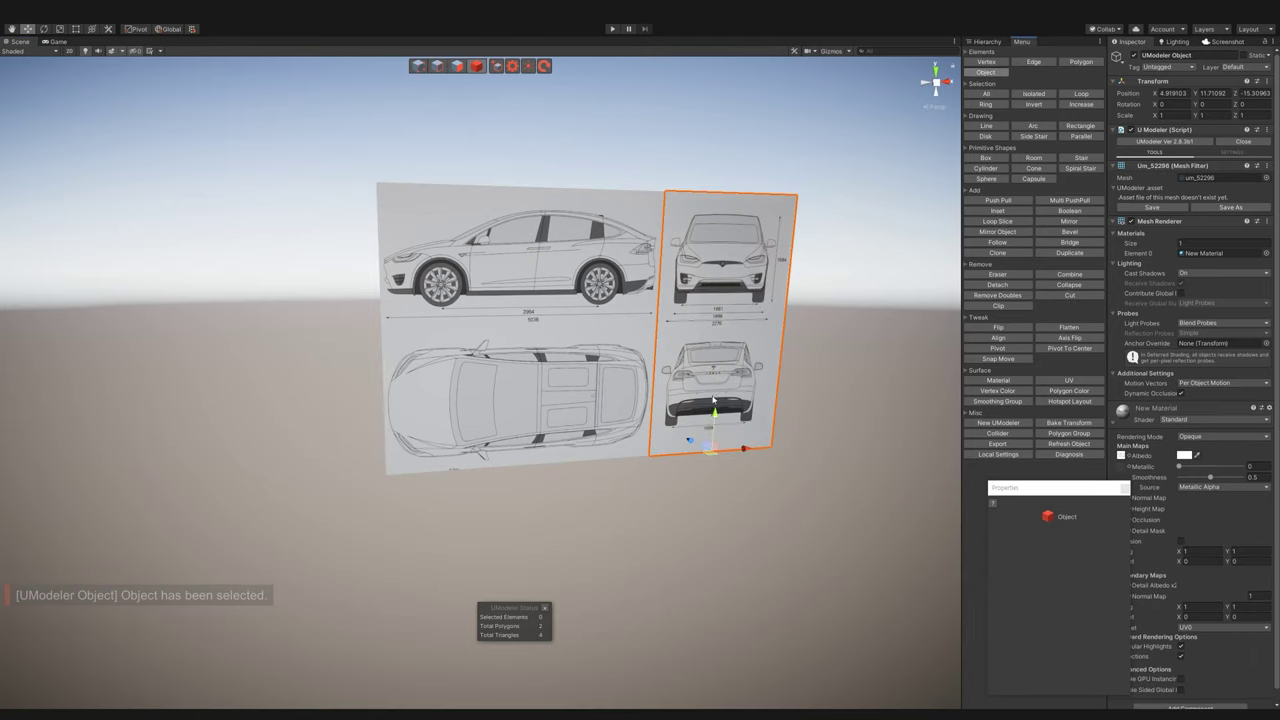
{"action": "left_click", "coordinate": [520, 300]}
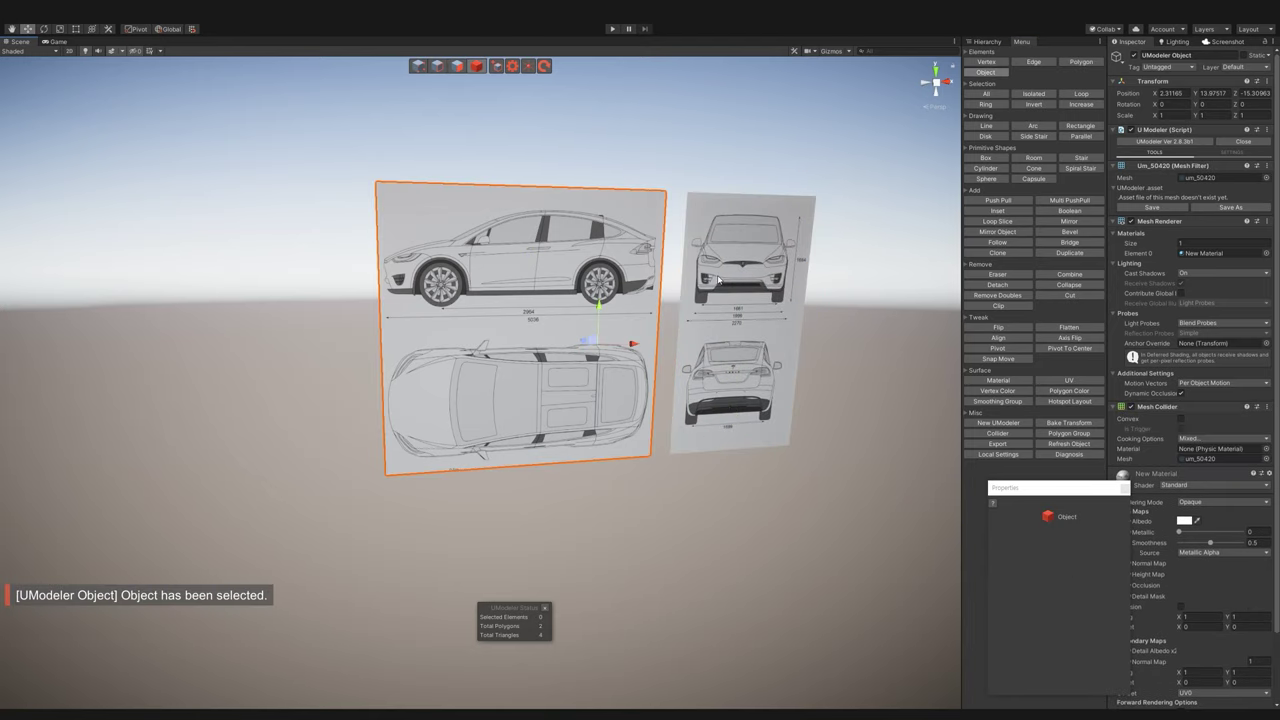
{"action": "left_click", "coordinate": [720, 300]}
{"action": "key", "text": "3"}
{"action": "left_click_drag", "start_coordinate": [801, 357], "coordinate": [873, 311]}
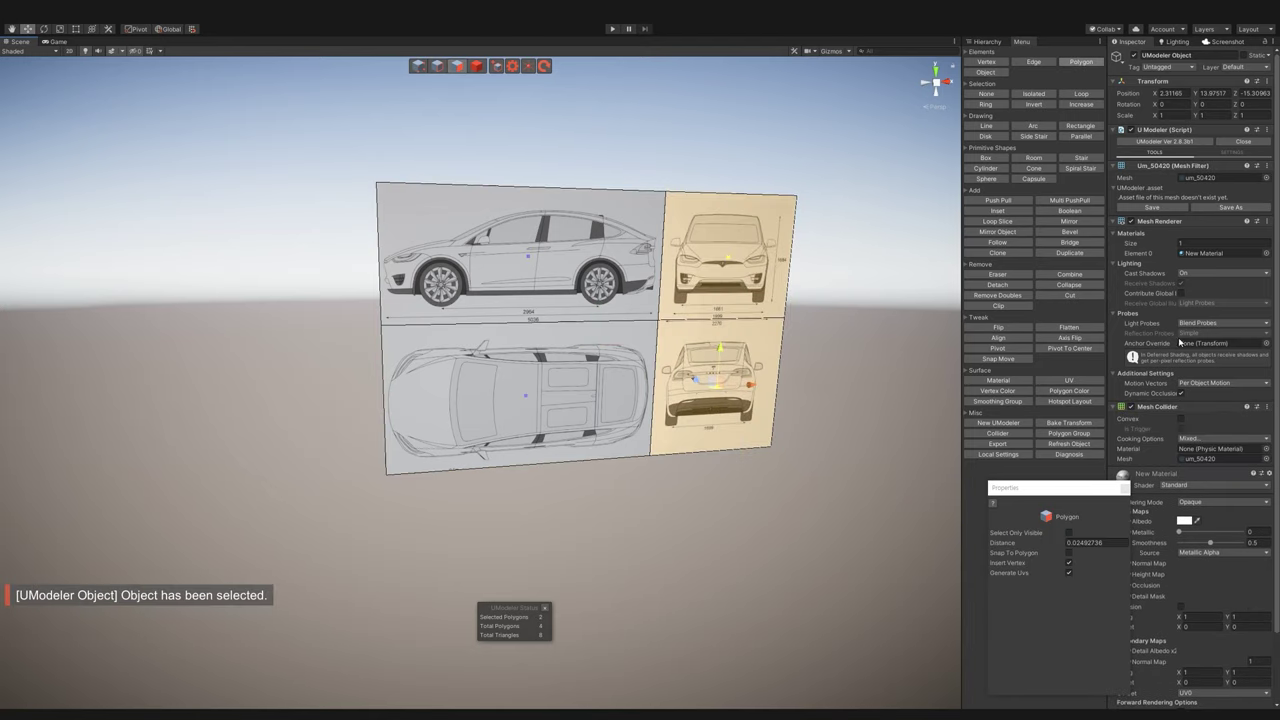
{"action": "left_click", "coordinate": [998, 285]}
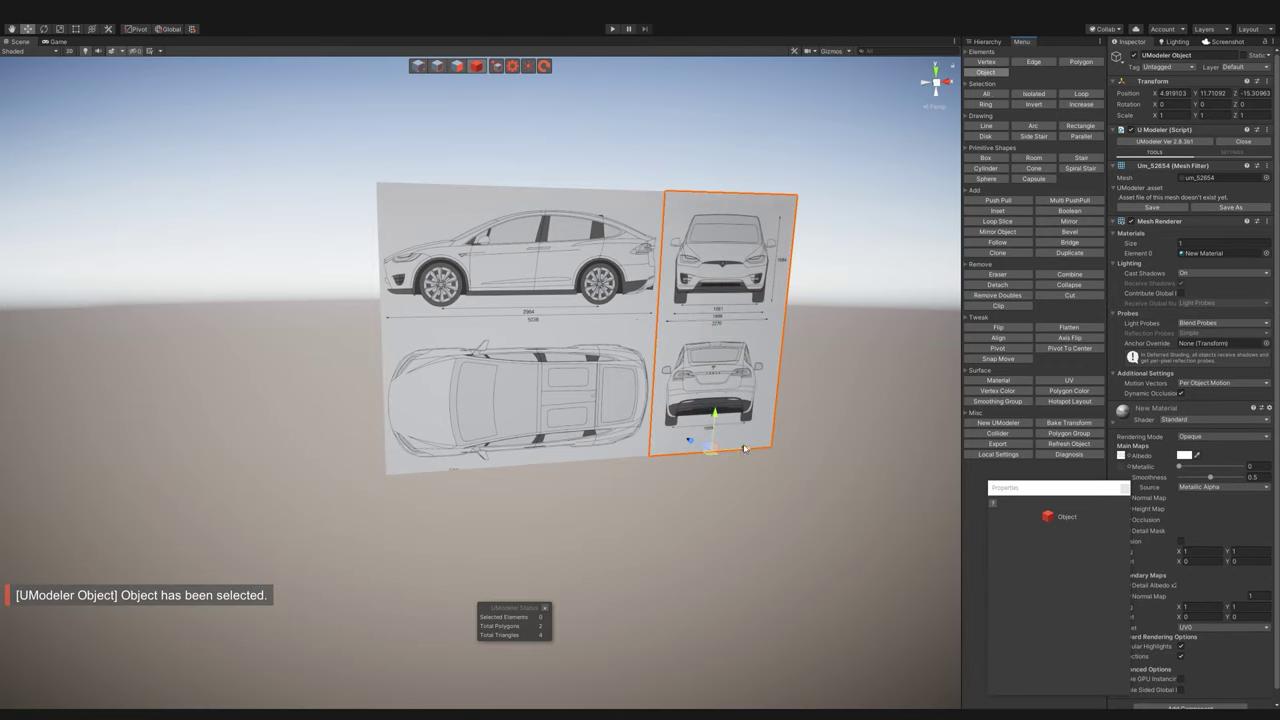
- Rotate the detached front/rear panel 90° around the Y axis
{"action": "left_click_drag", "start_coordinate": [633, 357], "coordinate": [650, 350], "text": "alt"}
{"action": "key", "text": "e"}
{"action": "left_click_drag", "start_coordinate": [735, 410], "coordinate": [779, 294]}
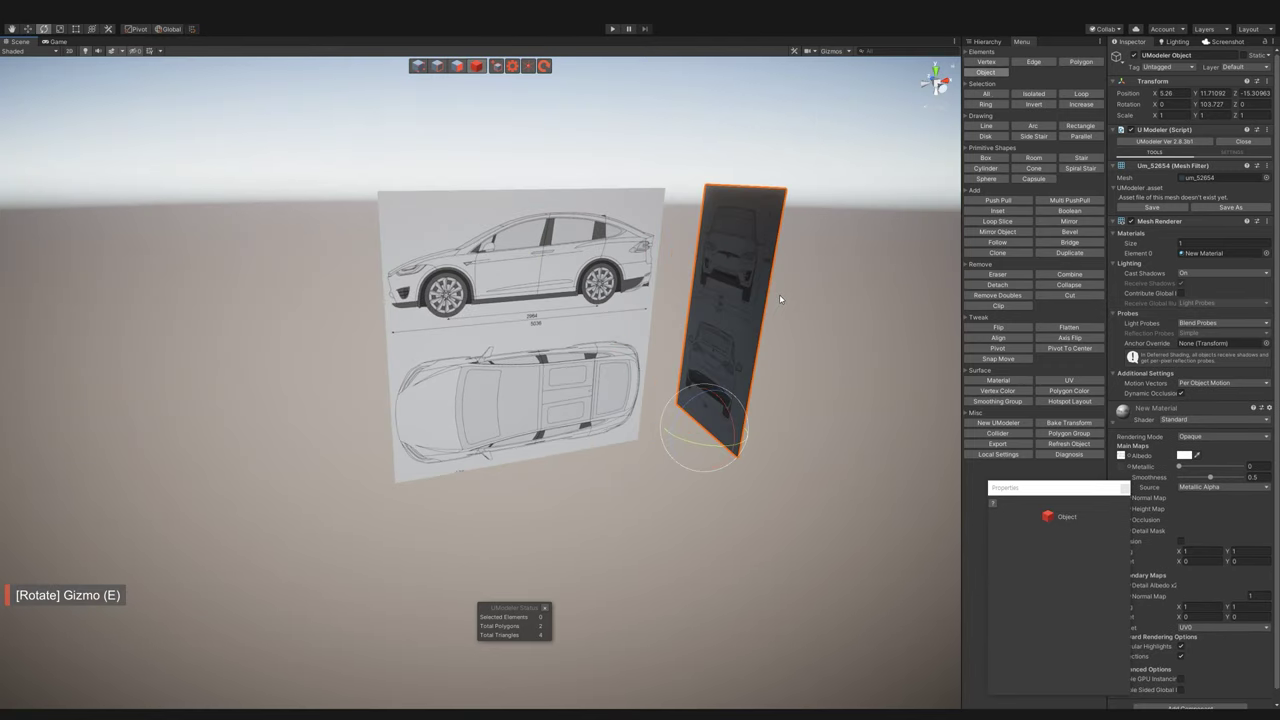
{"action": "type", "text": "90"}
{"action": "key", "text": "Return"}
- Set the detached panel's shader to Unlit/Texture
{"action": "left_click_drag", "start_coordinate": [263, 391], "coordinate": [629, 560], "text": "alt"}
{"action": "left_click", "coordinate": [1208, 420]}
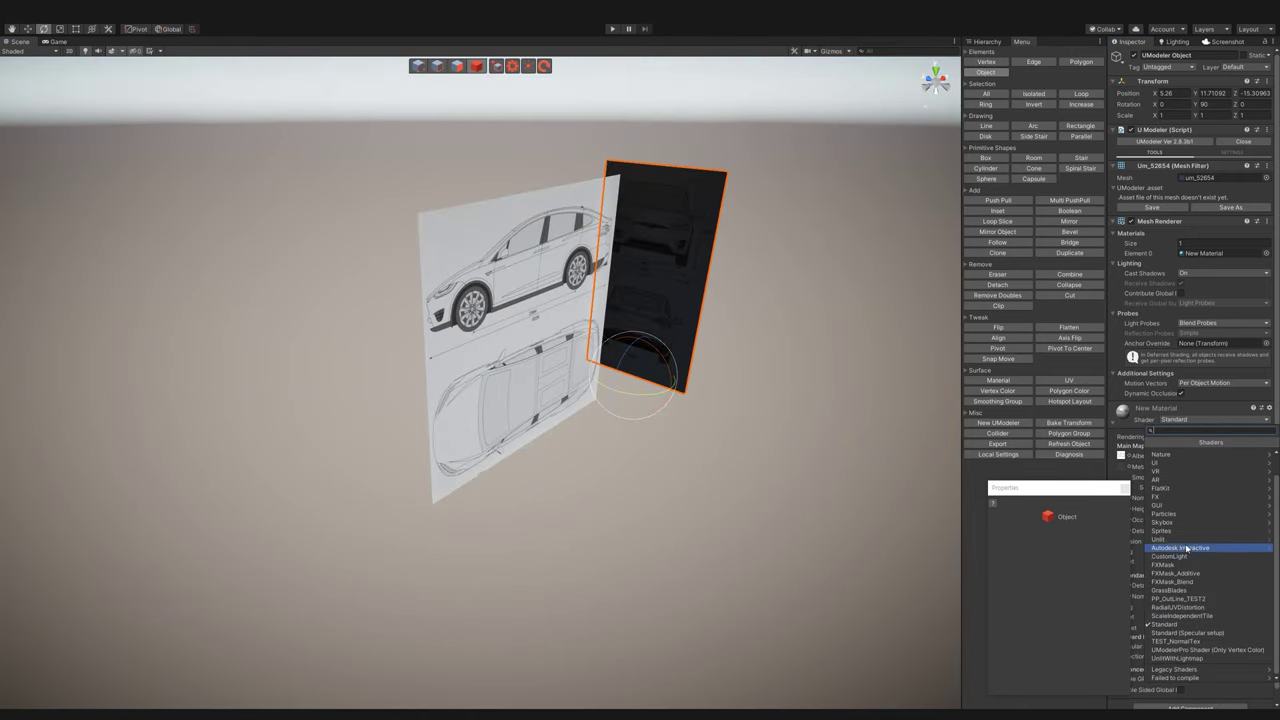
{"action": "left_click", "coordinate": [1176, 539]}
{"action": "left_click", "coordinate": [1163, 486]}
{"action": "left_click", "coordinate": [743, 306]}
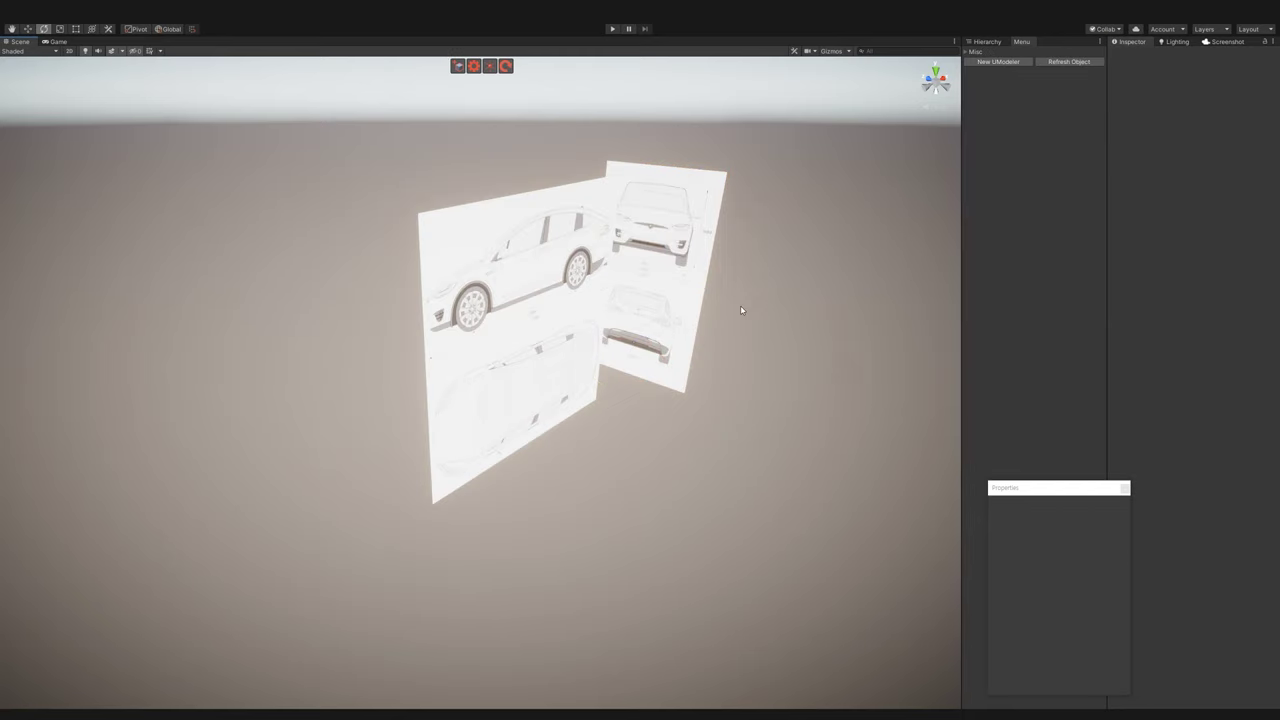
- Turn off Bloom and disable the post-process volume, then clear the selection
{"action": "left_click_drag", "start_coordinate": [743, 306], "coordinate": [712, 421], "text": "alt"}
{"action": "left_click", "coordinate": [975, 44]}
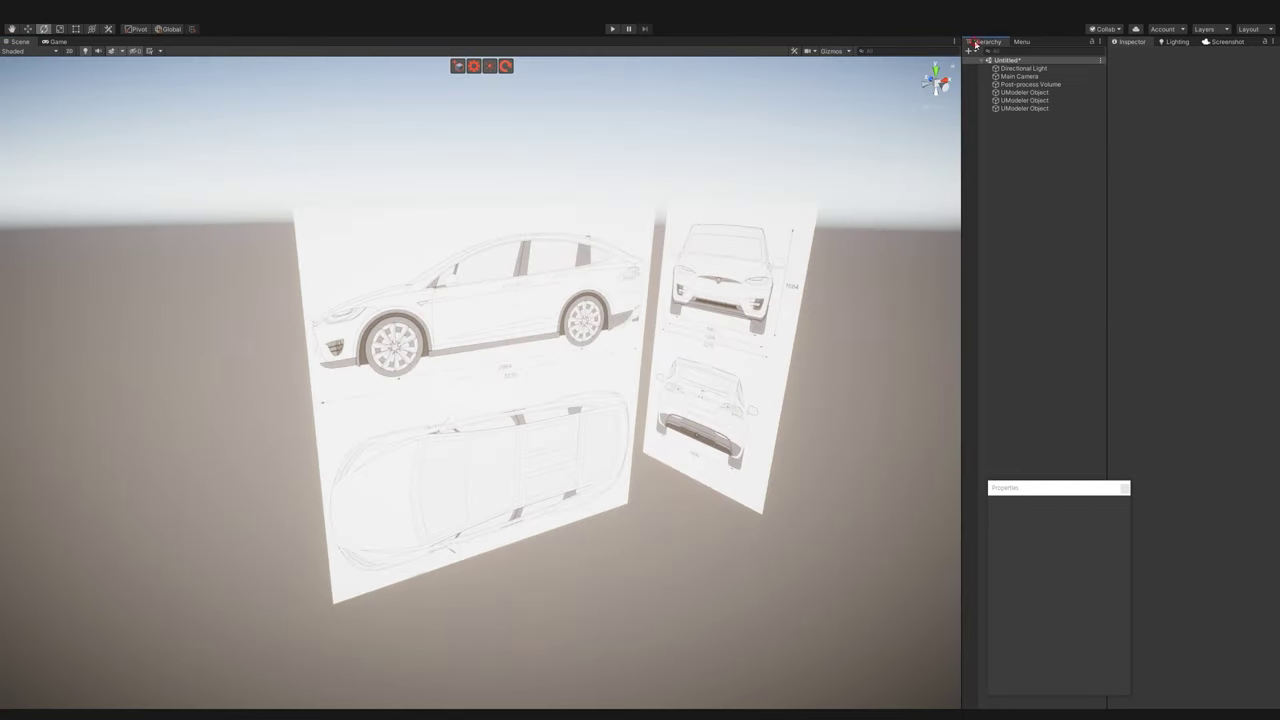
{"action": "left_click", "coordinate": [1056, 86]}
{"action": "left_click", "coordinate": [1126, 266]}
{"action": "mouse_move", "coordinate": [900, 400]}
{"action": "left_mouse_down", "text": "alt"}
{"action": "mouse_move", "coordinate": [878, 411]}
{"action": "mouse_move", "coordinate": [871, 398]}
{"action": "left_mouse_up", "text": "alt"}
{"action": "left_click", "coordinate": [1131, 199]}
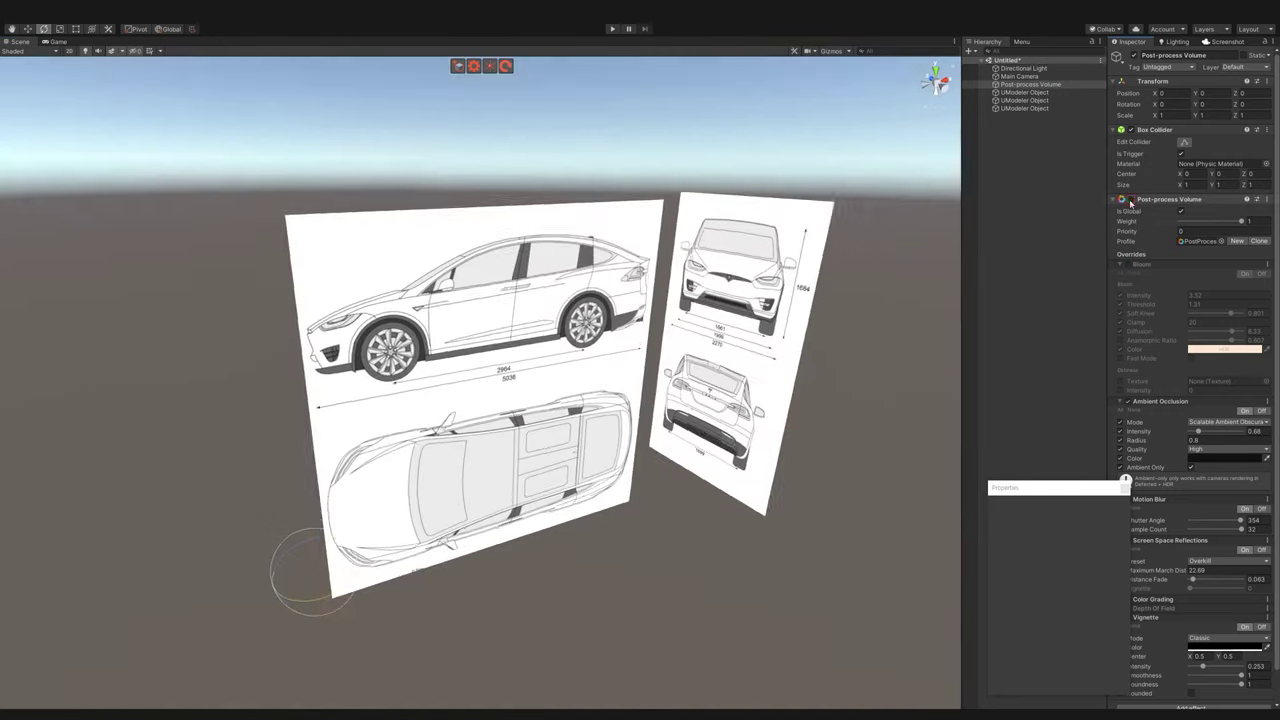
{"action": "left_click", "coordinate": [1019, 76]}
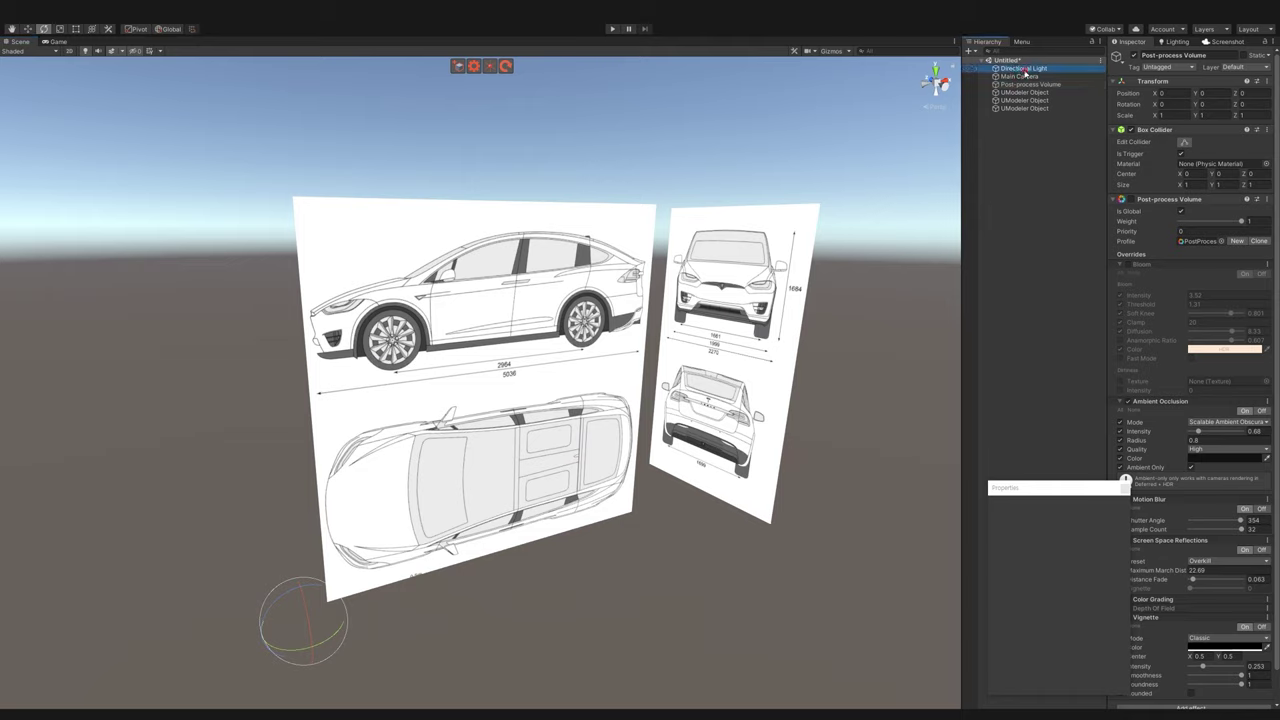
{"action": "left_click", "coordinate": [304, 143]}
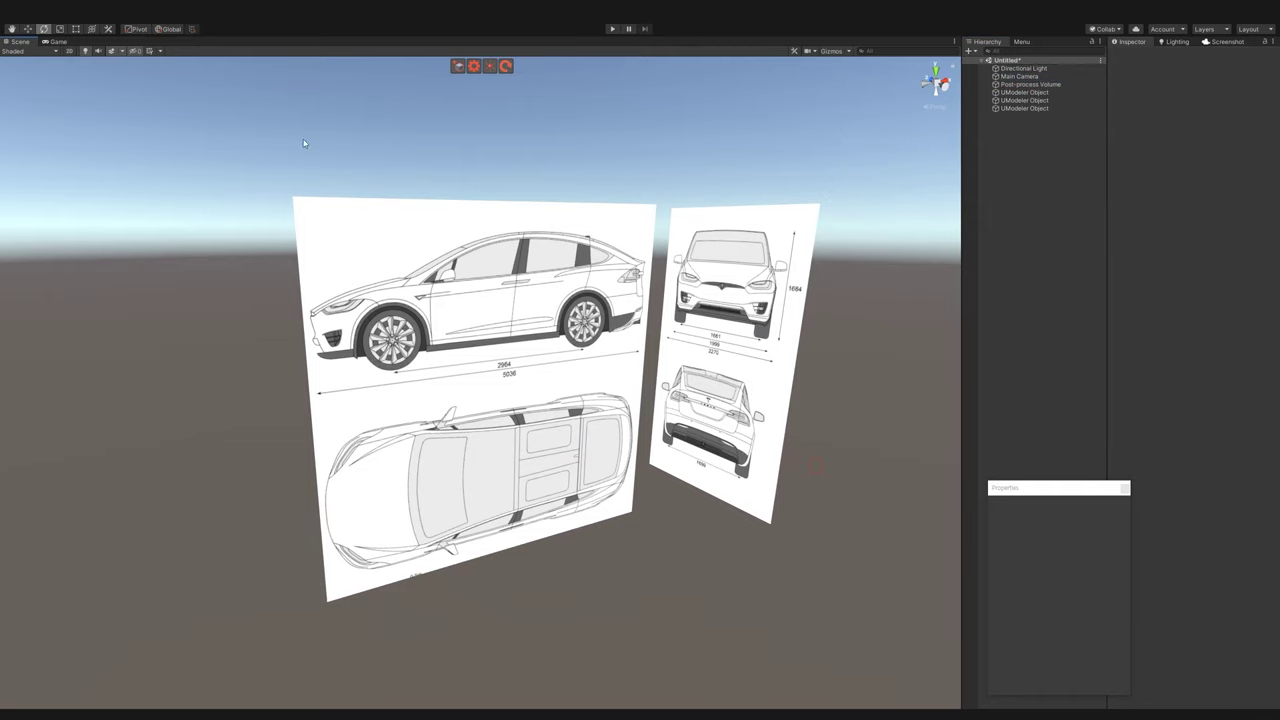
- Untick Skybox and Post Processing in the Scene view effects menu
{"action": "left_click", "coordinate": [127, 53]}
{"action": "left_click", "coordinate": [137, 61]}
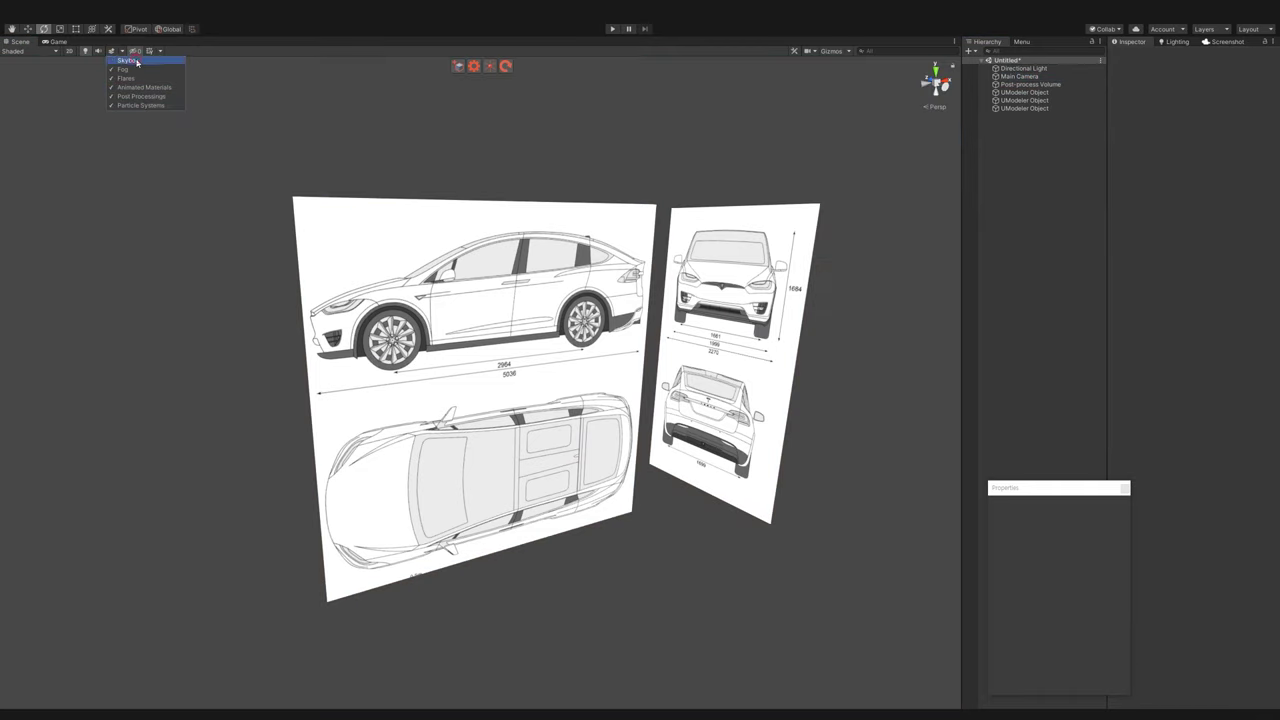
{"action": "left_click", "coordinate": [1030, 84]}
{"action": "left_click", "coordinate": [1131, 199]}
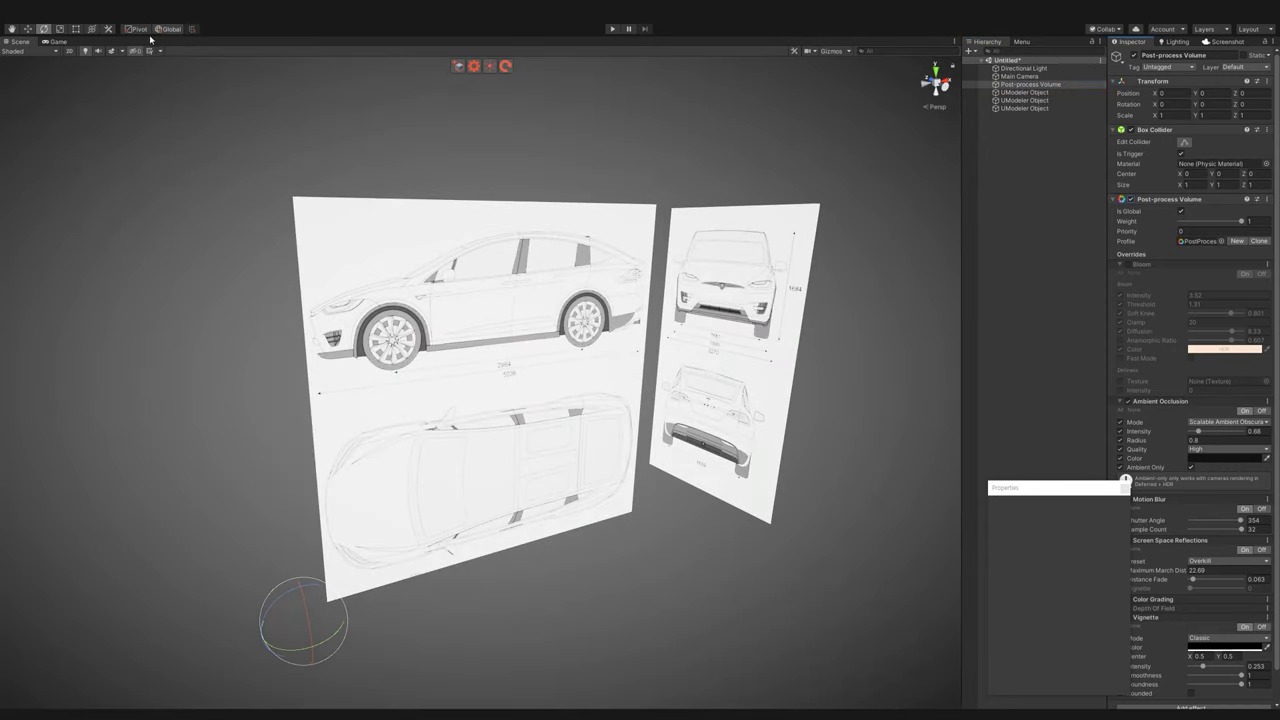
{"action": "left_click", "coordinate": [123, 52]}
{"action": "left_click", "coordinate": [137, 96]}
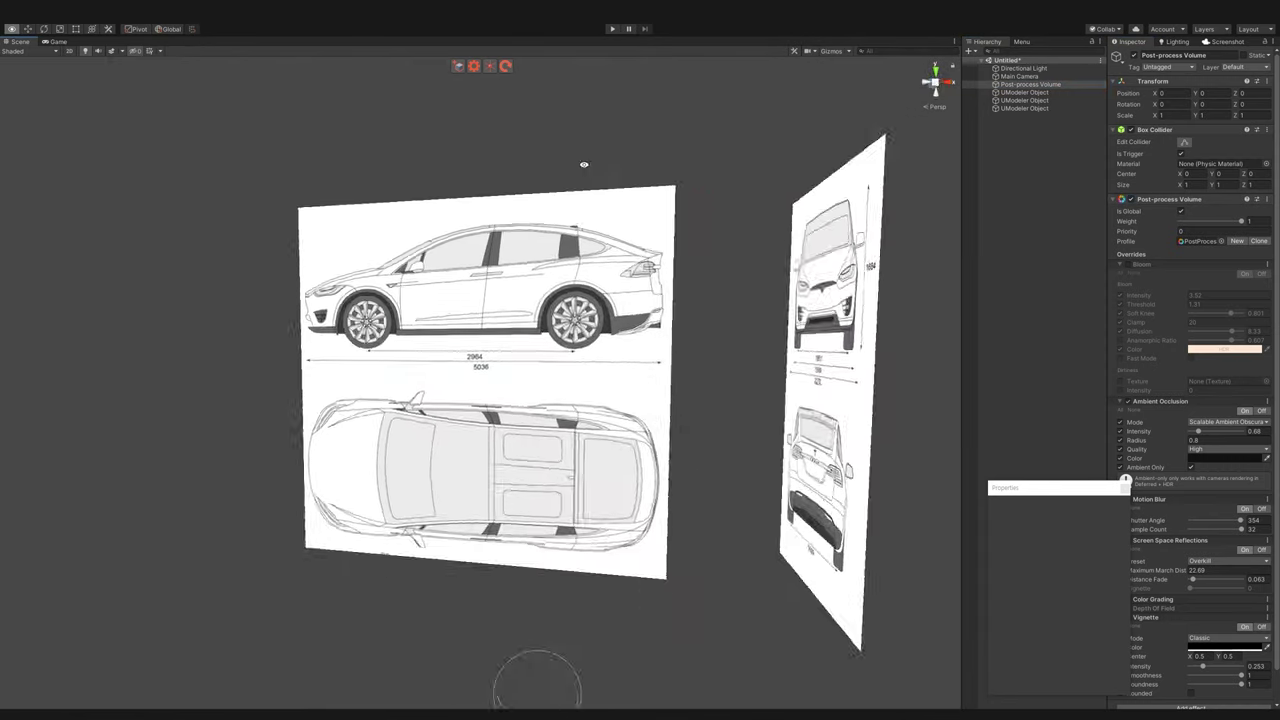
{"action": "left_click", "coordinate": [848, 406]}
{"action": "left_click_drag", "start_coordinate": [651, 480], "coordinate": [657, 108], "text": "alt"}
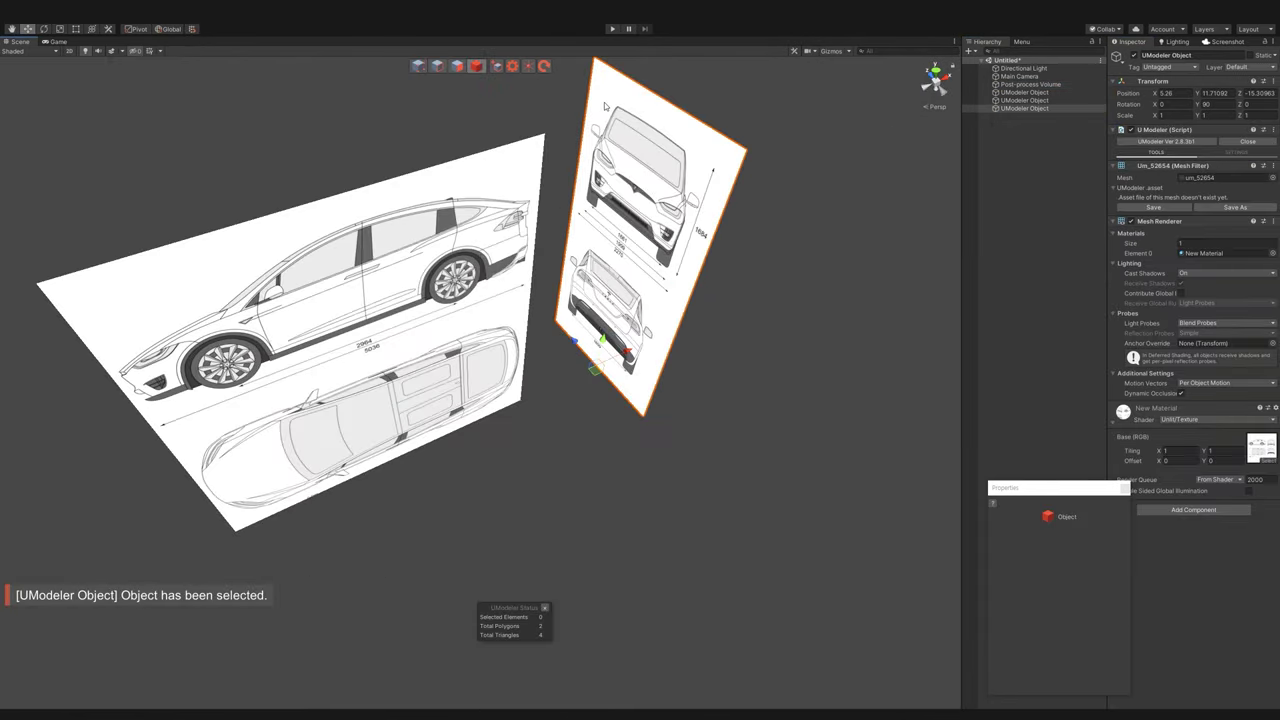
- Snap the front-and-rear panel's corner onto the side panel and reselect it
{"action": "mouse_move", "coordinate": [594, 63]}
{"action": "left_mouse_down"}
{"action": "mouse_move", "coordinate": [540, 149]}
{"action": "mouse_move", "coordinate": [110, 326]}
{"action": "mouse_move", "coordinate": [450, 330]}
{"action": "mouse_move", "coordinate": [518, 272]}
{"action": "mouse_move", "coordinate": [485, 305]}
{"action": "left_mouse_up"}
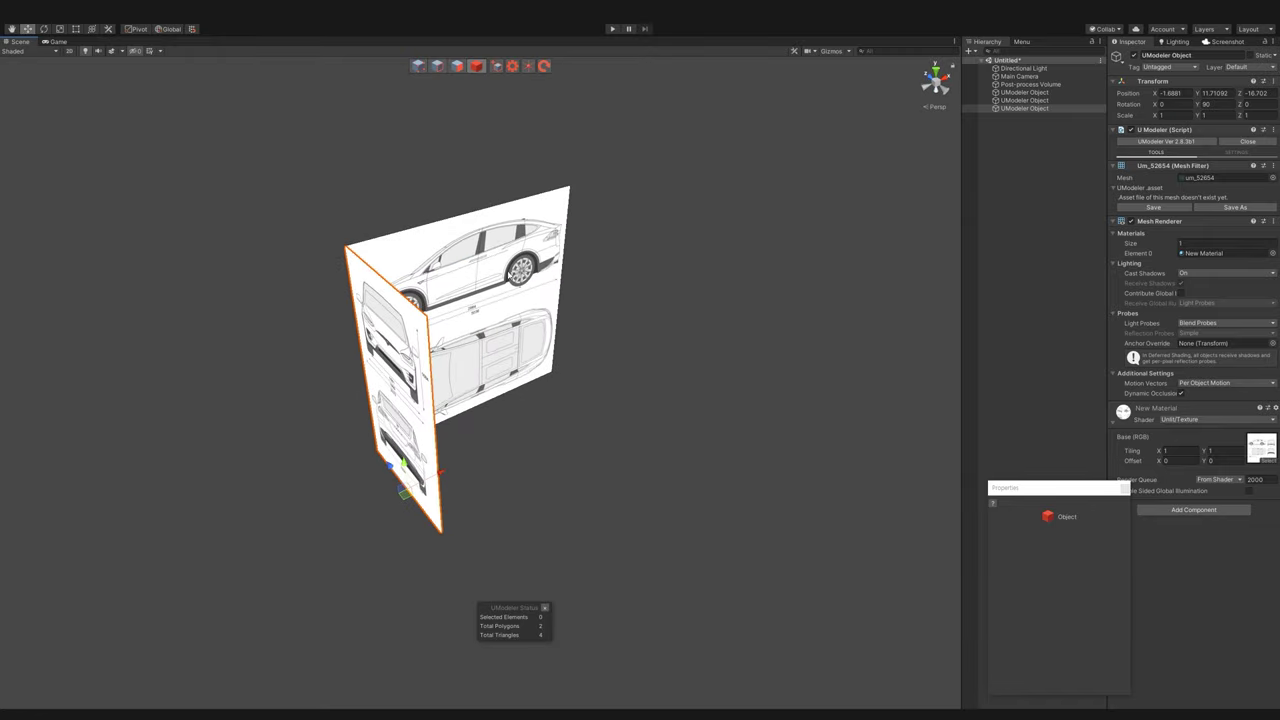
{"action": "left_click", "coordinate": [380, 257]}
{"action": "left_click", "coordinate": [380, 257]}
{"action": "left_click", "coordinate": [380, 257]}
{"action": "left_click", "coordinate": [380, 257]}
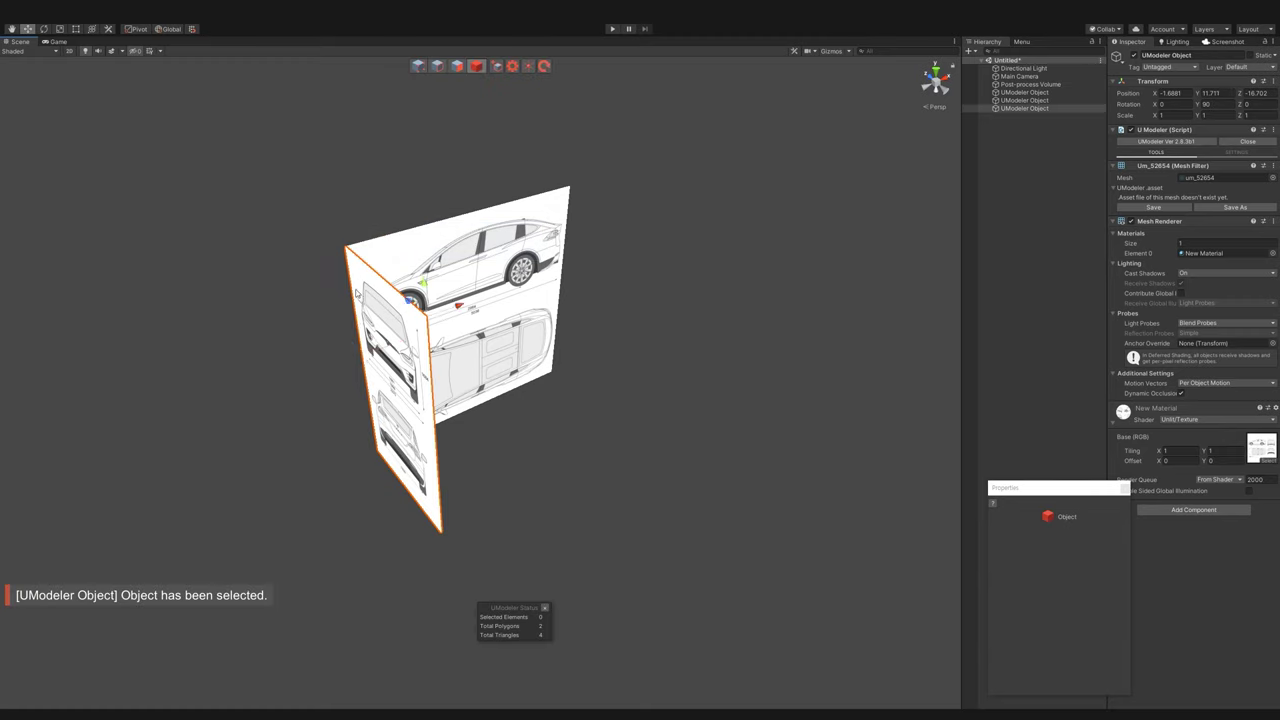
- Move the front-and-rear panel to the side panel's edge and select its rear-view polygon
{"action": "left_click_drag", "start_coordinate": [436, 483], "coordinate": [666, 380]}
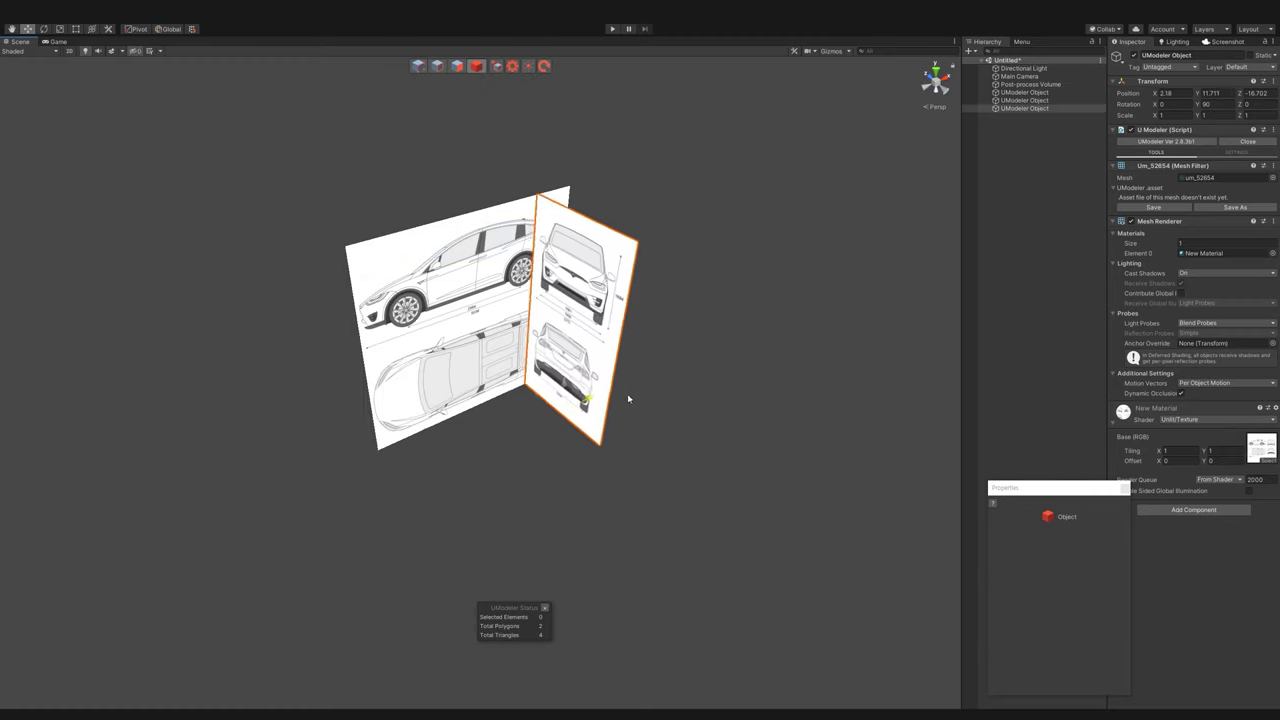
{"action": "left_click_drag", "start_coordinate": [578, 194], "coordinate": [637, 254], "text": "alt"}
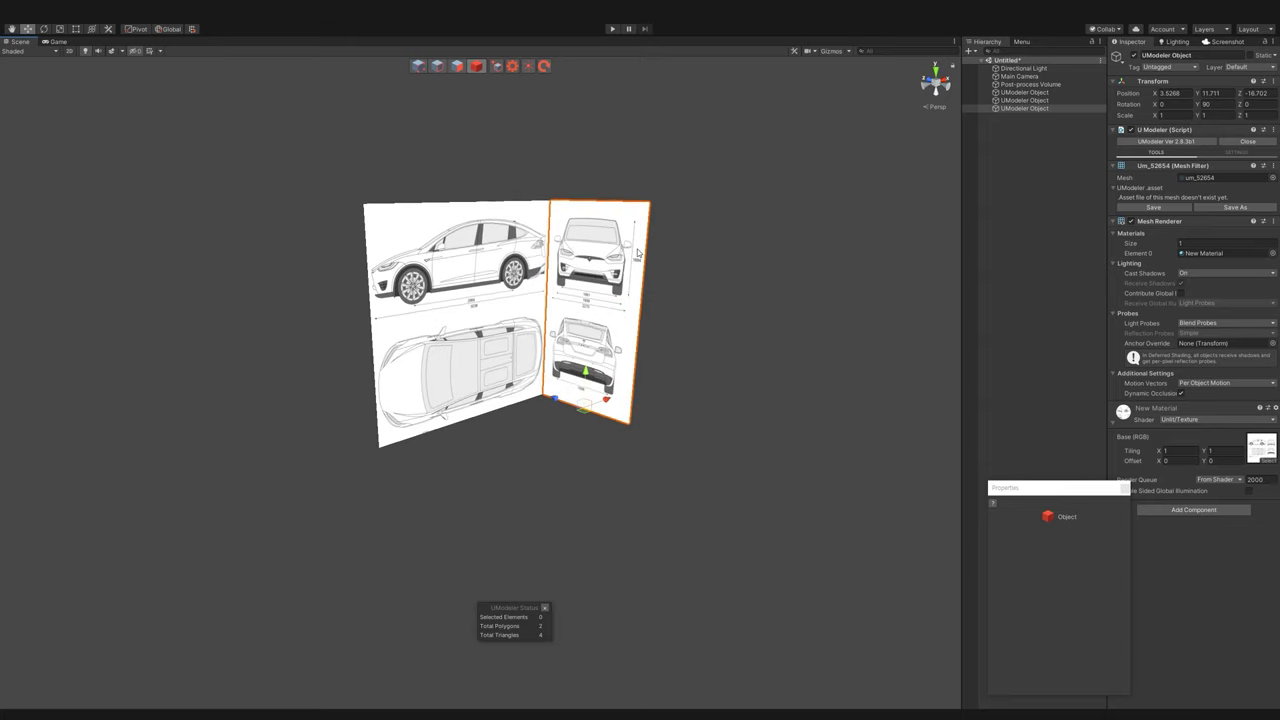
{"action": "right_click_drag", "start_coordinate": [637, 254], "coordinate": [645, 172], "text": "alt"}
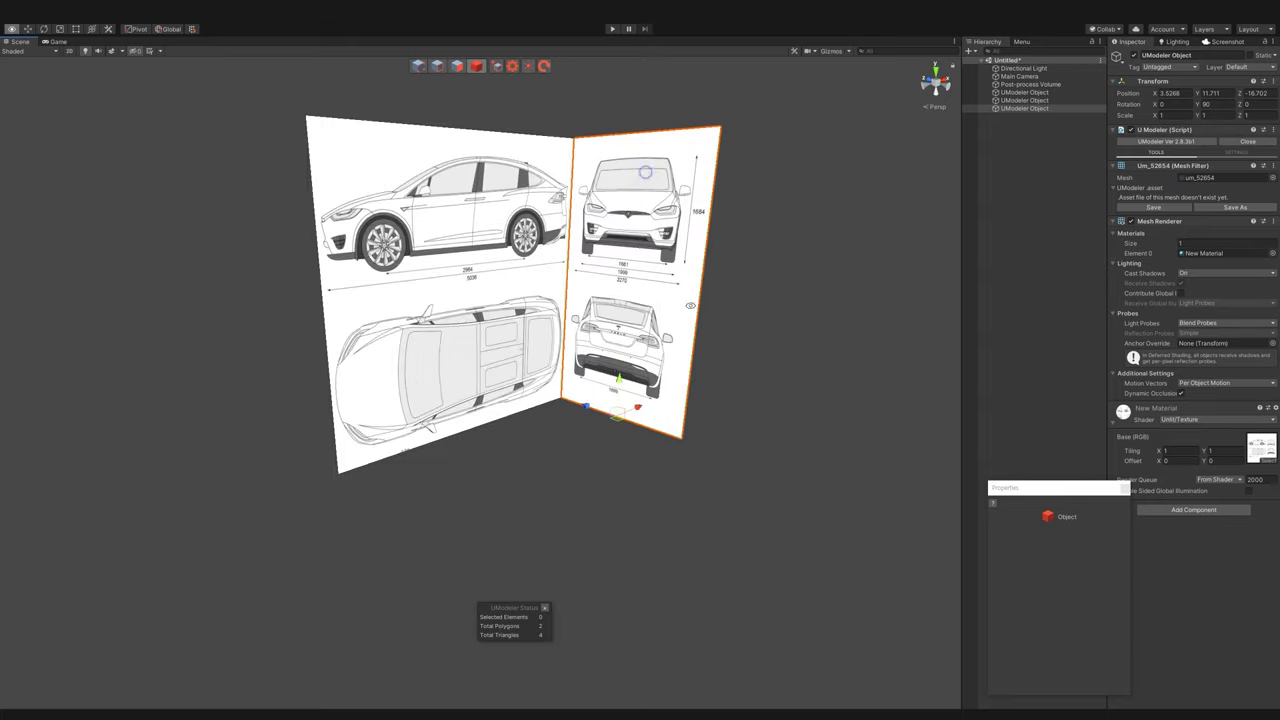
{"action": "left_click", "coordinate": [459, 67]}
{"action": "left_click", "coordinate": [1021, 42]}
- Detach the rear-view polygon and move the new panel to the side blueprint's rear end
{"action": "left_click", "coordinate": [997, 283]}
{"action": "mouse_move", "coordinate": [600, 440]}
{"action": "left_mouse_down", "text": "alt"}
{"action": "mouse_move", "coordinate": [625, 421]}
{"action": "mouse_move", "coordinate": [659, 320]}
{"action": "mouse_move", "coordinate": [515, 418]}
{"action": "left_mouse_up", "text": "alt"}
{"action": "key", "text": "f"}
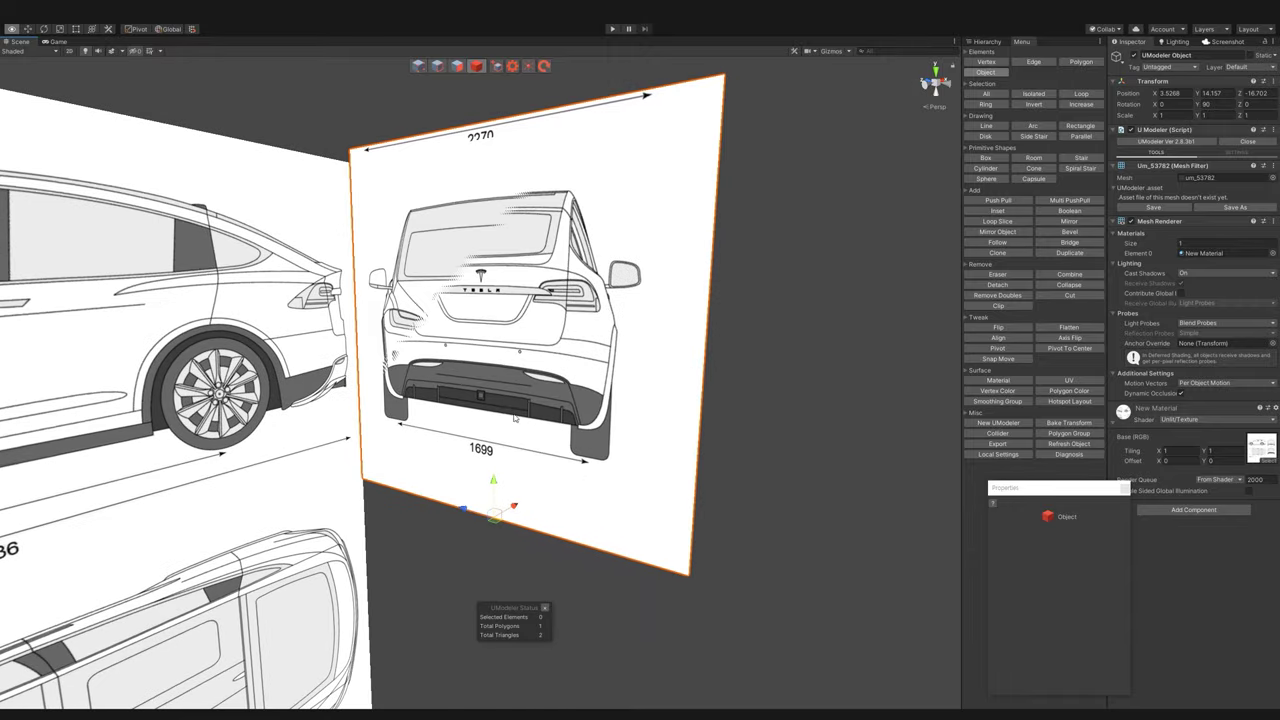
{"action": "left_click_drag", "start_coordinate": [492, 483], "coordinate": [512, 516]}
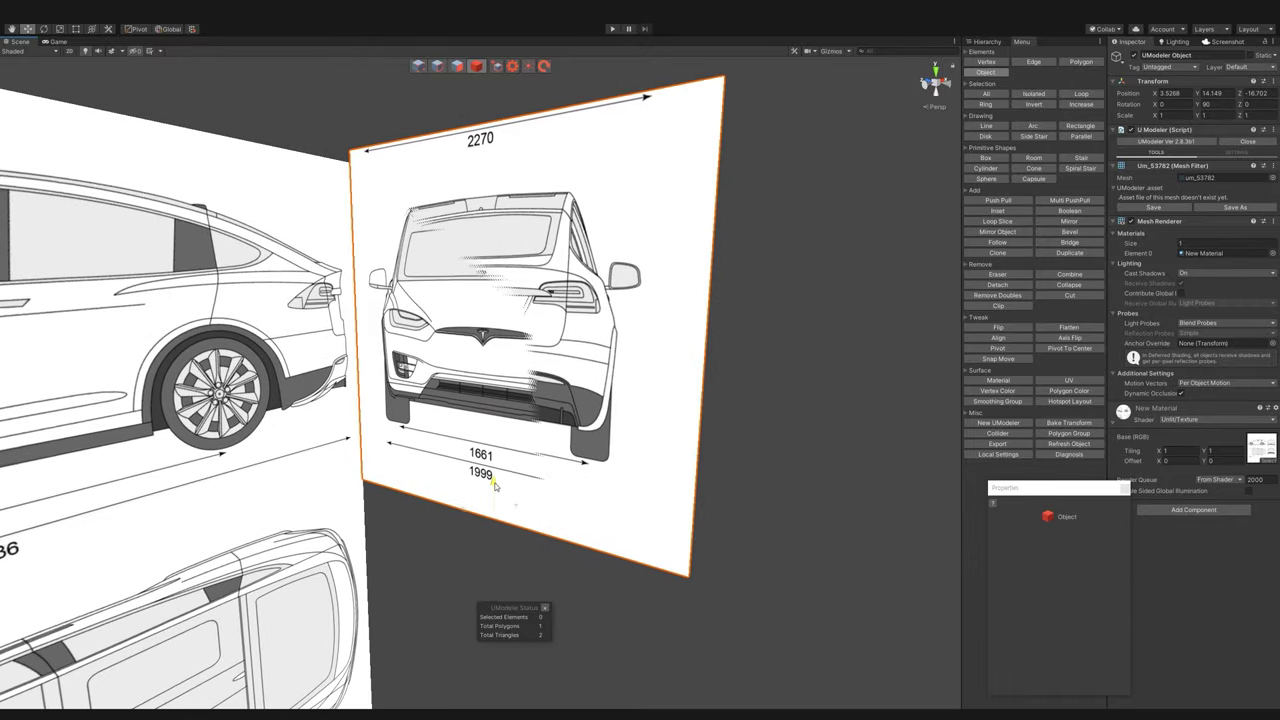
{"action": "key", "text": "ctrl+z"}
{"action": "mouse_move", "coordinate": [452, 512]}
{"action": "left_mouse_down"}
{"action": "mouse_move", "coordinate": [516, 509]}
{"action": "mouse_move", "coordinate": [786, 300]}
{"action": "left_mouse_up"}
- View the rear-view panel head-on, then orbit to see the side and top drawings
{"action": "scroll", "coordinate": [499, 512], "scroll_direction": "up", "scroll_amount": 1}
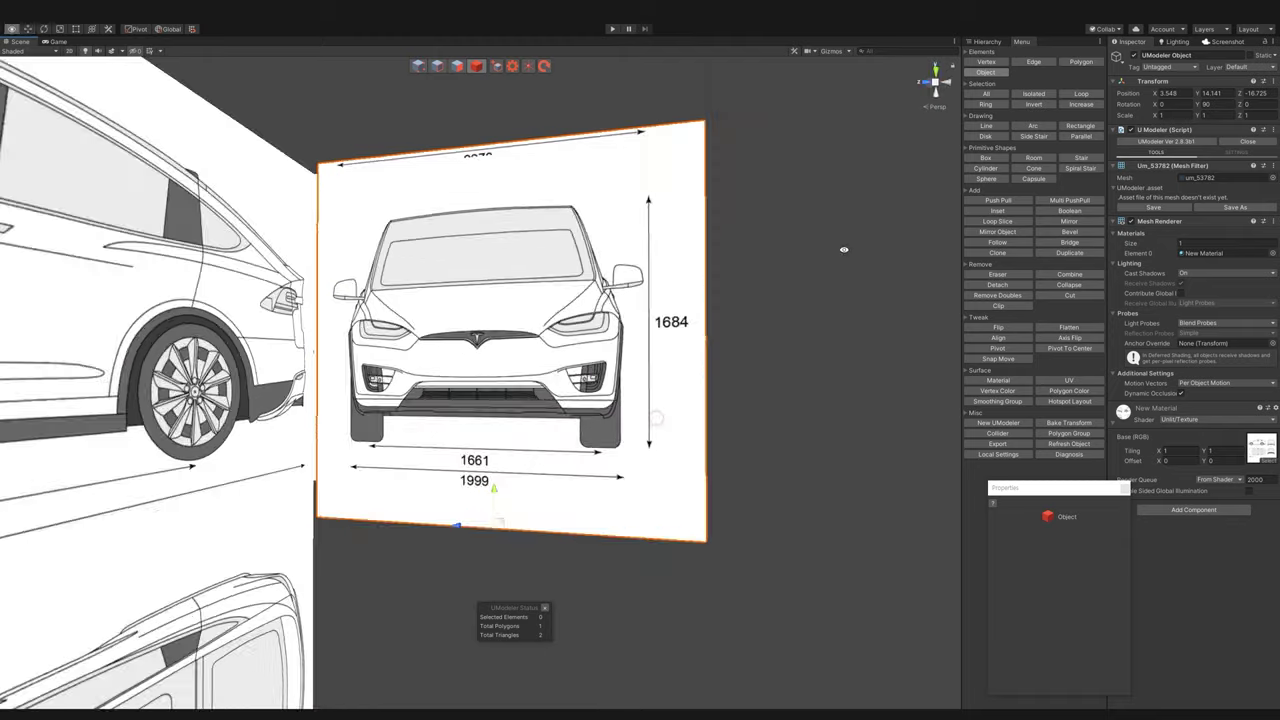
{"action": "left_click", "coordinate": [936, 88]}
{"action": "mouse_move", "coordinate": [497, 516]}
{"action": "left_mouse_down", "text": "alt"}
{"action": "mouse_move", "coordinate": [522, 555]}
{"action": "mouse_move", "coordinate": [512, 548]}
{"action": "left_mouse_up", "text": "alt"}
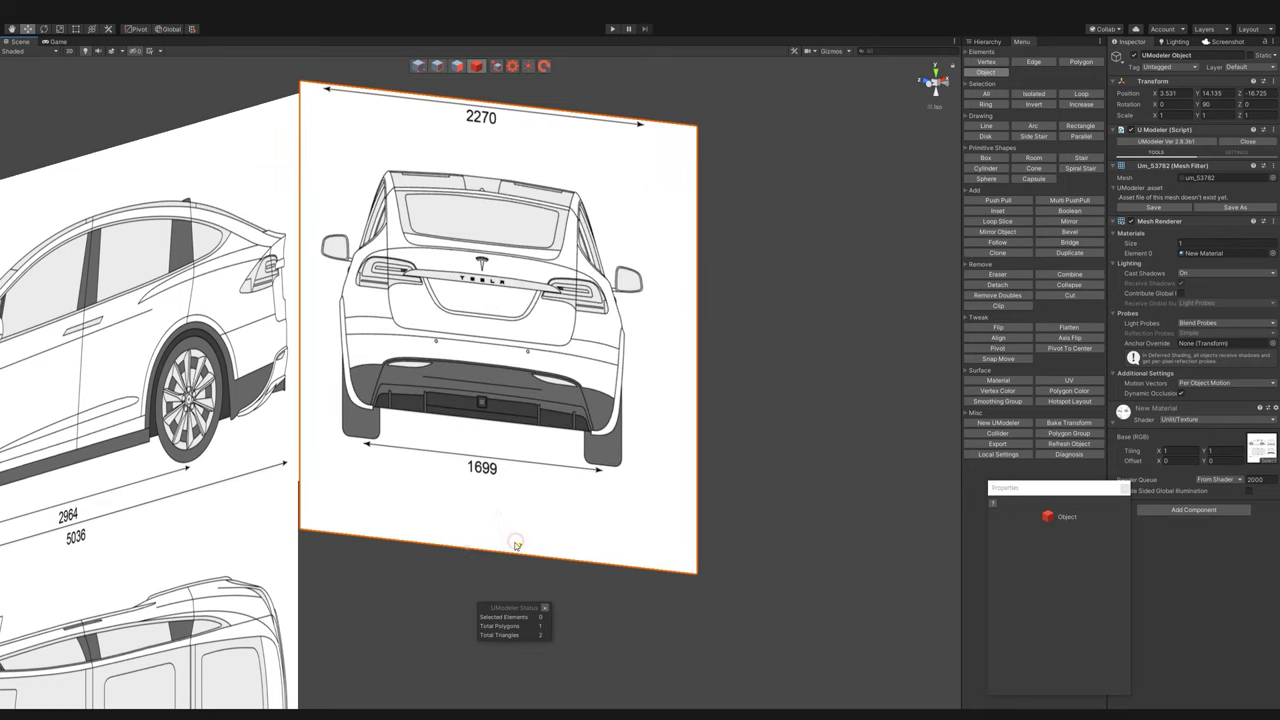
{"action": "mouse_move", "coordinate": [512, 548]}
{"action": "left_mouse_down", "text": "alt"}
{"action": "mouse_move", "coordinate": [650, 404]}
{"action": "mouse_move", "coordinate": [233, 512]}
{"action": "mouse_move", "coordinate": [475, 385]}
{"action": "left_mouse_up", "text": "alt"}
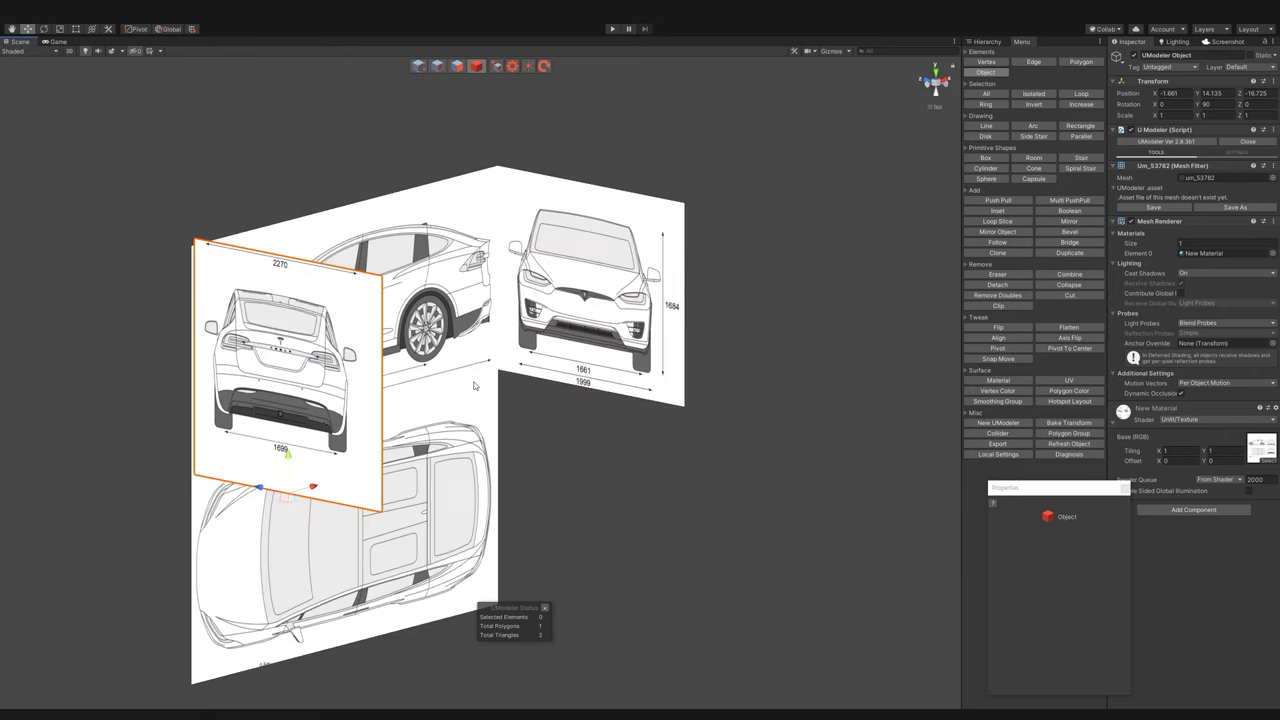
{"action": "mouse_move", "coordinate": [475, 420]}
{"action": "left_mouse_down", "text": "alt"}
{"action": "mouse_move", "coordinate": [541, 397]}
{"action": "mouse_move", "coordinate": [500, 300]}
{"action": "left_mouse_up", "text": "alt"}
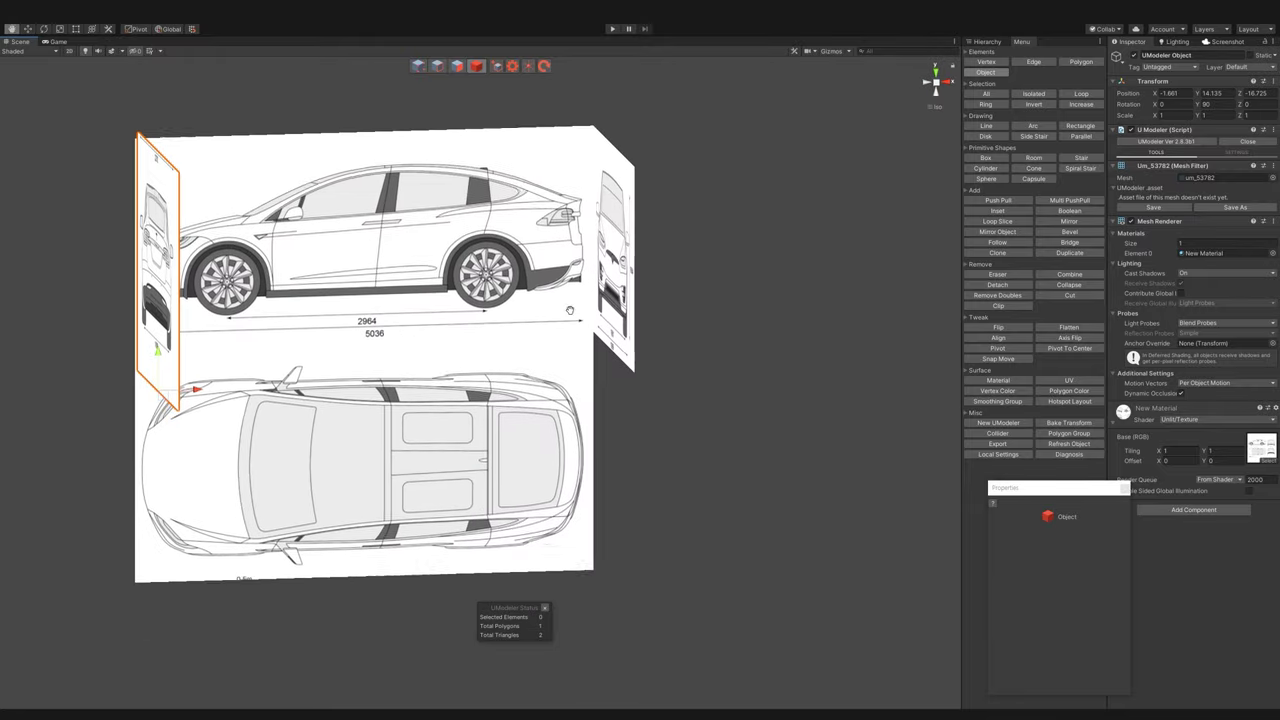
- Detach the top-view polygon and rotate it 90 degrees on X to lie flat
{"action": "left_click", "coordinate": [452, 85]}
{"action": "key", "text": "f"}
{"action": "key", "text": "3"}
{"action": "left_click", "coordinate": [455, 340]}
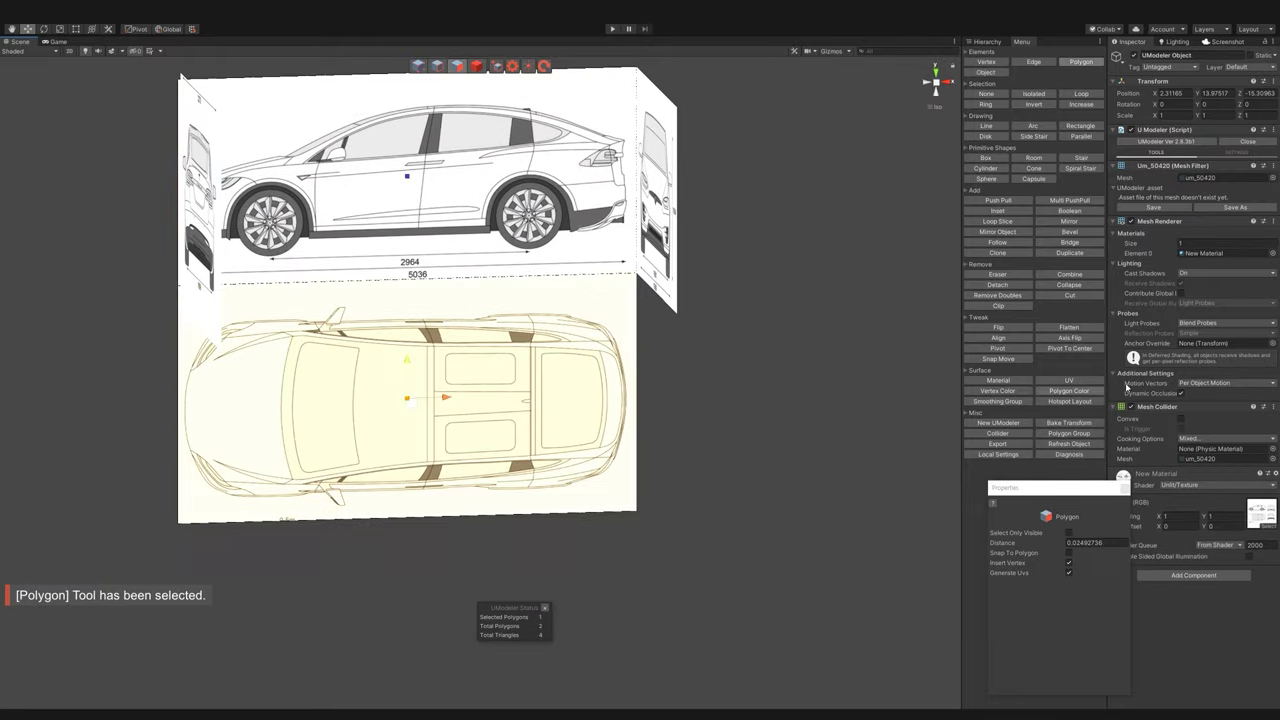
{"action": "key", "text": "4"}
{"action": "key", "text": "e"}
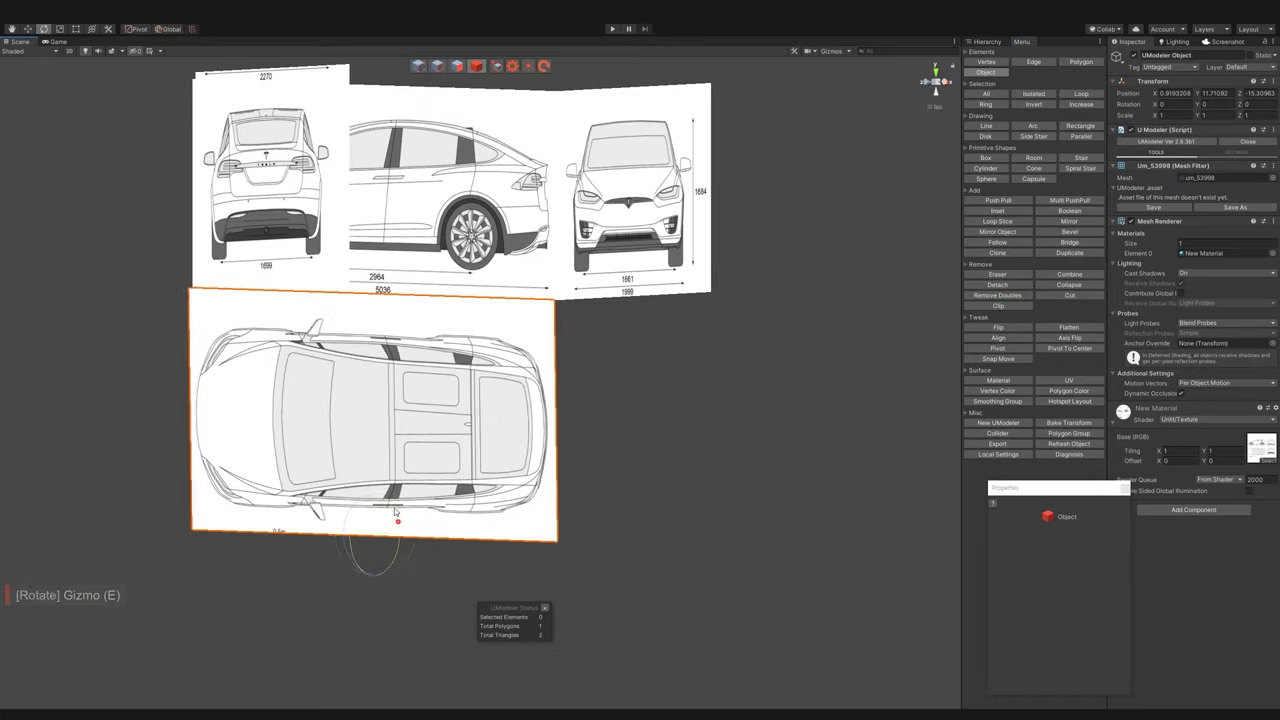
{"action": "left_click_drag", "start_coordinate": [370, 497], "coordinate": [363, 424]}
{"action": "type", "text": "90"}
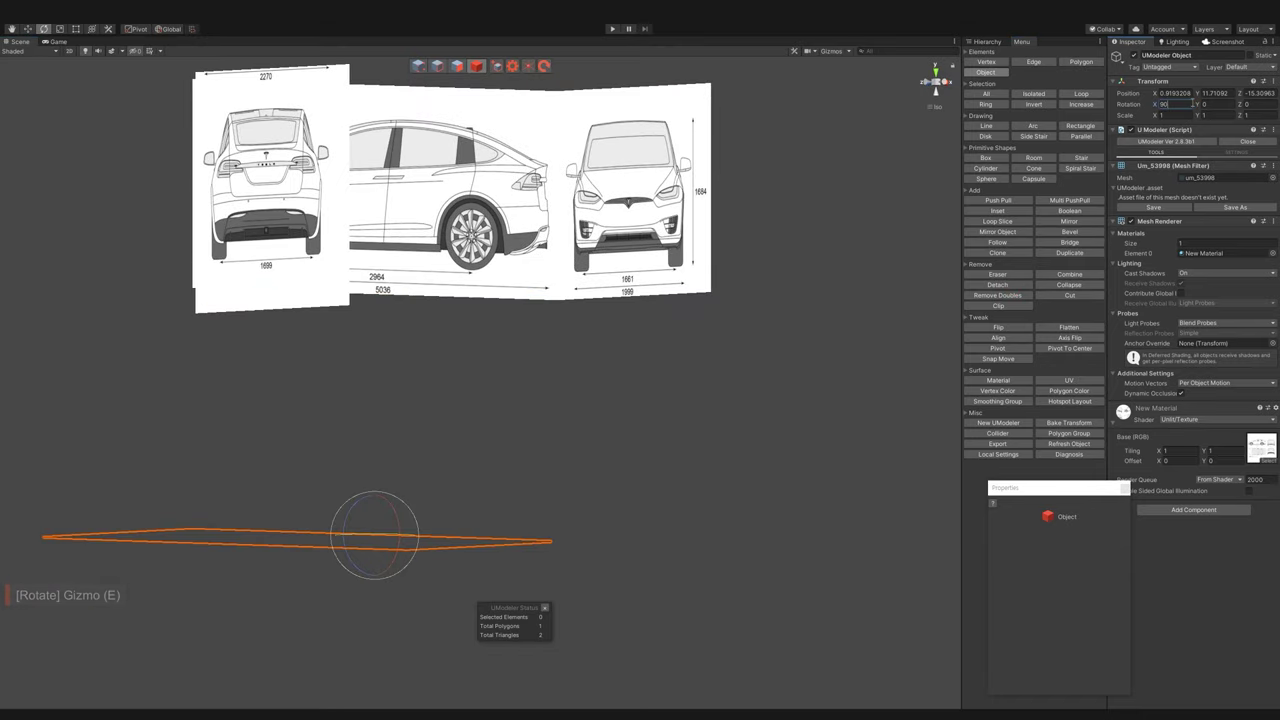
- Orbit to check the flat floor panel, then select the rear-view panel
{"action": "mouse_move", "coordinate": [450, 330]}
{"action": "left_mouse_down", "text": "alt"}
{"action": "mouse_move", "coordinate": [424, 426]}
{"action": "mouse_move", "coordinate": [423, 355]}
{"action": "mouse_move", "coordinate": [494, 512]}
{"action": "mouse_move", "coordinate": [520, 377]}
{"action": "mouse_move", "coordinate": [600, 350]}
{"action": "left_mouse_up", "text": "alt"}
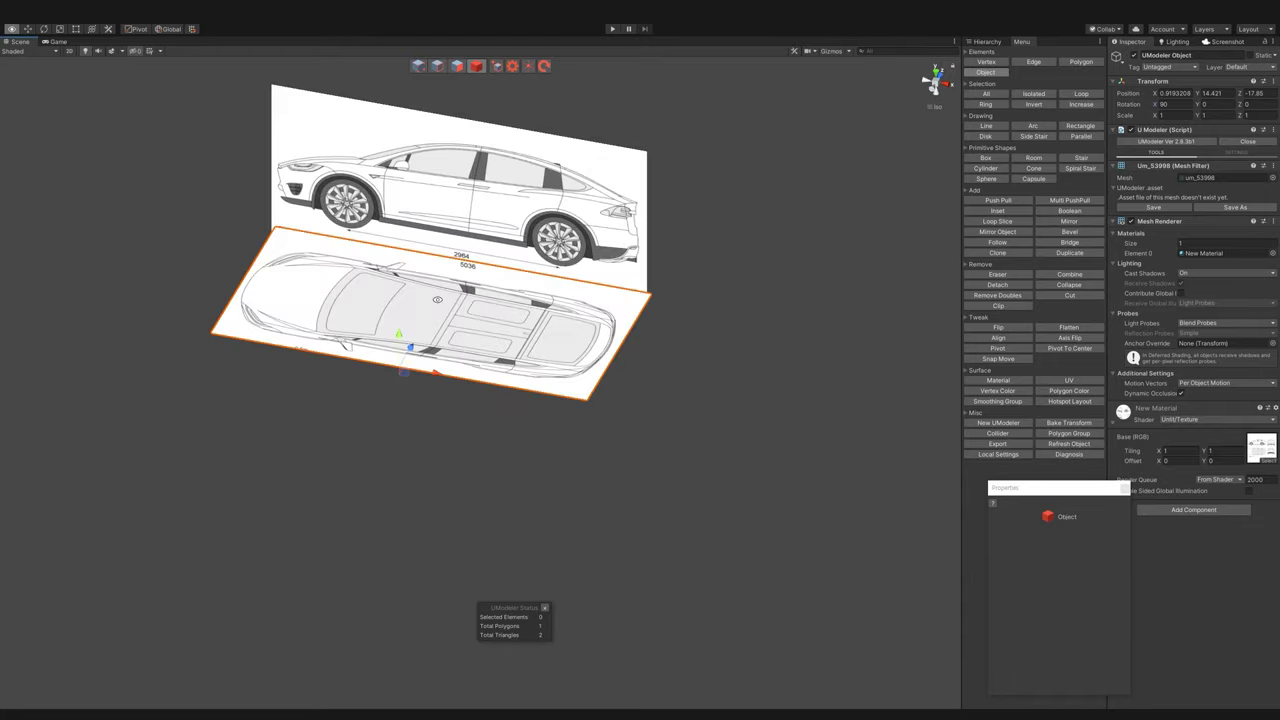
{"action": "left_click", "coordinate": [608, 348]}
{"action": "scroll", "coordinate": [591, 421], "scroll_direction": "up", "scroll_amount": 5}
{"action": "left_click_drag", "start_coordinate": [591, 421], "coordinate": [333, 345], "text": "alt"}
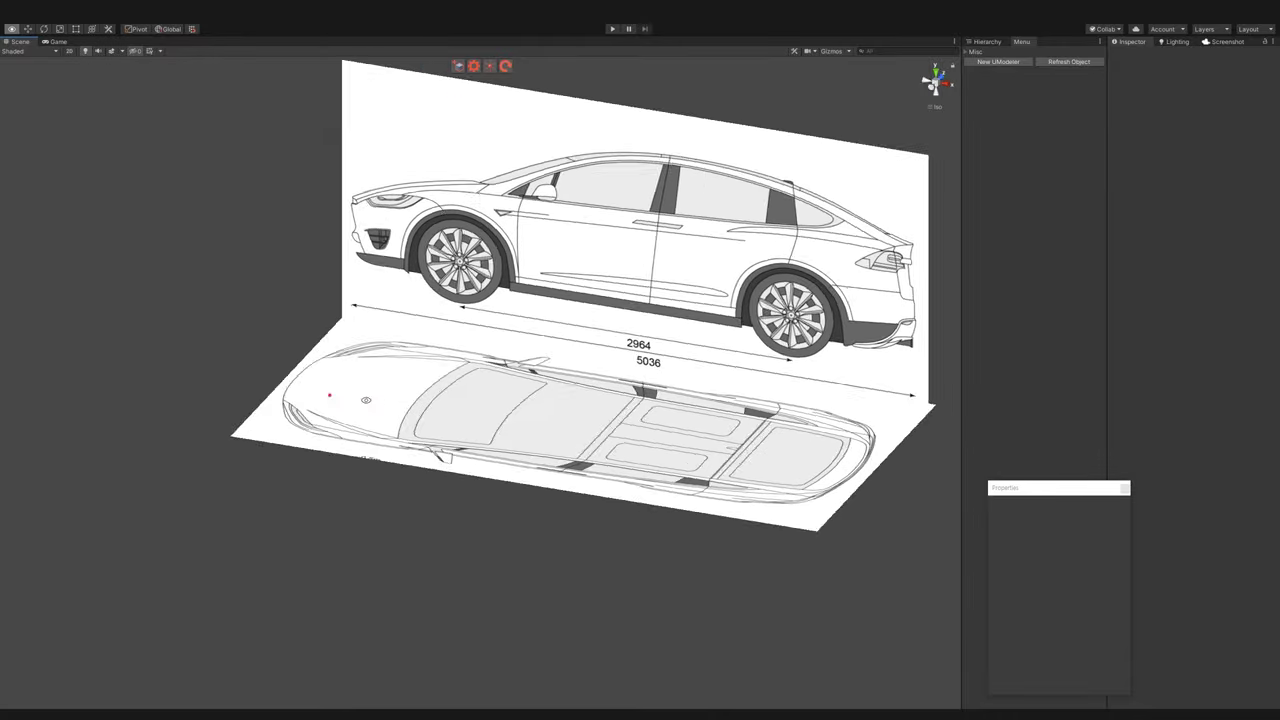
{"action": "left_click", "coordinate": [333, 345]}
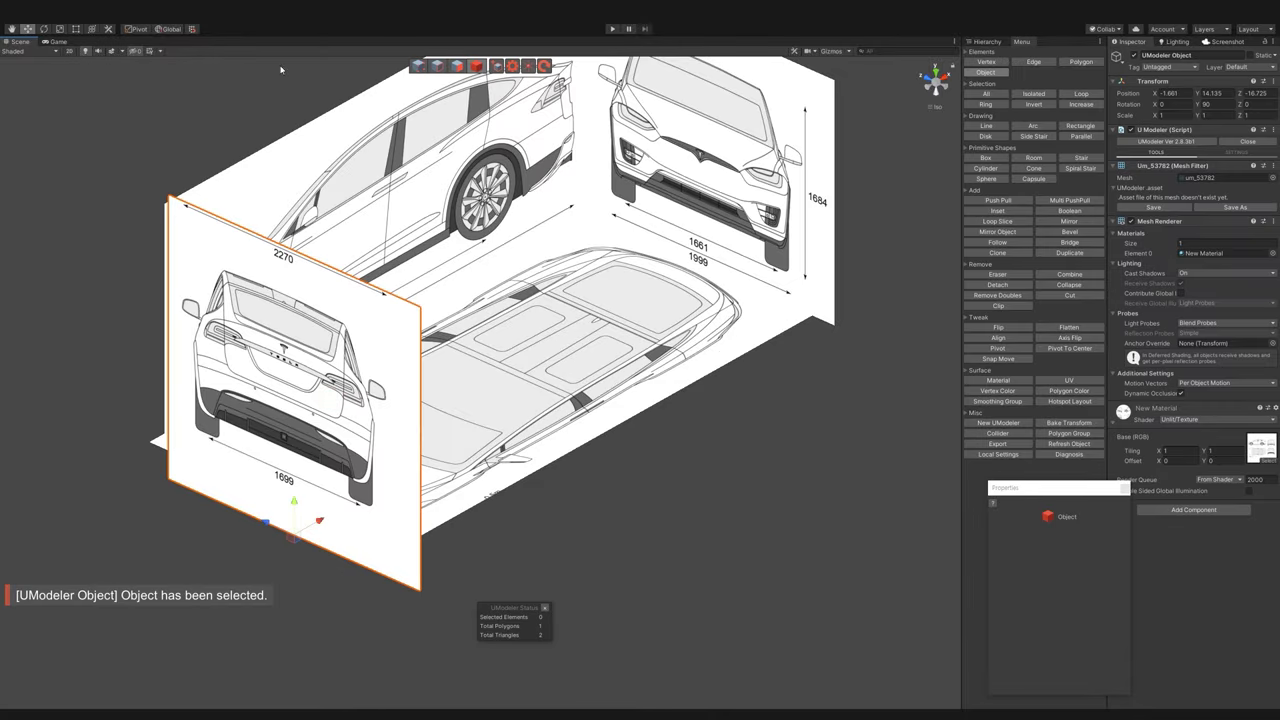
- Flip the facing direction of the rear-view and second side-view panels
{"action": "left_click", "coordinate": [458, 67]}
{"action": "left_click", "coordinate": [1029, 329]}
{"action": "mouse_move", "coordinate": [600, 480]}
{"action": "left_mouse_down", "text": "alt"}
{"action": "mouse_move", "coordinate": [869, 422]}
{"action": "mouse_move", "coordinate": [721, 455]}
{"action": "left_mouse_up", "text": "alt"}
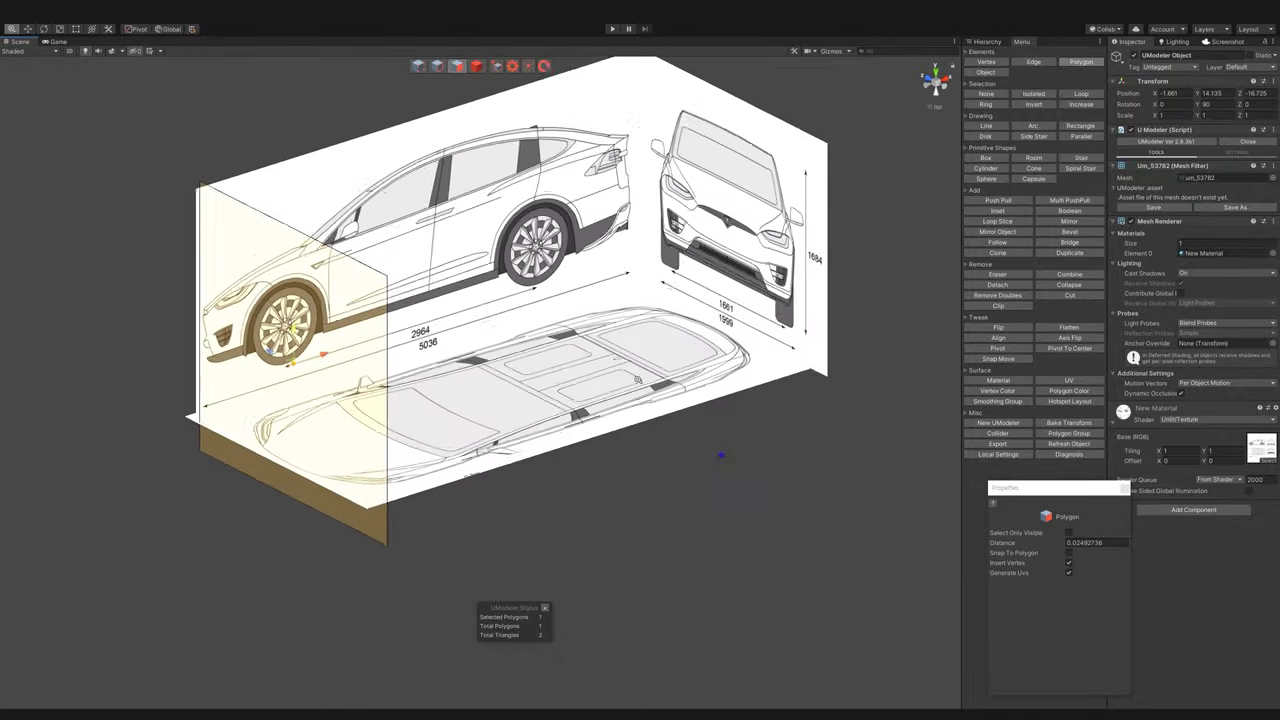
{"action": "left_click", "coordinate": [476, 66]}
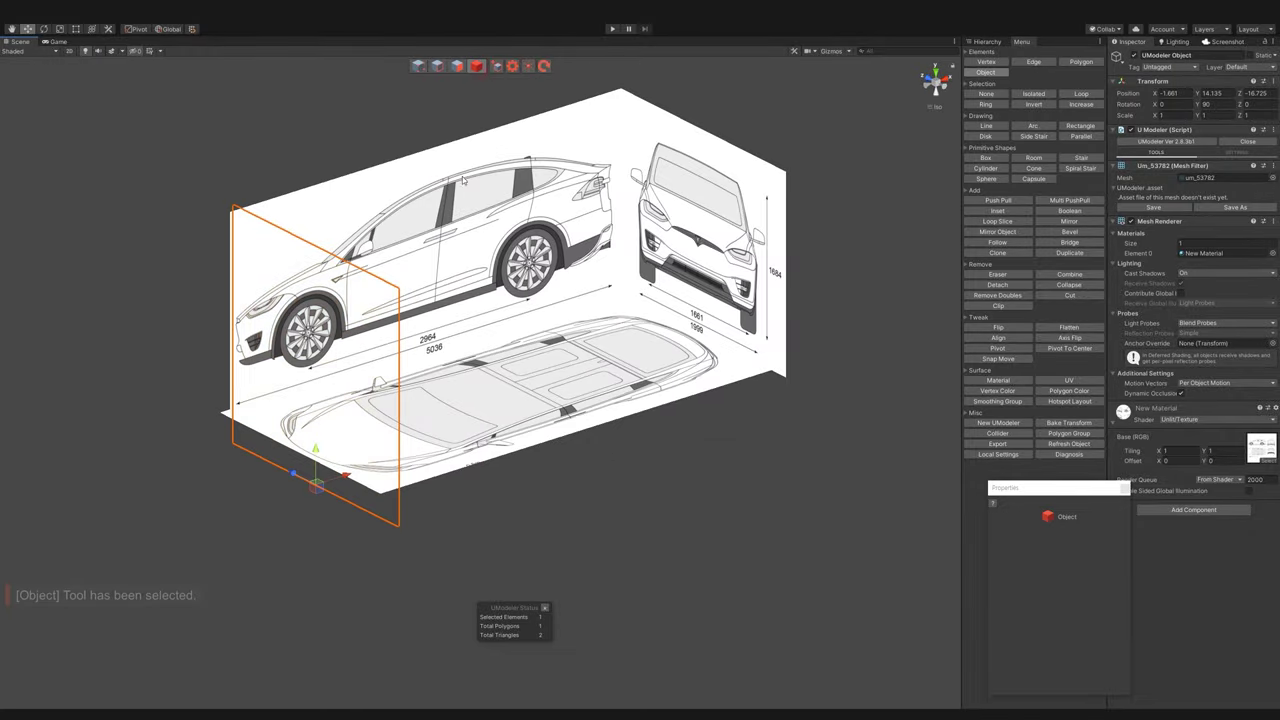
{"action": "left_click", "coordinate": [462, 176]}
{"action": "mouse_move", "coordinate": [462, 176]}
{"action": "left_mouse_down", "text": "alt"}
{"action": "mouse_move", "coordinate": [475, 294]}
{"action": "mouse_move", "coordinate": [685, 374]}
{"action": "left_mouse_up", "text": "alt"}
{"action": "left_click", "coordinate": [475, 294]}
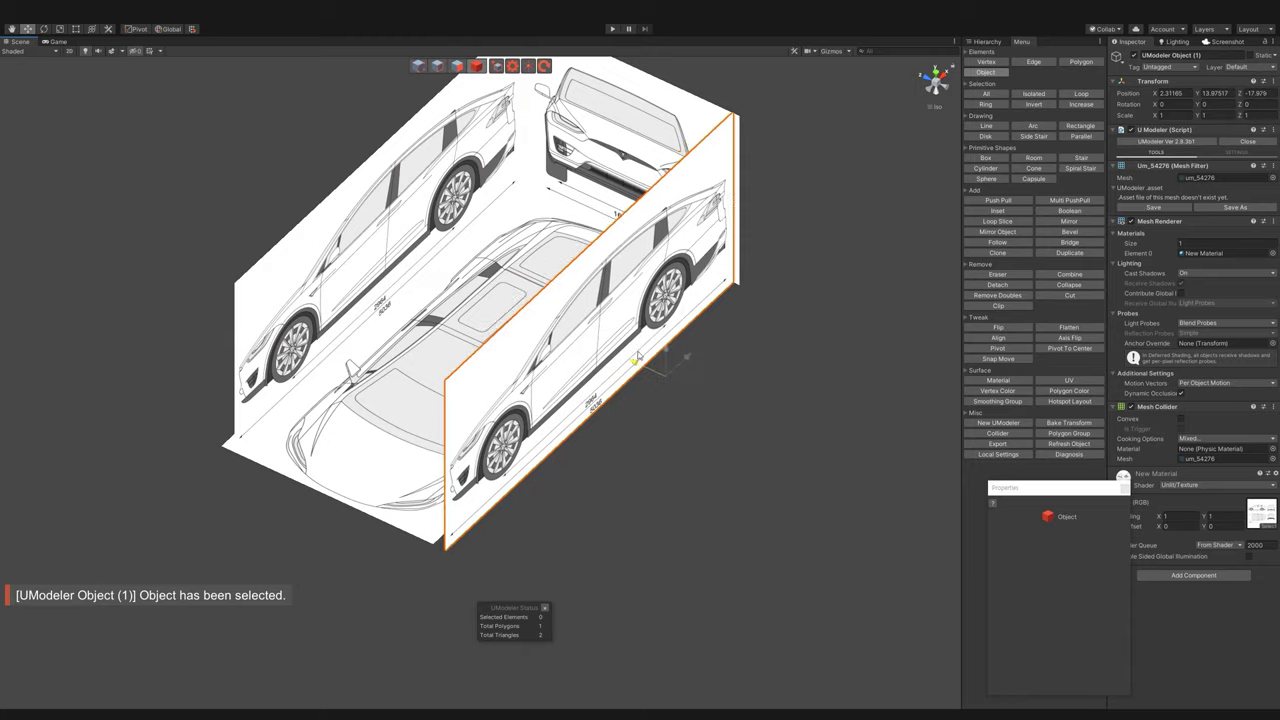
{"action": "left_click", "coordinate": [997, 328]}
- Select the top-view and front planes and merge them into one object
{"action": "mouse_move", "coordinate": [737, 391]}
{"action": "left_mouse_down", "text": "alt"}
{"action": "mouse_move", "coordinate": [841, 255]}
{"action": "mouse_move", "coordinate": [758, 364]}
{"action": "left_mouse_up", "text": "alt"}
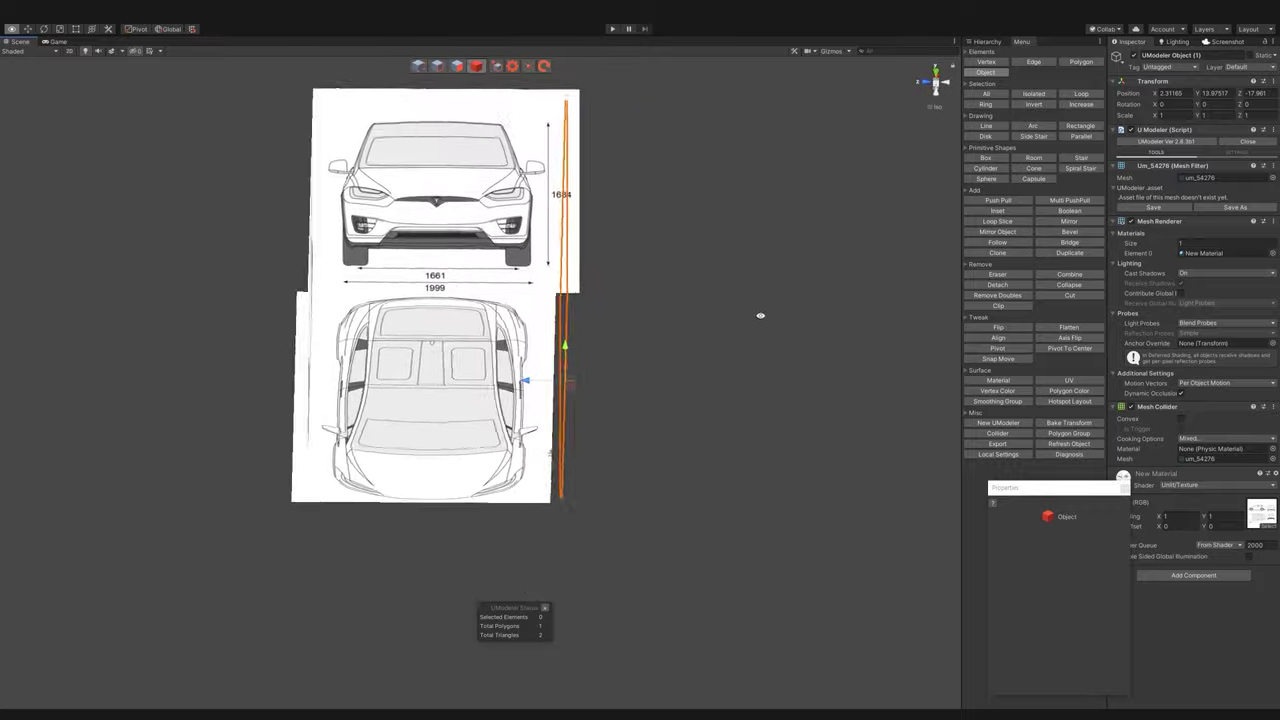
{"action": "left_click_drag", "start_coordinate": [758, 364], "coordinate": [728, 340], "text": "alt"}
{"action": "left_click", "coordinate": [500, 271]}
{"action": "mouse_move", "coordinate": [500, 272]}
{"action": "left_mouse_down", "text": "alt"}
{"action": "mouse_move", "coordinate": [565, 294]}
{"action": "mouse_move", "coordinate": [418, 347]}
{"action": "mouse_move", "coordinate": [559, 261]}
{"action": "mouse_move", "coordinate": [449, 195]}
{"action": "mouse_move", "coordinate": [766, 289]}
{"action": "left_mouse_up", "text": "alt"}
{"action": "left_click", "coordinate": [559, 261]}
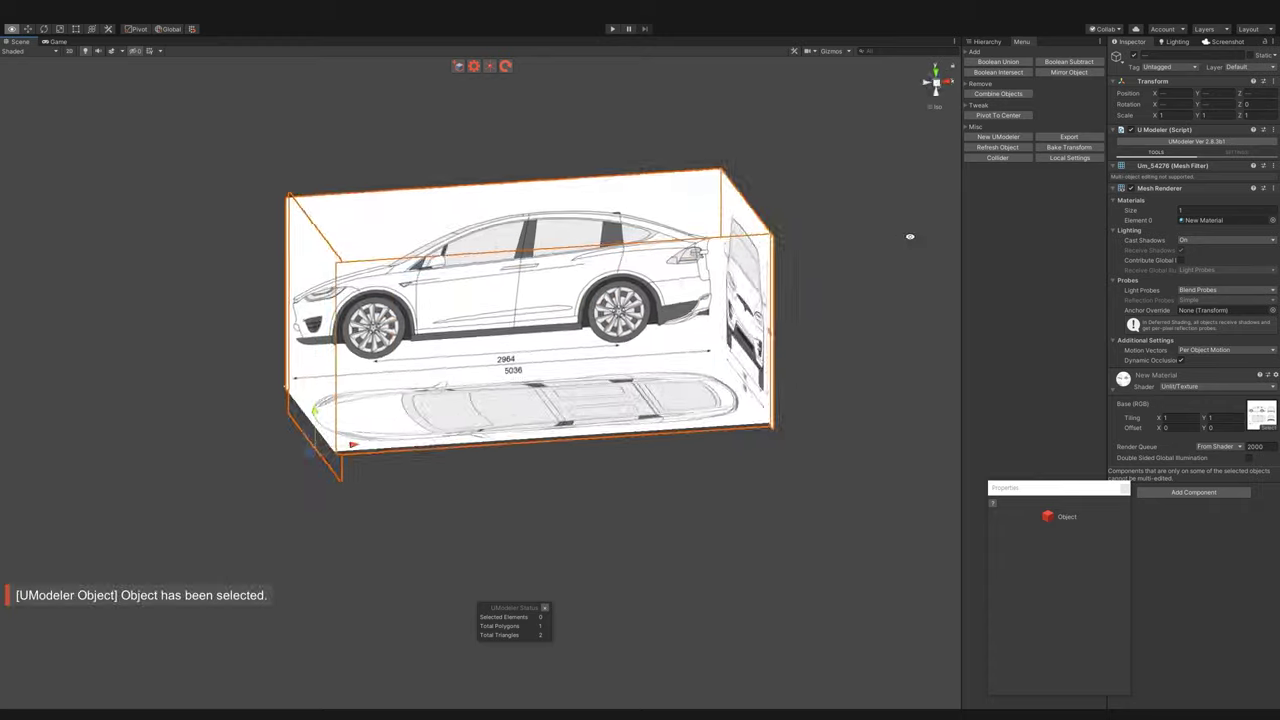
{"action": "left_click", "coordinate": [991, 95]}
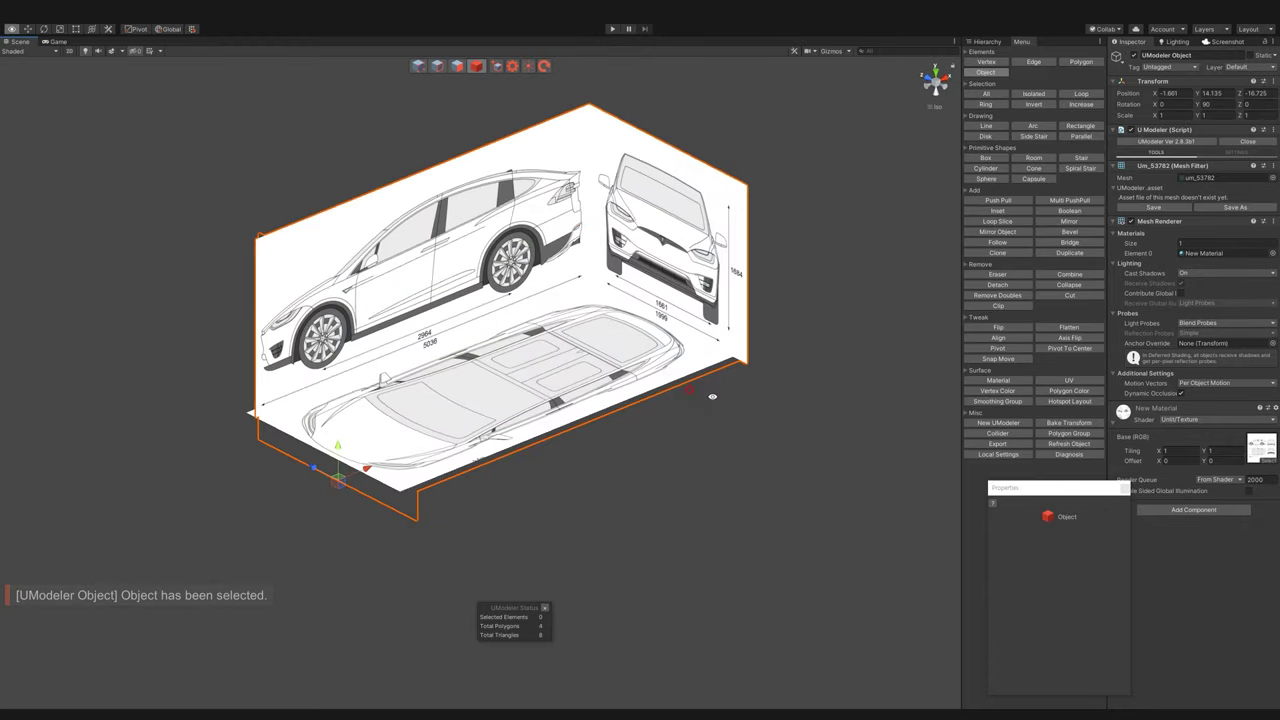
- Select all three blueprint objects and combine them into a single UModeler object
{"action": "left_click_drag", "start_coordinate": [700, 250], "coordinate": [897, 294], "text": "alt"}
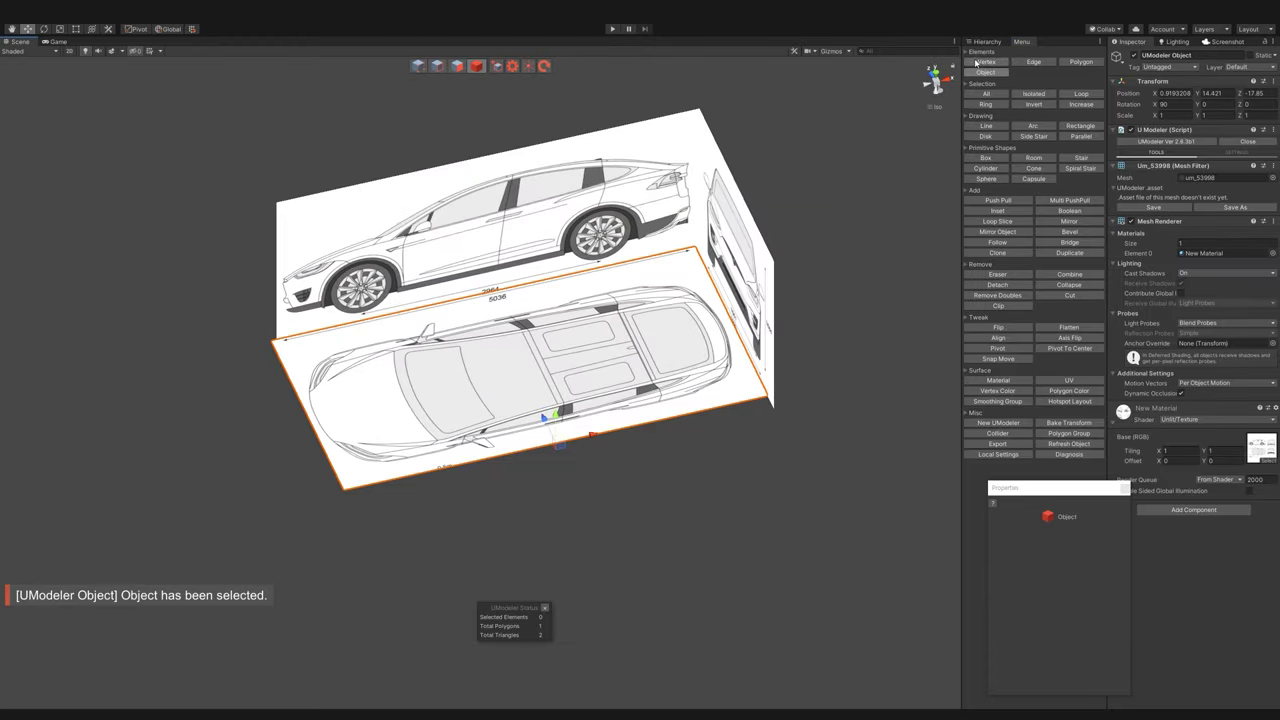
{"action": "left_click", "coordinate": [987, 41]}
{"action": "left_click_drag", "start_coordinate": [783, 246], "coordinate": [947, 228], "text": "alt"}
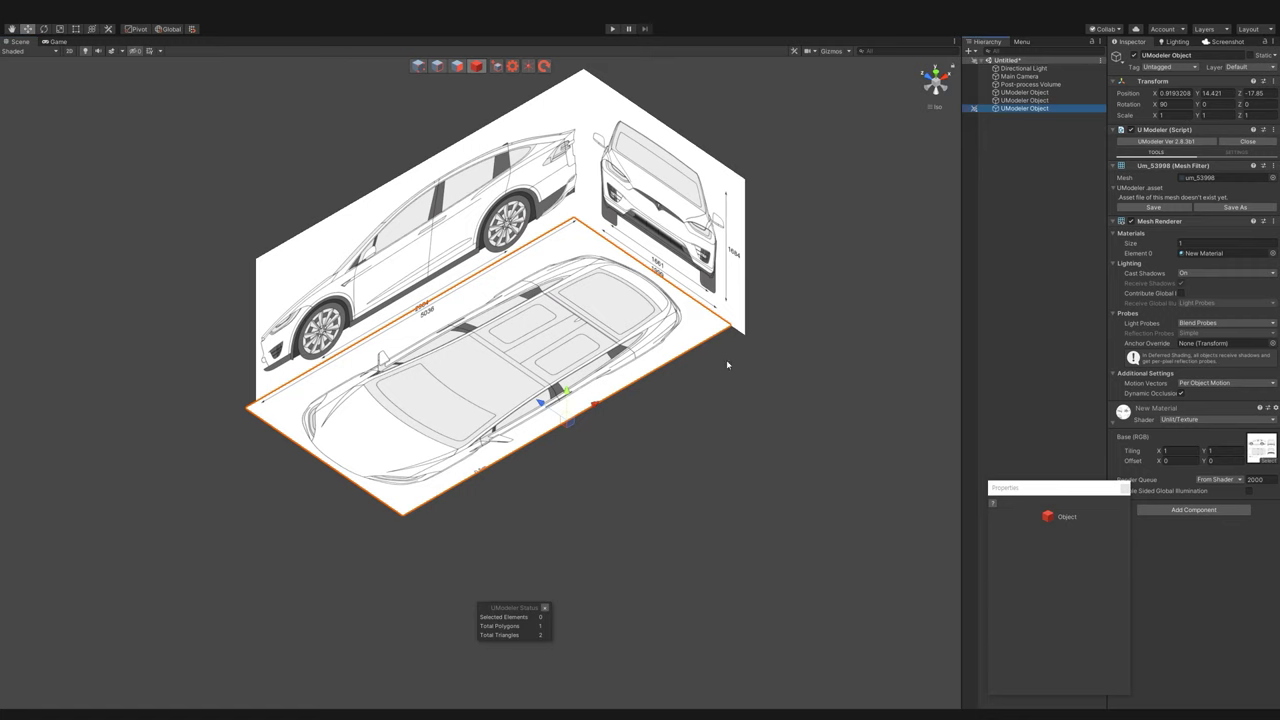
{"action": "left_click", "coordinate": [818, 337]}
{"action": "left_click", "coordinate": [659, 245]}
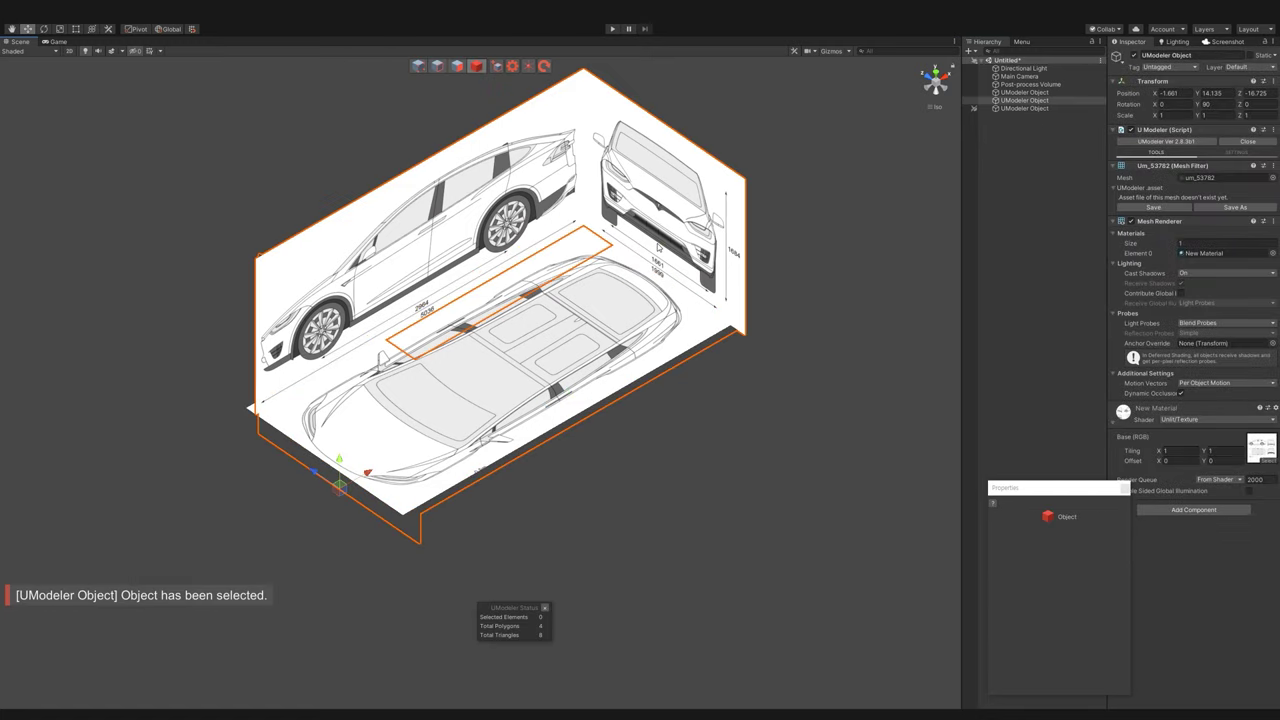
{"action": "left_click", "coordinate": [1020, 108]}
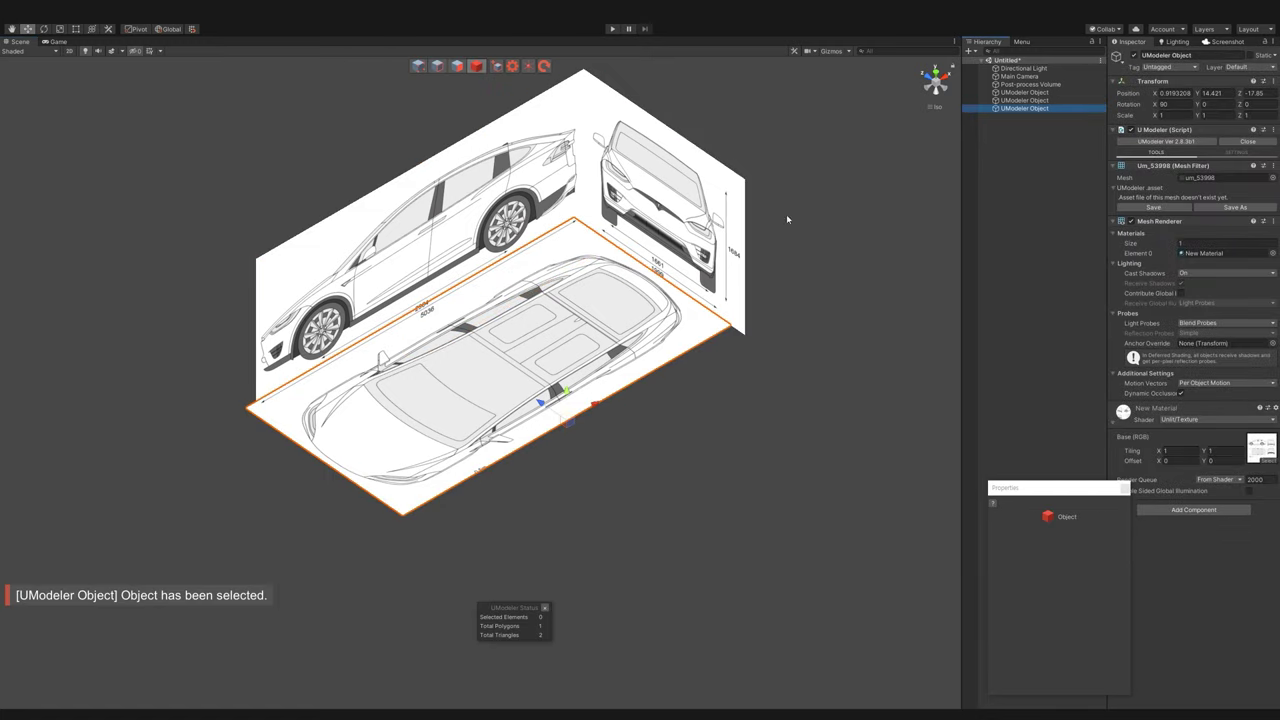
{"action": "left_click", "coordinate": [1022, 92], "text": "shift"}
{"action": "left_click", "coordinate": [1021, 41]}
{"action": "left_click", "coordinate": [997, 94]}
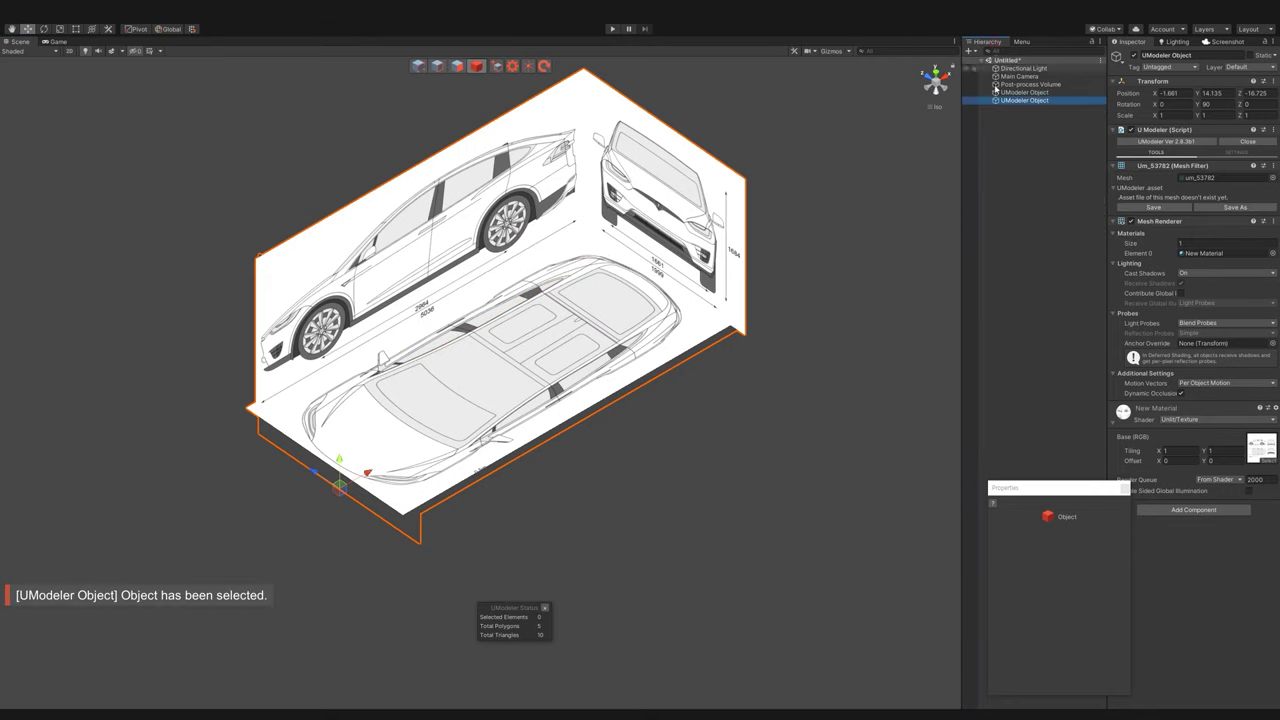
- Delete the extra grey box and bring up the Hierarchy's add-object menu
{"action": "left_click_drag", "start_coordinate": [789, 174], "coordinate": [788, 243], "text": "alt"}
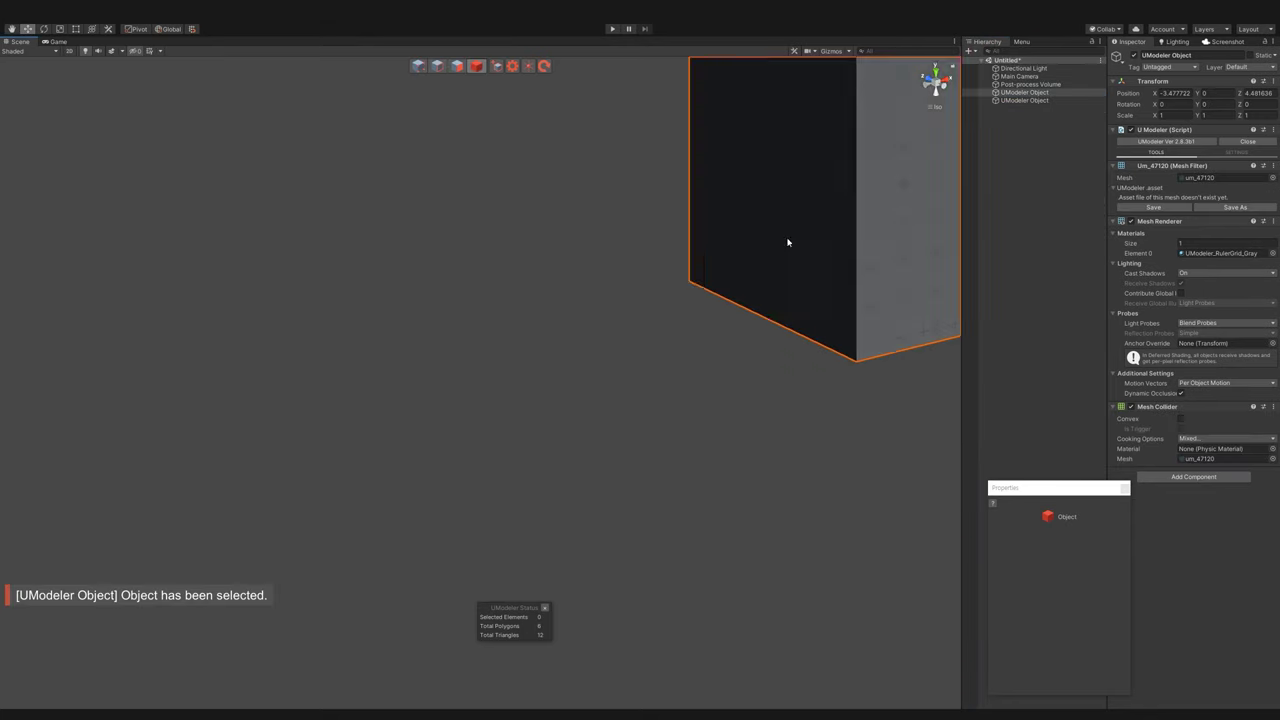
{"action": "key", "text": "Delete"}
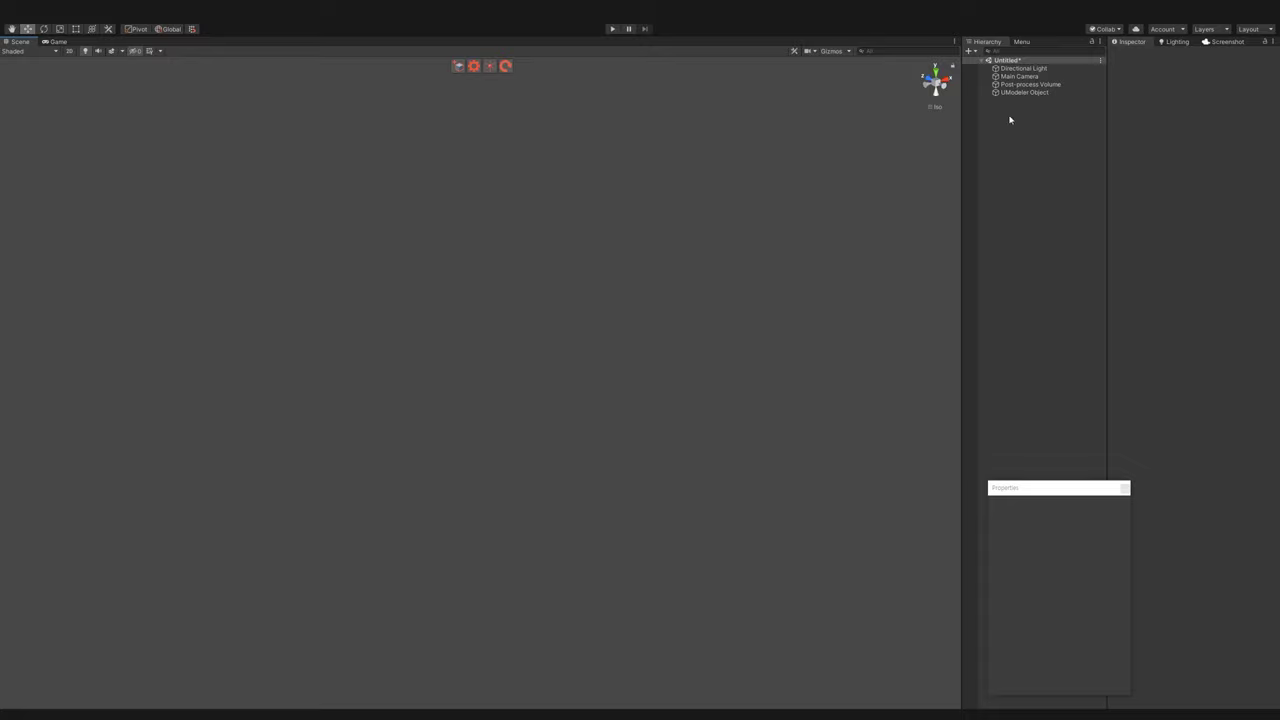
{"action": "left_click", "coordinate": [1025, 93]}
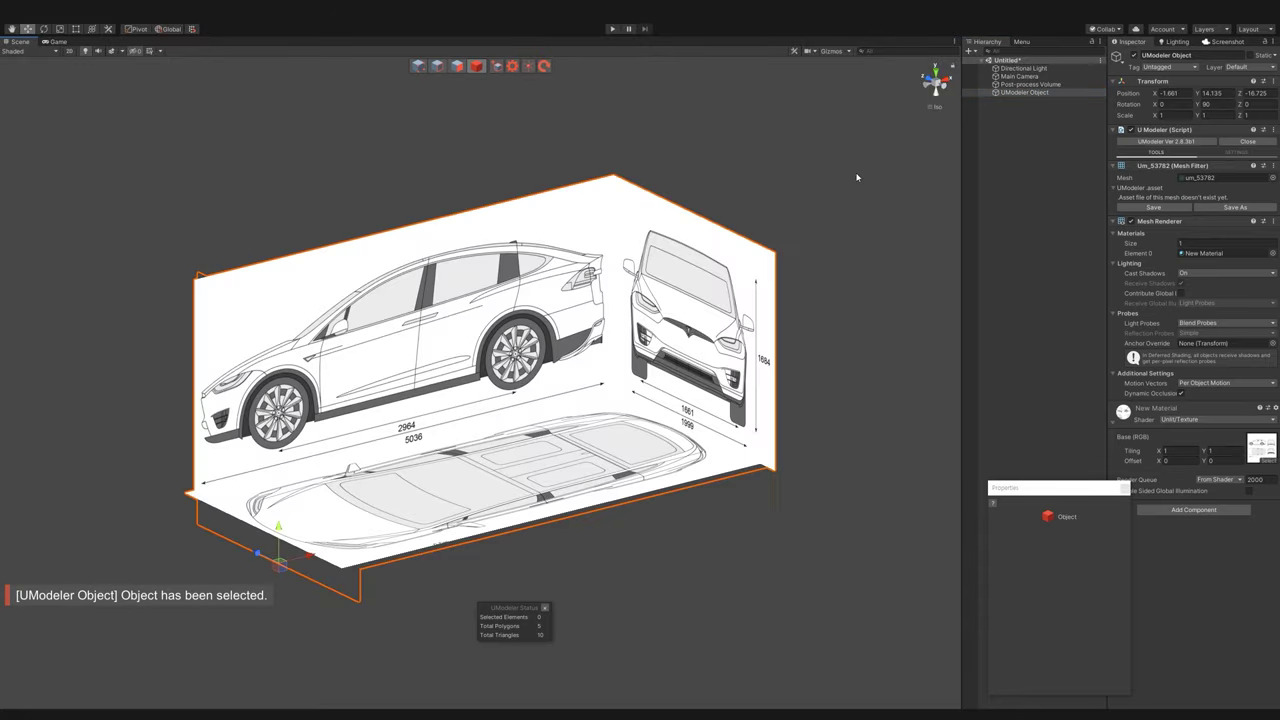
{"action": "left_click_drag", "start_coordinate": [735, 340], "coordinate": [752, 363], "text": "alt"}
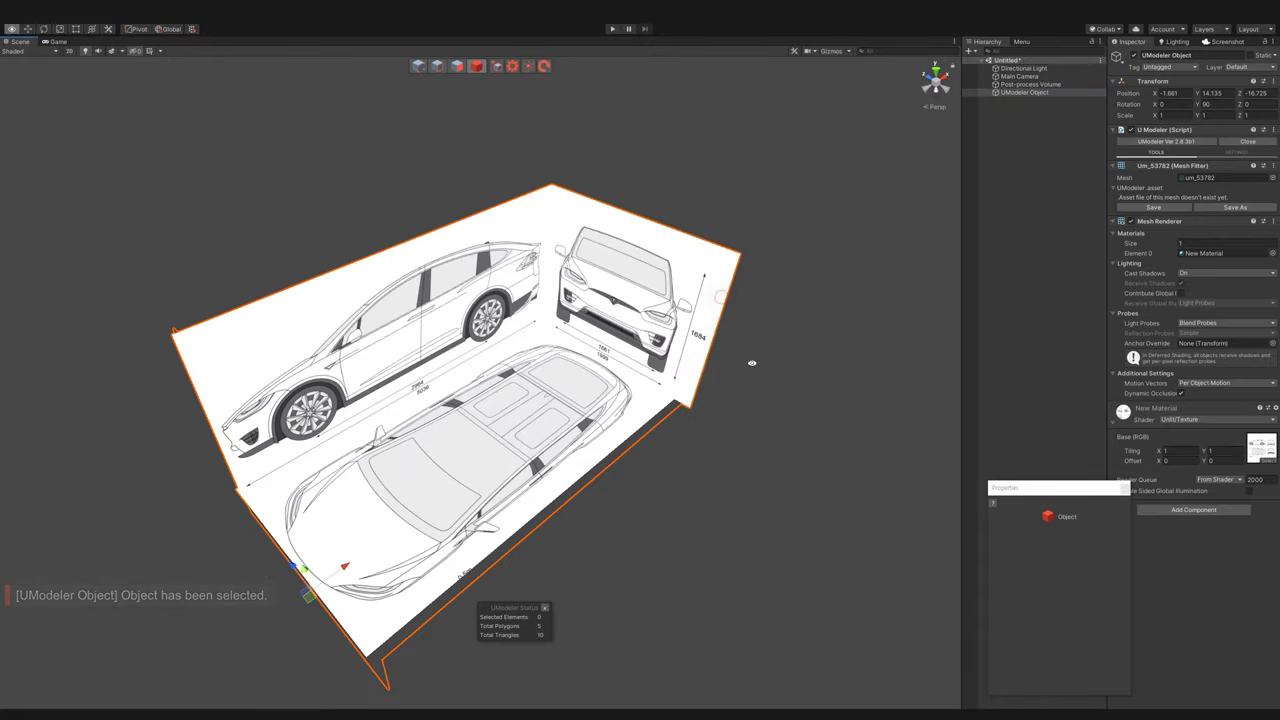
{"action": "left_click", "coordinate": [972, 97]}
{"action": "left_click_drag", "start_coordinate": [654, 434], "coordinate": [556, 364], "text": "alt"}
{"action": "mouse_move", "coordinate": [579, 463]}
{"action": "left_mouse_down", "text": "alt"}
{"action": "mouse_move", "coordinate": [657, 503]}
{"action": "mouse_move", "coordinate": [646, 434]}
{"action": "left_mouse_up", "text": "alt"}
{"action": "right_click", "coordinate": [1025, 224]}
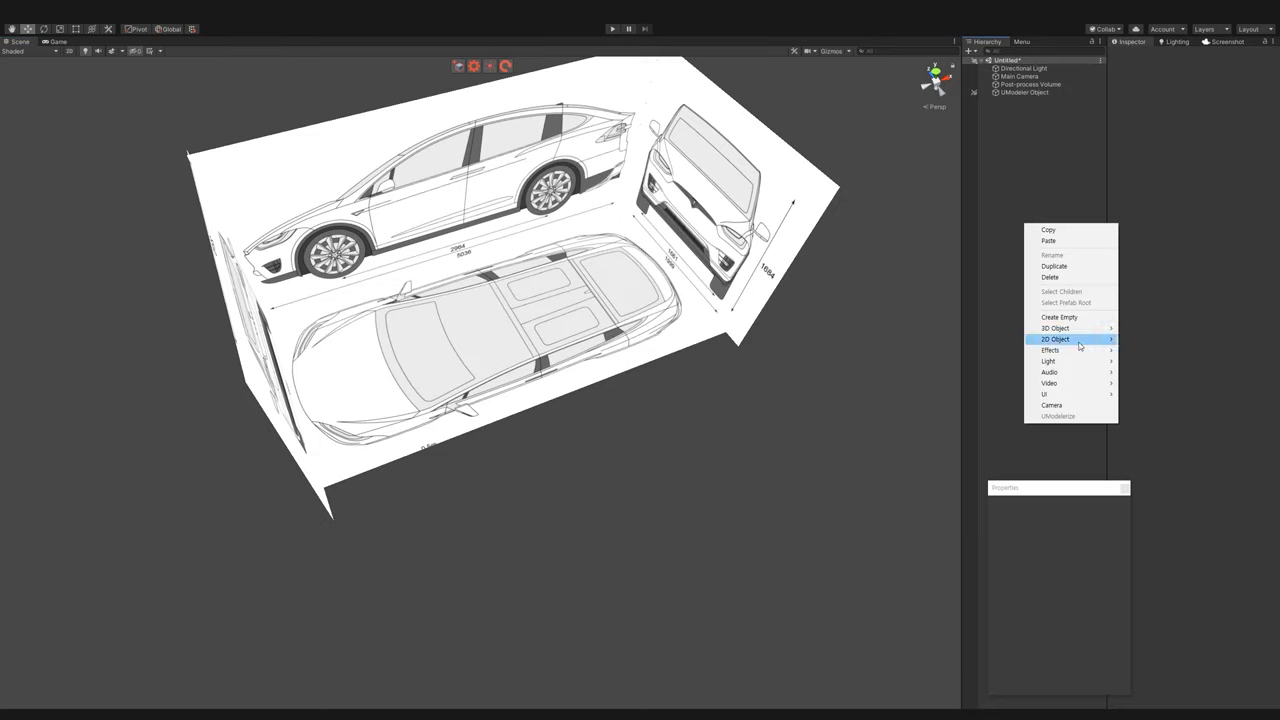
- Draw a new UModeler box over the car blueprint, setting its base and height
{"action": "left_click", "coordinate": [458, 67]}
{"action": "mouse_move", "coordinate": [556, 247]}
{"action": "left_mouse_down", "text": "alt"}
{"action": "mouse_move", "coordinate": [413, 280]}
{"action": "mouse_move", "coordinate": [430, 292]}
{"action": "left_mouse_up", "text": "alt"}
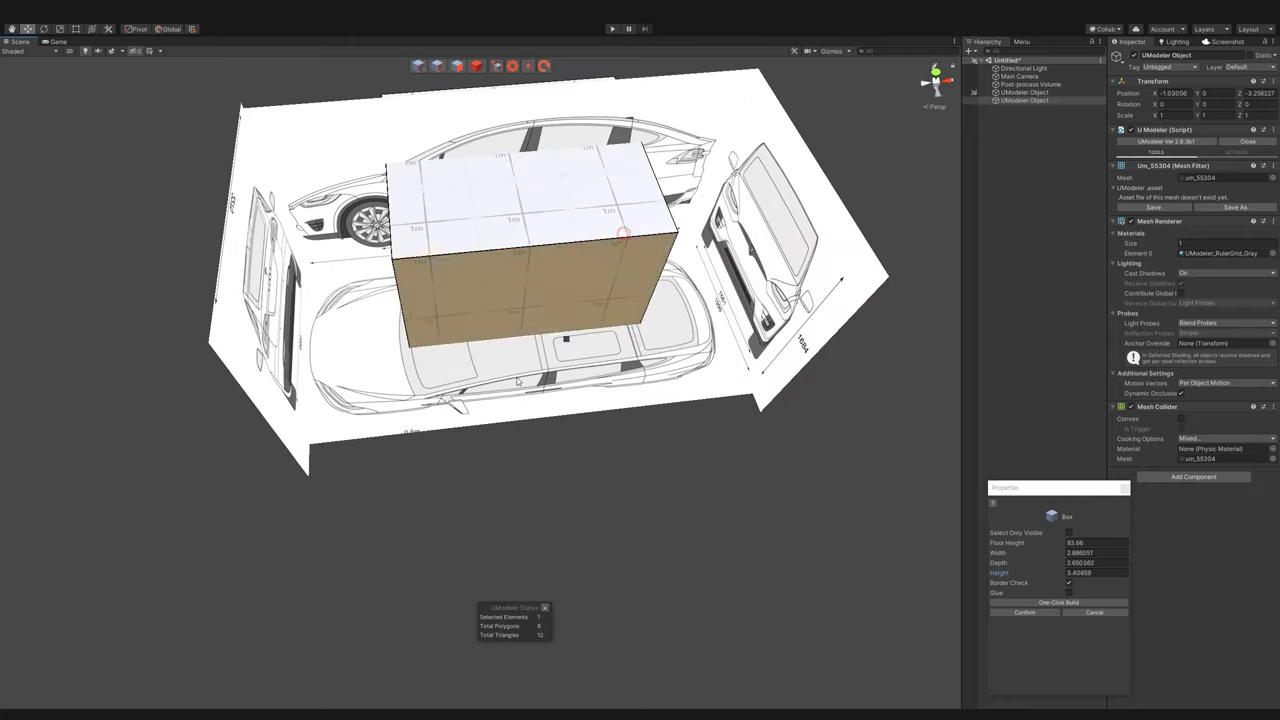
{"action": "mouse_move", "coordinate": [610, 392]}
{"action": "left_mouse_down", "text": "alt"}
{"action": "mouse_move", "coordinate": [737, 309]}
{"action": "mouse_move", "coordinate": [549, 331]}
{"action": "mouse_move", "coordinate": [514, 261]}
{"action": "left_mouse_up", "text": "alt"}
{"action": "left_click", "coordinate": [737, 309]}
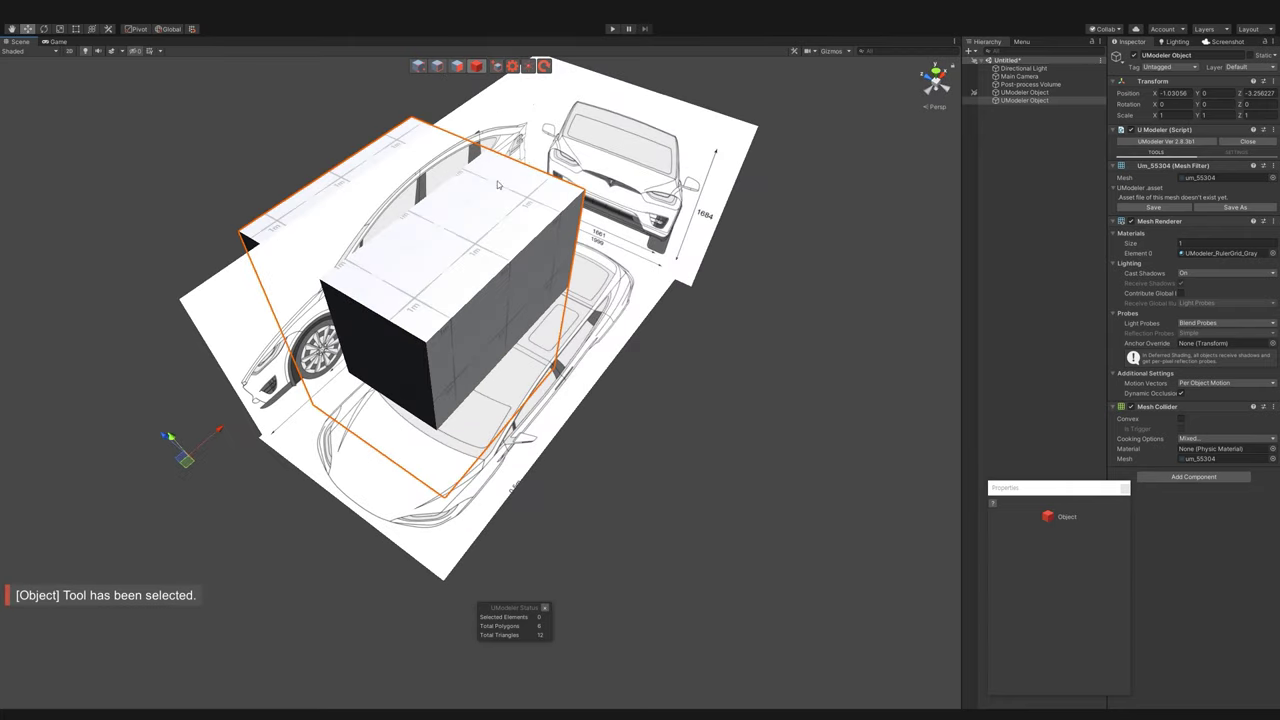
- Move the box's pivot to its centre and select the box
{"action": "left_click", "coordinate": [1024, 42]}
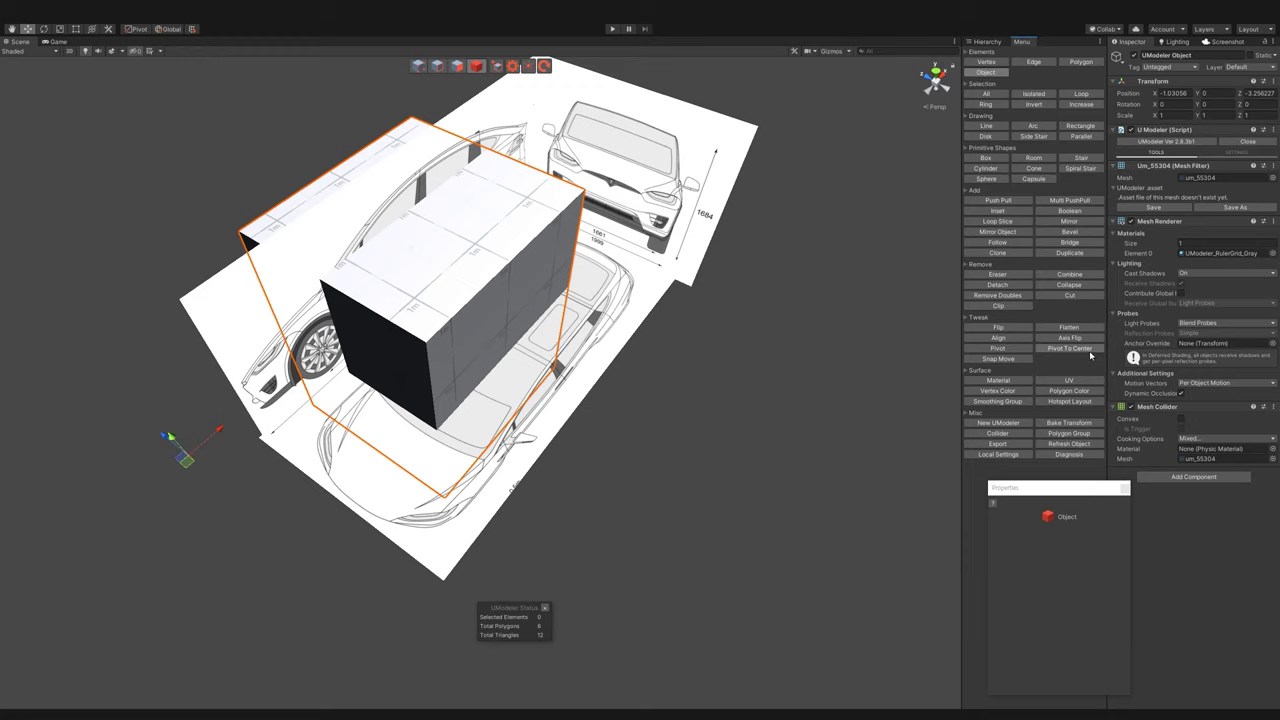
{"action": "left_click", "coordinate": [1090, 350]}
{"action": "mouse_move", "coordinate": [800, 410]}
{"action": "left_mouse_down", "text": "alt"}
{"action": "mouse_move", "coordinate": [766, 420]}
{"action": "mouse_move", "coordinate": [717, 374]}
{"action": "mouse_move", "coordinate": [757, 421]}
{"action": "left_mouse_up", "text": "alt"}
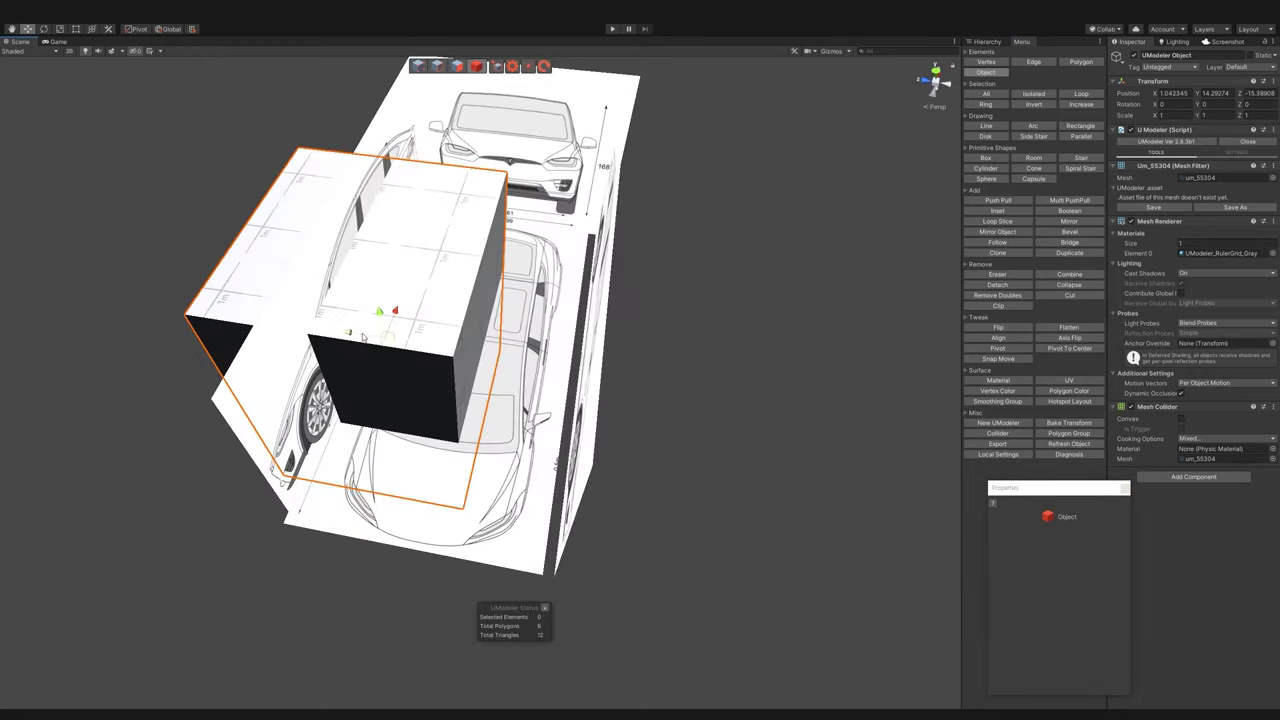
{"action": "left_click_drag", "start_coordinate": [364, 337], "coordinate": [1040, 381], "text": "alt"}
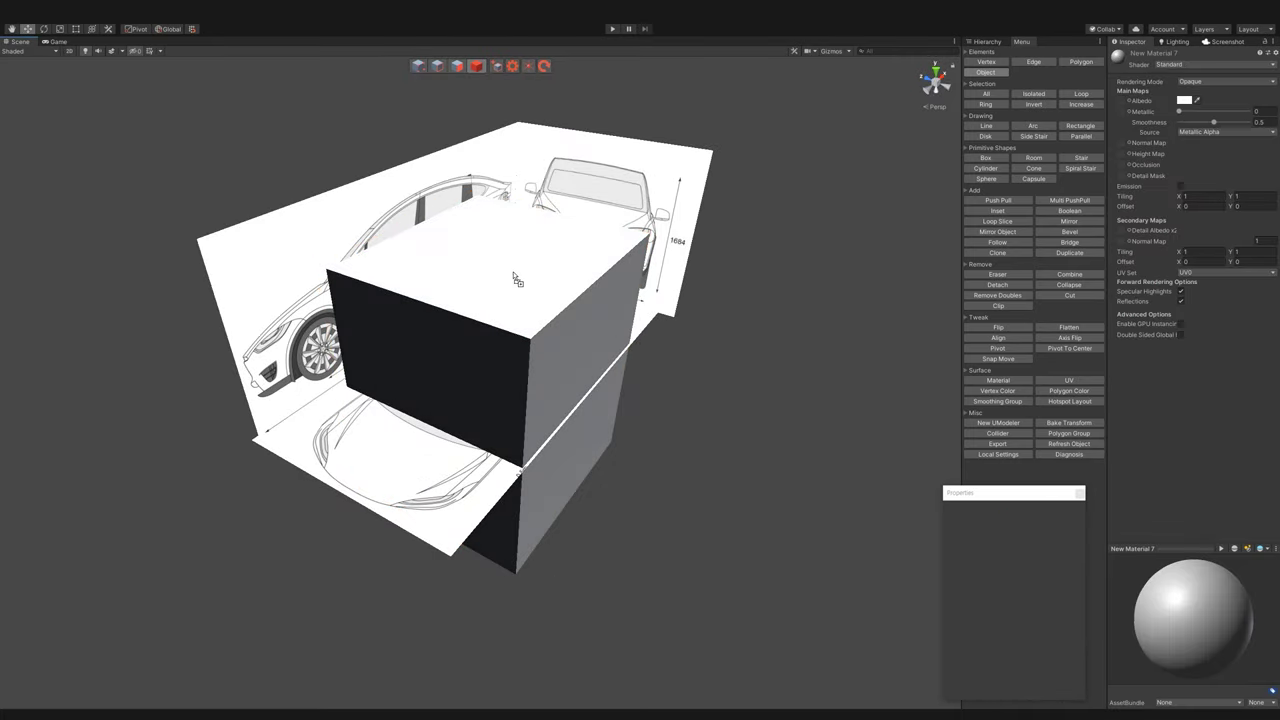
{"action": "left_click", "coordinate": [541, 298]}
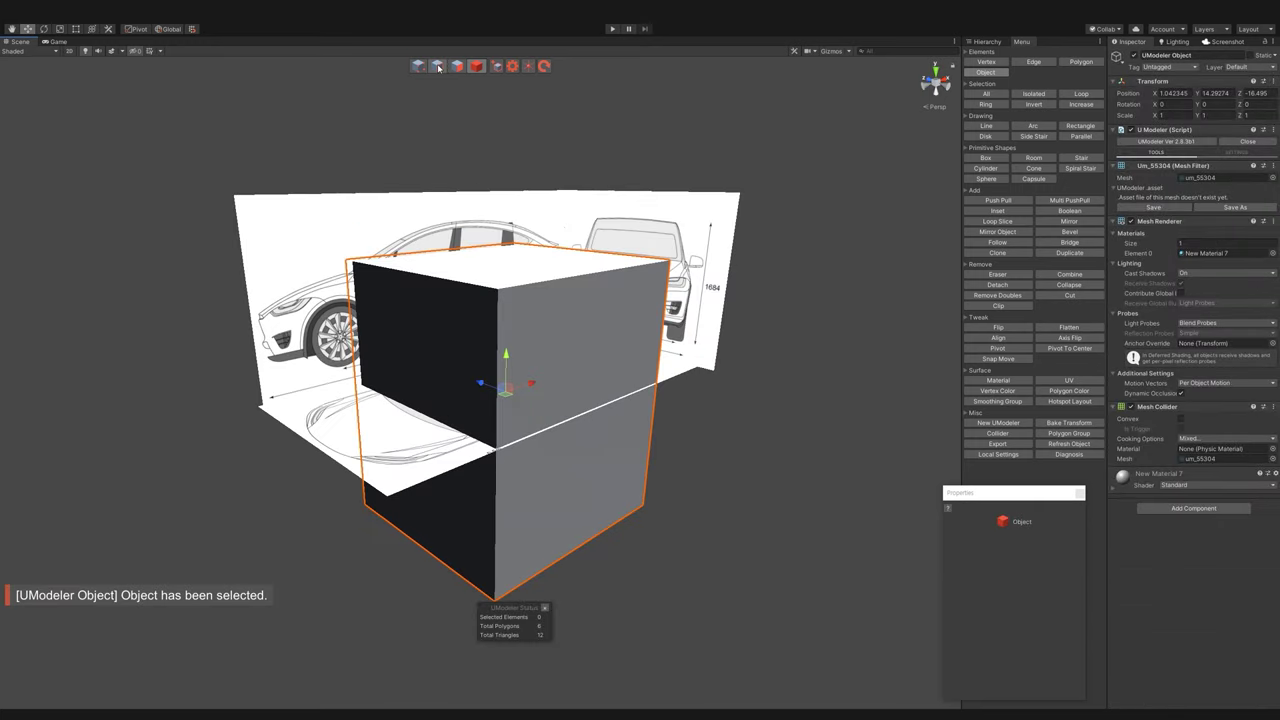
{"action": "left_click_drag", "start_coordinate": [735, 255], "coordinate": [652, 143], "text": "alt"}
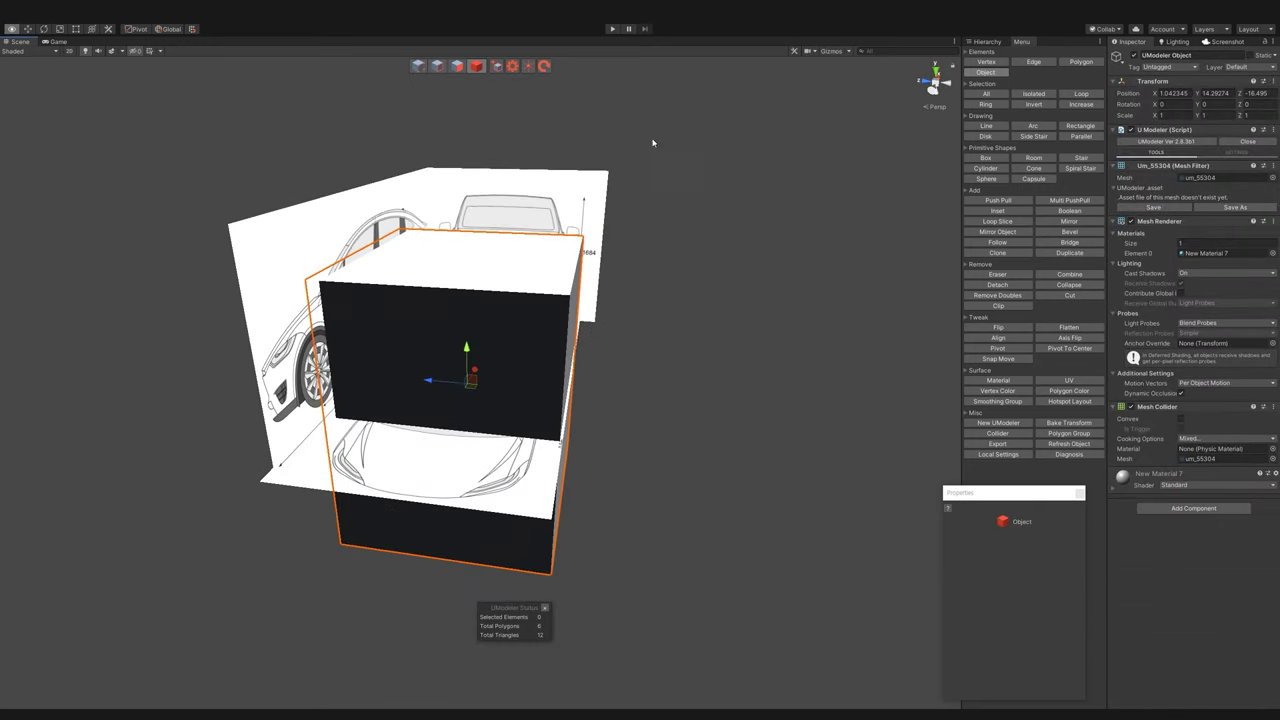
{"action": "left_click", "coordinate": [1069, 221]}
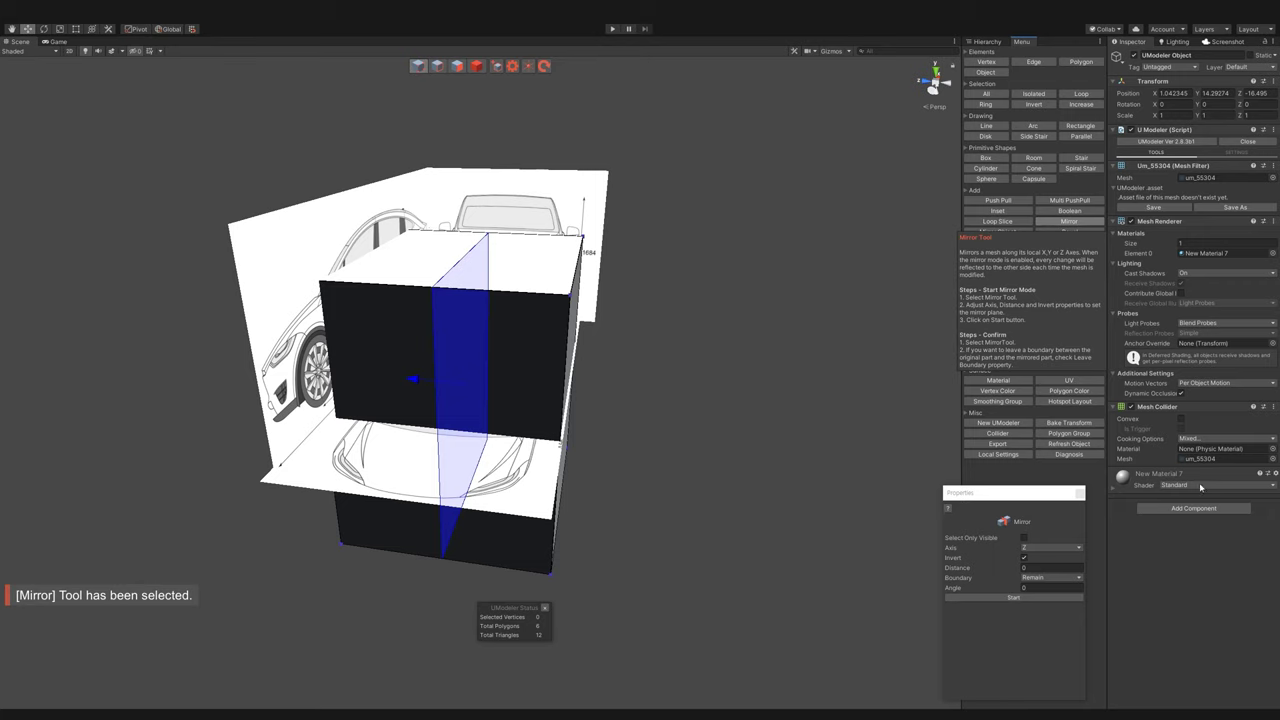
- Apply the mirror to the box and delete its right side face
{"action": "left_click", "coordinate": [1013, 597]}
{"action": "left_click_drag", "start_coordinate": [731, 334], "coordinate": [477, 23], "text": "alt"}
{"action": "key", "text": "3"}
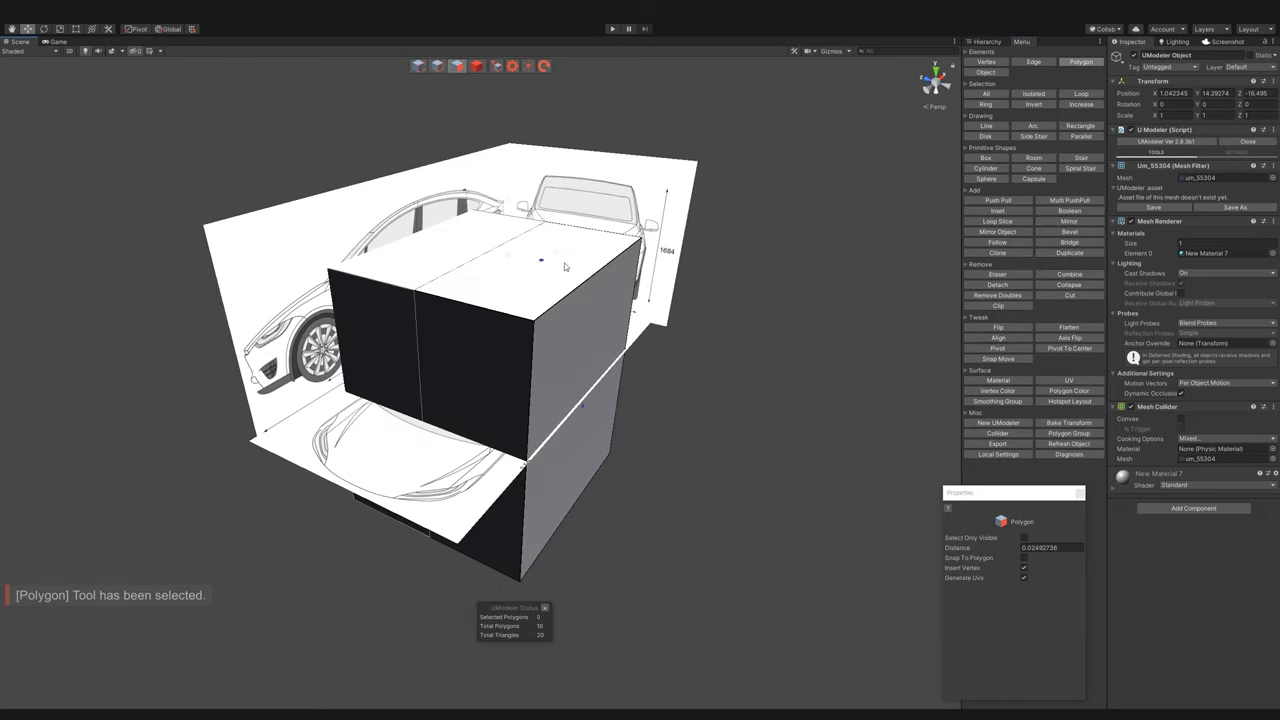
{"action": "key", "text": "ctrl+z"}
{"action": "left_click", "coordinate": [596, 310]}
{"action": "key", "text": "Delete"}
- Erase more box faces with the Eraser, leaving two polygons, and orbit to the side view
{"action": "key", "text": "e"}
{"action": "left_click_drag", "start_coordinate": [643, 423], "coordinate": [560, 430], "text": "alt"}
{"action": "left_click", "coordinate": [600, 330]}
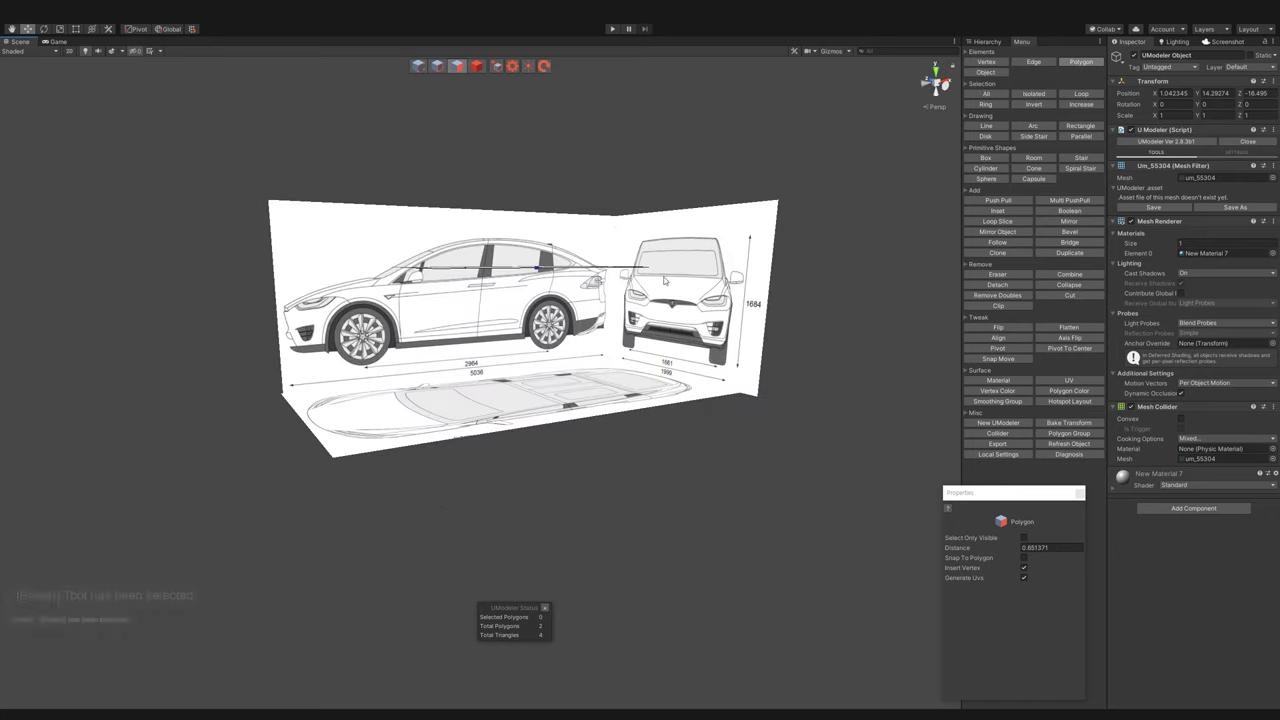
{"action": "left_click_drag", "start_coordinate": [600, 330], "coordinate": [650, 330], "text": "alt"}
{"action": "left_click_drag", "start_coordinate": [725, 90], "coordinate": [830, 90], "text": "alt"}
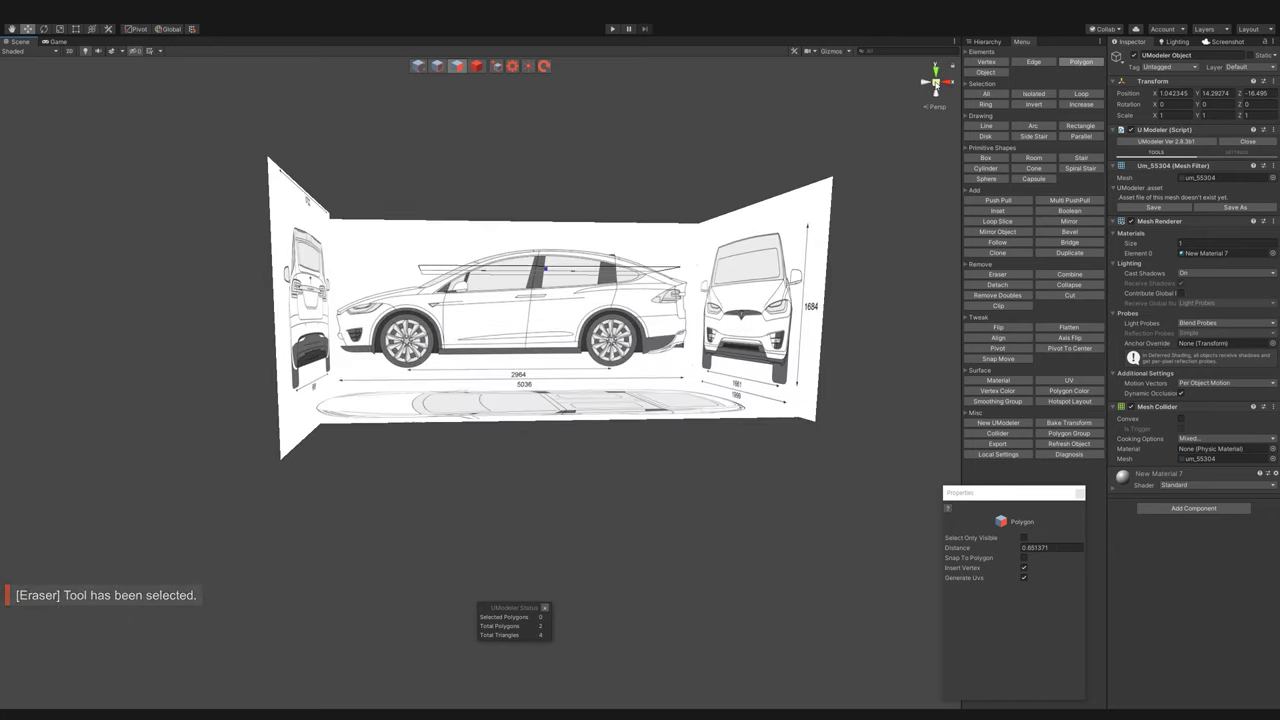
{"action": "left_click_drag", "start_coordinate": [600, 120], "coordinate": [590, 111], "text": "alt"}
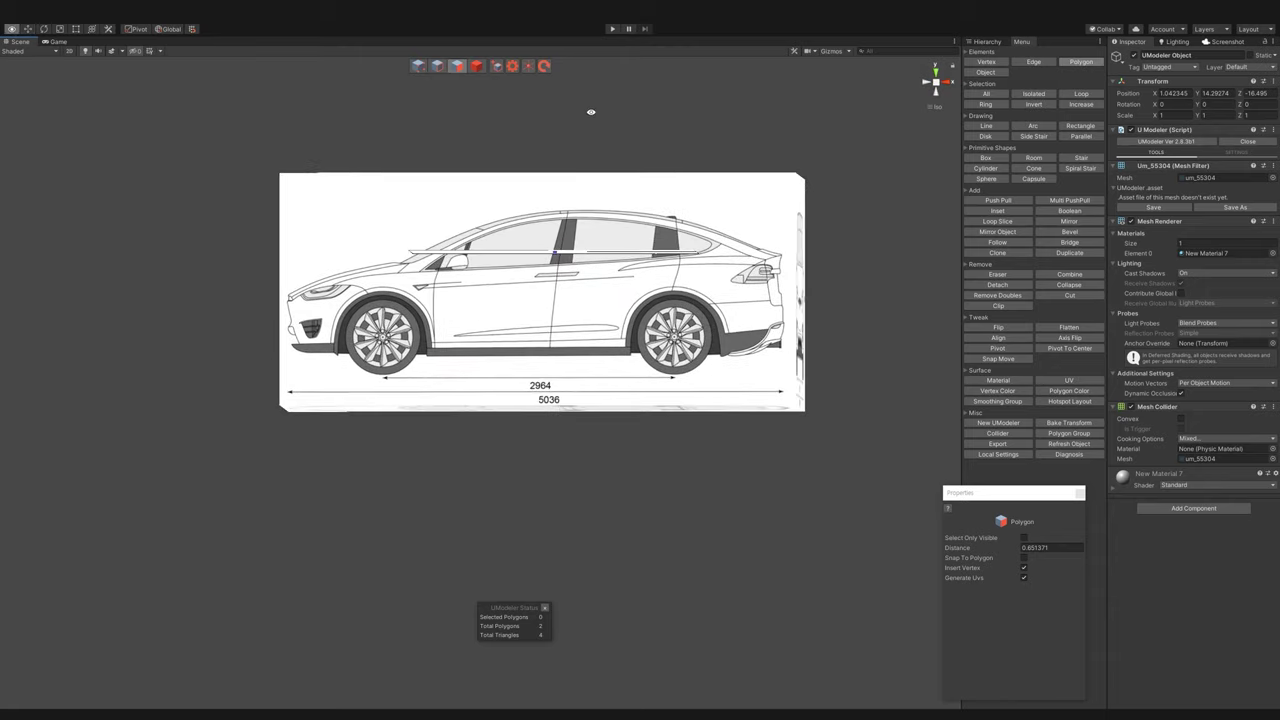
- Switch to the Back orthographic view, zoom in on the remaining panel, and enter edge editing
{"action": "left_click", "coordinate": [927, 89]}
{"action": "left_click", "coordinate": [927, 89]}
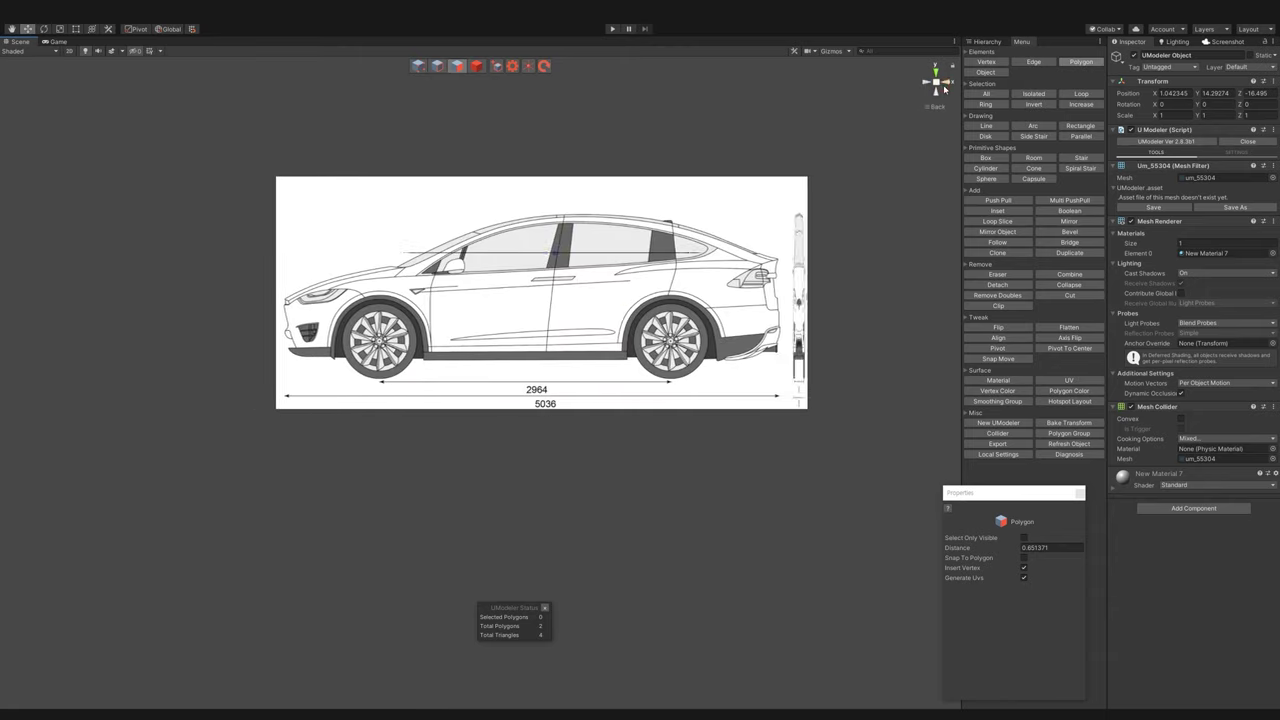
{"action": "scroll", "coordinate": [634, 223], "scroll_direction": "up", "scroll_amount": 2}
{"action": "left_click", "coordinate": [634, 223]}
{"action": "scroll", "coordinate": [487, 227], "scroll_direction": "up", "scroll_amount": 3}
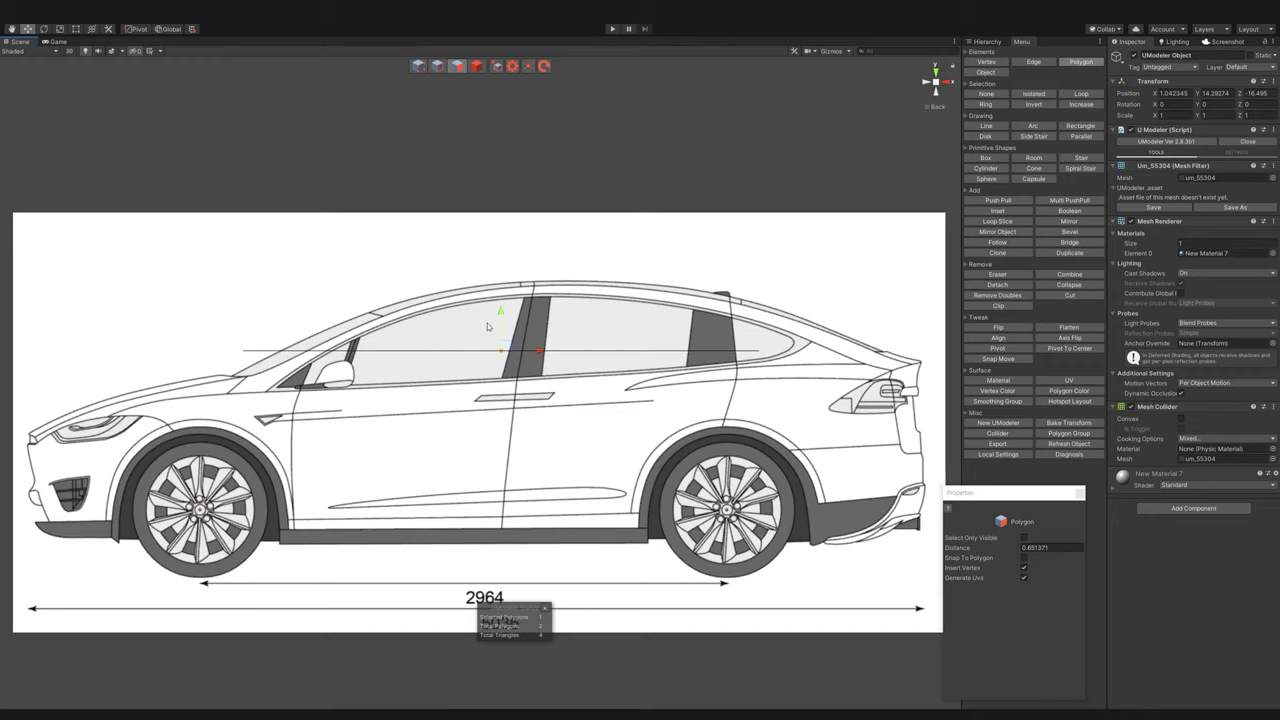
{"action": "left_click", "coordinate": [437, 65]}
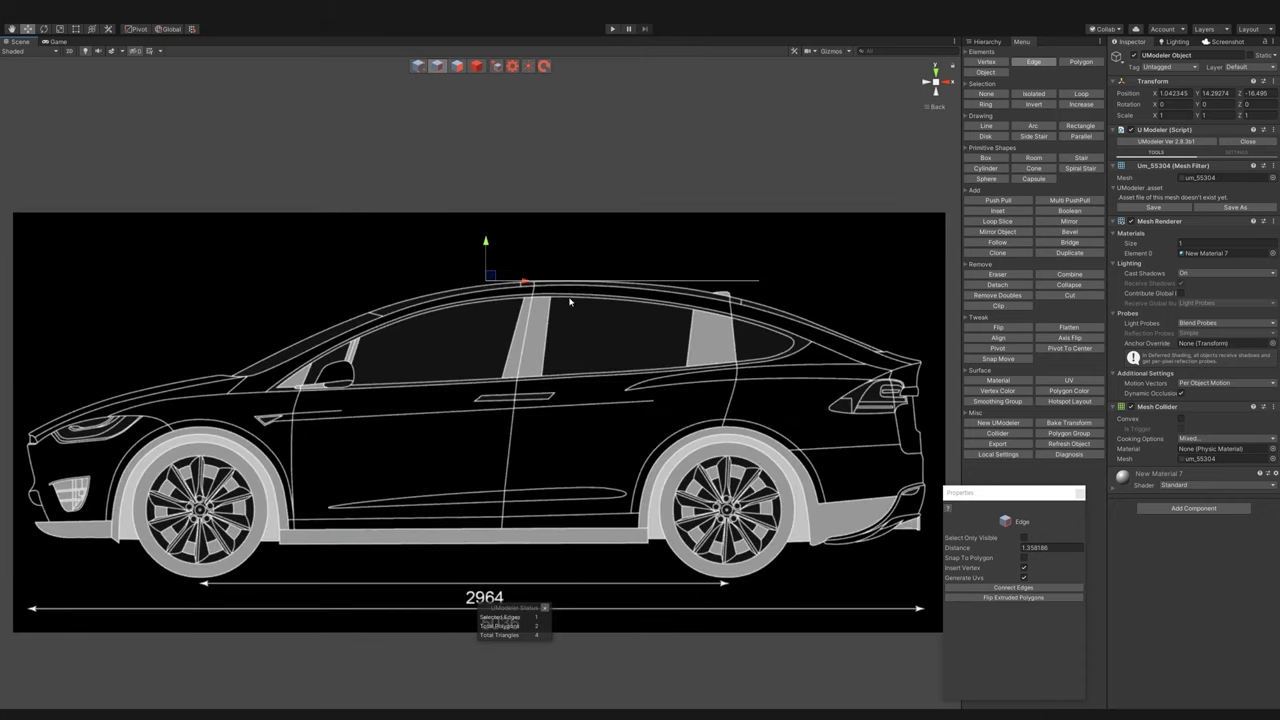
{"action": "scroll", "coordinate": [511, 279], "scroll_direction": "up", "scroll_amount": 2}
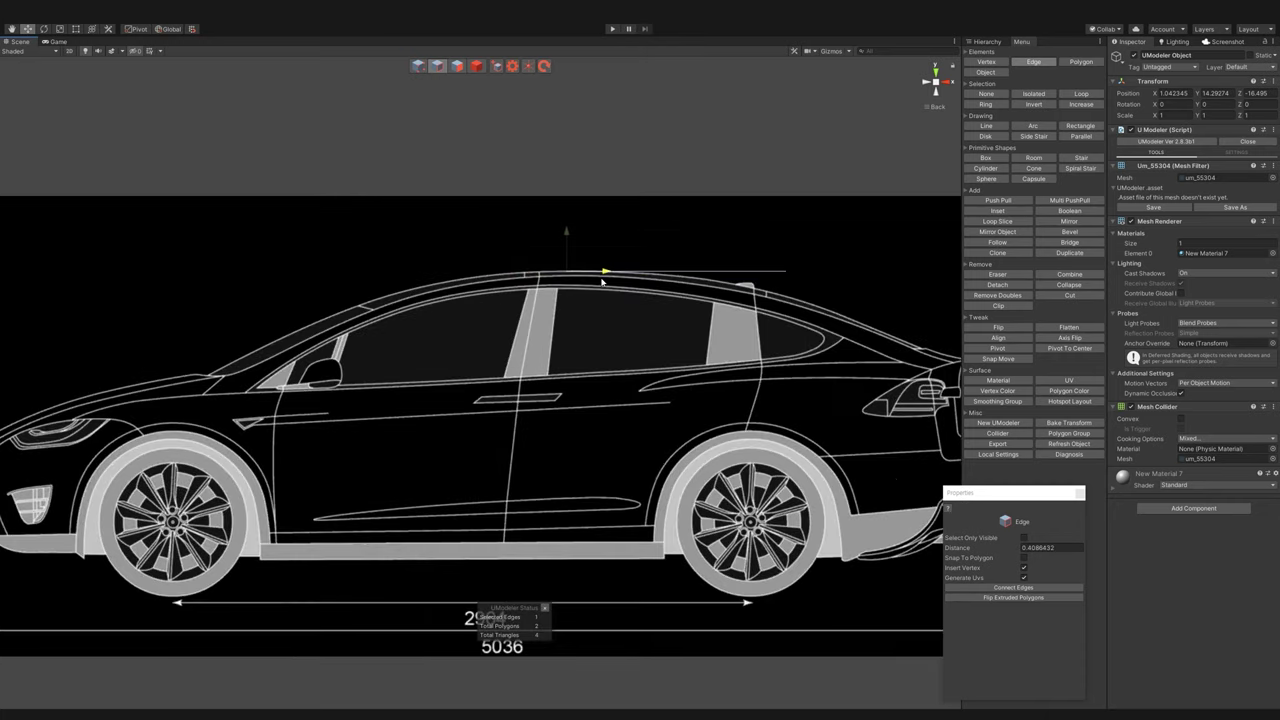
{"action": "middle_click_drag", "start_coordinate": [549, 301], "coordinate": [662, 257]}
- Extrude the roof edge forward along the roofline and down the car's nose
{"action": "left_click_drag", "start_coordinate": [497, 291], "coordinate": [527, 265], "text": "shift"}
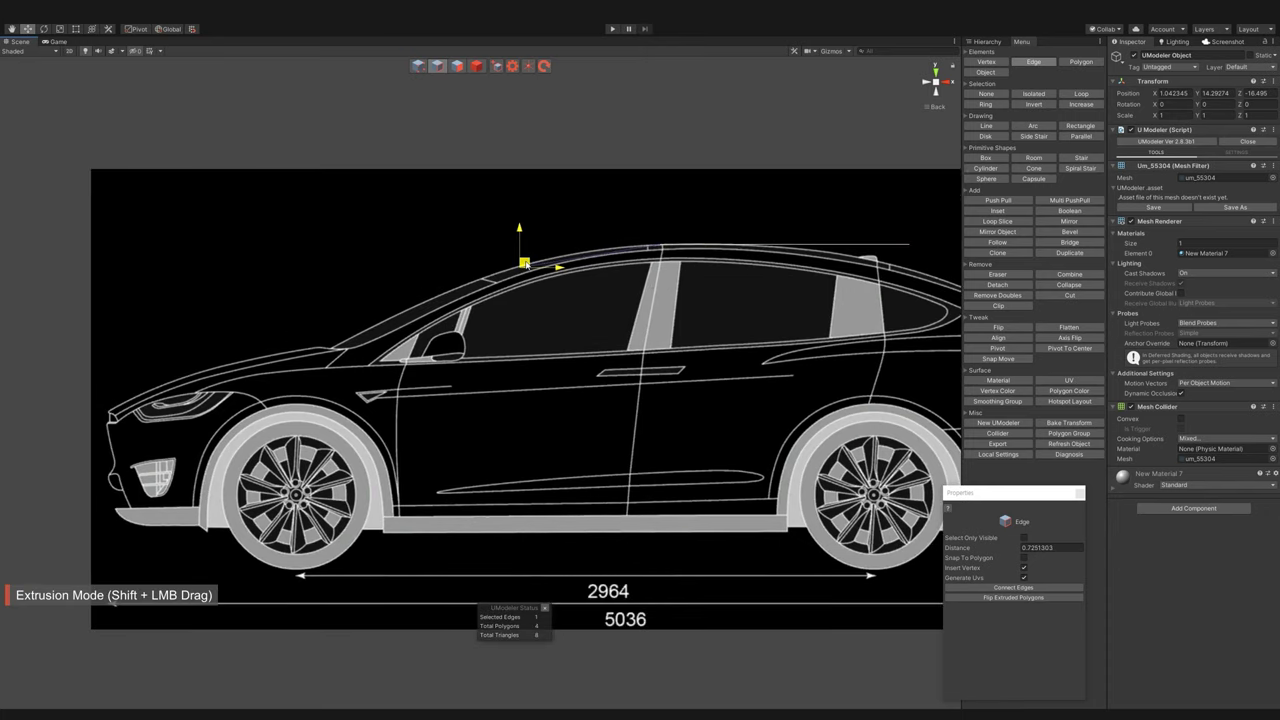
{"action": "key", "text": "f"}
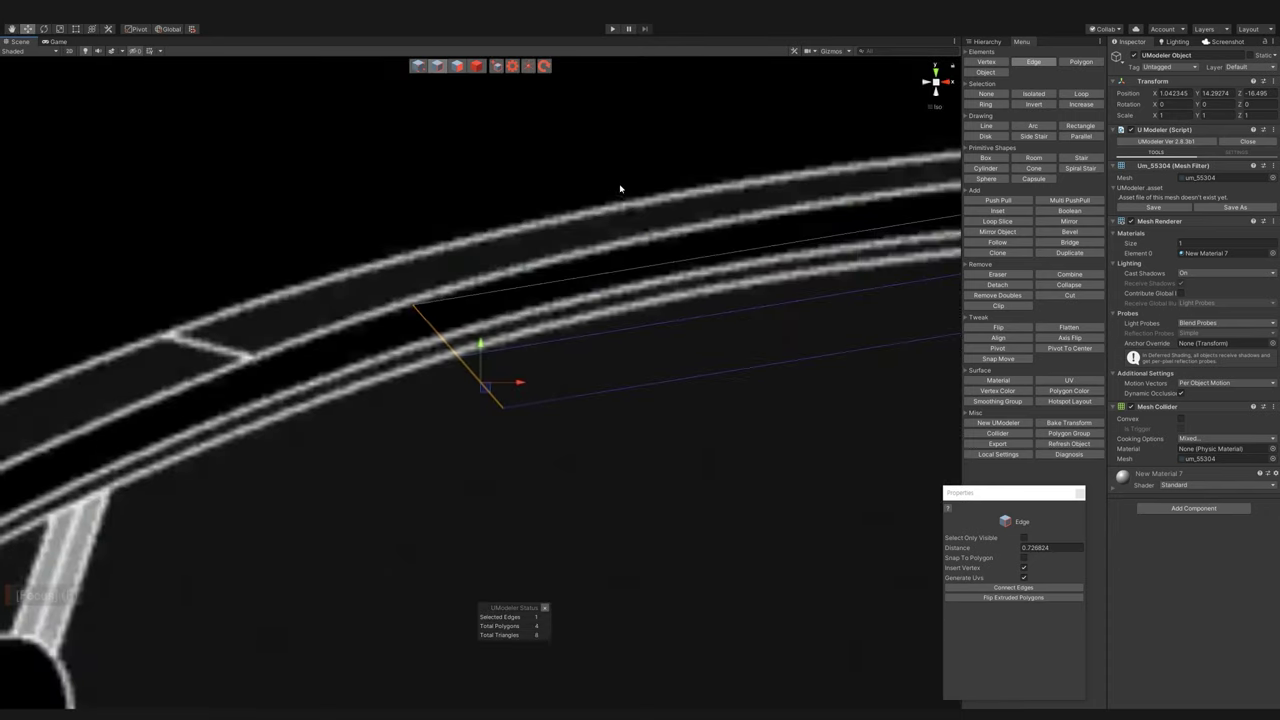
{"action": "scroll", "coordinate": [601, 215], "scroll_direction": "down", "scroll_amount": 5}
{"action": "left_click", "coordinate": [926, 85]}
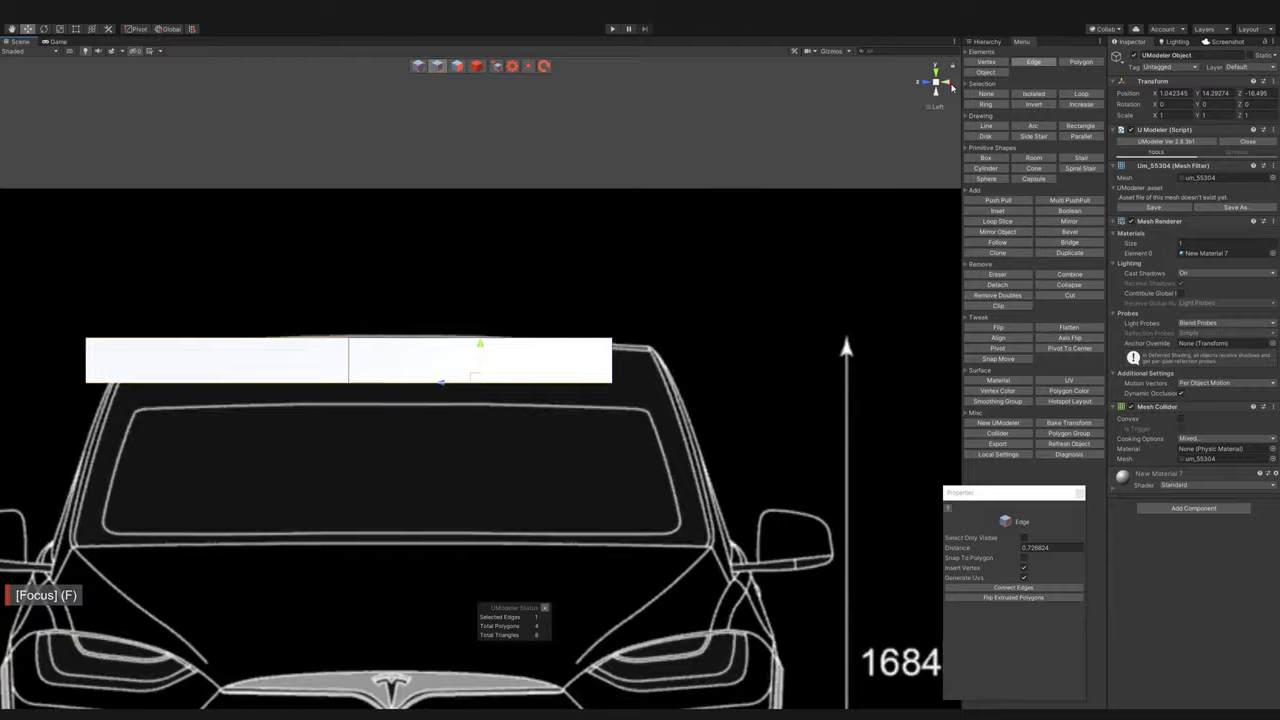
{"action": "left_click", "coordinate": [934, 80]}
{"action": "scroll", "coordinate": [608, 451], "scroll_direction": "down", "scroll_amount": 3}
{"action": "scroll", "coordinate": [525, 295], "scroll_direction": "down", "scroll_amount": 2}
{"action": "left_click_drag", "start_coordinate": [376, 354], "coordinate": [305, 375], "text": "shift"}
{"action": "middle_click_drag", "start_coordinate": [314, 386], "coordinate": [470, 338]}
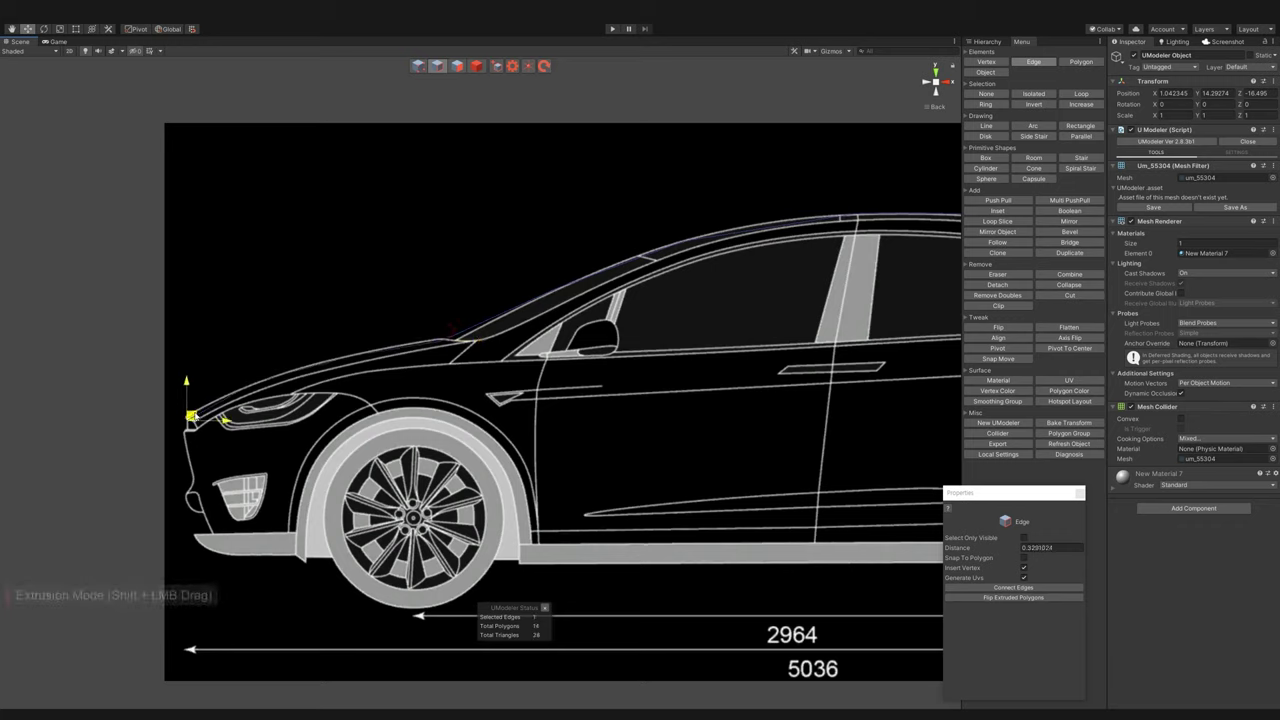
{"action": "left_click_drag", "start_coordinate": [184, 443], "coordinate": [200, 478], "text": "shift"}
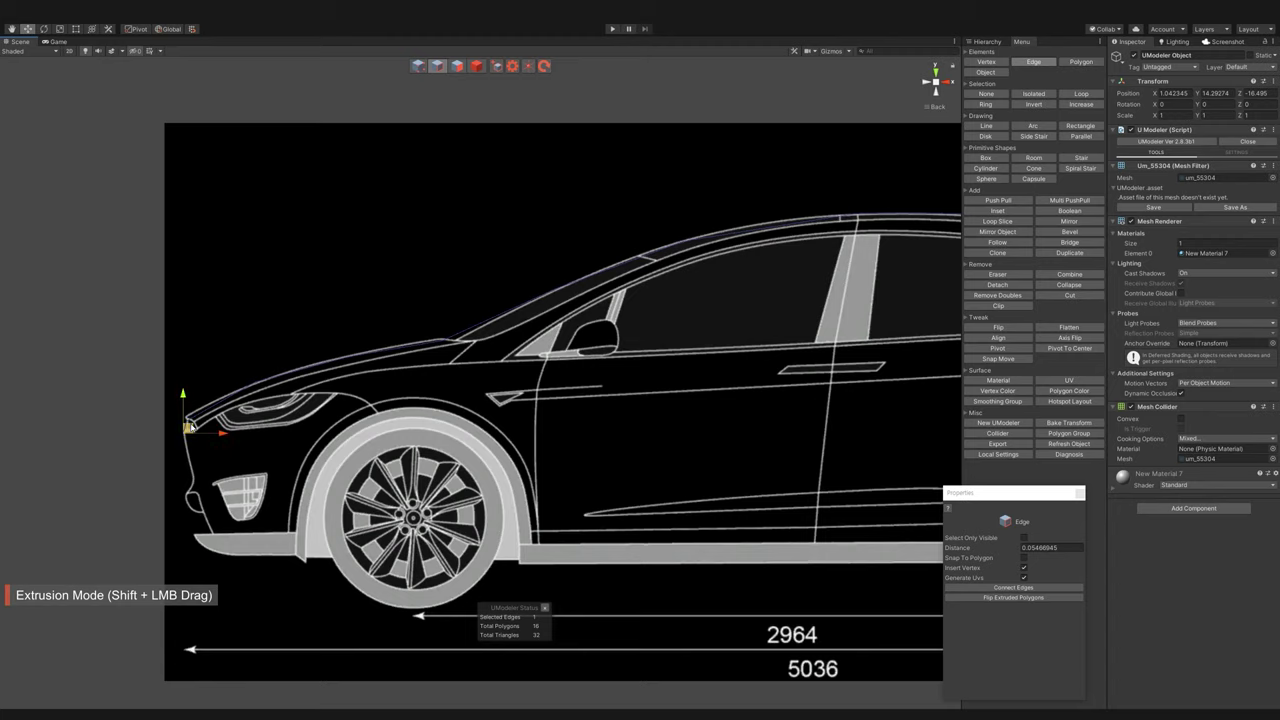
{"action": "left_click_drag", "start_coordinate": [188, 427], "coordinate": [212, 527], "text": "shift"}
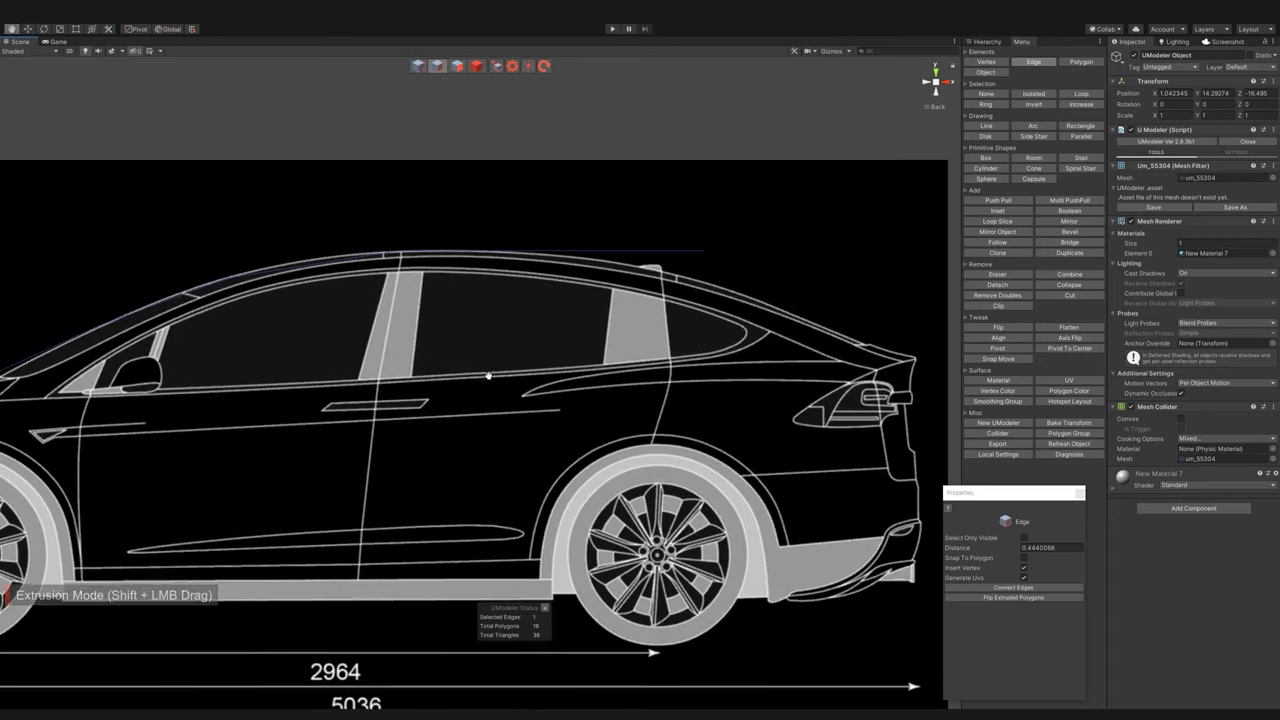
- Extrude the roof edge back toward the rear and down the car's tail
{"action": "left_click", "coordinate": [700, 252]}
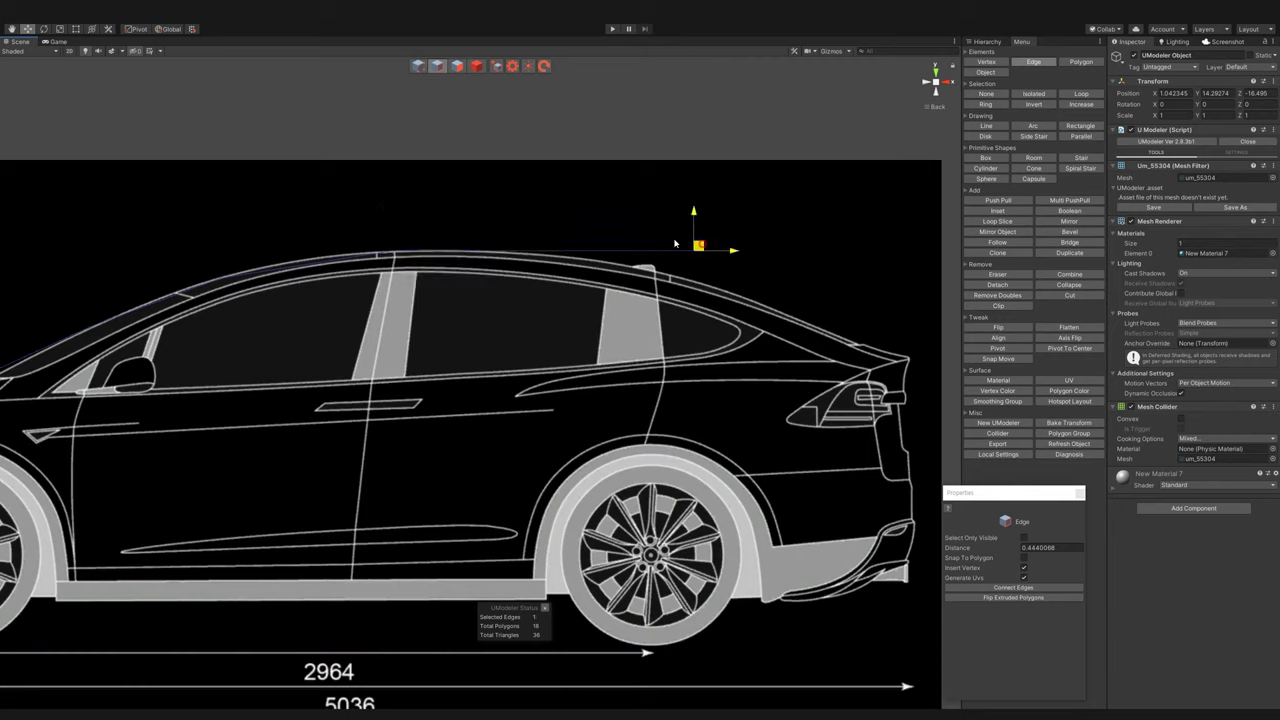
{"action": "left_click_drag", "start_coordinate": [601, 266], "coordinate": [705, 270], "text": "shift"}
{"action": "mouse_move", "coordinate": [744, 308]}
{"action": "left_mouse_down", "text": "shift"}
{"action": "mouse_move", "coordinate": [797, 308]}
{"action": "mouse_move", "coordinate": [862, 340]}
{"action": "left_mouse_up", "text": "shift"}
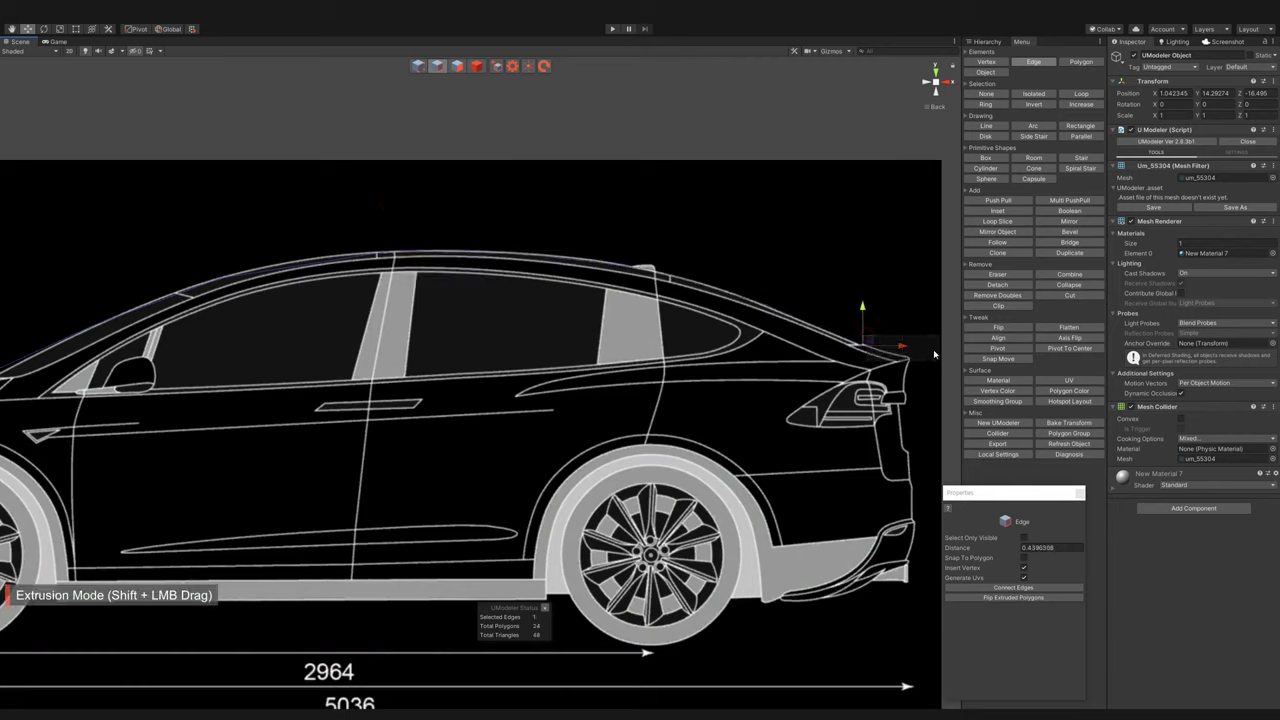
{"action": "left_click", "coordinate": [636, 324]}
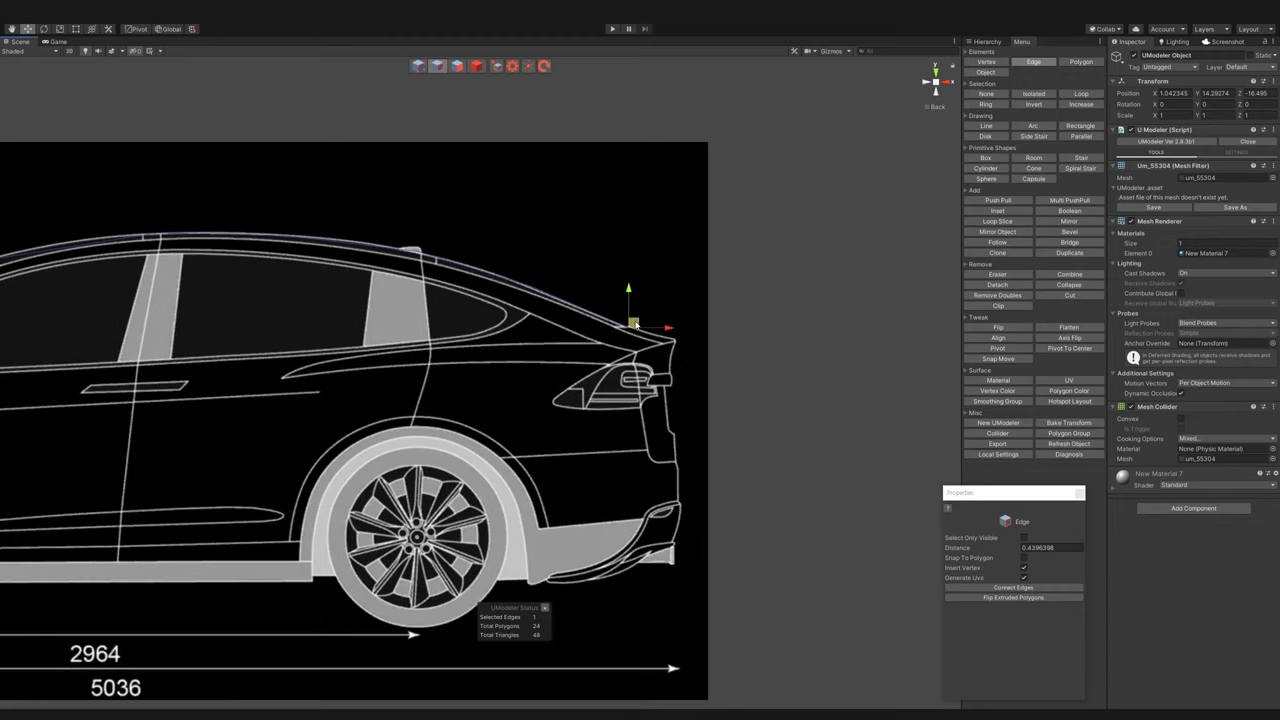
{"action": "key", "text": "ctrl+z"}
{"action": "mouse_move", "coordinate": [661, 345]}
{"action": "left_mouse_down", "text": "shift"}
{"action": "mouse_move", "coordinate": [679, 340]}
{"action": "mouse_move", "coordinate": [683, 455]}
{"action": "left_mouse_up", "text": "shift"}
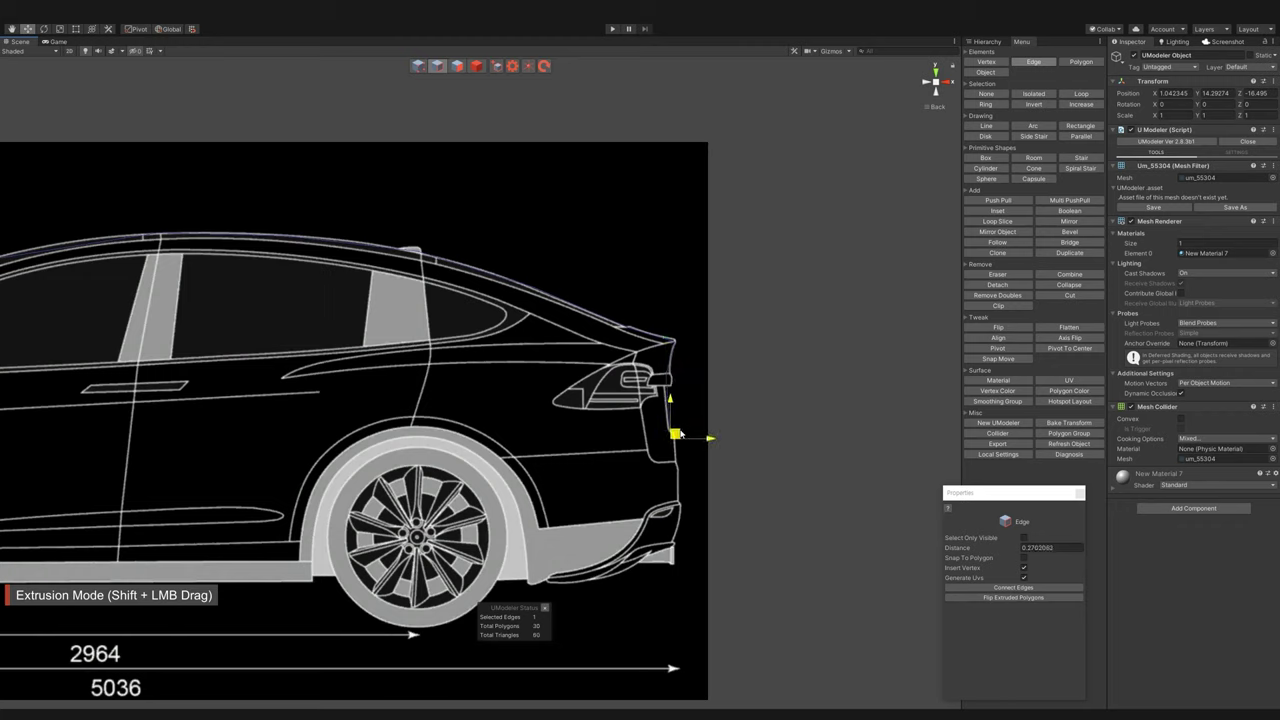
{"action": "left_click_drag", "start_coordinate": [677, 435], "coordinate": [683, 450], "text": "shift"}
{"action": "left_click_drag", "start_coordinate": [691, 497], "coordinate": [668, 552], "text": "shift"}
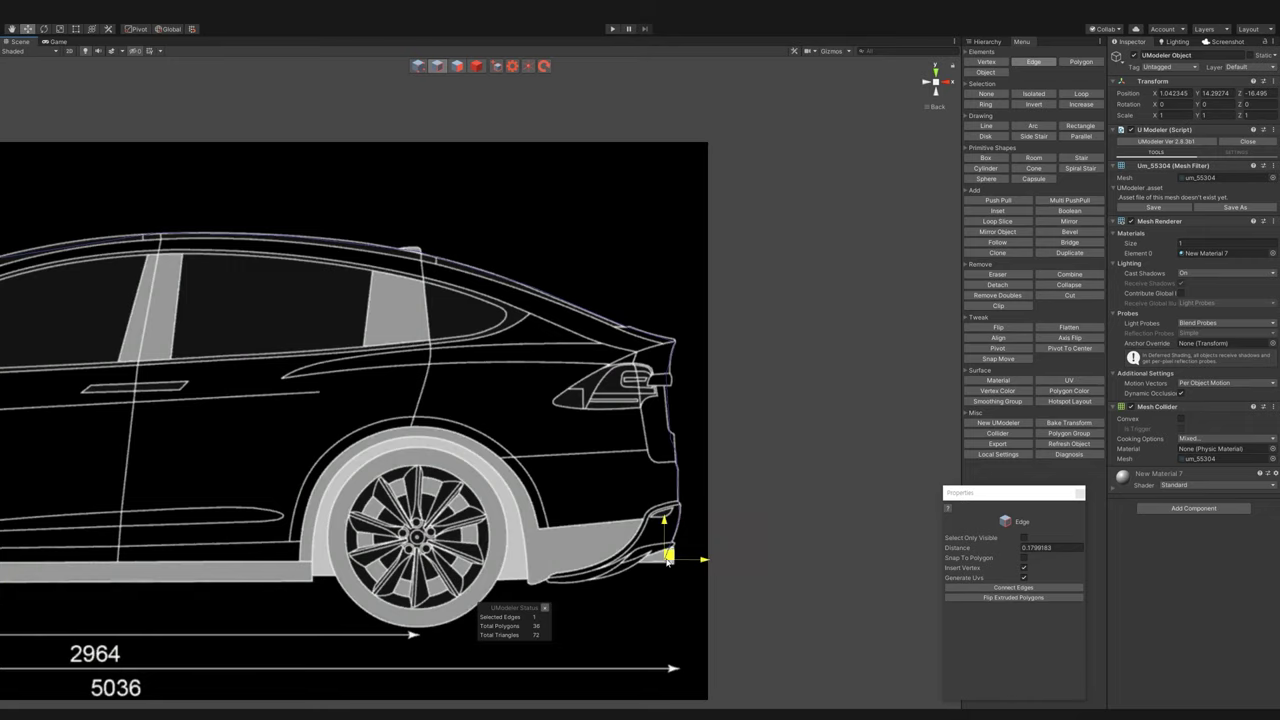
{"action": "left_click_drag", "start_coordinate": [686, 490], "coordinate": [508, 240], "text": "alt"}
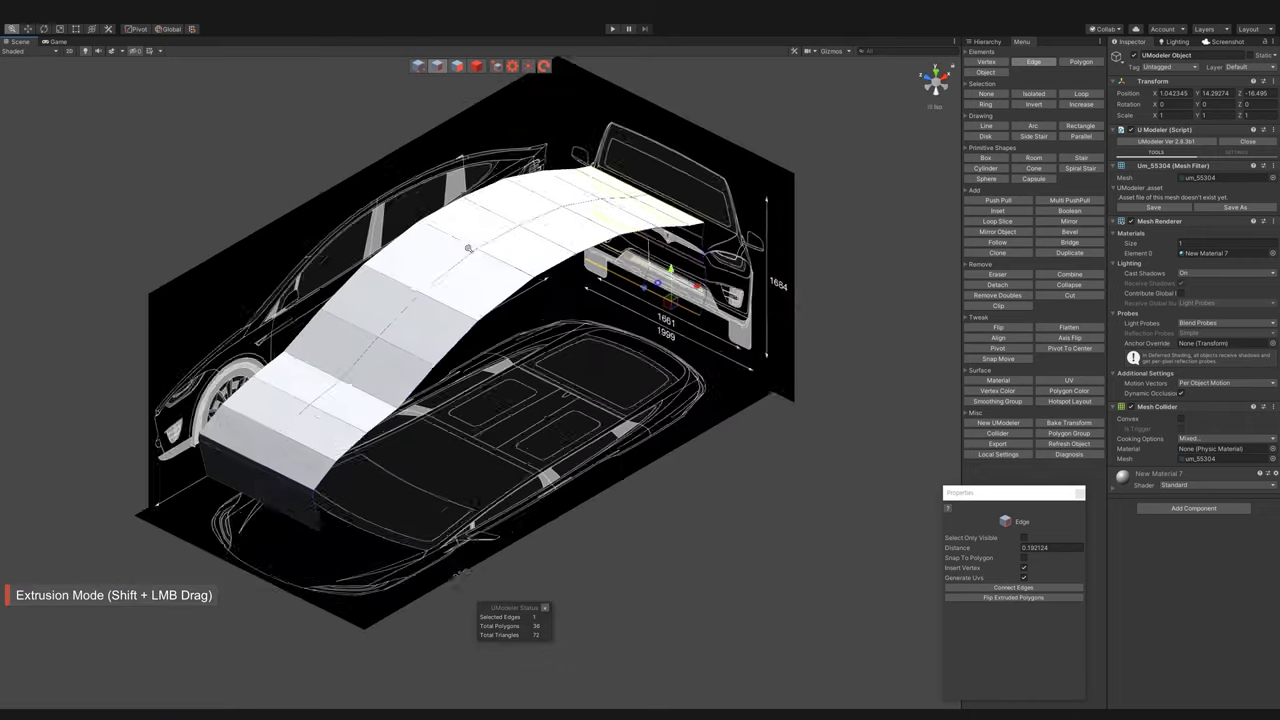
- In Object mode, shift the shell sideways to Position Z -16.604 over the front blueprint
{"action": "mouse_move", "coordinate": [508, 240]}
{"action": "left_mouse_down", "text": "alt"}
{"action": "mouse_move", "coordinate": [660, 497]}
{"action": "mouse_move", "coordinate": [634, 286]}
{"action": "left_mouse_up", "text": "alt"}
{"action": "left_click", "coordinate": [928, 84]}
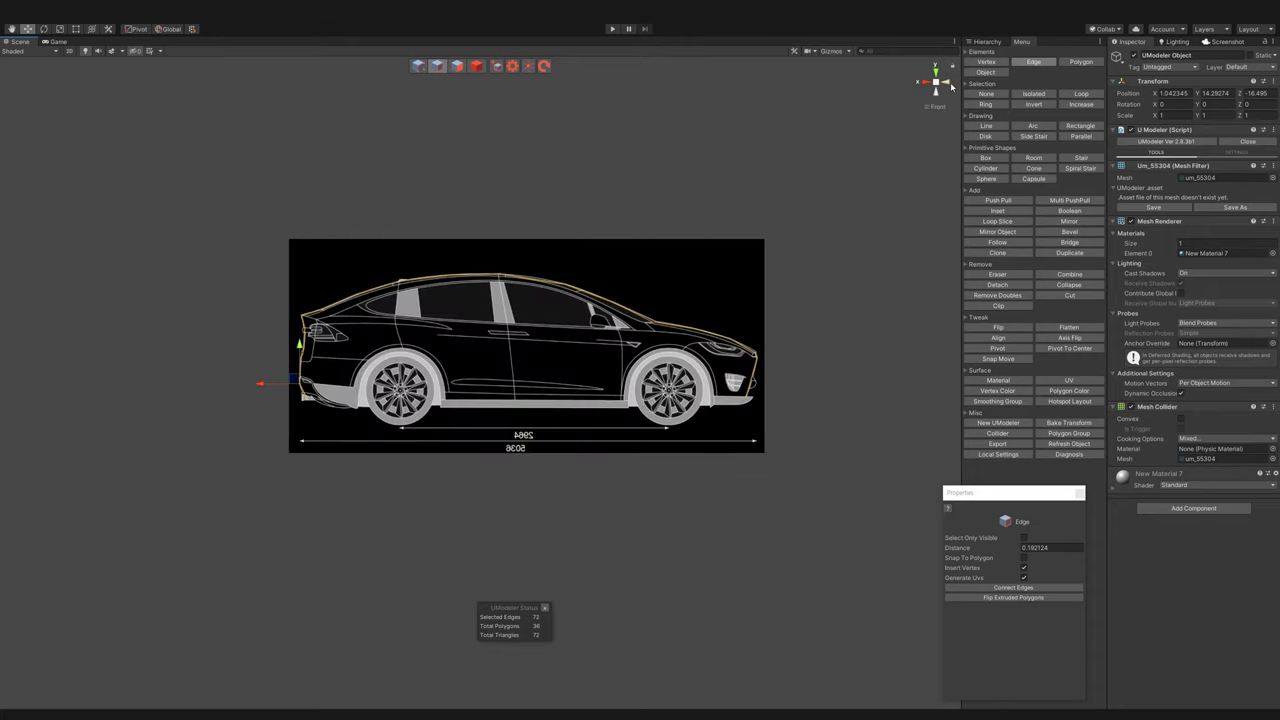
{"action": "left_click", "coordinate": [936, 84]}
{"action": "scroll", "coordinate": [586, 251], "scroll_direction": "up", "scroll_amount": 1}
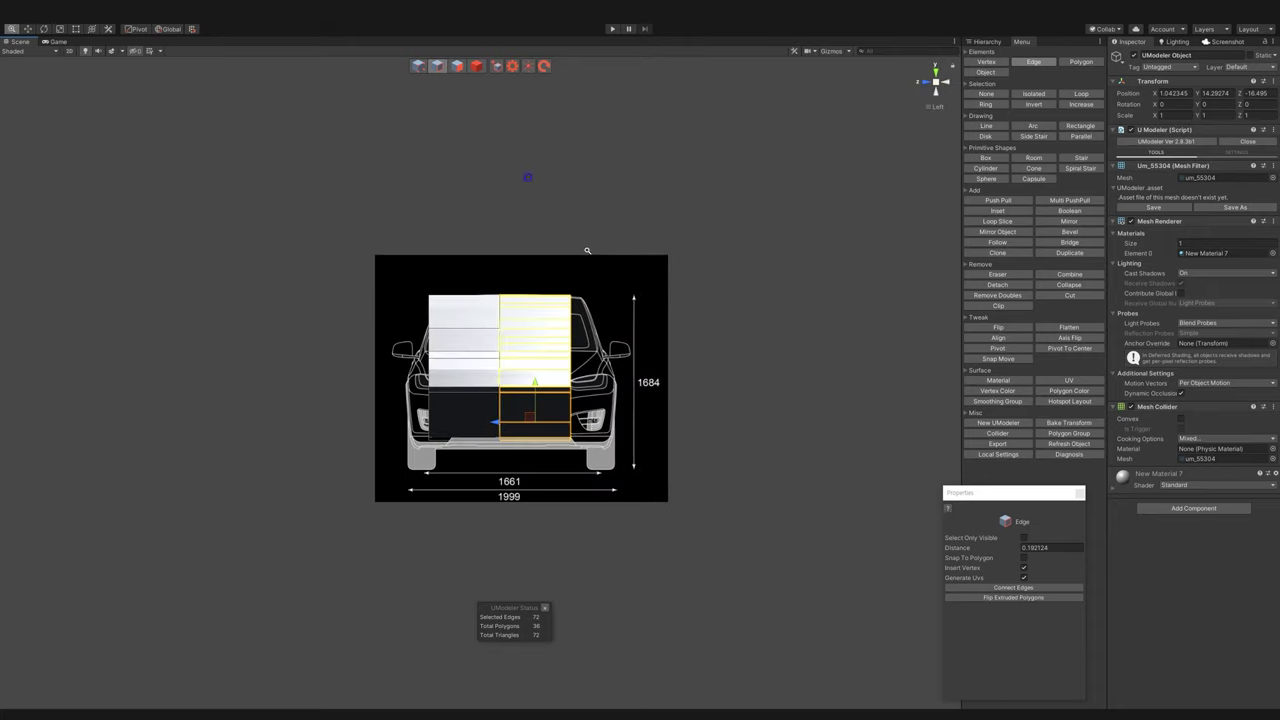
{"action": "key", "text": "4"}
{"action": "left_click_drag", "start_coordinate": [489, 510], "coordinate": [519, 510]}
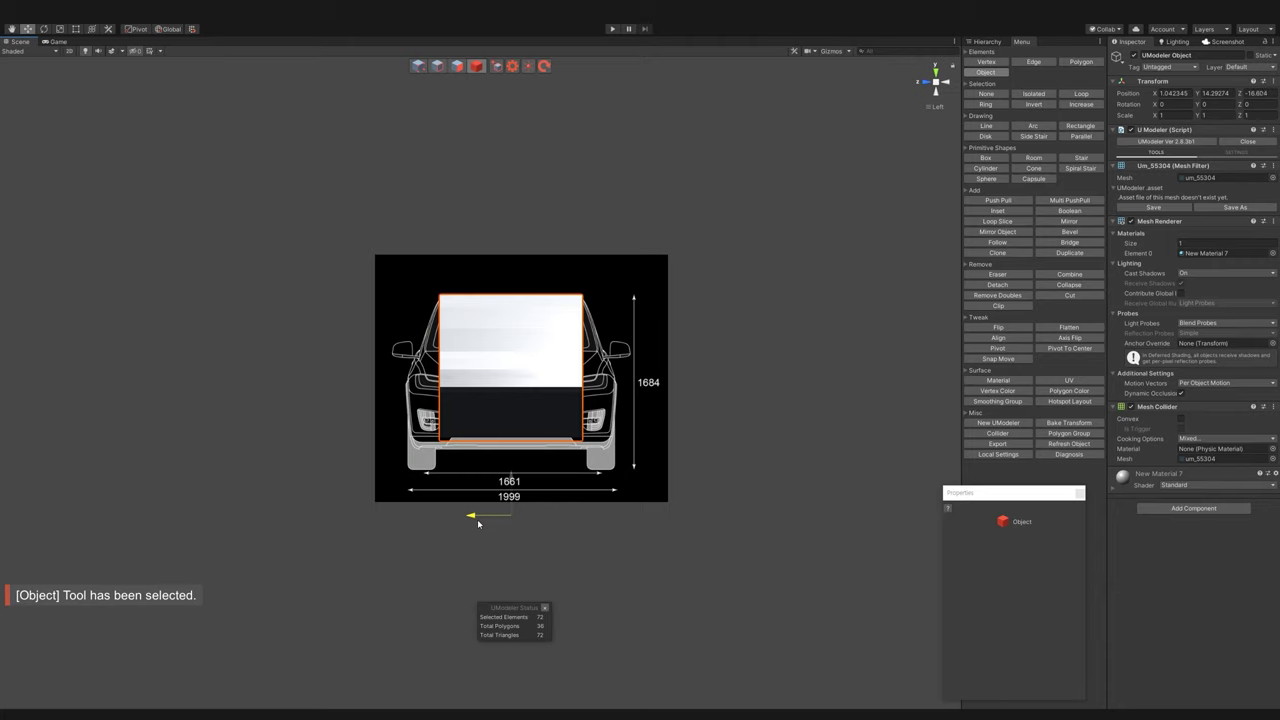
{"action": "scroll", "coordinate": [507, 141], "scroll_direction": "up", "scroll_amount": 2}
- Back in Edge mode, undo the accidental polygon deletion and snap to the top view
{"action": "left_click", "coordinate": [439, 67]}
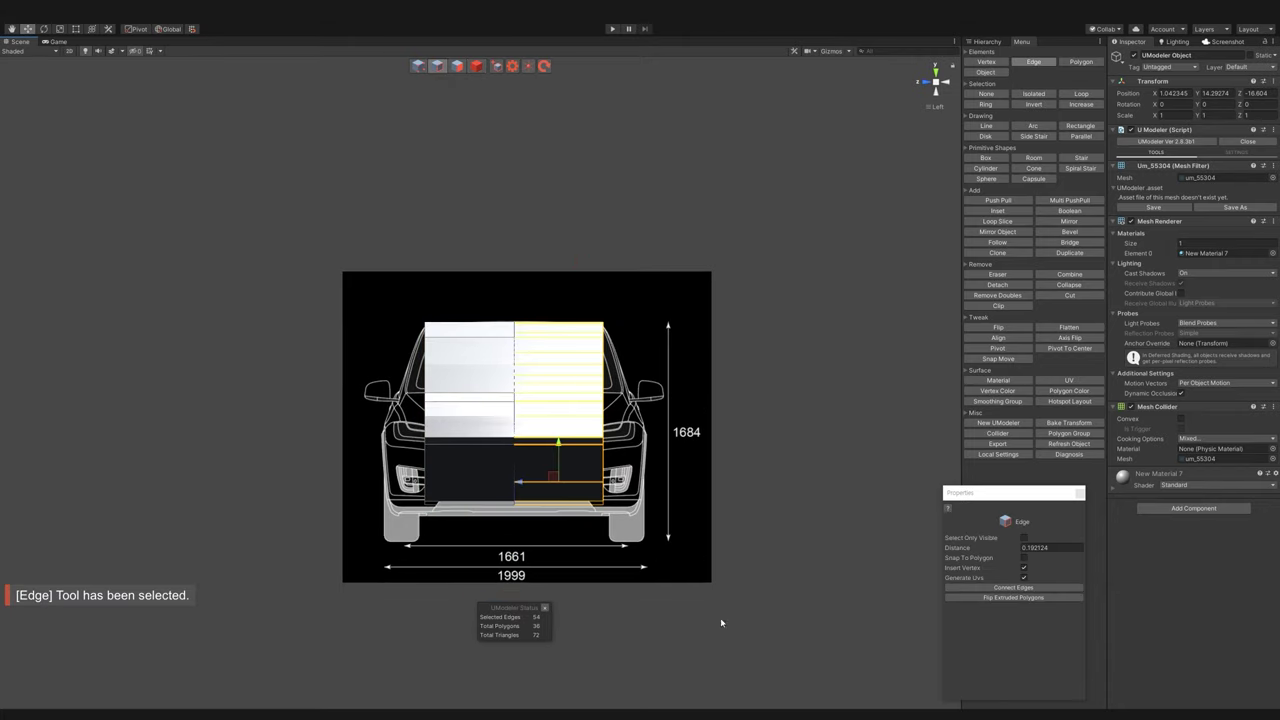
{"action": "left_click_drag", "start_coordinate": [579, 497], "coordinate": [526, 492]}
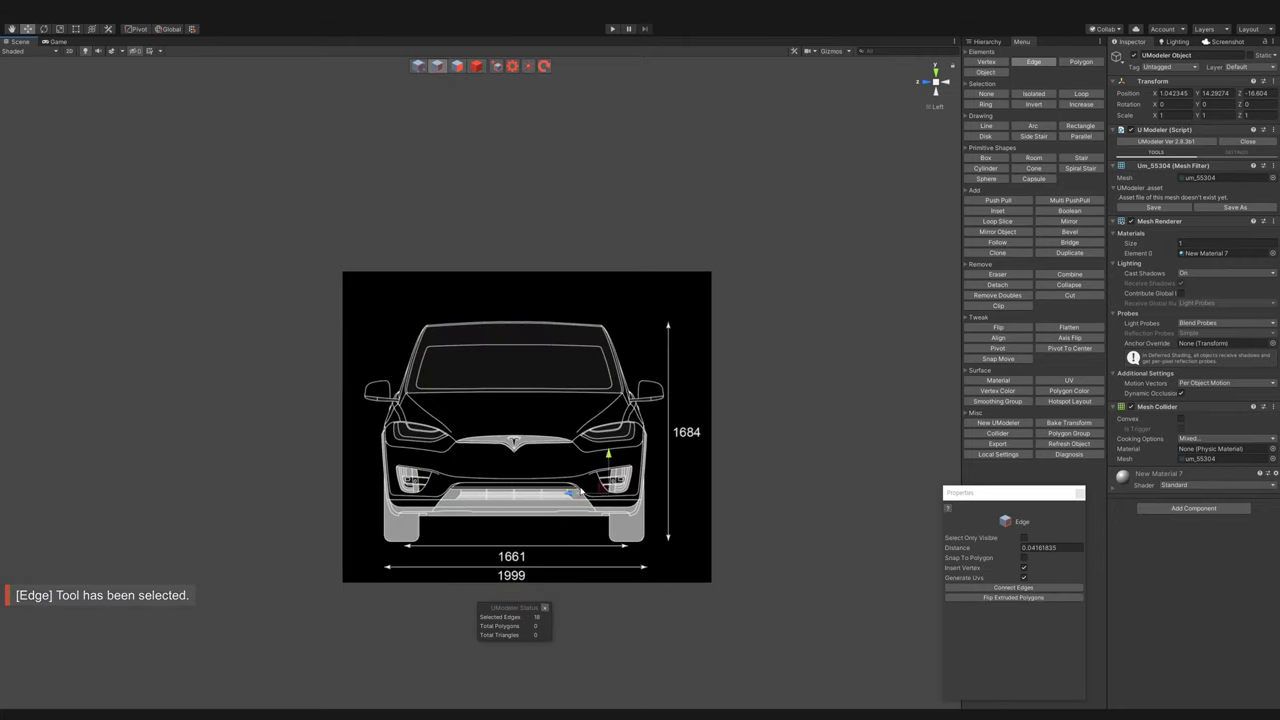
{"action": "key", "text": "ctrl+z"}
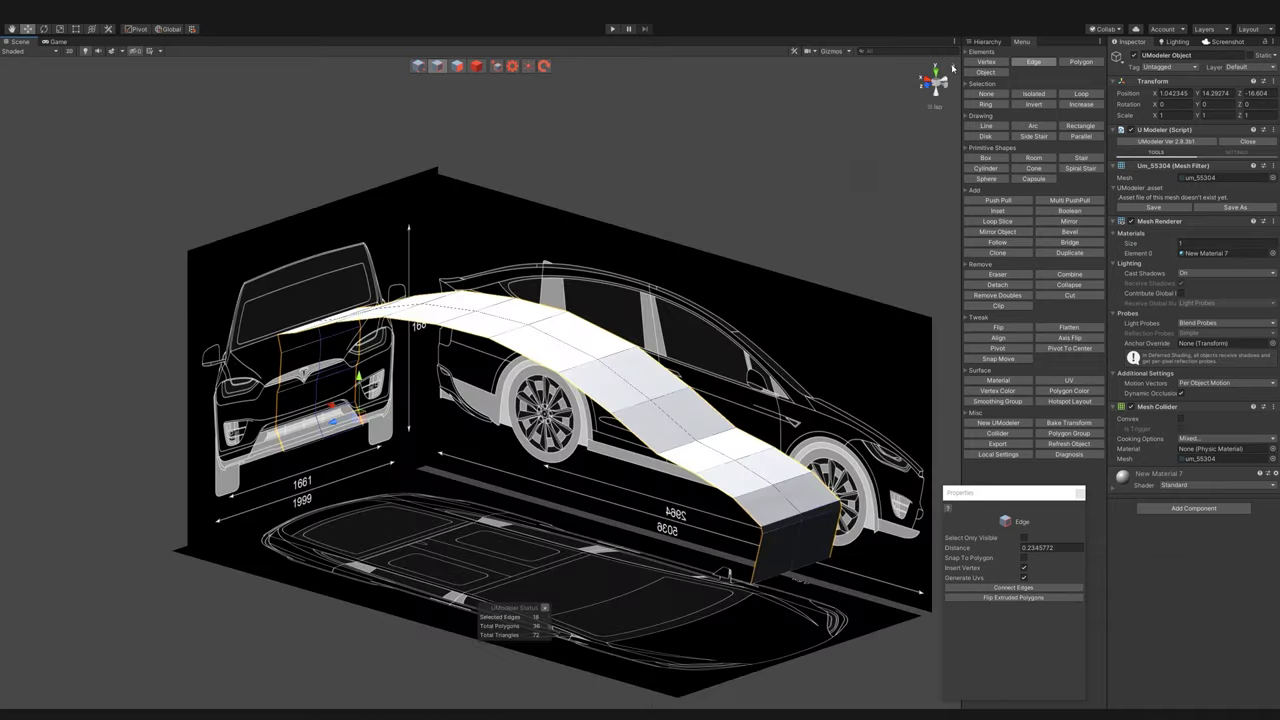
{"action": "left_click_drag", "start_coordinate": [545, 498], "coordinate": [620, 420], "text": "alt"}
{"action": "left_click", "coordinate": [937, 70]}
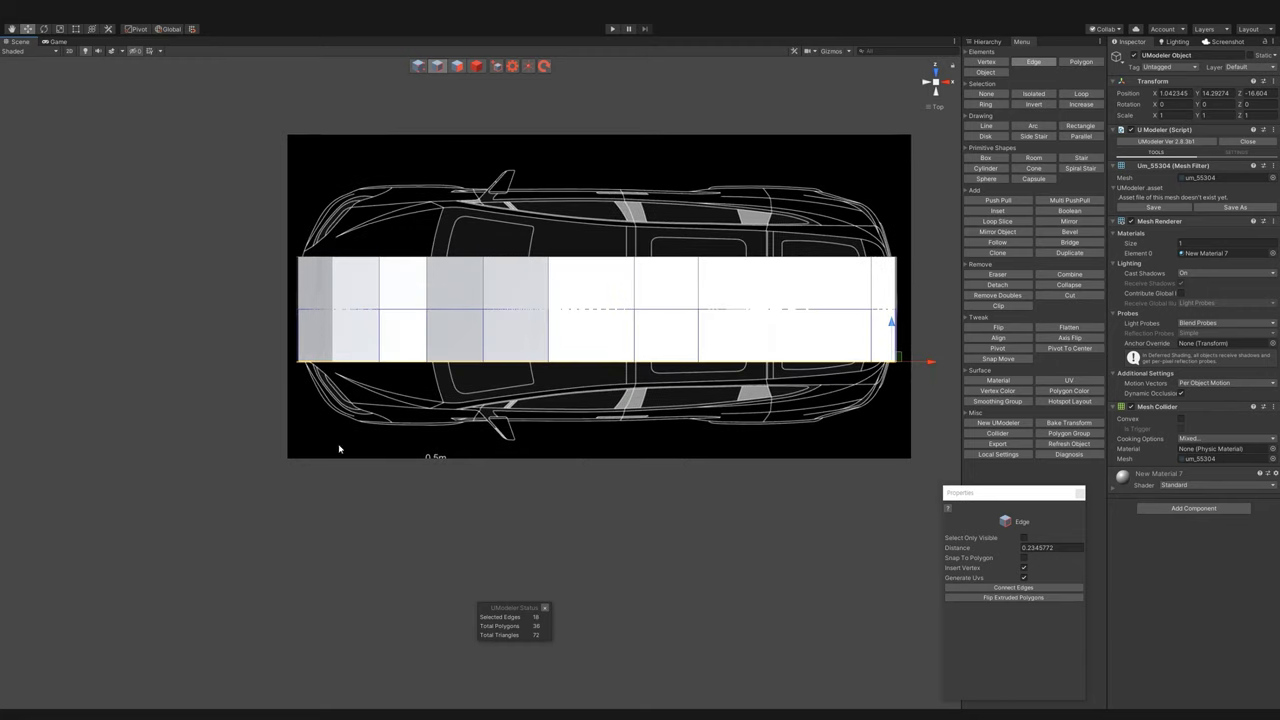
- Extrude two strips outward along both long sides and scale their outer edges to taper the ends
{"action": "left_click_drag", "start_coordinate": [797, 343], "coordinate": [833, 395], "text": "shift"}
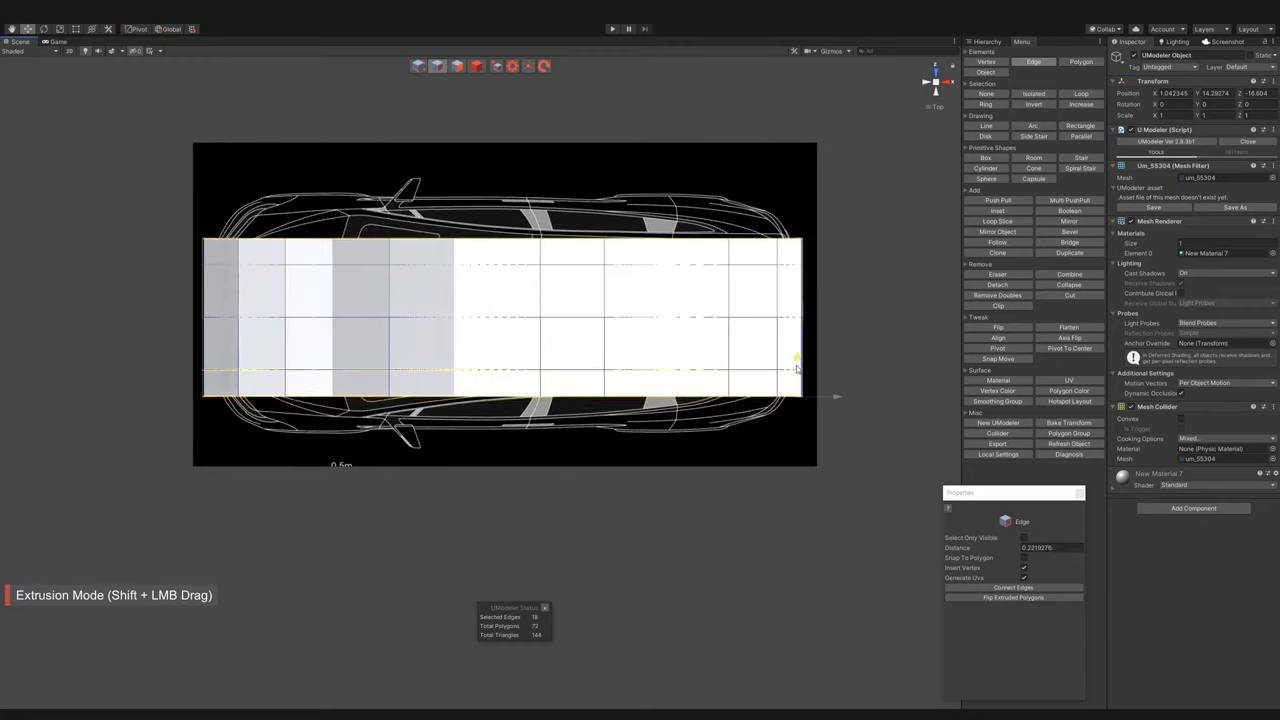
{"action": "key", "text": "r"}
{"action": "key", "text": "ctrl+z"}
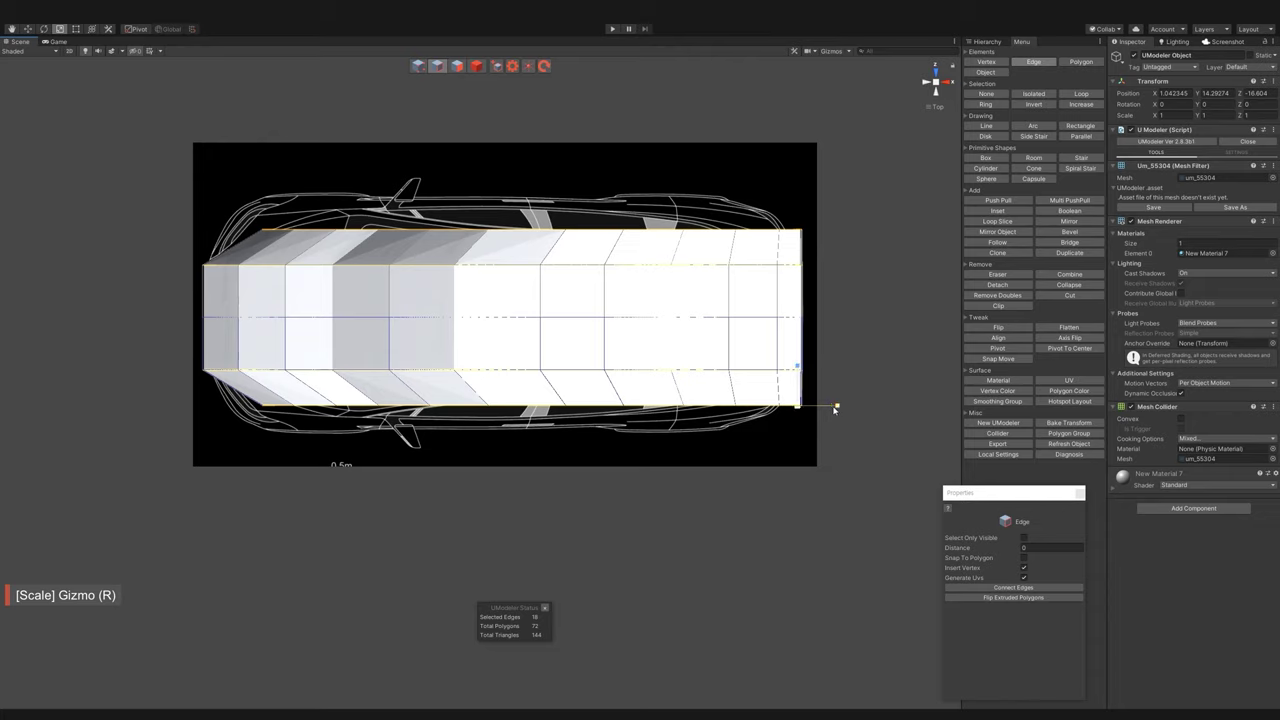
{"action": "key", "text": "ctrl+y"}
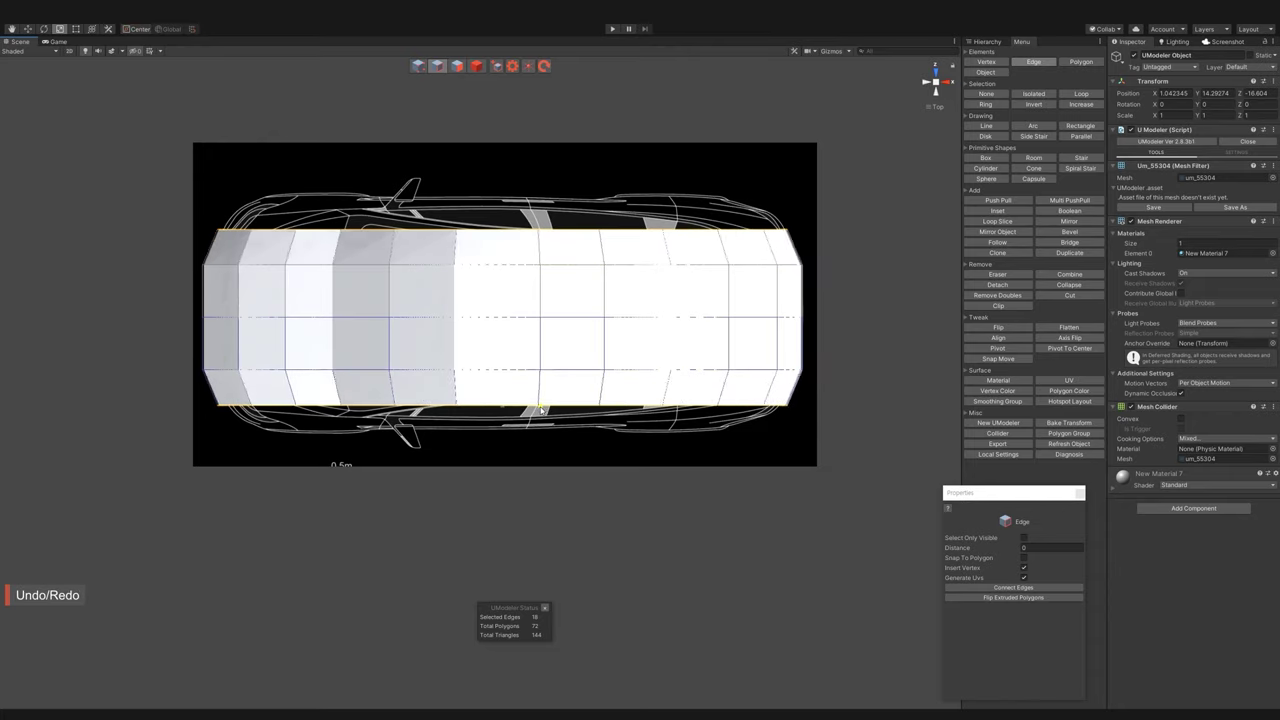
{"action": "left_click_drag", "start_coordinate": [504, 371], "coordinate": [543, 434], "text": "shift"}
{"action": "key", "text": "r"}
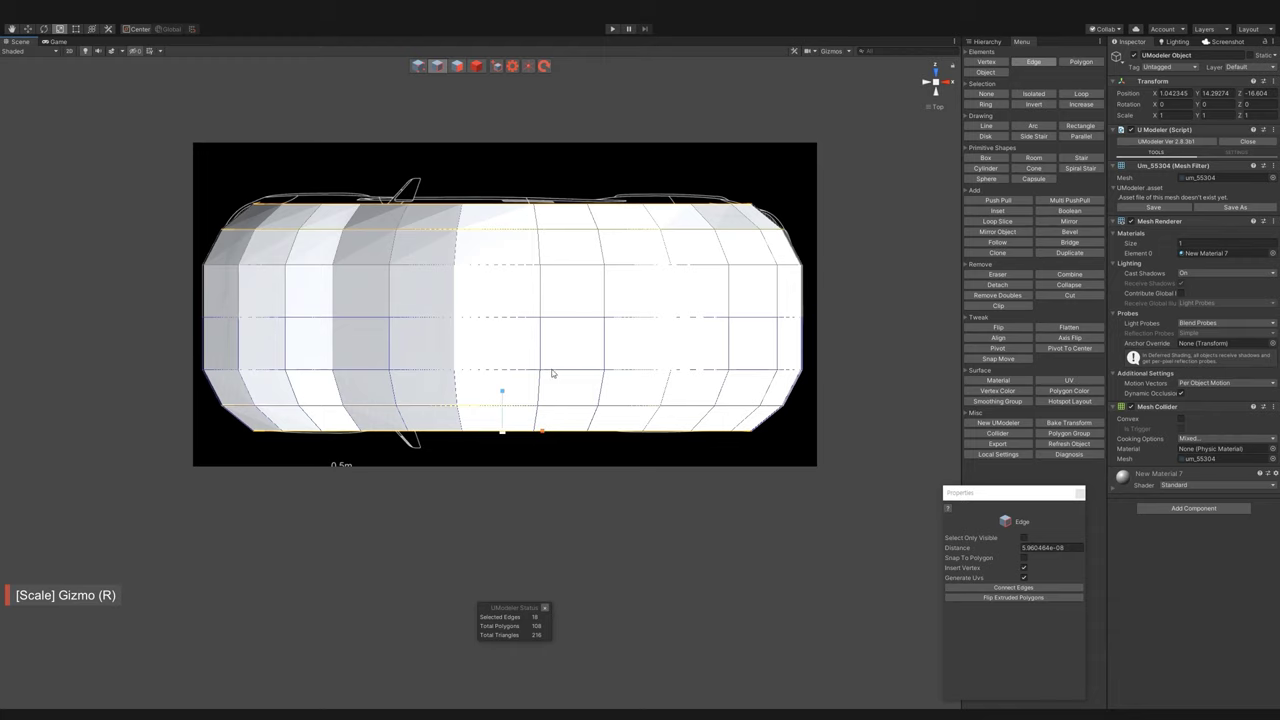
- Switch to Object mode and check the widened shell from the front and side views
{"action": "left_click", "coordinate": [474, 71]}
{"action": "key", "text": "w"}
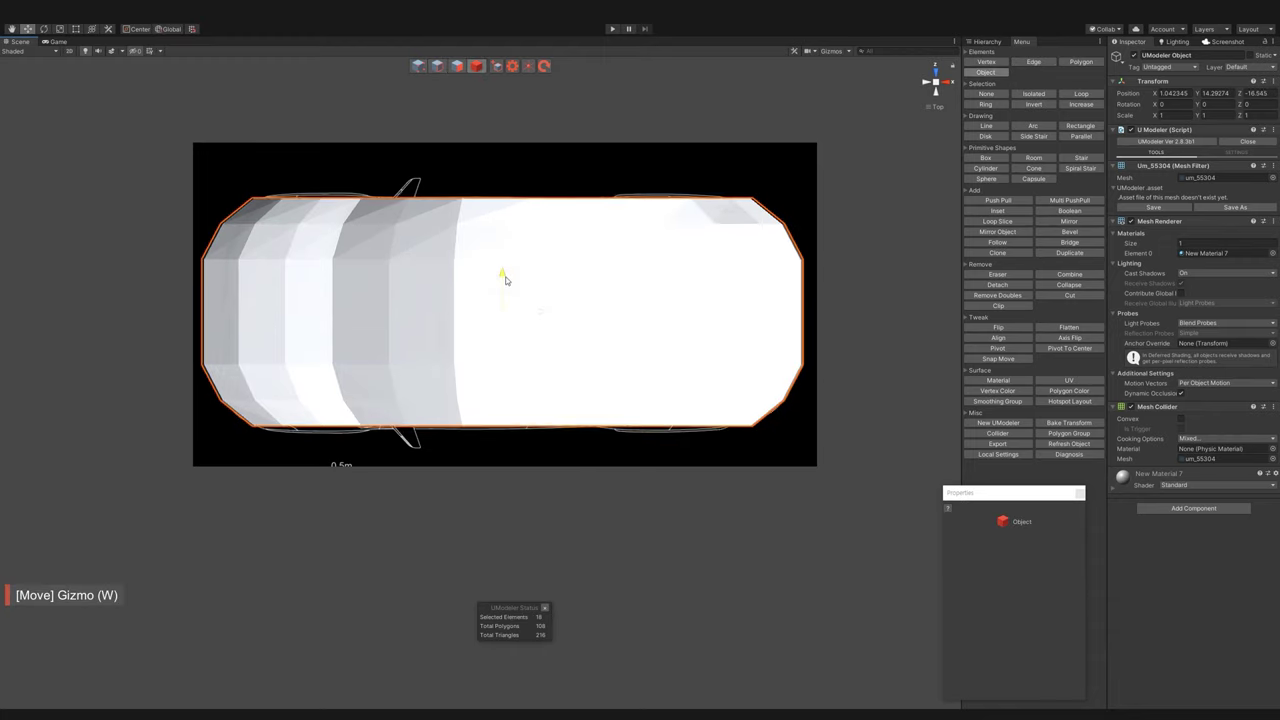
{"action": "left_click_drag", "start_coordinate": [506, 277], "coordinate": [906, 54], "text": "alt"}
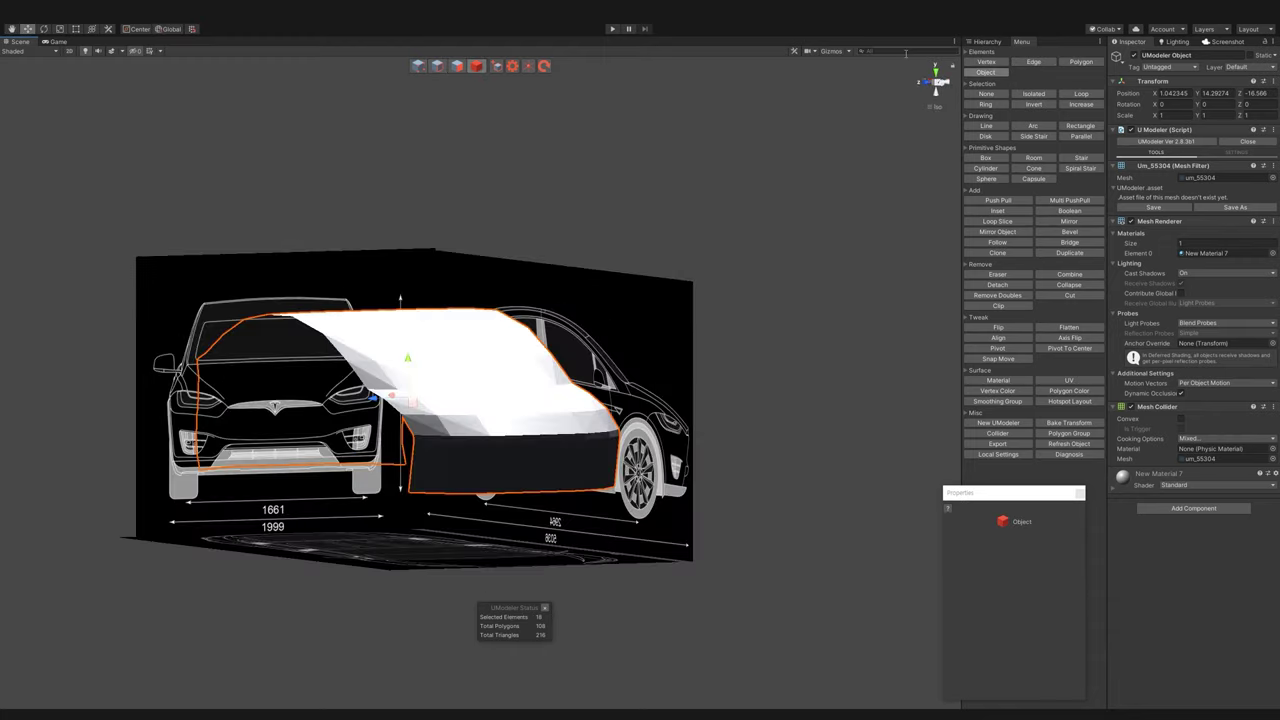
{"action": "left_click", "coordinate": [939, 83]}
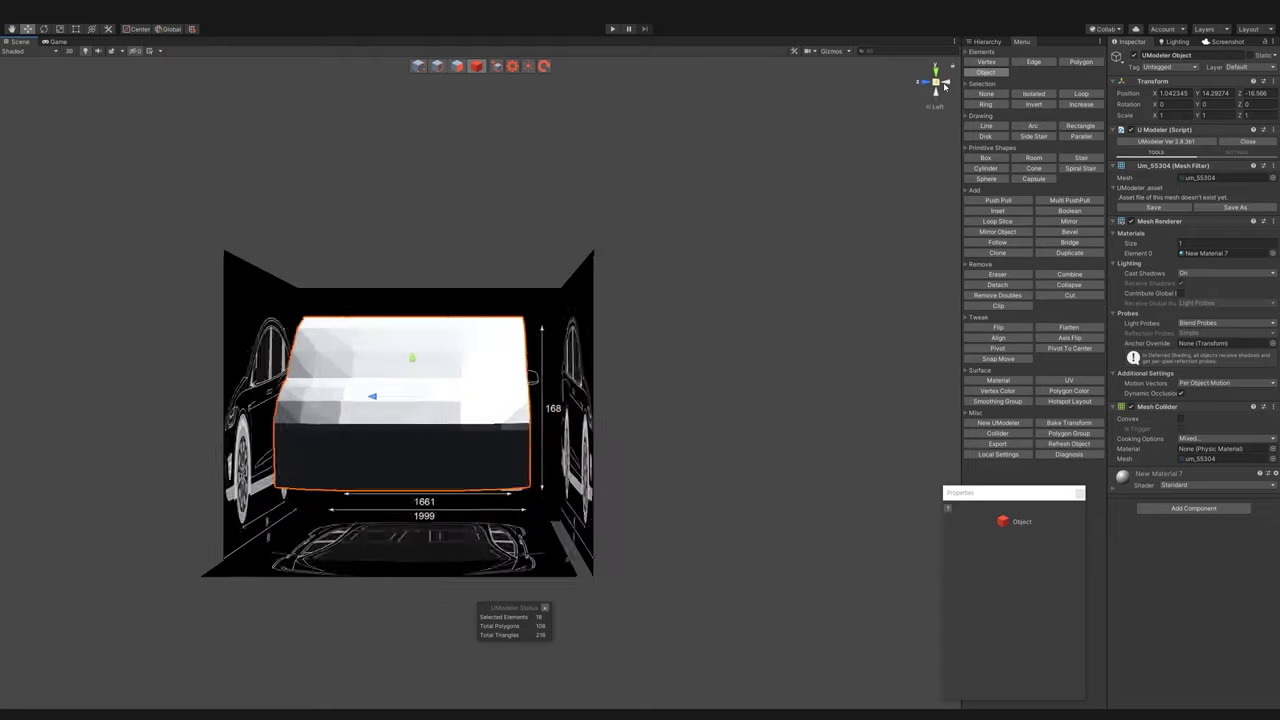
{"action": "left_click", "coordinate": [924, 88]}
{"action": "left_click", "coordinate": [936, 72]}
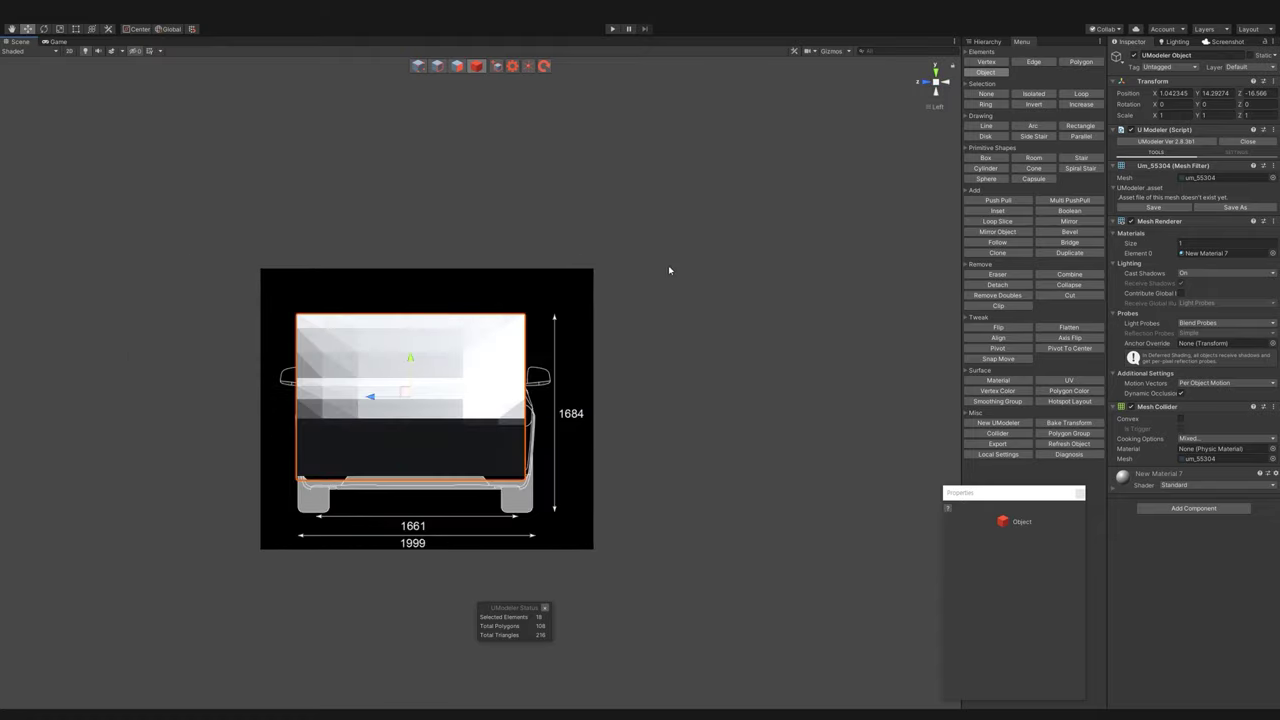
- Set New Material 7 to Standard, Transparent rendering, with a green albedo at about 0.5 alpha
{"action": "left_click_drag", "start_coordinate": [600, 277], "coordinate": [612, 288], "text": "alt"}
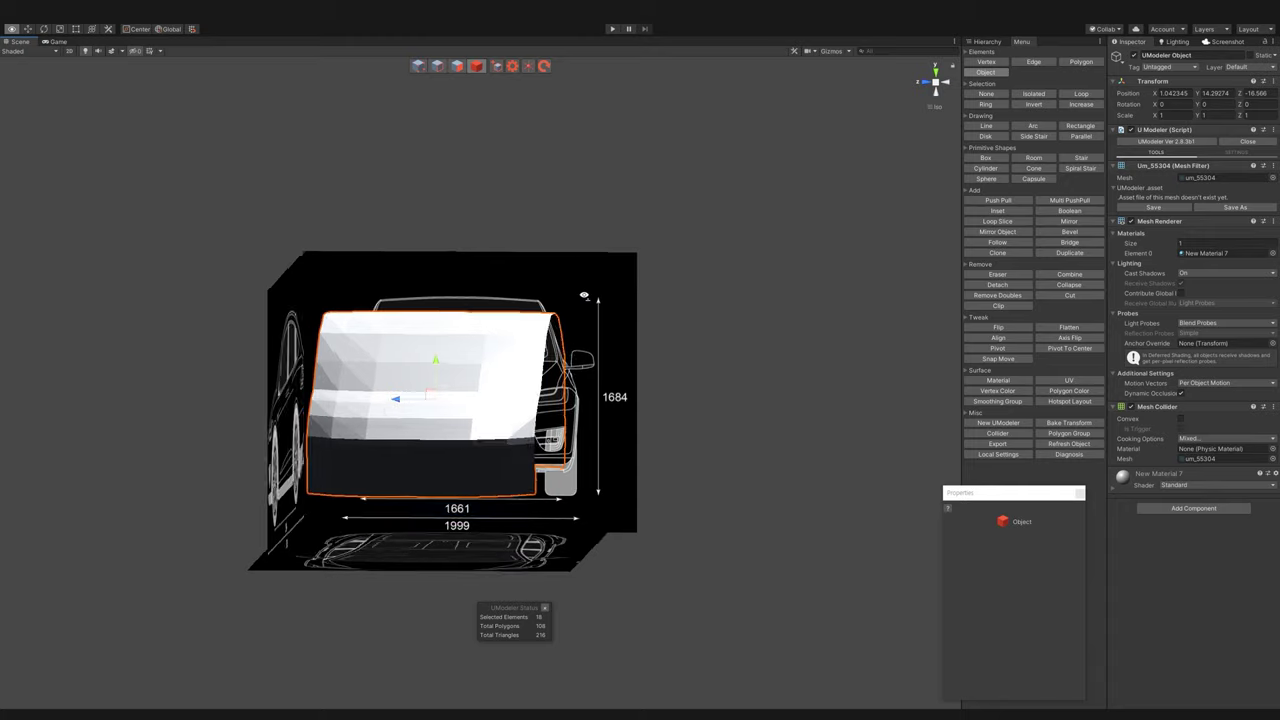
{"action": "left_click", "coordinate": [1232, 477]}
{"action": "left_click", "coordinate": [1226, 485]}
{"action": "left_click", "coordinate": [1024, 574]}
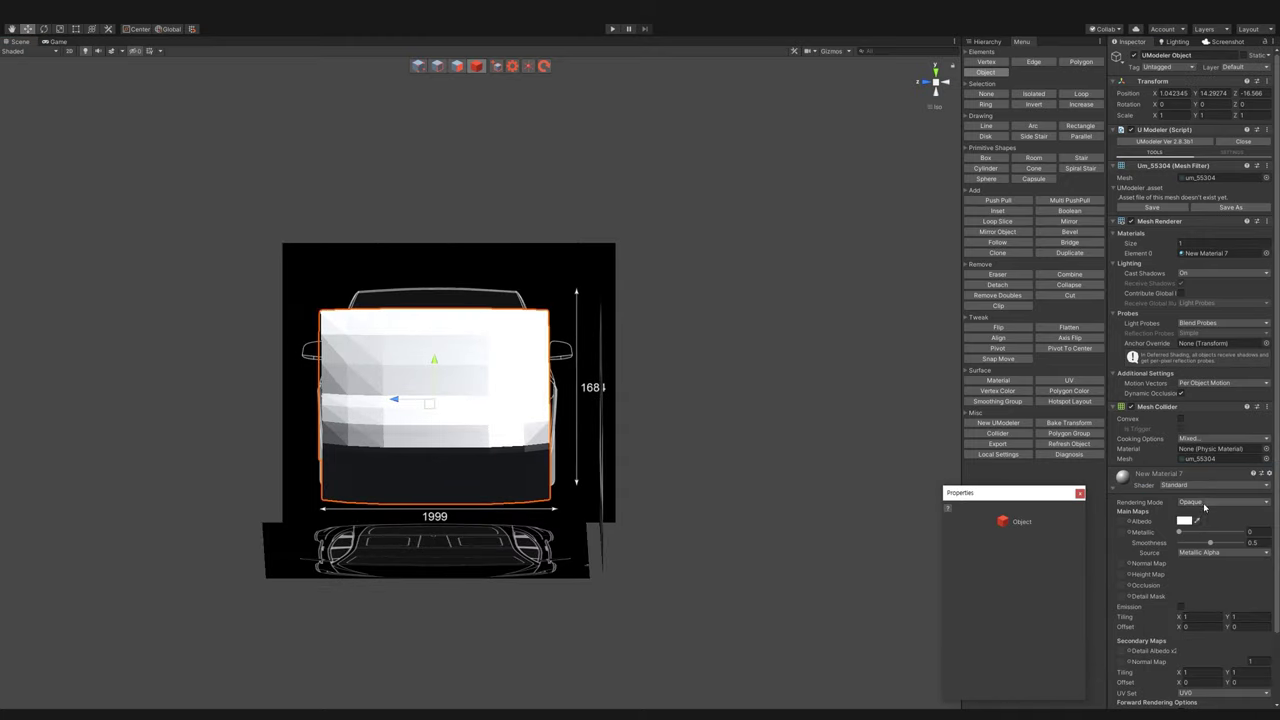
{"action": "left_click", "coordinate": [1222, 501]}
{"action": "left_click", "coordinate": [1214, 546]}
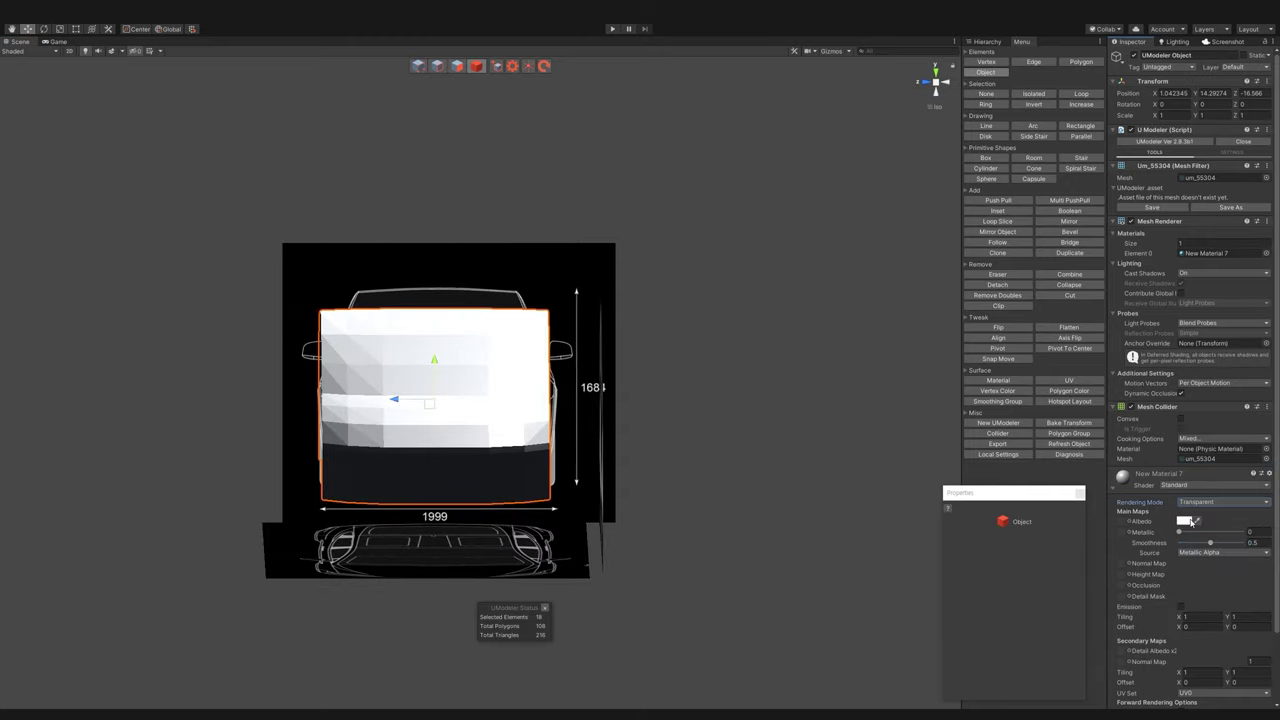
{"action": "left_click", "coordinate": [1193, 522]}
{"action": "left_click_drag", "start_coordinate": [1224, 438], "coordinate": [1200, 437]}
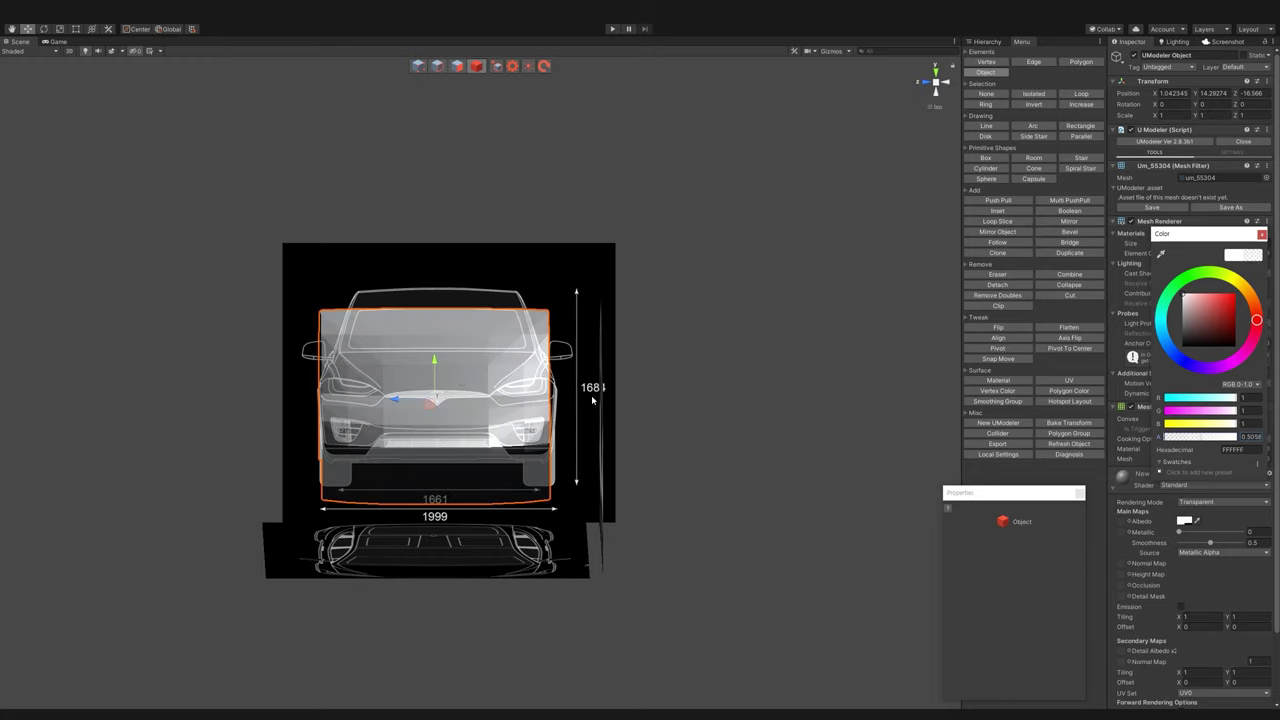
{"action": "left_click", "coordinate": [1228, 293]}
{"action": "left_click_drag", "start_coordinate": [1256, 320], "coordinate": [1193, 273]}
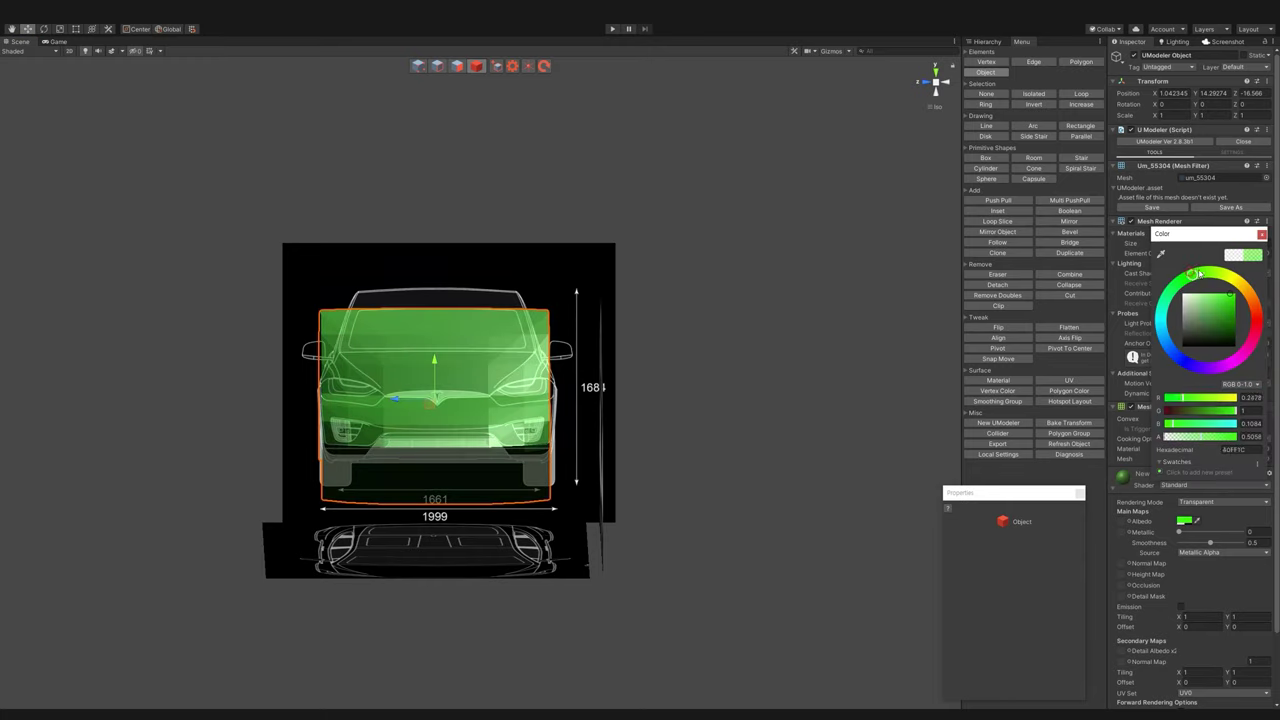
{"action": "left_click_drag", "start_coordinate": [621, 343], "coordinate": [803, 414], "text": "alt"}
{"action": "left_click", "coordinate": [943, 85]}
- Select the rightmost vertical column of edges on the shell's right side
{"action": "left_click", "coordinate": [435, 71]}
{"action": "scroll", "coordinate": [648, 361], "scroll_direction": "up", "scroll_amount": 3}
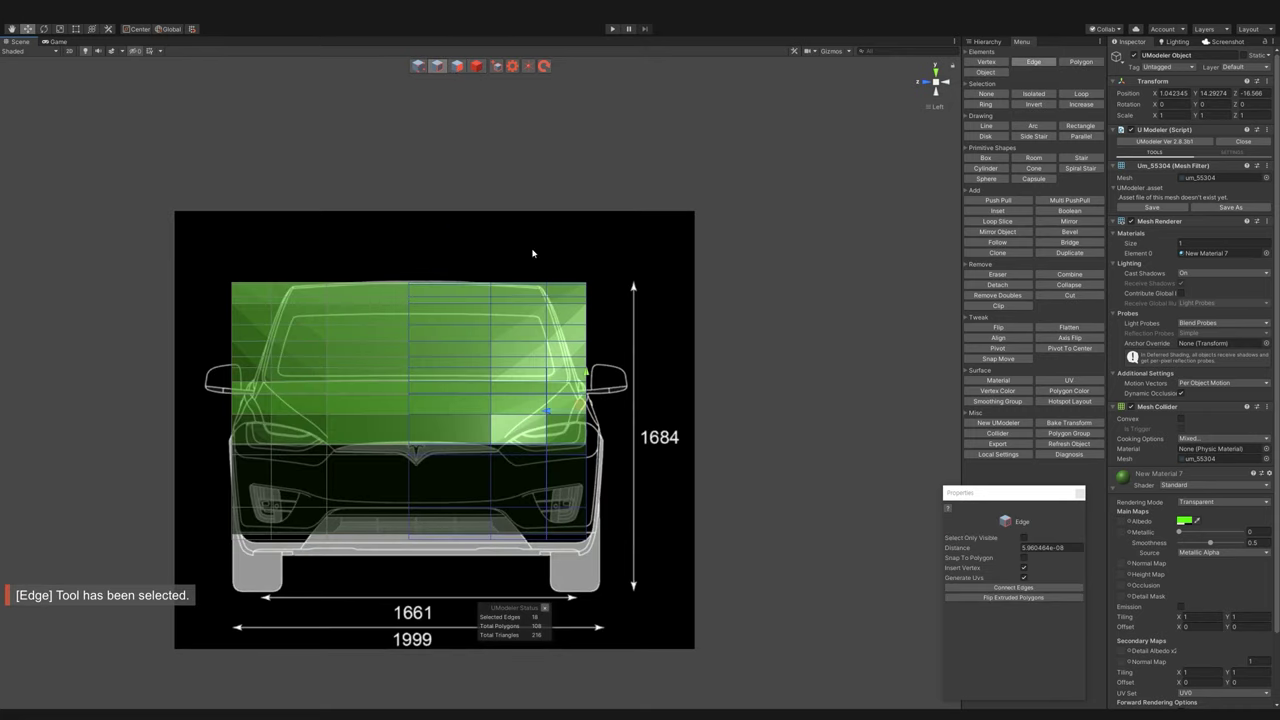
{"action": "left_click_drag", "start_coordinate": [537, 276], "coordinate": [638, 301]}
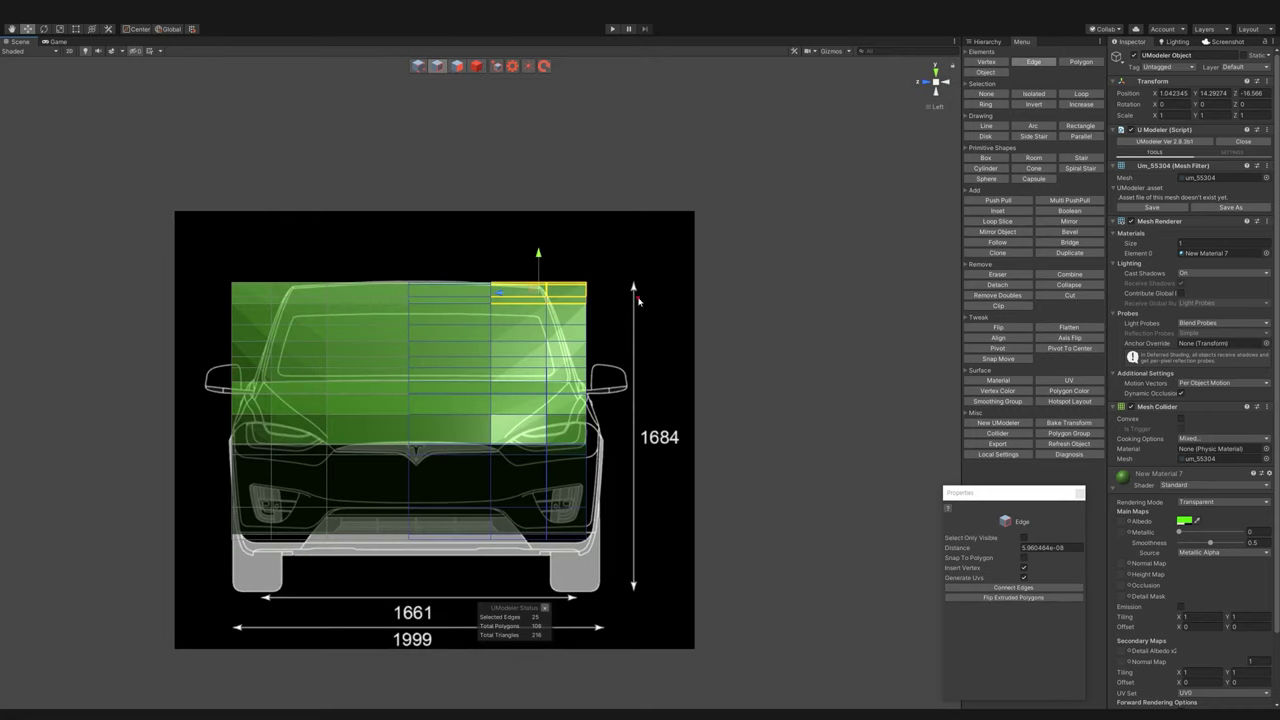
{"action": "left_click_drag", "start_coordinate": [728, 564], "coordinate": [454, 214]}
{"action": "left_click_drag", "start_coordinate": [654, 186], "coordinate": [408, 394]}
{"action": "left_click_drag", "start_coordinate": [718, 586], "coordinate": [410, 418]}
{"action": "left_click_drag", "start_coordinate": [350, 212], "coordinate": [500, 478]}
{"action": "left_click_drag", "start_coordinate": [450, 214], "coordinate": [537, 480]}
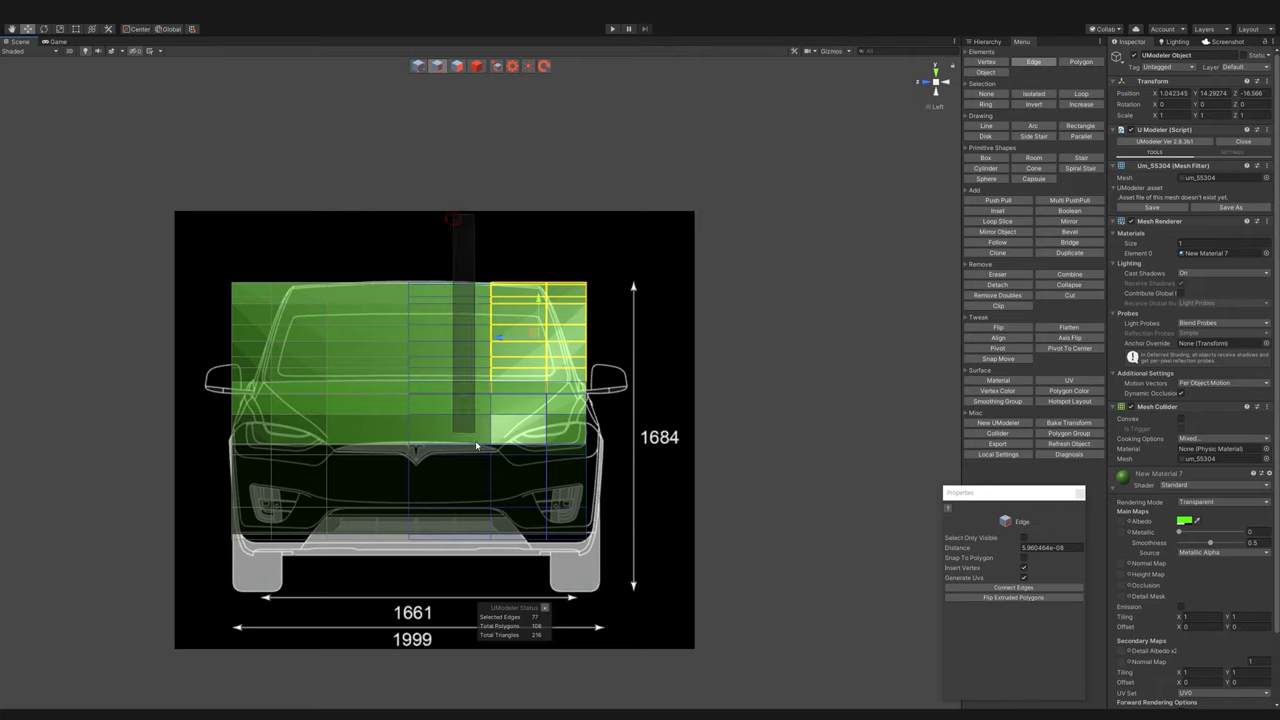
{"action": "left_click_drag", "start_coordinate": [662, 250], "coordinate": [546, 542]}
{"action": "left_click_drag", "start_coordinate": [507, 251], "coordinate": [625, 472]}
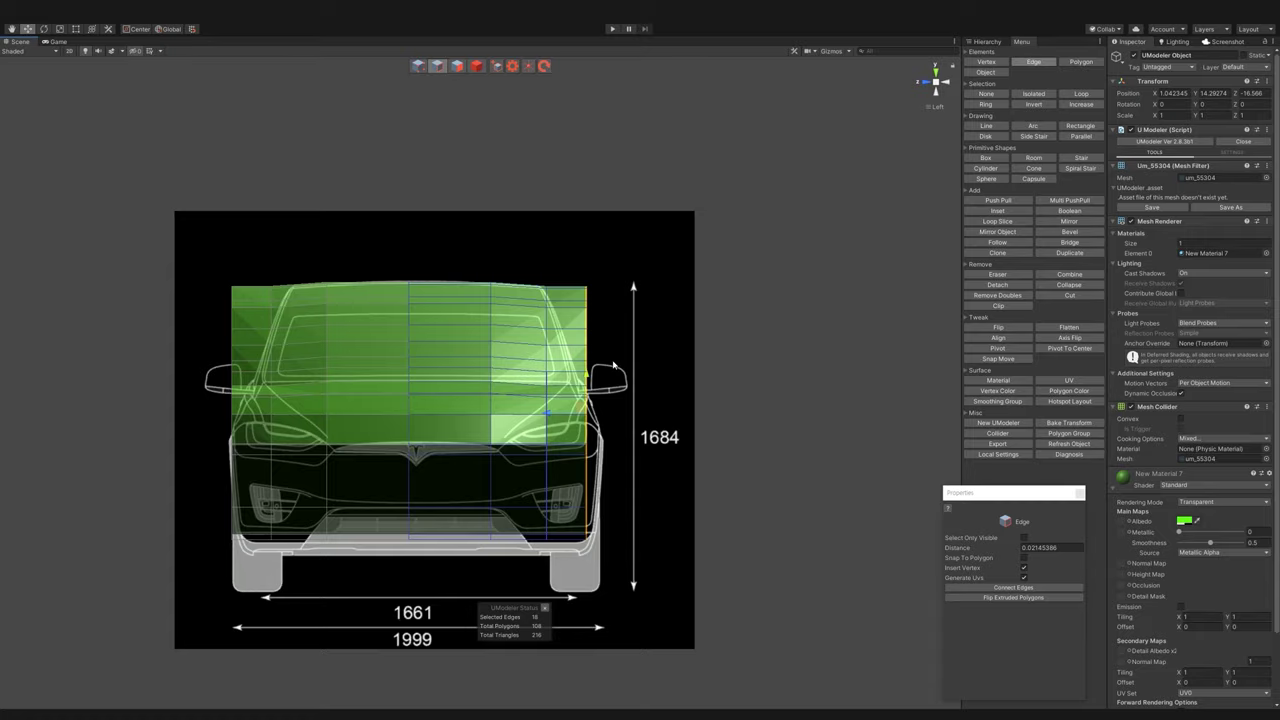
- Frame the selection, pick an edge loop, then narrow it to a smaller set of side edges
{"action": "mouse_move", "coordinate": [658, 593]}
{"action": "left_mouse_down", "text": "alt"}
{"action": "mouse_move", "coordinate": [1091, 390]}
{"action": "mouse_move", "coordinate": [862, 470]}
{"action": "left_mouse_up", "text": "alt"}
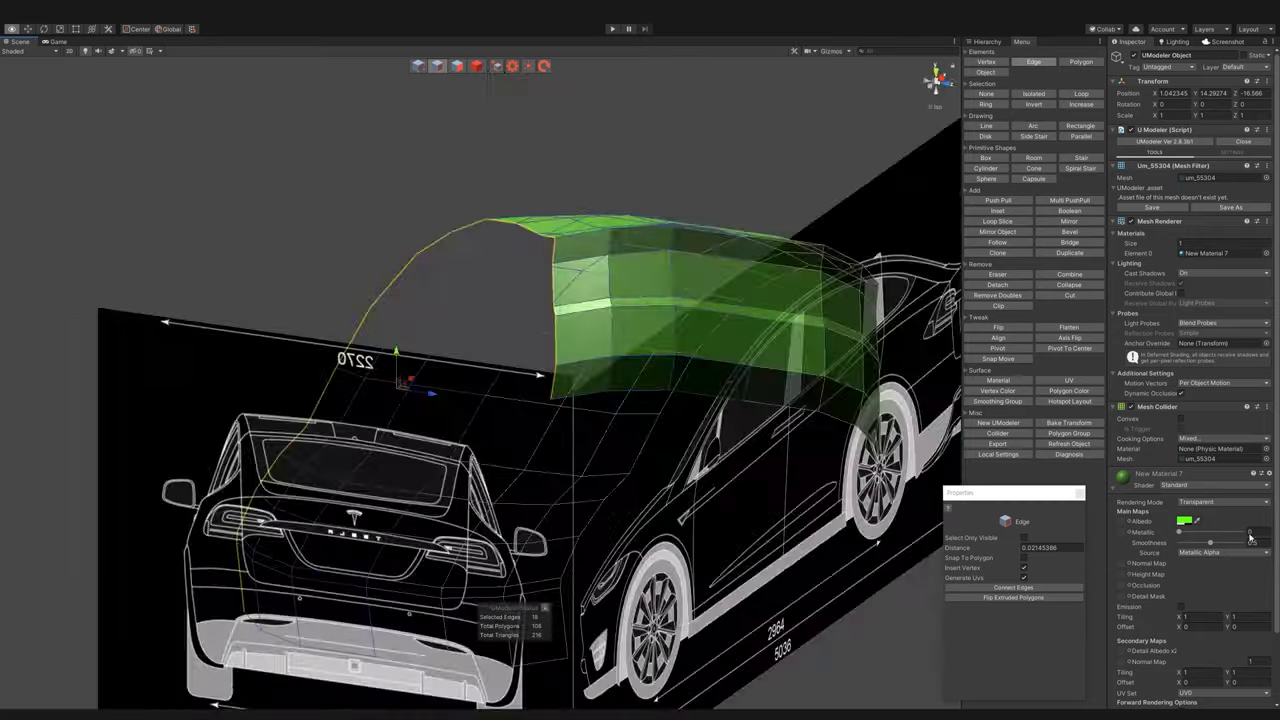
{"action": "key", "text": "ctrl+z"}
{"action": "key", "text": "f"}
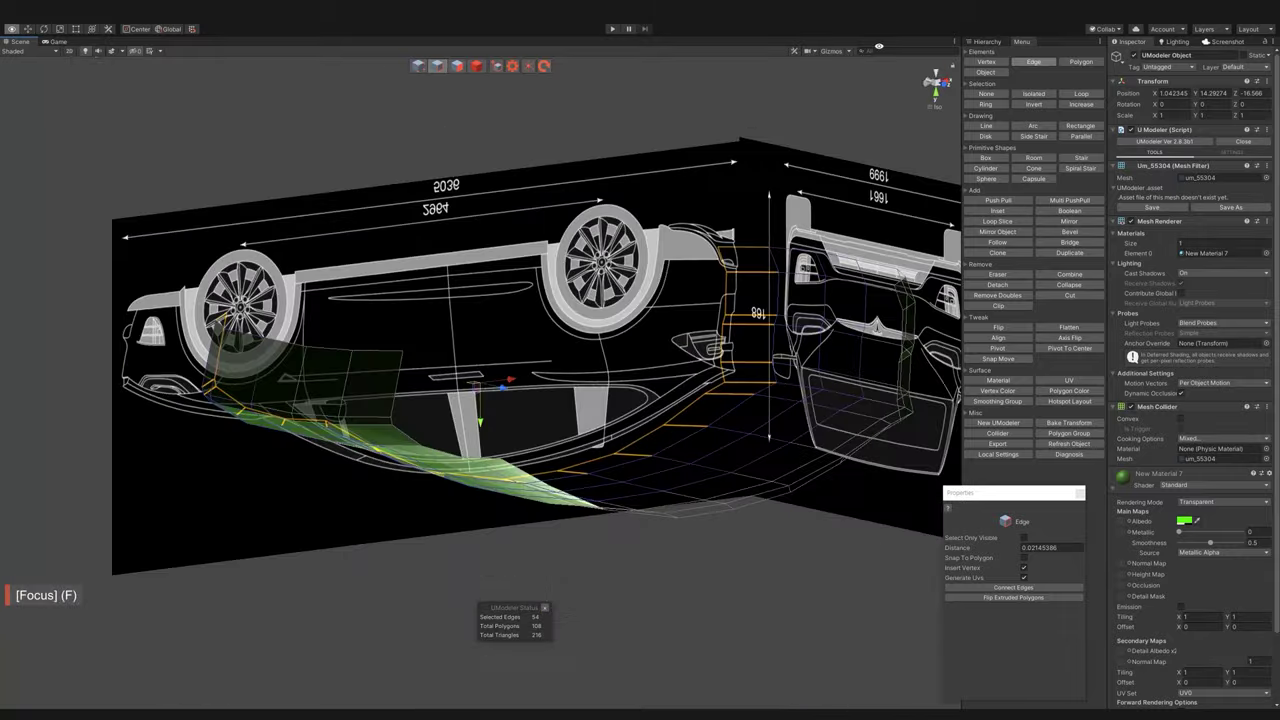
{"action": "mouse_move", "coordinate": [862, 470]}
{"action": "left_mouse_down", "text": "alt"}
{"action": "mouse_move", "coordinate": [820, 685]}
{"action": "mouse_move", "coordinate": [877, 155]}
{"action": "mouse_move", "coordinate": [633, 327]}
{"action": "mouse_move", "coordinate": [614, 157]}
{"action": "left_mouse_up", "text": "alt"}
{"action": "double_click", "coordinate": [633, 327]}
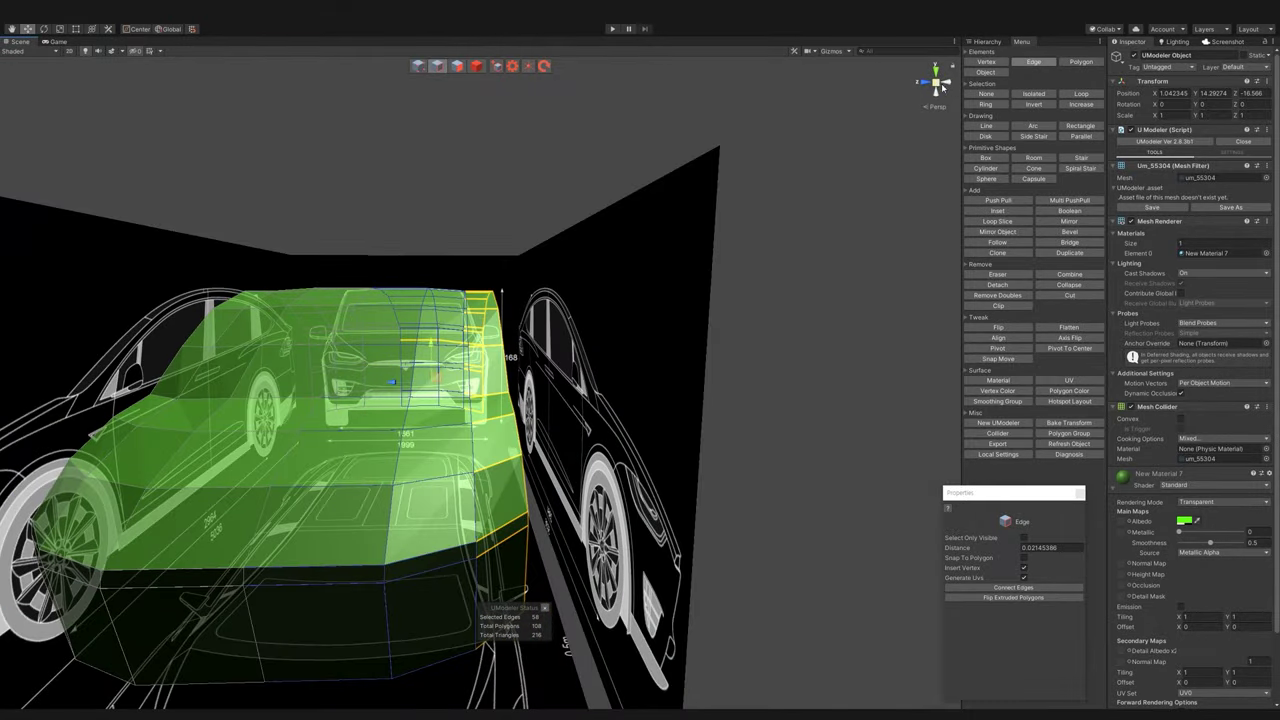
{"action": "left_click", "coordinate": [940, 88]}
{"action": "left_click_drag", "start_coordinate": [940, 88], "coordinate": [887, 319], "text": "alt"}
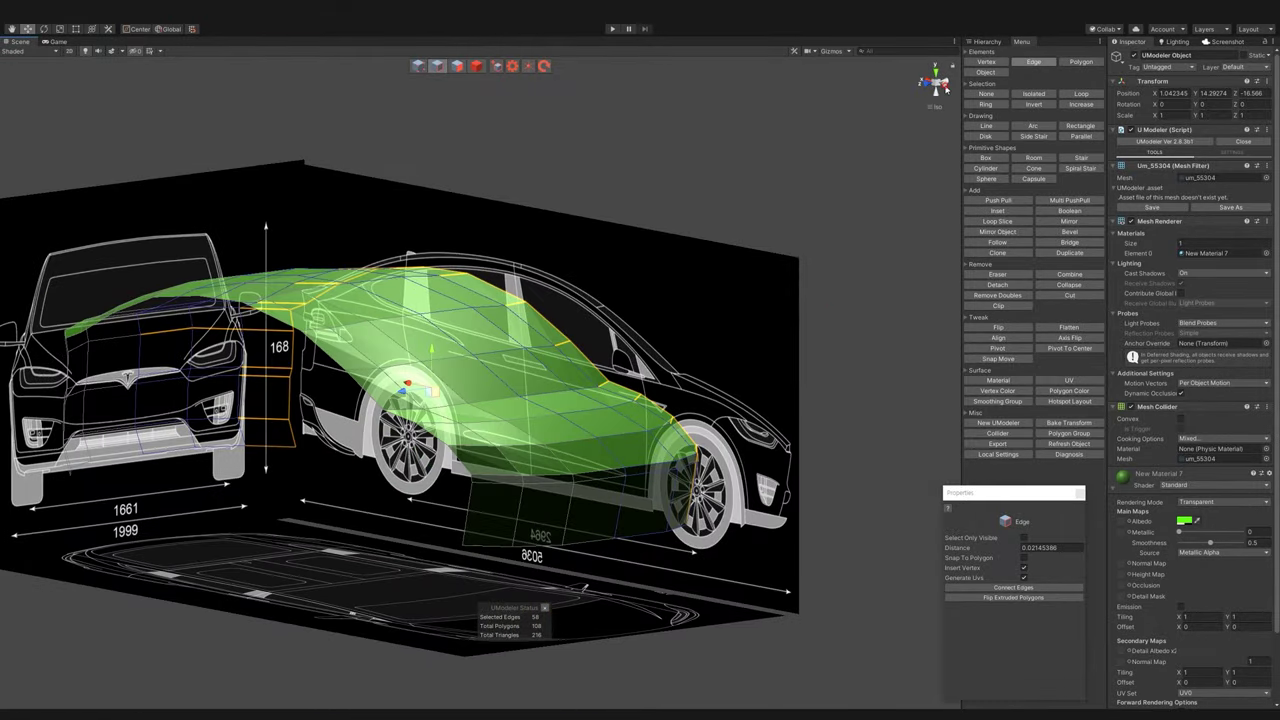
{"action": "left_click", "coordinate": [946, 88]}
{"action": "left_click_drag", "start_coordinate": [276, 175], "coordinate": [470, 616]}
{"action": "scroll", "coordinate": [514, 362], "scroll_direction": "up", "scroll_amount": 2}
{"action": "left_click_drag", "start_coordinate": [672, 612], "coordinate": [476, 358], "text": "ctrl"}
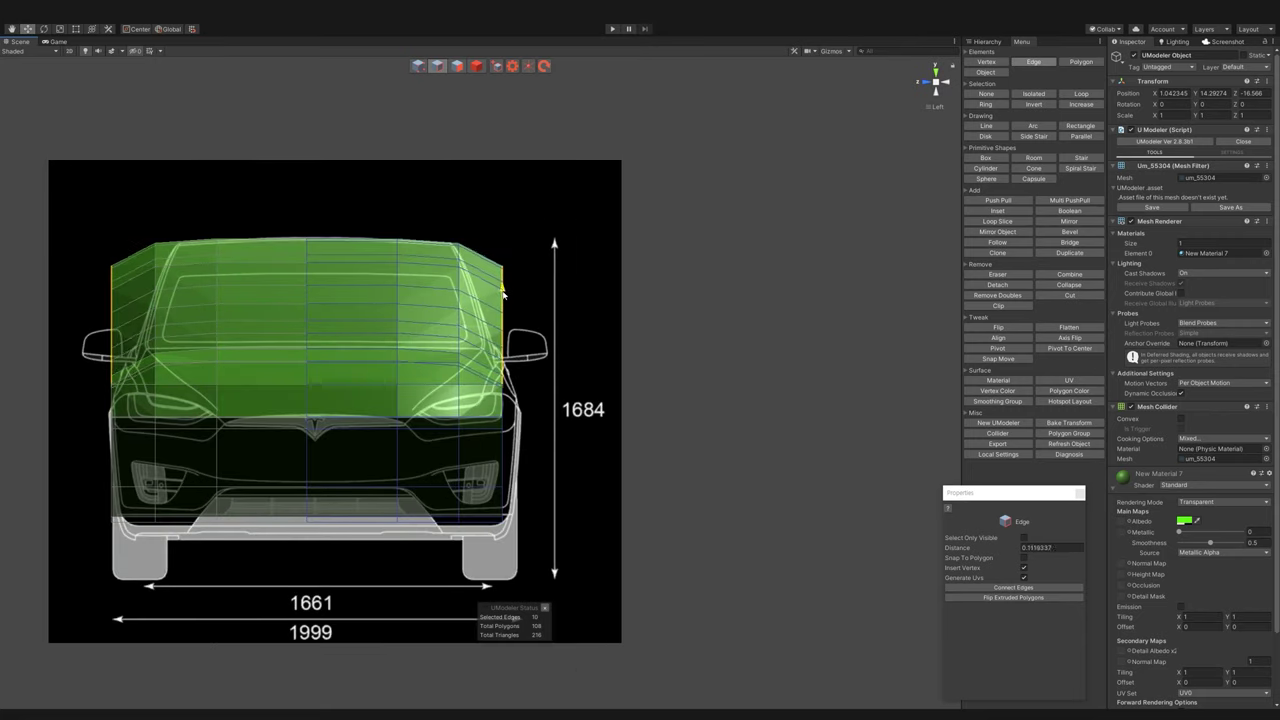
- Rotate the selected side edges slightly to taper them
{"action": "key", "text": "r"}
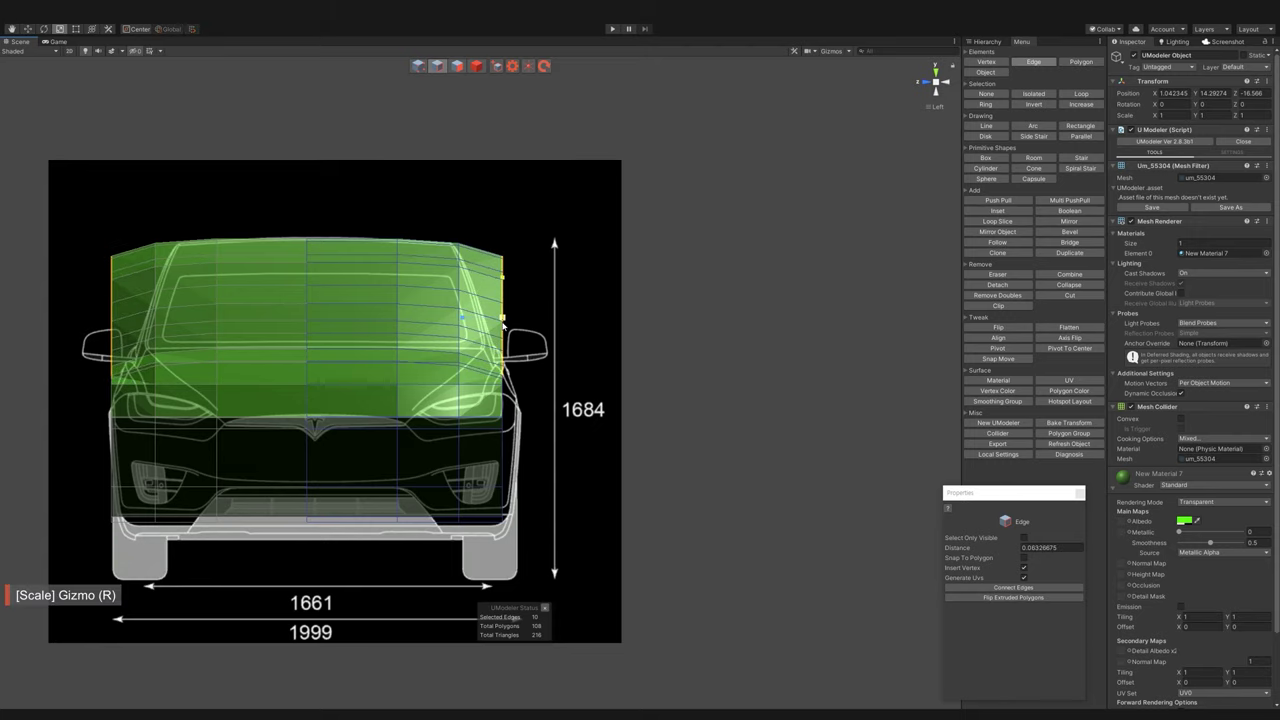
{"action": "key", "text": "e"}
{"action": "left_click_drag", "start_coordinate": [537, 292], "coordinate": [525, 280]}
{"action": "key", "text": "w"}
{"action": "mouse_move", "coordinate": [452, 321]}
{"action": "left_mouse_down", "text": "alt"}
{"action": "mouse_move", "coordinate": [584, 351]}
{"action": "mouse_move", "coordinate": [938, 583]}
{"action": "left_mouse_up", "text": "alt"}
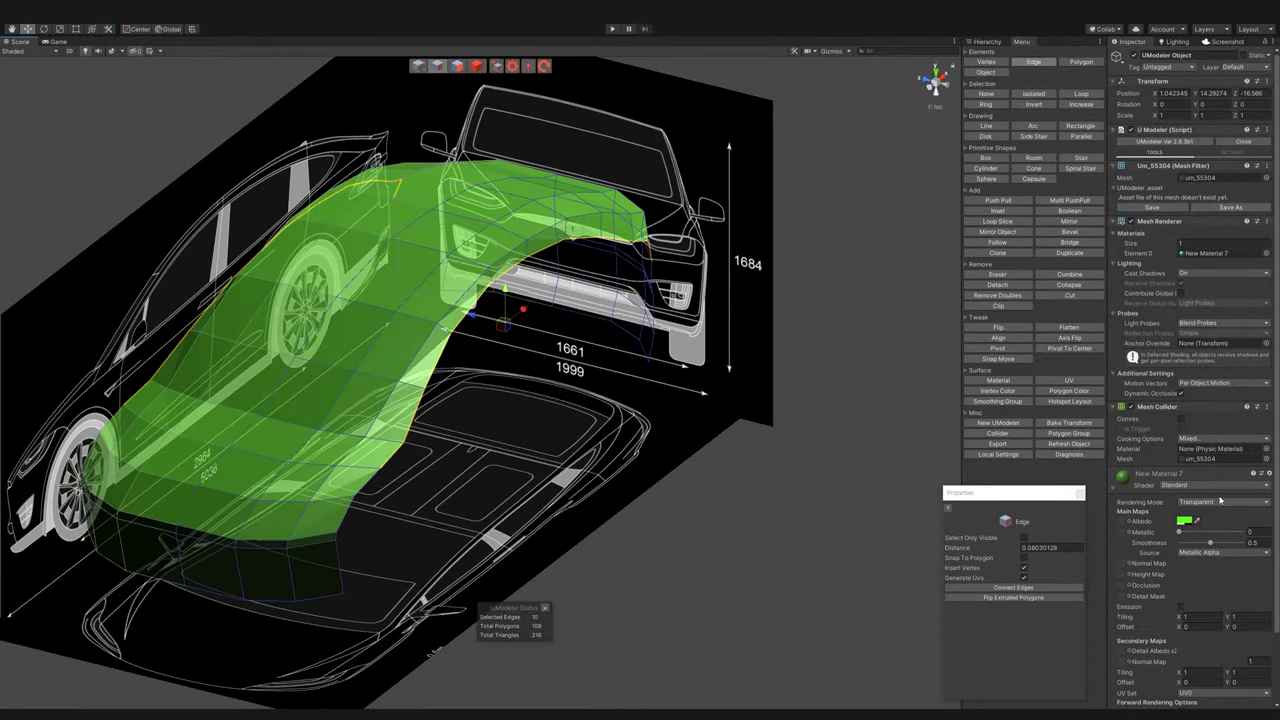
- Change New Material 7's Rendering Mode from Transparent back to Opaque
{"action": "left_click", "coordinate": [1219, 501]}
{"action": "left_click", "coordinate": [1200, 513]}
{"action": "mouse_move", "coordinate": [520, 300]}
{"action": "left_mouse_down", "text": "alt"}
{"action": "mouse_move", "coordinate": [646, 283]}
{"action": "mouse_move", "coordinate": [399, 370]}
{"action": "mouse_move", "coordinate": [437, 395]}
{"action": "mouse_move", "coordinate": [709, 374]}
{"action": "mouse_move", "coordinate": [666, 362]}
{"action": "mouse_move", "coordinate": [737, 236]}
{"action": "mouse_move", "coordinate": [850, 160]}
{"action": "left_mouse_up", "text": "alt"}
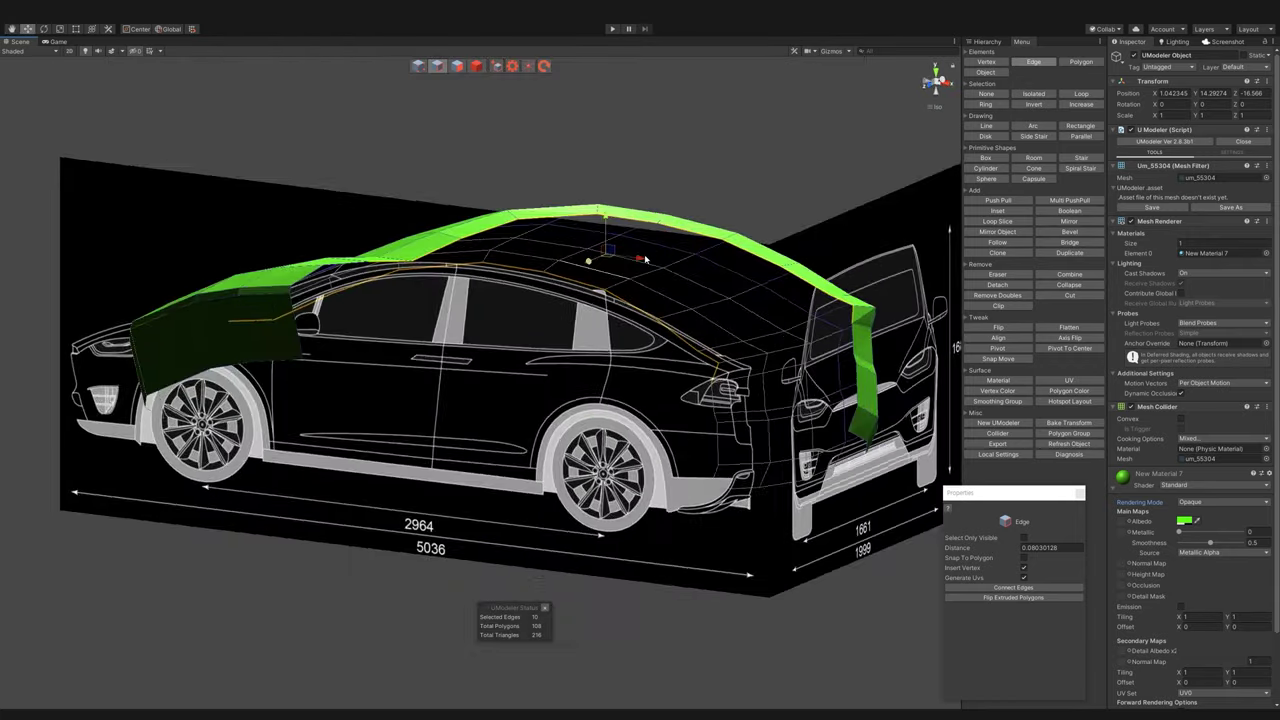
- Frame the selection and move the front bumper's lower edge up and forward
{"action": "key", "text": "f"}
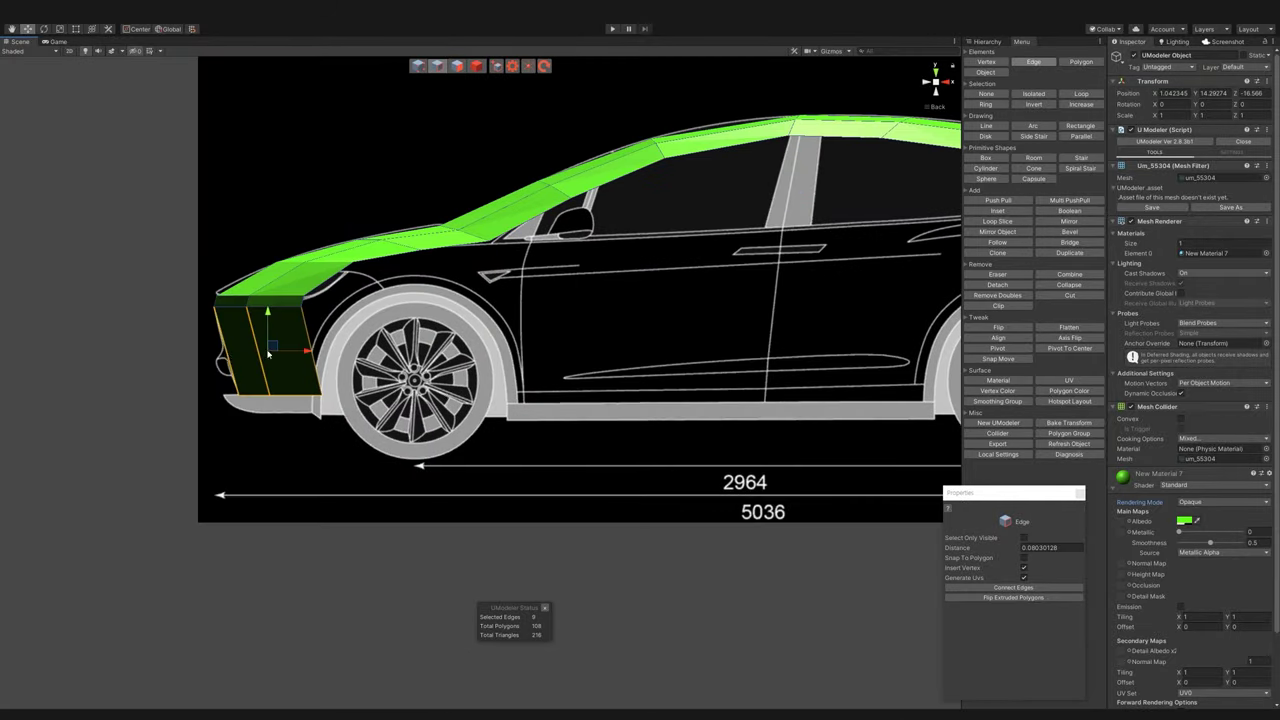
{"action": "mouse_move", "coordinate": [288, 393]}
{"action": "left_mouse_down"}
{"action": "mouse_move", "coordinate": [278, 373]}
{"action": "mouse_move", "coordinate": [289, 406]}
{"action": "left_mouse_up"}
{"action": "middle_click_drag", "start_coordinate": [388, 382], "coordinate": [204, 380]}
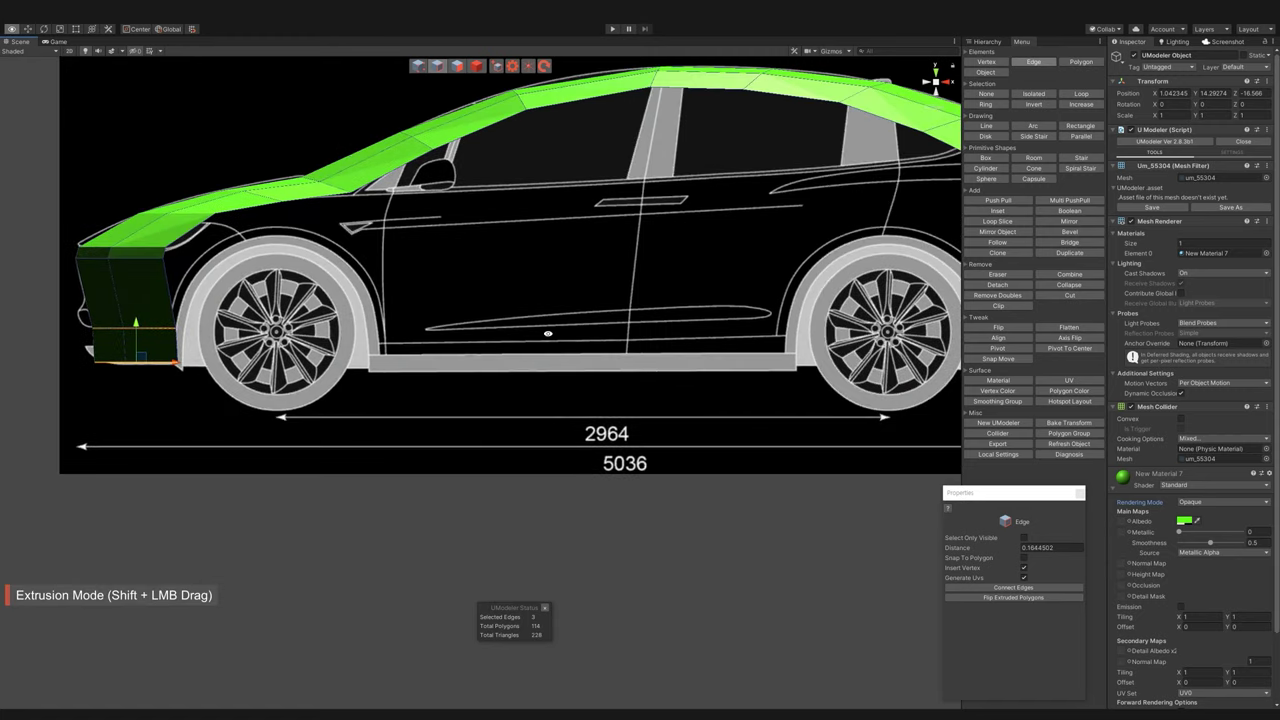
{"action": "scroll", "coordinate": [366, 300], "scroll_direction": "down", "scroll_amount": 2}
{"action": "middle_click_drag", "start_coordinate": [823, 352], "coordinate": [656, 352]}
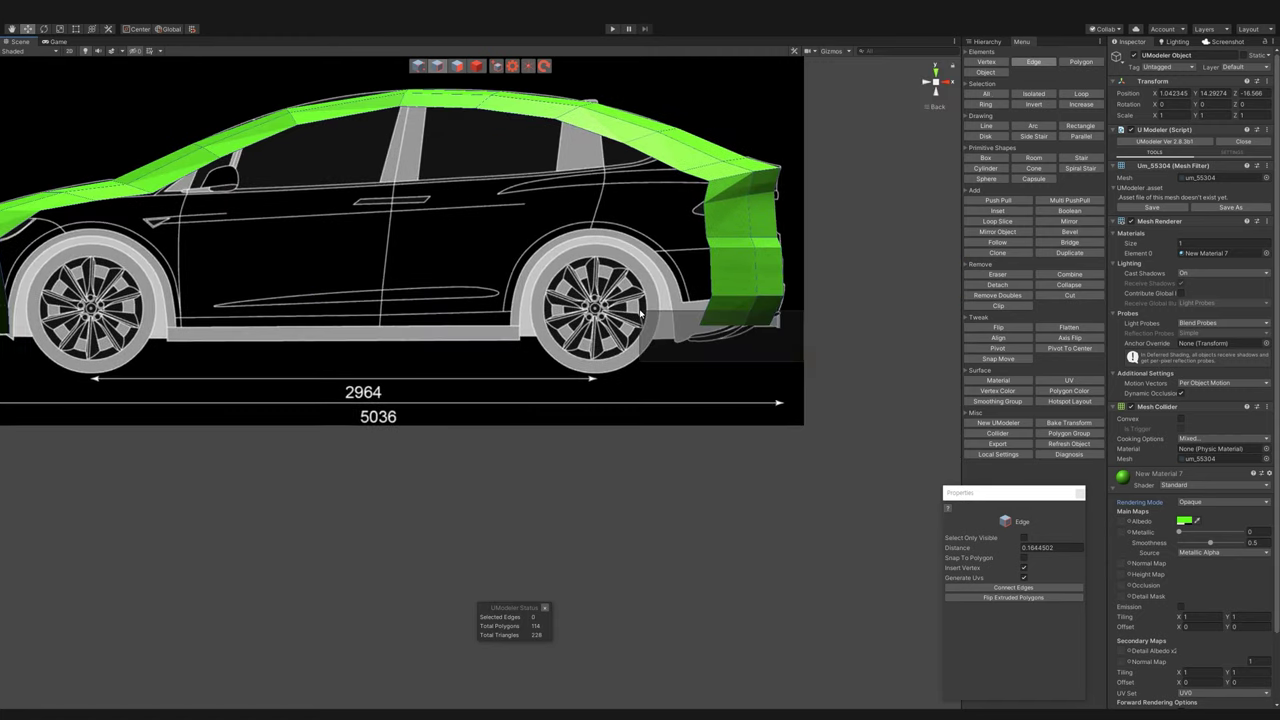
- Extrude a new face forward from the rear bumper's side edge toward the rear wheel
{"action": "left_click", "coordinate": [781, 323]}
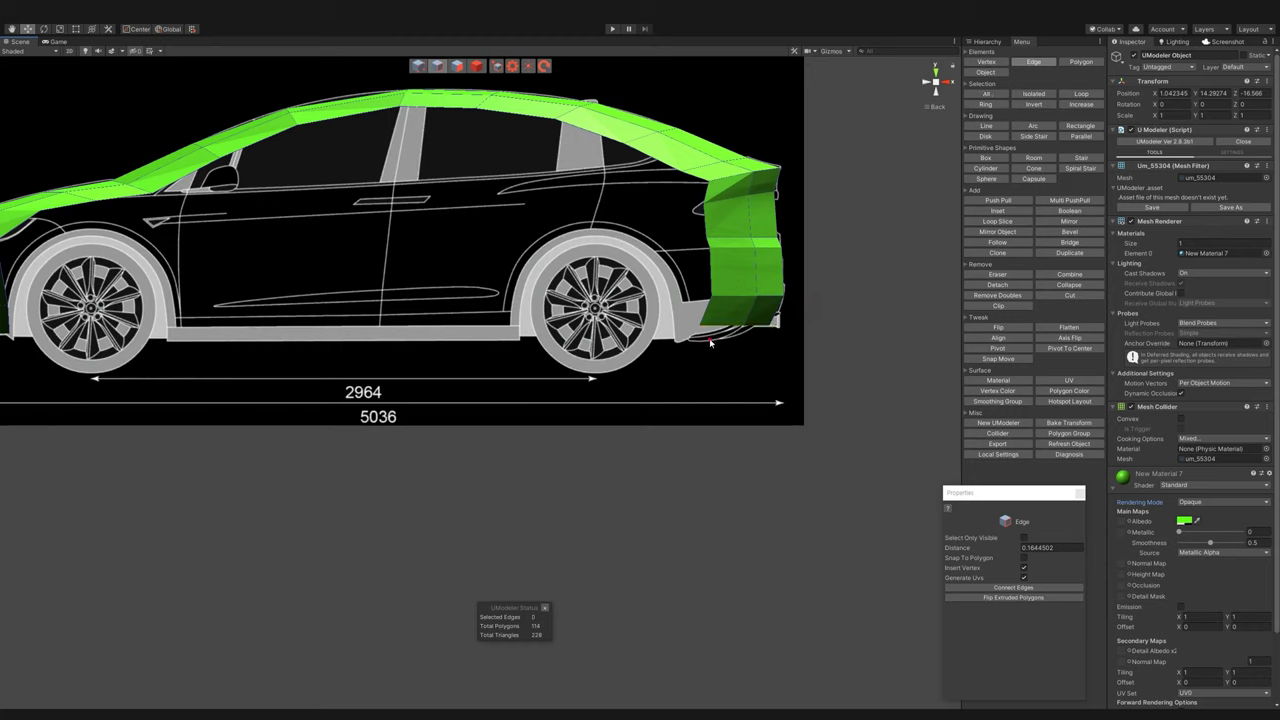
{"action": "scroll", "coordinate": [705, 338], "scroll_direction": "up", "scroll_amount": 2}
{"action": "left_click", "coordinate": [756, 242]}
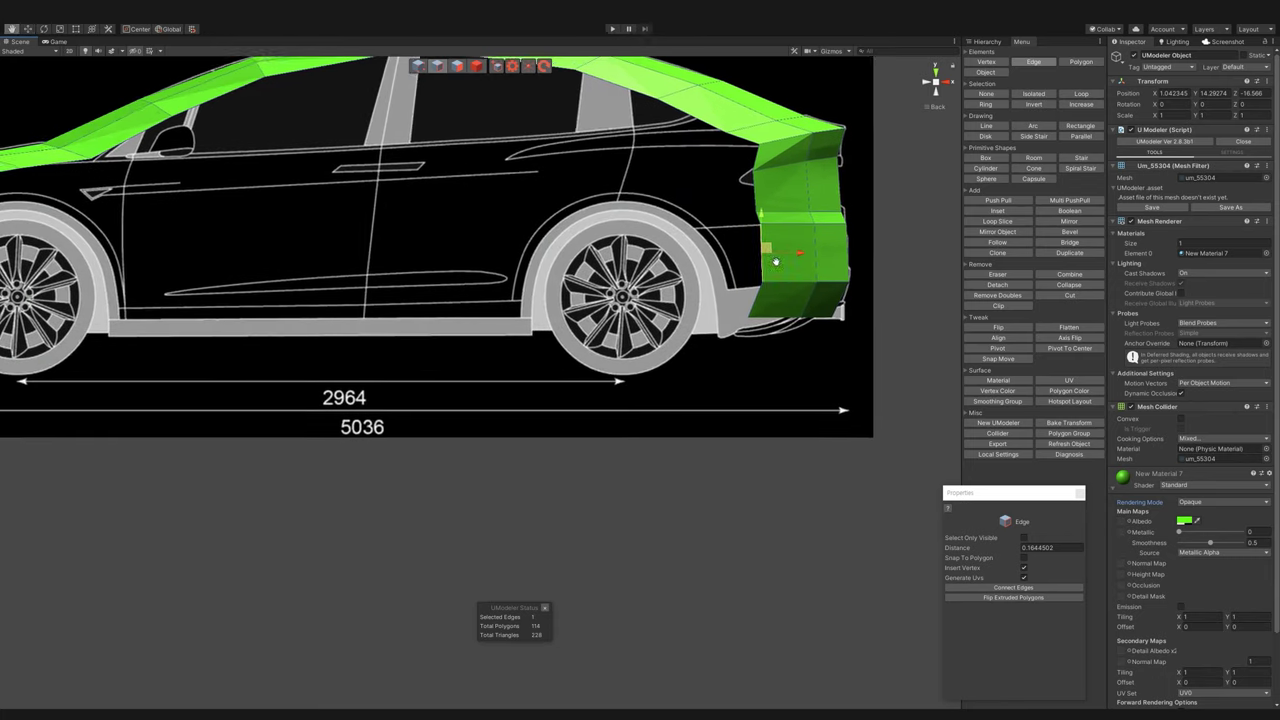
{"action": "scroll", "coordinate": [756, 242], "scroll_direction": "up", "scroll_amount": 1}
{"action": "left_click_drag", "start_coordinate": [775, 290], "coordinate": [730, 290], "text": "shift"}
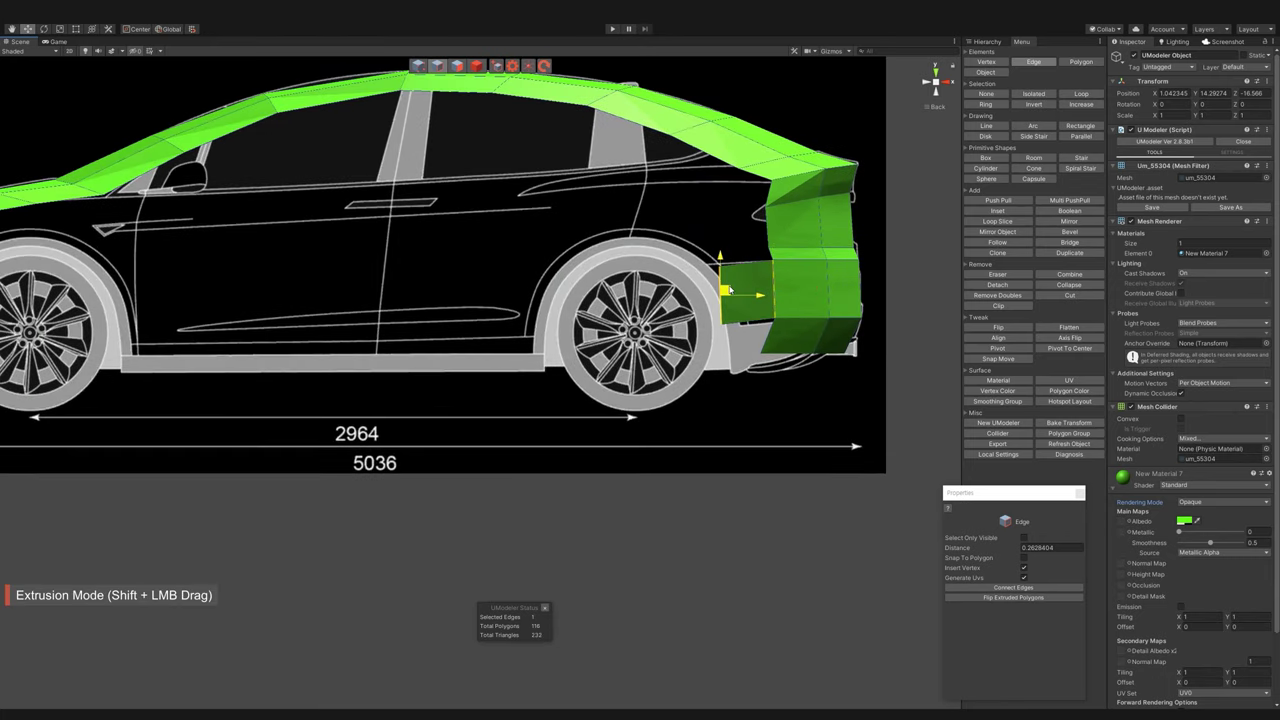
{"action": "scroll", "coordinate": [730, 289], "scroll_direction": "up", "scroll_amount": 2}
{"action": "key", "text": "1"}
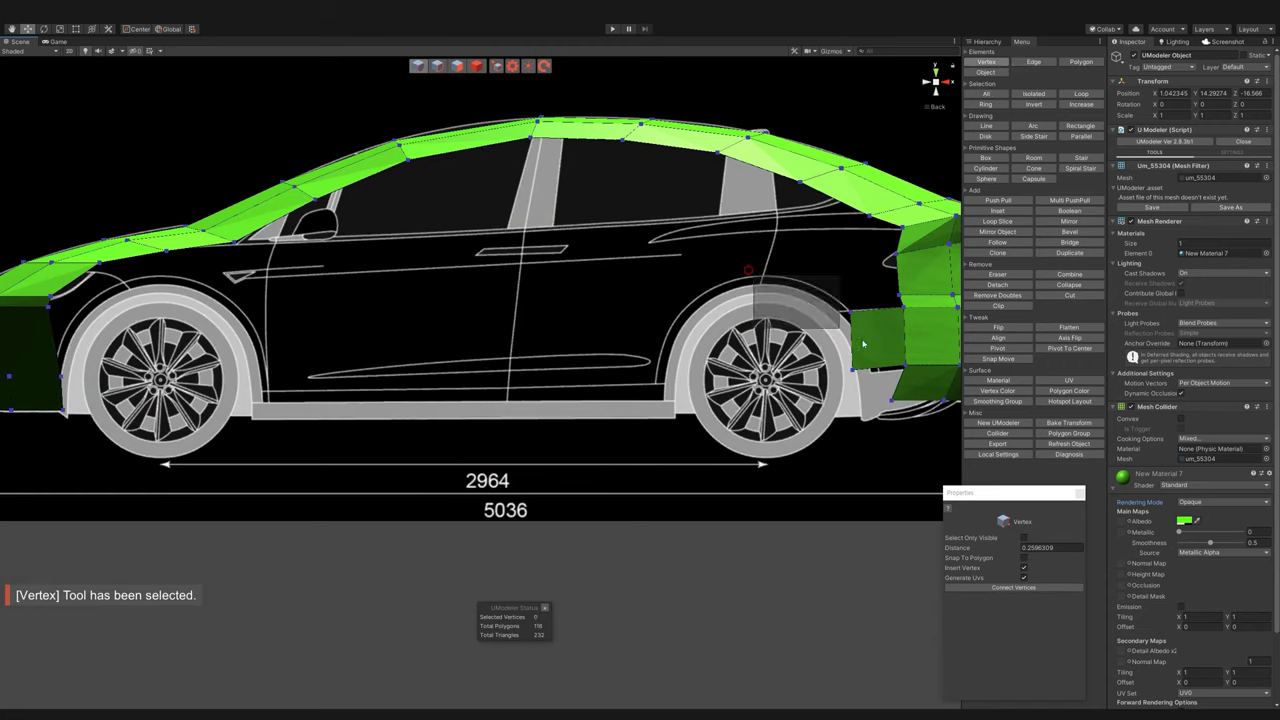
{"action": "left_click", "coordinate": [875, 374]}
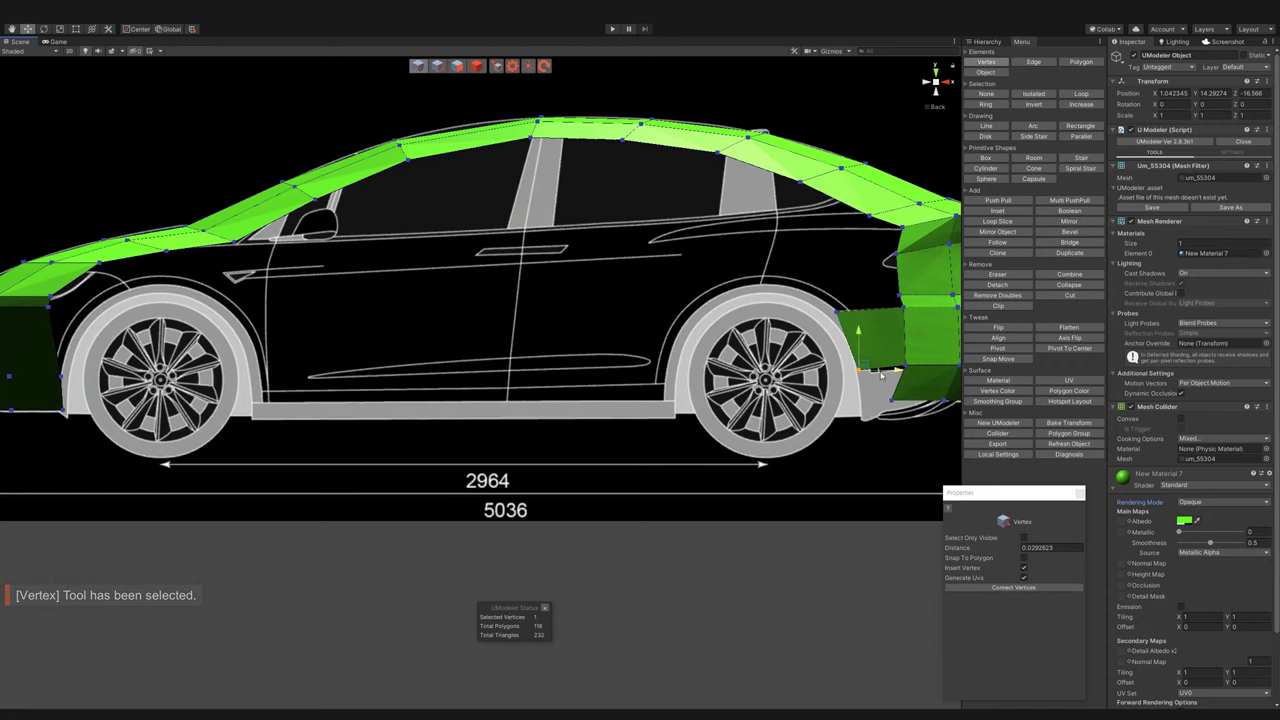
{"action": "middle_click_drag", "start_coordinate": [160, 258], "coordinate": [288, 253]}
{"action": "key", "text": "2"}
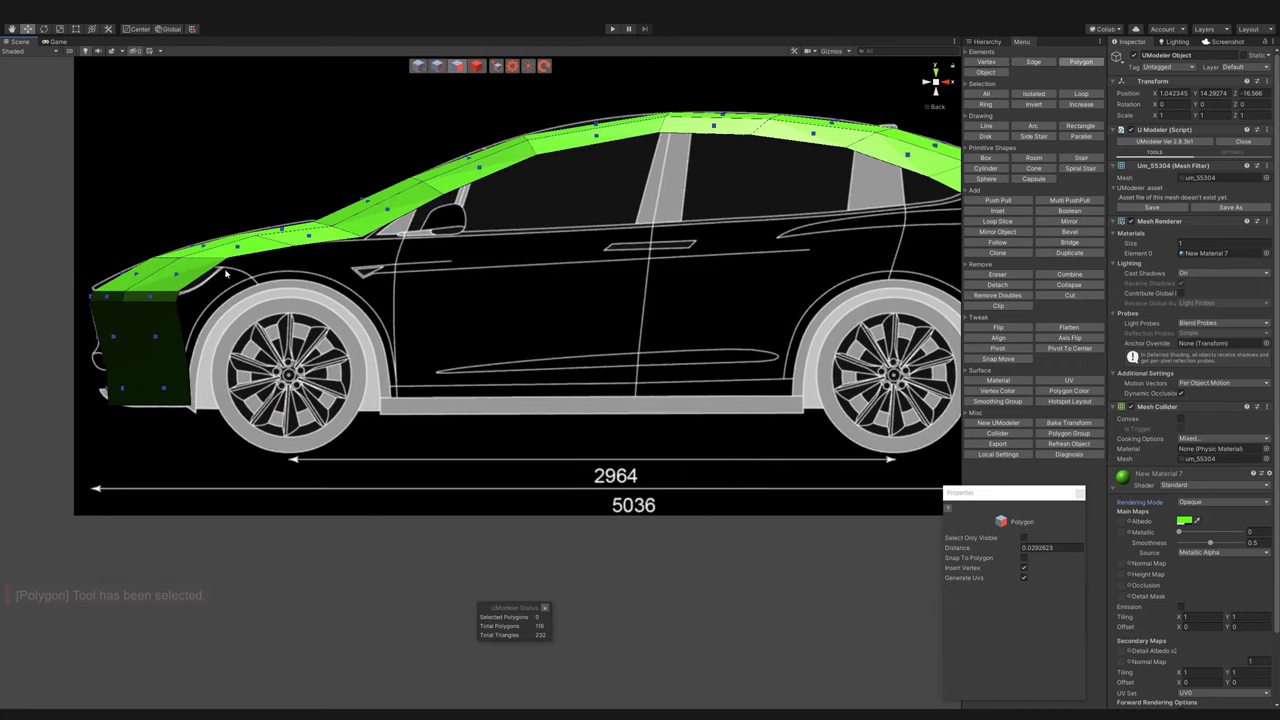
{"action": "middle_click_drag", "start_coordinate": [233, 60], "coordinate": [443, 60]}
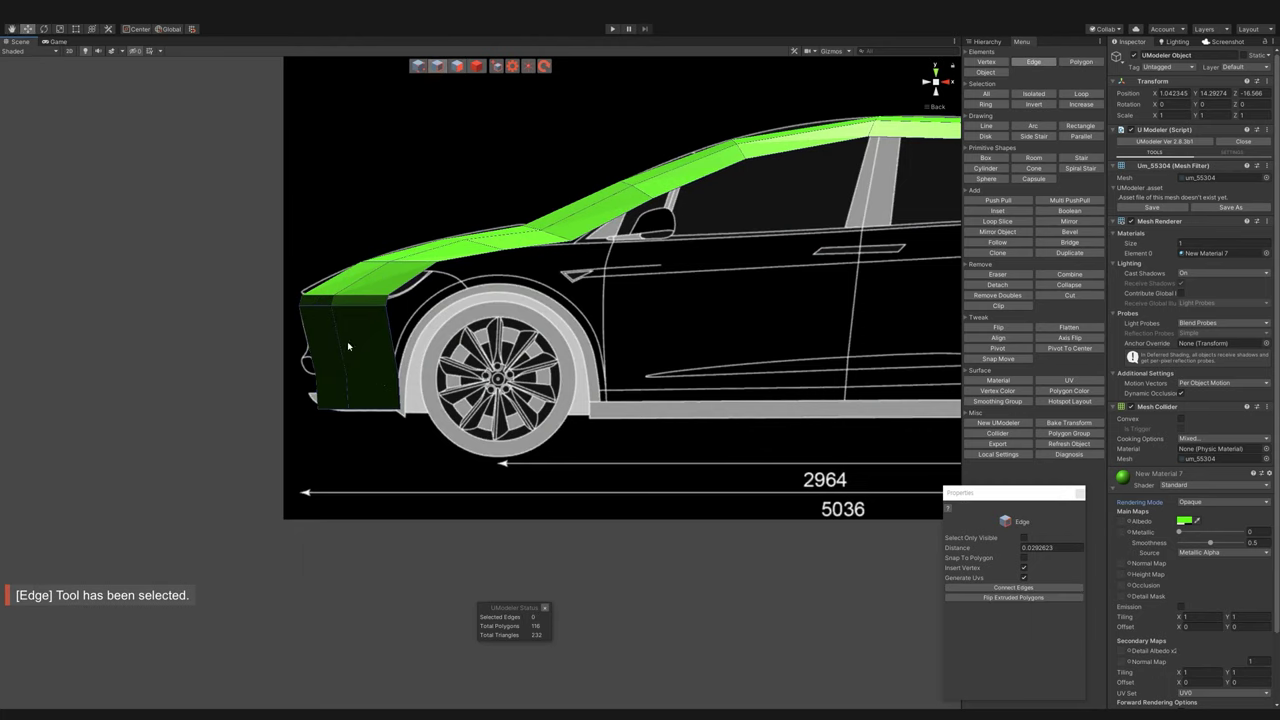
- Extrude two lower front fender edges downward into a new face
{"action": "scroll", "coordinate": [481, 305], "scroll_direction": "up", "scroll_amount": 3}
{"action": "left_click", "coordinate": [491, 251]}
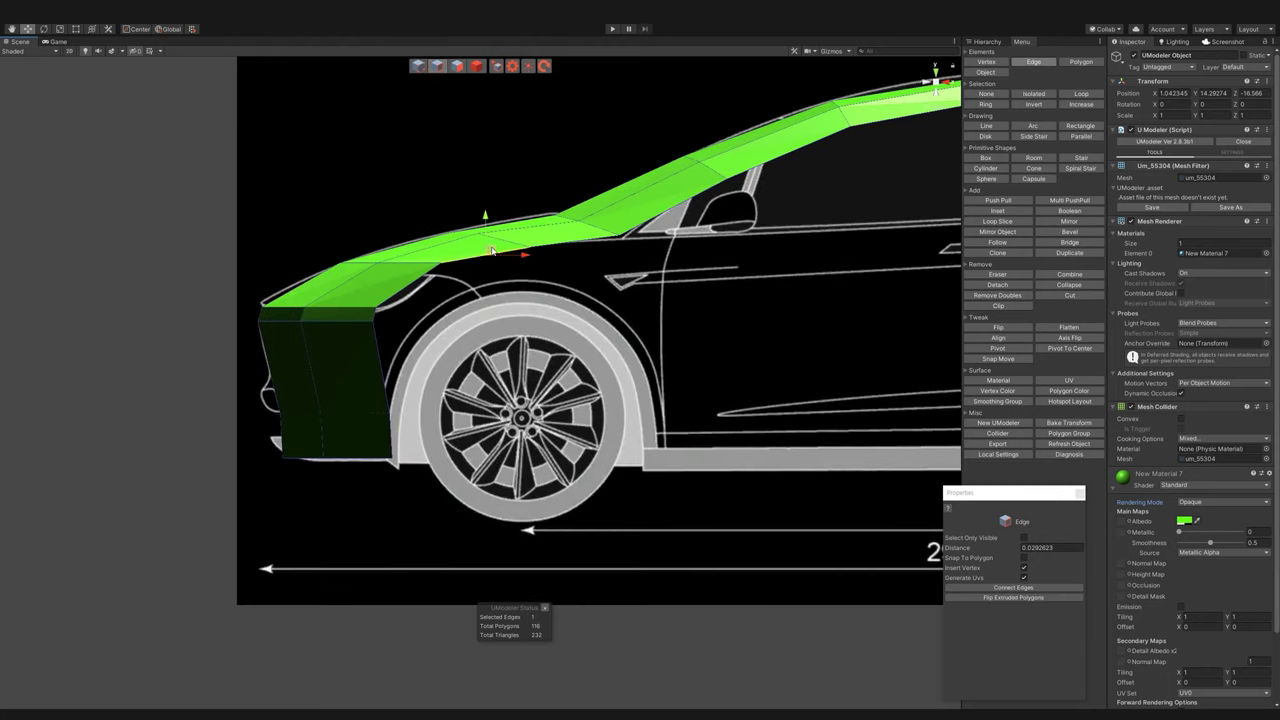
{"action": "left_click_drag", "start_coordinate": [495, 251], "coordinate": [500, 295], "text": "shift"}
{"action": "key", "text": "ctrl+z"}
{"action": "left_click", "coordinate": [531, 222], "text": "shift"}
{"action": "left_click_drag", "start_coordinate": [532, 223], "coordinate": [533, 255], "text": "shift"}
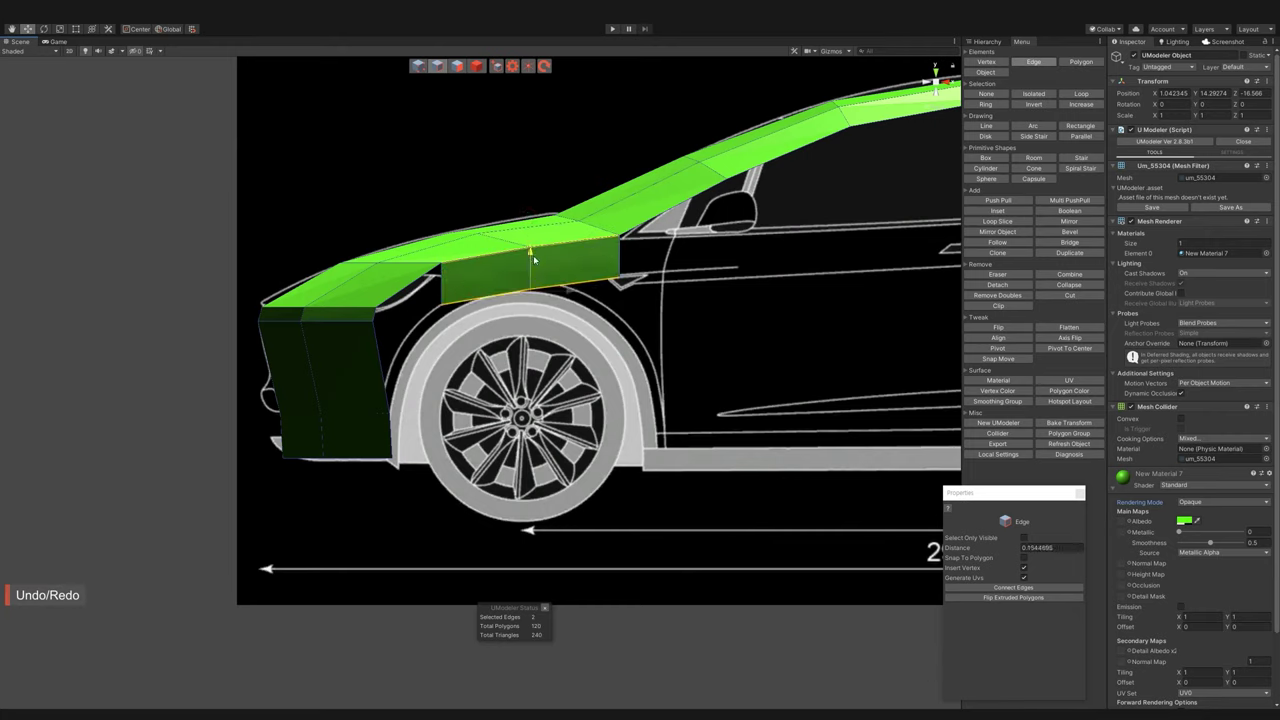
{"action": "left_click", "coordinate": [418, 66]}
{"action": "left_click", "coordinate": [607, 304]}
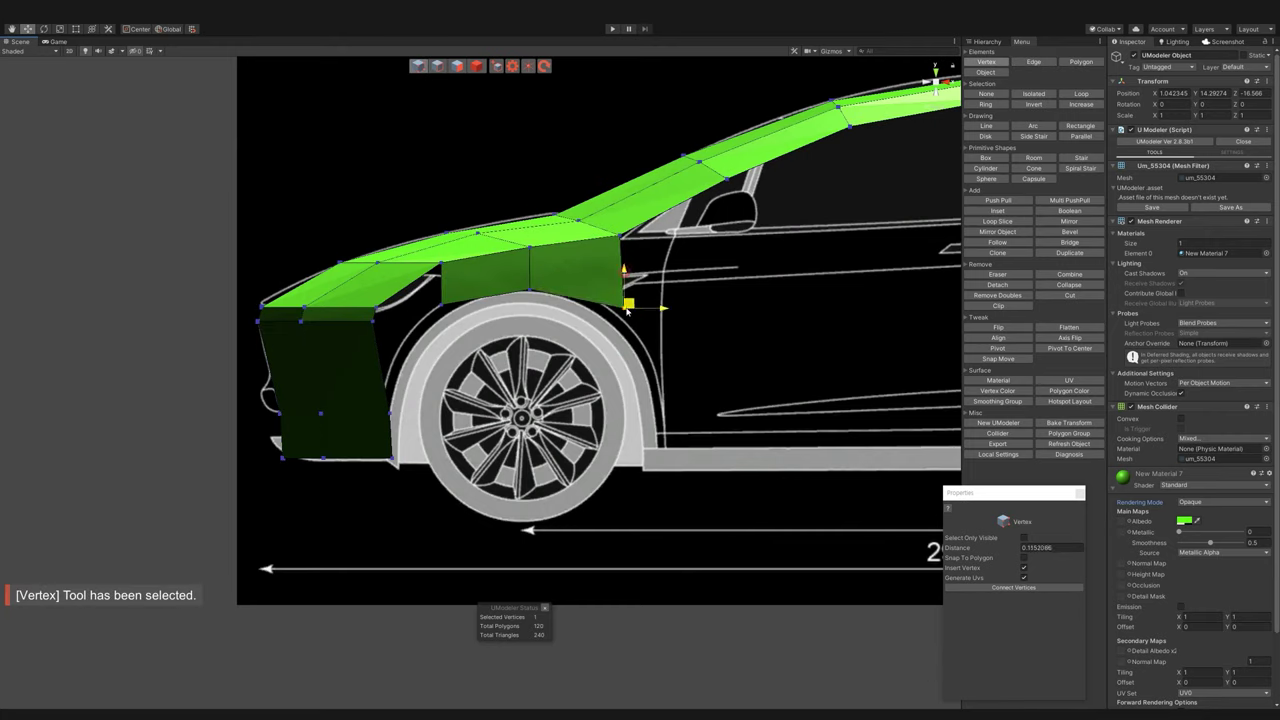
{"action": "left_click", "coordinate": [445, 305]}
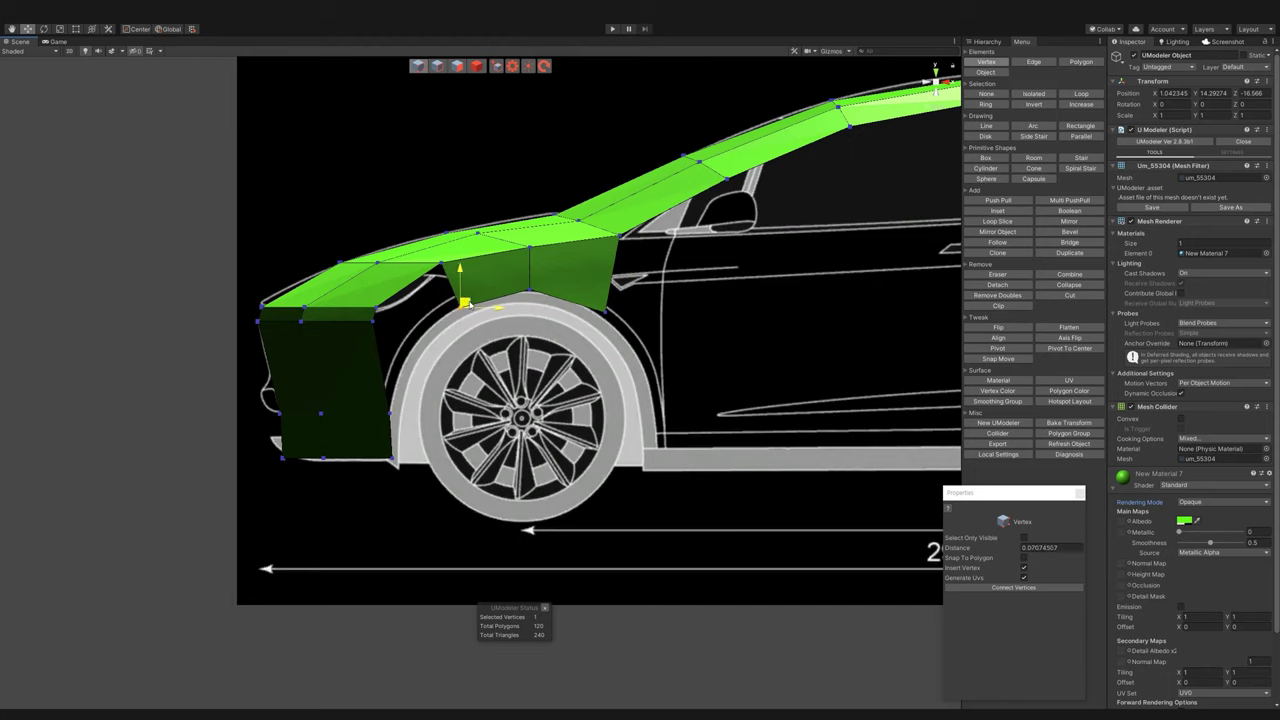
{"action": "scroll", "coordinate": [393, 333], "scroll_direction": "up", "scroll_amount": 2}
{"action": "middle_click_drag", "start_coordinate": [393, 333], "coordinate": [550, 312]}
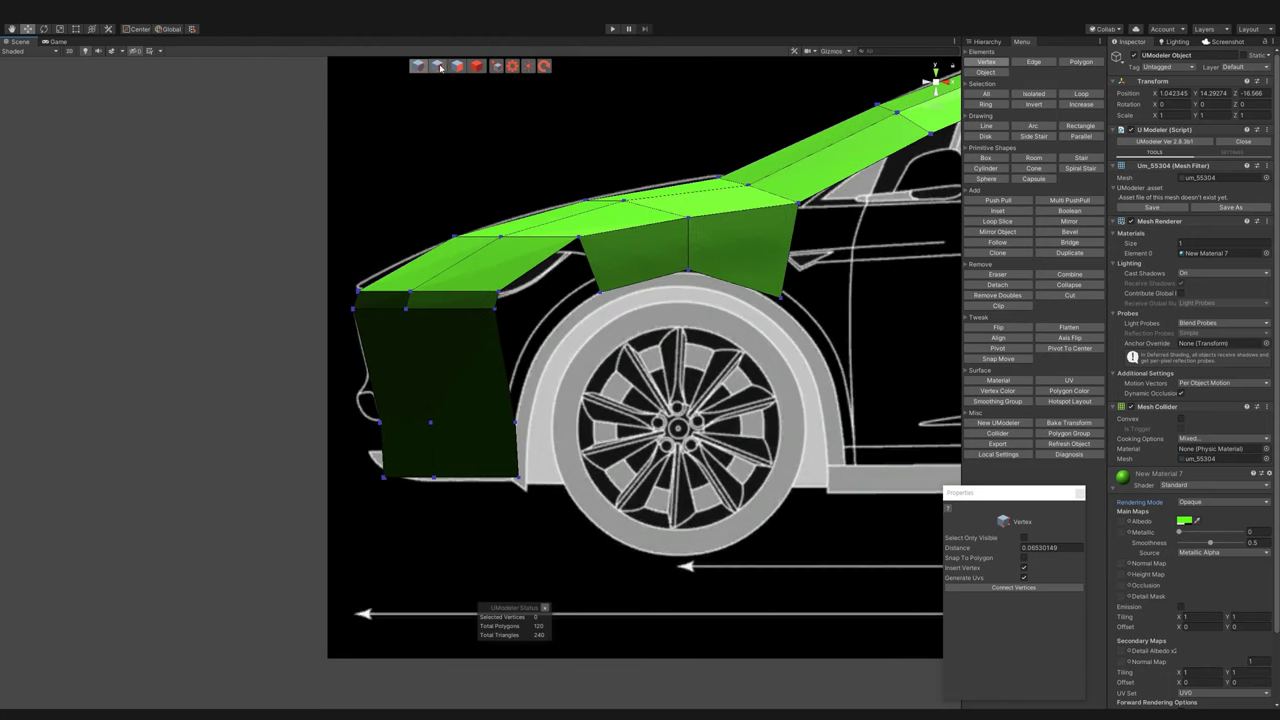
- Extrude and bridge a face down the front wheel arch, then slide its vertices along the arch
{"action": "left_click", "coordinate": [440, 66]}
{"action": "left_click_drag", "start_coordinate": [507, 303], "coordinate": [549, 325], "text": "shift"}
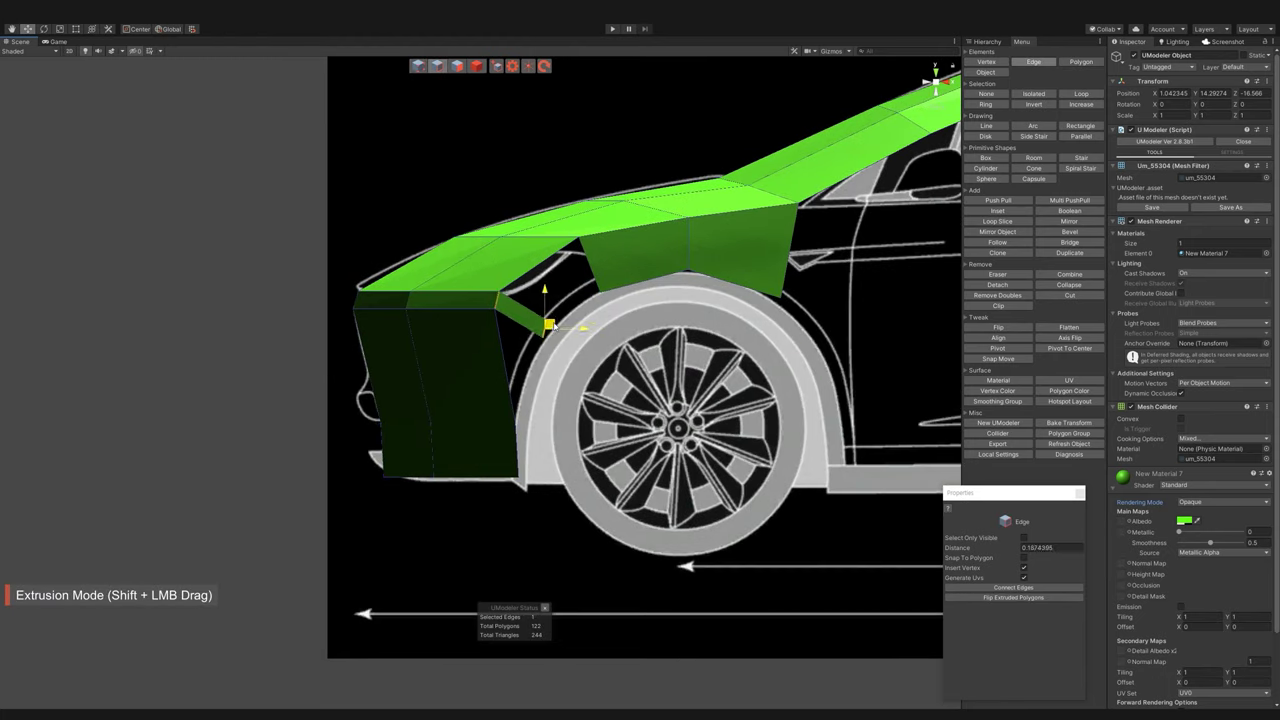
{"action": "left_click", "coordinate": [552, 272], "text": "shift"}
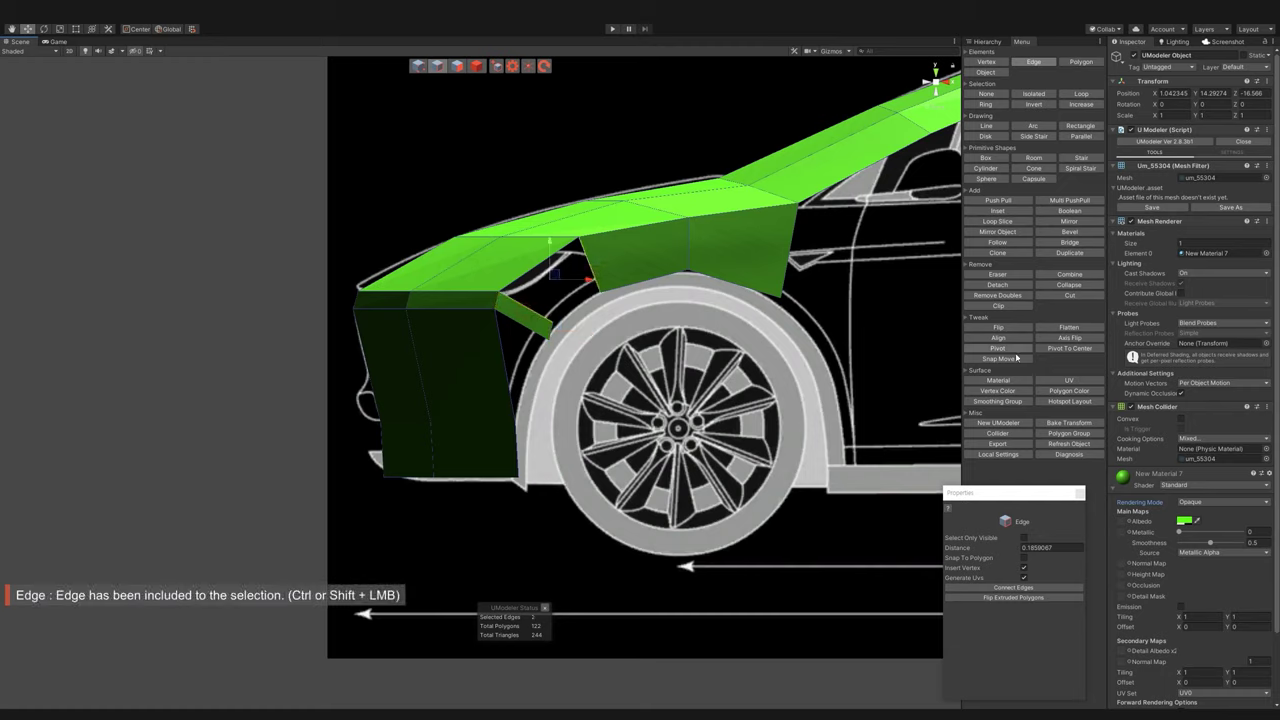
{"action": "left_click", "coordinate": [1069, 242]}
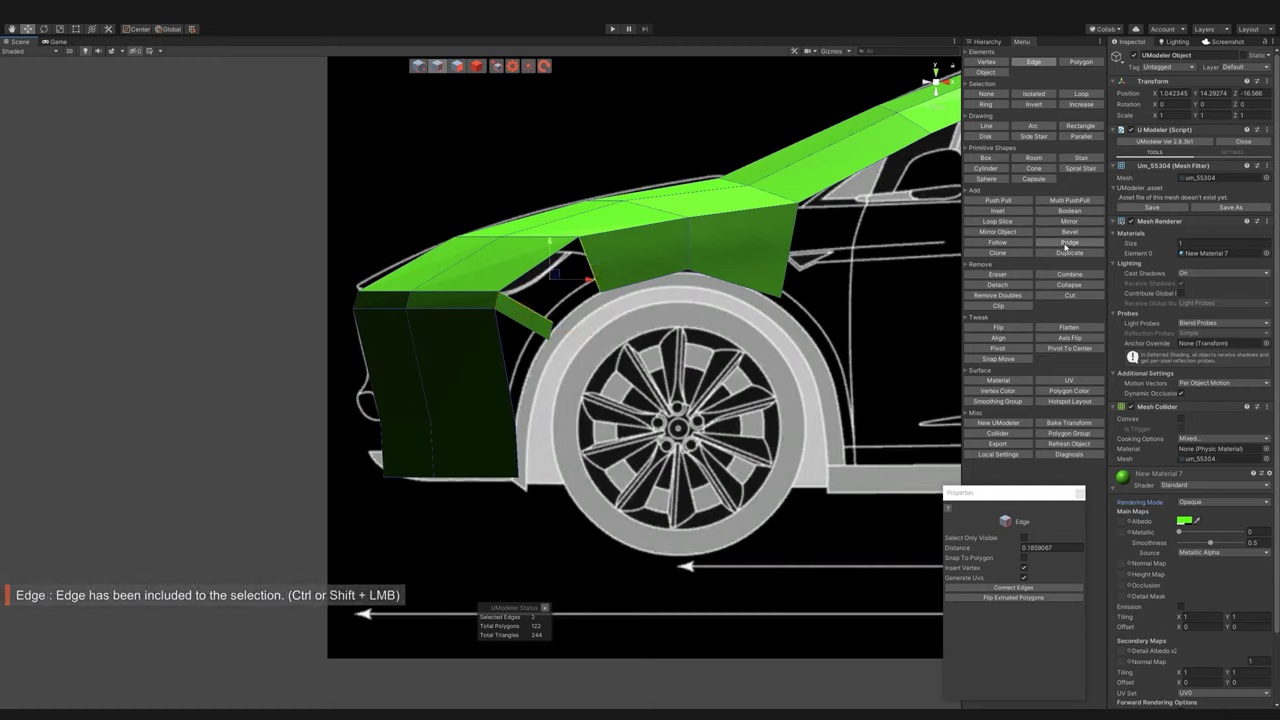
{"action": "key", "text": "1"}
{"action": "left_click", "coordinate": [548, 340]}
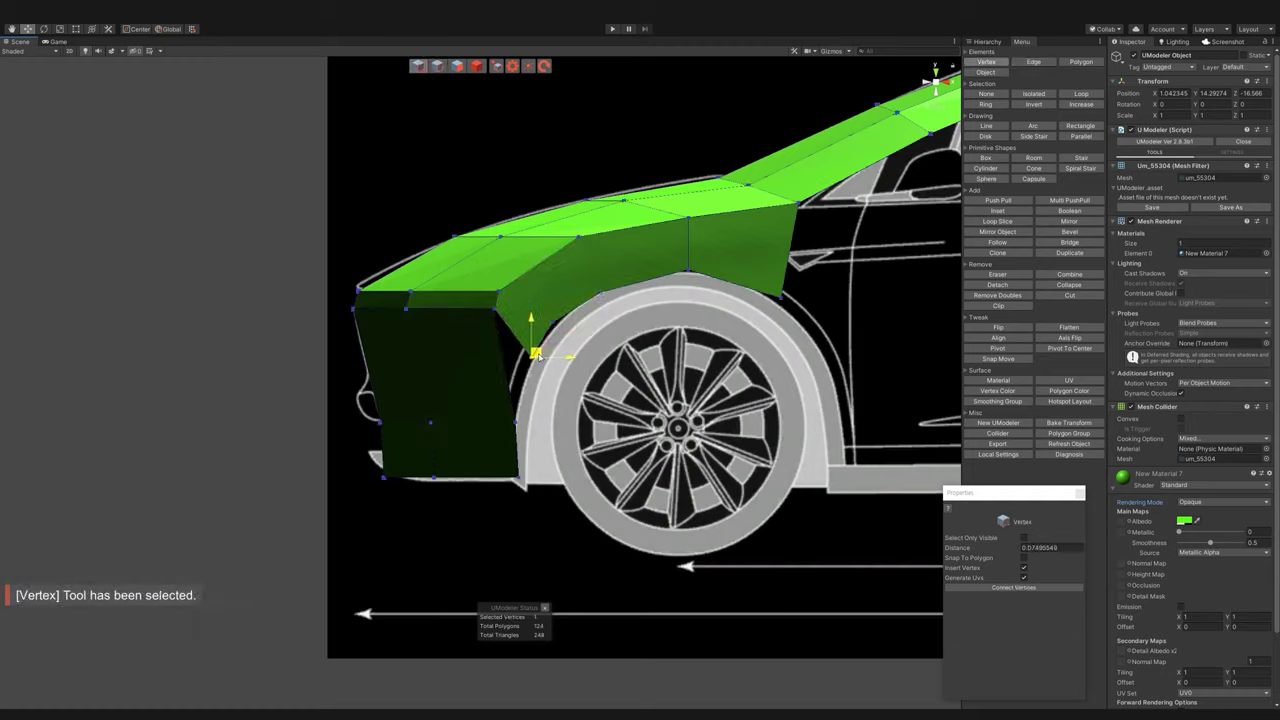
{"action": "left_click_drag", "start_coordinate": [561, 318], "coordinate": [571, 380]}
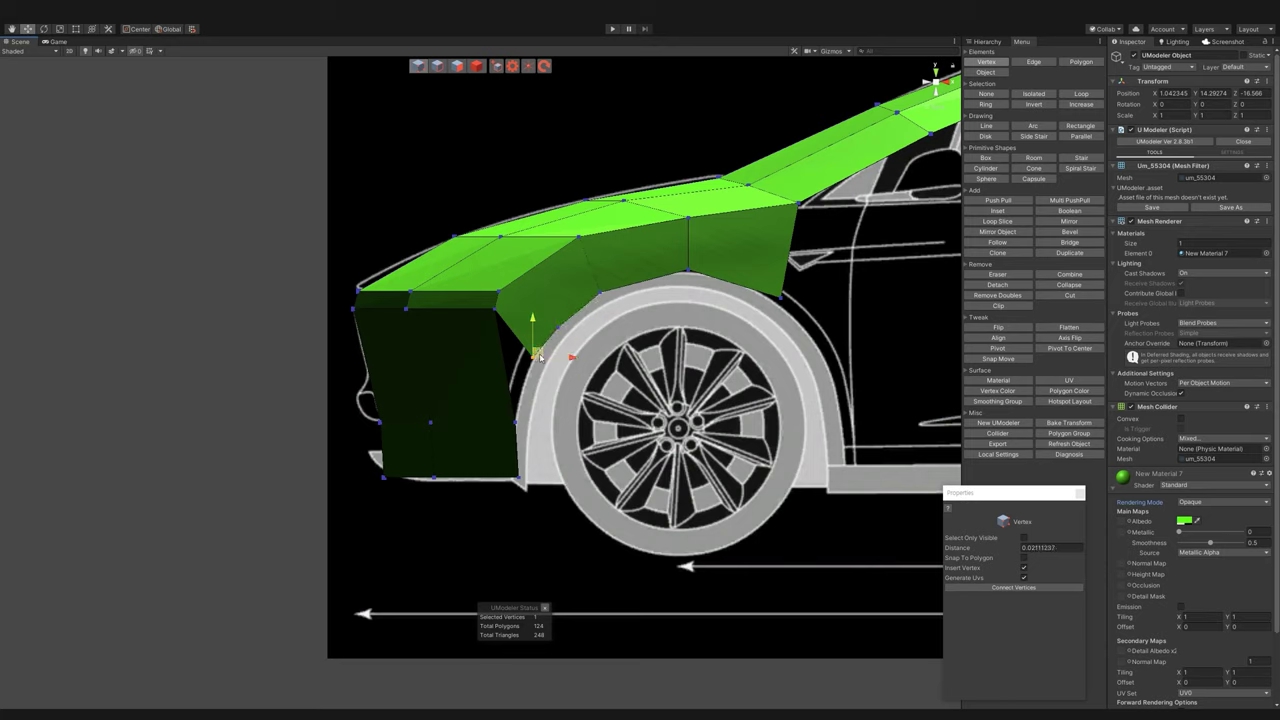
{"action": "left_click_drag", "start_coordinate": [527, 421], "coordinate": [505, 425]}
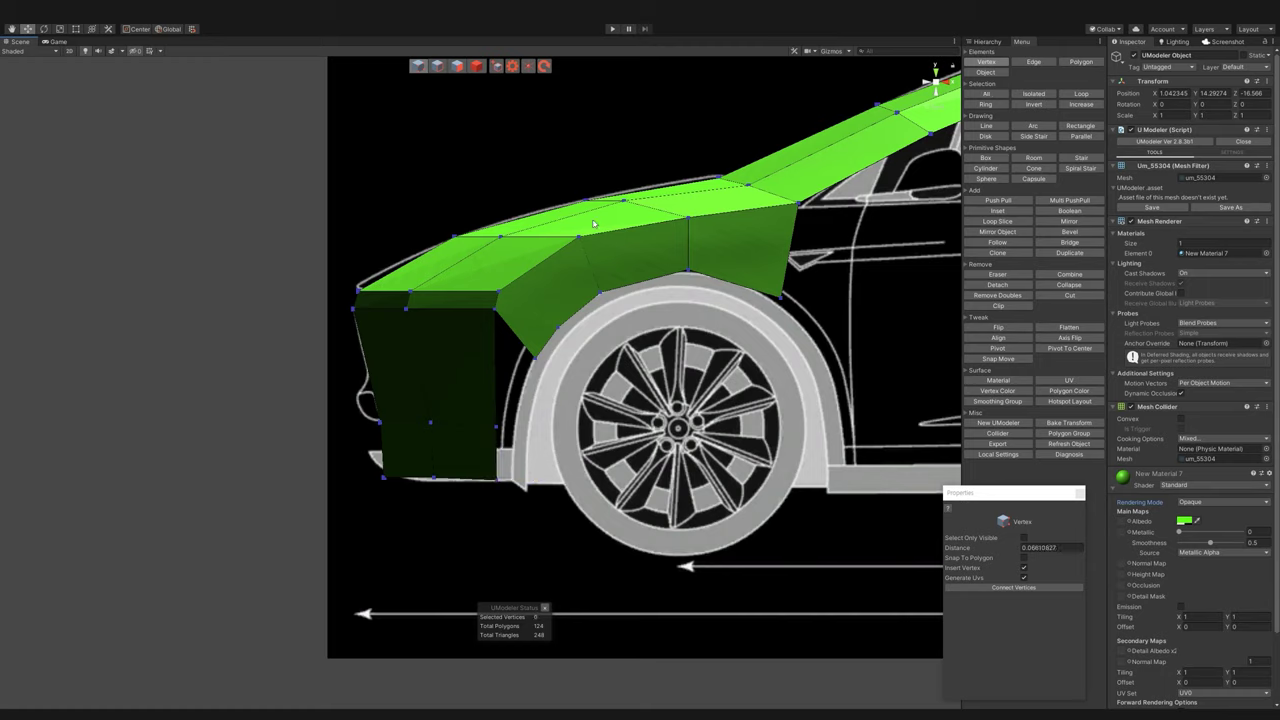
- Extrude the arch face's lower edge toward the bumper bottom and merge two of its vertices
{"action": "key", "text": "2"}
{"action": "left_click", "coordinate": [498, 383], "text": "shift"}
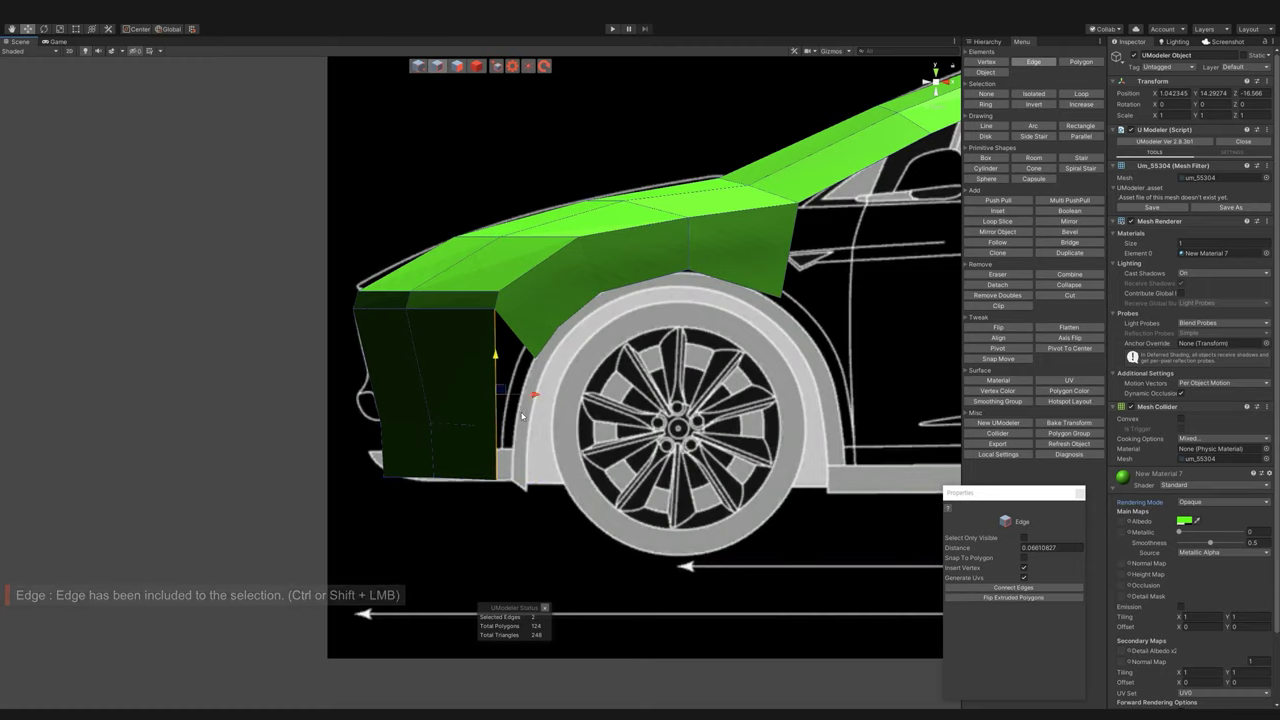
{"action": "left_click_drag", "start_coordinate": [500, 400], "coordinate": [533, 403], "text": "shift"}
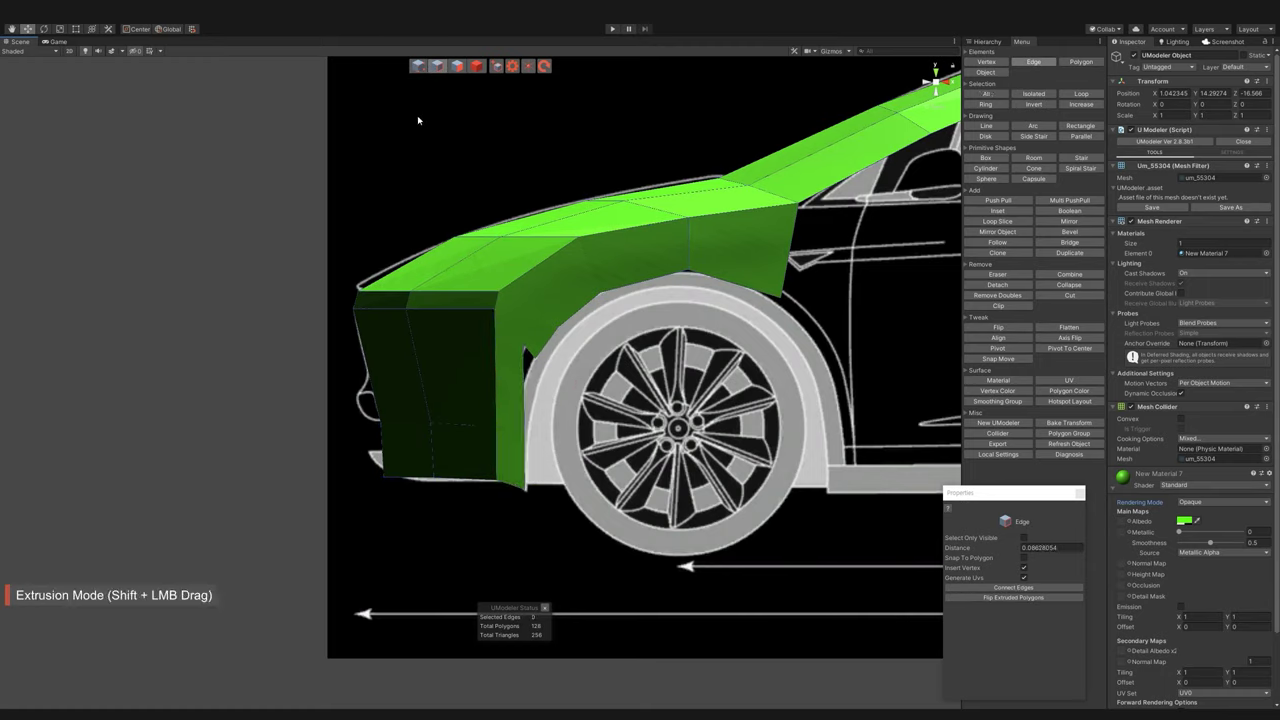
{"action": "key", "text": "1"}
{"action": "left_click", "coordinate": [527, 297]}
{"action": "left_click", "coordinate": [527, 352], "text": "shift"}
{"action": "left_click", "coordinate": [1074, 279]}
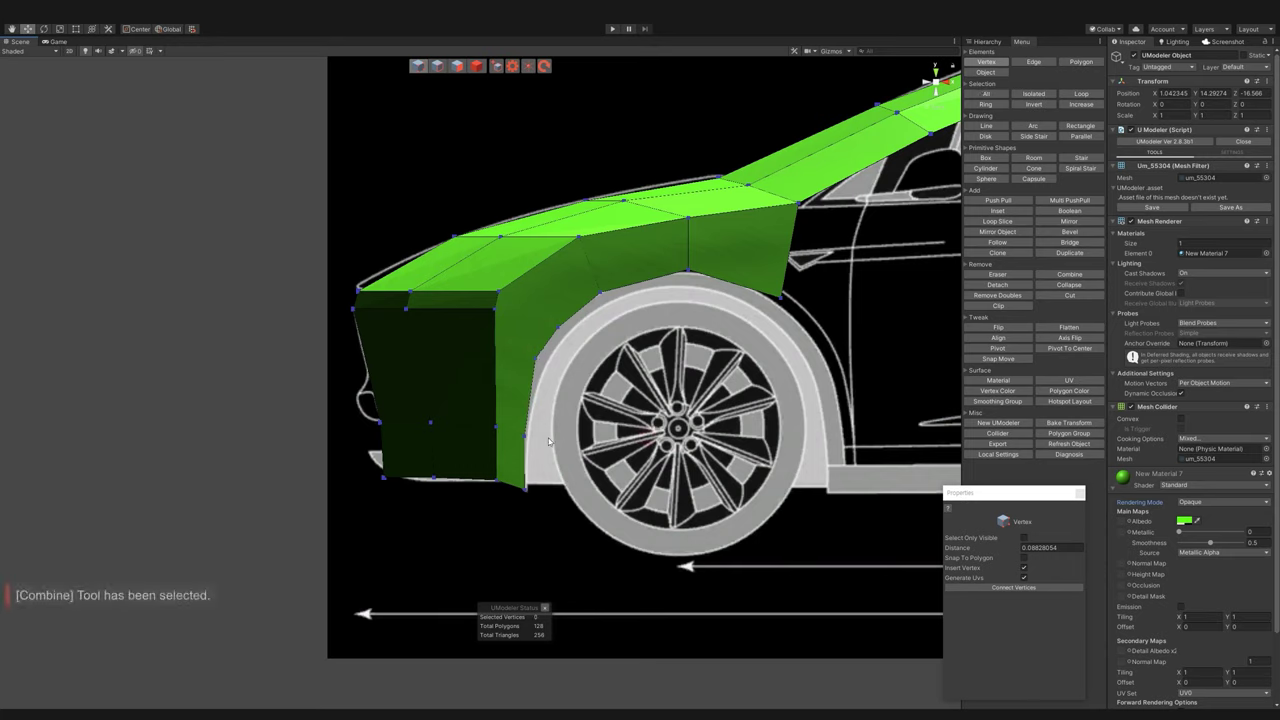
{"action": "left_click", "coordinate": [528, 485]}
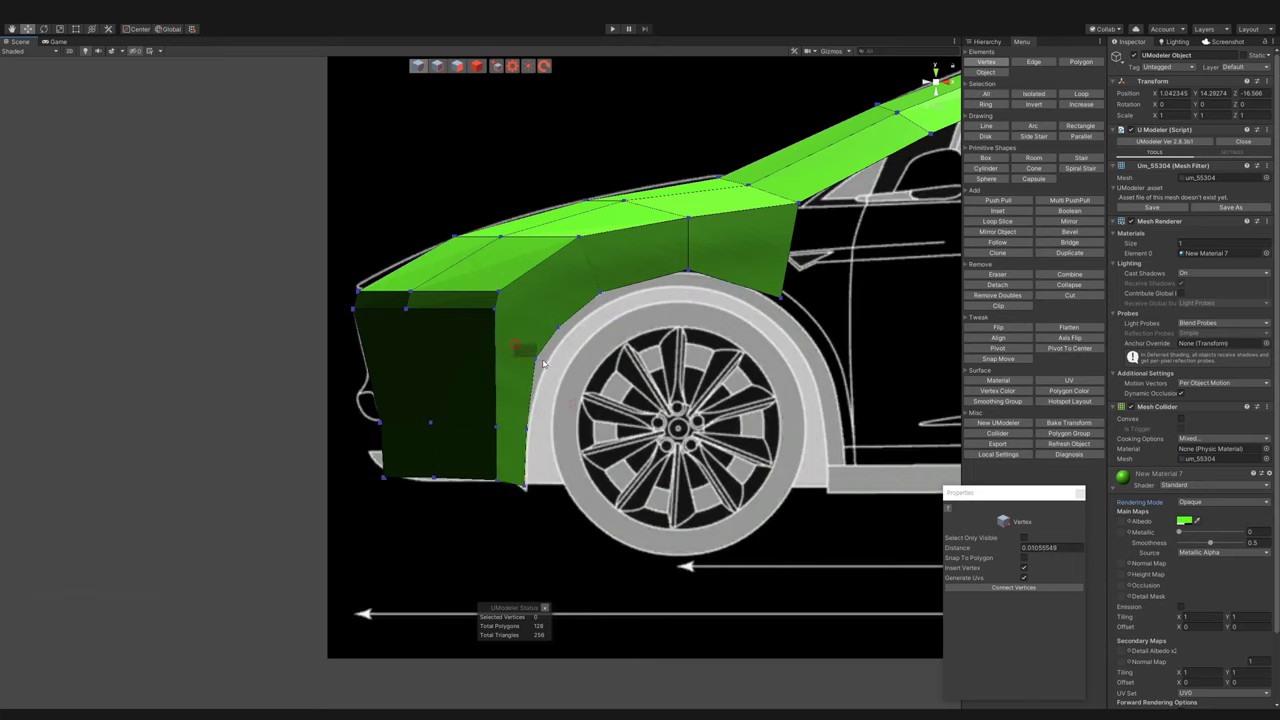
{"action": "left_click_drag", "start_coordinate": [546, 350], "coordinate": [566, 343]}
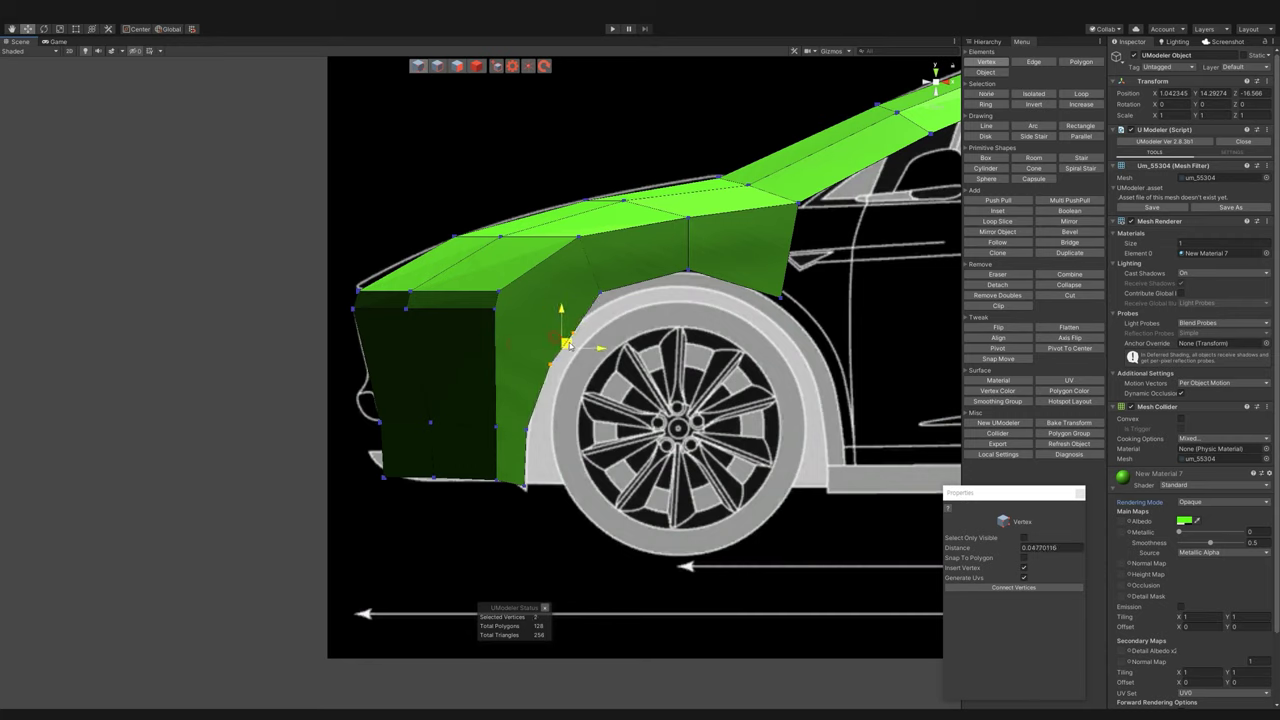
- Lower the front fender vertices onto the wheel-arch line
{"action": "left_click", "coordinate": [601, 291]}
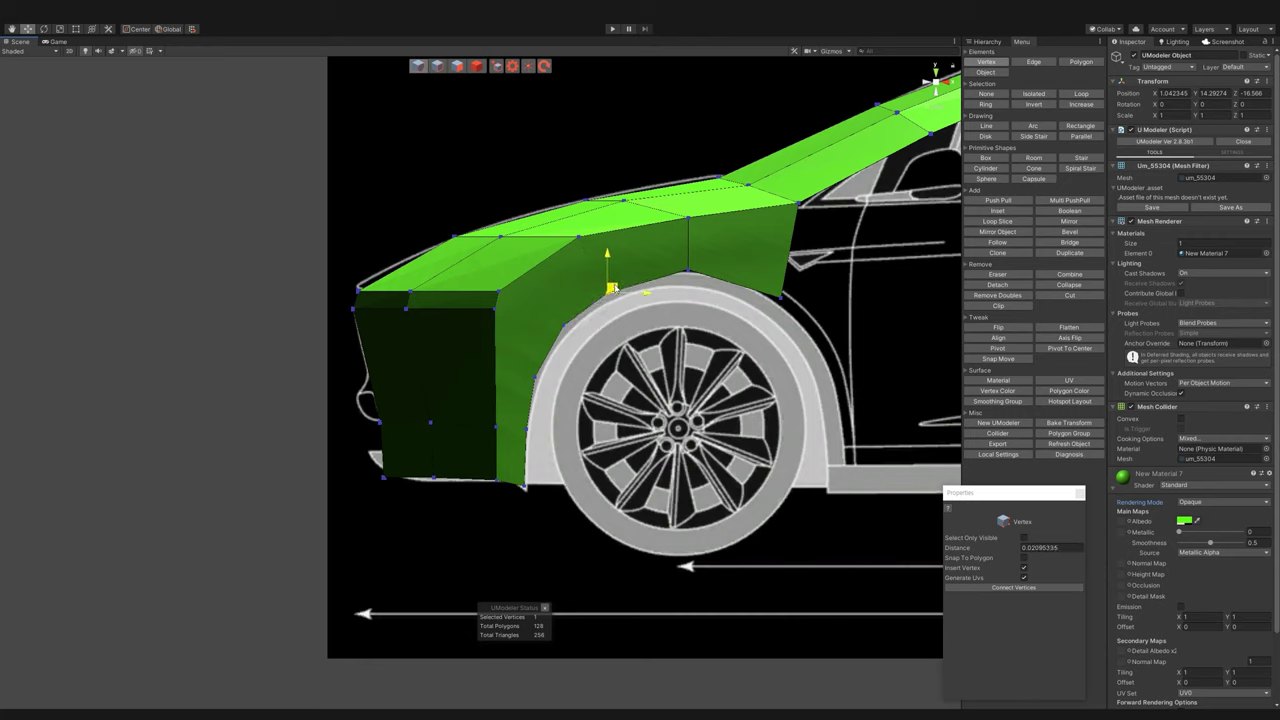
{"action": "left_click_drag", "start_coordinate": [691, 258], "coordinate": [692, 261]}
{"action": "left_click_drag", "start_coordinate": [790, 302], "coordinate": [782, 318]}
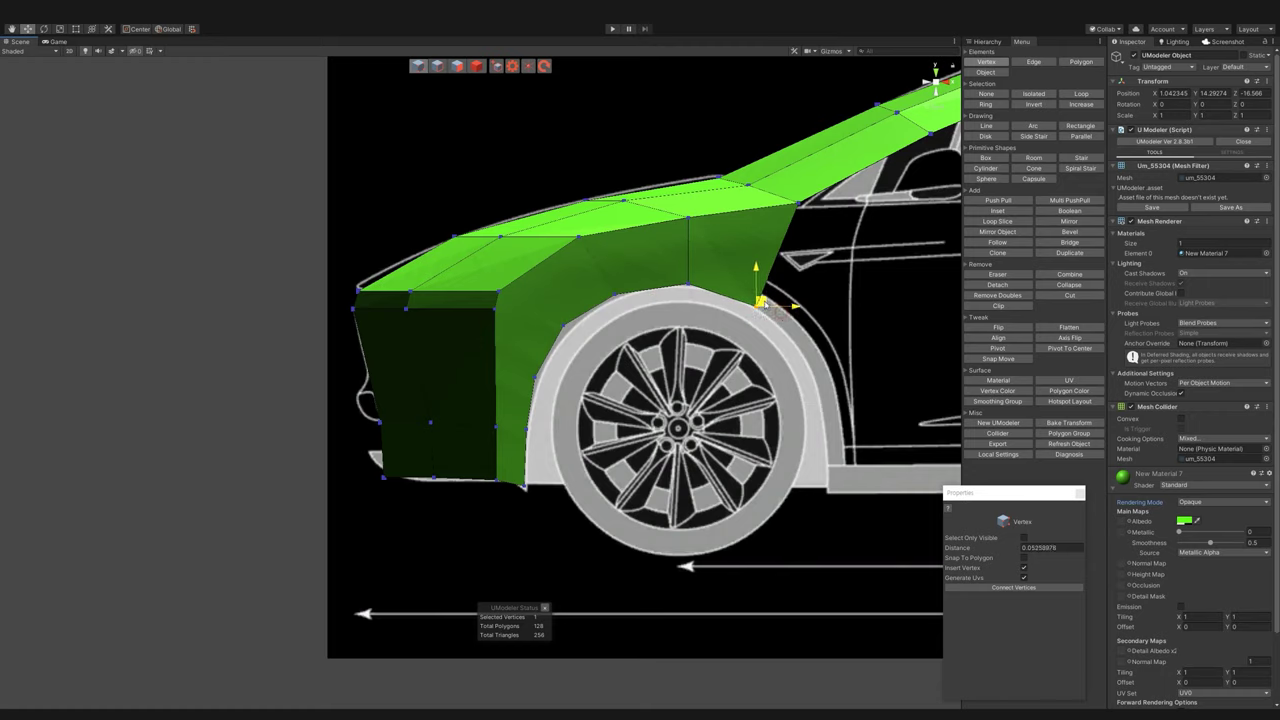
{"action": "middle_click_drag", "start_coordinate": [849, 334], "coordinate": [734, 362]}
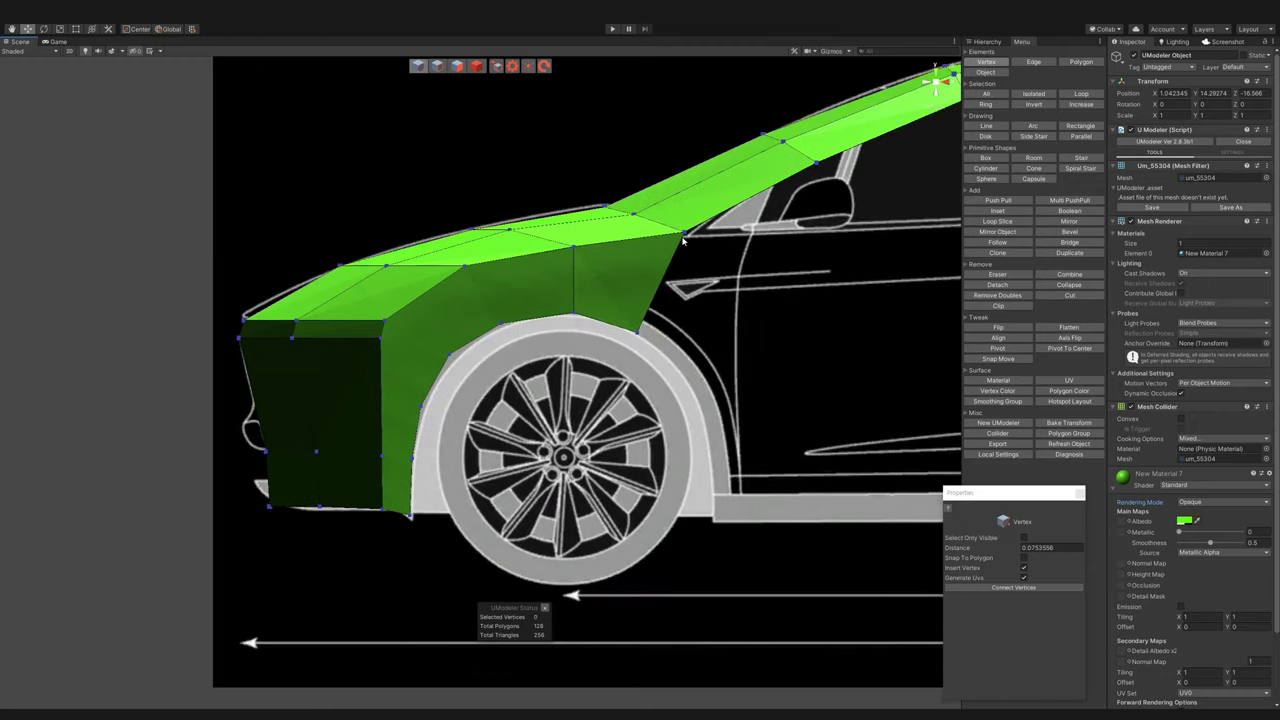
{"action": "middle_click_drag", "start_coordinate": [684, 240], "coordinate": [644, 243]}
- Select a front fender edge and move the view along the car's side toward the roof
{"action": "left_click", "coordinate": [477, 68]}
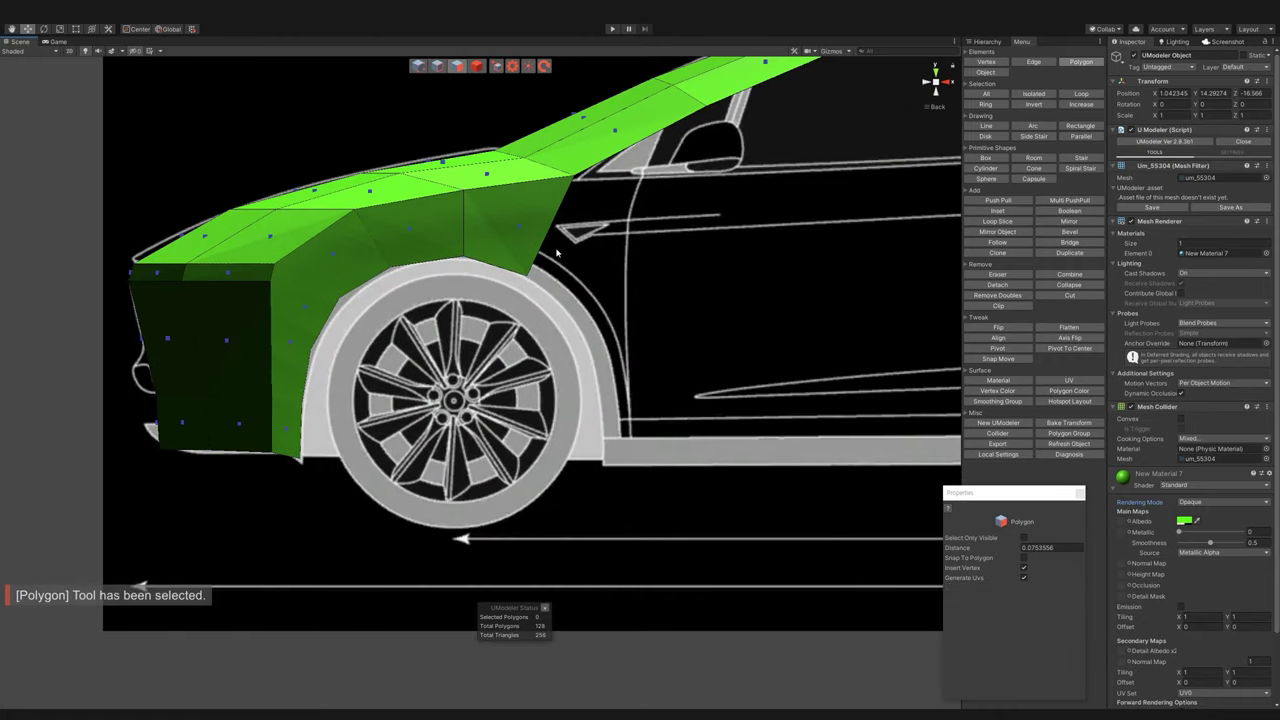
{"action": "key", "text": "2"}
{"action": "left_click", "coordinate": [543, 236]}
{"action": "scroll", "coordinate": [650, 346], "scroll_direction": "down", "scroll_amount": 3}
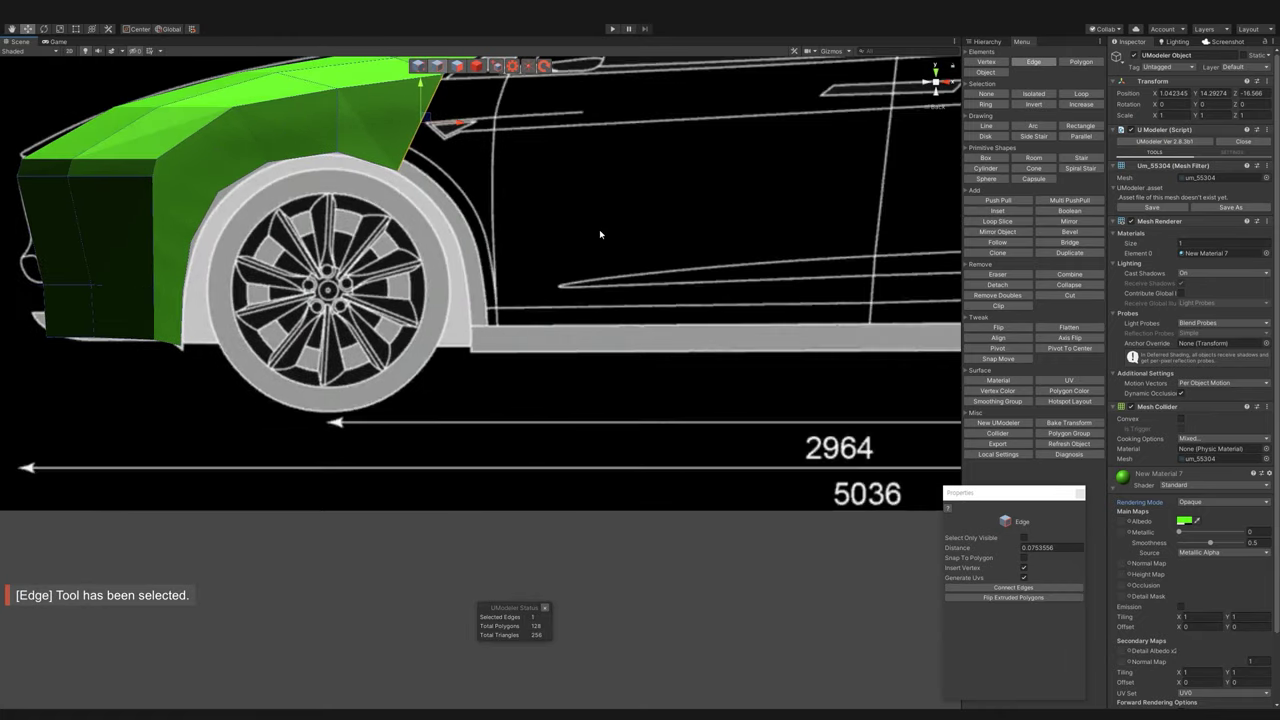
{"action": "middle_click_drag", "start_coordinate": [505, 199], "coordinate": [355, 214]}
{"action": "scroll", "coordinate": [458, 222], "scroll_direction": "up", "scroll_amount": 2}
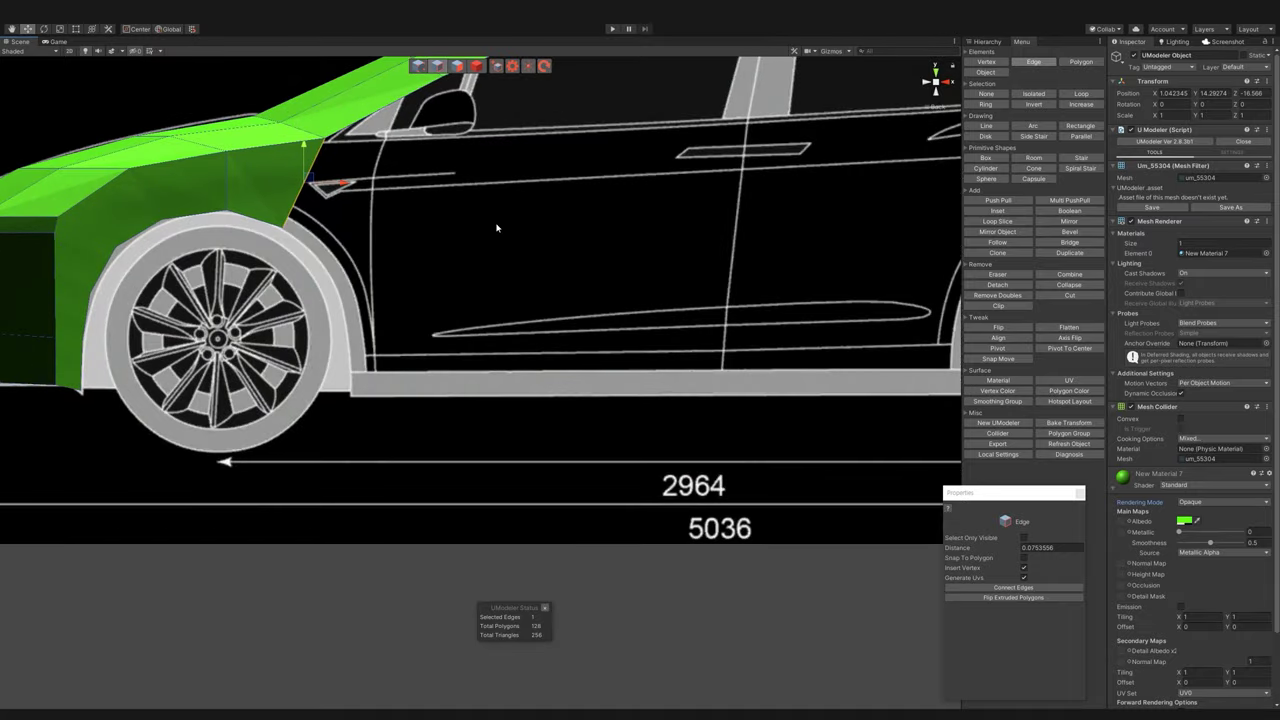
{"action": "key", "text": "3"}
{"action": "scroll", "coordinate": [666, 162], "scroll_direction": "down", "scroll_amount": 1}
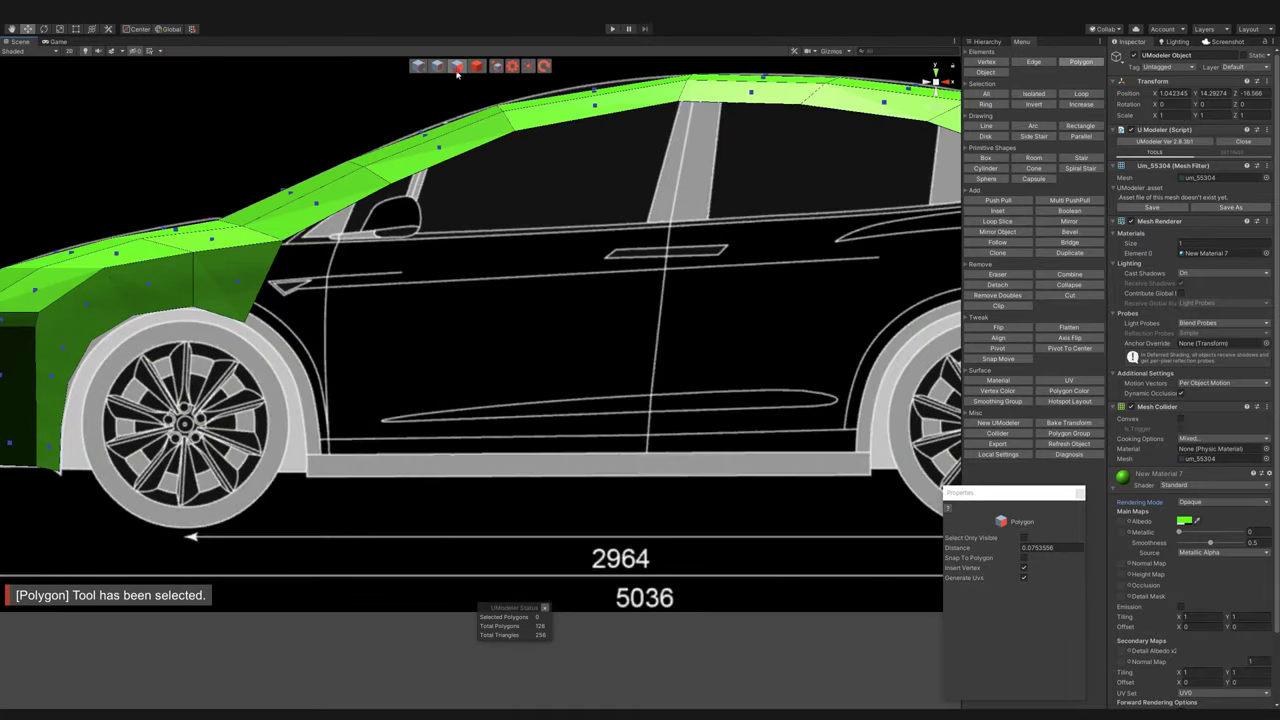
{"action": "key", "text": "2"}
- Extrude two roof-side edges downward into a side wall covering the window area
{"action": "left_click", "coordinate": [760, 95], "text": "shift"}
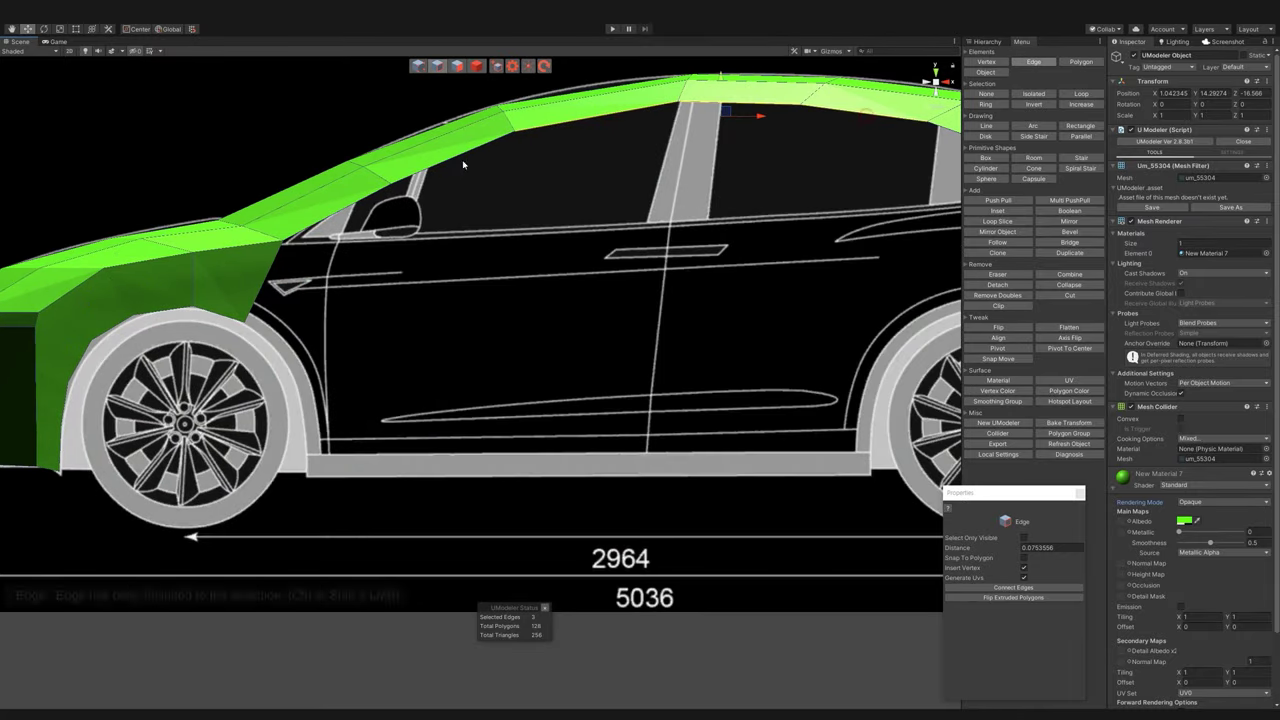
{"action": "middle_click_drag", "start_coordinate": [463, 164], "coordinate": [333, 179]}
{"action": "left_click", "coordinate": [585, 177], "text": "shift"}
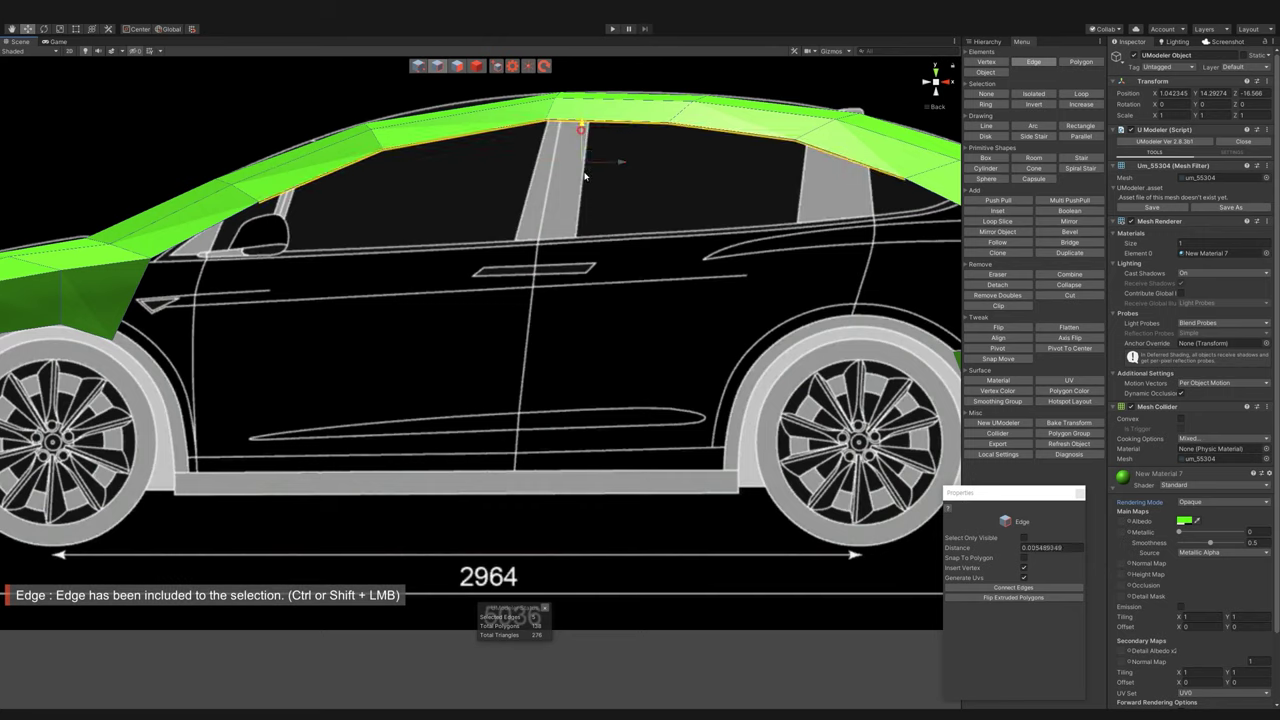
{"action": "left_click_drag", "start_coordinate": [585, 177], "coordinate": [599, 298], "text": "shift"}
{"action": "key", "text": "r"}
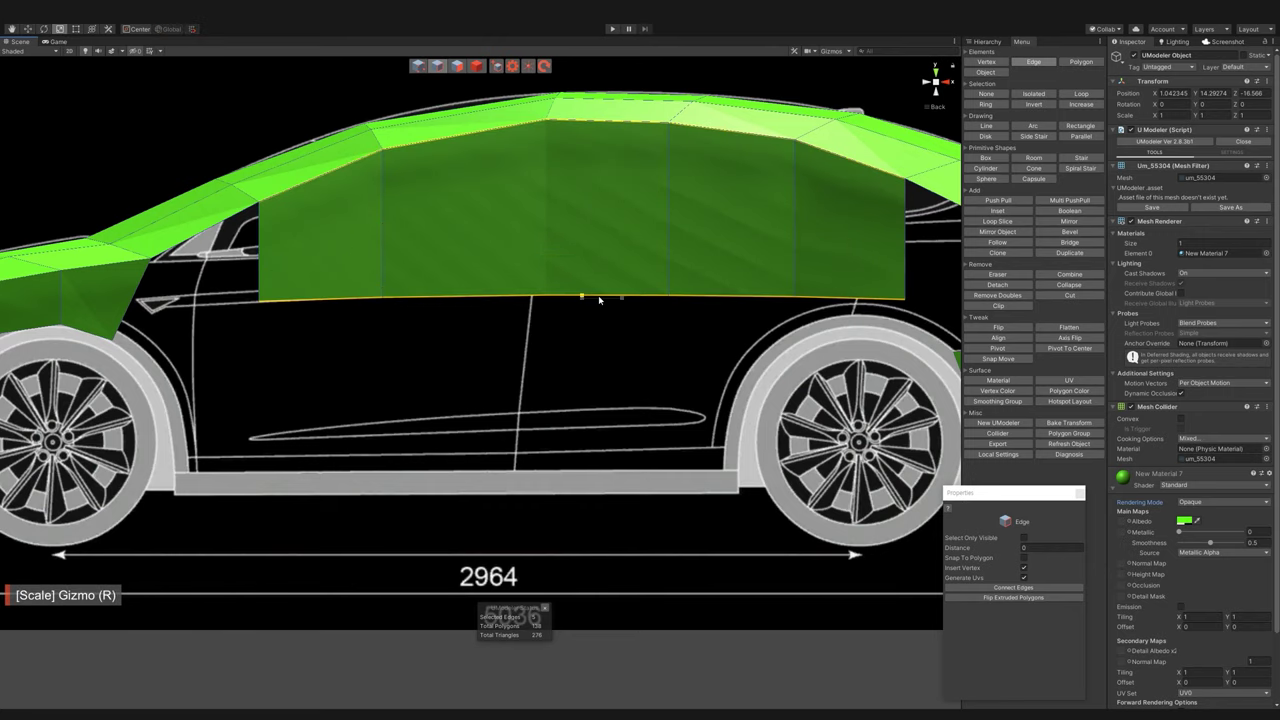
{"action": "key", "text": "w"}
{"action": "middle_click_drag", "start_coordinate": [725, 330], "coordinate": [595, 310]}
{"action": "key", "text": "1"}
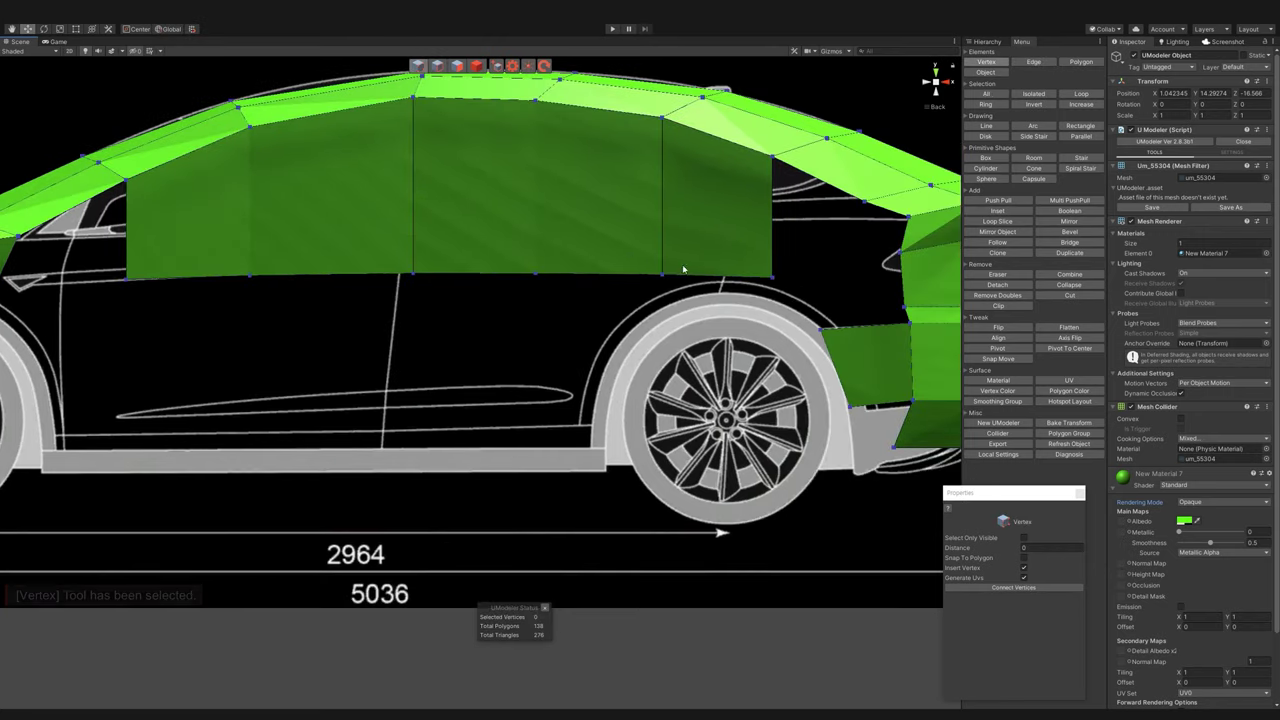
{"action": "left_click", "coordinate": [1220, 501]}
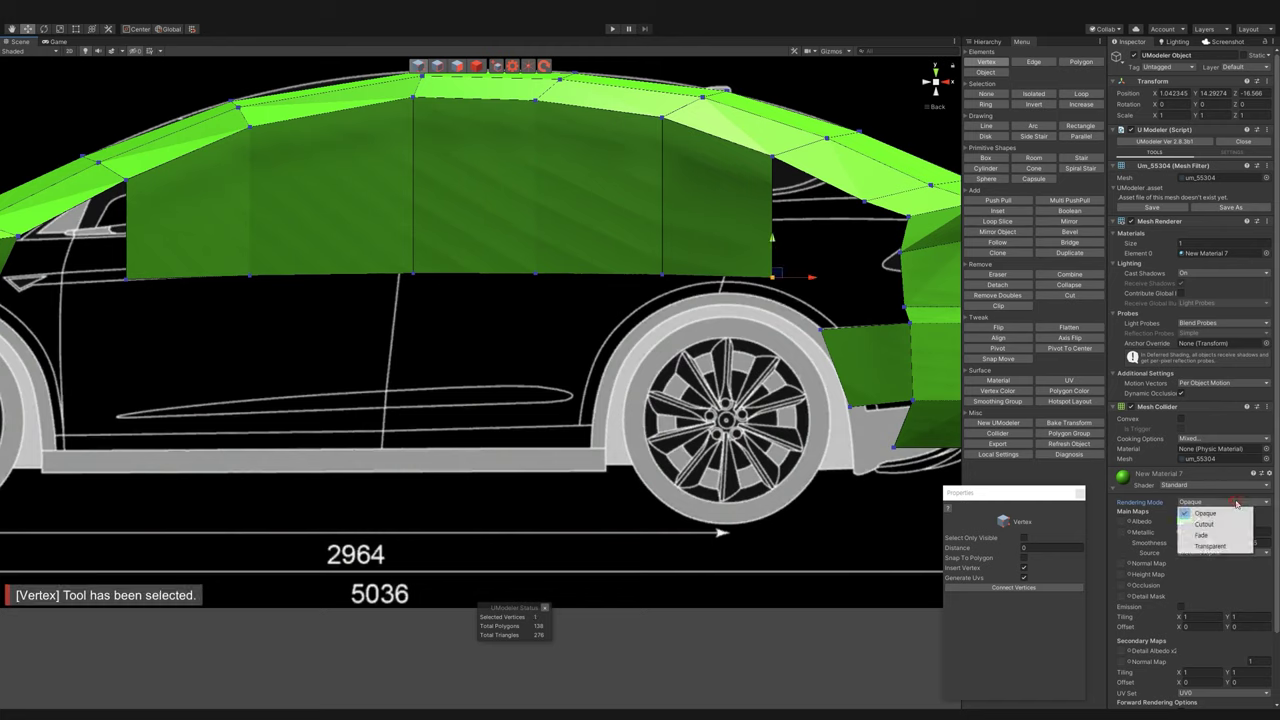
- Make the car material transparent and raise the side wall's lower vertices to the window line
{"action": "left_click", "coordinate": [1215, 550]}
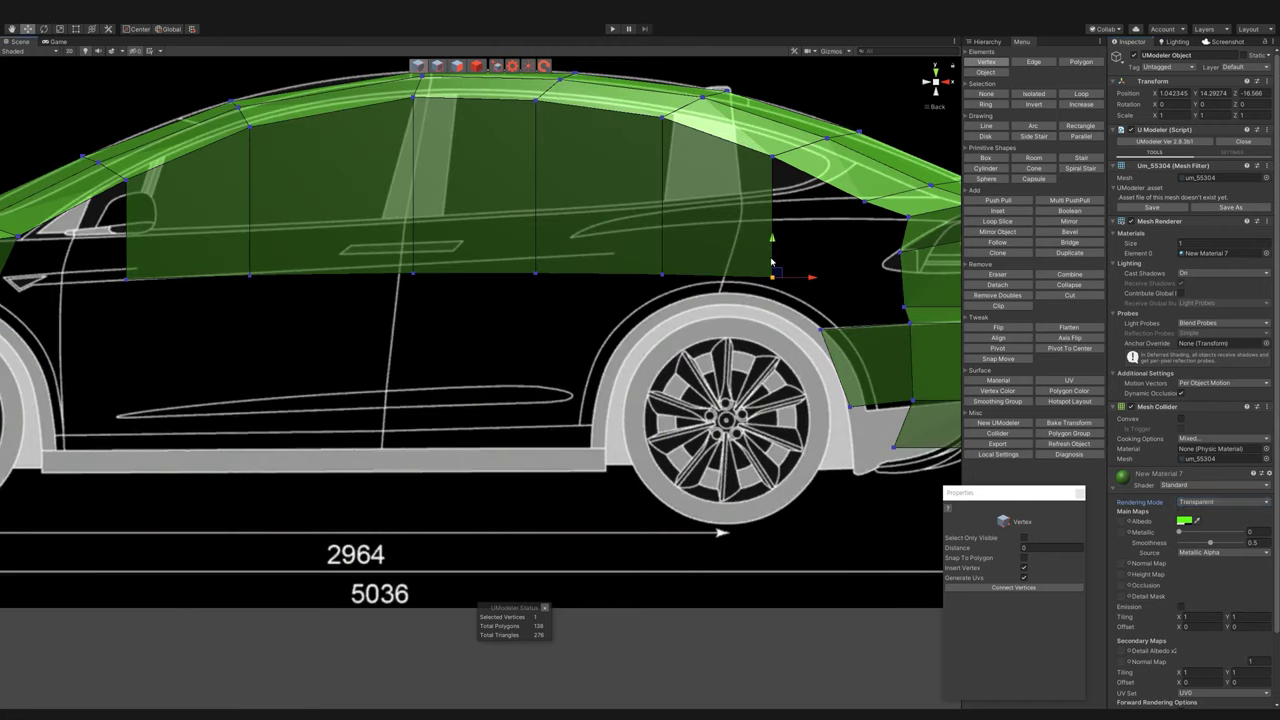
{"action": "left_click_drag", "start_coordinate": [771, 263], "coordinate": [774, 172]}
{"action": "left_click_drag", "start_coordinate": [661, 272], "coordinate": [662, 210]}
{"action": "left_click", "coordinate": [535, 273]}
{"action": "left_click_drag", "start_coordinate": [533, 237], "coordinate": [527, 182]}
{"action": "left_click_drag", "start_coordinate": [413, 270], "coordinate": [414, 196]}
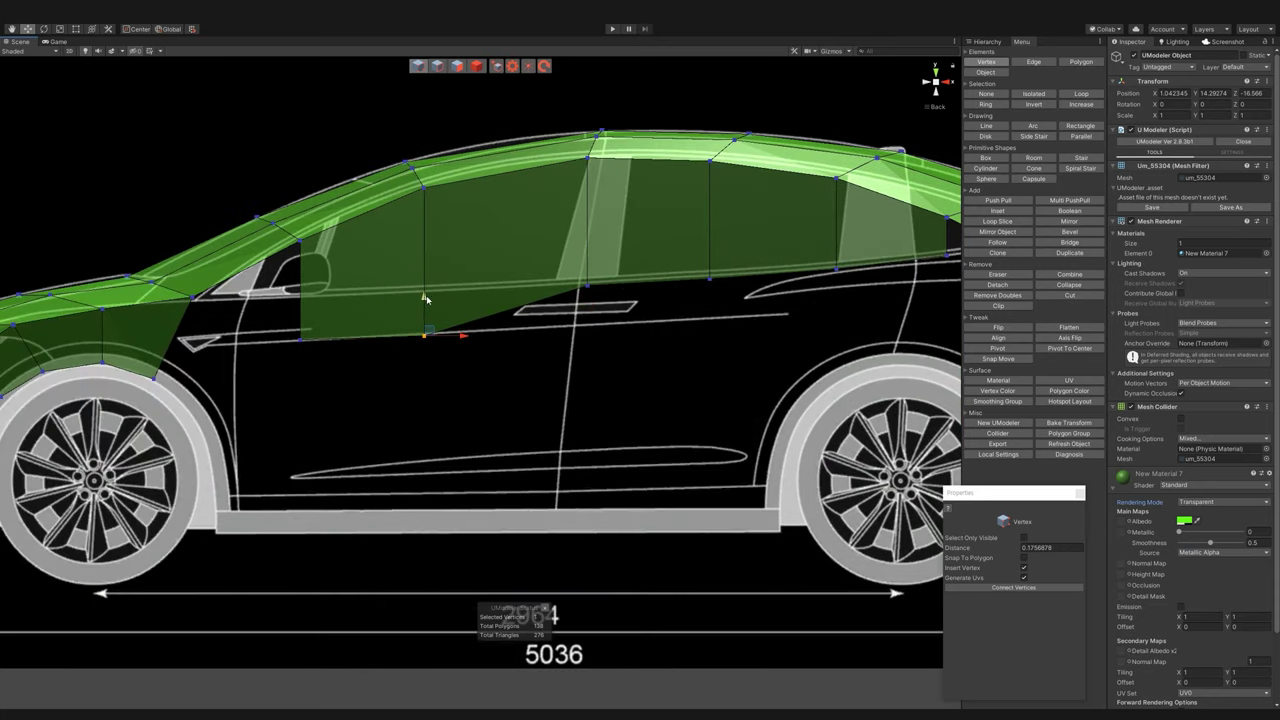
{"action": "left_click_drag", "start_coordinate": [424, 298], "coordinate": [420, 268]}
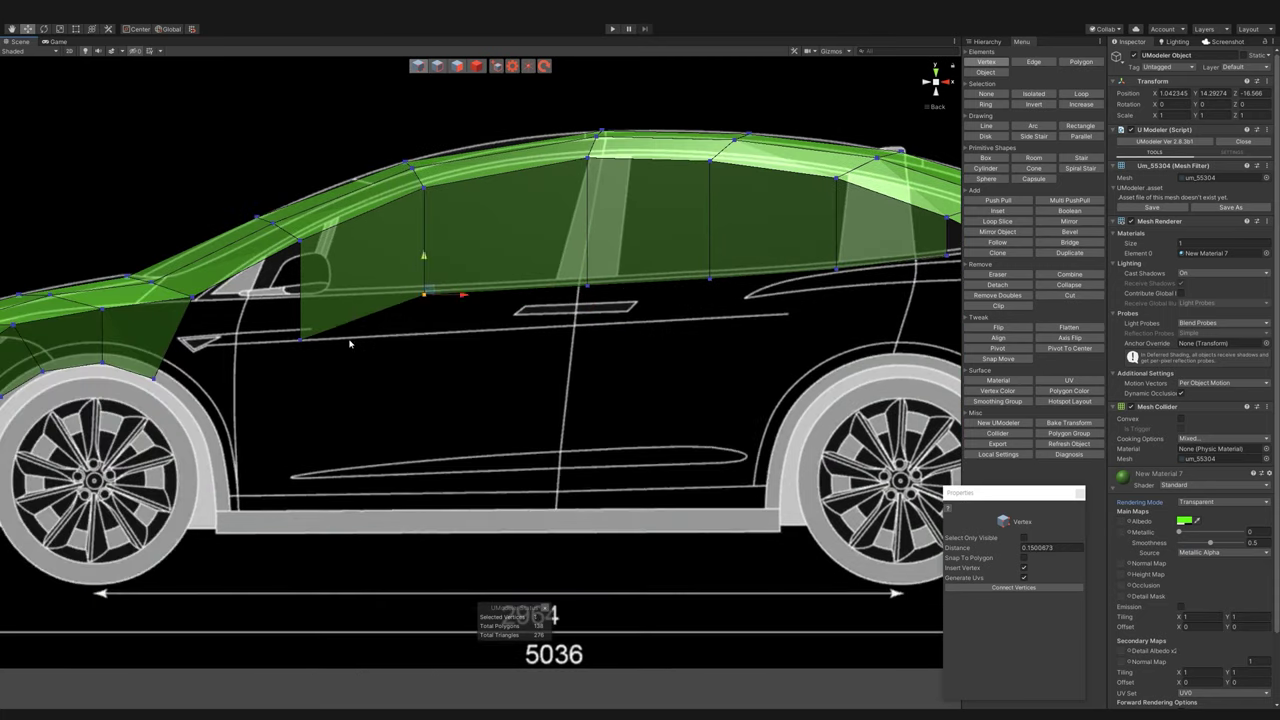
{"action": "left_click_drag", "start_coordinate": [312, 338], "coordinate": [310, 292]}
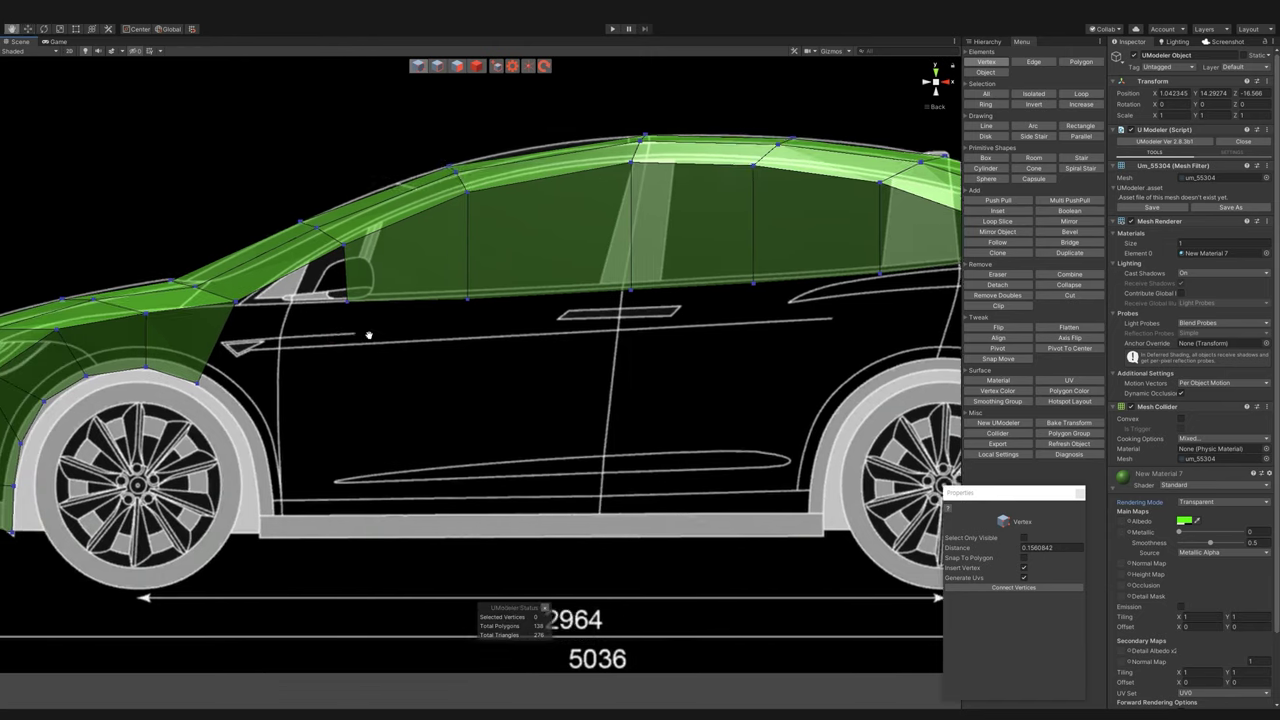
- Bridge the facing window edges and the rear gap edges with new faces
{"action": "left_click", "coordinate": [455, 62]}
{"action": "left_click", "coordinate": [387, 271]}
{"action": "left_click", "coordinate": [447, 280], "text": "shift"}
{"action": "left_click", "coordinate": [1075, 245]}
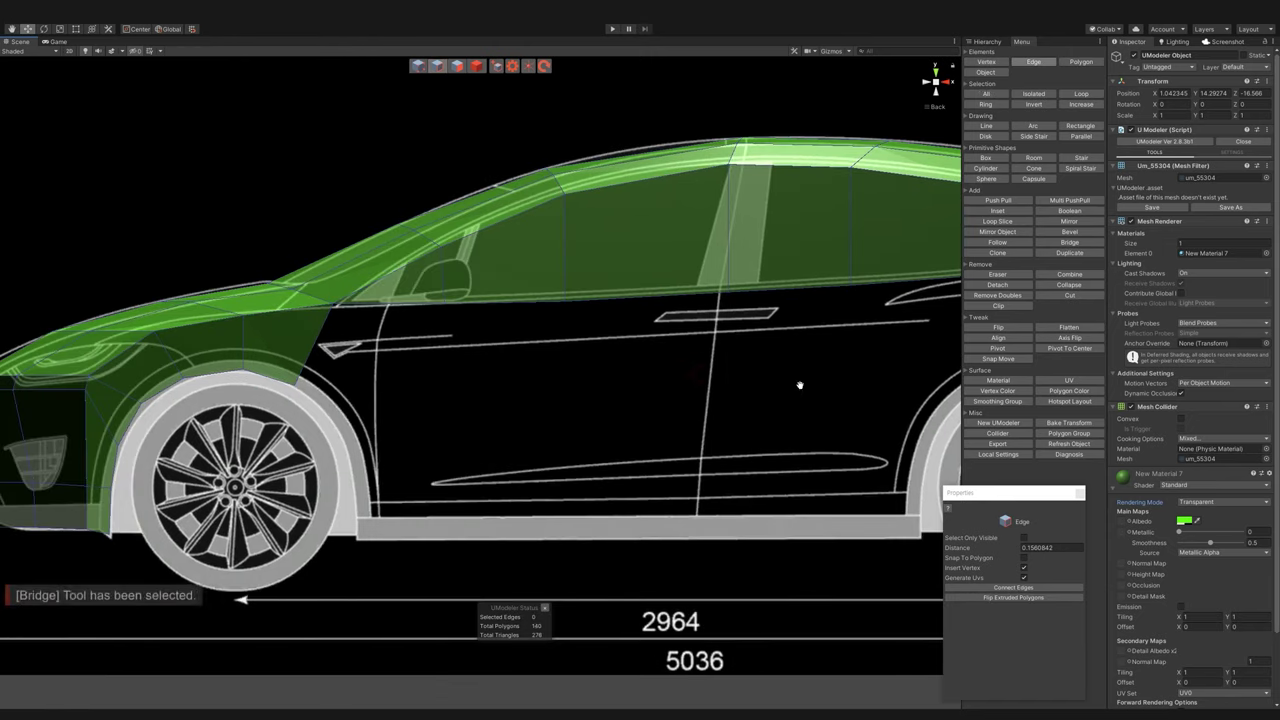
{"action": "left_click", "coordinate": [733, 264], "text": "shift"}
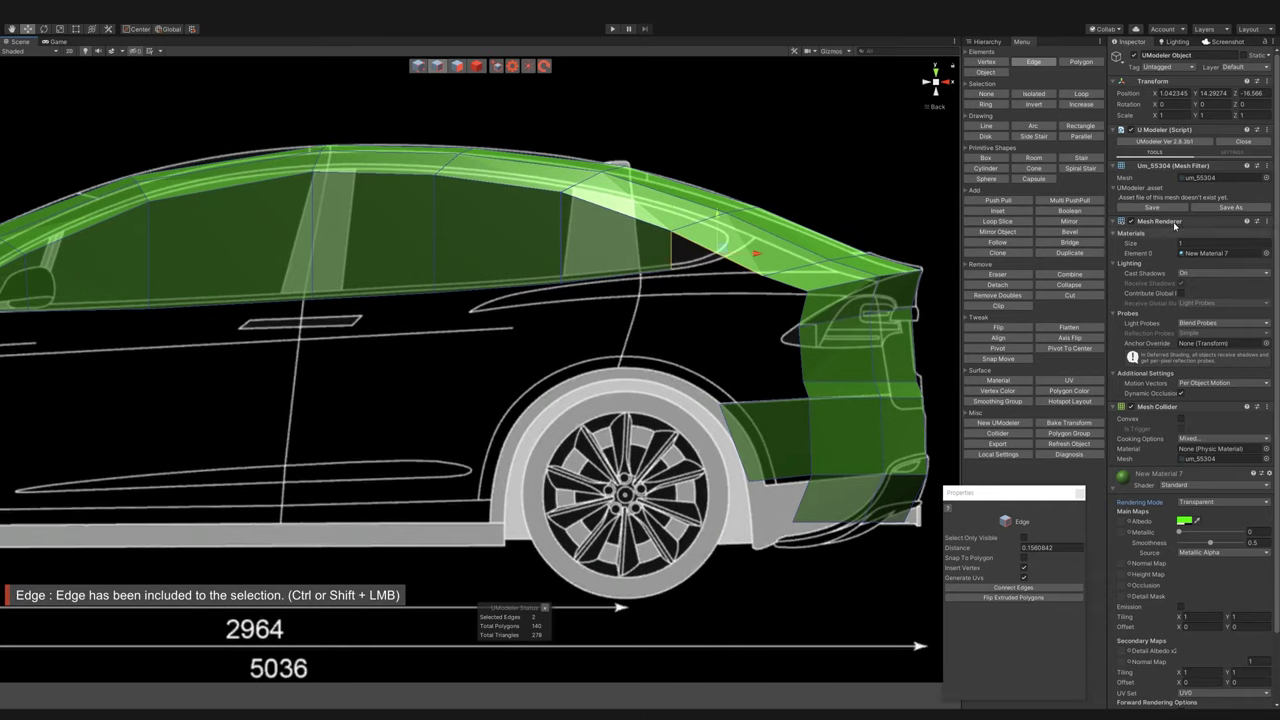
{"action": "left_click", "coordinate": [1078, 246]}
{"action": "mouse_move", "coordinate": [617, 367]}
{"action": "left_mouse_down", "text": "alt"}
{"action": "mouse_move", "coordinate": [755, 432]}
{"action": "mouse_move", "coordinate": [499, 352]}
{"action": "left_mouse_up", "text": "alt"}
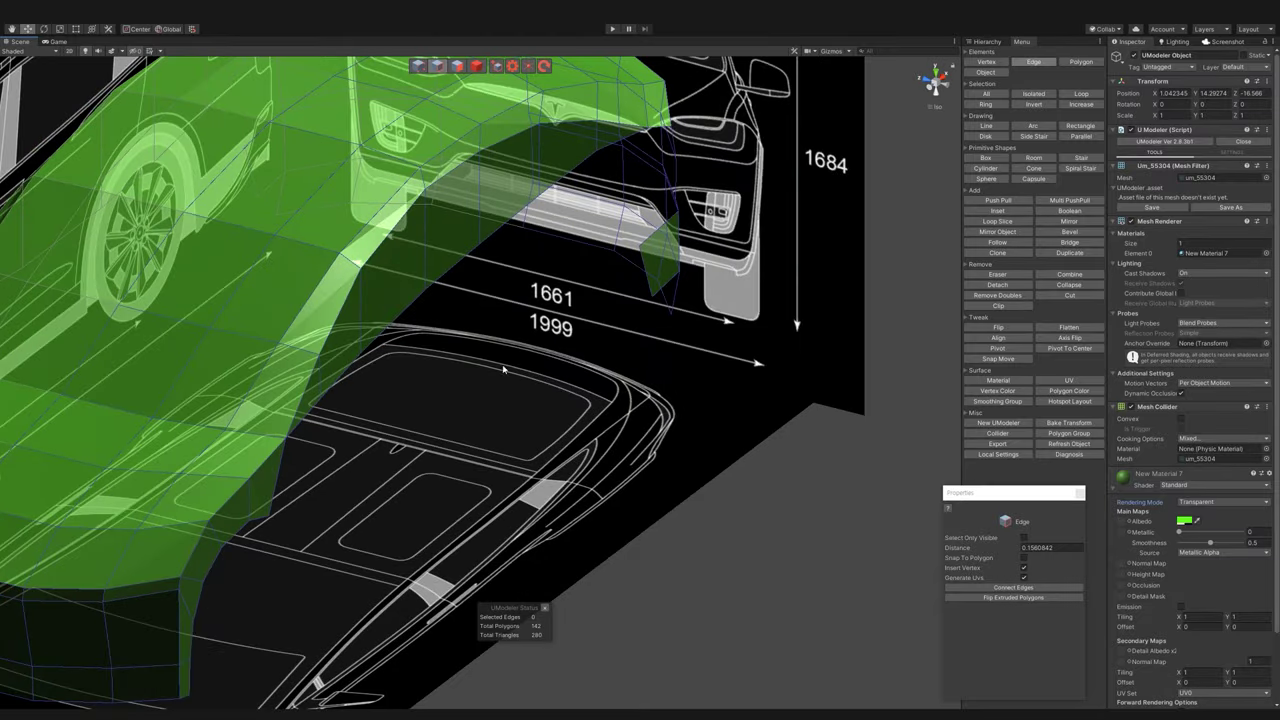
- Set the material back to Opaque and select the front lower side edges in front view
{"action": "left_click", "coordinate": [1205, 503]}
{"action": "left_click", "coordinate": [1190, 513]}
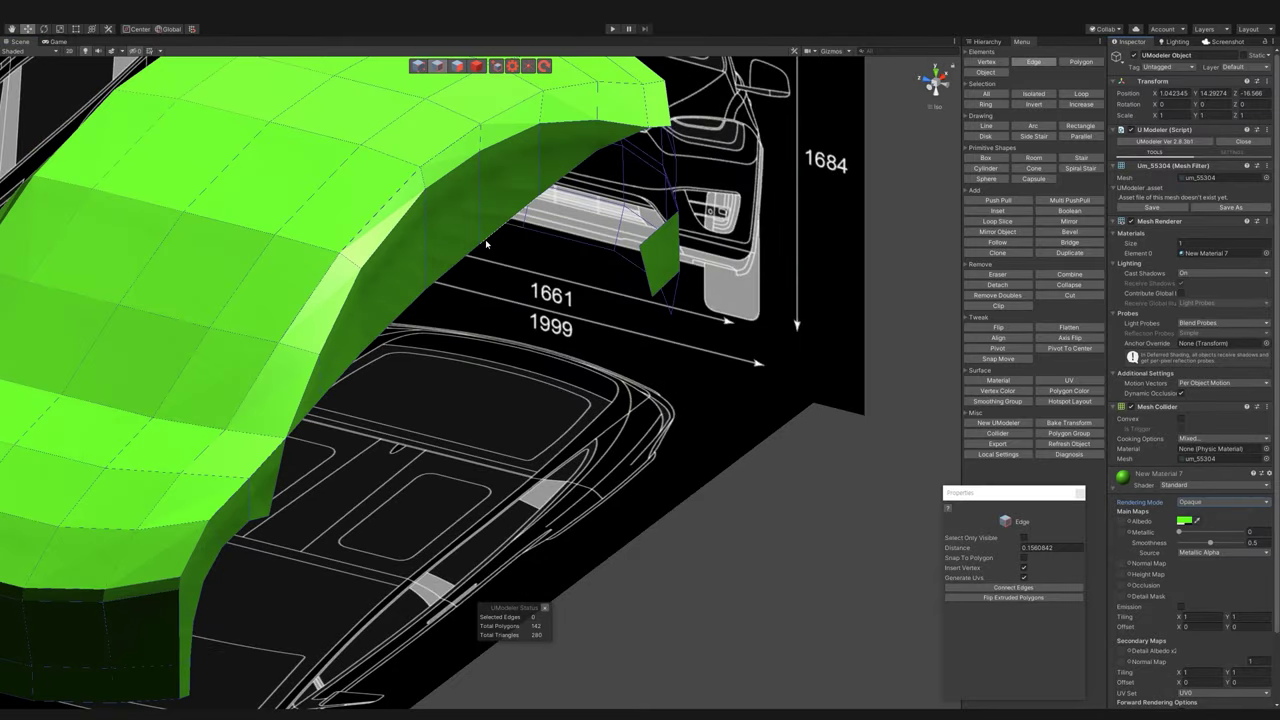
{"action": "left_click", "coordinate": [446, 293], "text": "shift"}
{"action": "left_click_drag", "start_coordinate": [446, 293], "coordinate": [600, 290], "text": "alt"}
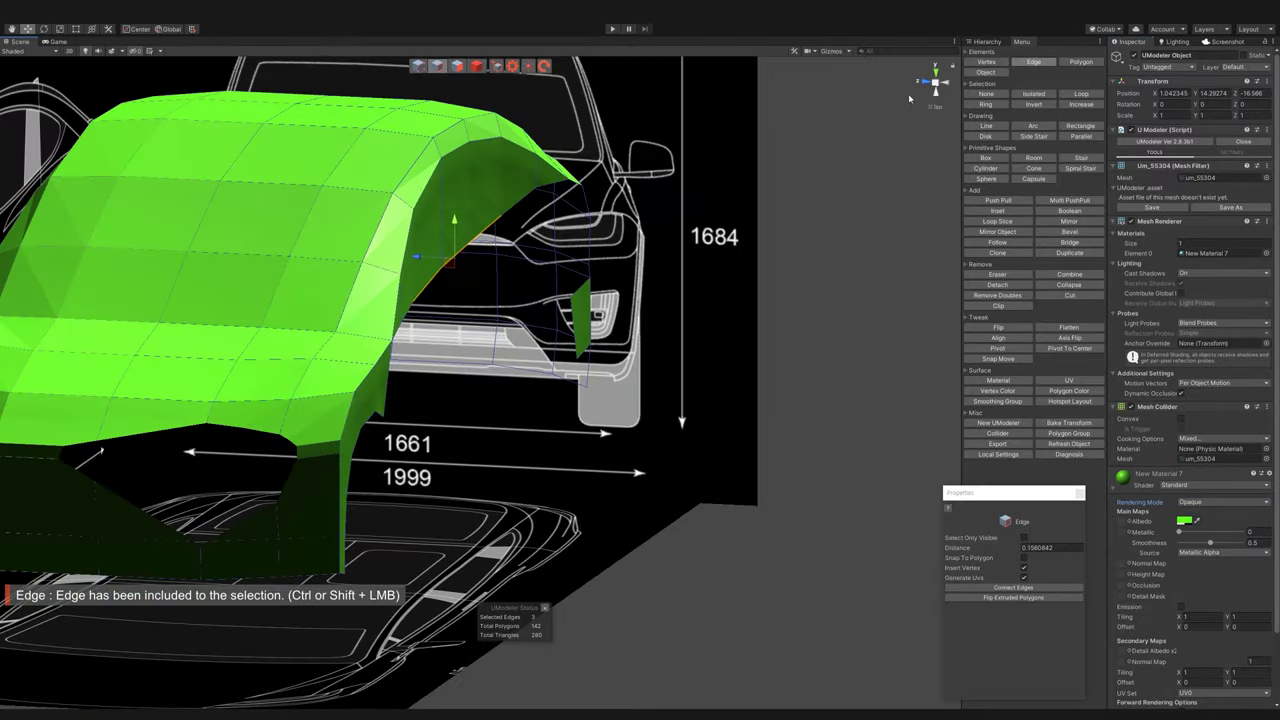
{"action": "left_click", "coordinate": [922, 87]}
{"action": "left_click", "coordinate": [922, 87]}
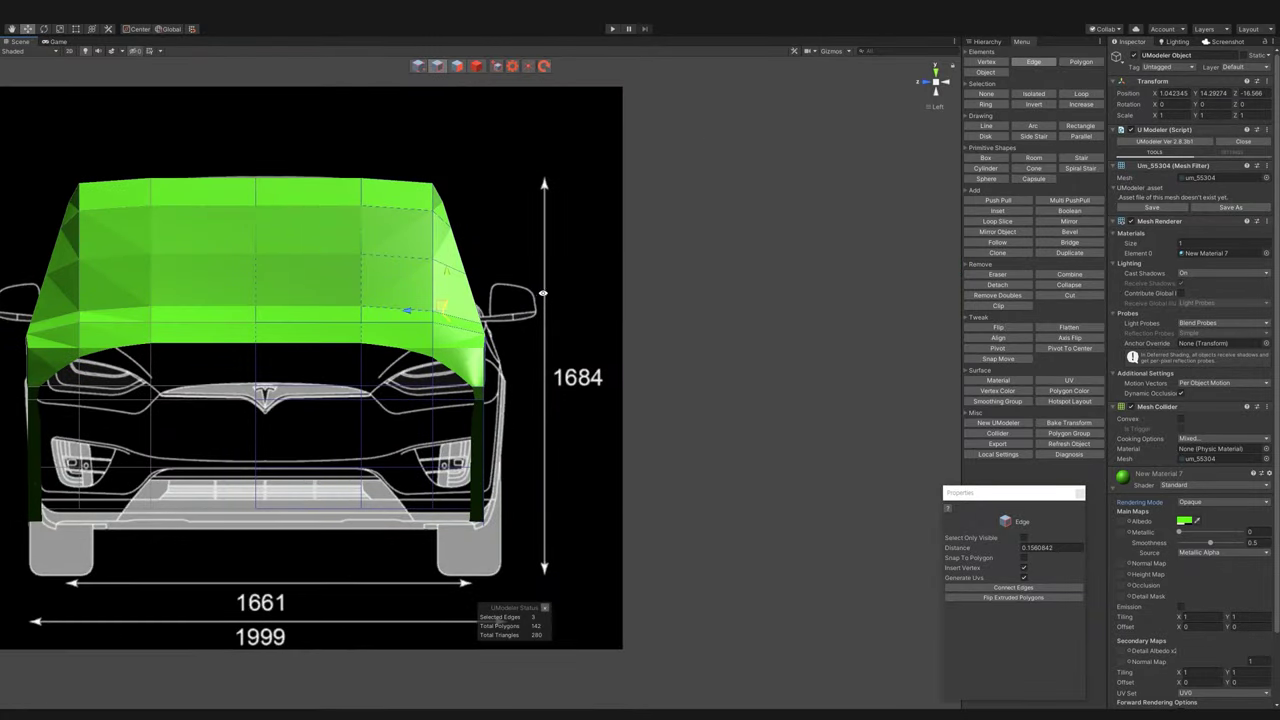
{"action": "mouse_move", "coordinate": [497, 621]}
{"action": "left_mouse_down", "text": "alt"}
{"action": "mouse_move", "coordinate": [516, 238]}
{"action": "mouse_move", "coordinate": [416, 334]}
{"action": "left_mouse_up", "text": "alt"}
{"action": "left_click", "coordinate": [516, 238], "text": "shift"}
{"action": "left_click", "coordinate": [416, 334], "text": "shift"}
{"action": "left_click", "coordinate": [928, 86]}
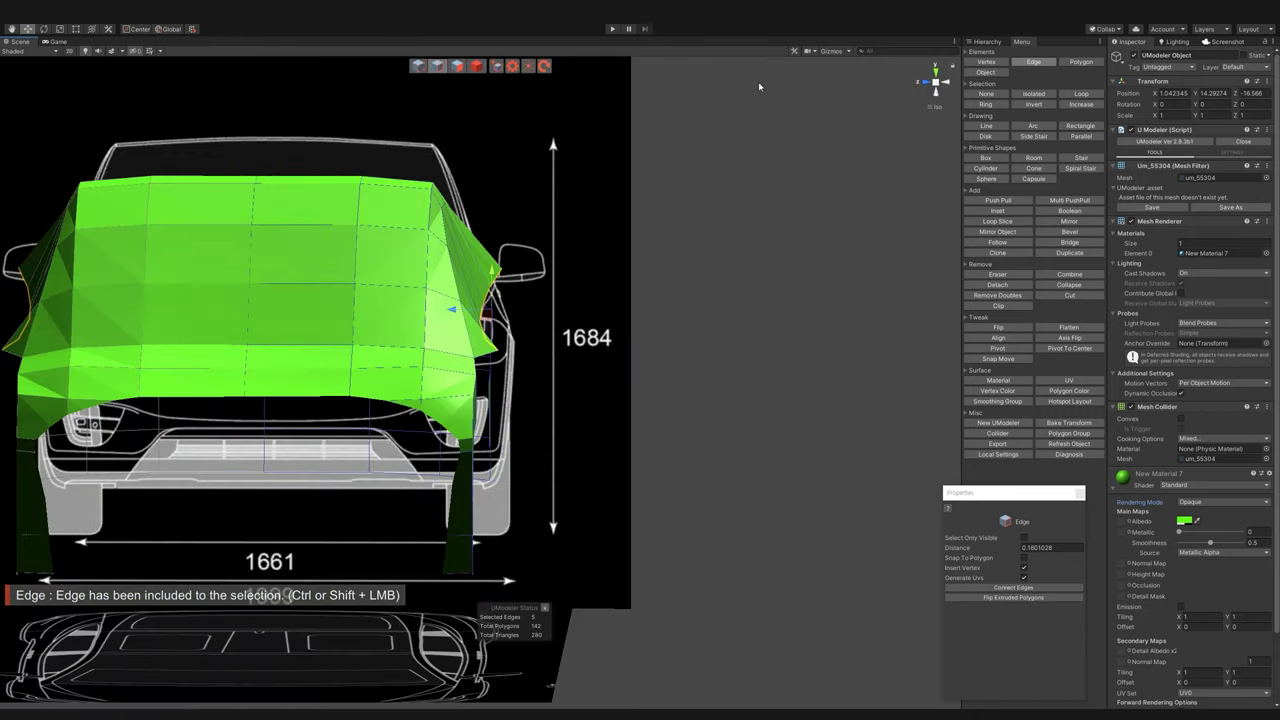
{"action": "left_click", "coordinate": [932, 86]}
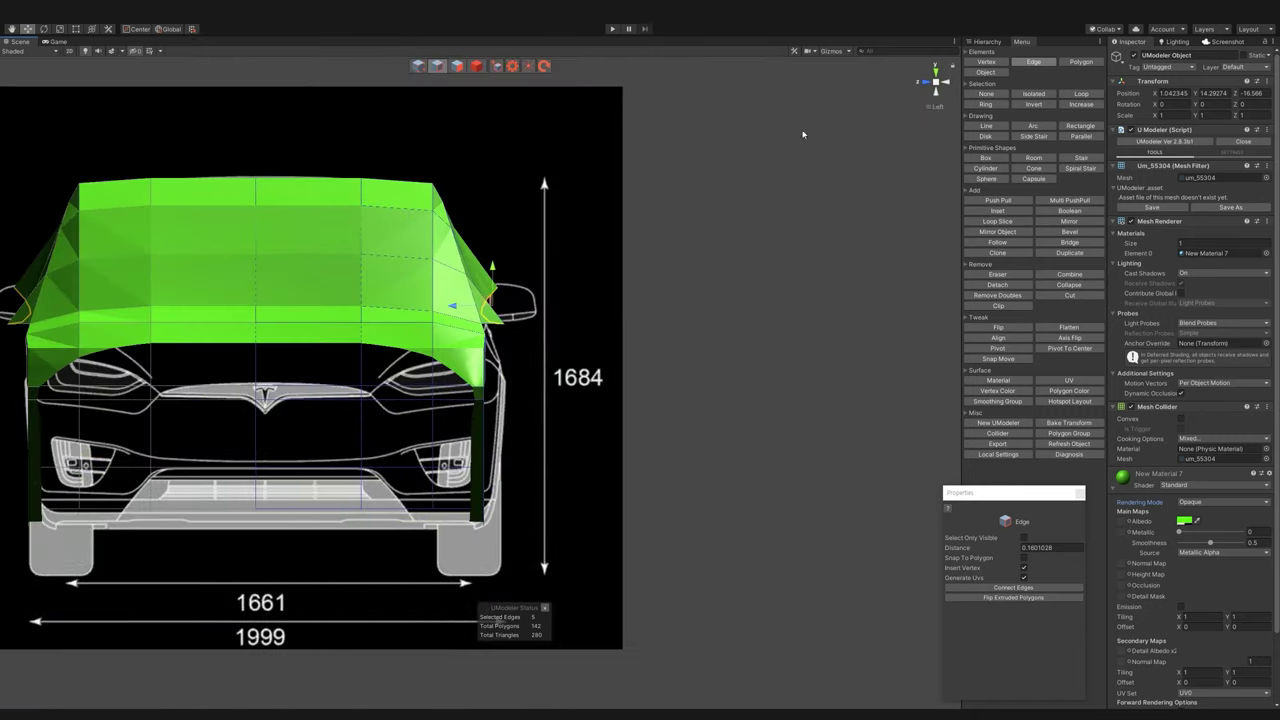
- Scale and rotate the selected edges to fit the front blueprint, then clear the selection
{"action": "key", "text": "r"}
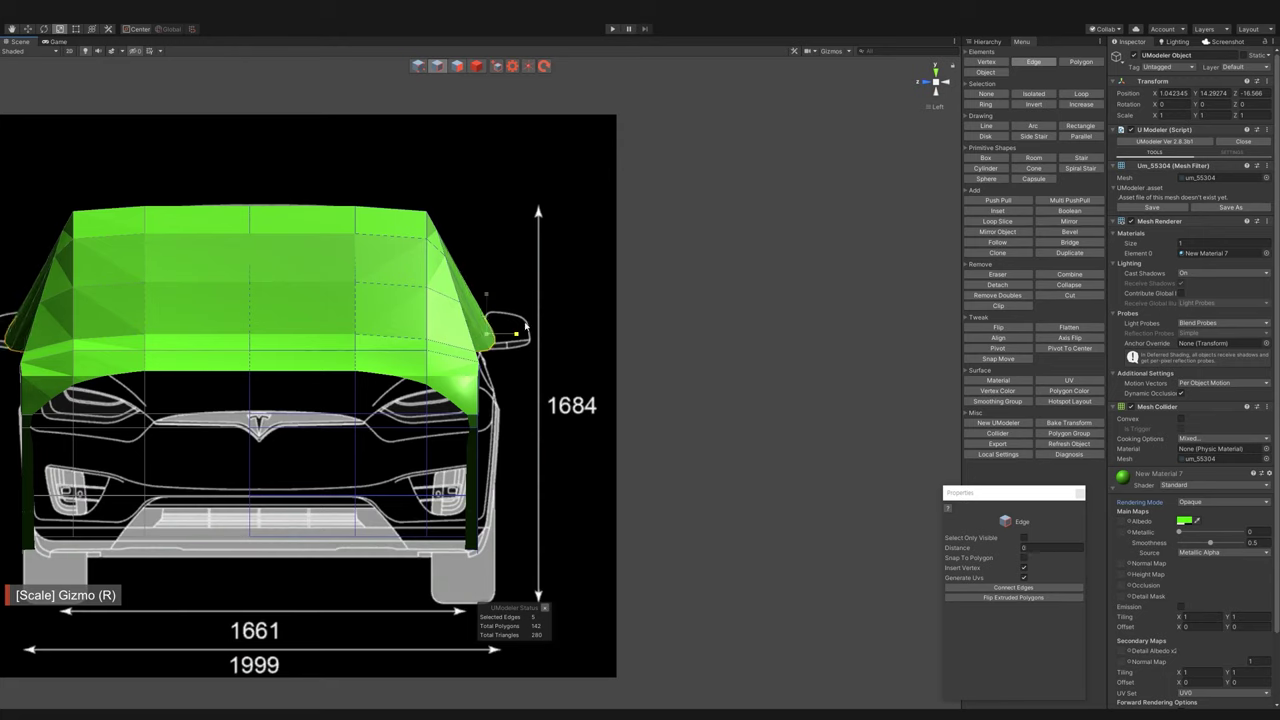
{"action": "key", "text": "e"}
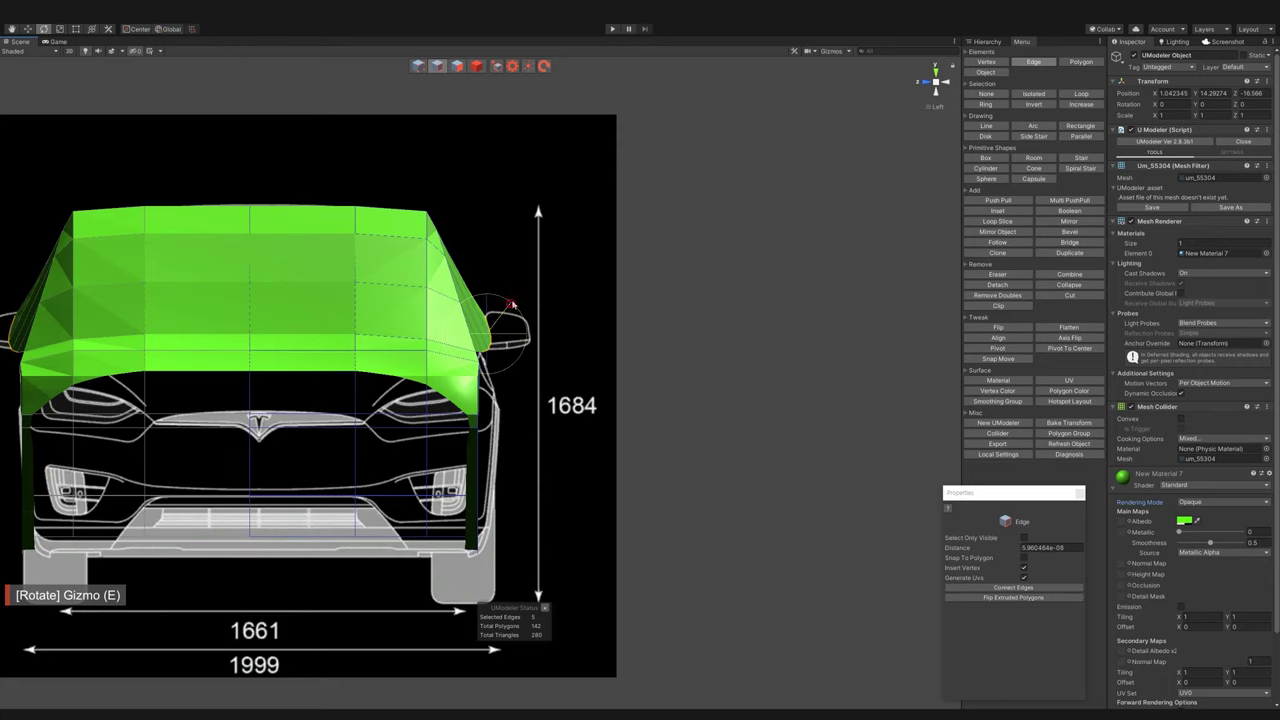
{"action": "left_click_drag", "start_coordinate": [502, 274], "coordinate": [667, 202], "text": "alt"}
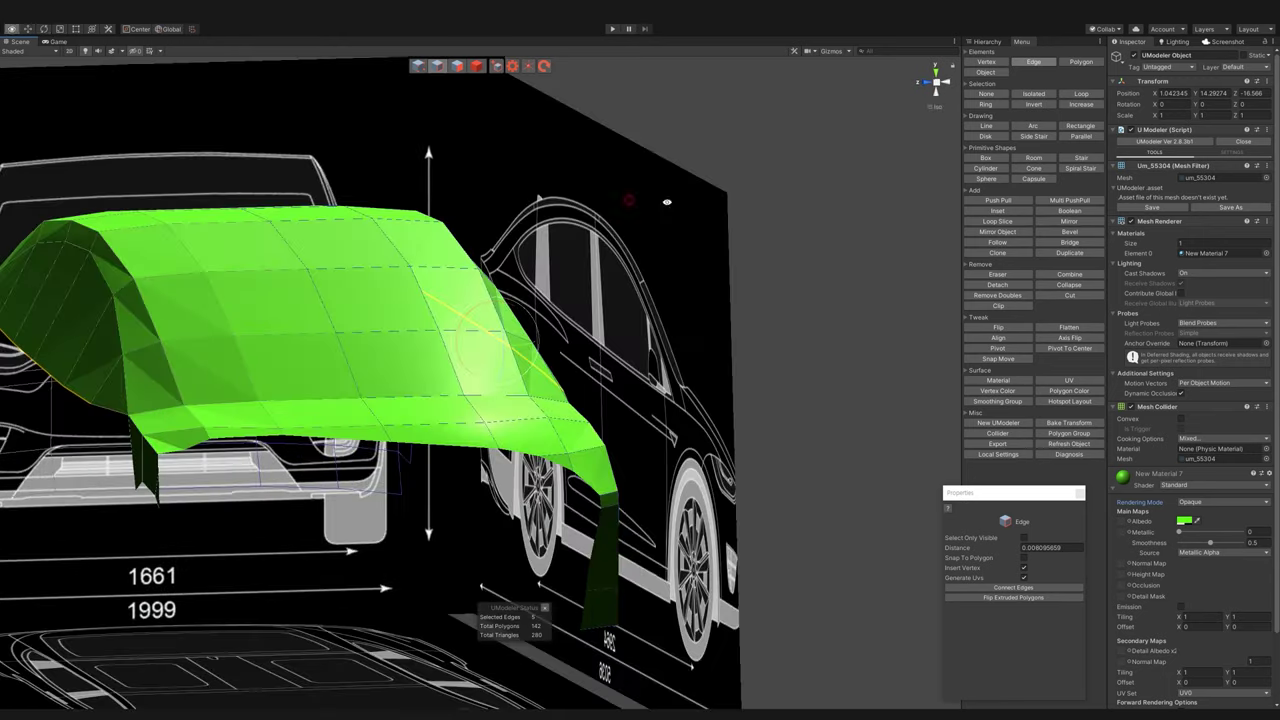
{"action": "left_click_drag", "start_coordinate": [831, 175], "coordinate": [700, 180], "text": "alt"}
{"action": "left_click", "coordinate": [946, 85]}
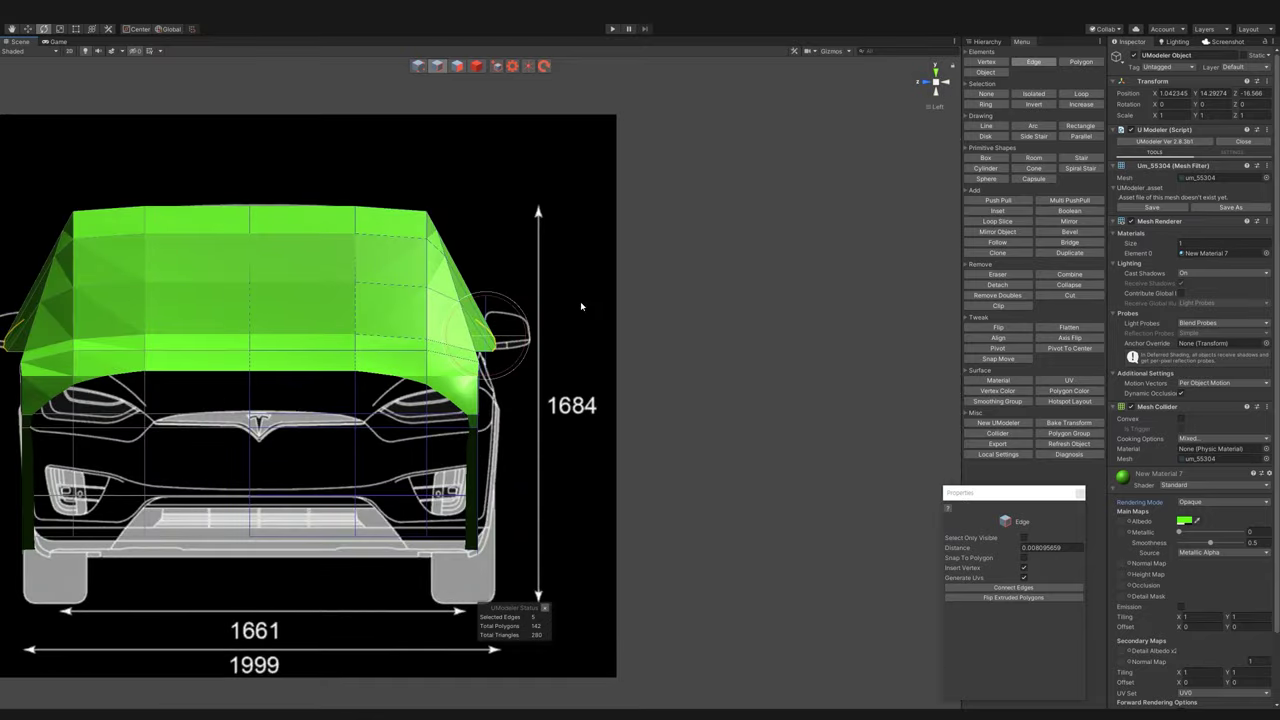
{"action": "key", "text": "w"}
{"action": "key", "text": "1"}
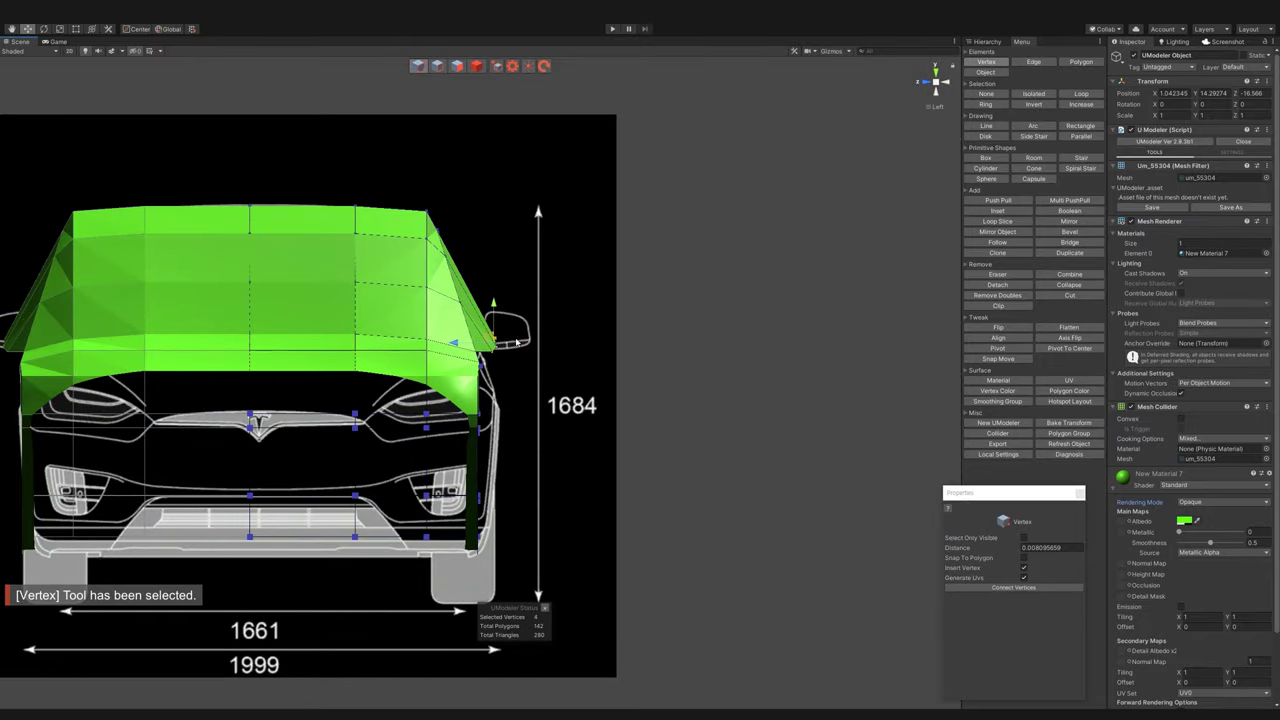
{"action": "left_click", "coordinate": [527, 342]}
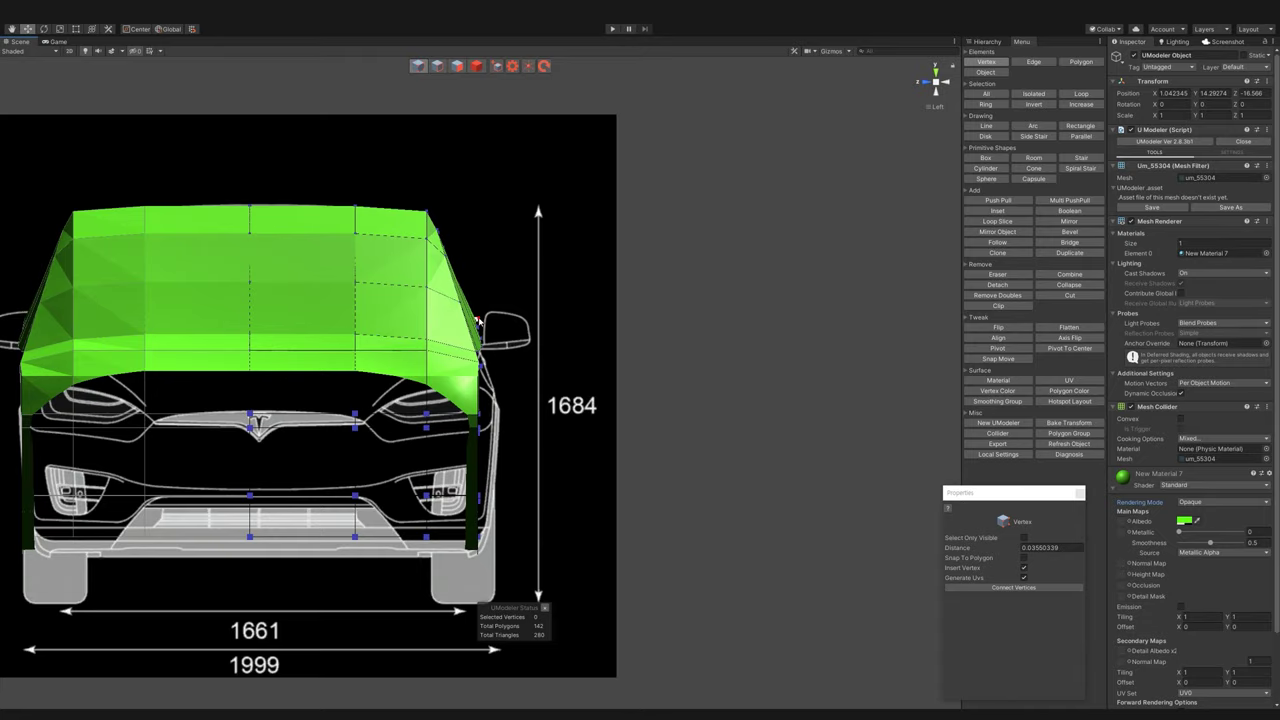
{"action": "left_click_drag", "start_coordinate": [545, 360], "coordinate": [655, 183], "text": "alt"}
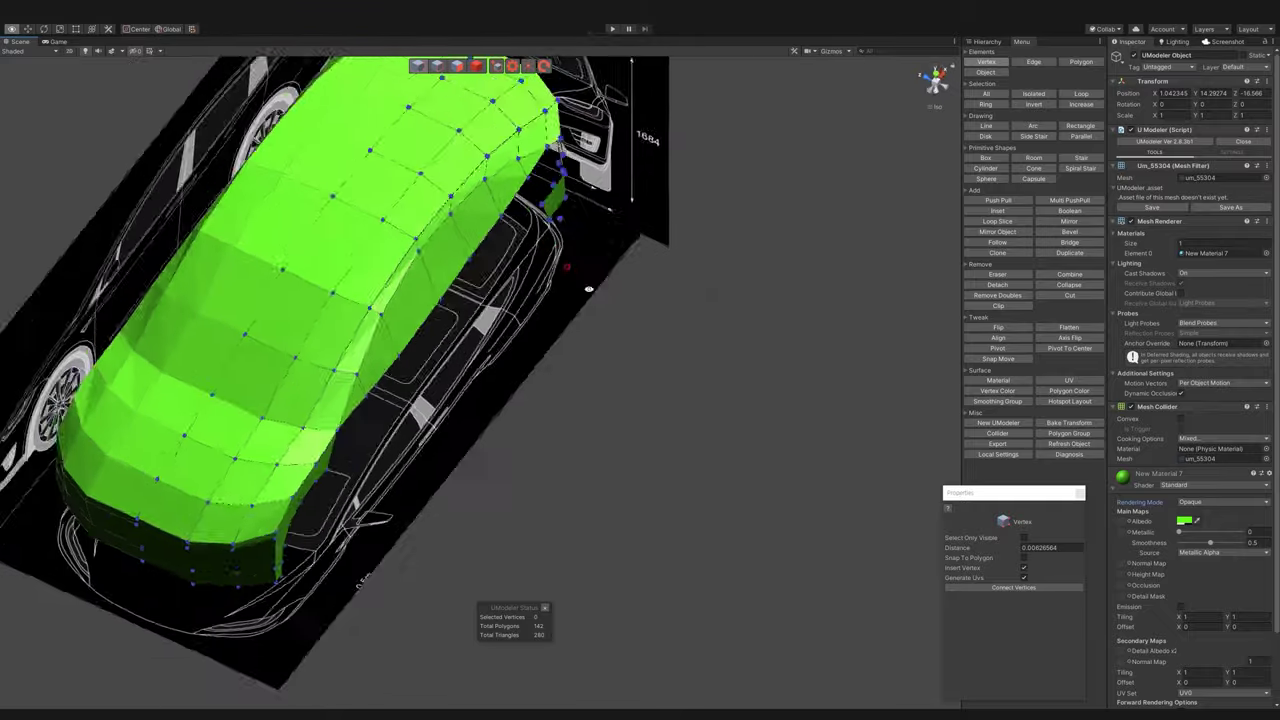
{"action": "left_click_drag", "start_coordinate": [655, 183], "coordinate": [594, 206], "text": "alt"}
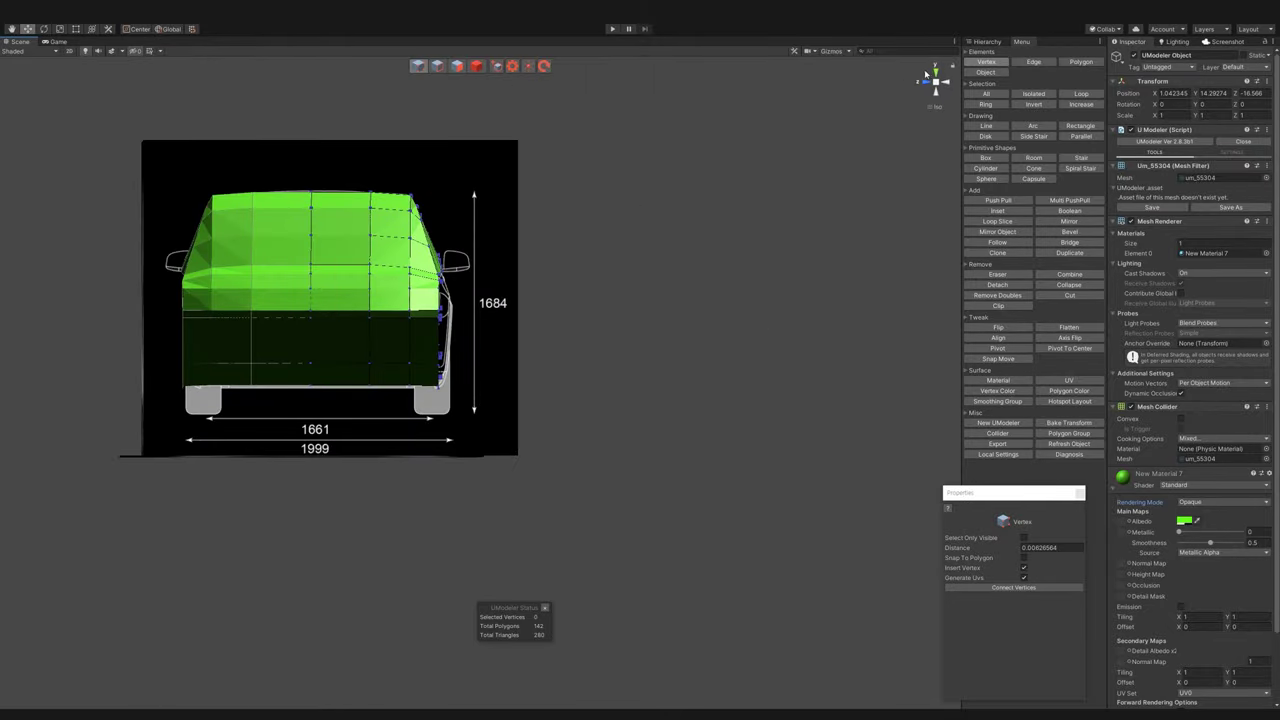
- In side view, extrude a new face forward from the rear fender's lower edge and adjust its front corner
{"action": "left_click", "coordinate": [935, 70]}
{"action": "left_click_drag", "start_coordinate": [634, 354], "coordinate": [720, 121], "text": "alt"}
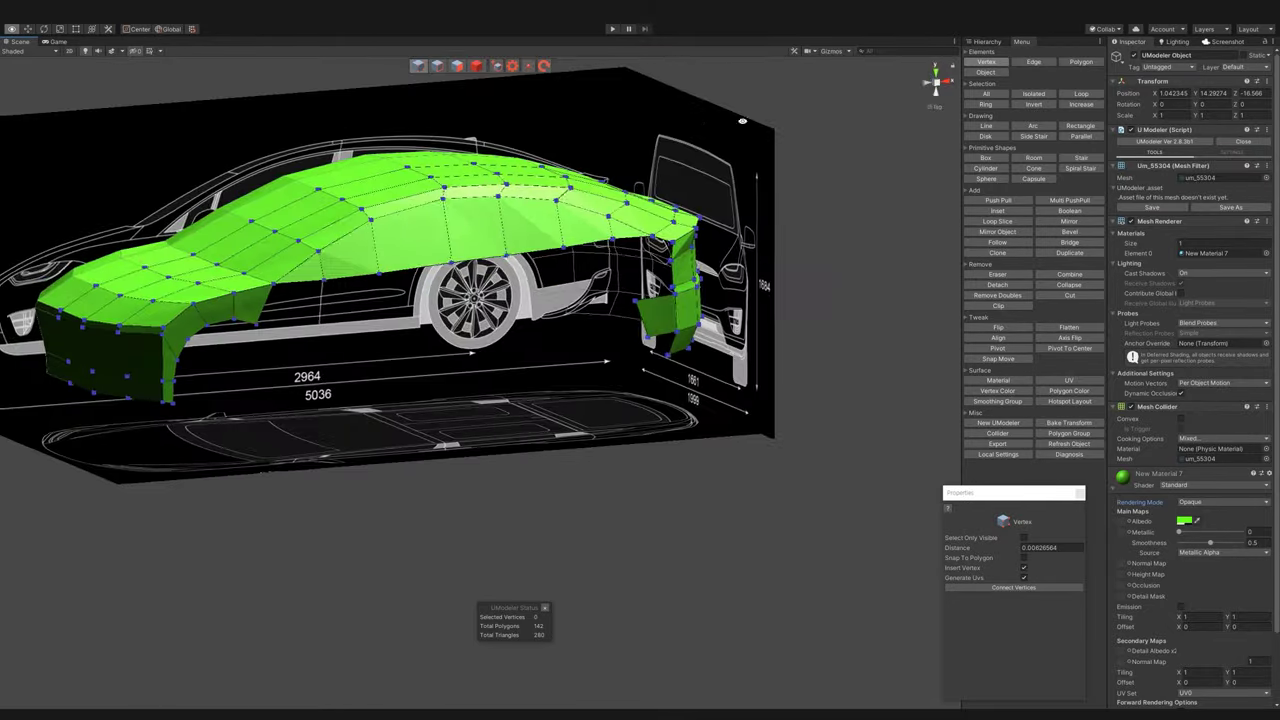
{"action": "left_click", "coordinate": [944, 82]}
{"action": "left_click", "coordinate": [932, 74]}
{"action": "left_click", "coordinate": [944, 82]}
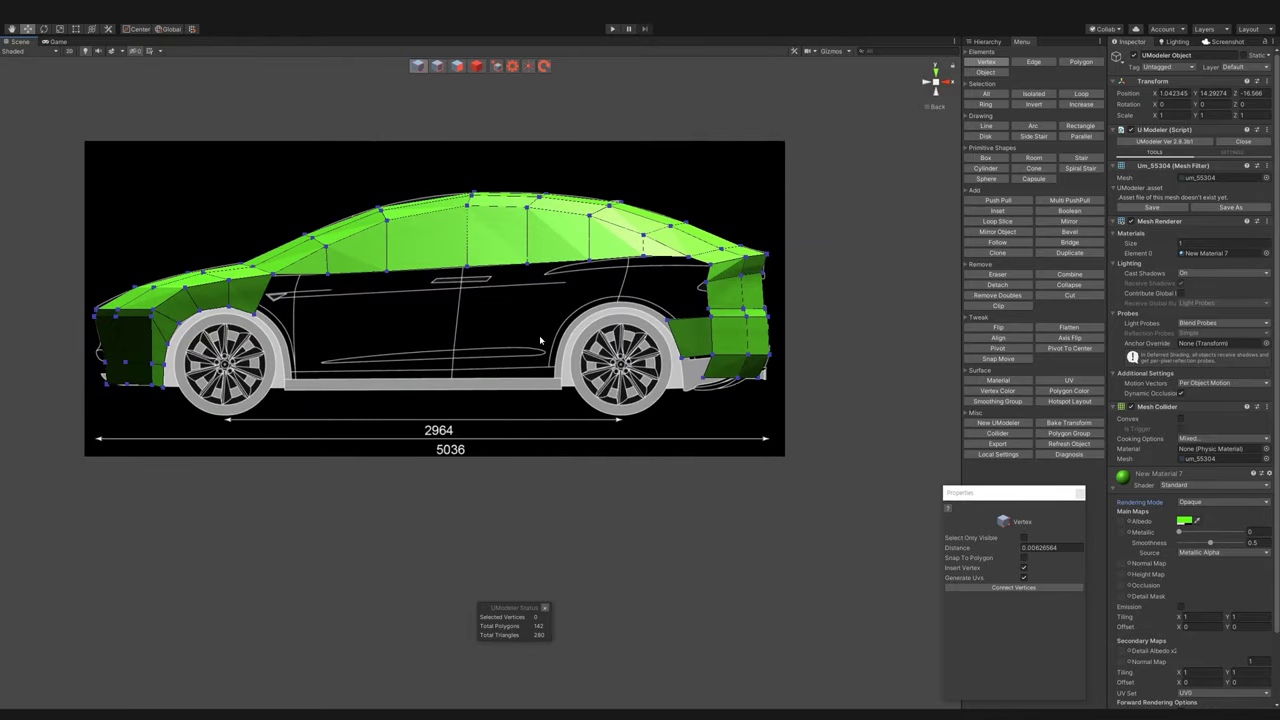
{"action": "scroll", "coordinate": [540, 341], "scroll_direction": "up", "scroll_amount": 1}
{"action": "scroll", "coordinate": [646, 380], "scroll_direction": "up", "scroll_amount": 3}
{"action": "left_click", "coordinate": [437, 66]}
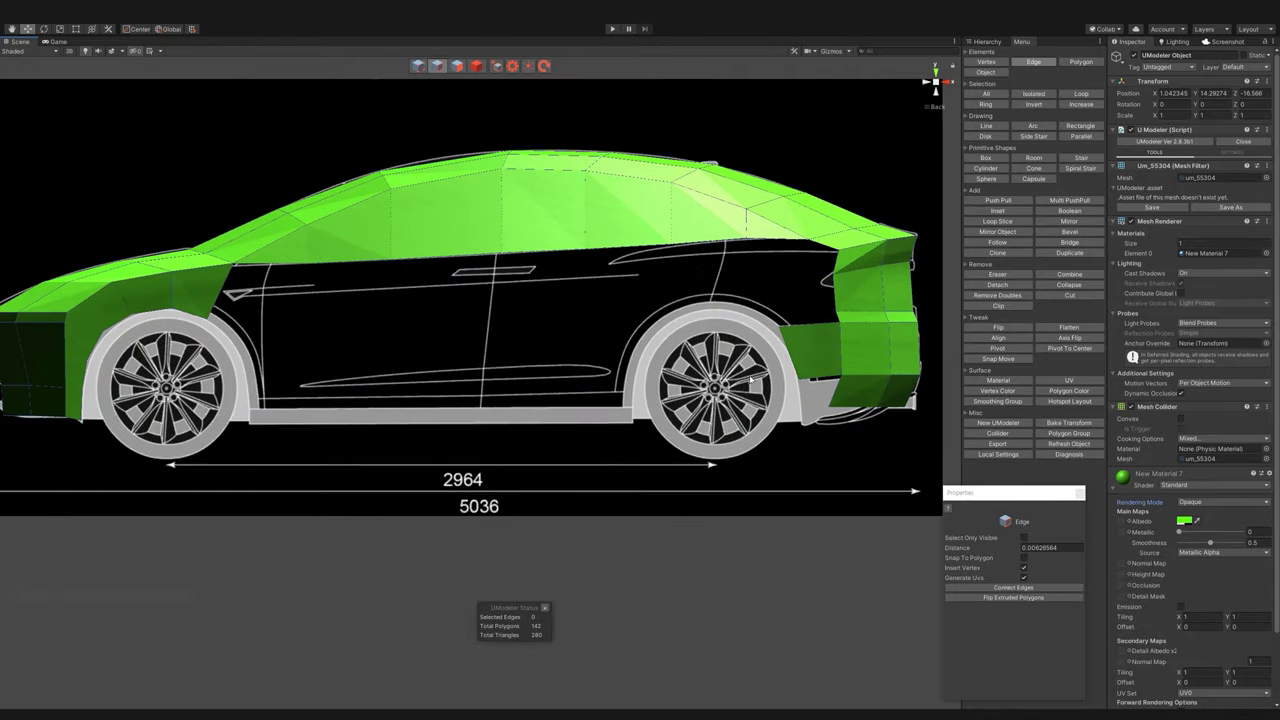
{"action": "left_click", "coordinate": [790, 350]}
{"action": "left_click_drag", "start_coordinate": [788, 350], "coordinate": [632, 353], "text": "shift"}
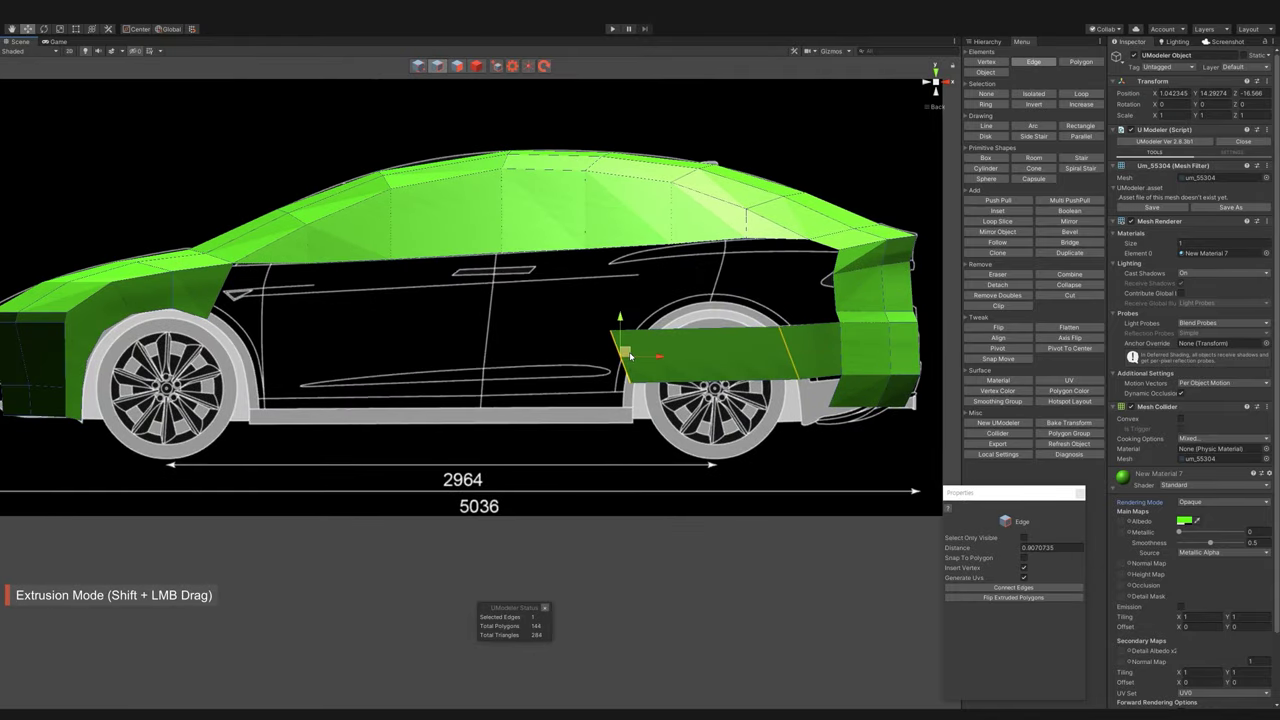
{"action": "key", "text": "e"}
{"action": "left_click", "coordinate": [418, 66]}
{"action": "key", "text": "w"}
{"action": "left_click_drag", "start_coordinate": [613, 330], "coordinate": [650, 331]}
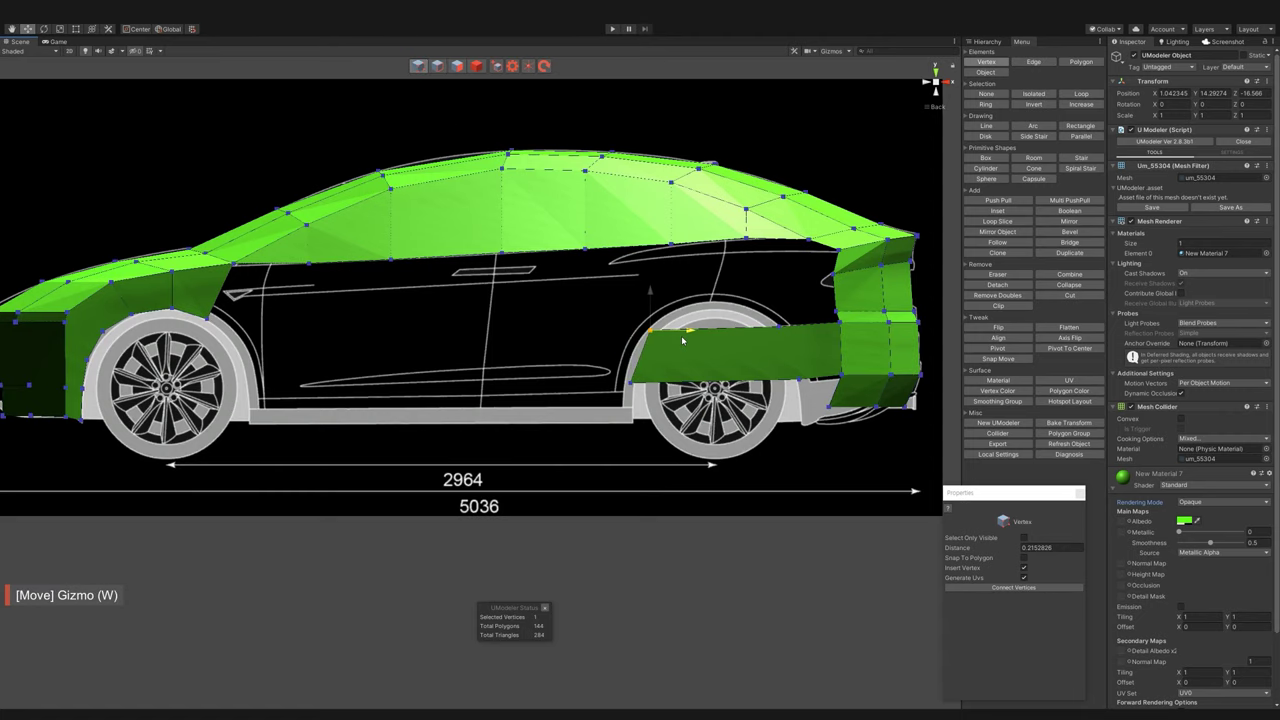
- Extrude the side strip forward in stages toward the front wheel, then also select the front fender edge
{"action": "key", "text": "2"}
{"action": "left_click", "coordinate": [680, 377]}
{"action": "left_click_drag", "start_coordinate": [686, 377], "coordinate": [536, 377], "text": "shift"}
{"action": "key", "text": "e"}
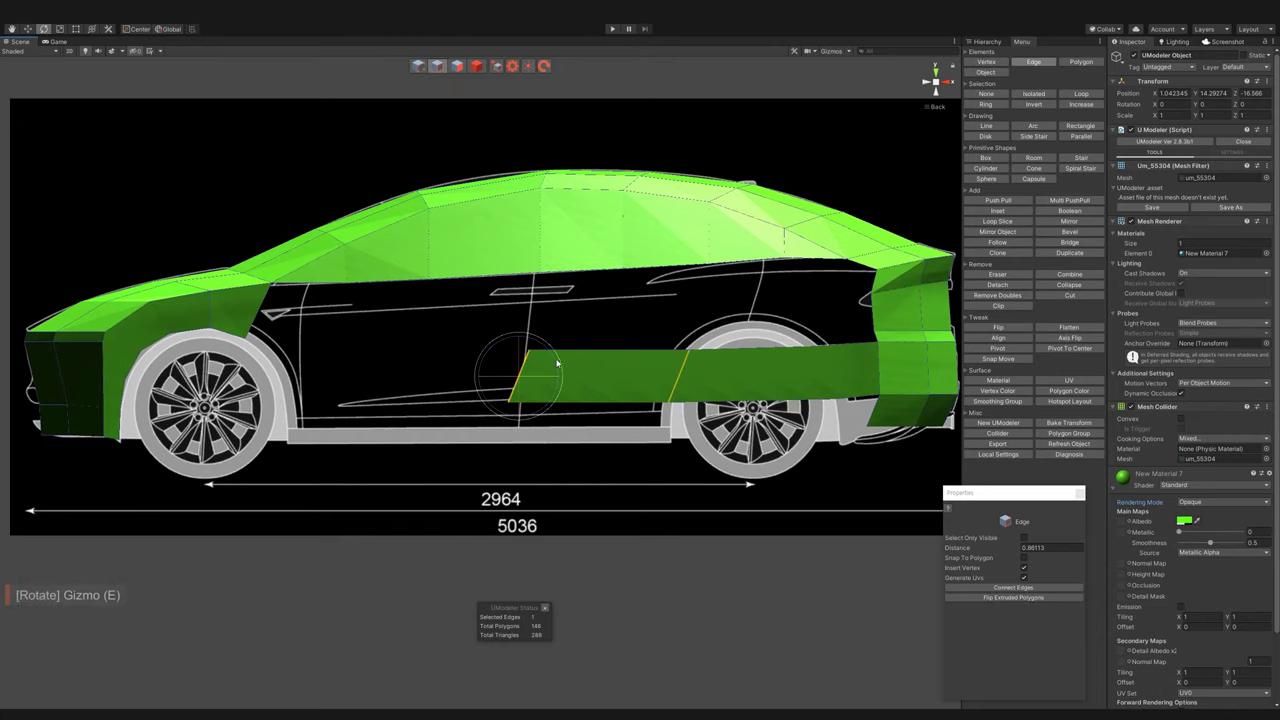
{"action": "key", "text": "w"}
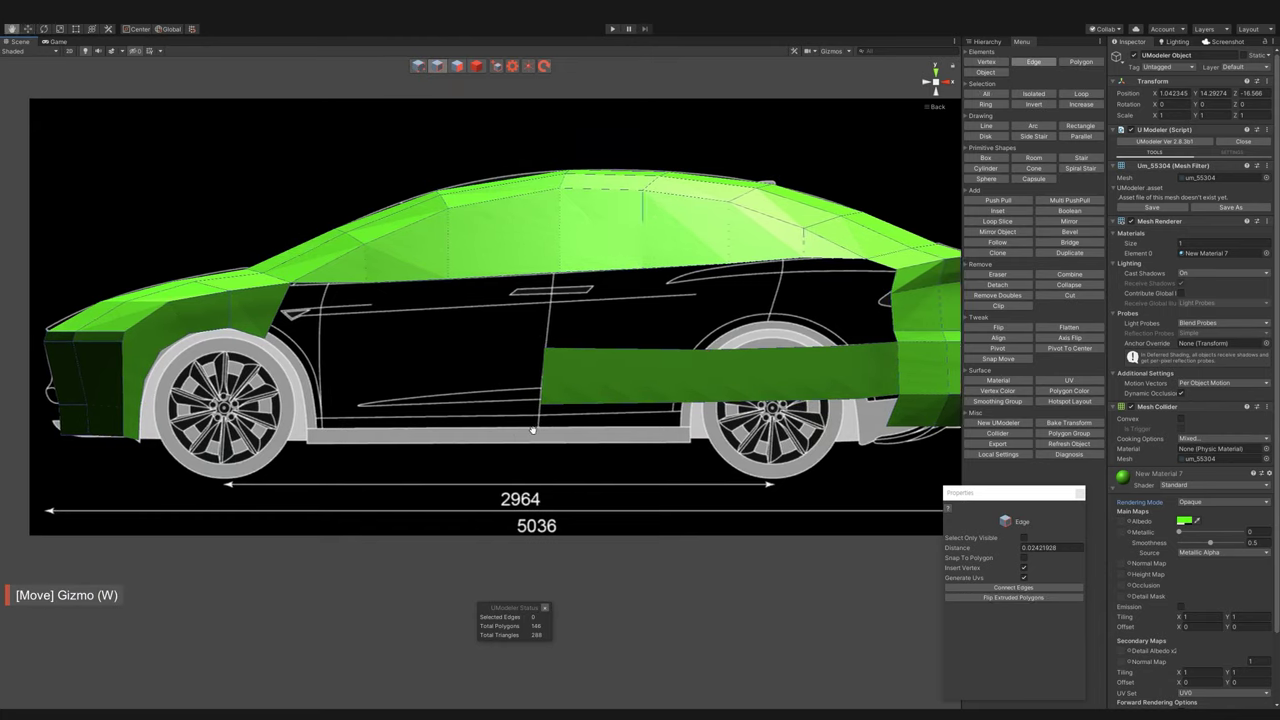
{"action": "middle_click_drag", "start_coordinate": [548, 374], "coordinate": [682, 374]}
{"action": "left_click_drag", "start_coordinate": [656, 377], "coordinate": [470, 388], "text": "shift"}
{"action": "key", "text": "e"}
{"action": "key", "text": "w"}
{"action": "key", "text": "r"}
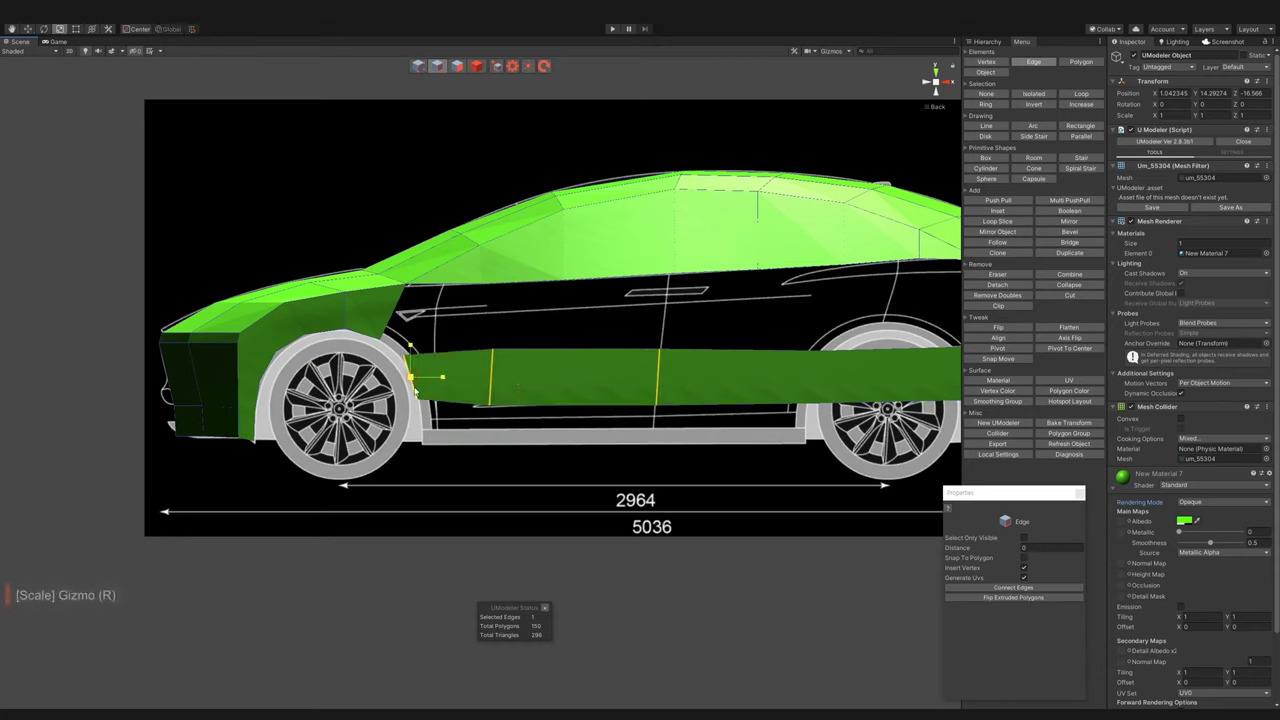
{"action": "key", "text": "w"}
{"action": "scroll", "coordinate": [509, 425], "scroll_direction": "up", "scroll_amount": 5}
{"action": "left_click", "coordinate": [509, 425], "text": "shift"}
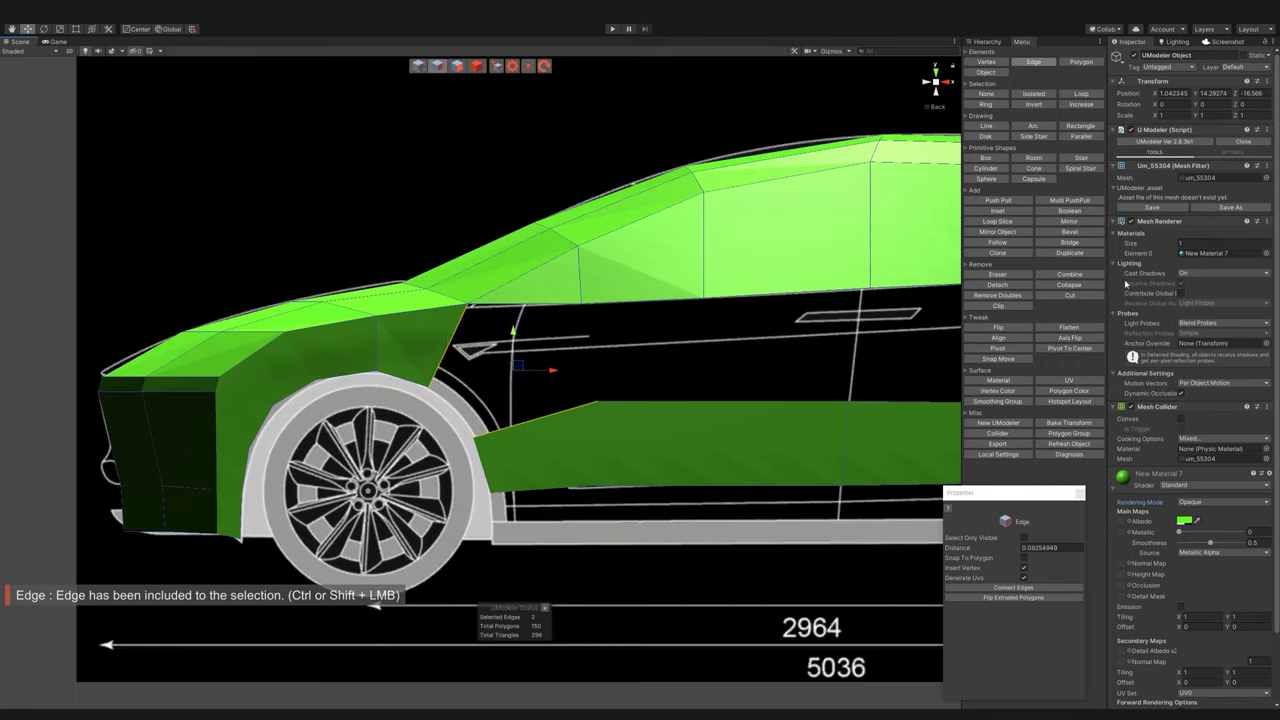
- Bridge the side strip's edge to the front fender edge
{"action": "left_click", "coordinate": [1044, 242]}
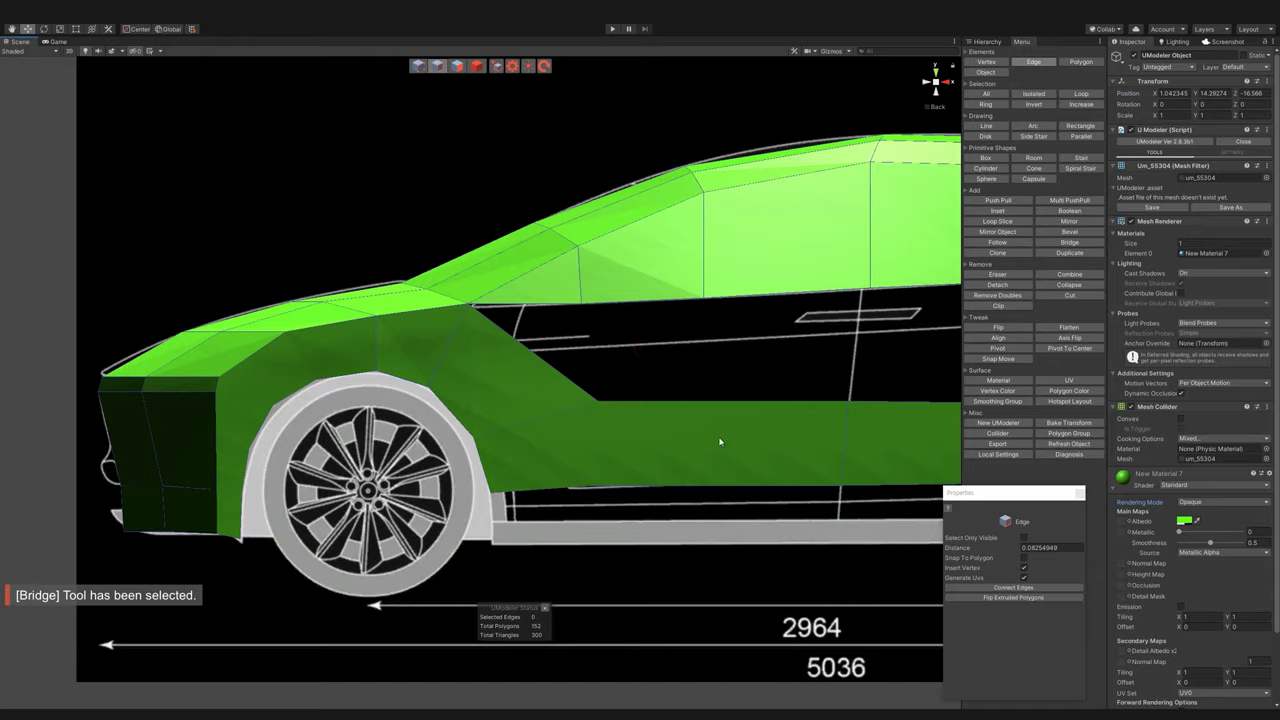
{"action": "middle_click_drag", "start_coordinate": [711, 450], "coordinate": [555, 338]}
{"action": "middle_click_drag", "start_coordinate": [411, 342], "coordinate": [565, 352]}
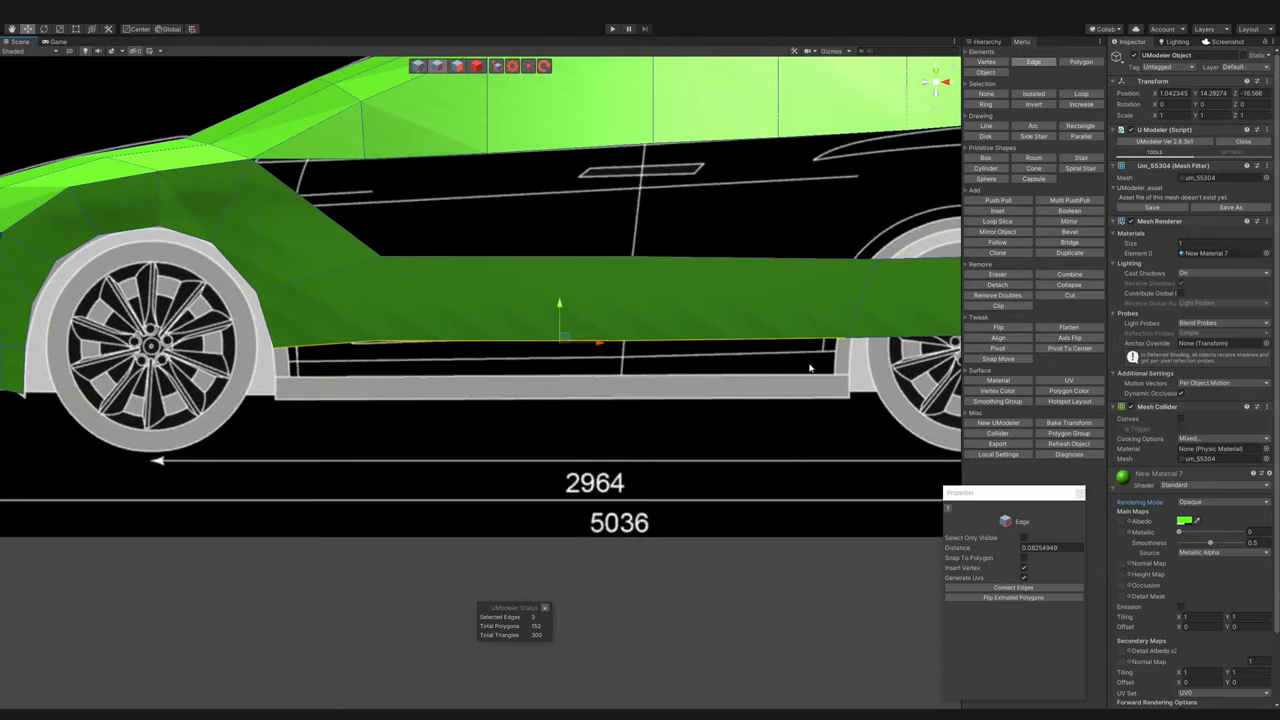
- Extrude the strip's lower edge down to the sill line between the wheels
{"action": "middle_click_drag", "start_coordinate": [572, 350], "coordinate": [472, 347]}
{"action": "left_click_drag", "start_coordinate": [472, 340], "coordinate": [472, 365], "text": "shift"}
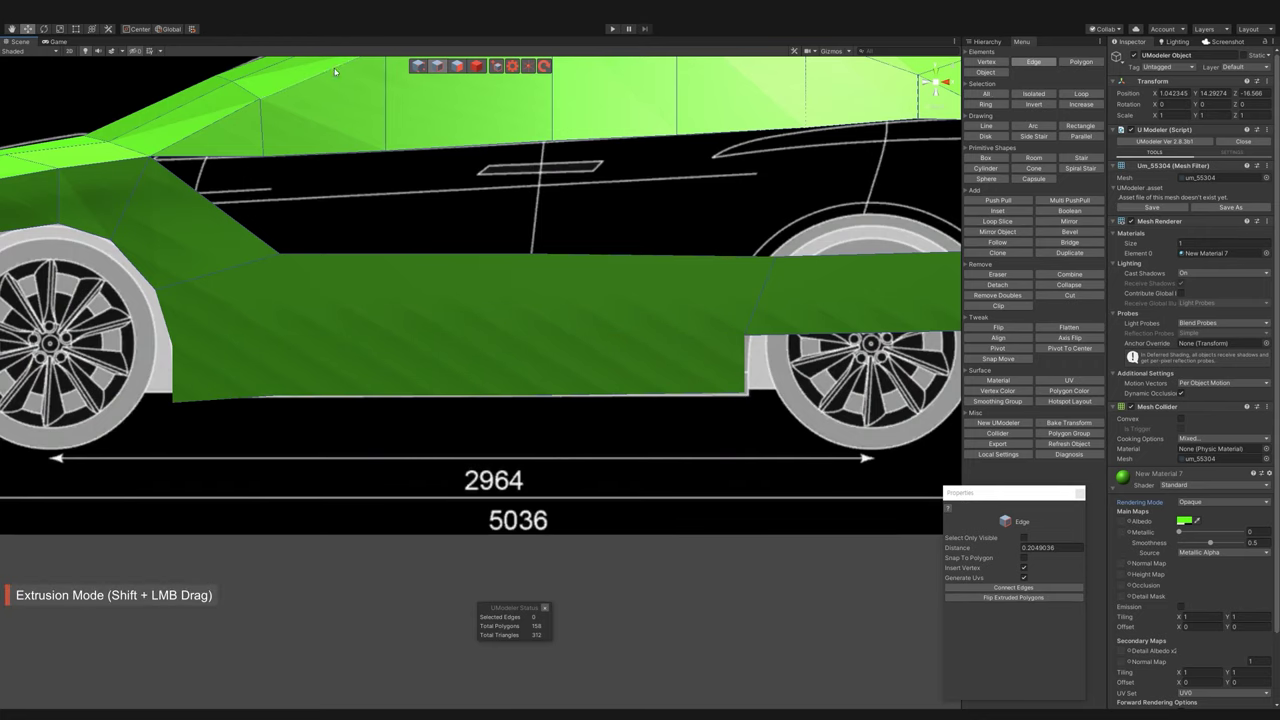
{"action": "left_click", "coordinate": [416, 67]}
{"action": "left_click", "coordinate": [175, 369]}
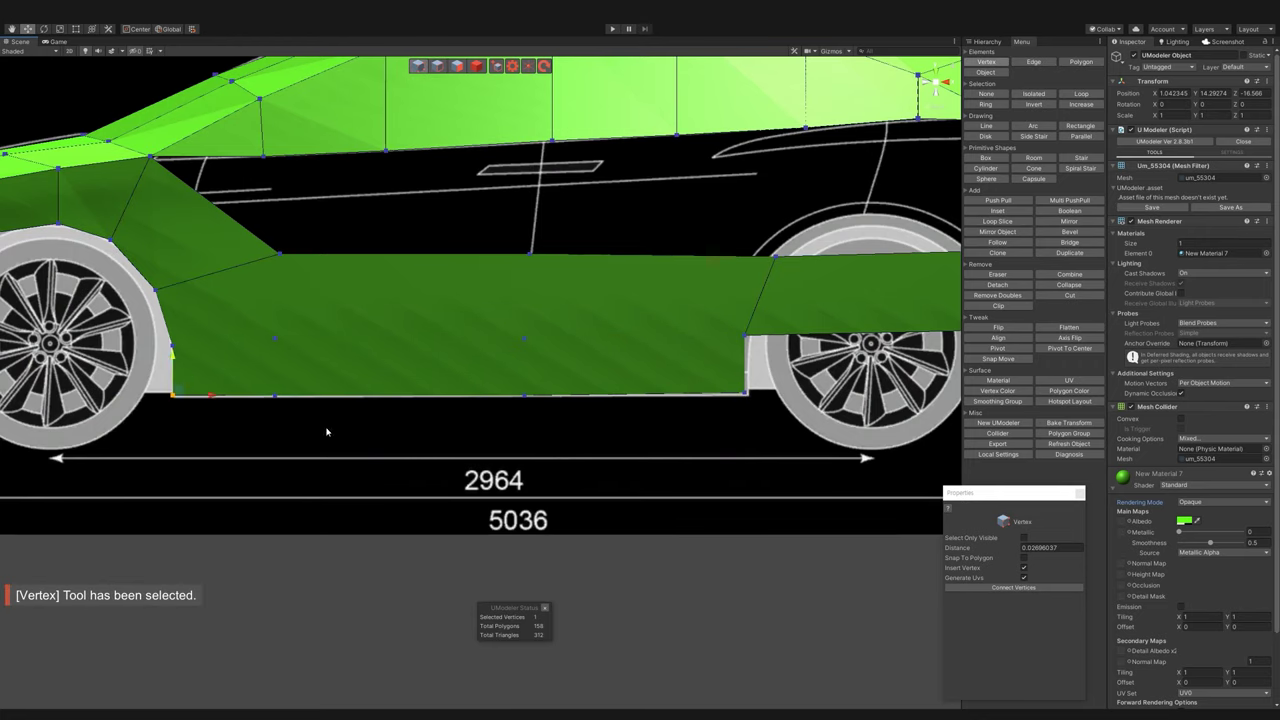
{"action": "right_click_drag", "start_coordinate": [326, 432], "coordinate": [625, 373]}
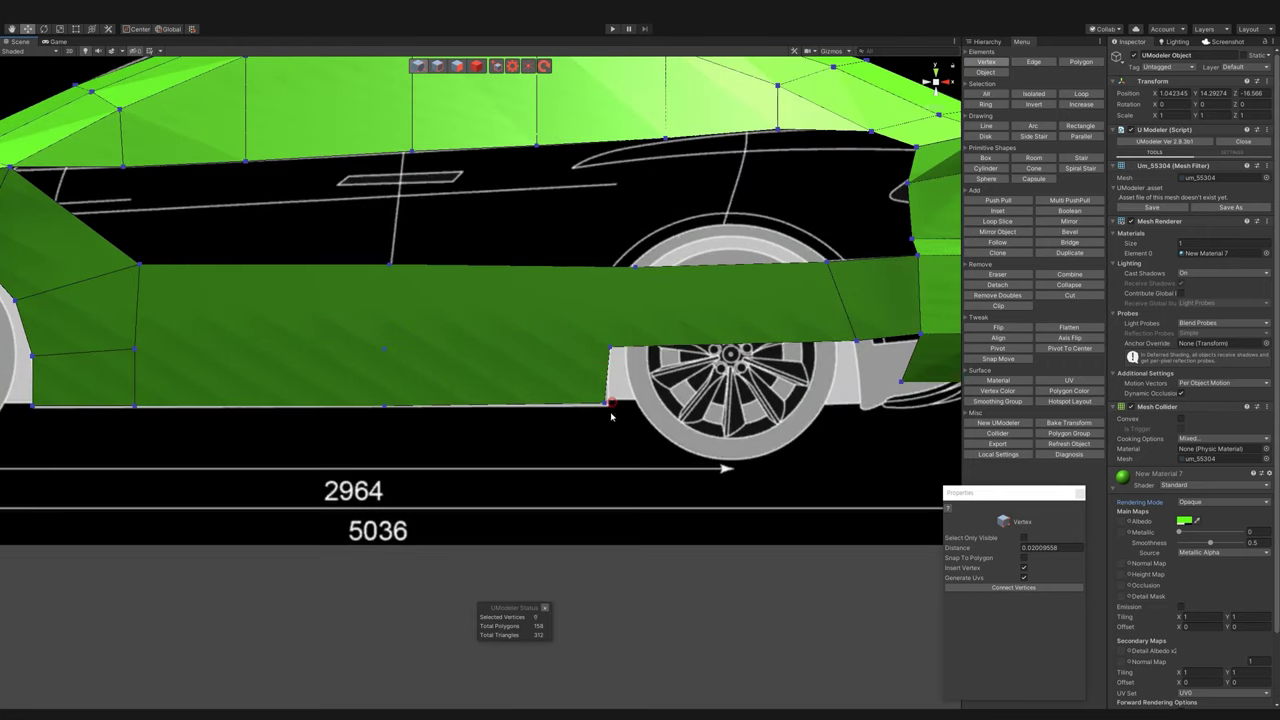
{"action": "left_click", "coordinate": [456, 65]}
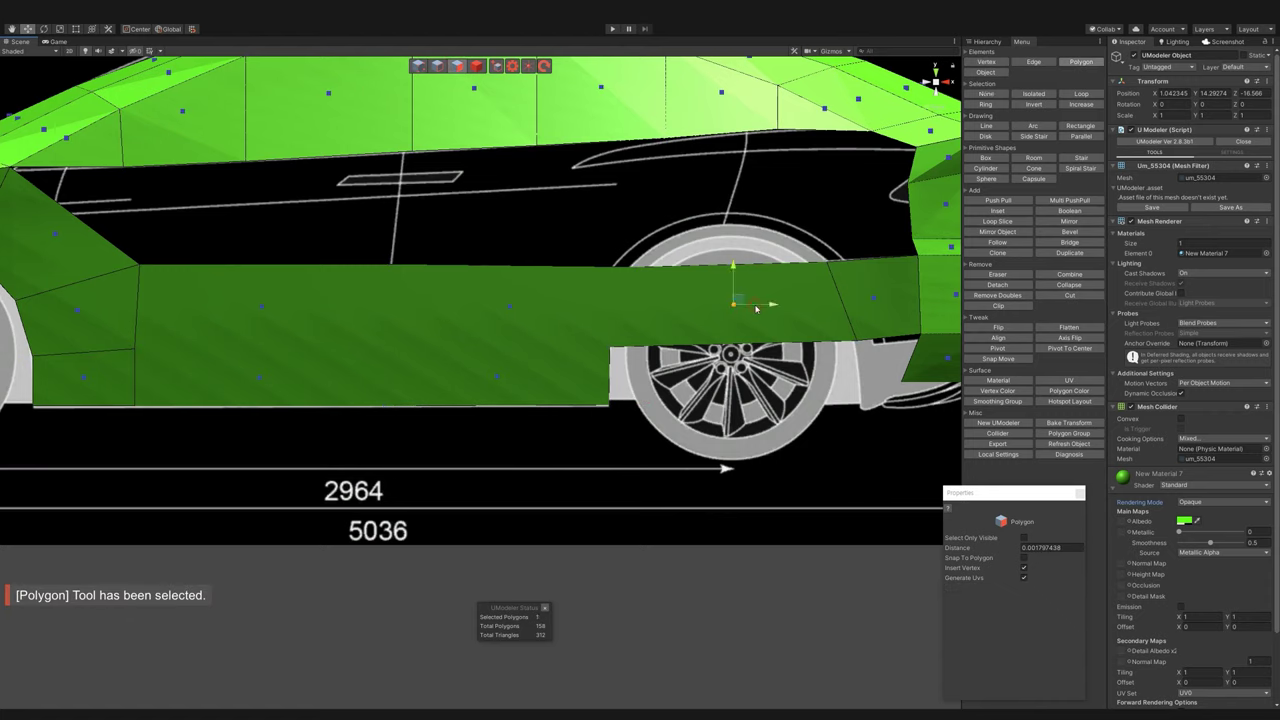
- Delete the polygon above the rear wheel, reshape the panel corner, and slice a new edge loop by the arch
{"action": "left_click", "coordinate": [749, 297]}
{"action": "key", "text": "Delete"}
{"action": "key", "text": "1"}
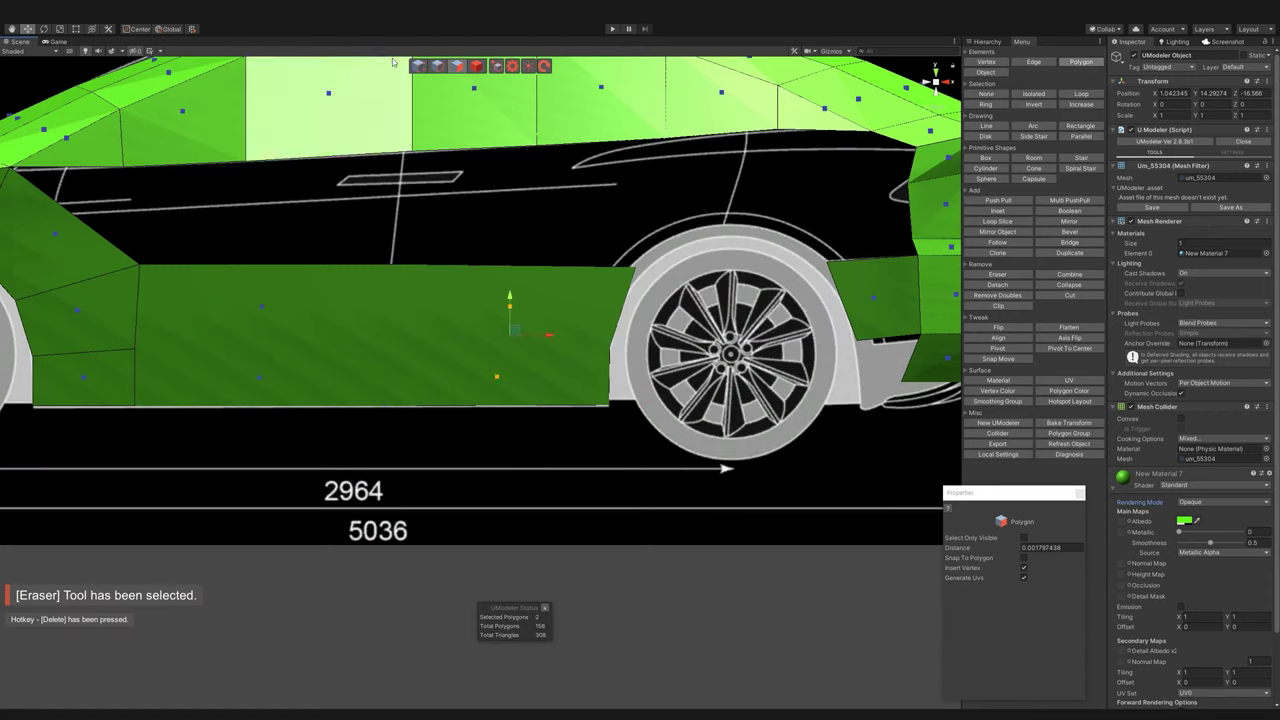
{"action": "left_click", "coordinate": [605, 347]}
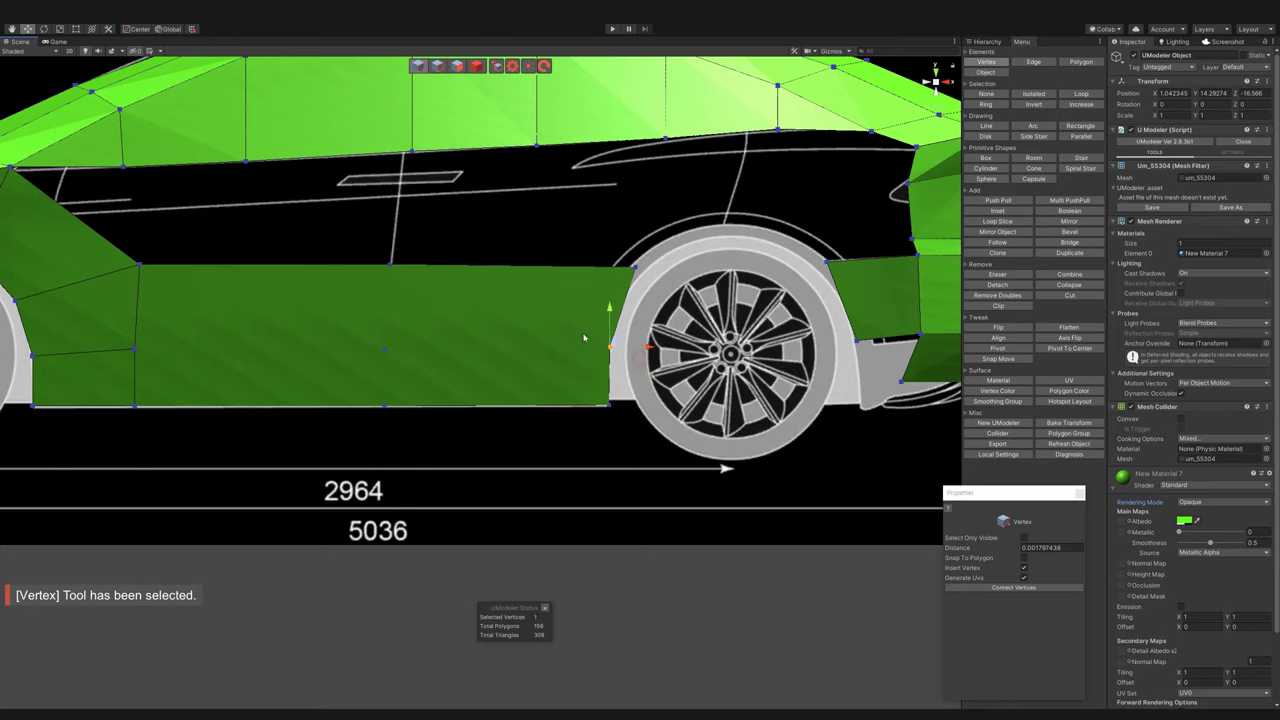
{"action": "left_click_drag", "start_coordinate": [625, 410], "coordinate": [636, 373]}
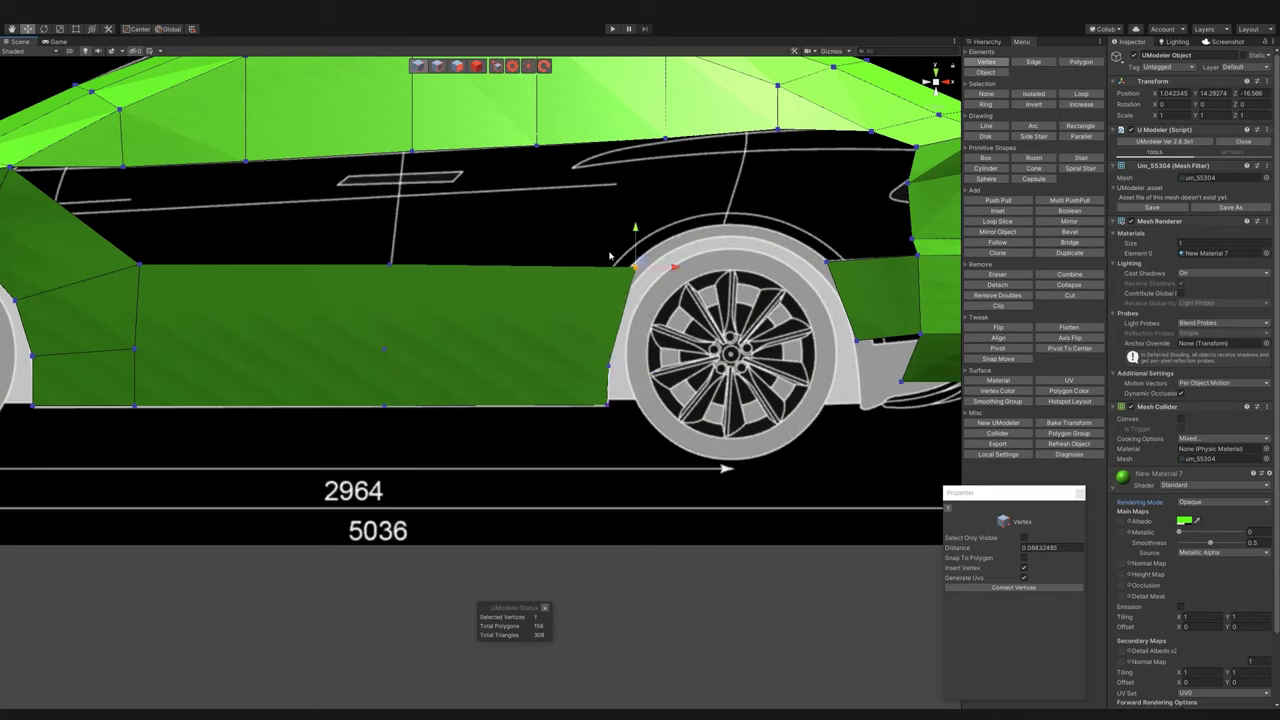
{"action": "left_click_drag", "start_coordinate": [640, 263], "coordinate": [628, 294]}
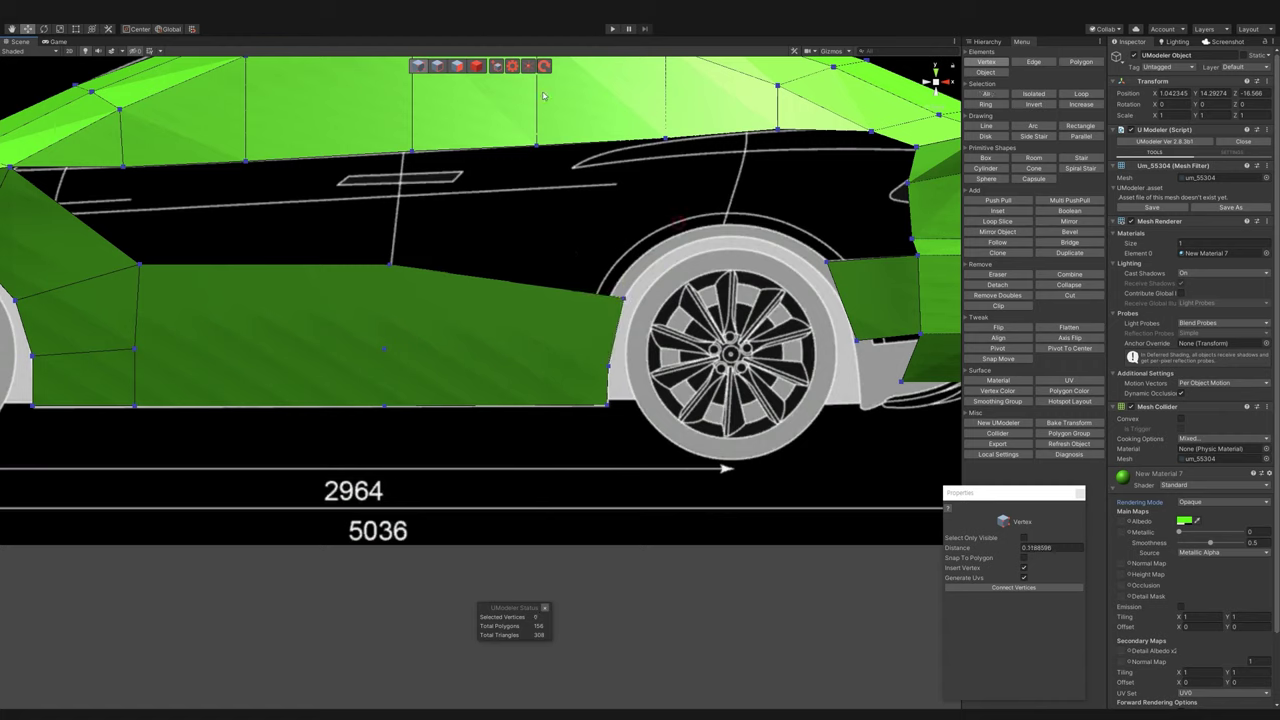
{"action": "left_click", "coordinate": [997, 221]}
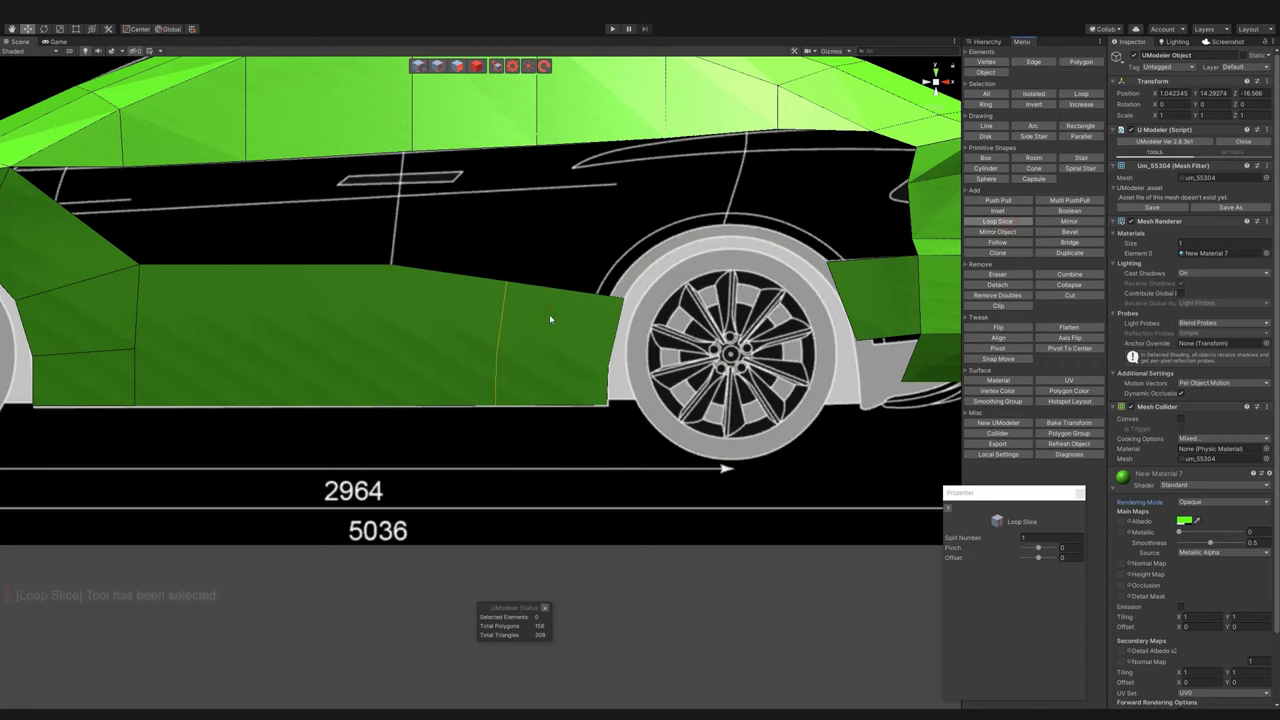
{"action": "left_click_drag", "start_coordinate": [625, 341], "coordinate": [624, 341]}
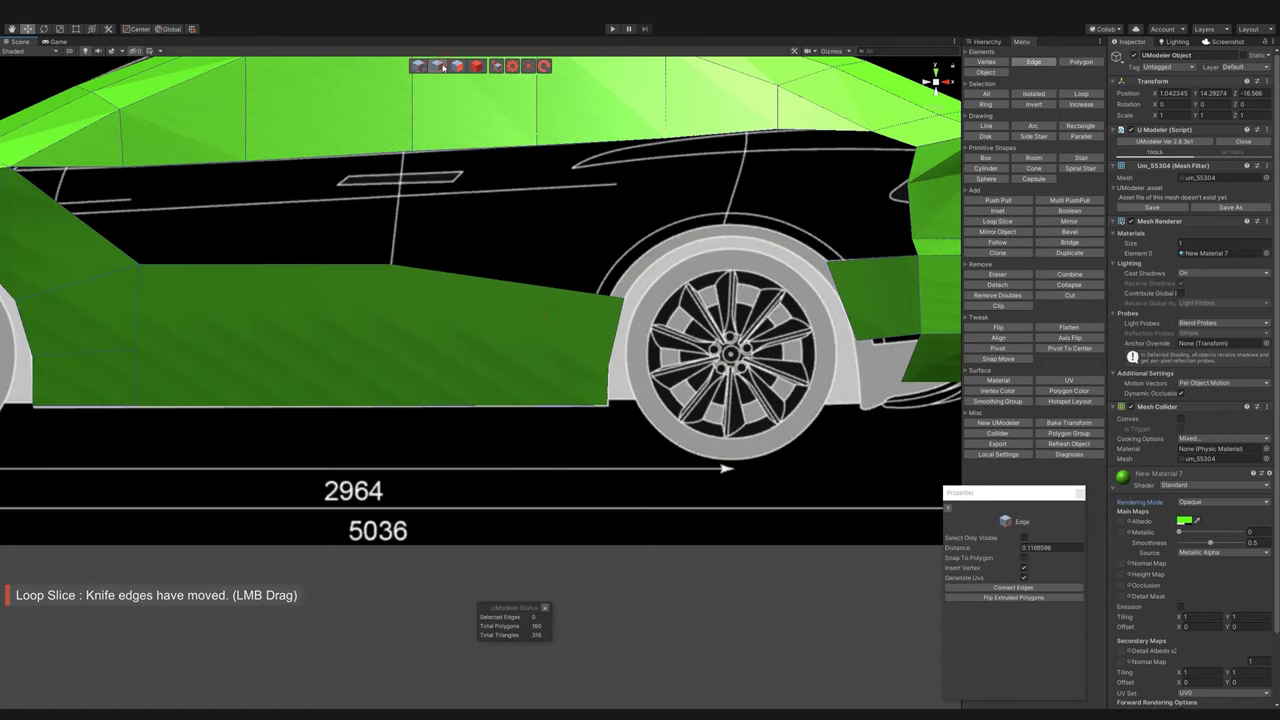
- Extrude three faces around the rear wheel arch and lower the arch's end vertex
{"action": "key", "text": "2"}
{"action": "left_click", "coordinate": [612, 292]}
{"action": "left_click_drag", "start_coordinate": [614, 288], "coordinate": [655, 245], "text": "shift"}
{"action": "key", "text": "e"}
{"action": "key", "text": "w"}
{"action": "left_click_drag", "start_coordinate": [657, 237], "coordinate": [730, 238], "text": "shift"}
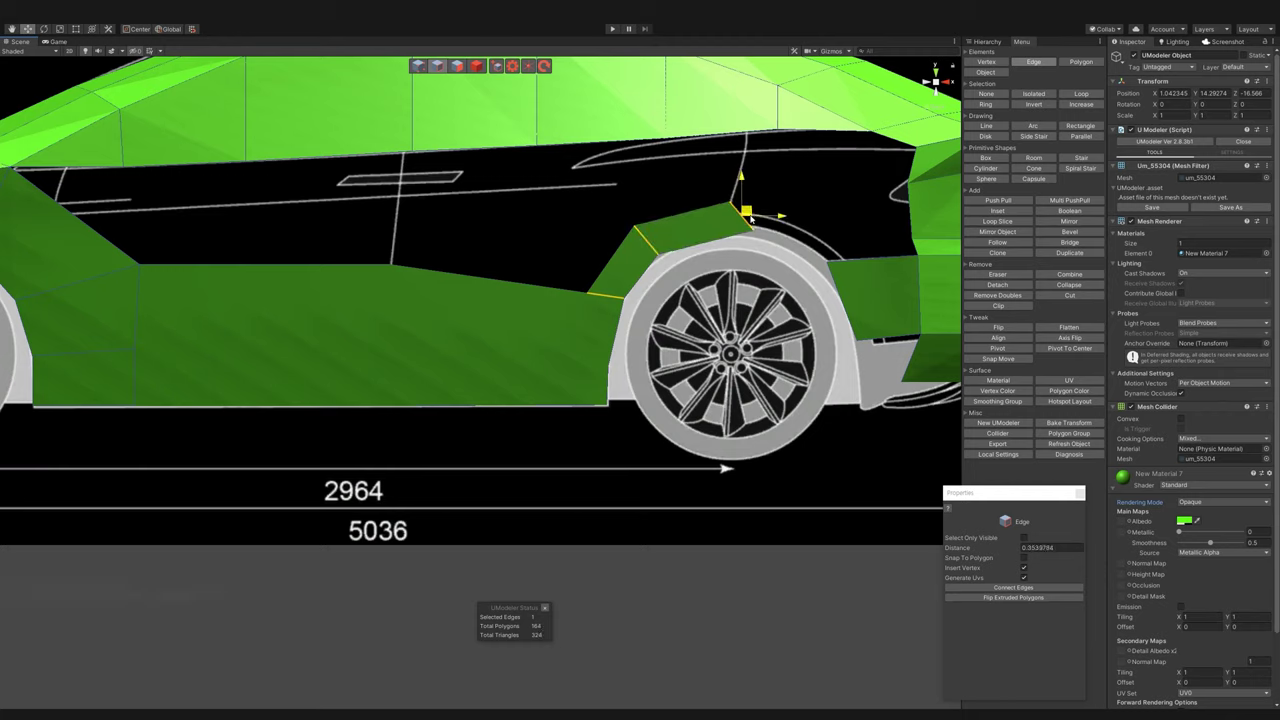
{"action": "key", "text": "e"}
{"action": "key", "text": "w"}
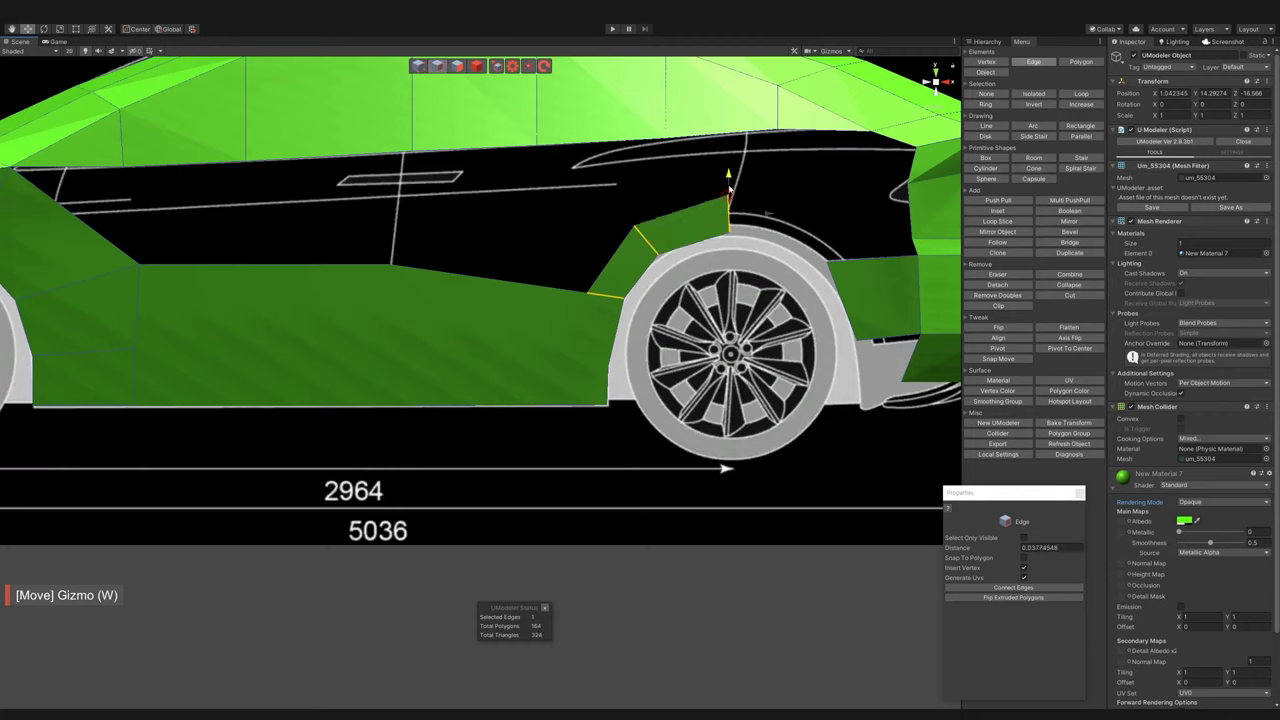
{"action": "left_click_drag", "start_coordinate": [741, 211], "coordinate": [830, 222], "text": "shift"}
{"action": "key", "text": "e"}
{"action": "key", "text": "w"}
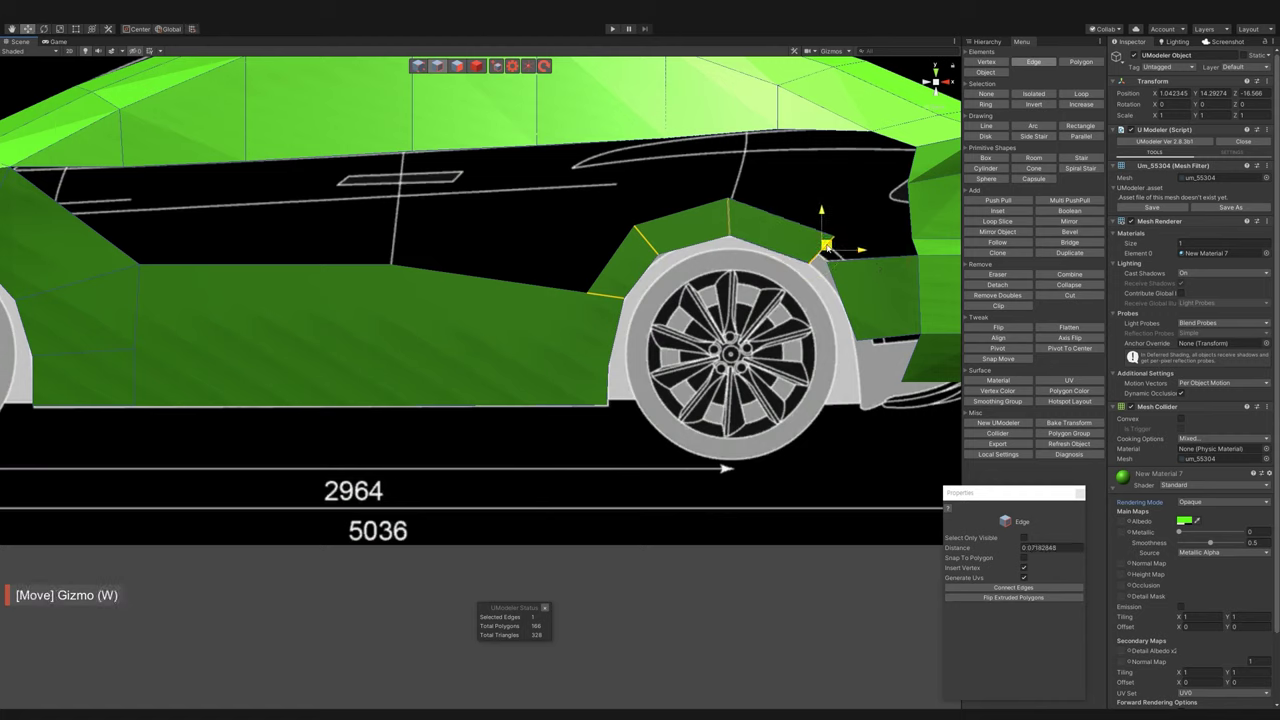
{"action": "left_click", "coordinate": [419, 66]}
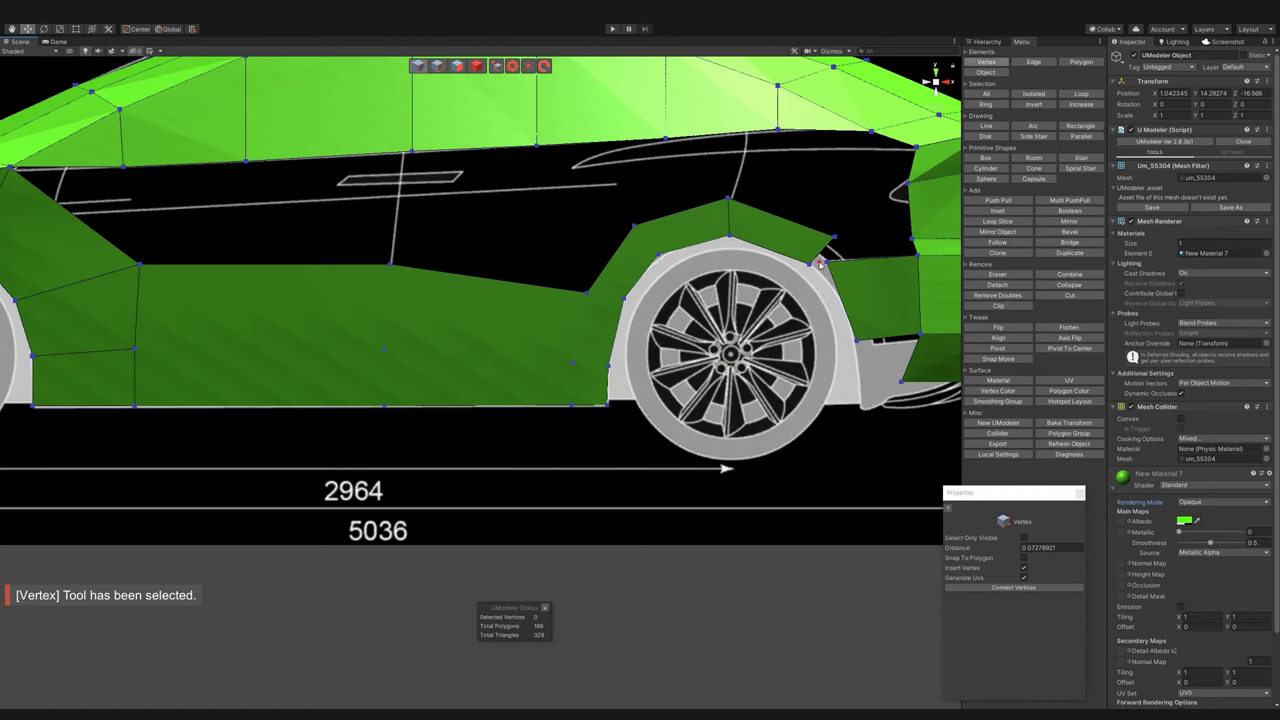
{"action": "mouse_move", "coordinate": [838, 262]}
{"action": "left_mouse_down"}
{"action": "mouse_move", "coordinate": [855, 295]}
{"action": "mouse_move", "coordinate": [697, 345]}
{"action": "left_mouse_up"}
- Extrude the edge behind the arch downward and combine the two vertices beside the wheel arch
{"action": "left_click", "coordinate": [442, 66]}
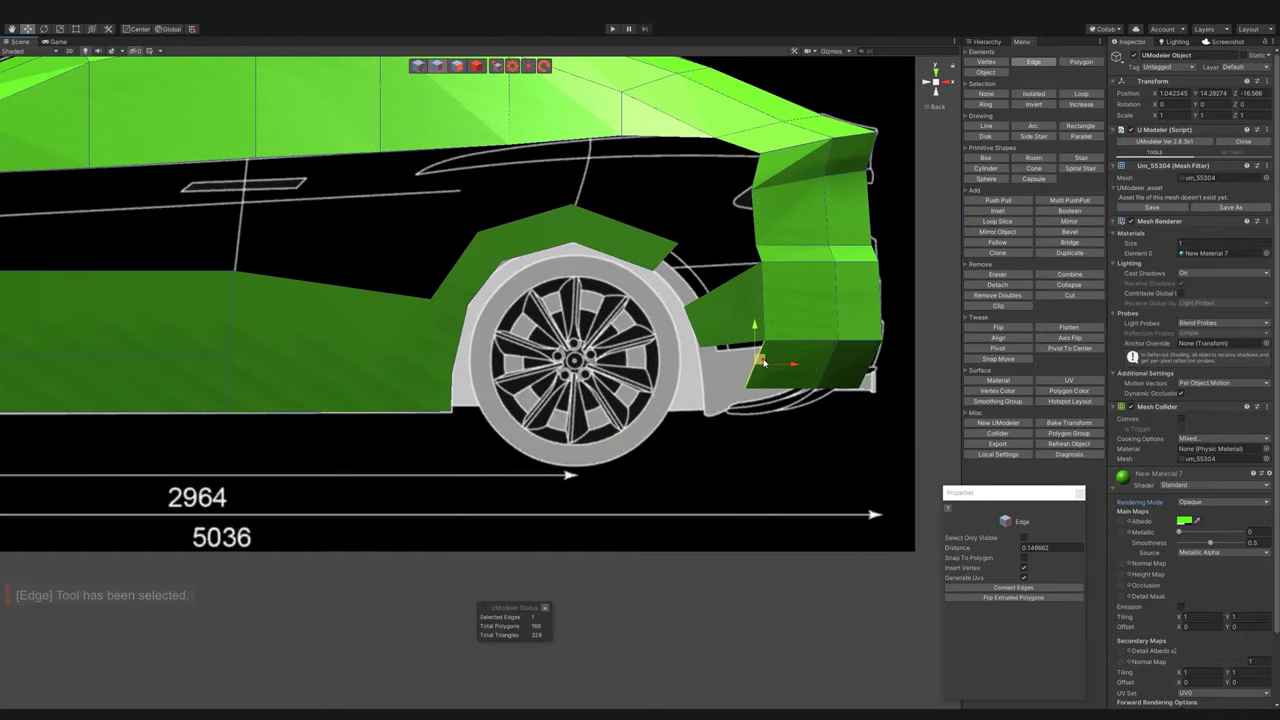
{"action": "left_click_drag", "start_coordinate": [730, 352], "coordinate": [731, 390], "text": "shift"}
{"action": "key", "text": "1"}
{"action": "left_click", "coordinate": [713, 370]}
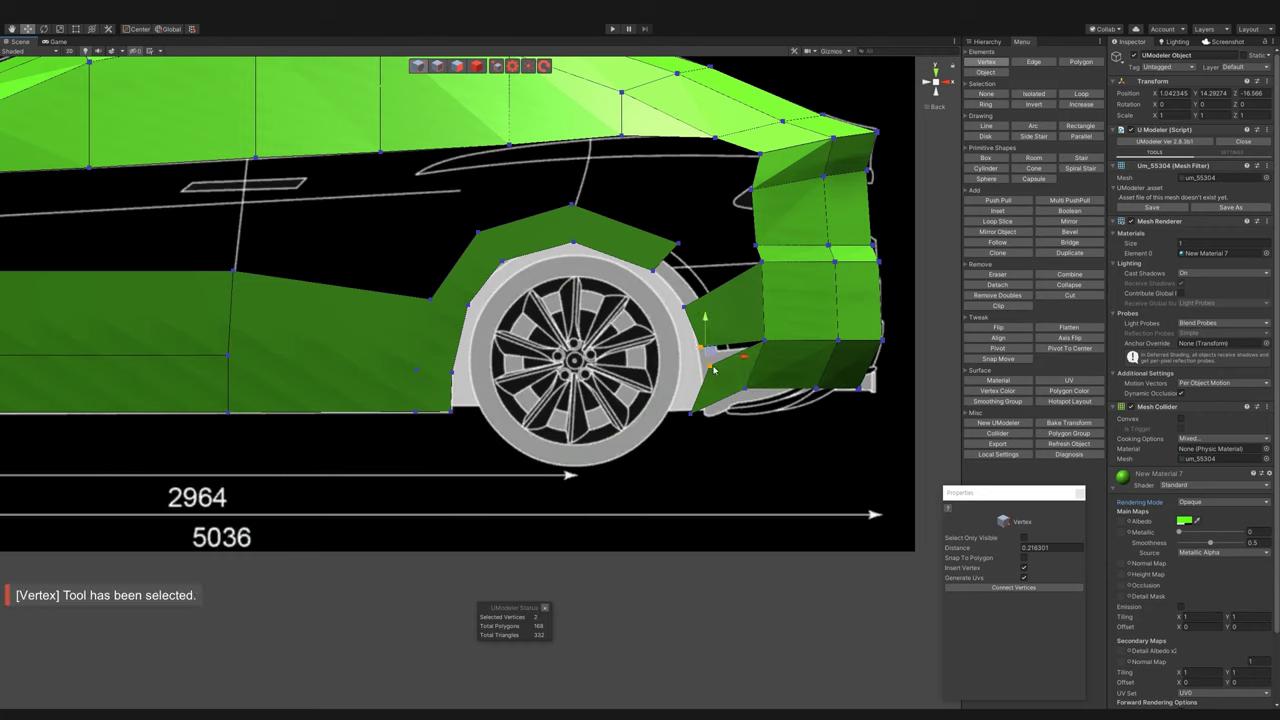
{"action": "left_click", "coordinate": [1070, 275]}
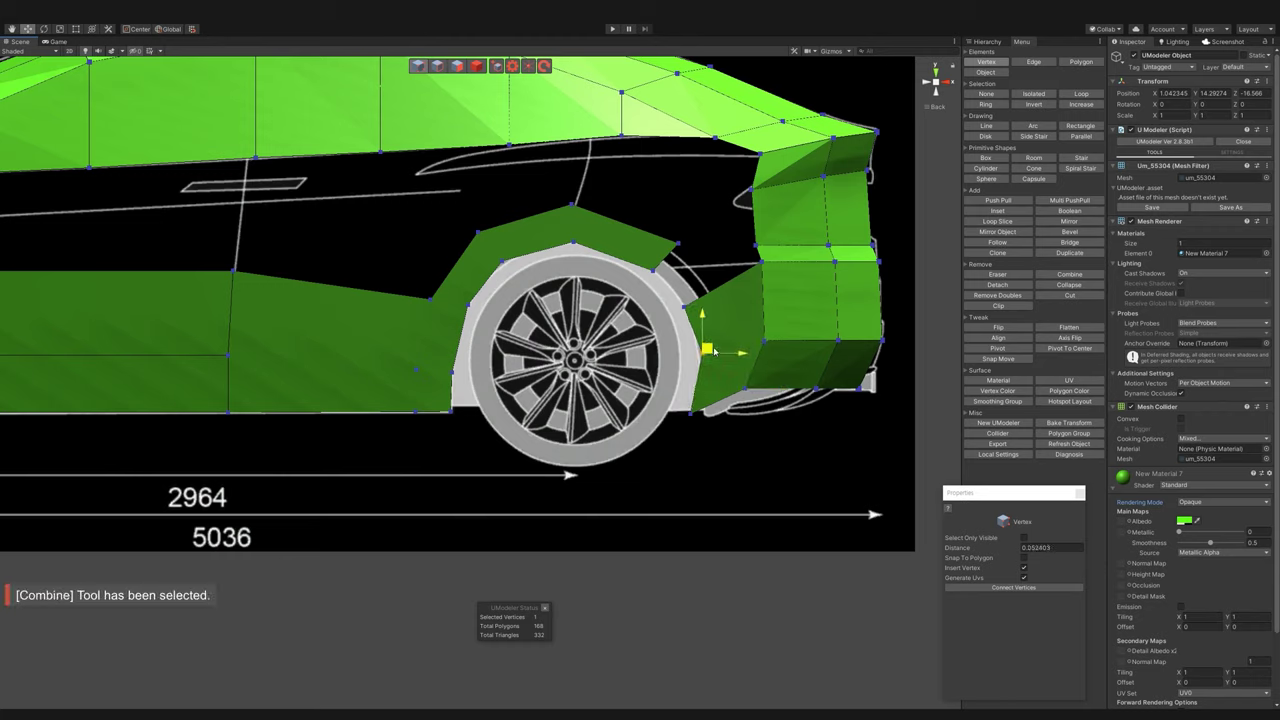
{"action": "left_click", "coordinate": [750, 400]}
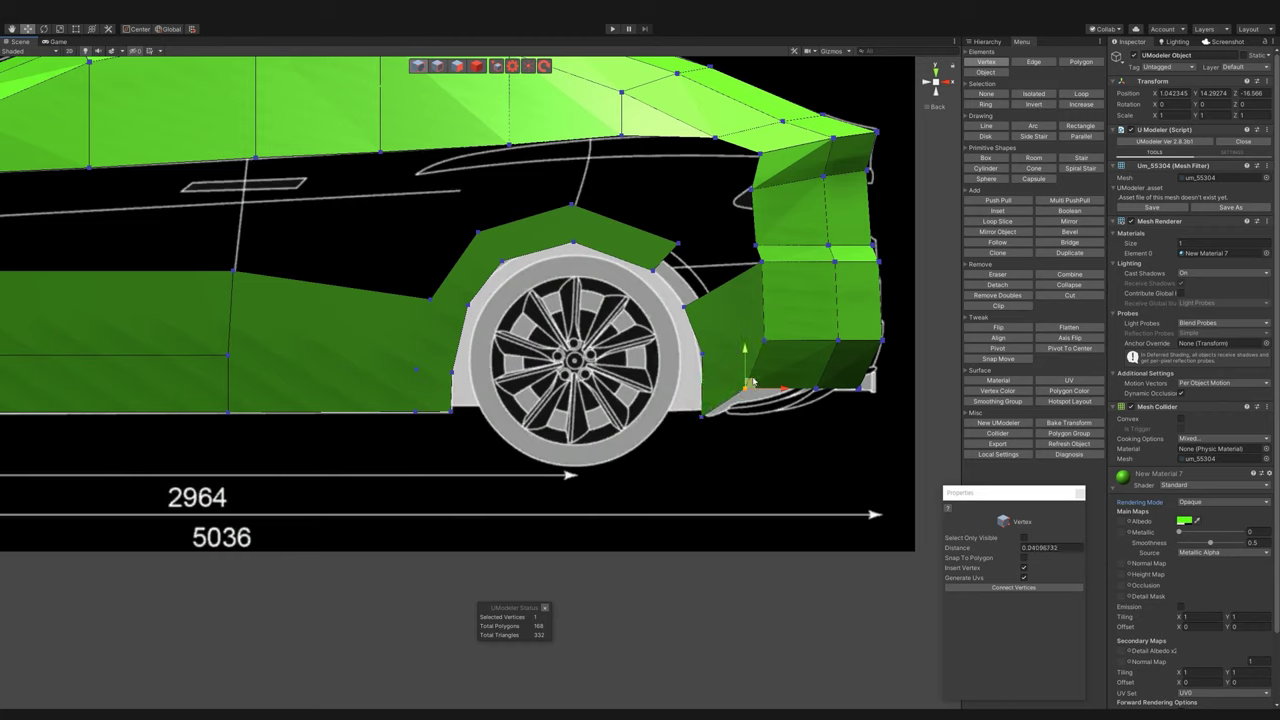
{"action": "left_click", "coordinate": [829, 392]}
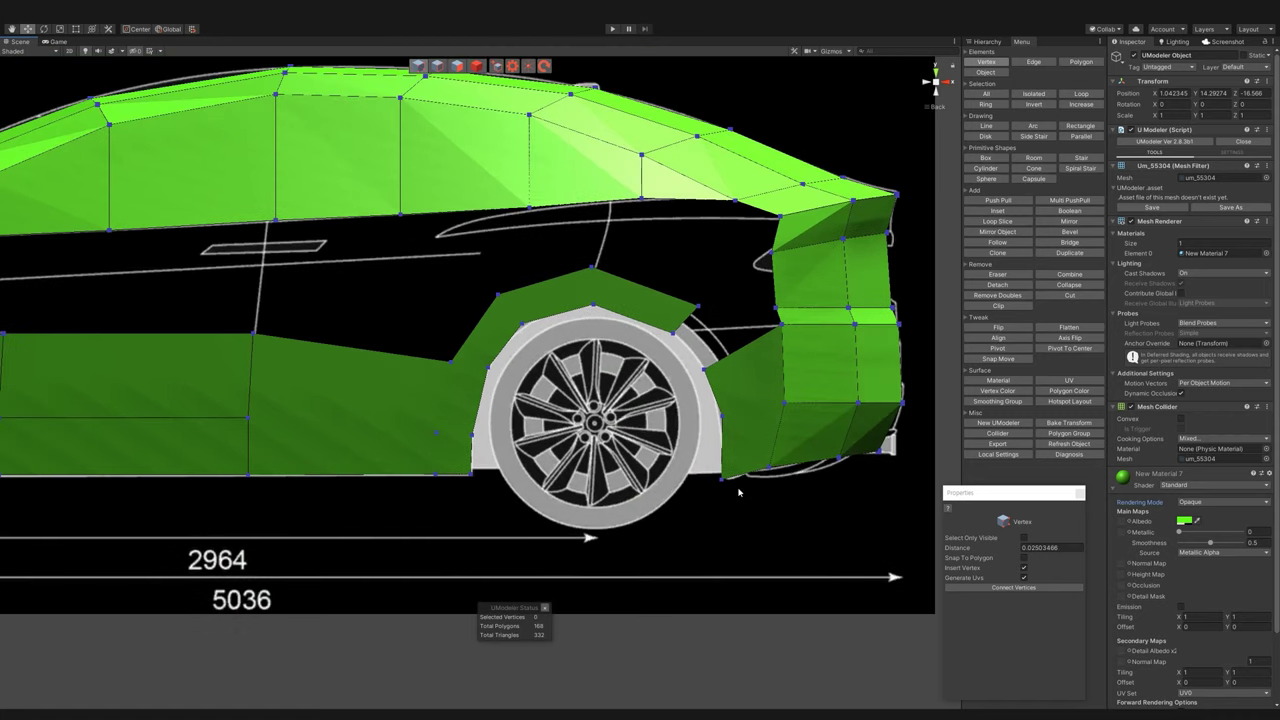
- Bridge the two opposite wheel-arch edges with a face behind the rear wheel
{"action": "left_click_drag", "start_coordinate": [877, 419], "coordinate": [731, 305], "text": "alt"}
{"action": "key", "text": "2"}
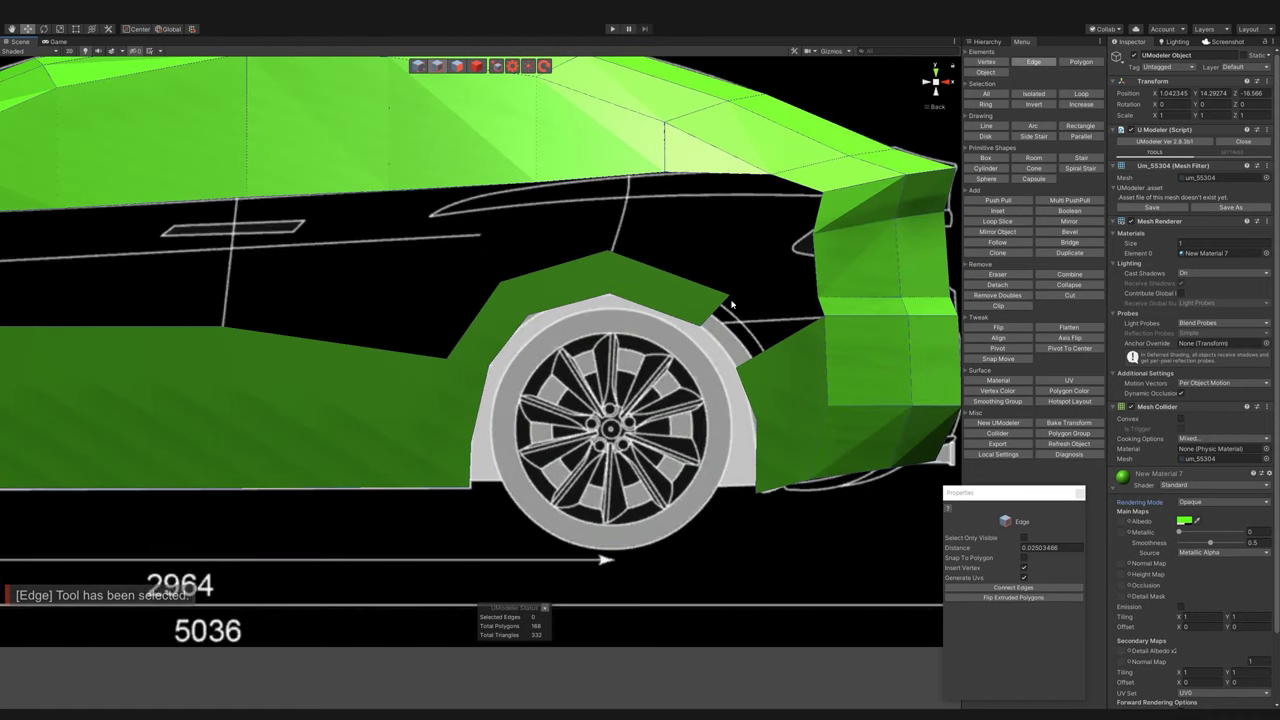
{"action": "left_click", "coordinate": [728, 308]}
{"action": "left_click", "coordinate": [790, 332], "text": "shift"}
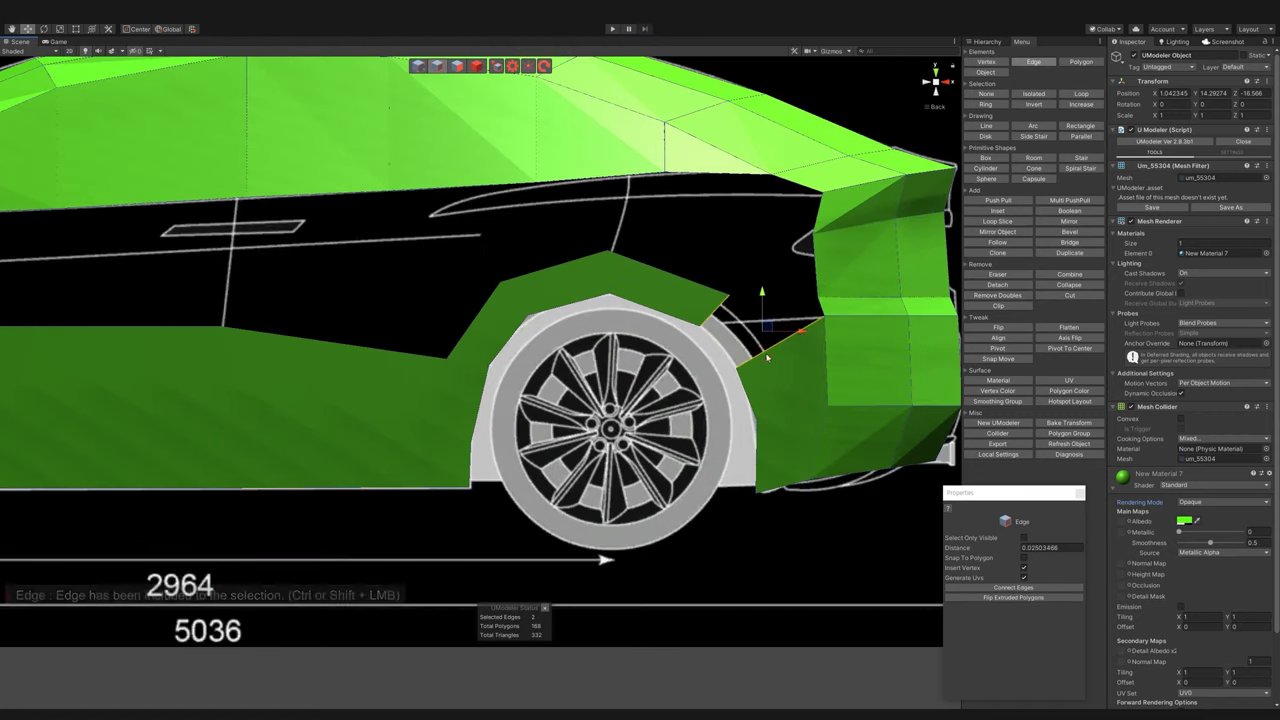
{"action": "left_click", "coordinate": [1069, 243]}
{"action": "mouse_move", "coordinate": [720, 263]}
{"action": "left_mouse_down", "text": "alt"}
{"action": "mouse_move", "coordinate": [383, 405]}
{"action": "mouse_move", "coordinate": [597, 365]}
{"action": "mouse_move", "coordinate": [452, 355]}
{"action": "mouse_move", "coordinate": [548, 157]}
{"action": "left_mouse_up", "text": "alt"}
{"action": "left_click", "coordinate": [937, 82]}
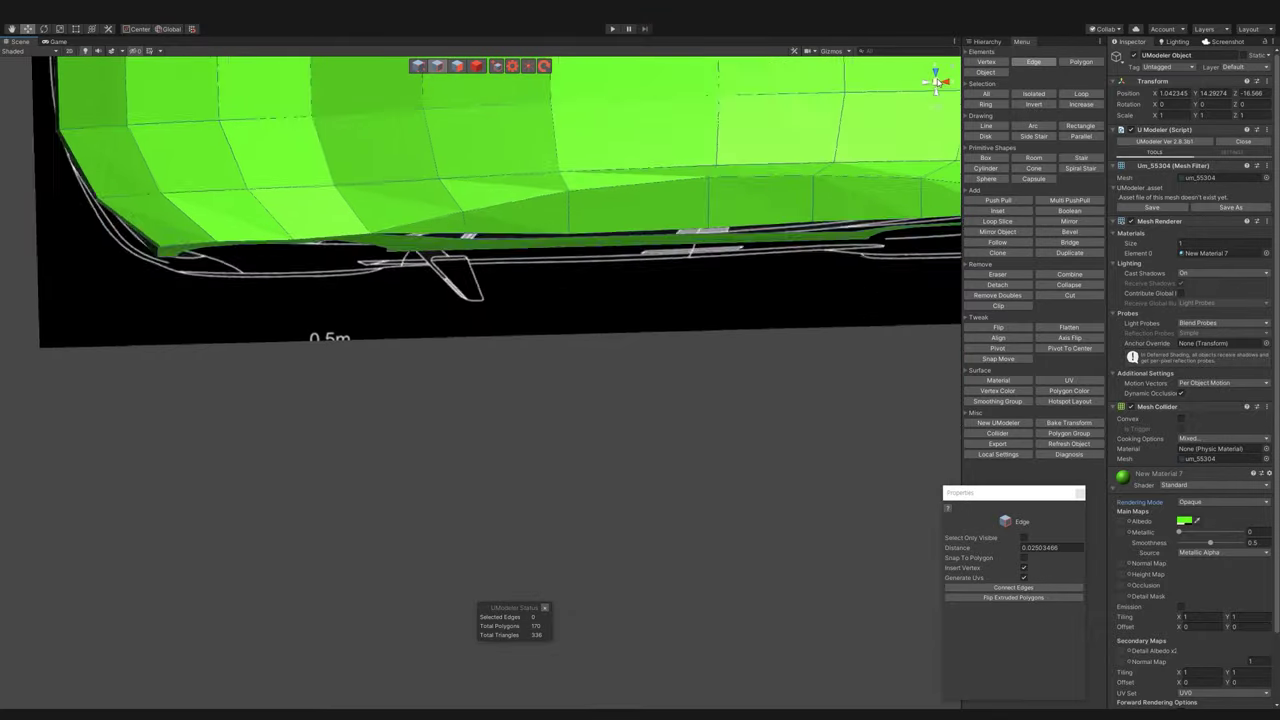
- Bridge the first edge pairs of the lower side opening with faces
{"action": "mouse_move", "coordinate": [937, 80]}
{"action": "left_mouse_down", "text": "alt"}
{"action": "mouse_move", "coordinate": [508, 329]}
{"action": "mouse_move", "coordinate": [428, 150]}
{"action": "left_mouse_up", "text": "alt"}
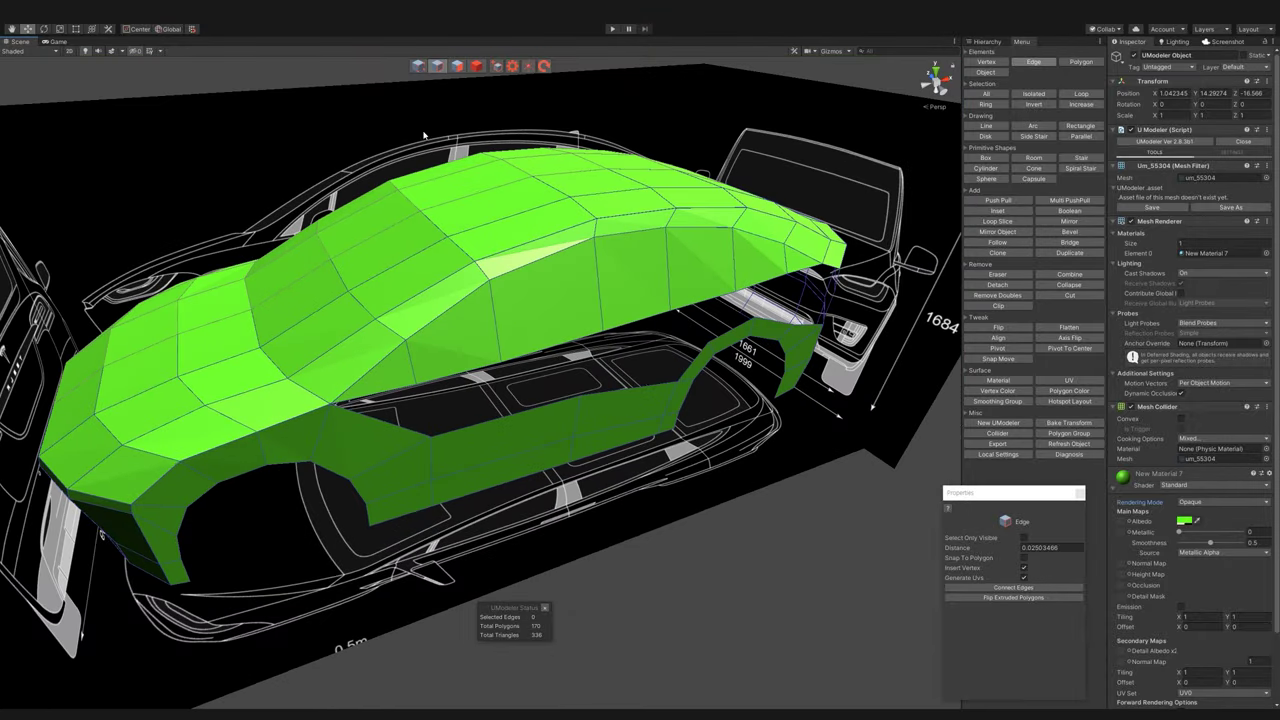
{"action": "left_click", "coordinate": [611, 396], "text": "shift"}
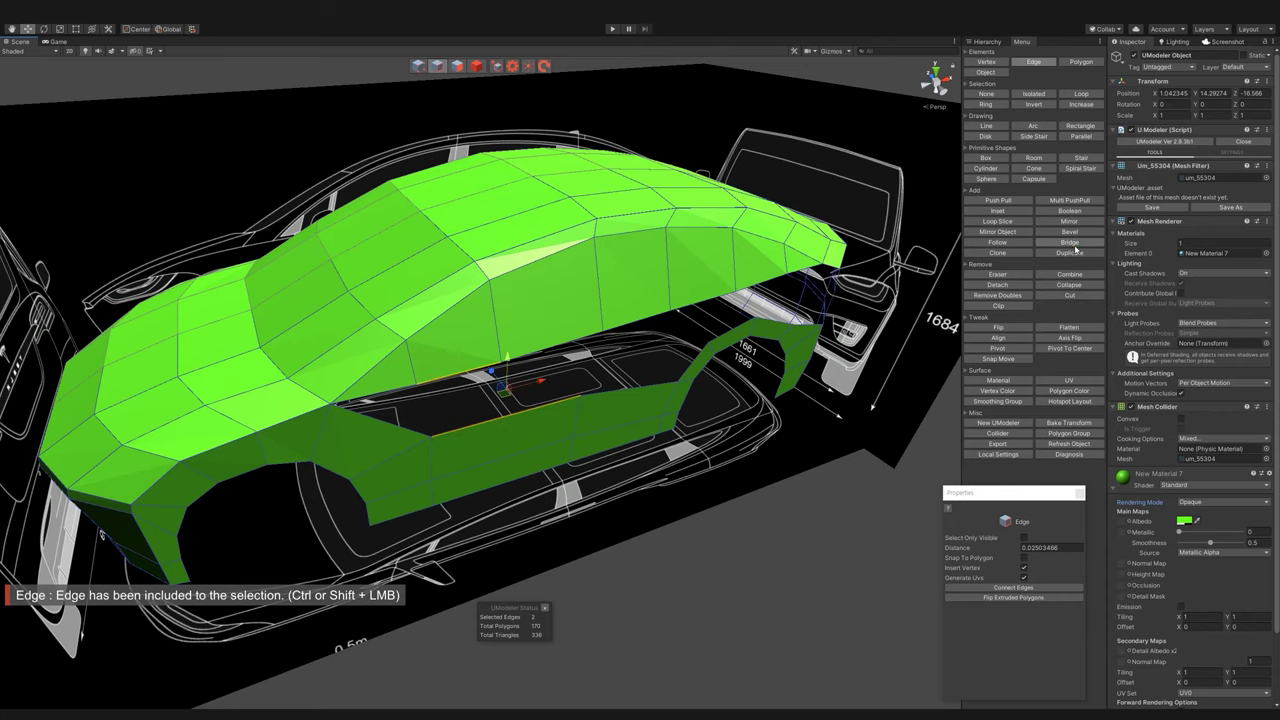
{"action": "left_click", "coordinate": [1069, 242]}
{"action": "left_click", "coordinate": [563, 379], "text": "shift"}
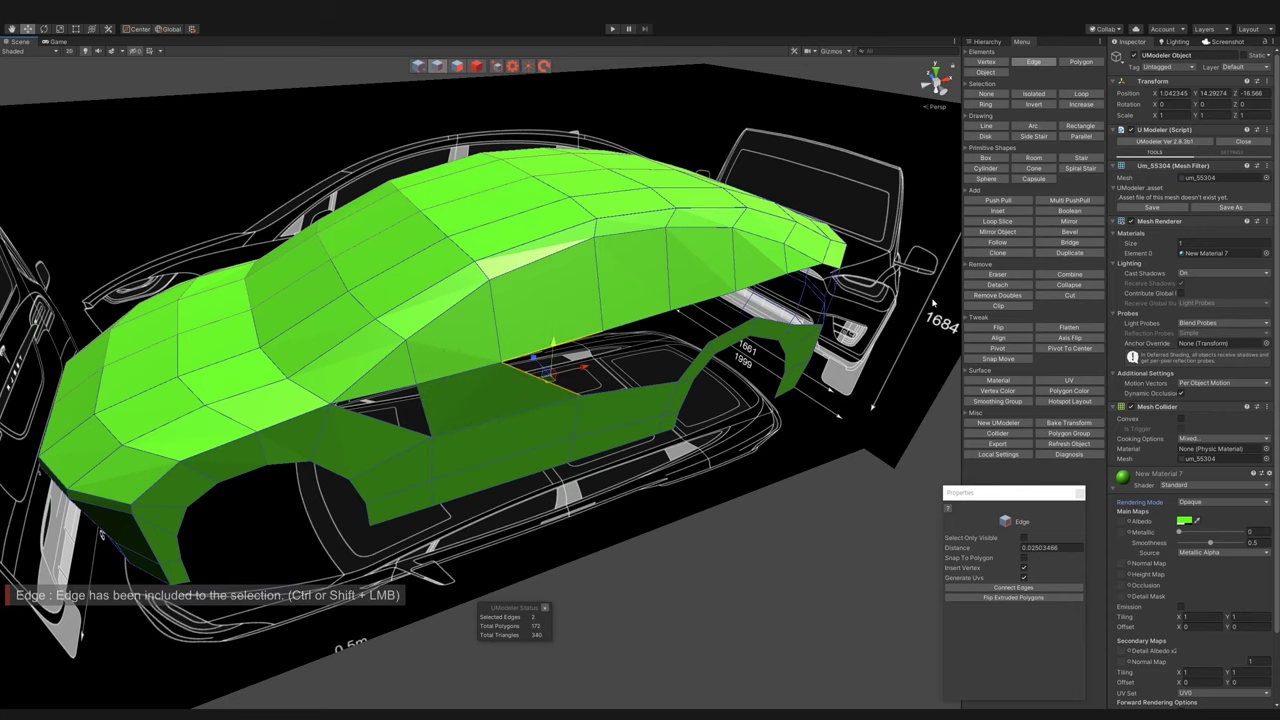
{"action": "left_click", "coordinate": [1069, 242]}
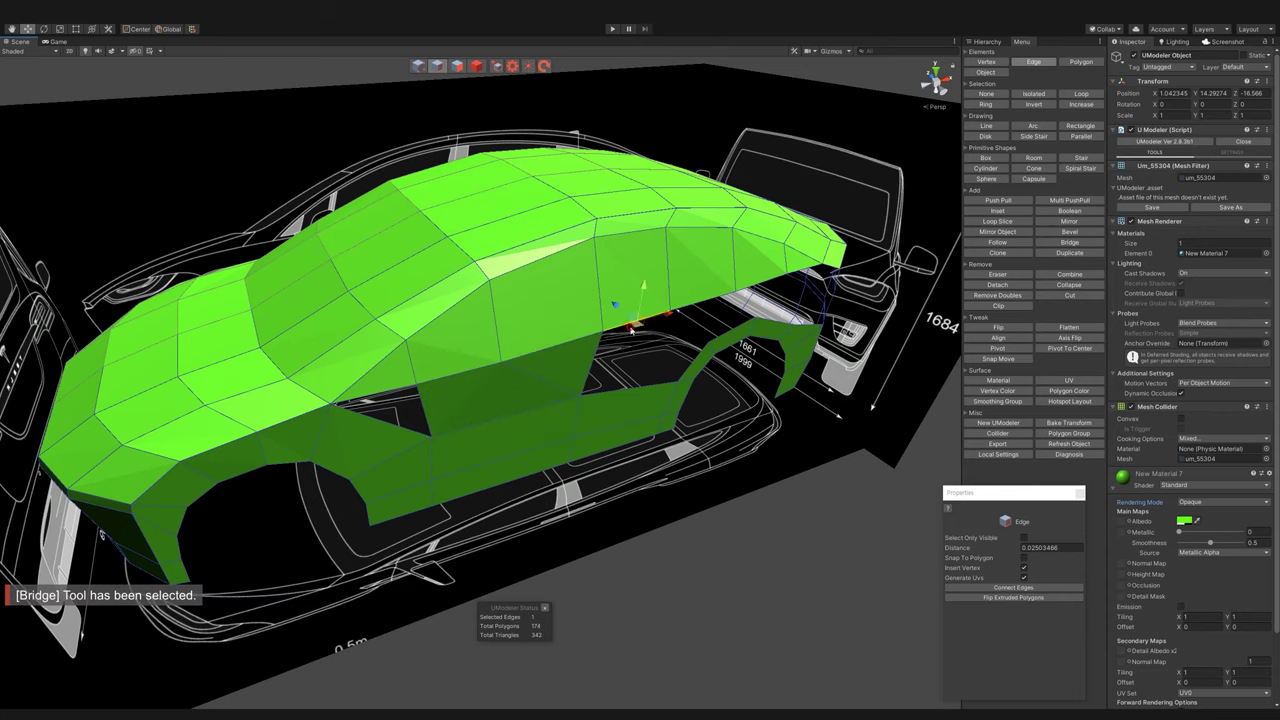
- Bridge further side-gap edges, undoing one wrong face and re-bridging with the B shortcut
{"action": "left_click_drag", "start_coordinate": [100, 533], "coordinate": [444, 423], "text": "alt"}
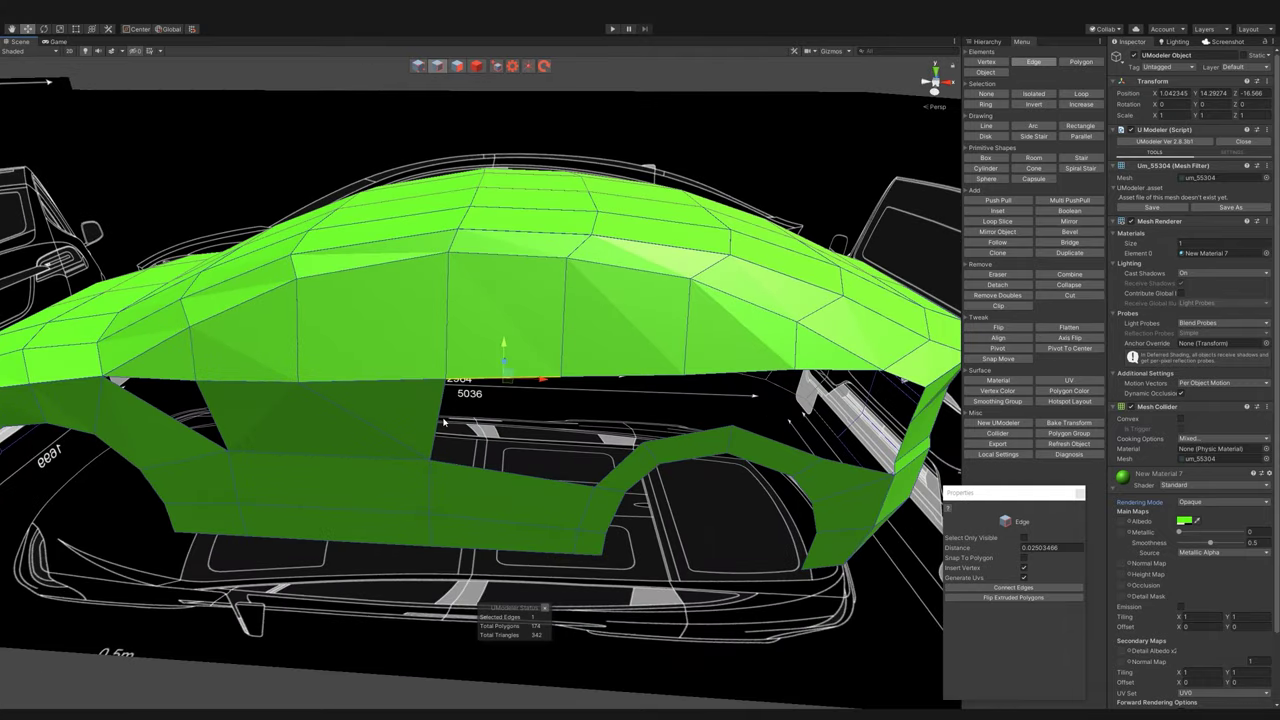
{"action": "left_click", "coordinate": [576, 440], "text": "shift"}
{"action": "left_click", "coordinate": [1069, 242]}
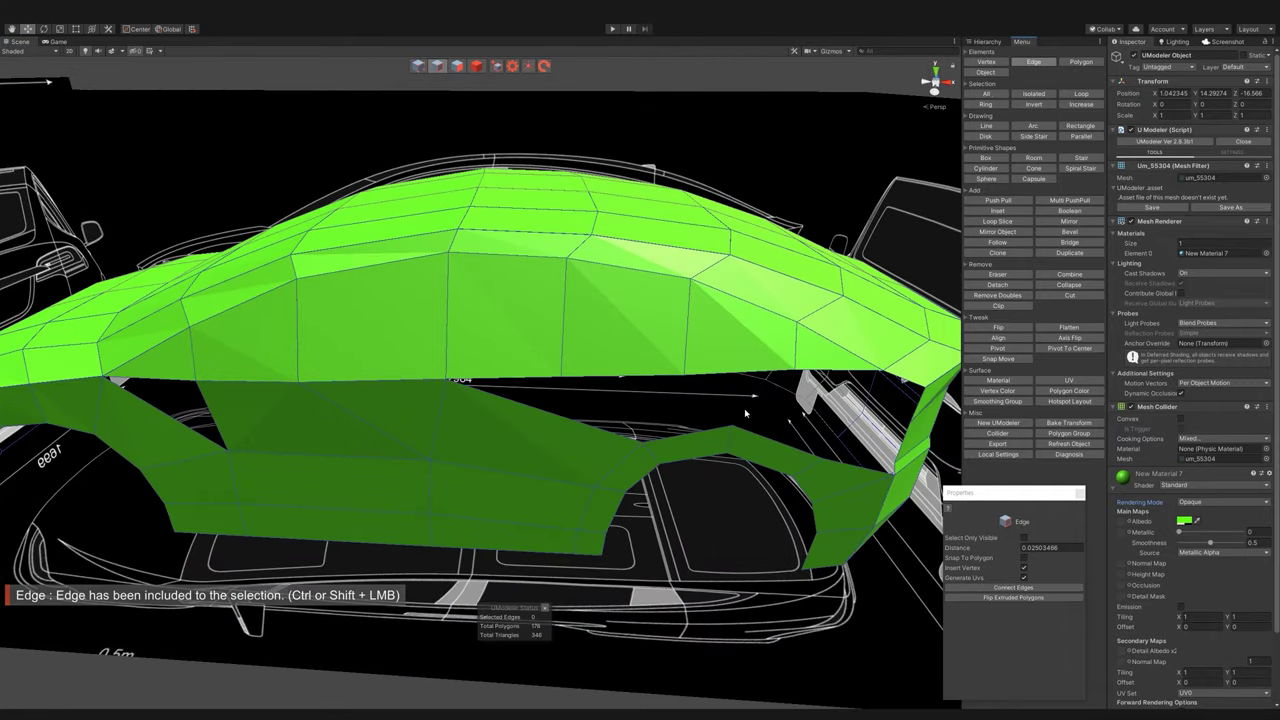
{"action": "key", "text": "ctrl+z"}
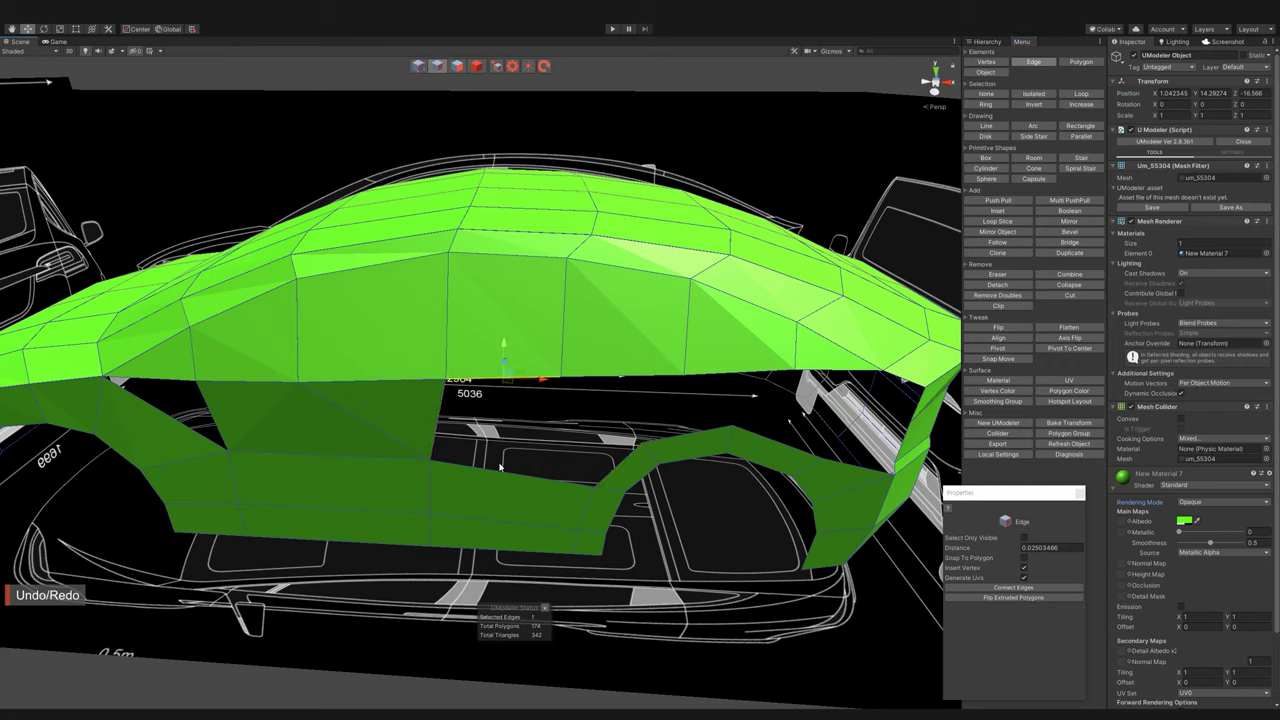
{"action": "left_click", "coordinate": [560, 484], "text": "shift"}
{"action": "key", "text": "b"}
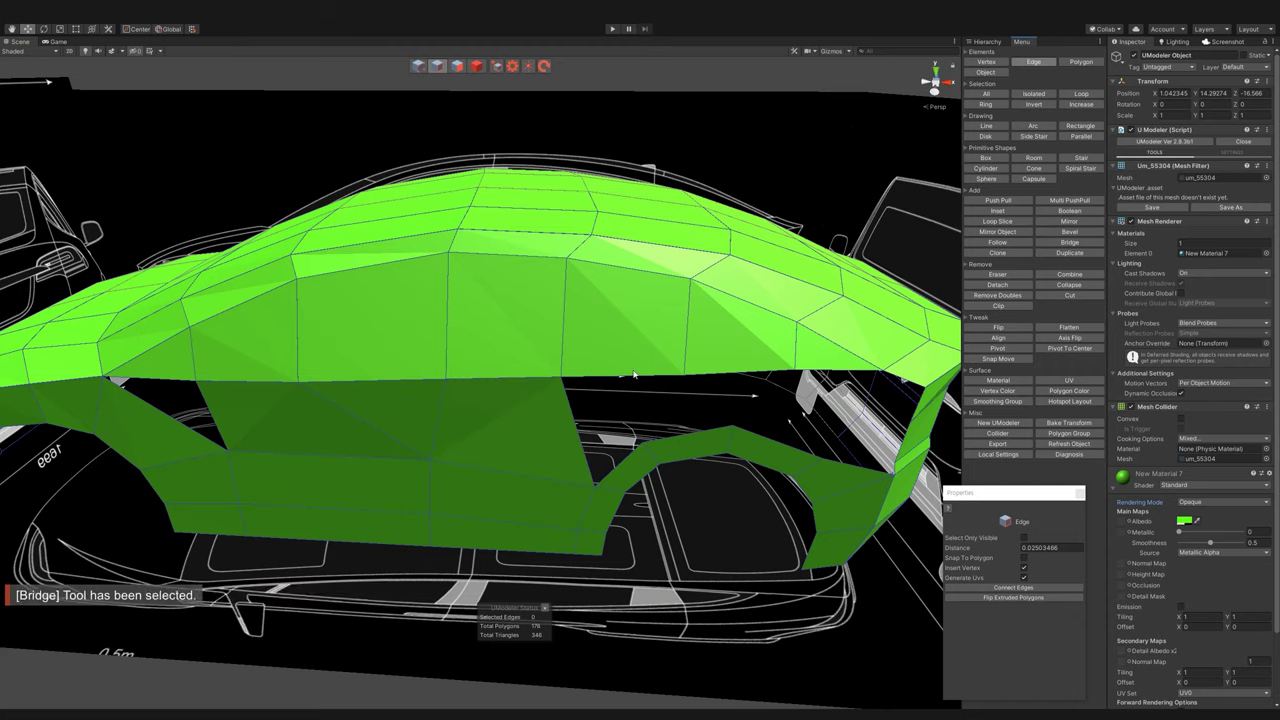
- Bridge the roof's lower boundary edges to the matching side edges, filling the gap toward the rear
{"action": "left_click", "coordinate": [634, 374]}
{"action": "left_click", "coordinate": [660, 405], "text": "shift"}
{"action": "key", "text": "b"}
{"action": "left_click", "coordinate": [706, 456], "text": "shift"}
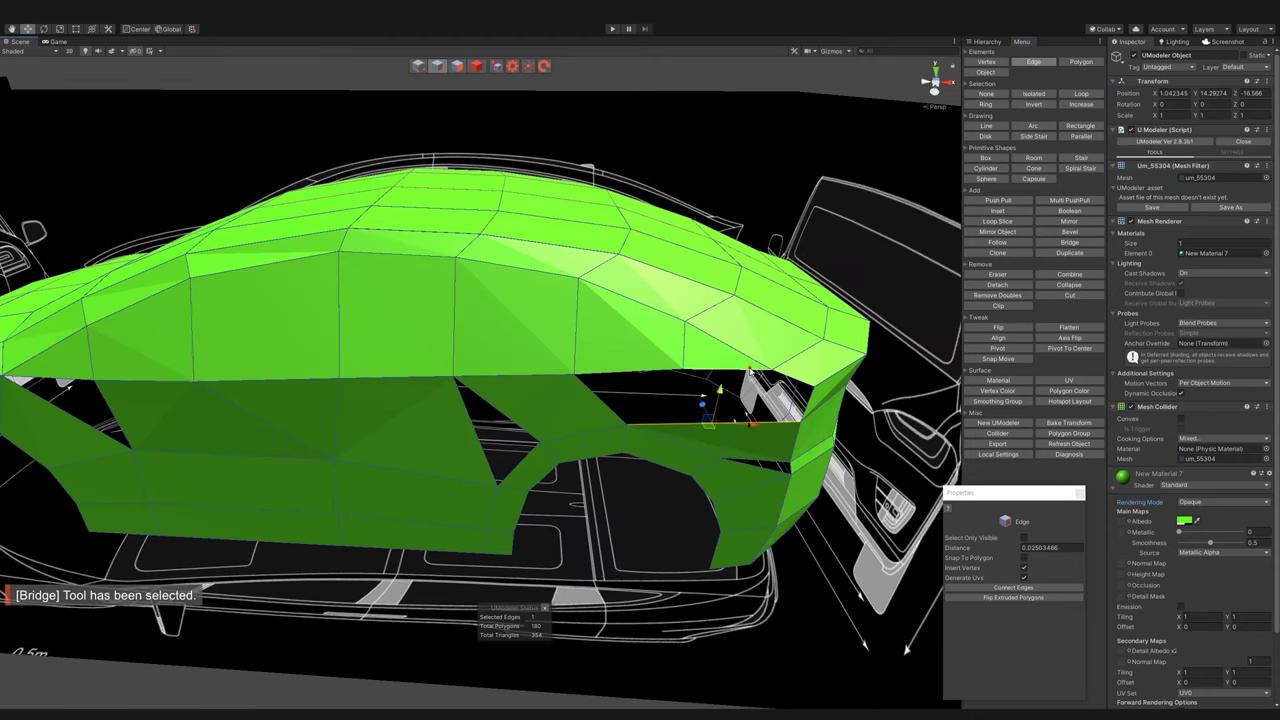
{"action": "left_click", "coordinate": [794, 366], "text": "shift"}
{"action": "left_click", "coordinate": [778, 362], "text": "shift"}
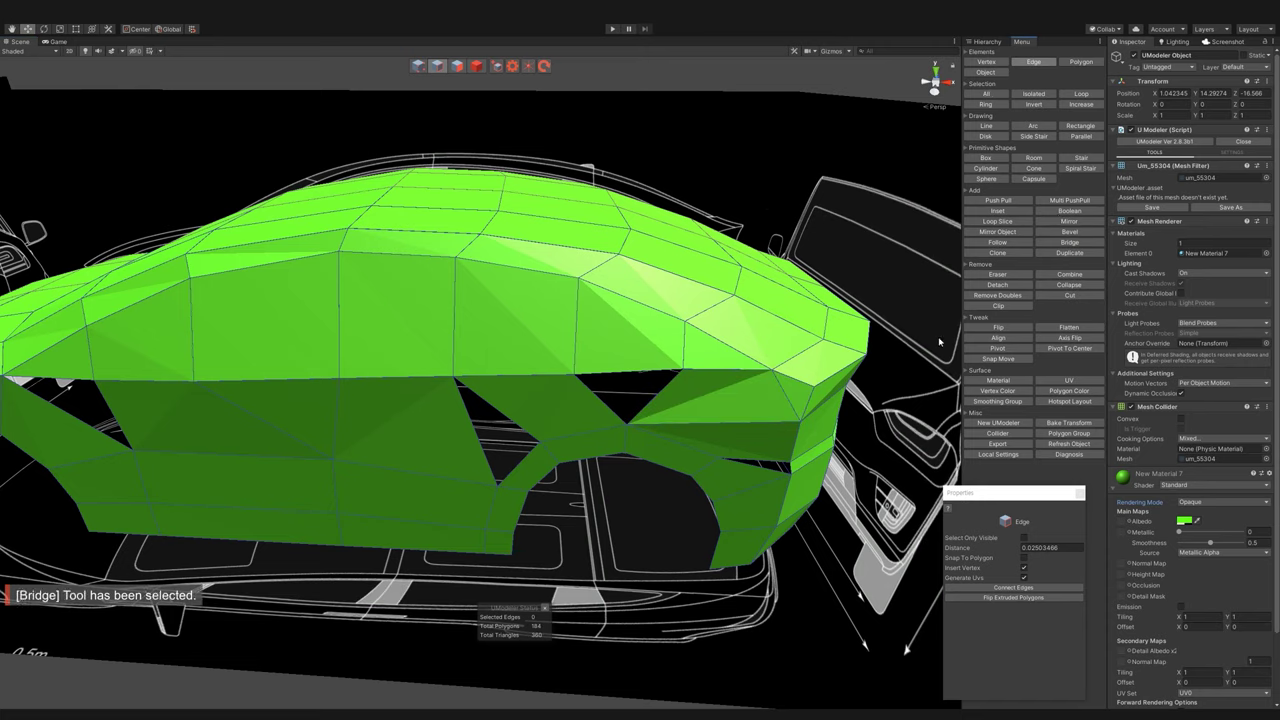
- Connect two vertices, then fill the triangular hole and the rear hole with bridged faces
{"action": "left_click", "coordinate": [420, 65]}
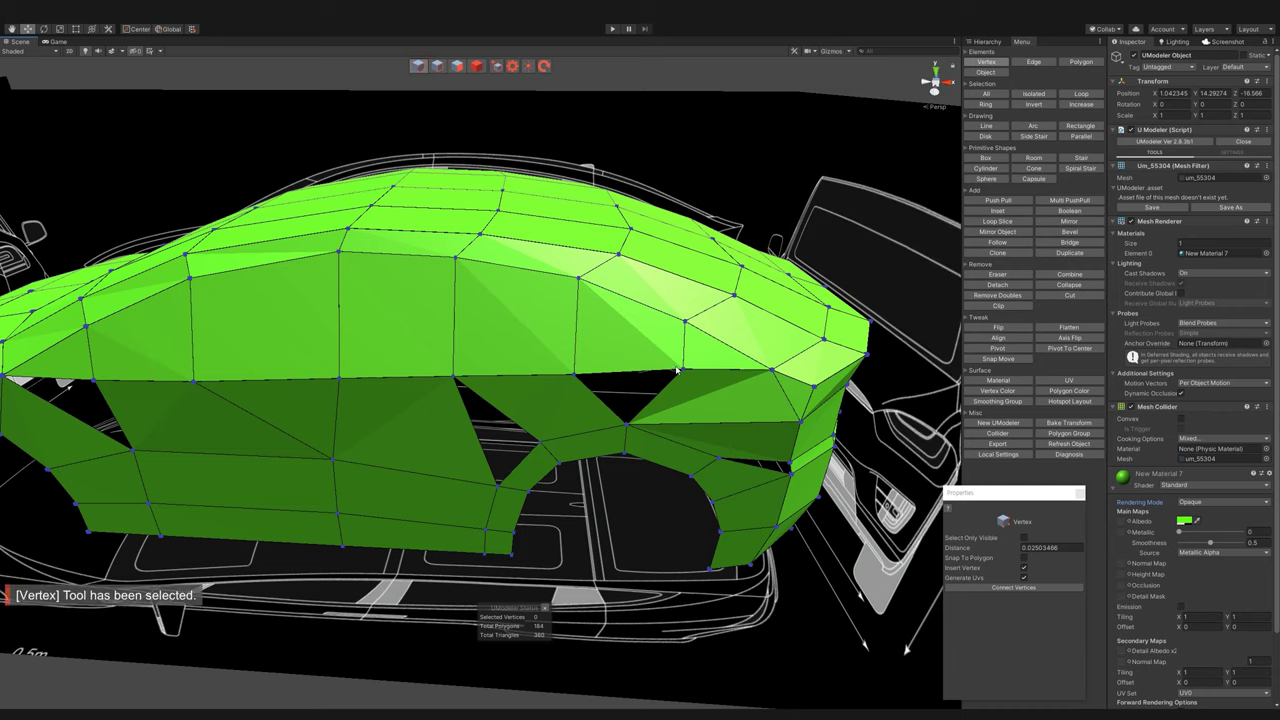
{"action": "key", "text": "c"}
{"action": "left_click", "coordinate": [437, 65]}
{"action": "left_click", "coordinate": [659, 398], "text": "shift"}
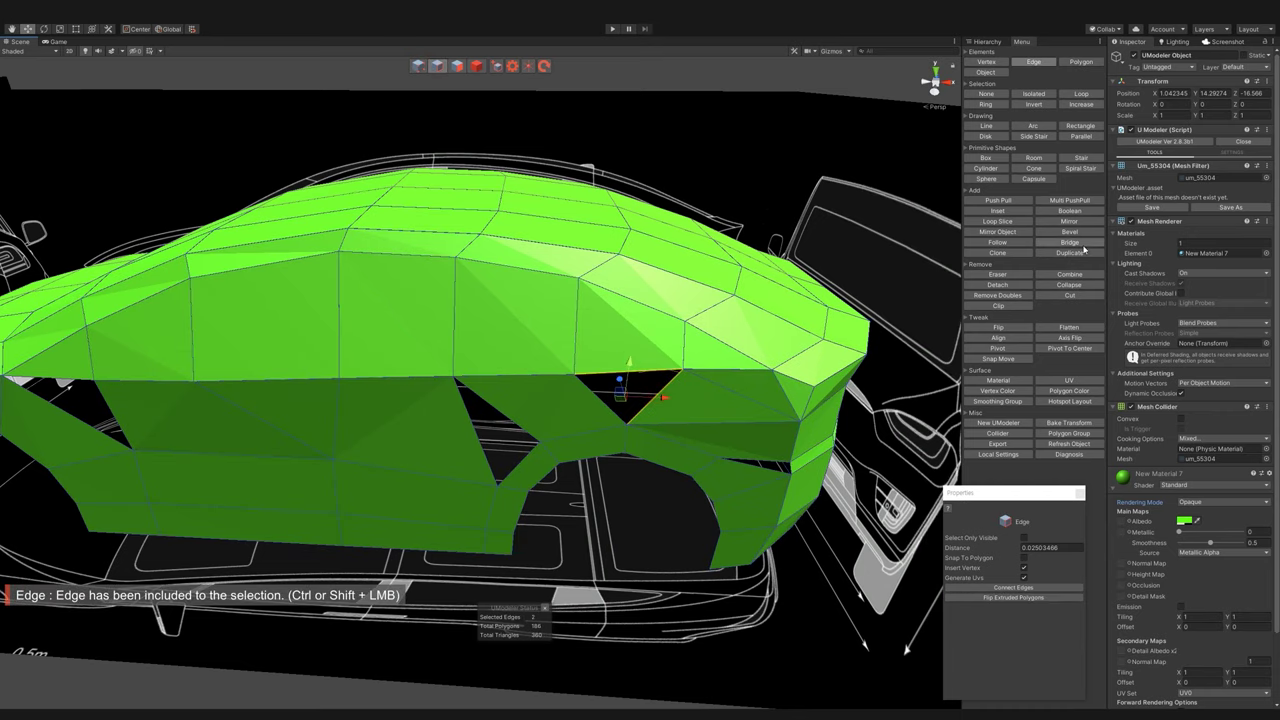
{"action": "key", "text": "b"}
{"action": "left_click", "coordinate": [530, 458], "text": "shift"}
{"action": "key", "text": "b"}
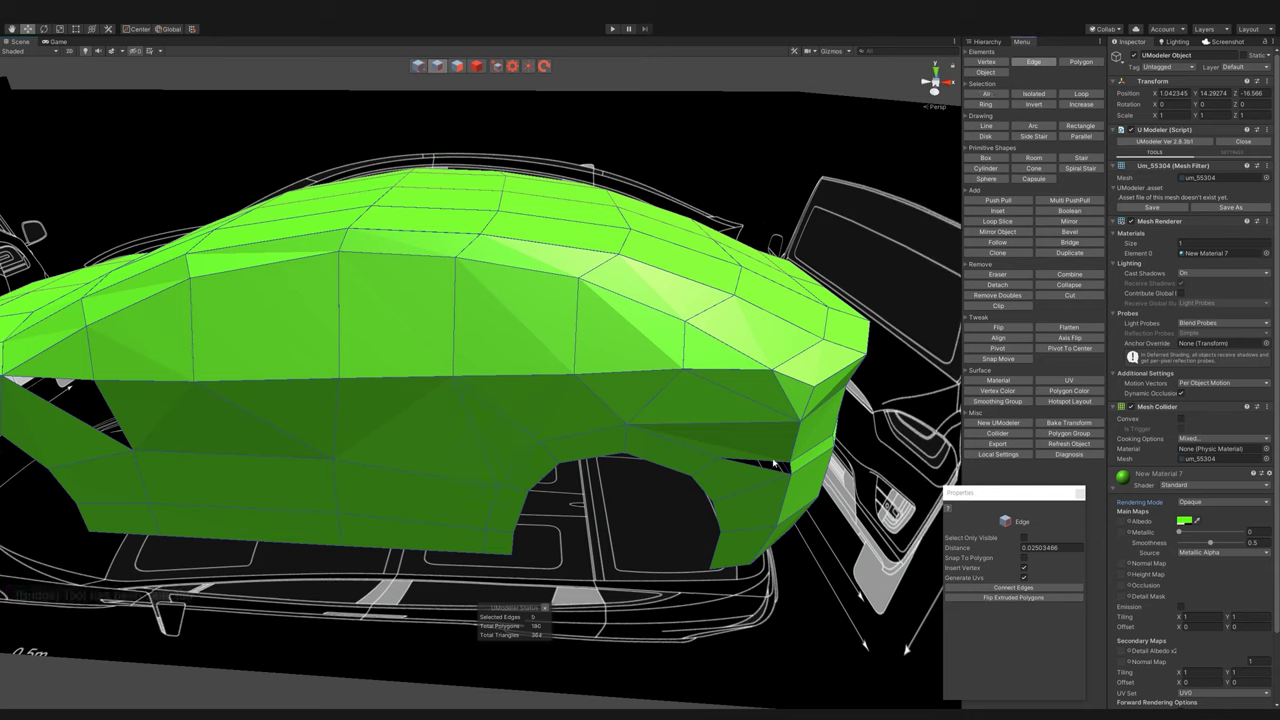
{"action": "left_click", "coordinate": [1091, 246]}
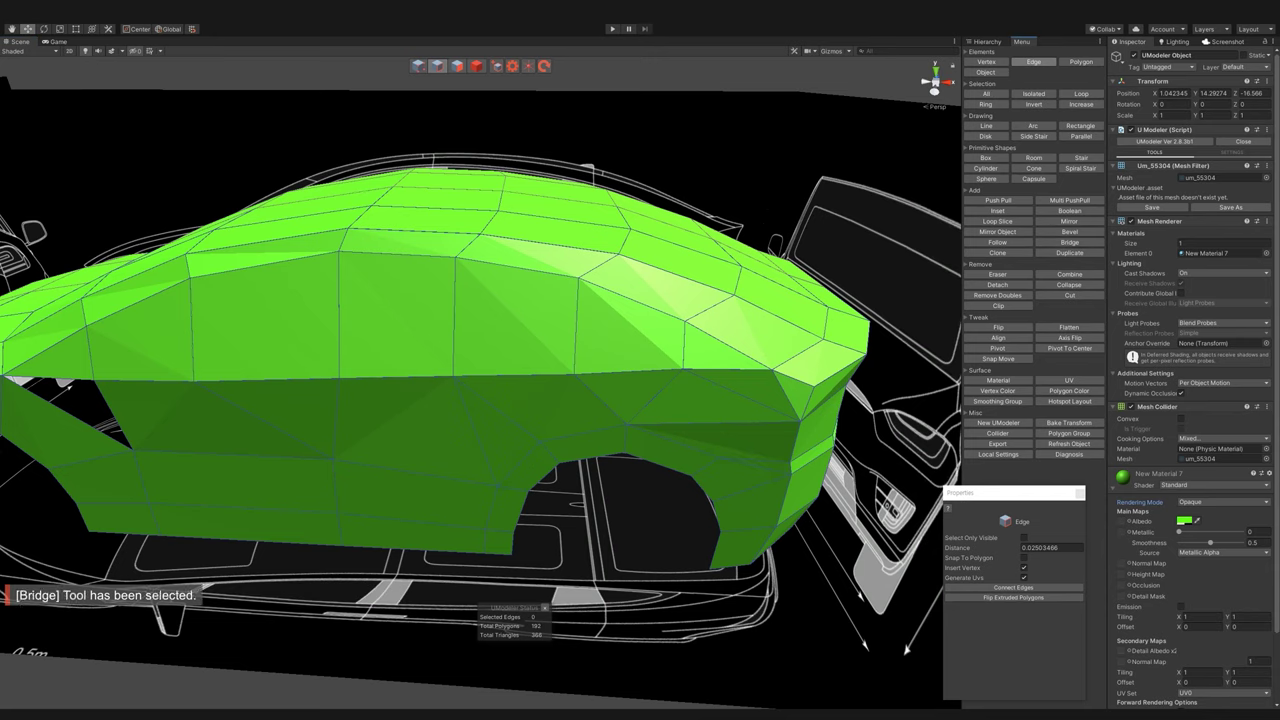
- Connect another vertex pair and bridge the last remaining side gap
{"action": "key", "text": "1"}
{"action": "key", "text": "c"}
{"action": "mouse_move", "coordinate": [800, 424]}
{"action": "left_mouse_down", "text": "alt"}
{"action": "mouse_move", "coordinate": [447, 333]}
{"action": "mouse_move", "coordinate": [420, 425]}
{"action": "left_mouse_up", "text": "alt"}
{"action": "key", "text": "2"}
{"action": "left_click", "coordinate": [418, 430]}
{"action": "left_click", "coordinate": [1066, 242]}
- Select the edge loop around the front wheel arch, trimming part of it
{"action": "mouse_move", "coordinate": [627, 480]}
{"action": "left_mouse_down", "text": "alt"}
{"action": "mouse_move", "coordinate": [643, 375]}
{"action": "mouse_move", "coordinate": [443, 177]}
{"action": "left_mouse_up", "text": "alt"}
{"action": "double_click", "coordinate": [275, 400]}
{"action": "left_click", "coordinate": [275, 400], "text": "ctrl"}
{"action": "left_click_drag", "start_coordinate": [275, 400], "coordinate": [549, 378], "text": "alt"}
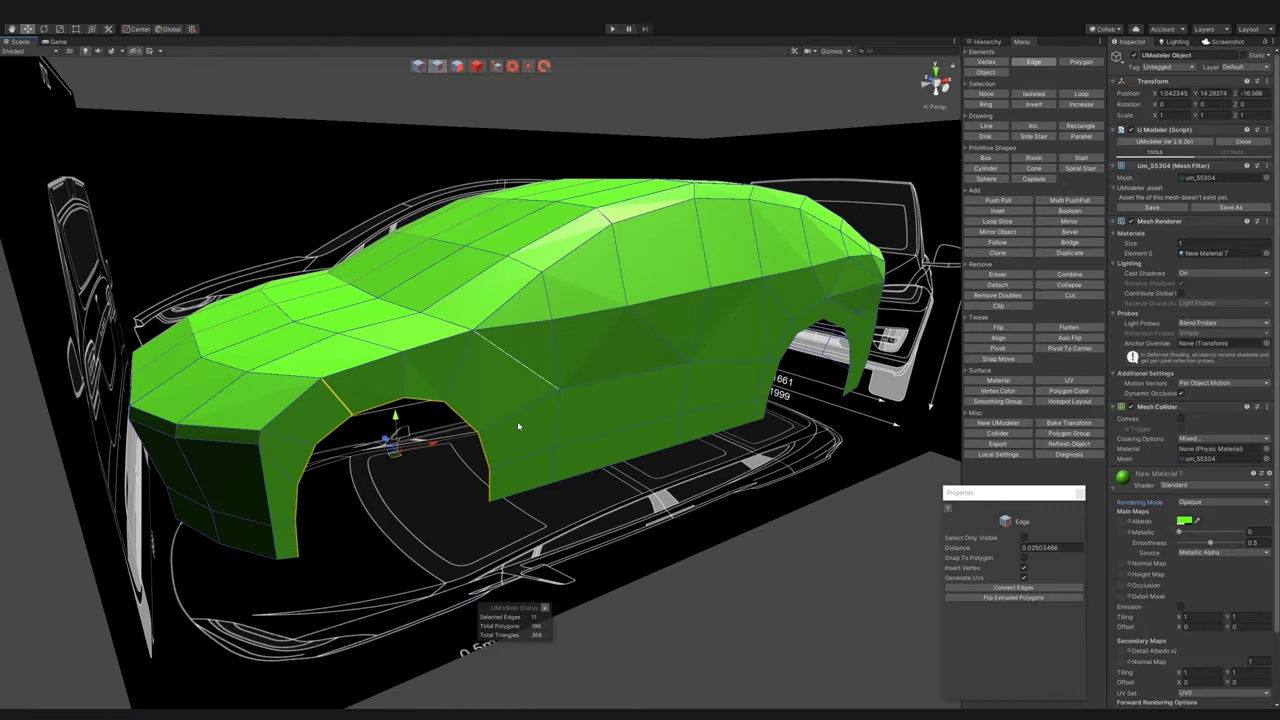
- Isolate the front wheel-arch rim edges and scale them inward to form the wheel-well wall
{"action": "left_click", "coordinate": [338, 398], "text": "ctrl"}
{"action": "left_click_drag", "start_coordinate": [338, 398], "coordinate": [314, 363], "text": "alt"}
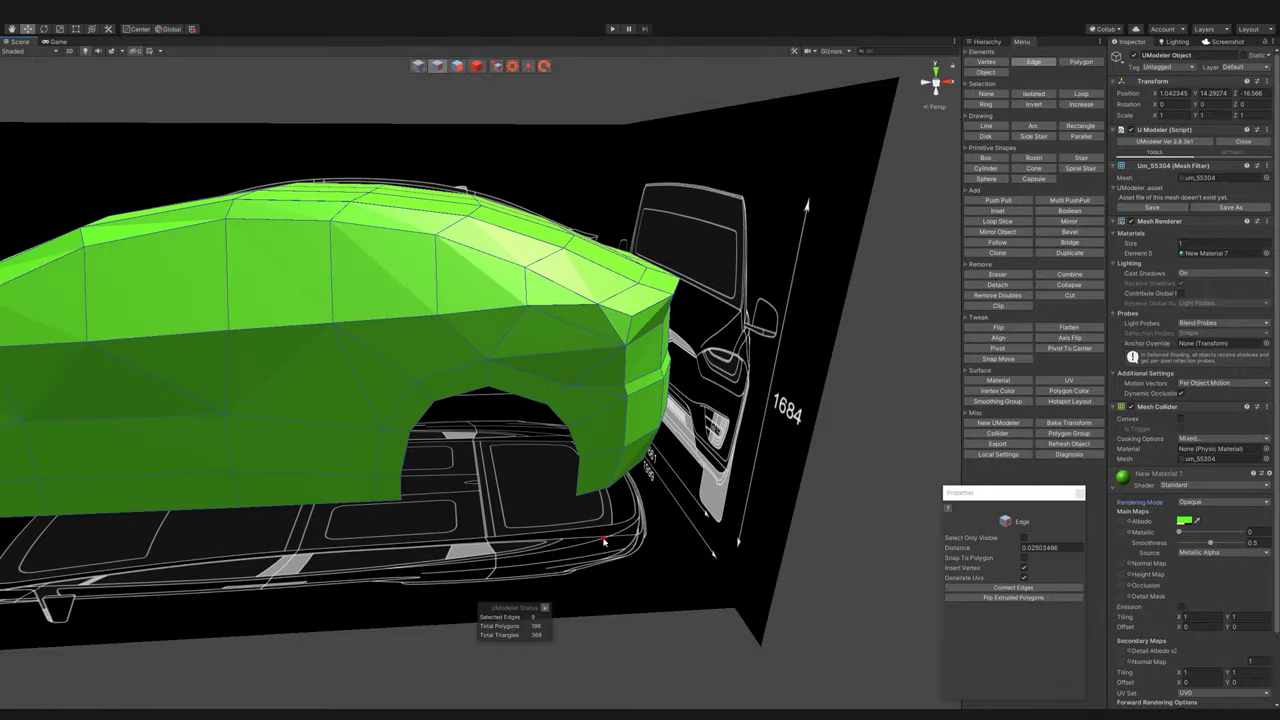
{"action": "double_click", "coordinate": [543, 457], "text": "shift"}
{"action": "mouse_move", "coordinate": [594, 337]}
{"action": "left_mouse_down", "text": "alt"}
{"action": "mouse_move", "coordinate": [352, 465]}
{"action": "mouse_move", "coordinate": [380, 462]}
{"action": "left_mouse_up", "text": "alt"}
{"action": "left_click", "coordinate": [440, 408], "text": "ctrl"}
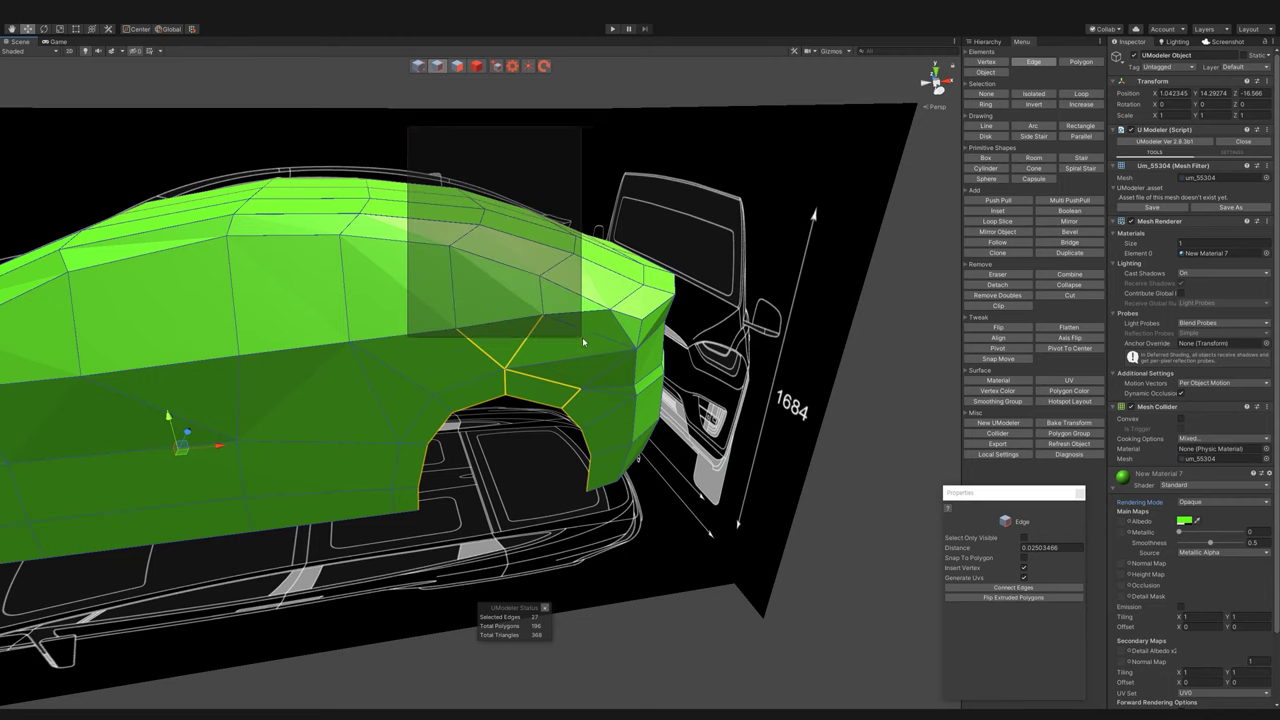
{"action": "left_click_drag", "start_coordinate": [406, 126], "coordinate": [600, 378], "text": "ctrl"}
{"action": "left_click_drag", "start_coordinate": [660, 192], "coordinate": [477, 386], "text": "ctrl"}
{"action": "mouse_move", "coordinate": [600, 370]}
{"action": "left_mouse_down", "text": "alt"}
{"action": "mouse_move", "coordinate": [84, 305]}
{"action": "mouse_move", "coordinate": [428, 451]}
{"action": "mouse_move", "coordinate": [418, 463]}
{"action": "mouse_move", "coordinate": [564, 397]}
{"action": "mouse_move", "coordinate": [420, 441]}
{"action": "mouse_move", "coordinate": [440, 430]}
{"action": "left_mouse_up", "text": "alt"}
{"action": "key", "text": "r"}
- Bridge the open bottom of the rear wheel arch closed
{"action": "left_click", "coordinate": [485, 535]}
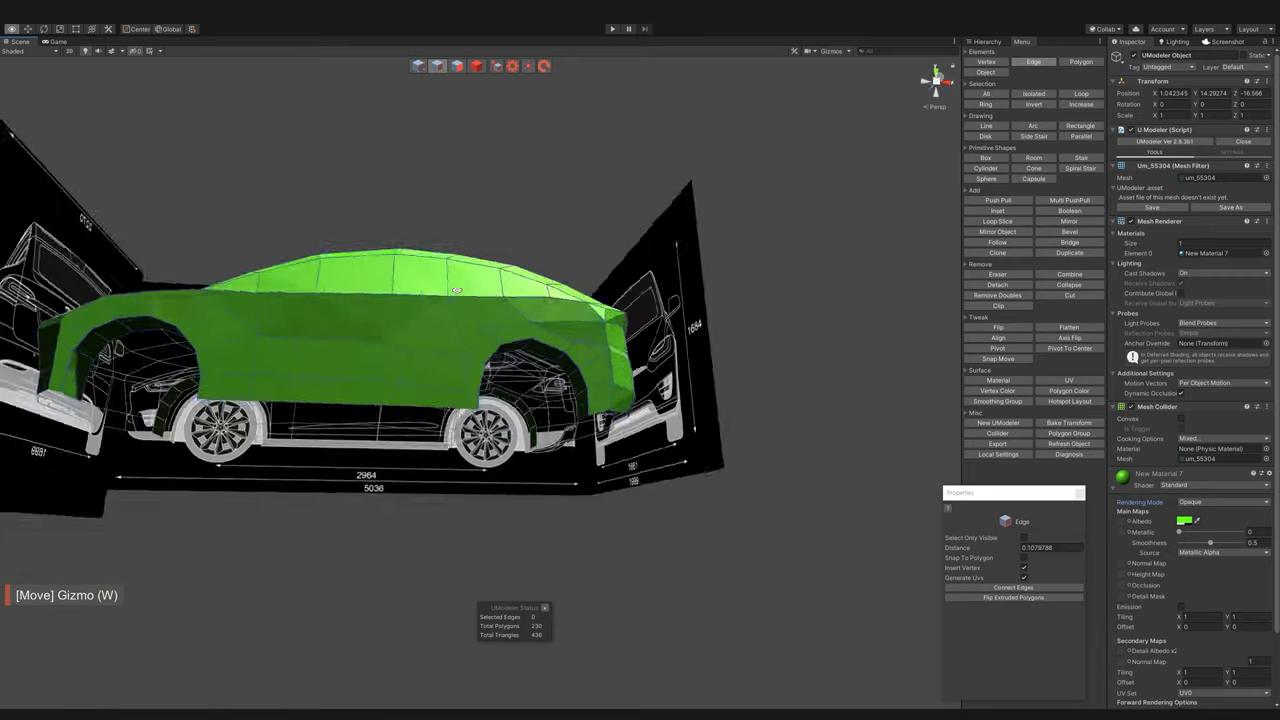
{"action": "left_click_drag", "start_coordinate": [485, 535], "coordinate": [717, 383], "text": "alt"}
{"action": "scroll", "coordinate": [717, 383], "scroll_direction": "up", "scroll_amount": 5}
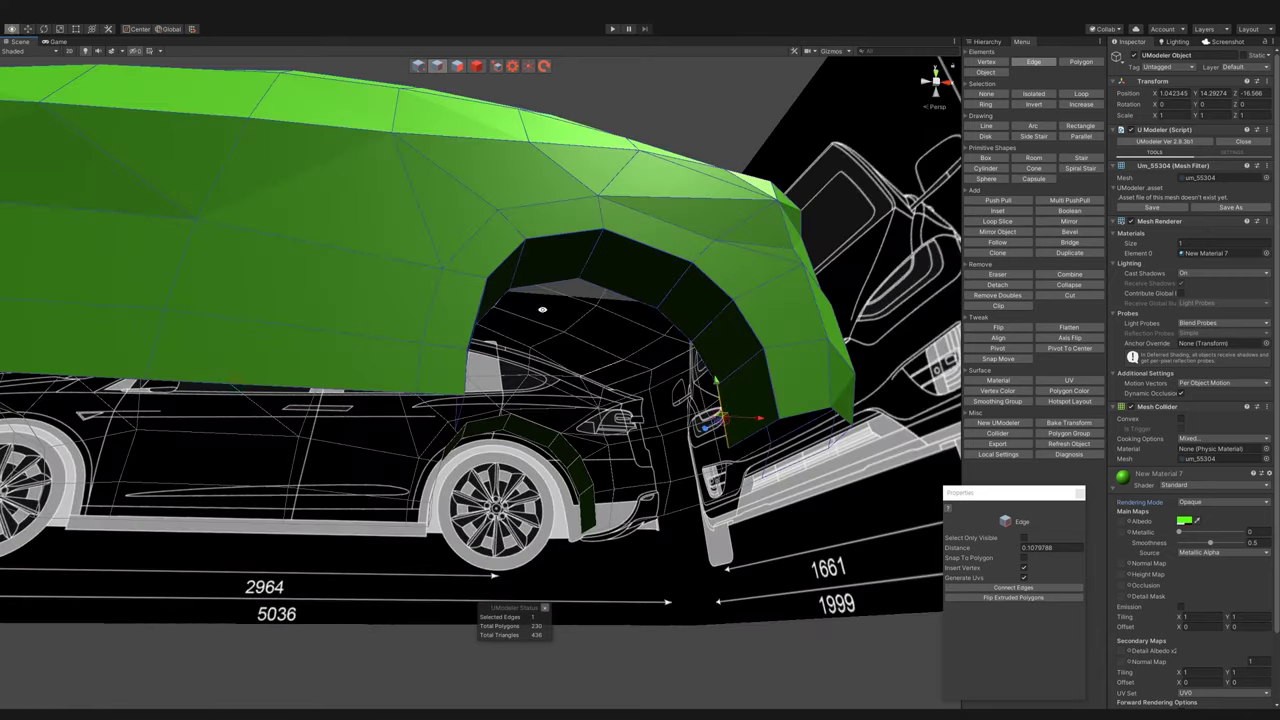
{"action": "left_click_drag", "start_coordinate": [595, 378], "coordinate": [432, 403], "text": "alt"}
{"action": "left_click", "coordinate": [432, 403], "text": "shift"}
{"action": "left_click", "coordinate": [1069, 242]}
- Bridge the arch bottom on the car's other side and check the result
{"action": "mouse_move", "coordinate": [506, 367]}
{"action": "left_mouse_down", "text": "alt"}
{"action": "mouse_move", "coordinate": [600, 393]}
{"action": "mouse_move", "coordinate": [300, 341]}
{"action": "left_mouse_up", "text": "alt"}
{"action": "left_click", "coordinate": [587, 401]}
{"action": "left_click", "coordinate": [100, 250], "text": "shift"}
{"action": "left_click", "coordinate": [1069, 242]}
{"action": "mouse_move", "coordinate": [503, 286]}
{"action": "left_mouse_down", "text": "alt"}
{"action": "mouse_move", "coordinate": [608, 477]}
{"action": "mouse_move", "coordinate": [636, 412]}
{"action": "mouse_move", "coordinate": [1078, 497]}
{"action": "left_mouse_up", "text": "alt"}
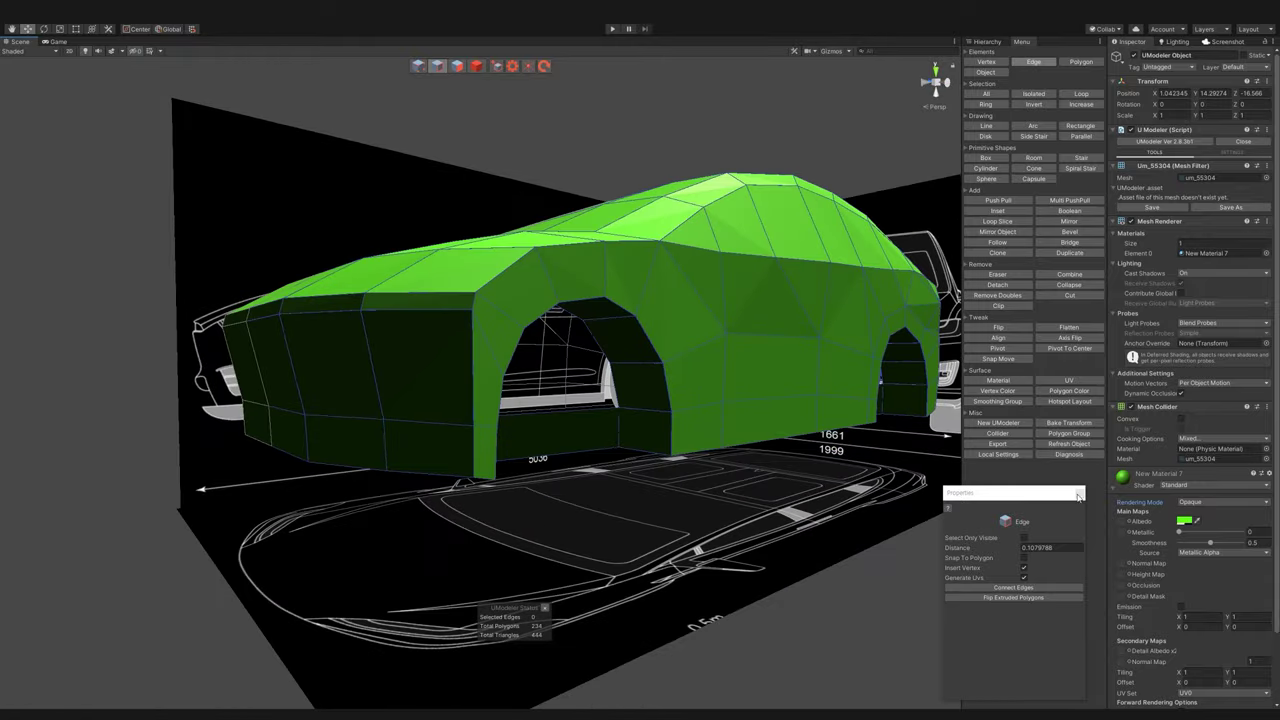
- Switch the body material's Rendering Mode to Fade, then back to Opaque
{"action": "left_click", "coordinate": [1226, 537]}
{"action": "left_click", "coordinate": [1205, 513]}
{"action": "left_click_drag", "start_coordinate": [500, 340], "coordinate": [597, 351], "text": "alt"}
{"action": "left_click_drag", "start_coordinate": [547, 448], "coordinate": [1188, 496], "text": "alt"}
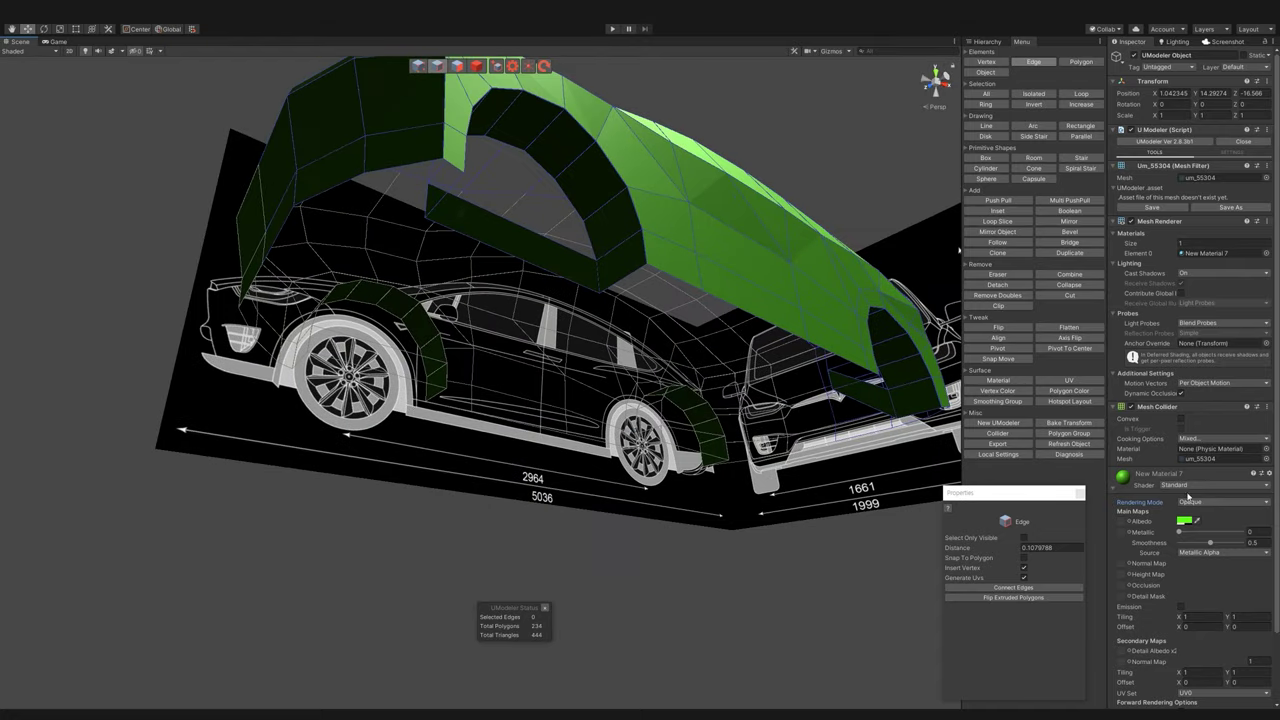
{"action": "key", "text": "Escape"}
{"action": "mouse_move", "coordinate": [490, 234]}
{"action": "left_mouse_down", "text": "alt"}
{"action": "mouse_move", "coordinate": [473, 236]}
{"action": "mouse_move", "coordinate": [530, 243]}
{"action": "mouse_move", "coordinate": [631, 294]}
{"action": "mouse_move", "coordinate": [589, 339]}
{"action": "mouse_move", "coordinate": [694, 217]}
{"action": "mouse_move", "coordinate": [857, 134]}
{"action": "left_mouse_up", "text": "alt"}
- Select a lower body edge and switch the view to perspective projection
{"action": "left_click", "coordinate": [530, 244]}
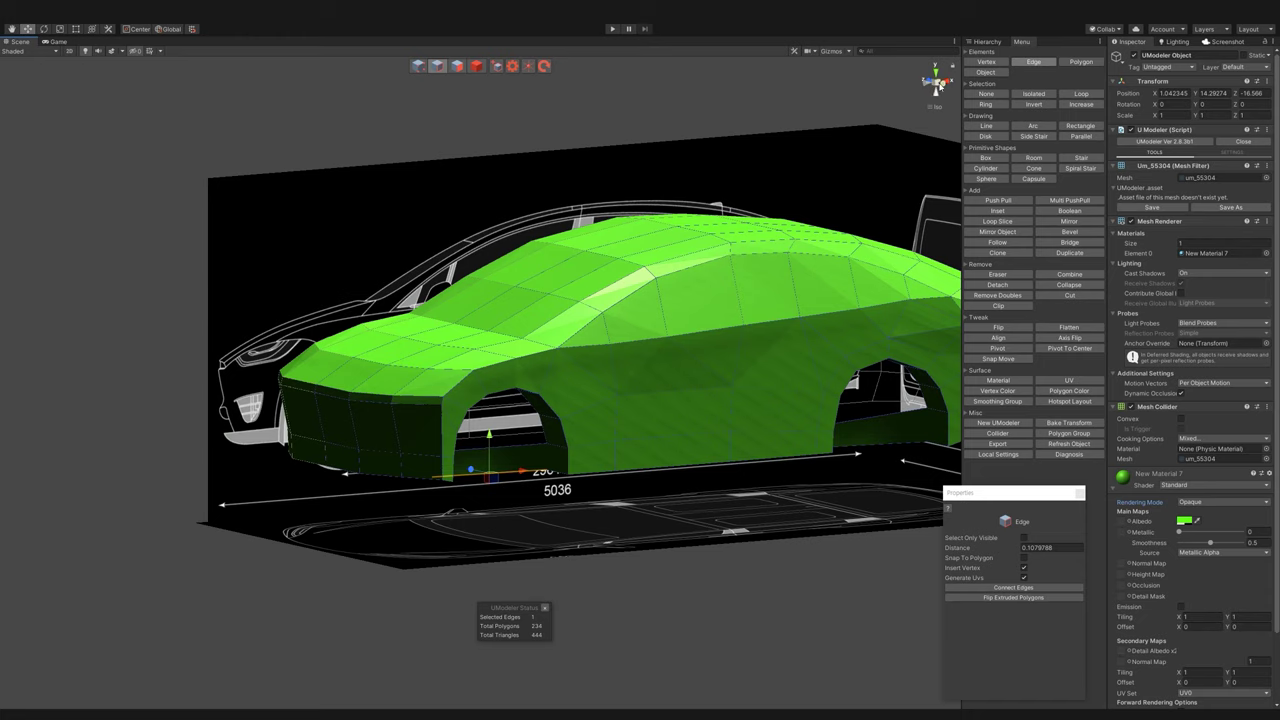
{"action": "left_click", "coordinate": [936, 102]}
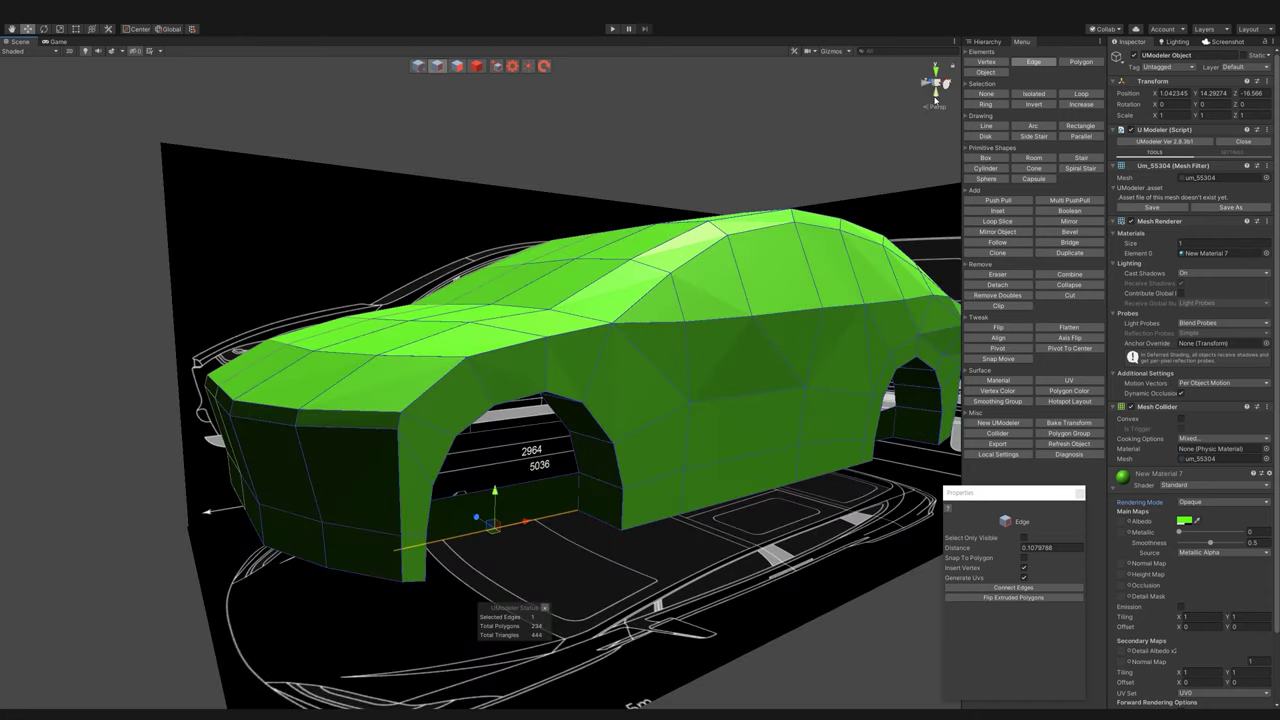
{"action": "left_click_drag", "start_coordinate": [713, 457], "coordinate": [851, 366], "text": "alt"}
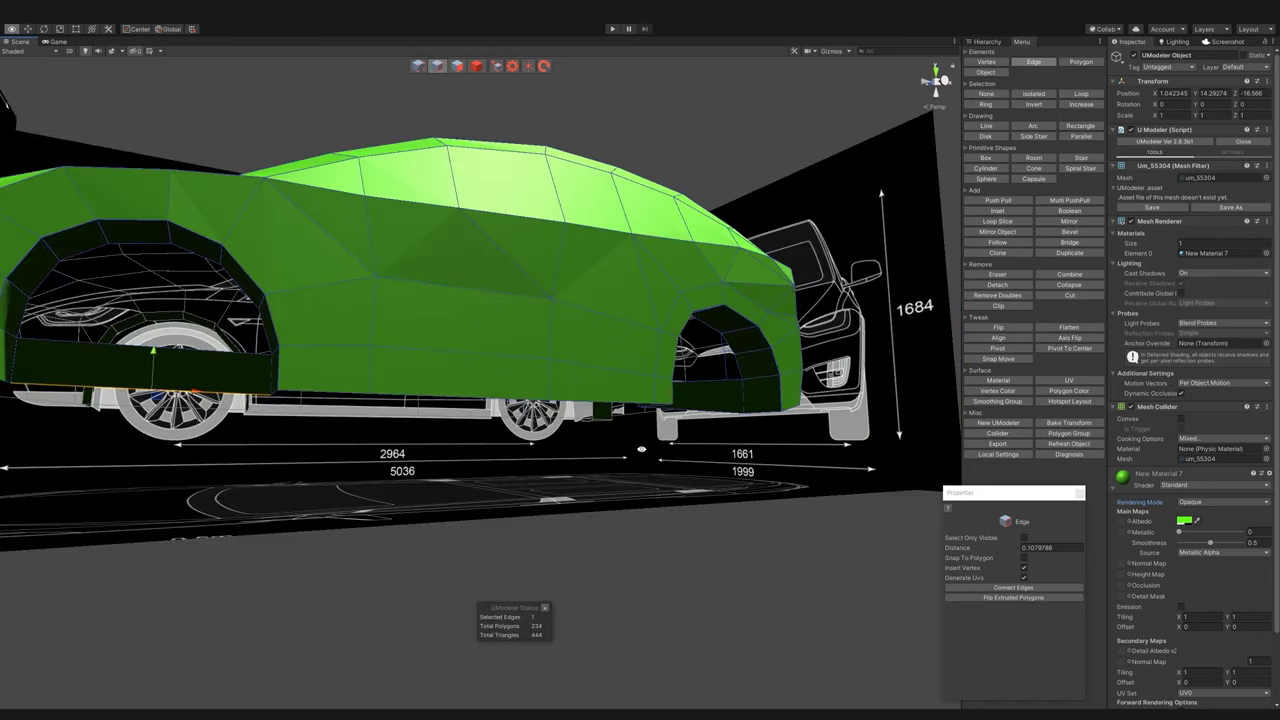
{"action": "left_click_drag", "start_coordinate": [566, 331], "coordinate": [971, 399], "text": "alt"}
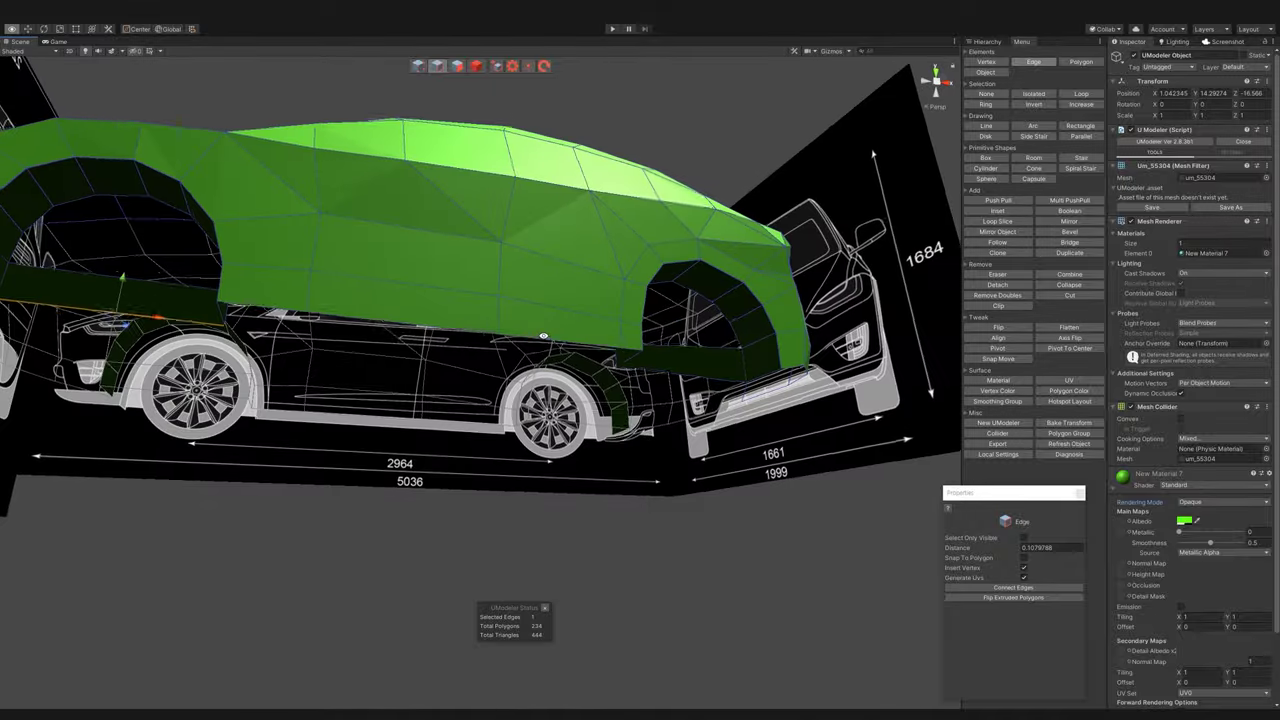
{"action": "left_click_drag", "start_coordinate": [729, 314], "coordinate": [798, 218], "text": "alt"}
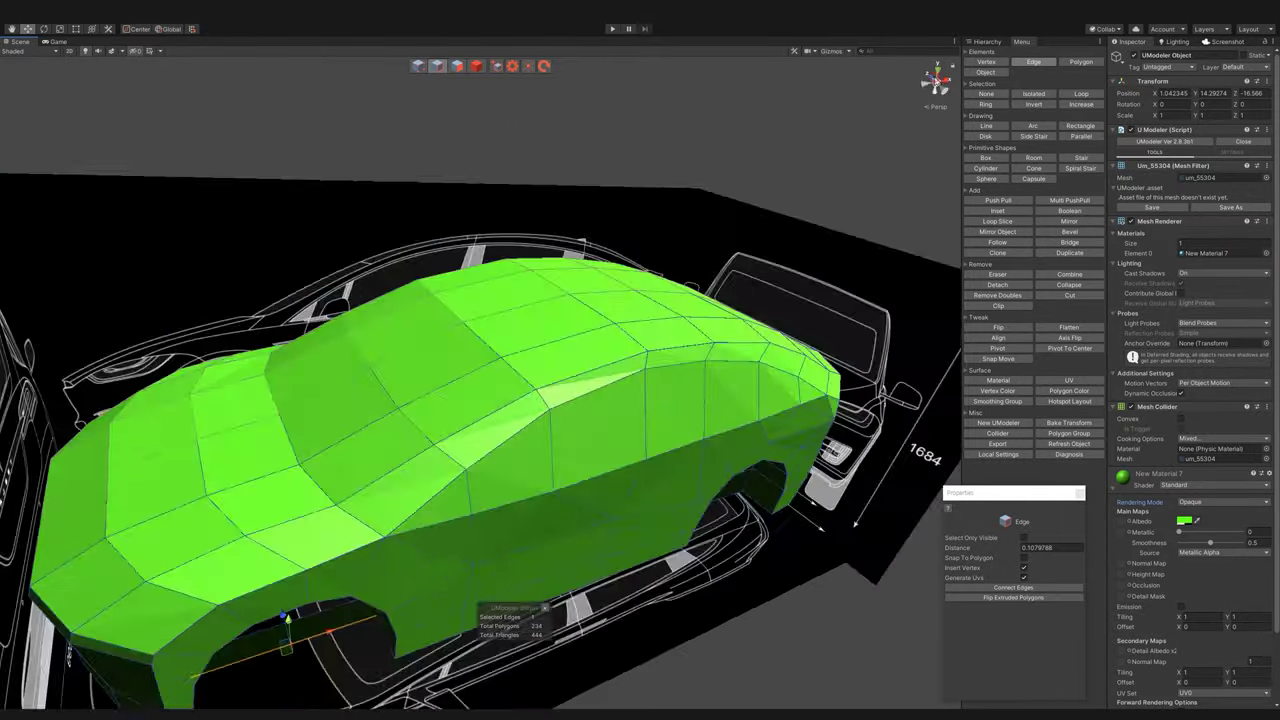
{"action": "mouse_move", "coordinate": [924, 87]}
{"action": "left_mouse_down", "text": "alt"}
{"action": "mouse_move", "coordinate": [907, 113]}
{"action": "mouse_move", "coordinate": [777, 198]}
{"action": "left_mouse_up", "text": "alt"}
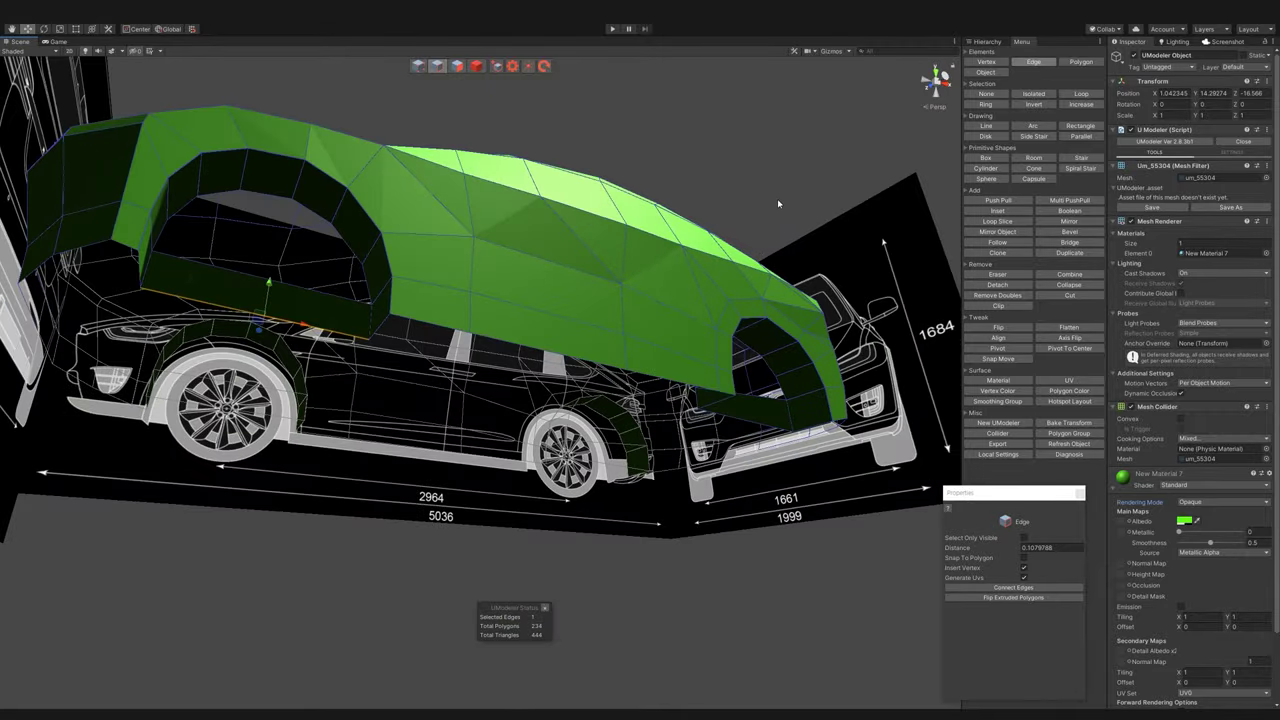
{"action": "mouse_move", "coordinate": [773, 231]}
{"action": "left_mouse_down", "text": "alt"}
{"action": "mouse_move", "coordinate": [456, 99]}
{"action": "mouse_move", "coordinate": [486, 287]}
{"action": "left_mouse_up", "text": "alt"}
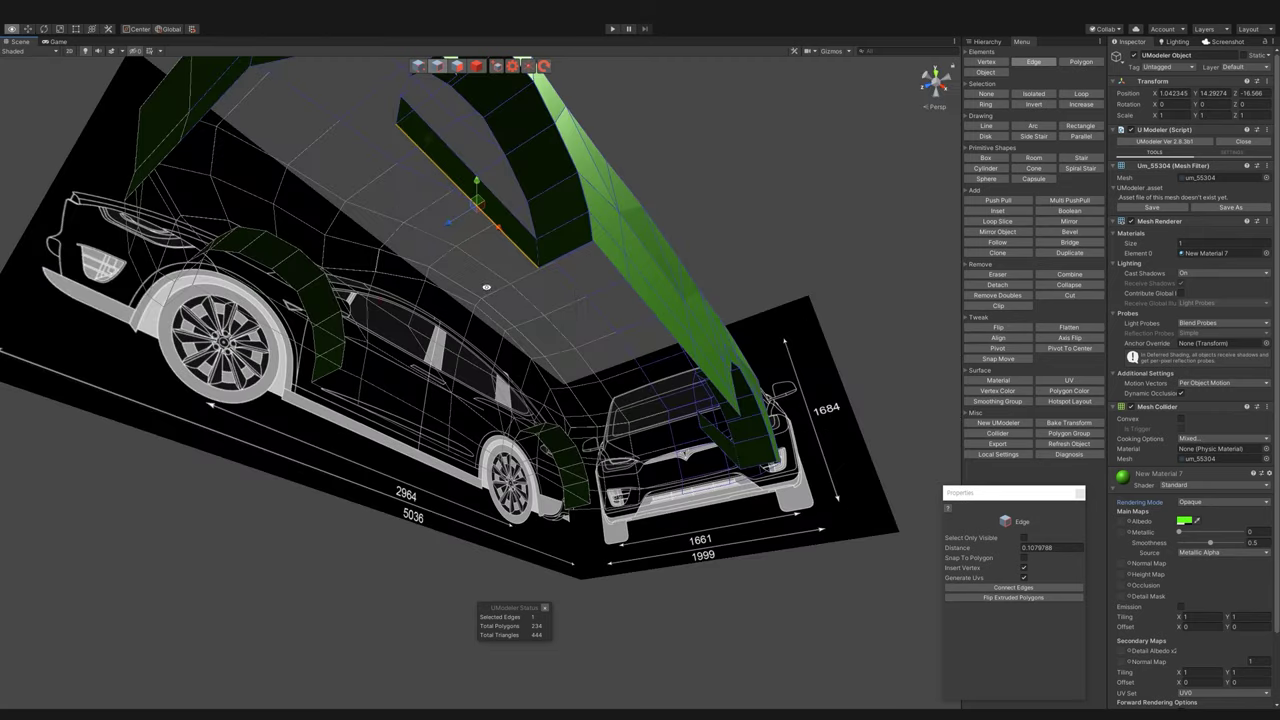
{"action": "left_click_drag", "start_coordinate": [729, 338], "coordinate": [716, 358], "text": "alt"}
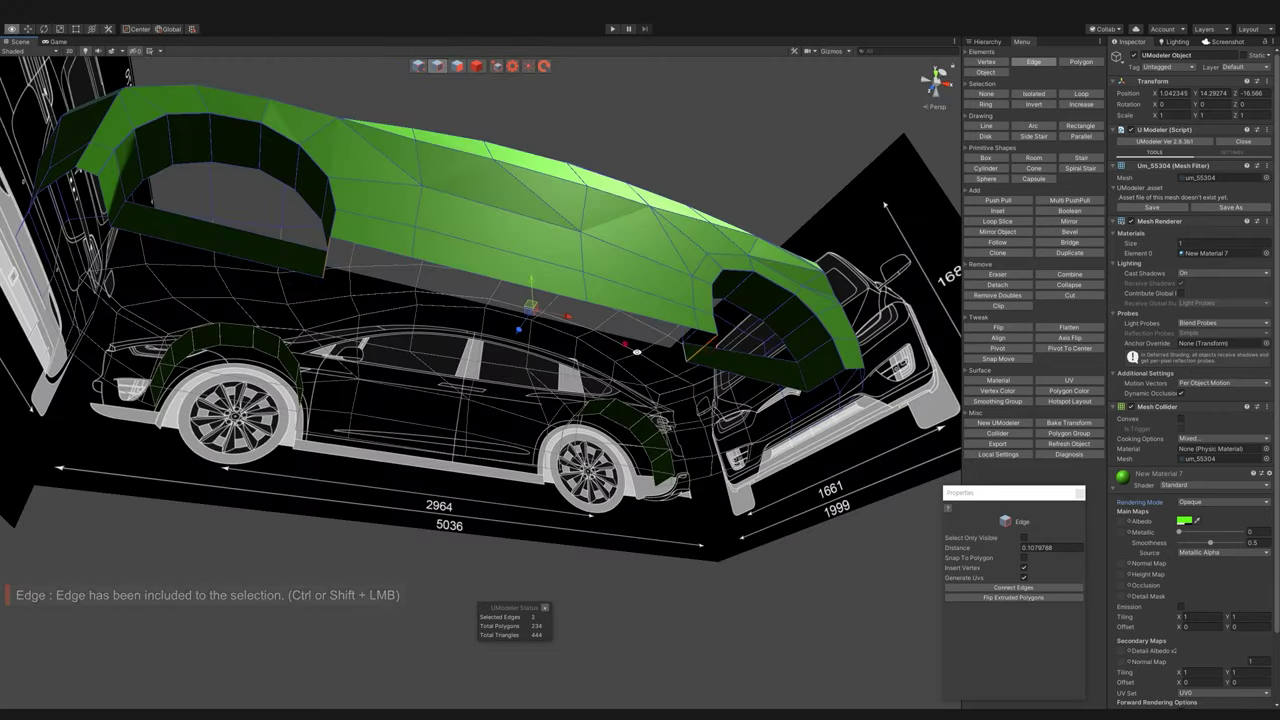
{"action": "left_click_drag", "start_coordinate": [636, 352], "coordinate": [465, 287], "text": "alt"}
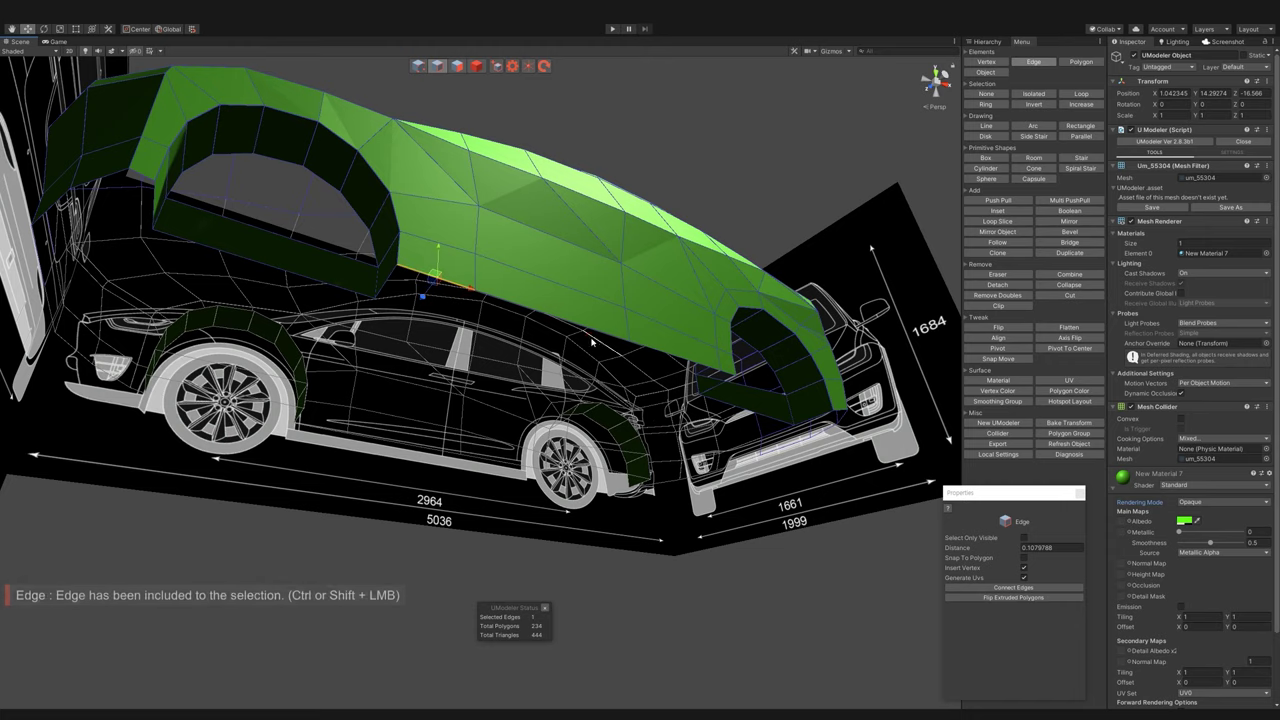
- Add the remaining lower side edges and extrude them inward beneath the car
{"action": "left_click", "coordinate": [641, 349], "text": "shift"}
{"action": "left_click", "coordinate": [740, 388], "text": "shift"}
{"action": "mouse_move", "coordinate": [740, 388]}
{"action": "left_mouse_down", "text": "alt"}
{"action": "mouse_move", "coordinate": [699, 368]}
{"action": "mouse_move", "coordinate": [660, 310]}
{"action": "mouse_move", "coordinate": [560, 330]}
{"action": "mouse_move", "coordinate": [610, 282]}
{"action": "left_mouse_up", "text": "alt"}
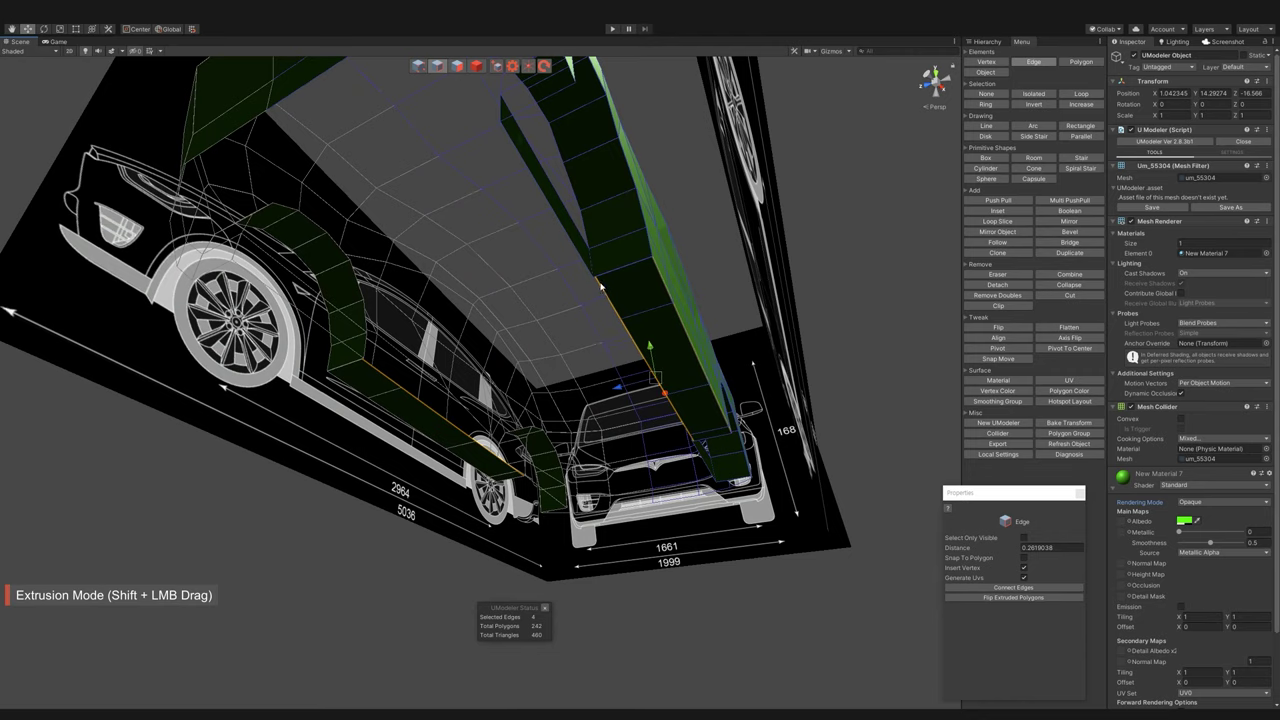
{"action": "left_click_drag", "start_coordinate": [523, 265], "coordinate": [505, 327], "text": "alt"}
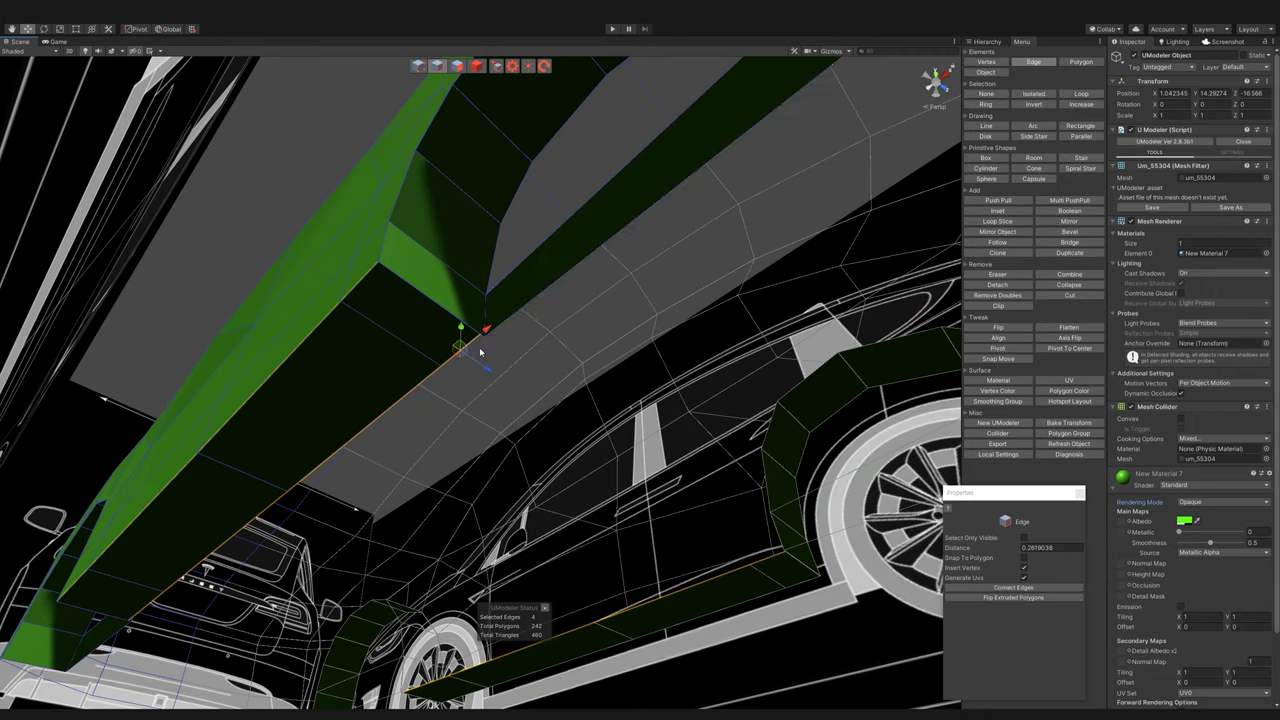
{"action": "scroll", "coordinate": [354, 242], "scroll_direction": "down", "scroll_amount": 5}
{"action": "mouse_move", "coordinate": [354, 242]}
{"action": "left_mouse_down", "text": "alt"}
{"action": "mouse_move", "coordinate": [686, 415]}
{"action": "mouse_move", "coordinate": [537, 427]}
{"action": "mouse_move", "coordinate": [244, 580]}
{"action": "mouse_move", "coordinate": [475, 360]}
{"action": "left_mouse_up", "text": "alt"}
{"action": "key", "text": "1"}
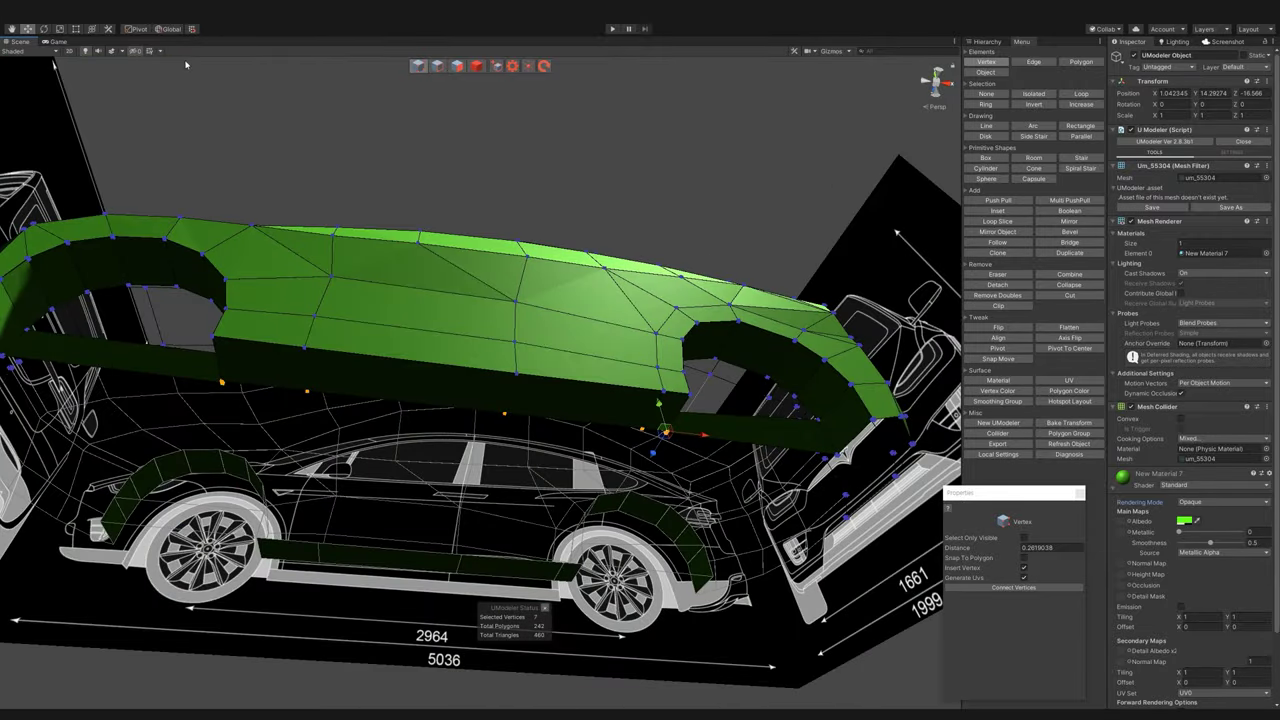
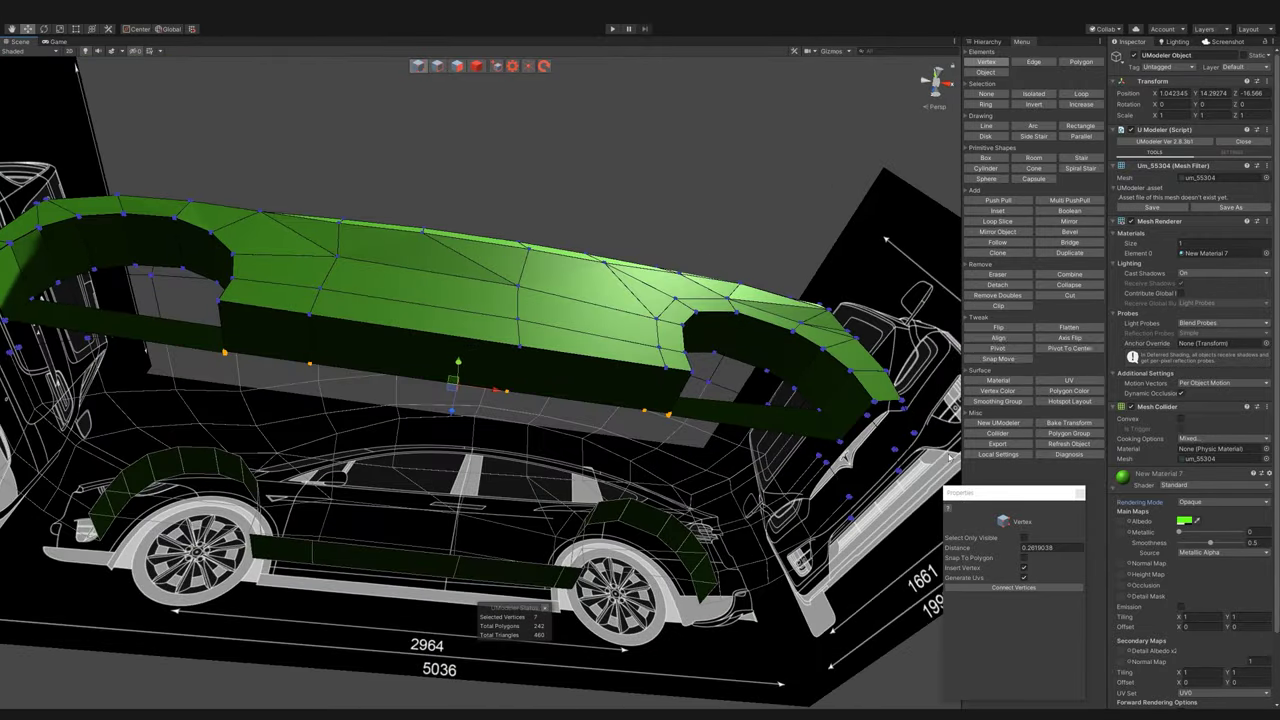
- Merge the green car body's duplicate vertices with Remove Doubles
{"action": "left_click", "coordinate": [1000, 296]}
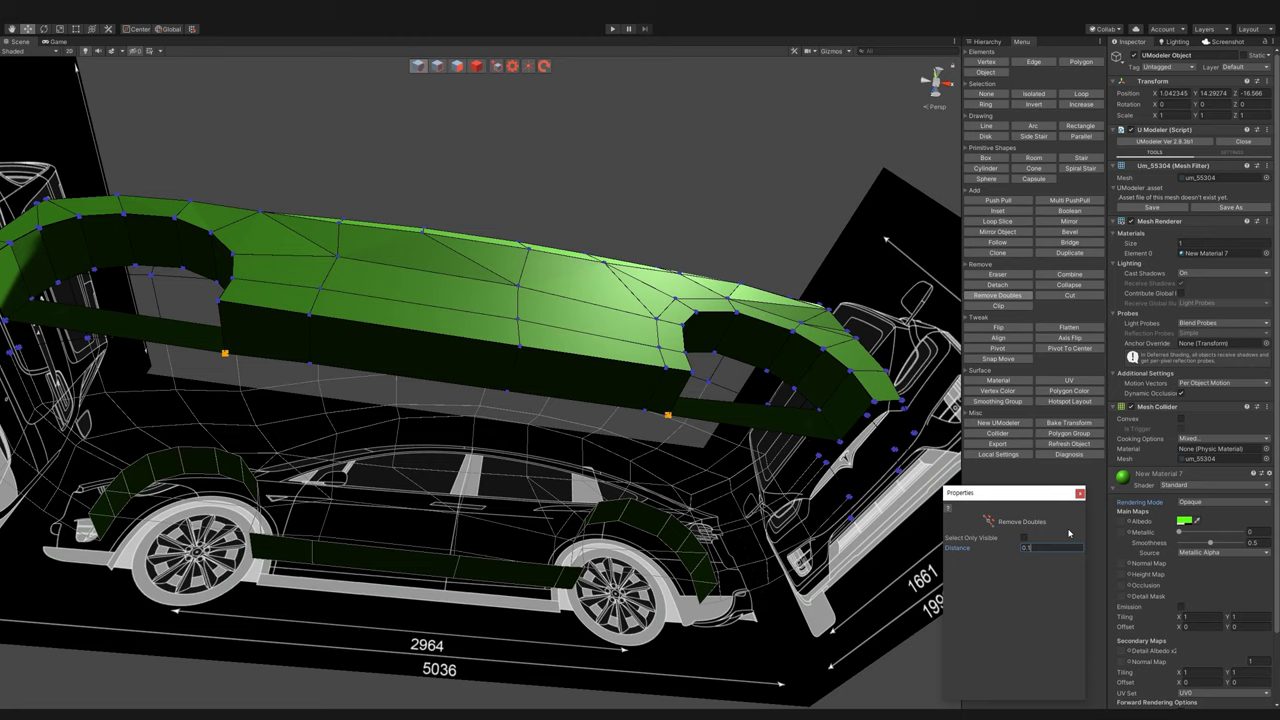
{"action": "left_click_drag", "start_coordinate": [451, 371], "coordinate": [528, 291], "text": "alt"}
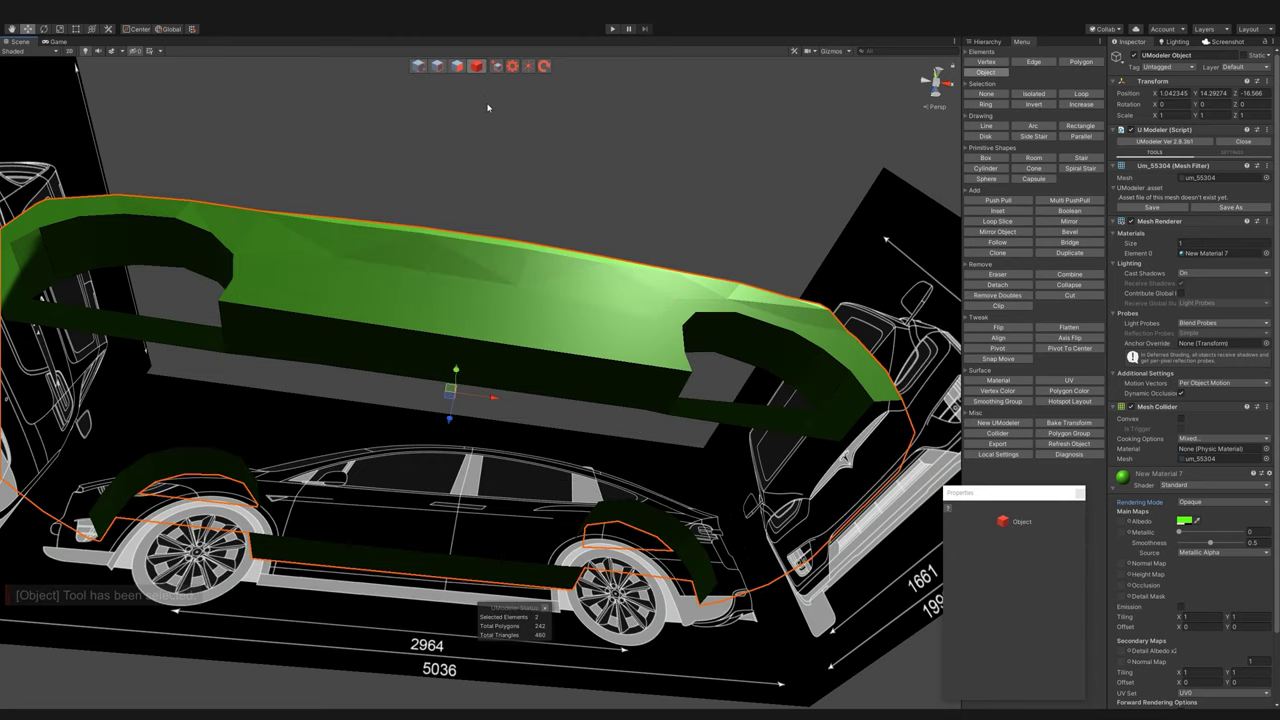
{"action": "mouse_move", "coordinate": [528, 291]}
{"action": "left_mouse_down", "text": "alt"}
{"action": "mouse_move", "coordinate": [579, 363]}
{"action": "mouse_move", "coordinate": [586, 282]}
{"action": "left_mouse_up", "text": "alt"}
{"action": "scroll", "coordinate": [579, 363], "scroll_direction": "up", "scroll_amount": 5}
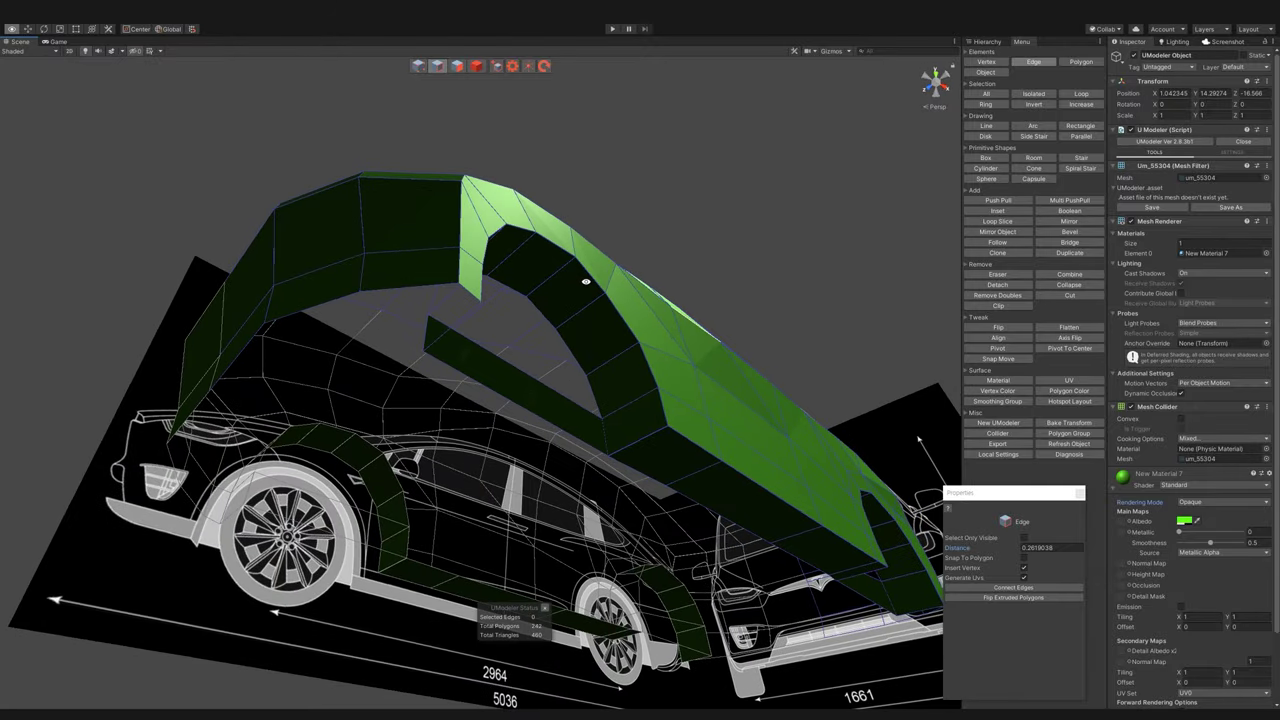
- Extrude the selected body-side edge into a new face reaching down to the fender
{"action": "left_click", "coordinate": [423, 297], "text": "shift"}
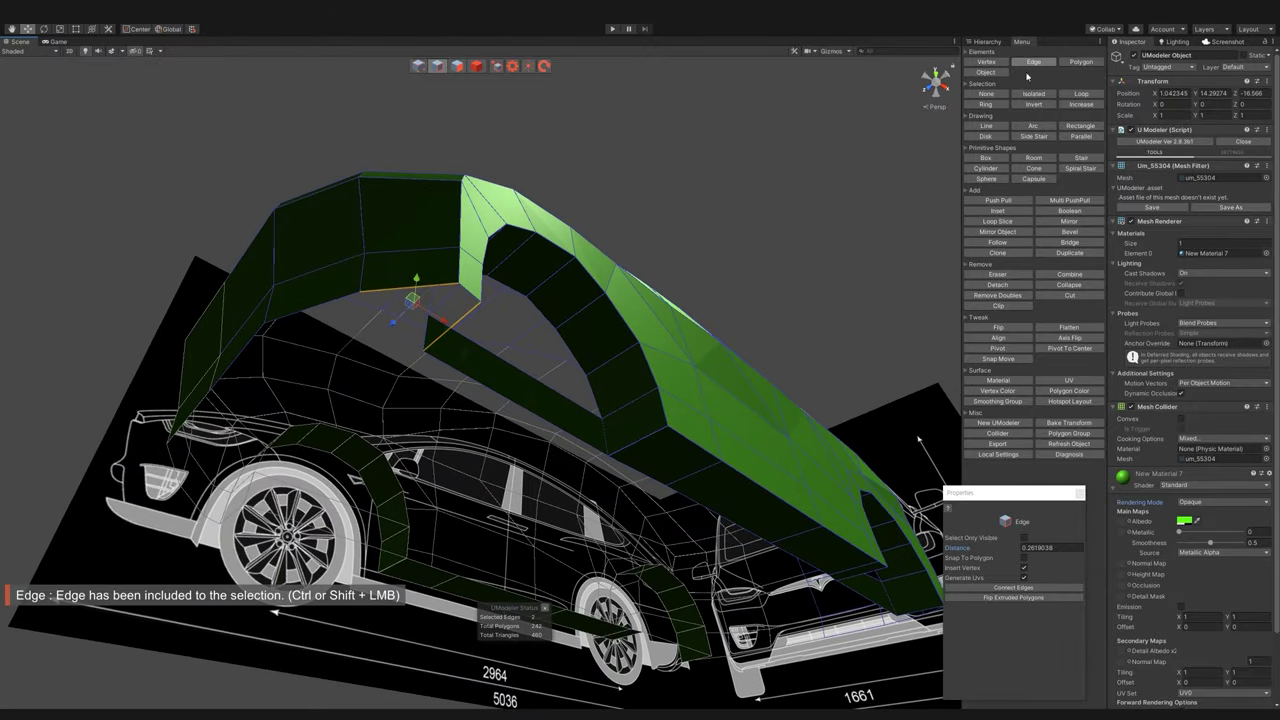
{"action": "left_click", "coordinate": [1069, 243]}
{"action": "left_click", "coordinate": [315, 305]}
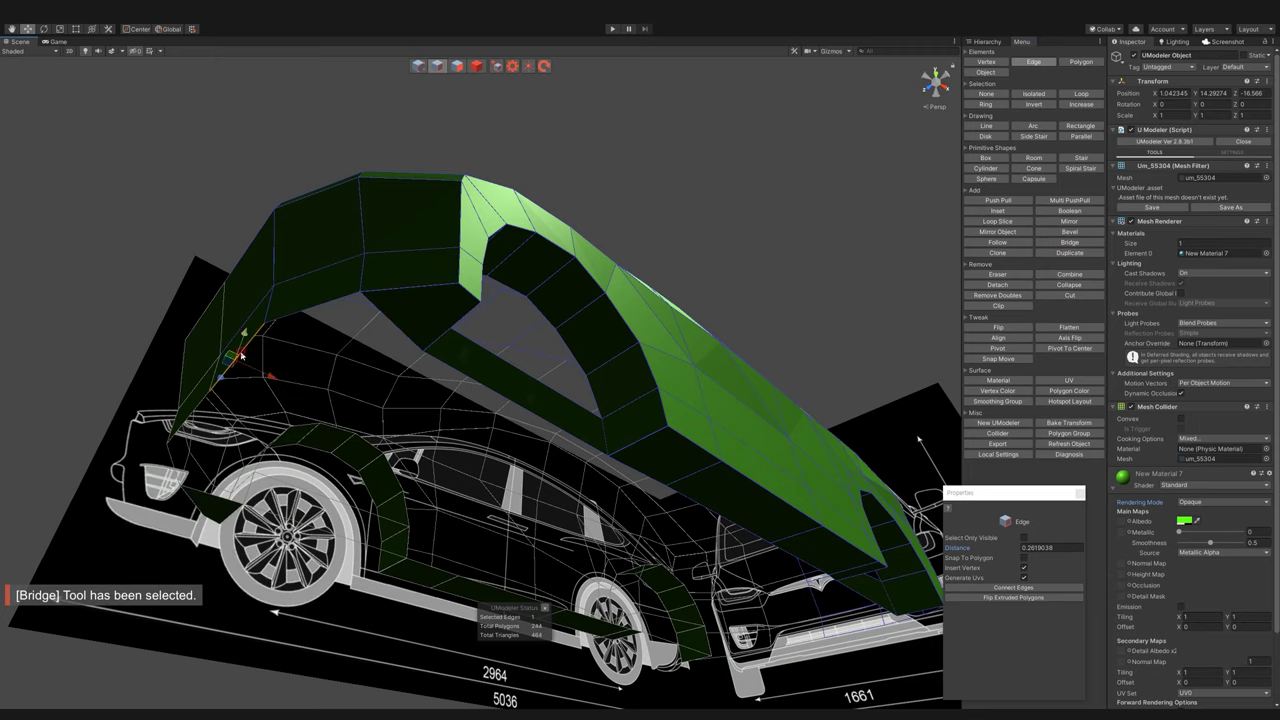
{"action": "left_click_drag", "start_coordinate": [241, 352], "coordinate": [419, 341], "text": "alt"}
{"action": "left_click", "coordinate": [376, 337]}
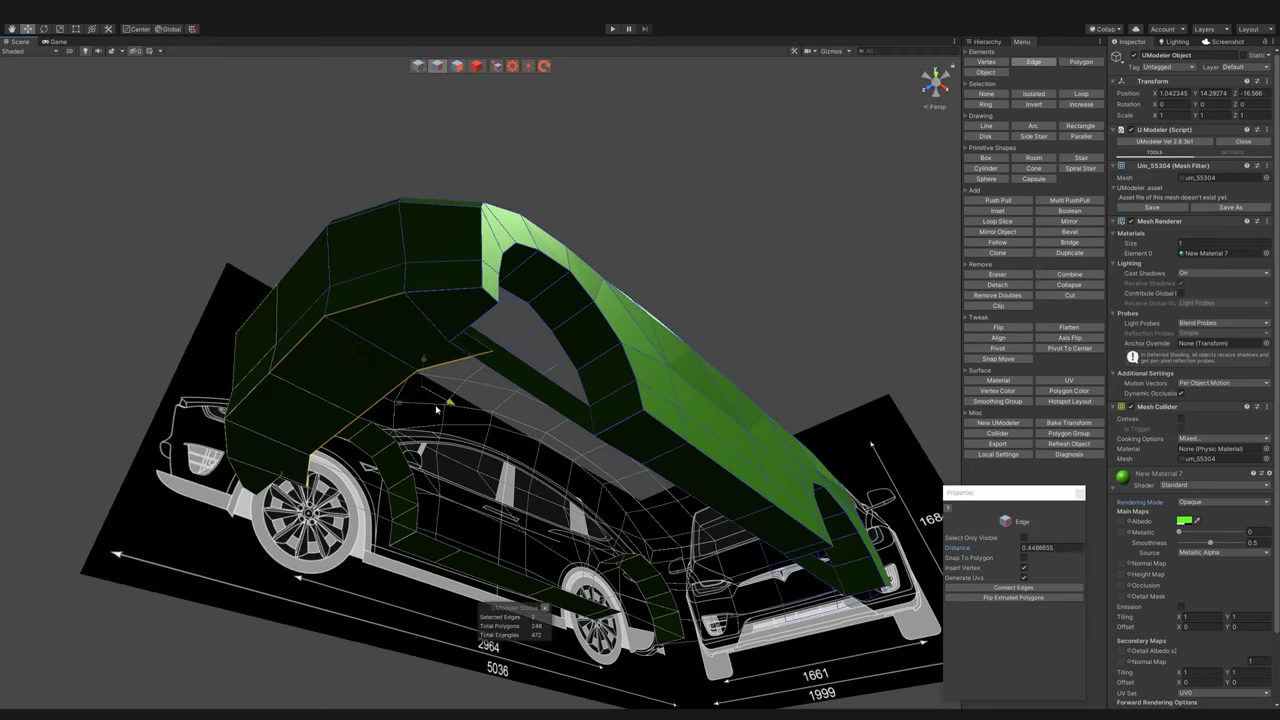
{"action": "key", "text": "ctrl+z"}
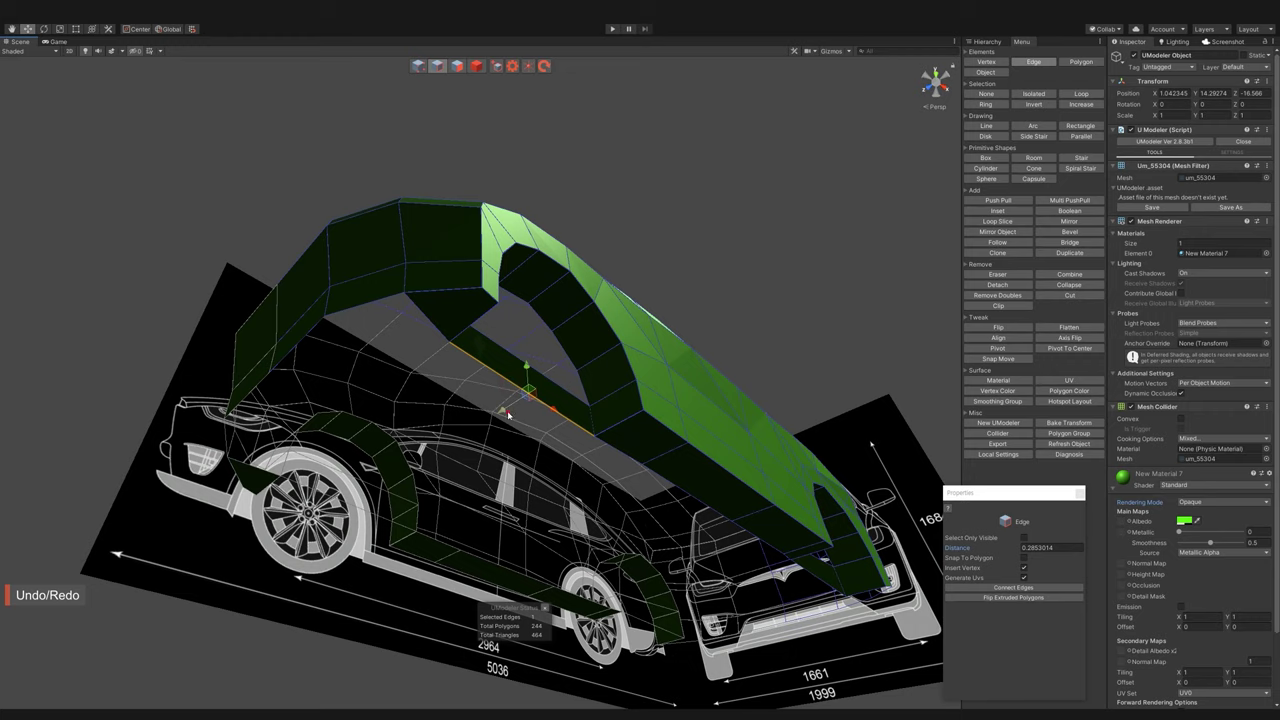
{"action": "left_click_drag", "start_coordinate": [508, 414], "coordinate": [427, 495], "text": "shift"}
{"action": "left_click_drag", "start_coordinate": [419, 406], "coordinate": [400, 385], "text": "shift"}
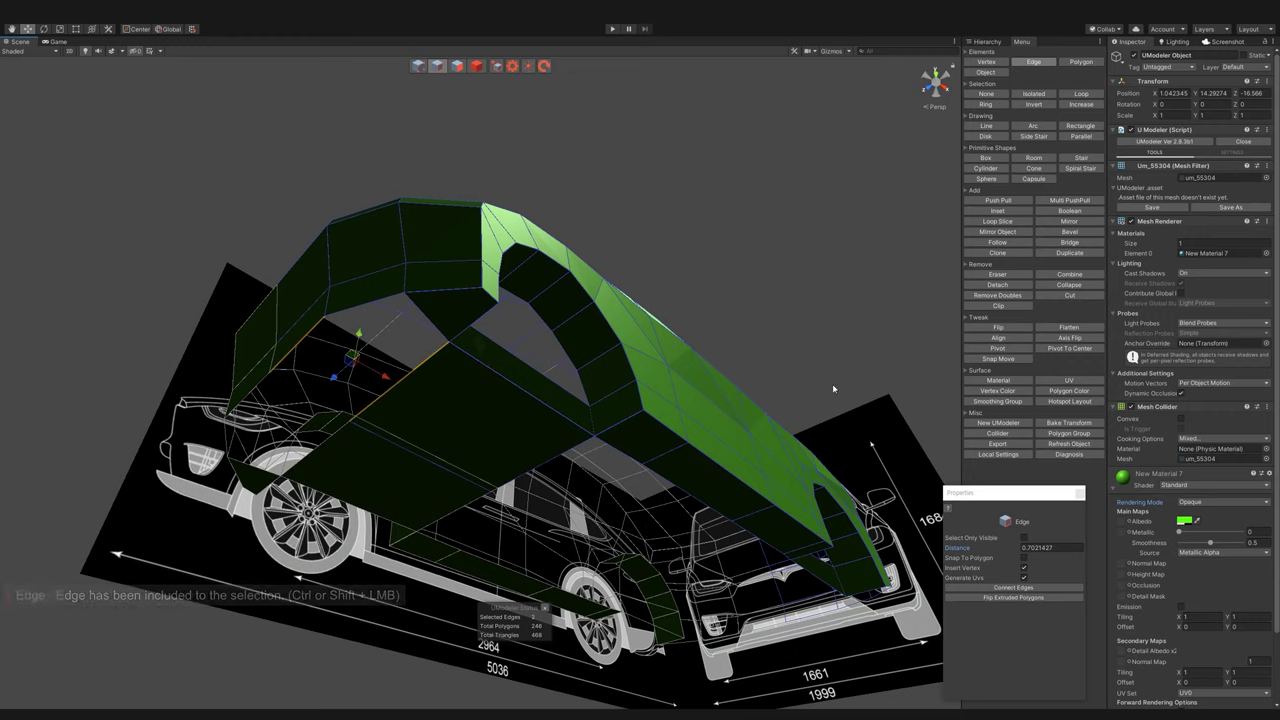
- Extrude the selected roof-line edges into a new face on the car's other side
{"action": "left_click", "coordinate": [401, 323], "text": "shift"}
{"action": "mouse_move", "coordinate": [674, 363]}
{"action": "left_mouse_down", "text": "alt"}
{"action": "mouse_move", "coordinate": [511, 334]}
{"action": "mouse_move", "coordinate": [388, 382]}
{"action": "left_mouse_up", "text": "alt"}
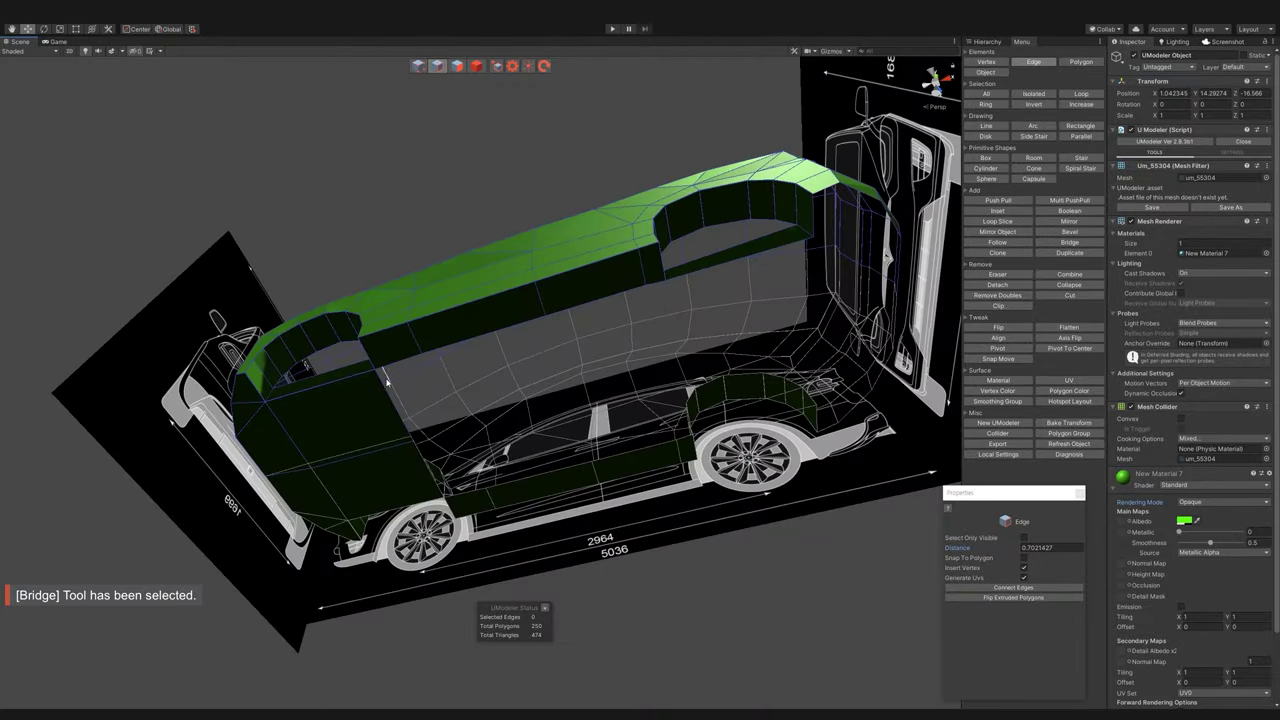
{"action": "left_click", "coordinate": [459, 346], "text": "shift"}
{"action": "left_click", "coordinate": [655, 289], "text": "shift"}
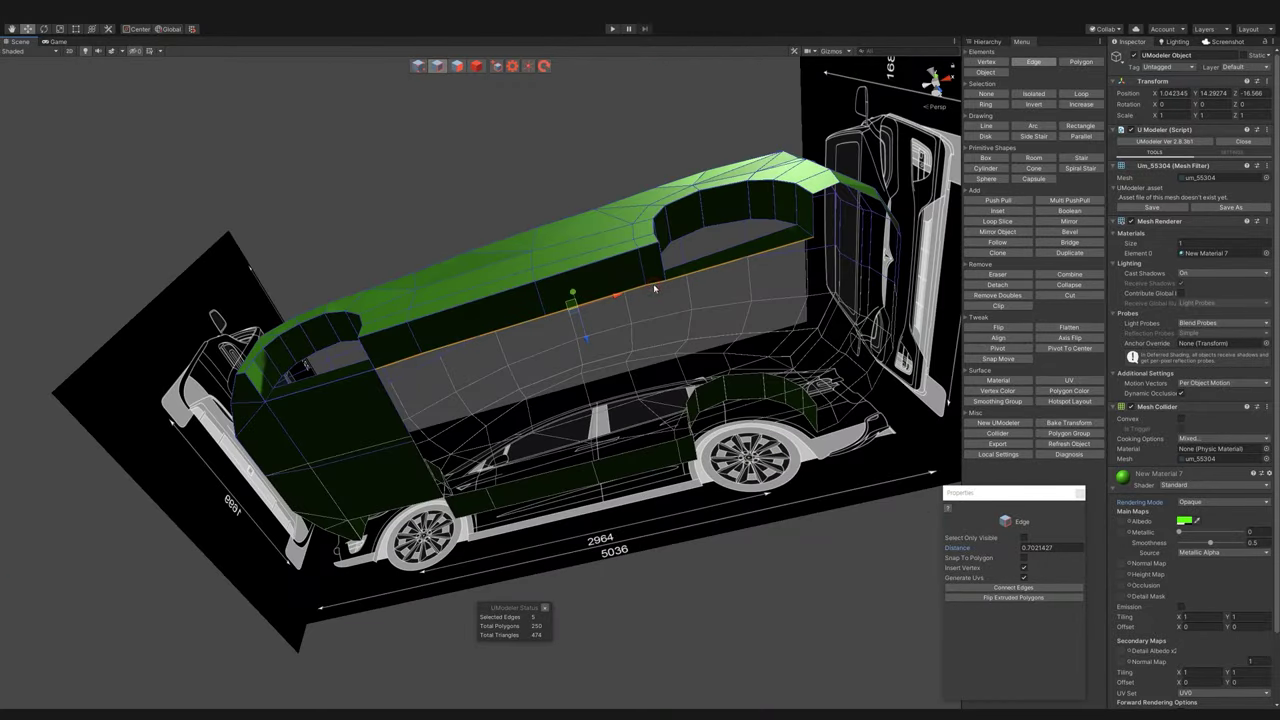
{"action": "mouse_move", "coordinate": [651, 292]}
{"action": "left_mouse_down", "text": "shift"}
{"action": "mouse_move", "coordinate": [585, 385]}
{"action": "mouse_move", "coordinate": [572, 374]}
{"action": "mouse_move", "coordinate": [488, 430]}
{"action": "left_mouse_up", "text": "shift"}
- Bridge the front wheel-arch corner and arch-top edges with new faces
{"action": "left_click", "coordinate": [488, 430]}
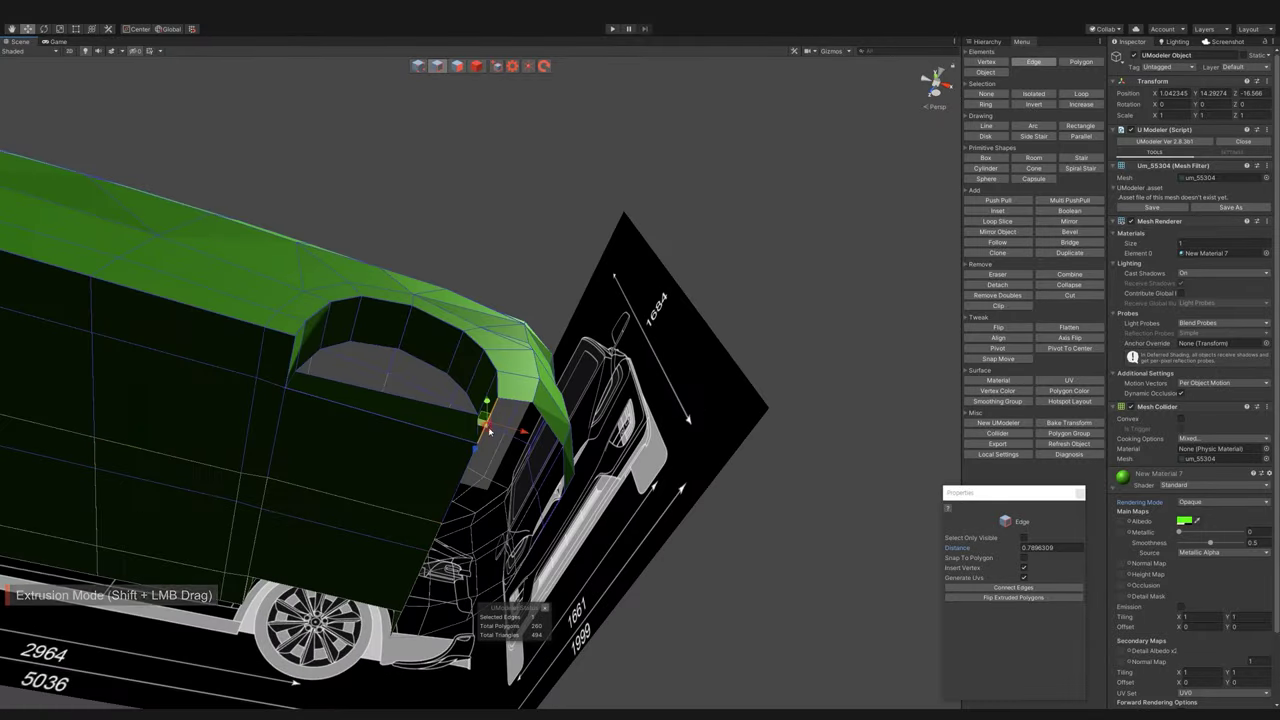
{"action": "left_click", "coordinate": [563, 468], "text": "shift"}
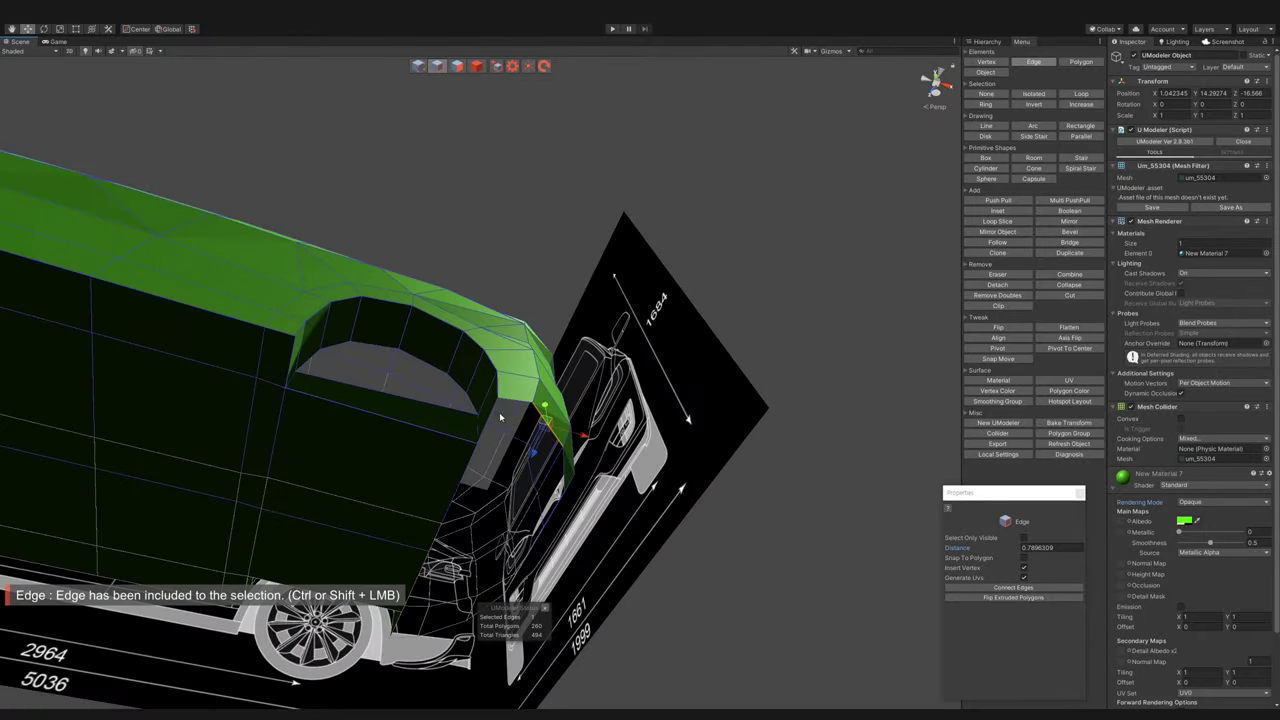
{"action": "left_click", "coordinate": [1069, 242]}
{"action": "left_click_drag", "start_coordinate": [600, 380], "coordinate": [515, 370], "text": "alt"}
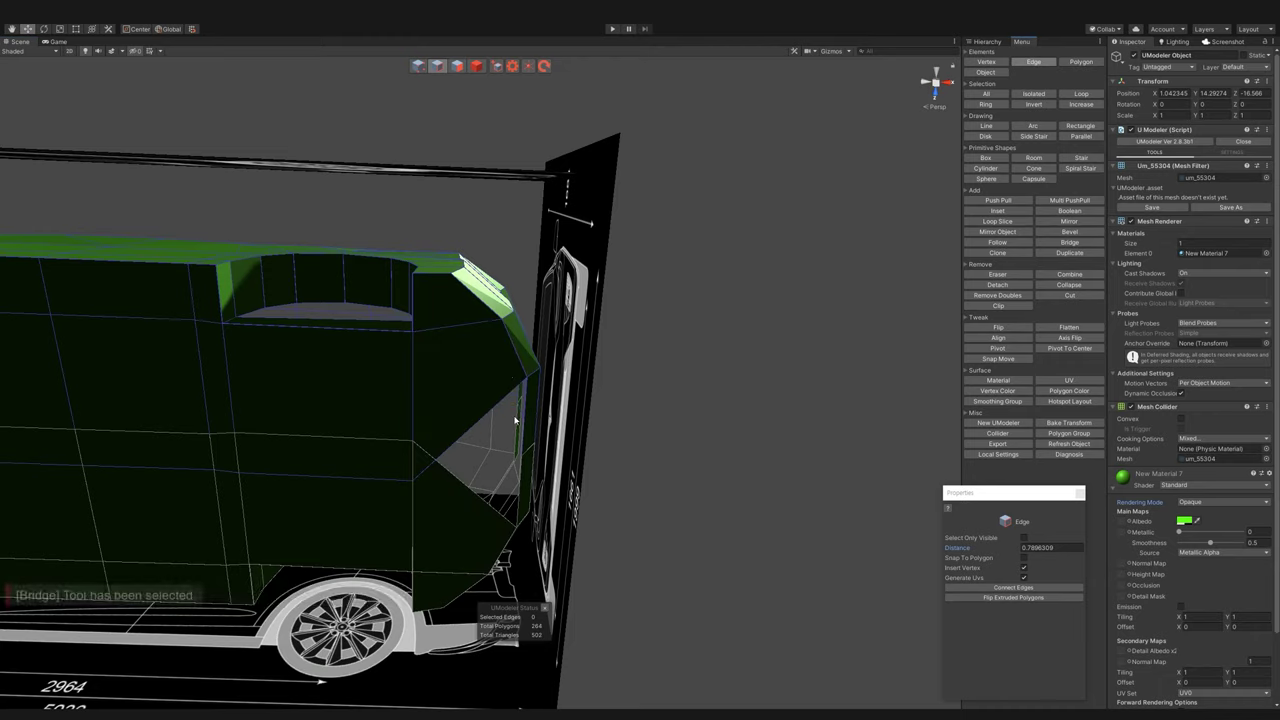
{"action": "left_click", "coordinate": [1083, 245]}
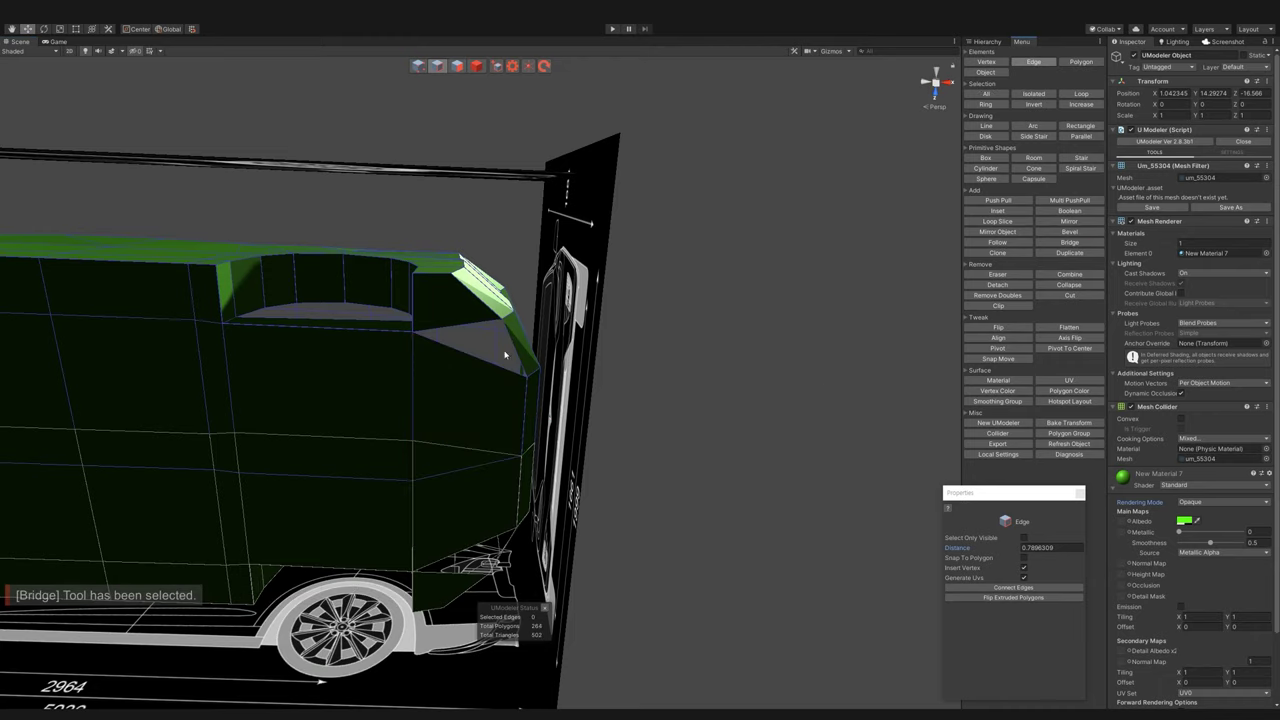
{"action": "left_click", "coordinate": [1072, 241]}
{"action": "left_click_drag", "start_coordinate": [378, 397], "coordinate": [368, 308], "text": "alt"}
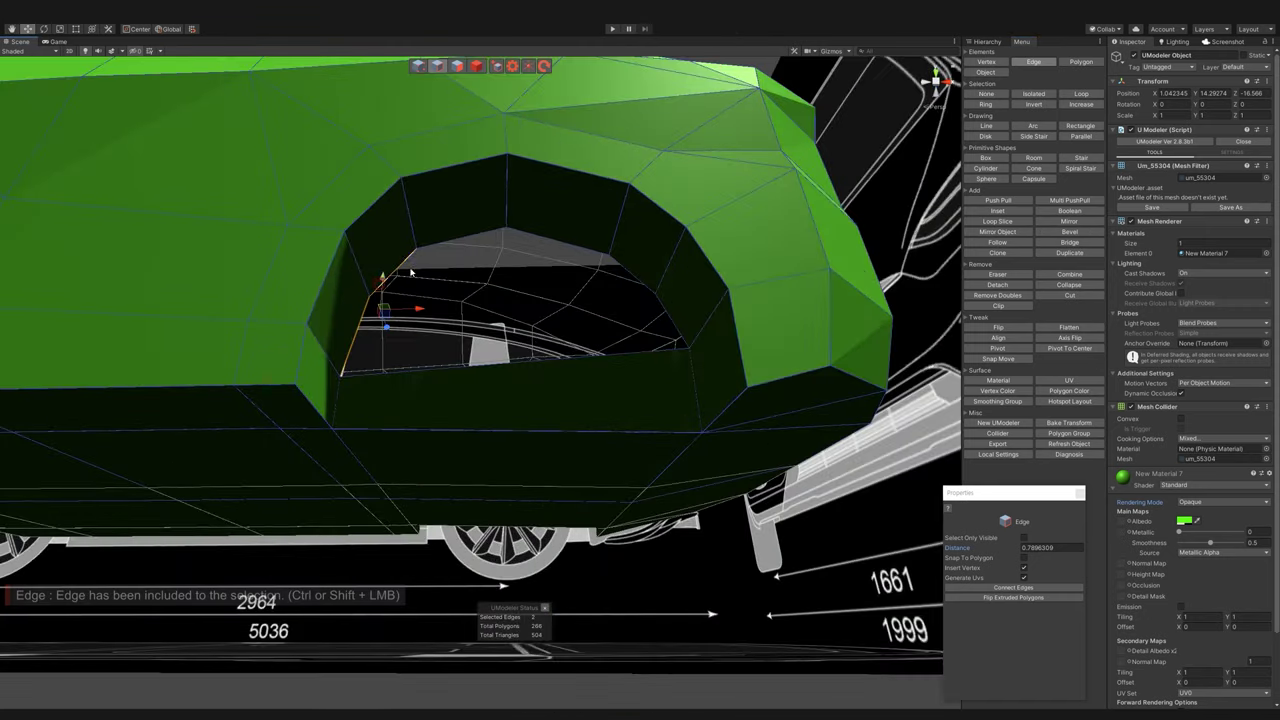
{"action": "left_click", "coordinate": [540, 238], "text": "shift"}
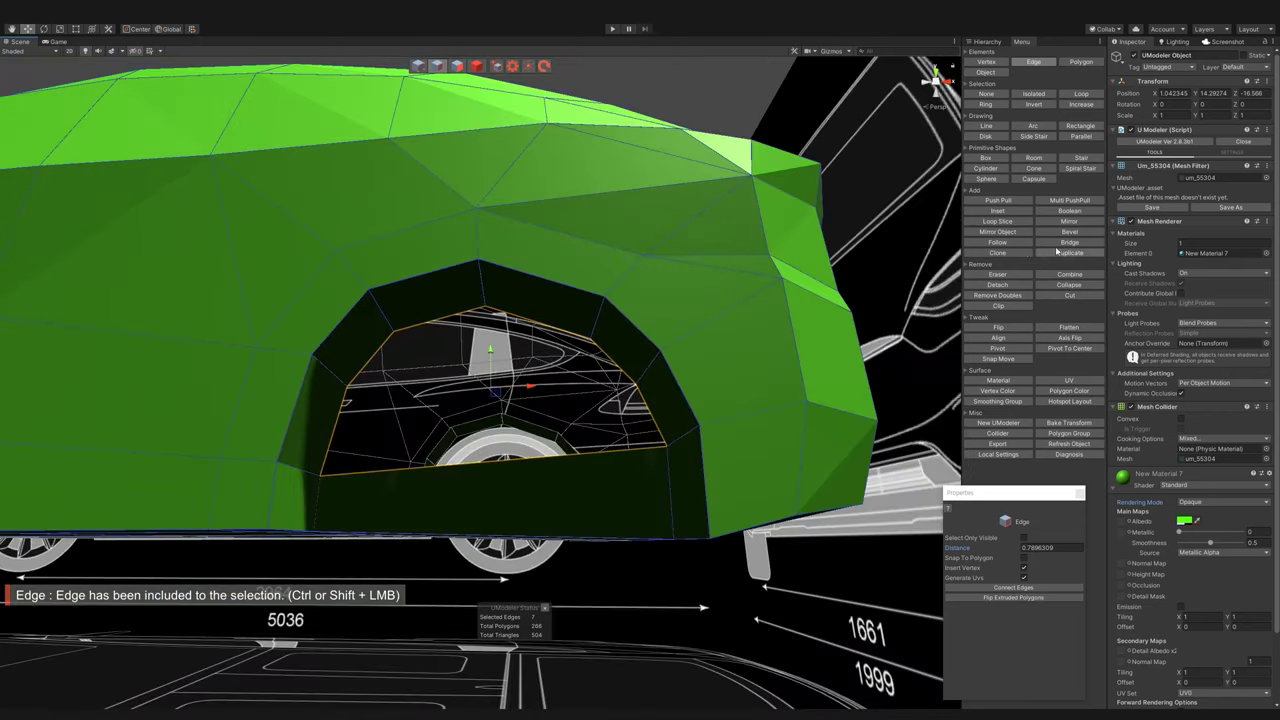
{"action": "left_click", "coordinate": [1069, 241]}
- Bridge the inner and top edges of the other wheel arch into new faces
{"action": "mouse_move", "coordinate": [557, 323]}
{"action": "left_mouse_down", "text": "alt"}
{"action": "mouse_move", "coordinate": [609, 306]}
{"action": "mouse_move", "coordinate": [406, 251]}
{"action": "left_mouse_up", "text": "alt"}
{"action": "left_click", "coordinate": [356, 270], "text": "shift"}
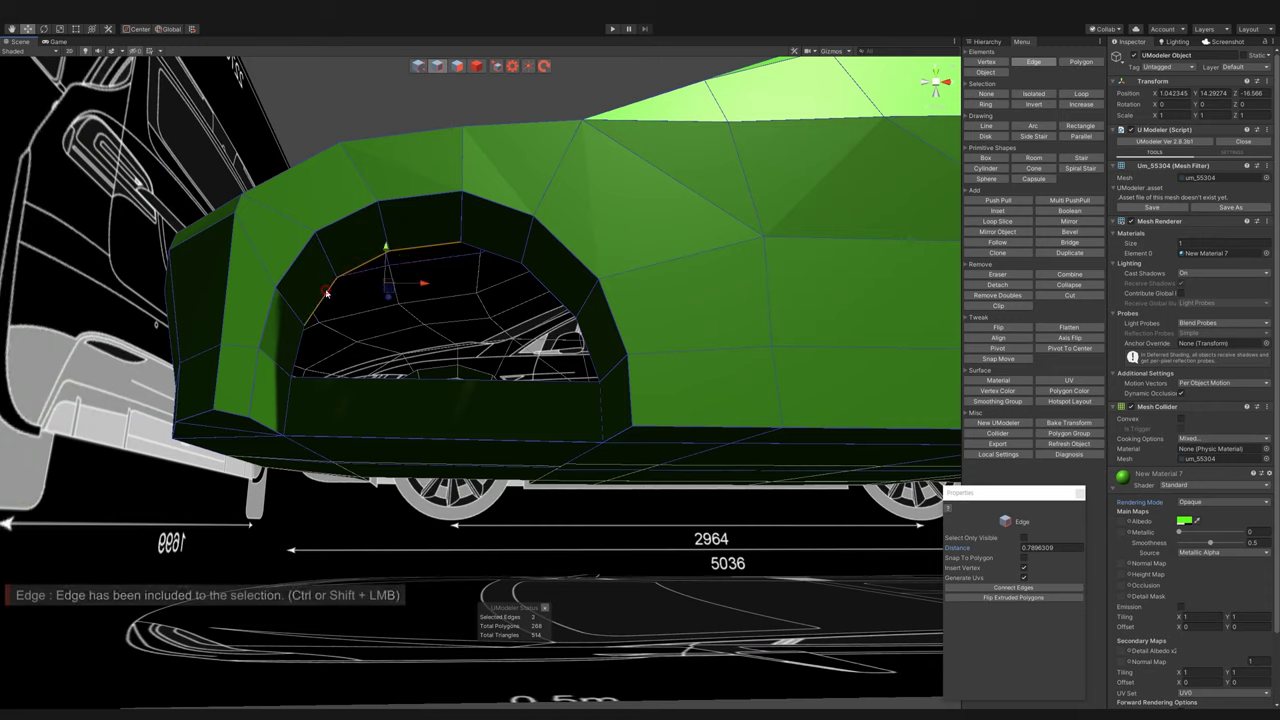
{"action": "left_click", "coordinate": [310, 318], "text": "shift"}
{"action": "left_click", "coordinate": [573, 318], "text": "shift"}
{"action": "left_click", "coordinate": [482, 252], "text": "shift"}
{"action": "left_click", "coordinate": [495, 255], "text": "shift"}
{"action": "left_click", "coordinate": [1085, 244]}
{"action": "scroll", "coordinate": [586, 271], "scroll_direction": "down", "scroll_amount": 5}
{"action": "mouse_move", "coordinate": [586, 271]}
{"action": "left_mouse_down", "text": "alt"}
{"action": "mouse_move", "coordinate": [717, 260]}
{"action": "mouse_move", "coordinate": [450, 93]}
{"action": "left_mouse_up", "text": "alt"}
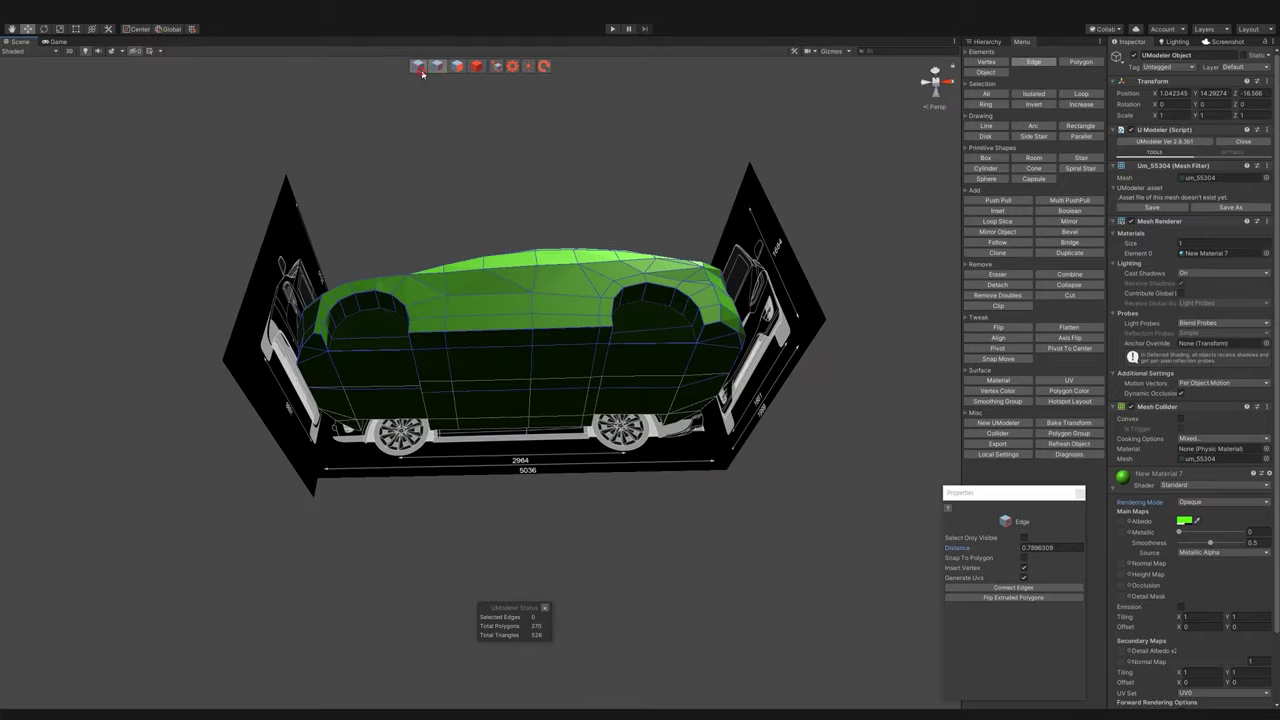
{"action": "left_click", "coordinate": [418, 66]}
{"action": "mouse_move", "coordinate": [560, 240]}
{"action": "left_mouse_down", "text": "alt"}
{"action": "mouse_move", "coordinate": [480, 74]}
{"action": "mouse_move", "coordinate": [449, 103]}
{"action": "left_mouse_up", "text": "alt"}
{"action": "left_click", "coordinate": [478, 66]}
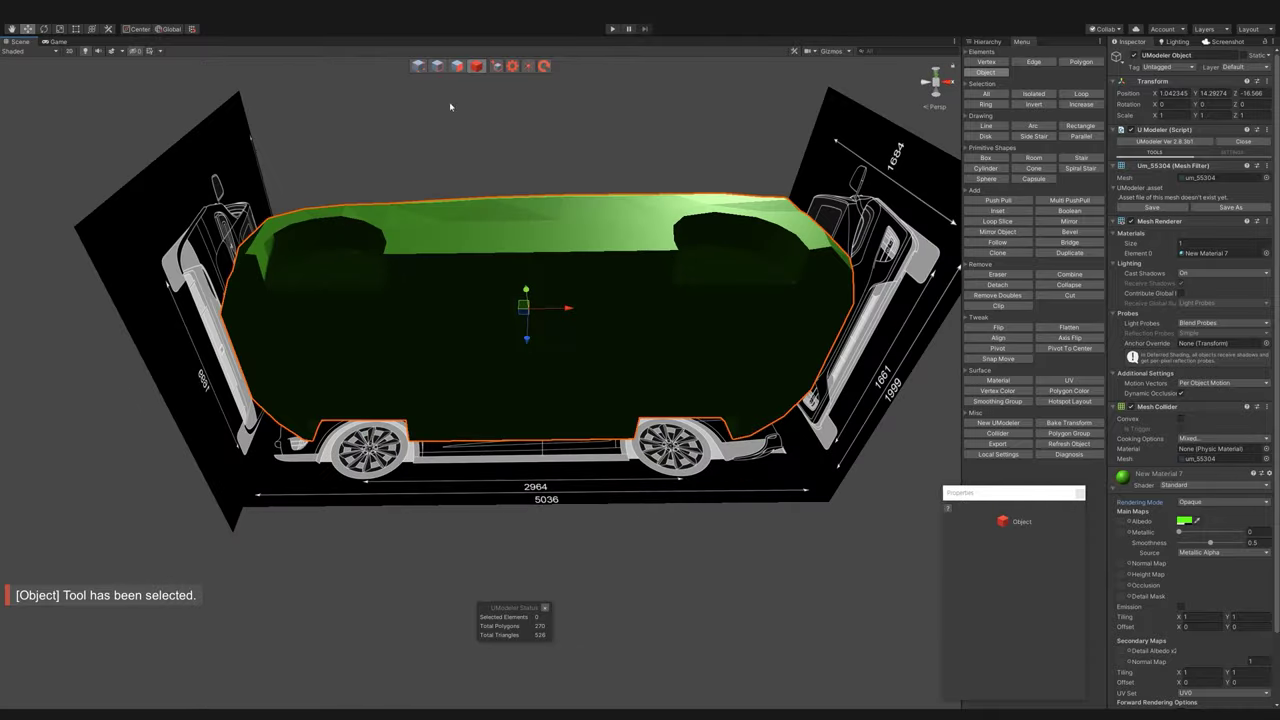
{"action": "left_click", "coordinate": [457, 66]}
{"action": "left_click_drag", "start_coordinate": [672, 186], "coordinate": [543, 120], "text": "alt"}
{"action": "left_click", "coordinate": [476, 66]}
{"action": "left_click_drag", "start_coordinate": [643, 246], "coordinate": [593, 212], "text": "alt"}
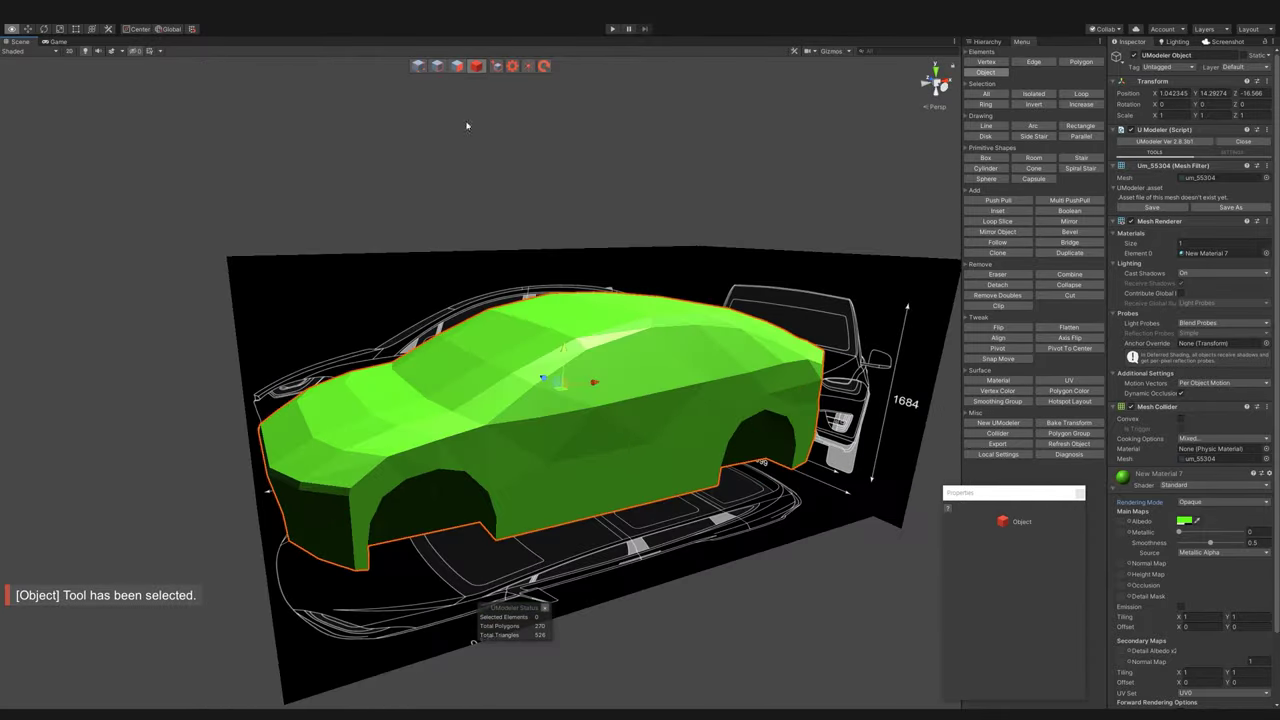
{"action": "left_click", "coordinate": [640, 160]}
{"action": "left_click_drag", "start_coordinate": [700, 180], "coordinate": [511, 141], "text": "alt"}
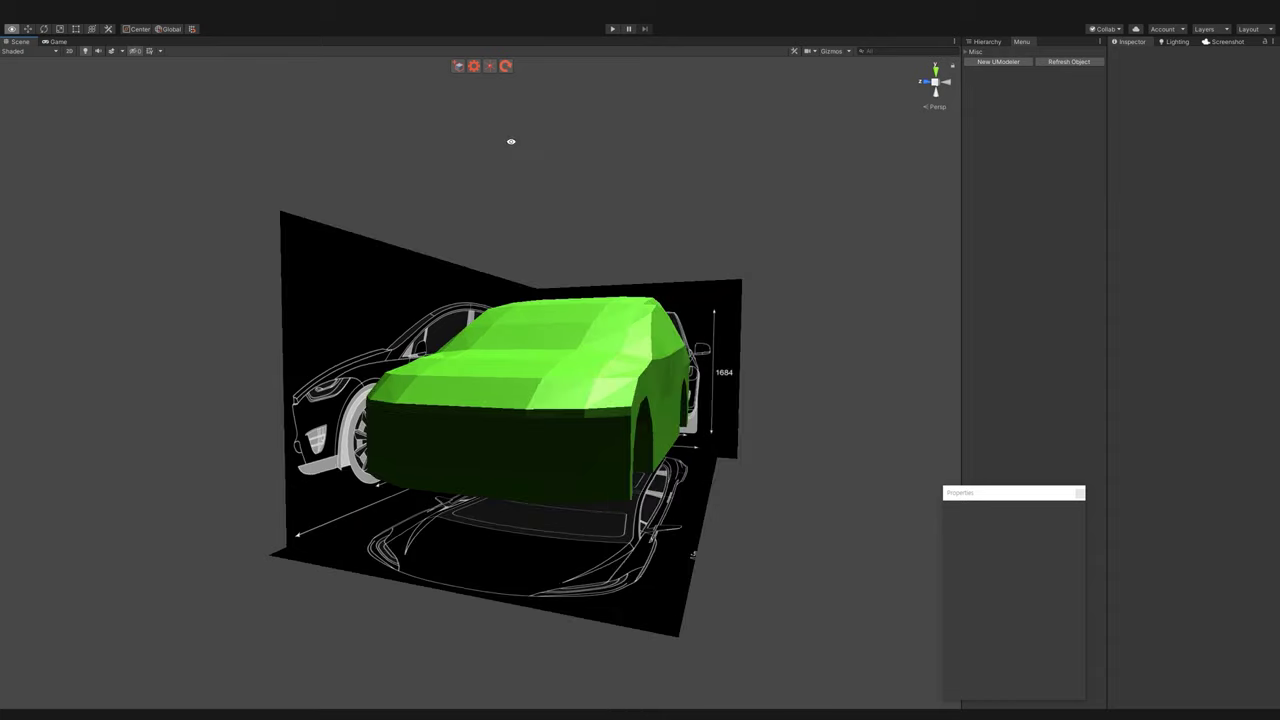
{"action": "left_click", "coordinate": [631, 375]}
{"action": "left_click_drag", "start_coordinate": [631, 375], "coordinate": [526, 129], "text": "alt"}
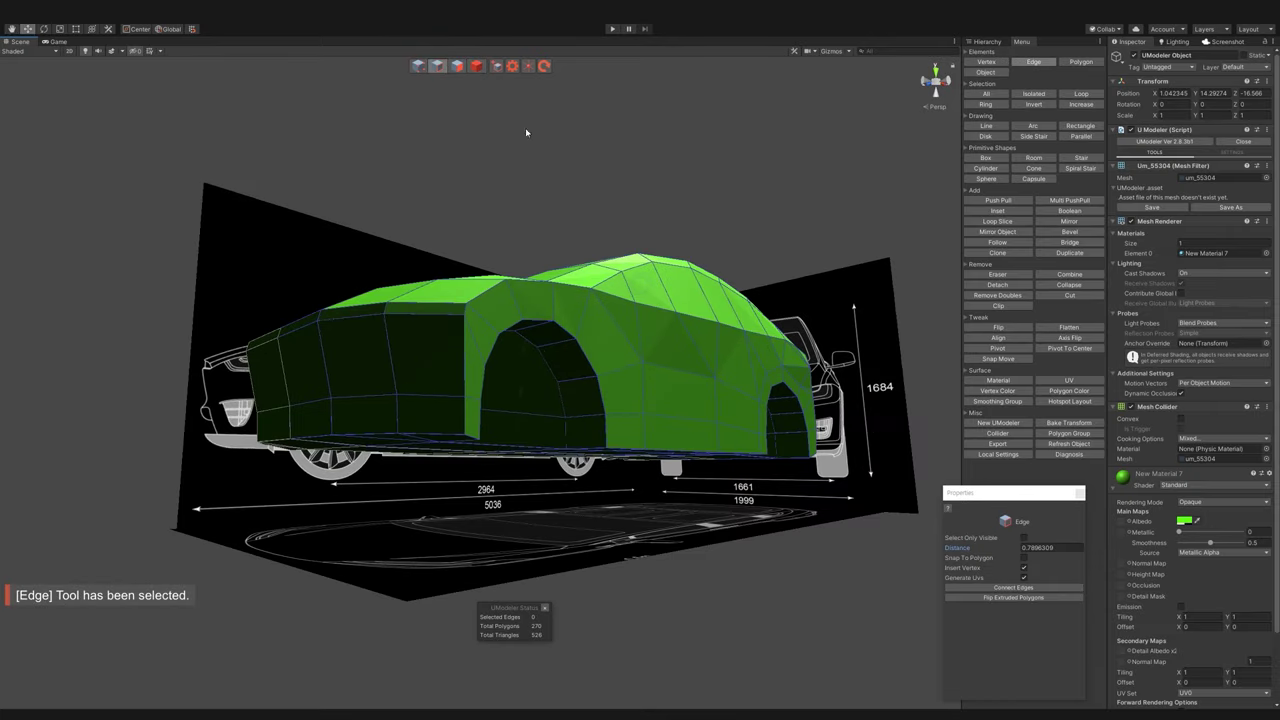
{"action": "left_click", "coordinate": [705, 438], "text": "ctrl"}
{"action": "left_click_drag", "start_coordinate": [705, 438], "coordinate": [683, 313], "text": "alt"}
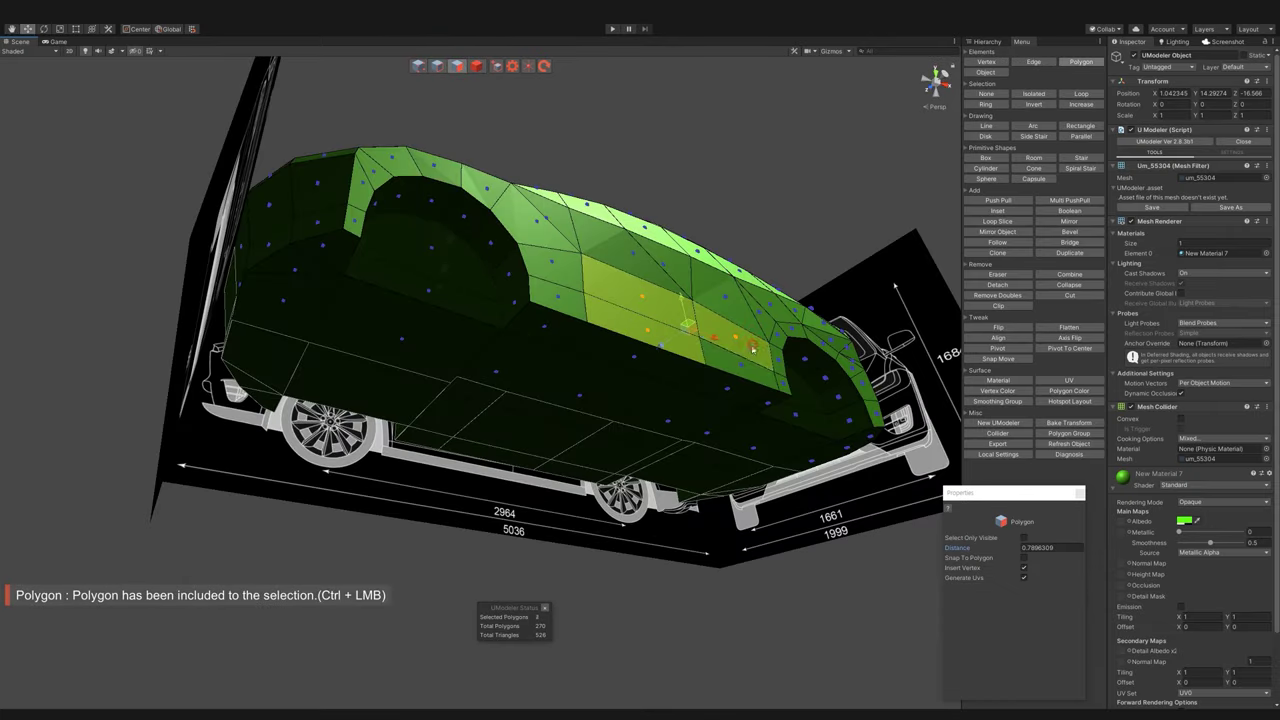
{"action": "left_click_drag", "start_coordinate": [753, 349], "coordinate": [655, 319], "text": "alt"}
{"action": "left_click", "coordinate": [655, 319], "text": "ctrl"}
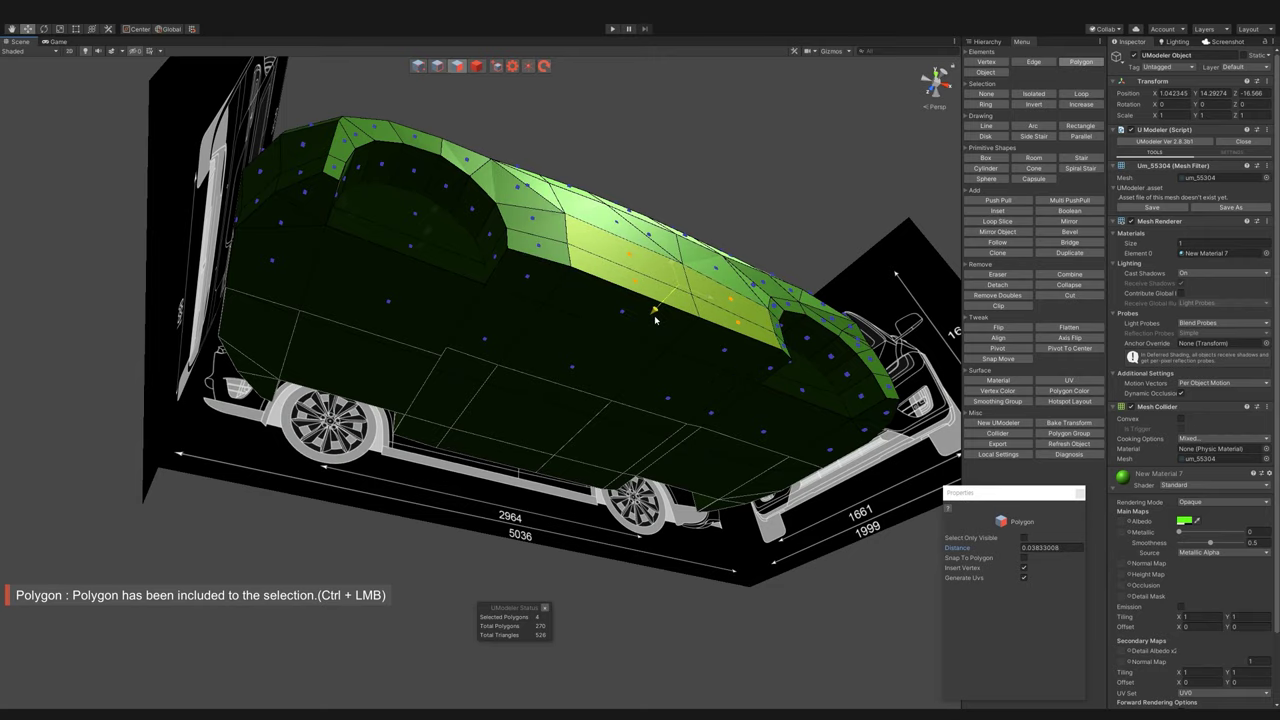
{"action": "mouse_move", "coordinate": [655, 319]}
{"action": "left_mouse_down", "text": "alt"}
{"action": "mouse_move", "coordinate": [581, 372]}
{"action": "mouse_move", "coordinate": [700, 337]}
{"action": "left_mouse_up", "text": "alt"}
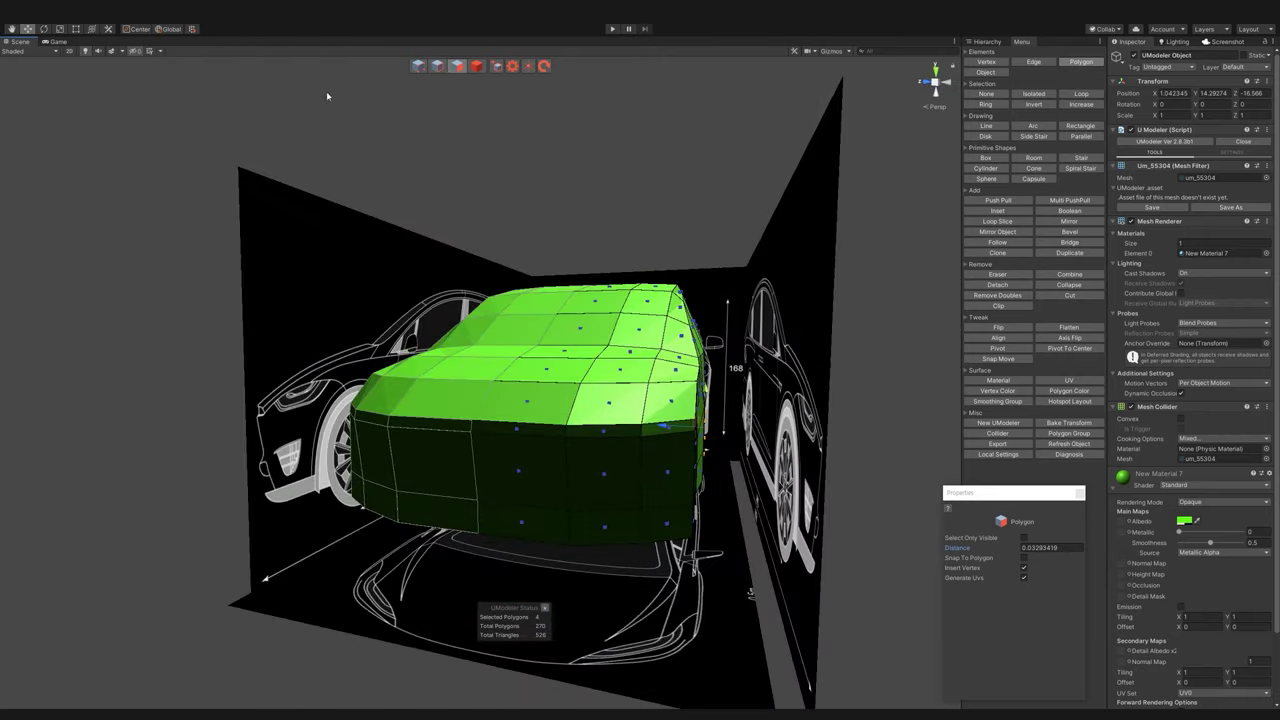
{"action": "key", "text": "1"}
{"action": "mouse_move", "coordinate": [699, 396]}
{"action": "left_mouse_down", "text": "alt"}
{"action": "mouse_move", "coordinate": [600, 400]}
{"action": "mouse_move", "coordinate": [645, 174]}
{"action": "mouse_move", "coordinate": [600, 265]}
{"action": "left_mouse_up", "text": "alt"}
{"action": "key", "text": "4"}
{"action": "scroll", "coordinate": [777, 342], "scroll_direction": "down", "scroll_amount": 5}
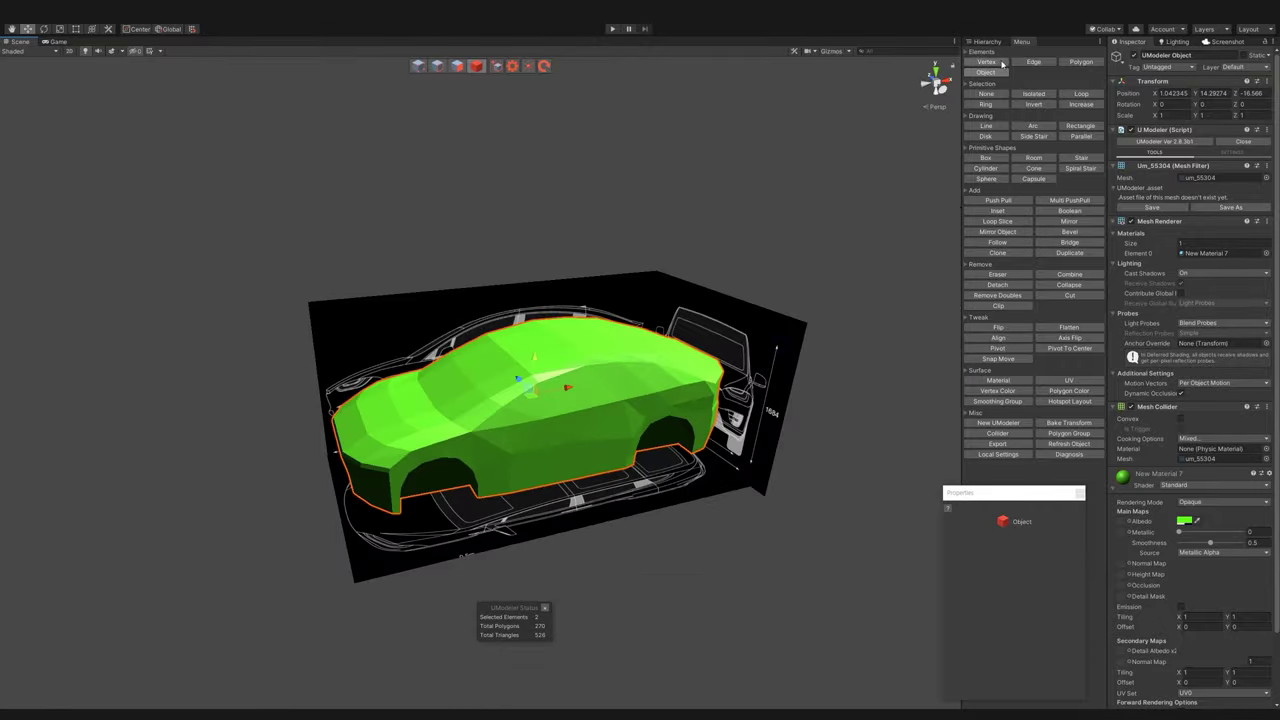
- Hide the green car body and switch to an orthographic axis view of the blueprints
{"action": "left_click", "coordinate": [987, 41]}
{"action": "left_click", "coordinate": [967, 102]}
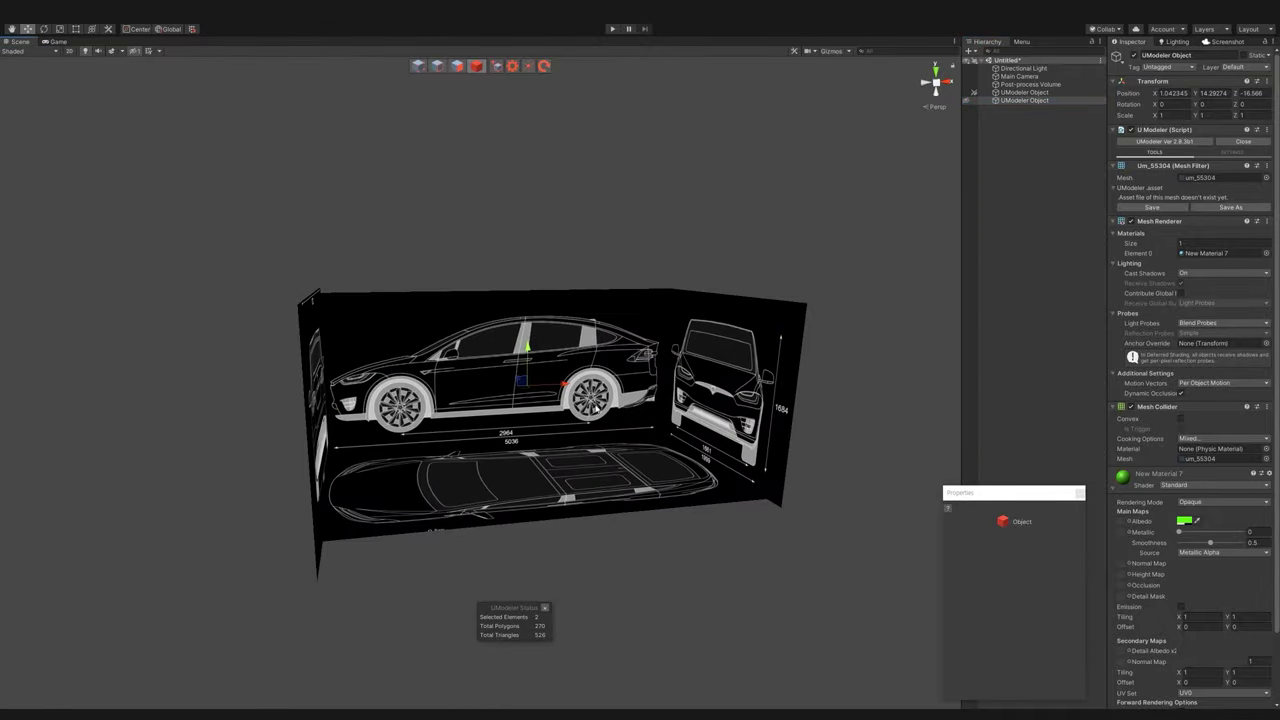
{"action": "left_click_drag", "start_coordinate": [955, 140], "coordinate": [952, 189], "text": "alt"}
{"action": "left_click", "coordinate": [948, 87]}
{"action": "scroll", "coordinate": [936, 150], "scroll_direction": "up", "scroll_amount": 5}
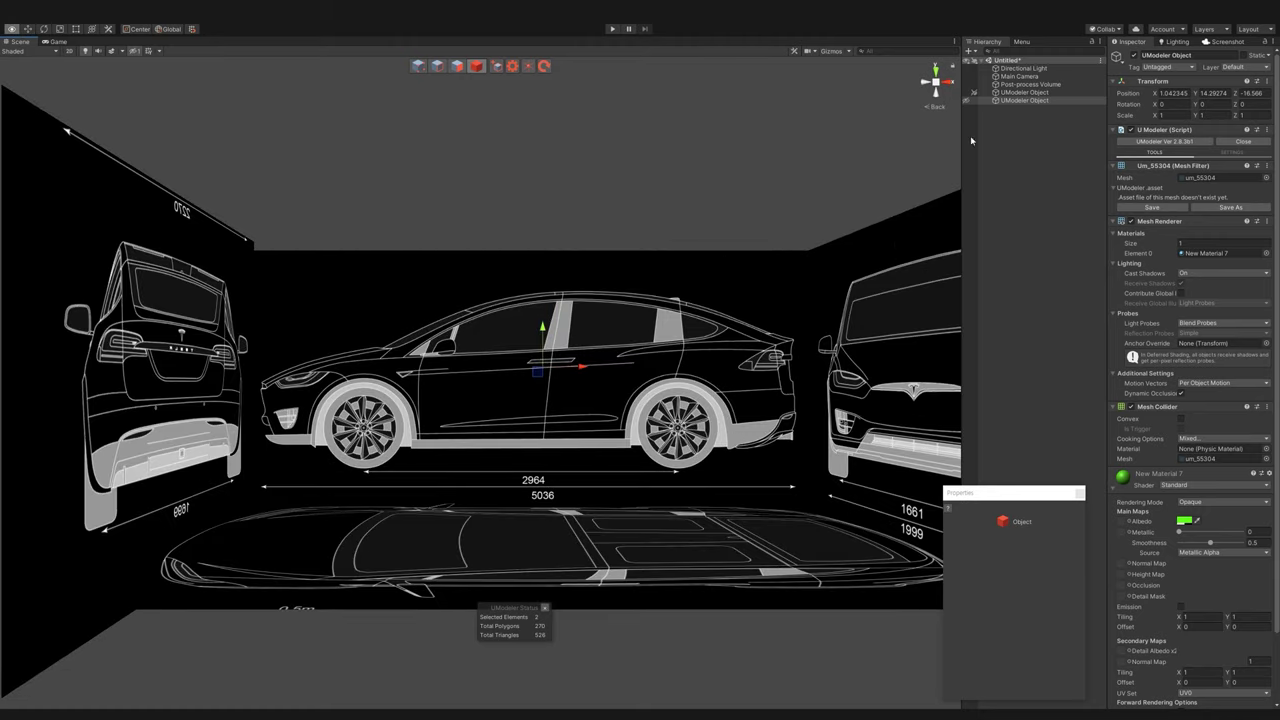
{"action": "left_click", "coordinate": [936, 86]}
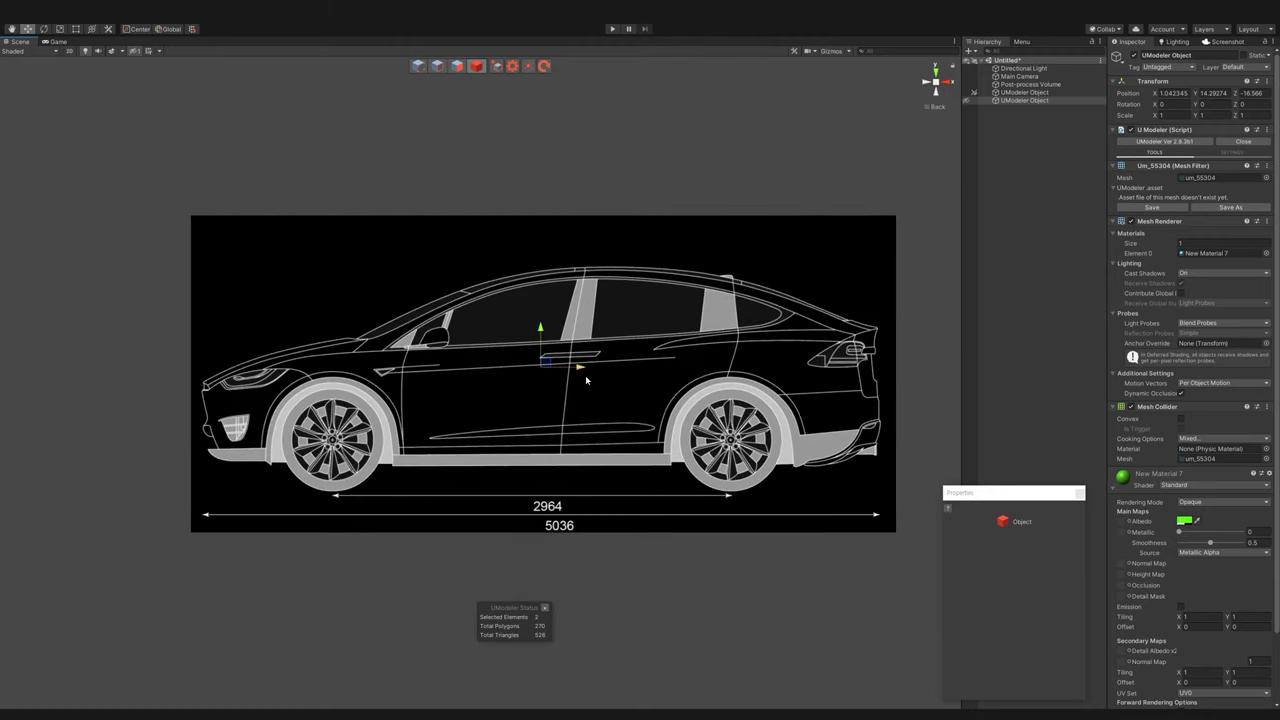
- Draw 18-segment cylinder discs over the front and rear blueprint wheels
{"action": "left_click", "coordinate": [455, 68]}
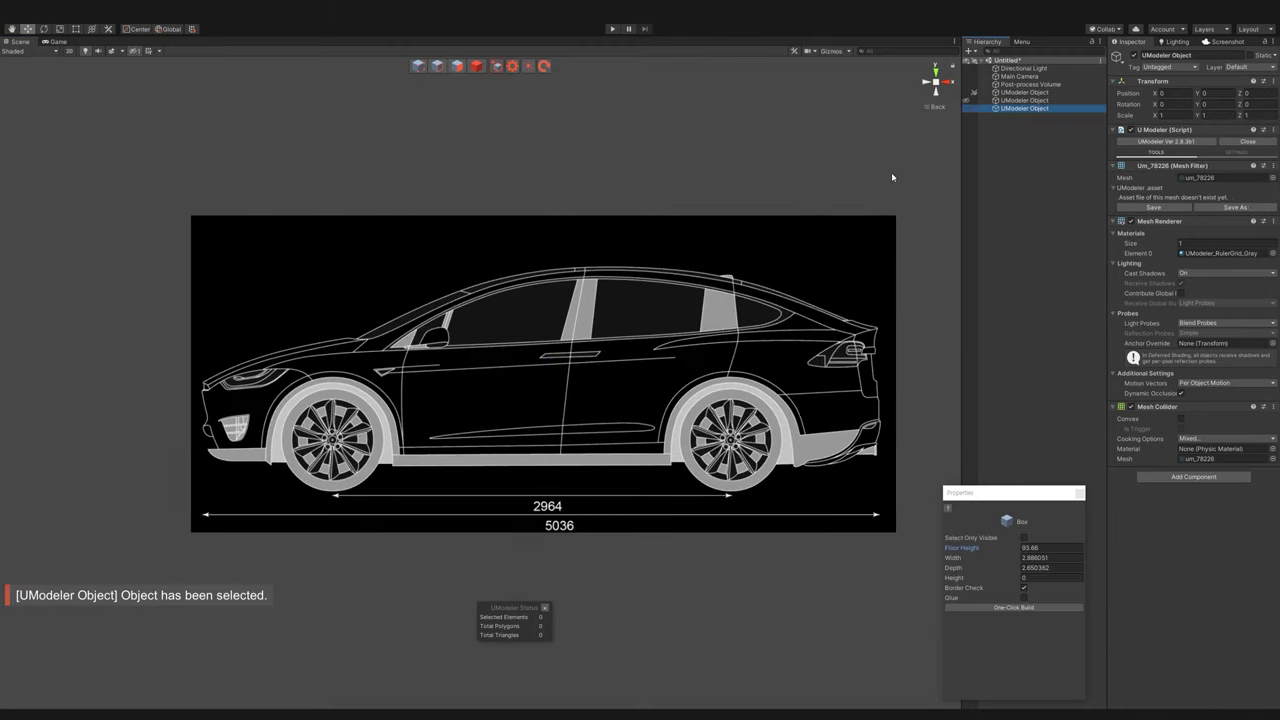
{"action": "left_click", "coordinate": [1021, 41]}
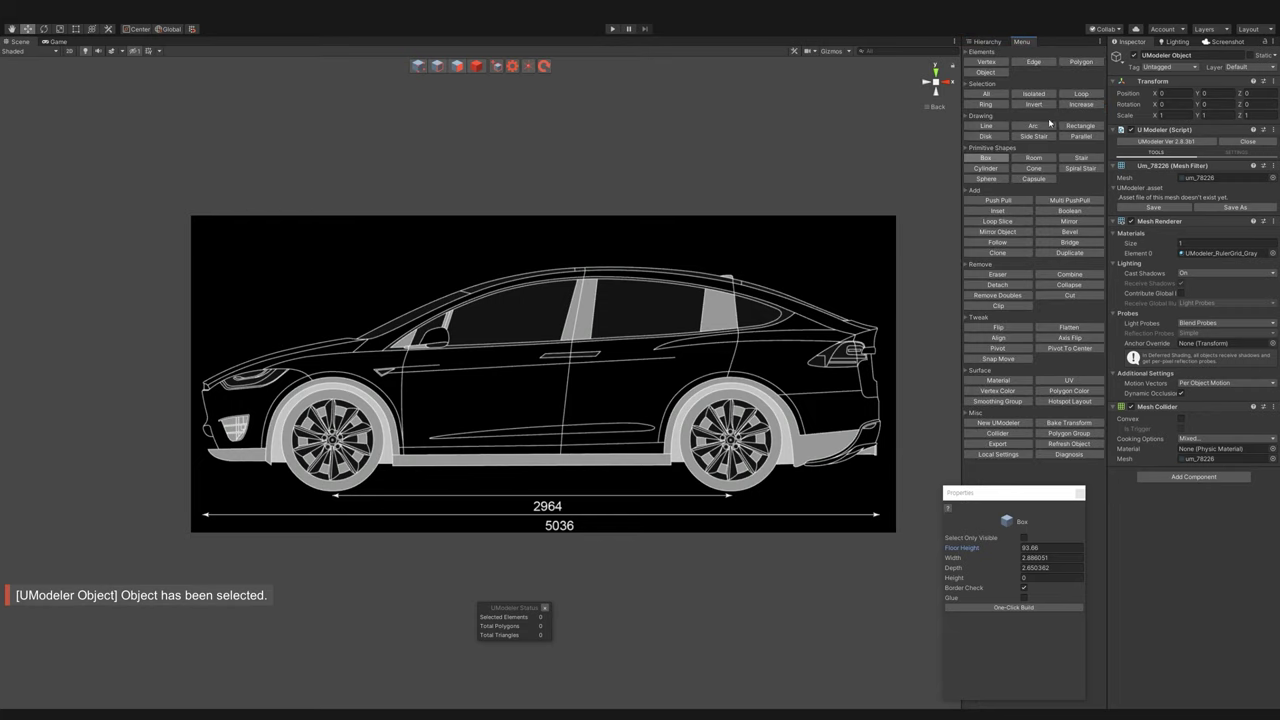
{"action": "left_click", "coordinate": [986, 168]}
{"action": "left_click_drag", "start_coordinate": [335, 439], "coordinate": [377, 472]}
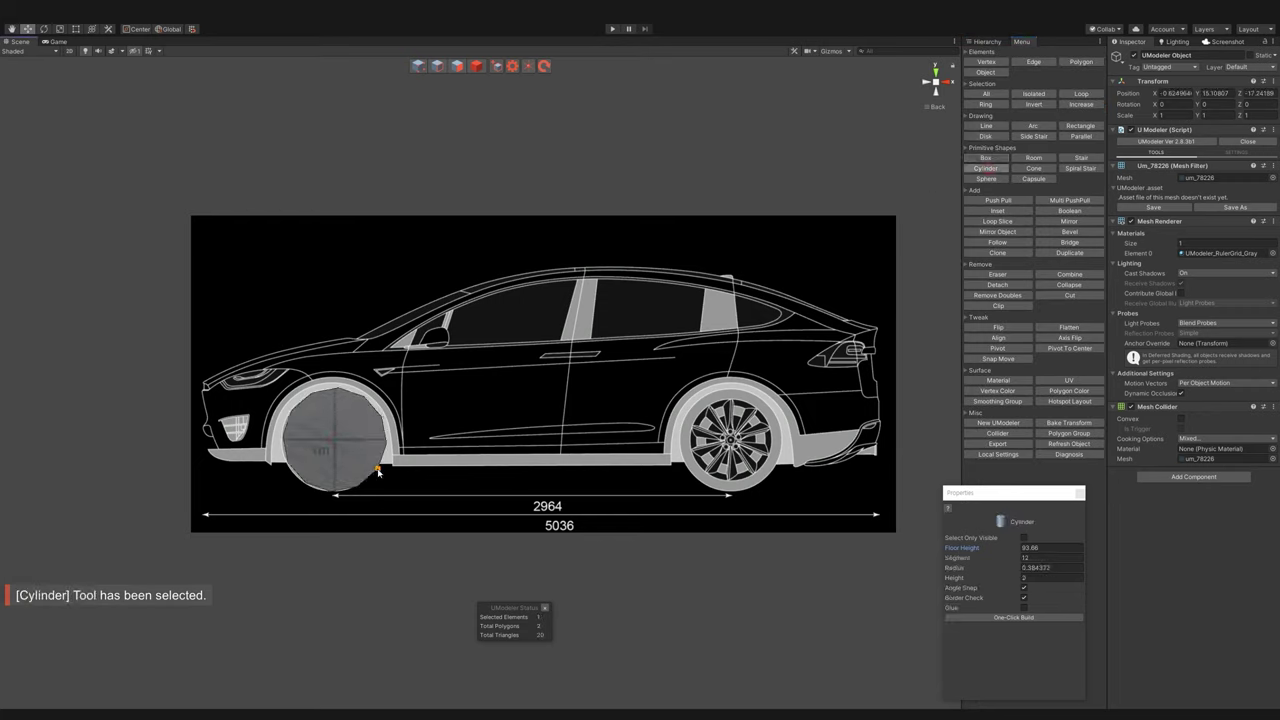
{"action": "left_click", "coordinate": [1074, 558]}
{"action": "type", "text": "18"}
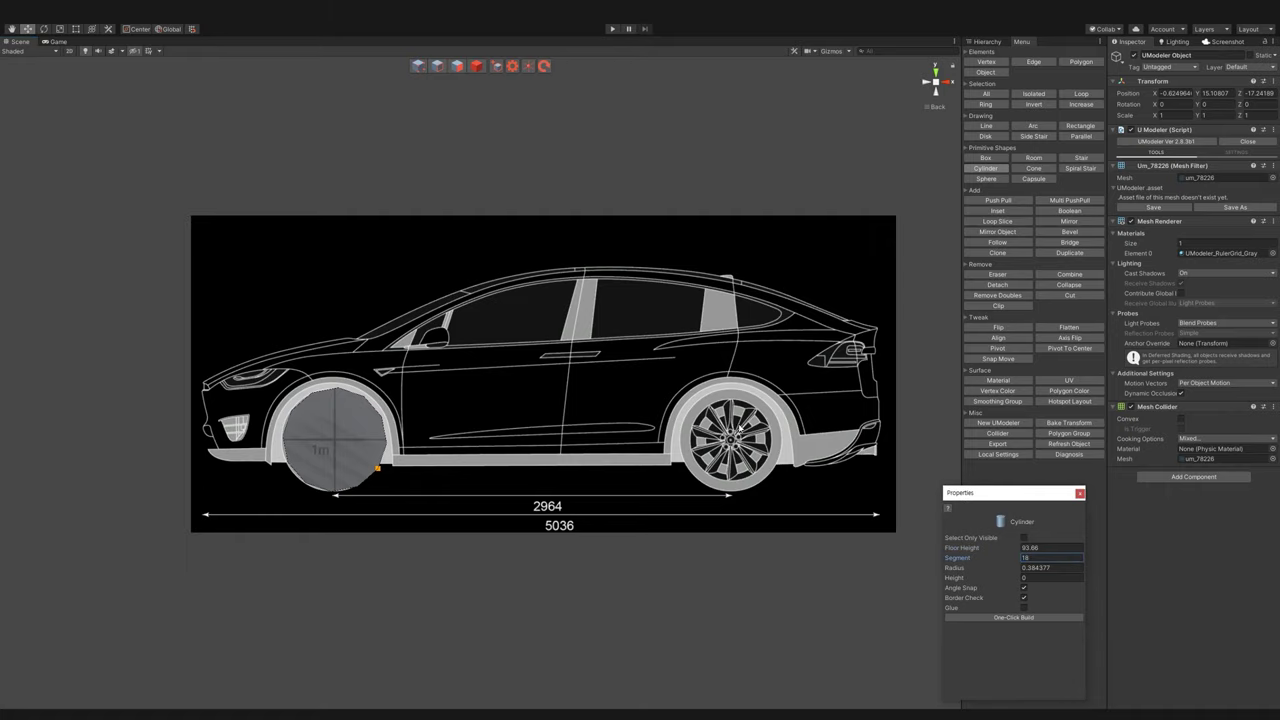
{"action": "left_click", "coordinate": [988, 168]}
{"action": "left_click_drag", "start_coordinate": [714, 438], "coordinate": [765, 463]}
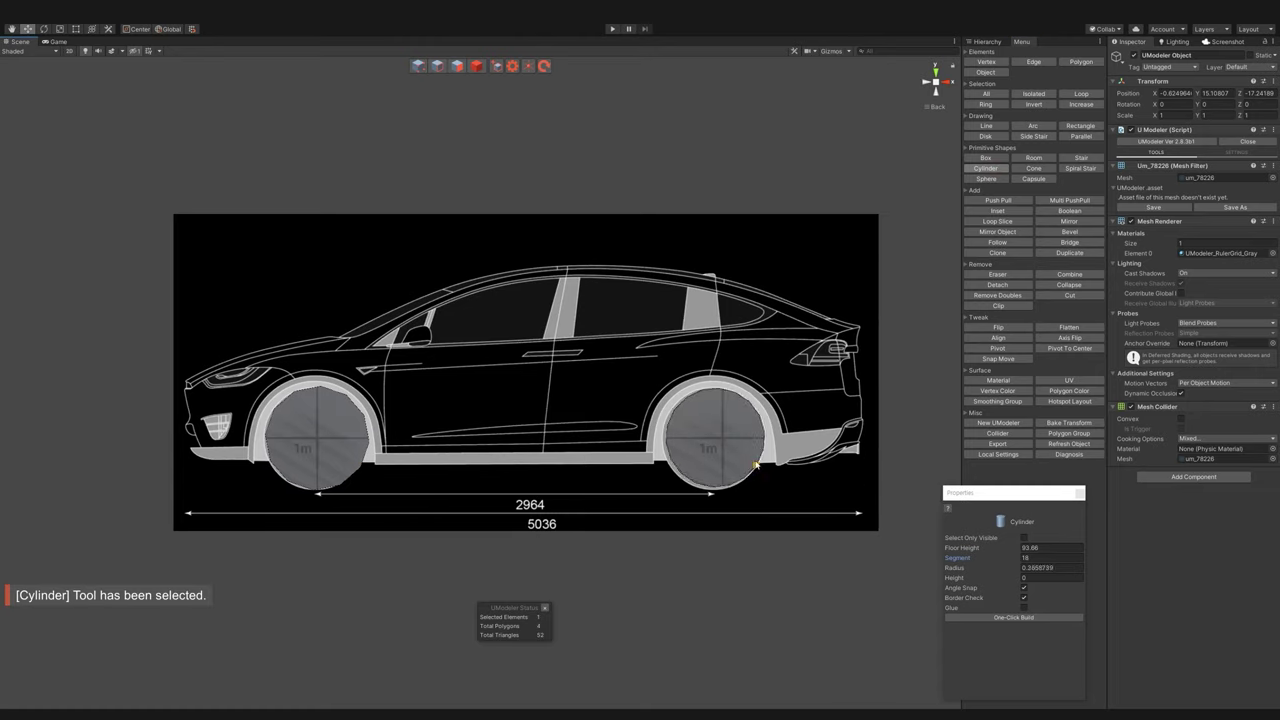
- Delete the front wheel disc, keeping only the rear one
{"action": "key", "text": "Escape"}
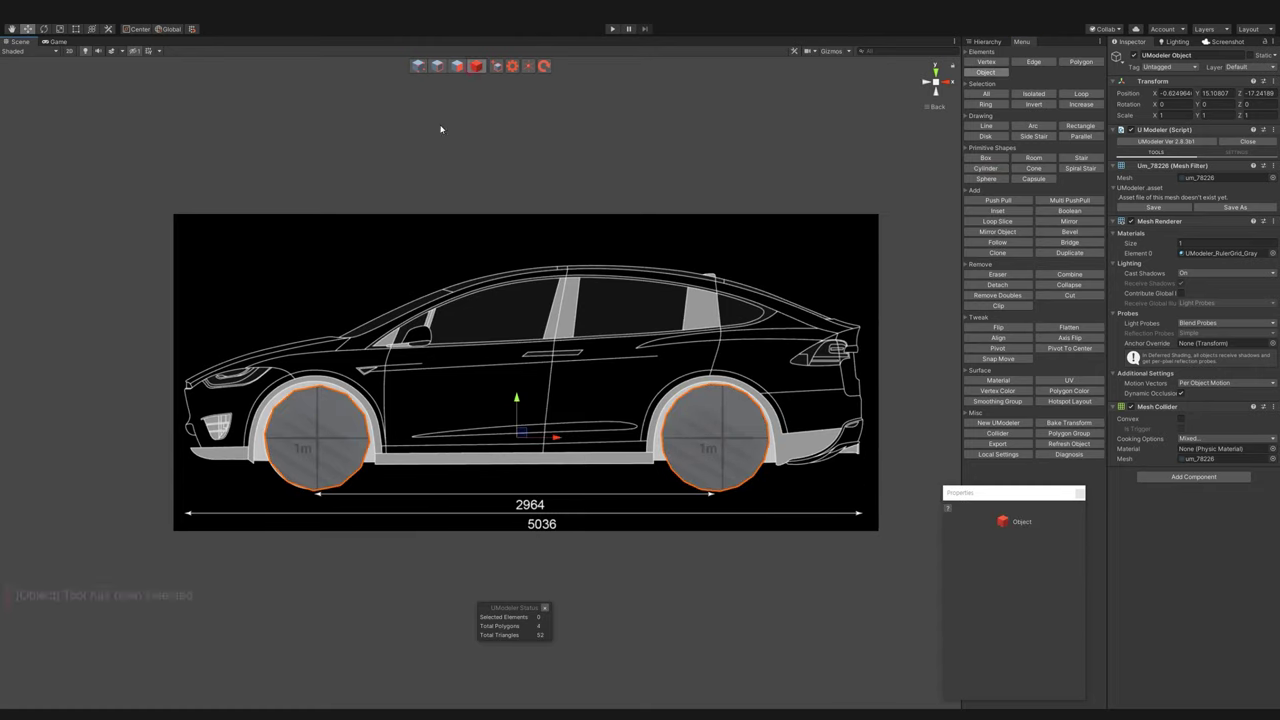
{"action": "left_click", "coordinate": [457, 66]}
{"action": "key", "text": "Delete"}
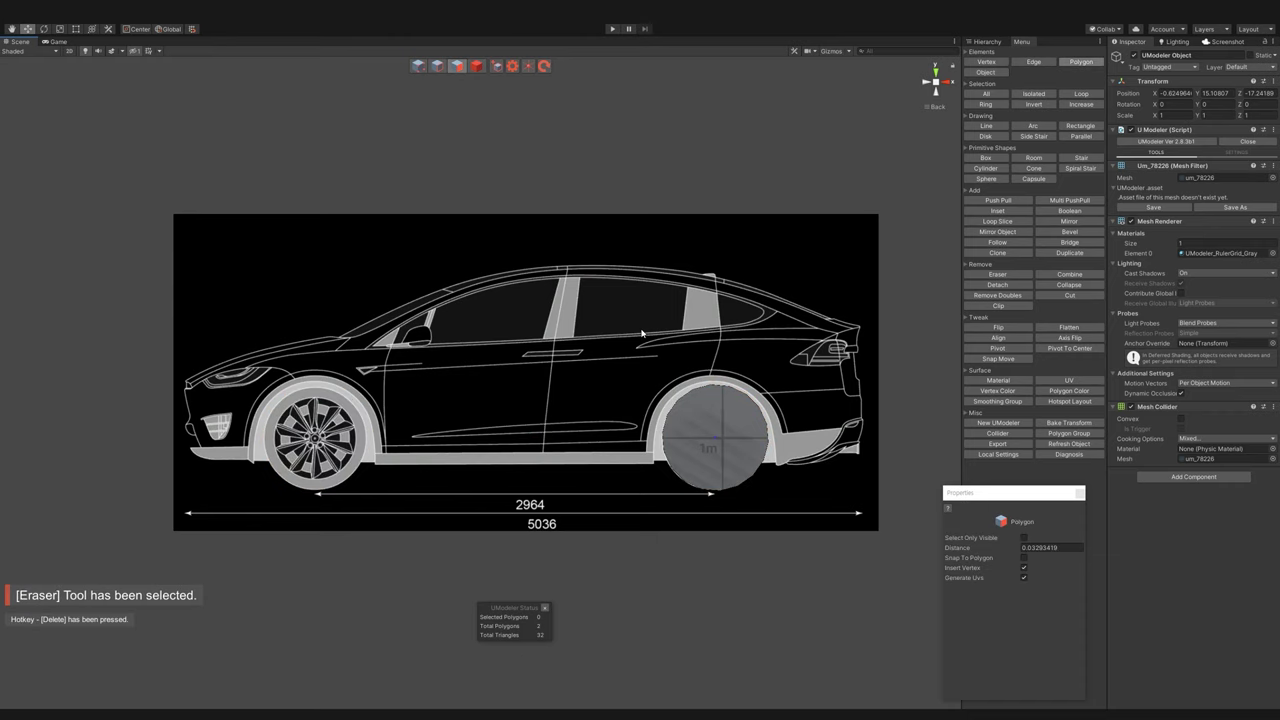
{"action": "left_click_drag", "start_coordinate": [469, 548], "coordinate": [691, 183], "text": "alt"}
- Select the remaining wheel disc, deleting and restoring it along the way
{"action": "left_click", "coordinate": [788, 445]}
{"action": "key", "text": "ctrl+z"}
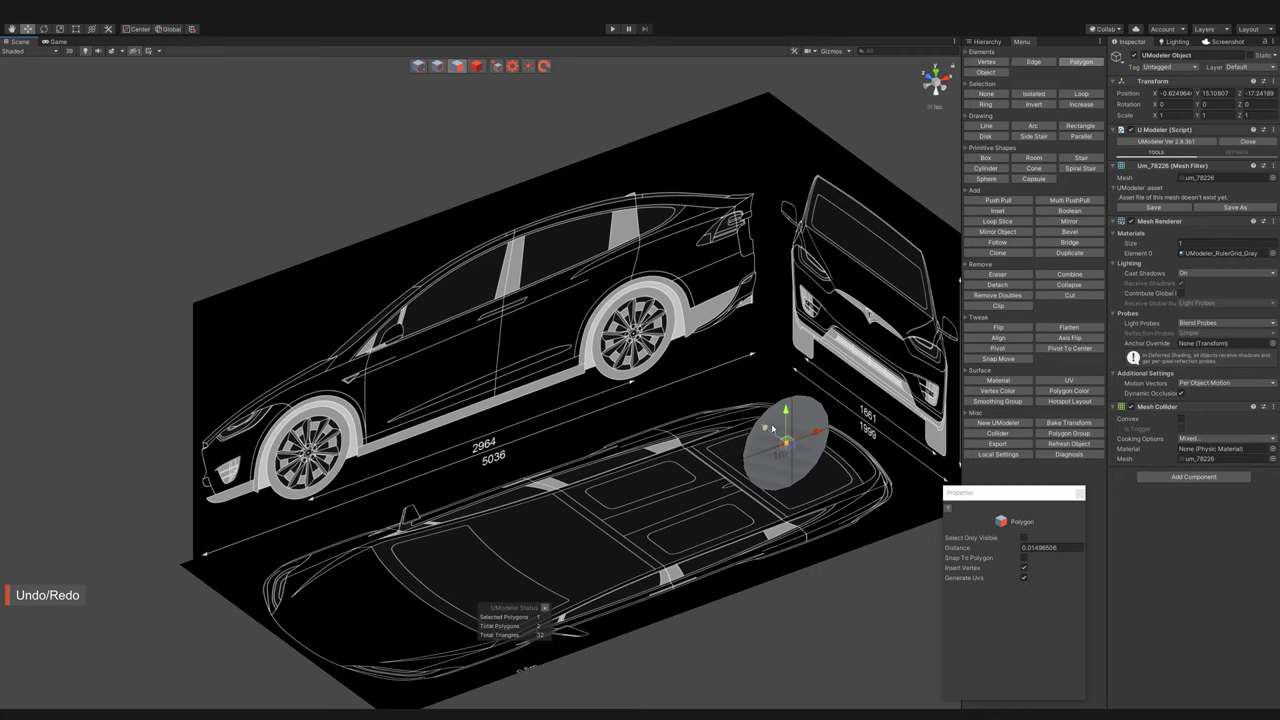
{"action": "left_click", "coordinate": [782, 432]}
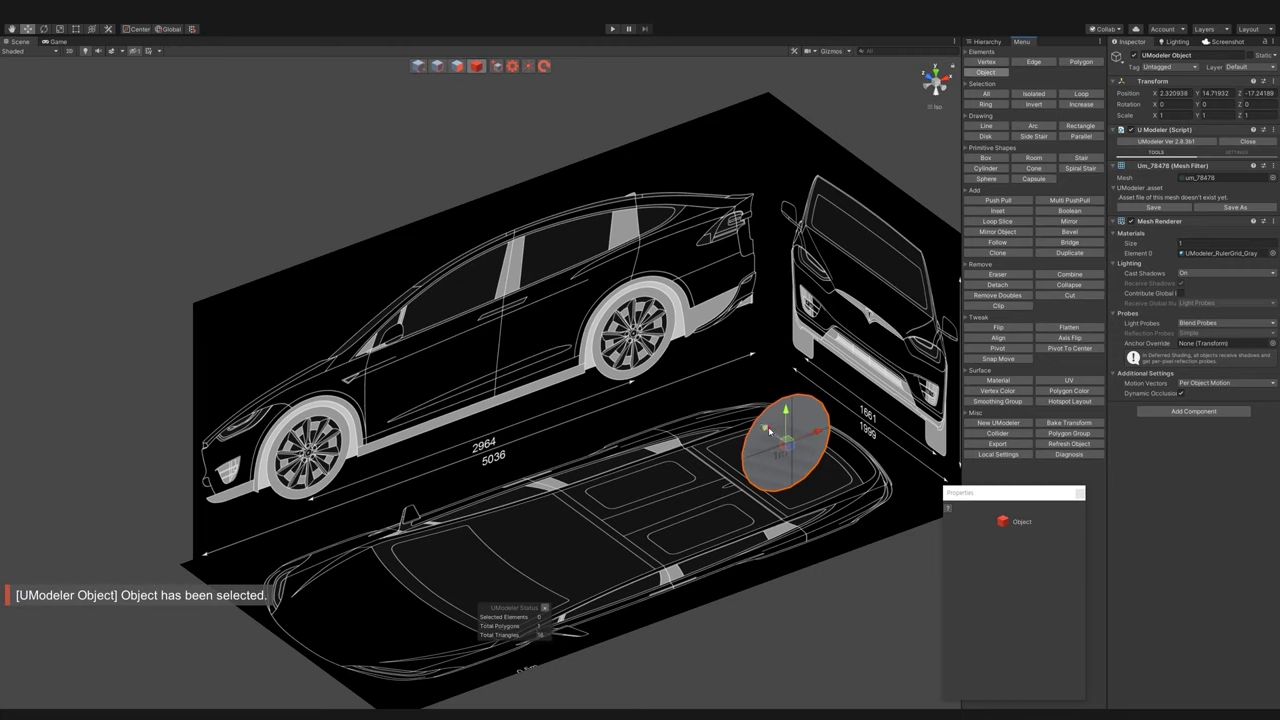
{"action": "key", "text": "Delete"}
{"action": "key", "text": "ctrl+z"}
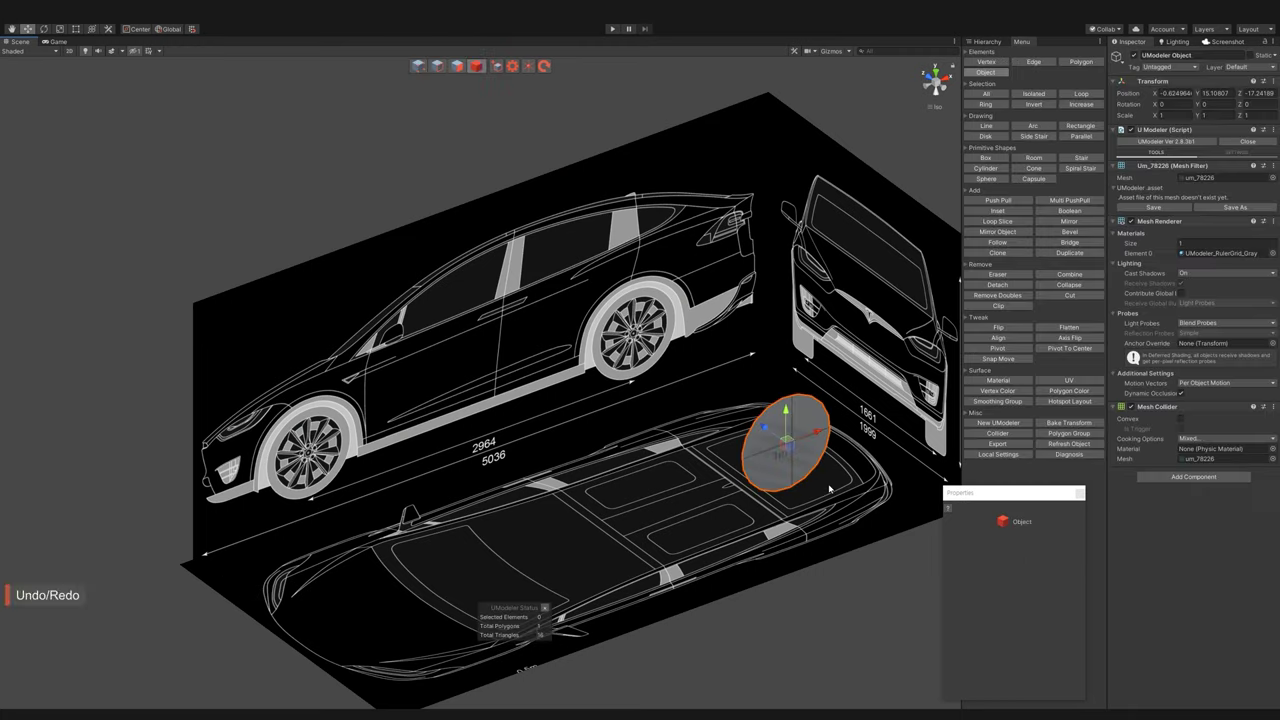
{"action": "left_click_drag", "start_coordinate": [829, 480], "coordinate": [677, 430], "text": "alt"}
{"action": "left_click_drag", "start_coordinate": [818, 438], "coordinate": [894, 425], "text": "alt"}
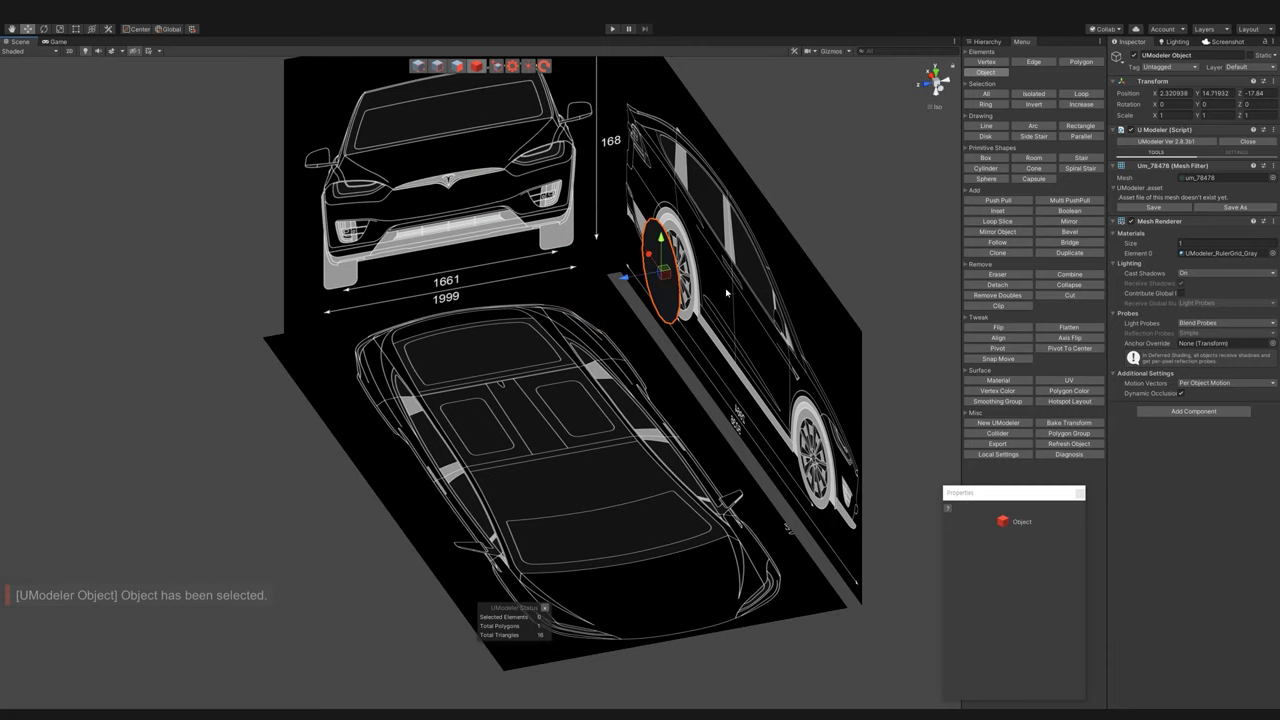
{"action": "left_click_drag", "start_coordinate": [667, 285], "coordinate": [851, 517], "text": "alt"}
- Push Pull the disc face out into a thick cylinder
{"action": "key", "text": "3"}
{"action": "left_click", "coordinate": [851, 517]}
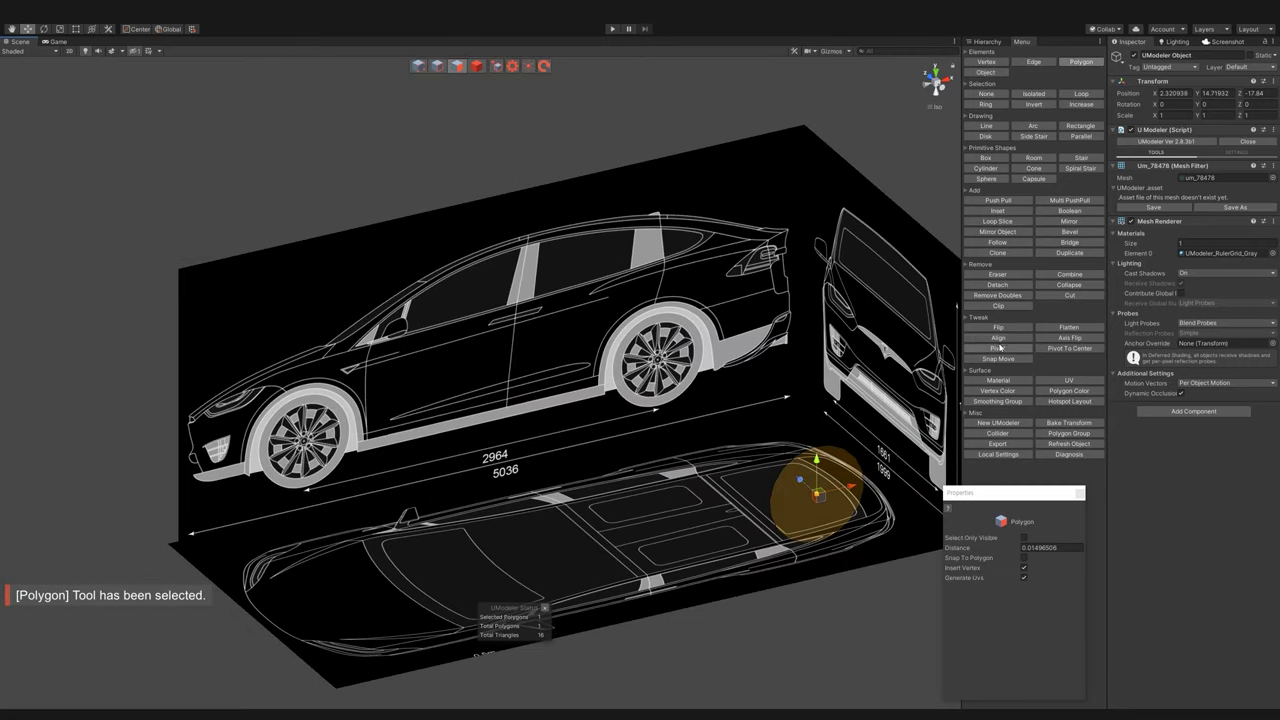
{"action": "key", "text": "1"}
{"action": "key", "text": "ctrl+a"}
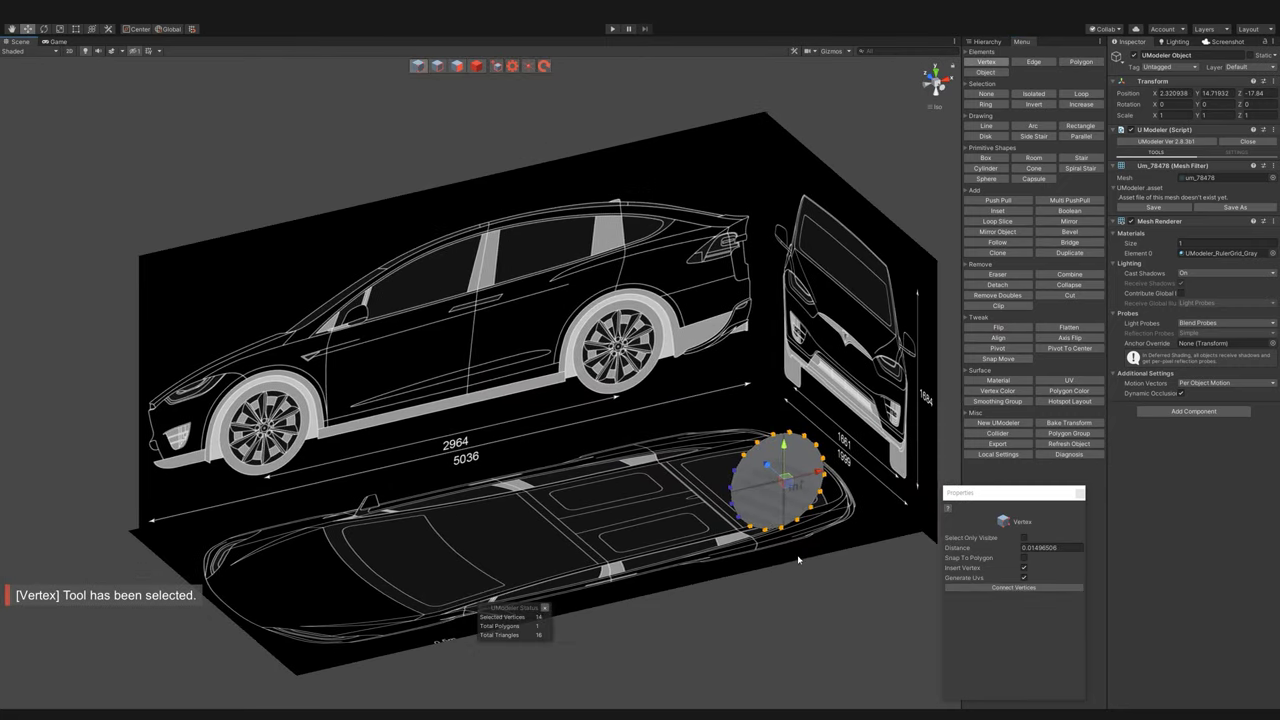
{"action": "key", "text": "ctrl+a"}
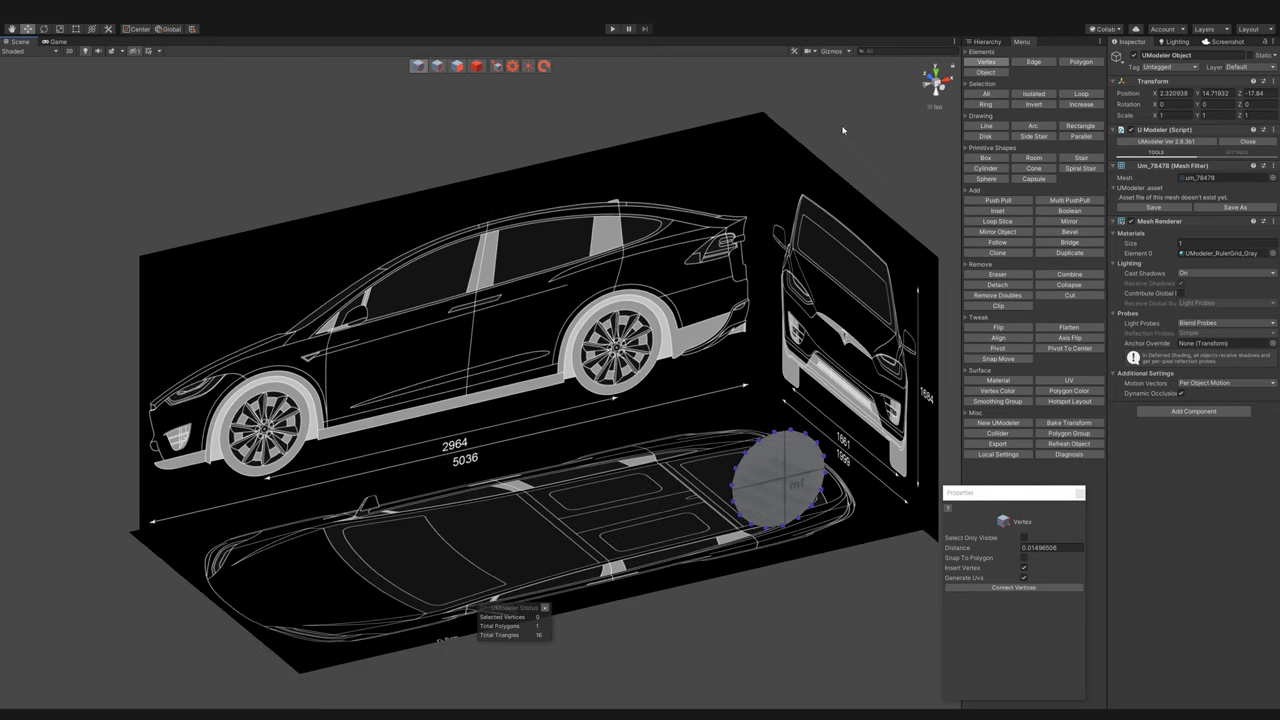
{"action": "mouse_move", "coordinate": [640, 400]}
{"action": "left_mouse_down", "text": "alt"}
{"action": "mouse_move", "coordinate": [758, 492]}
{"action": "mouse_move", "coordinate": [698, 447]}
{"action": "mouse_move", "coordinate": [738, 463]}
{"action": "mouse_move", "coordinate": [700, 460]}
{"action": "left_mouse_up", "text": "alt"}
{"action": "key", "text": "3"}
{"action": "left_click", "coordinate": [758, 492]}
{"action": "left_click", "coordinate": [1028, 203]}
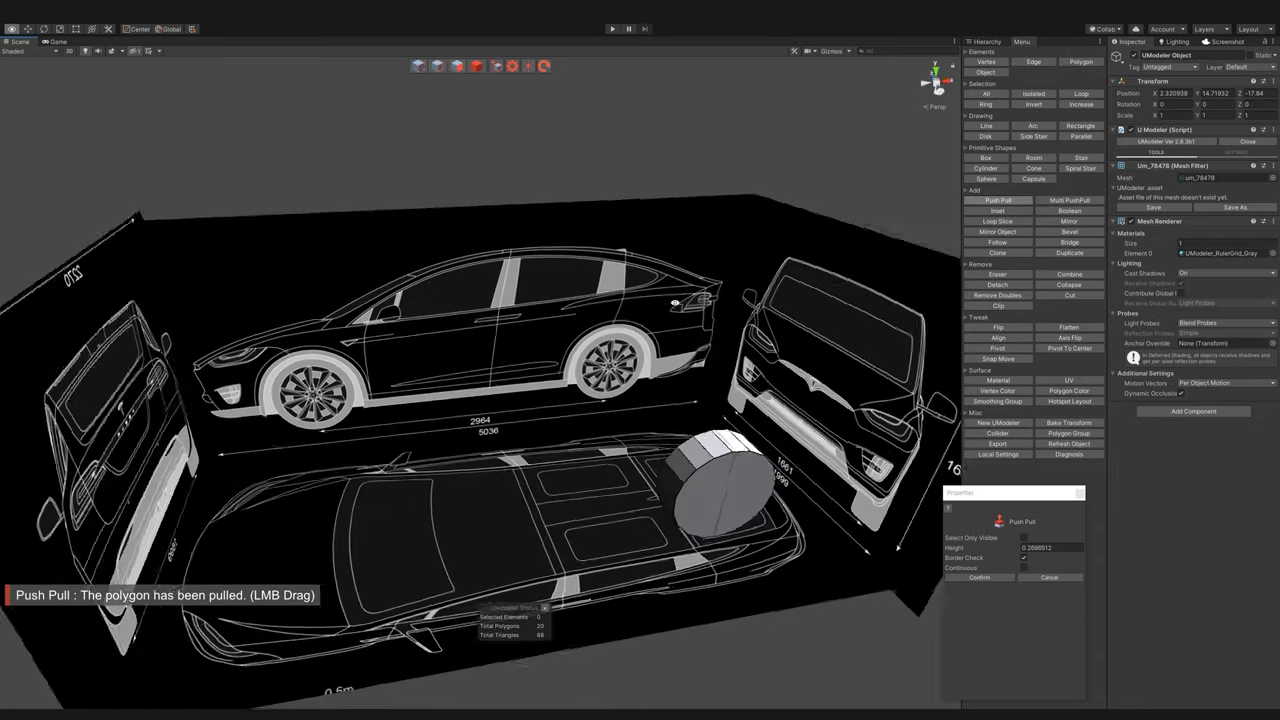
{"action": "key", "text": "3"}
{"action": "scroll", "coordinate": [729, 527], "scroll_direction": "up", "scroll_amount": 3}
{"action": "scroll", "coordinate": [729, 527], "scroll_direction": "up", "scroll_amount": 3}
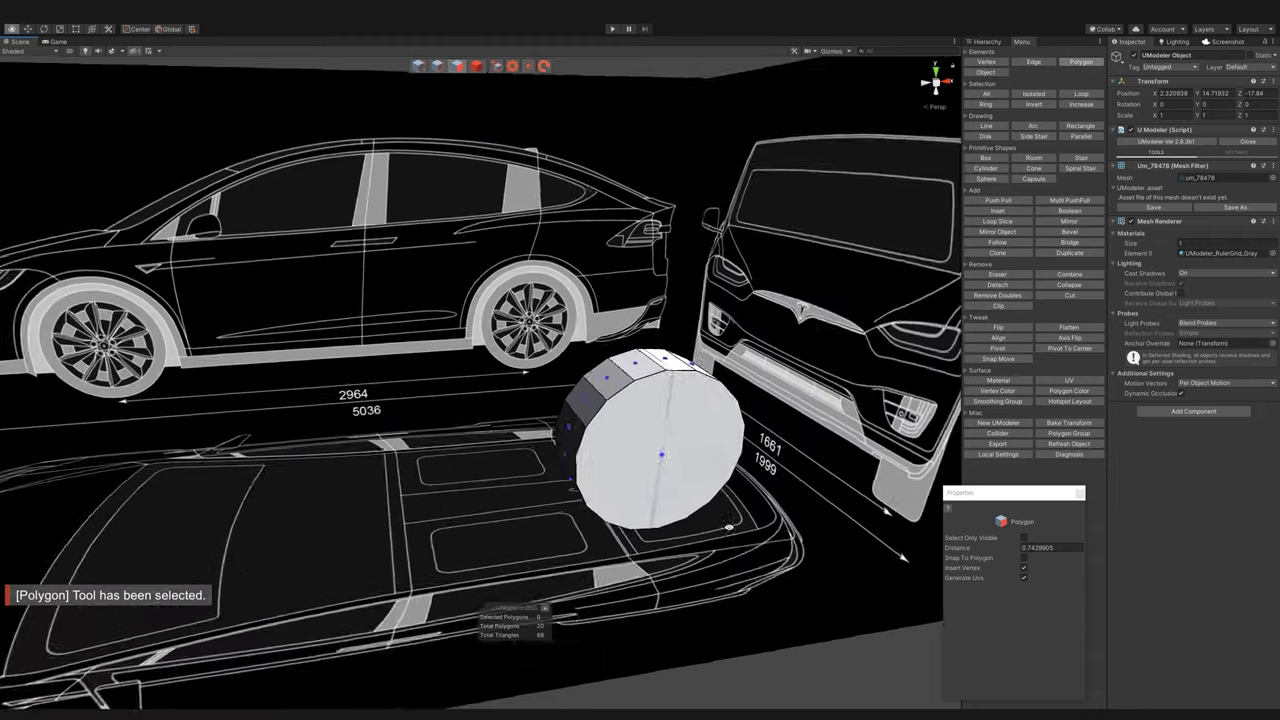
{"action": "scroll", "coordinate": [729, 527], "scroll_direction": "up", "scroll_amount": 3}
{"action": "scroll", "coordinate": [700, 470], "scroll_direction": "up", "scroll_amount": 3}
{"action": "scroll", "coordinate": [656, 387], "scroll_direction": "up", "scroll_amount": 2}
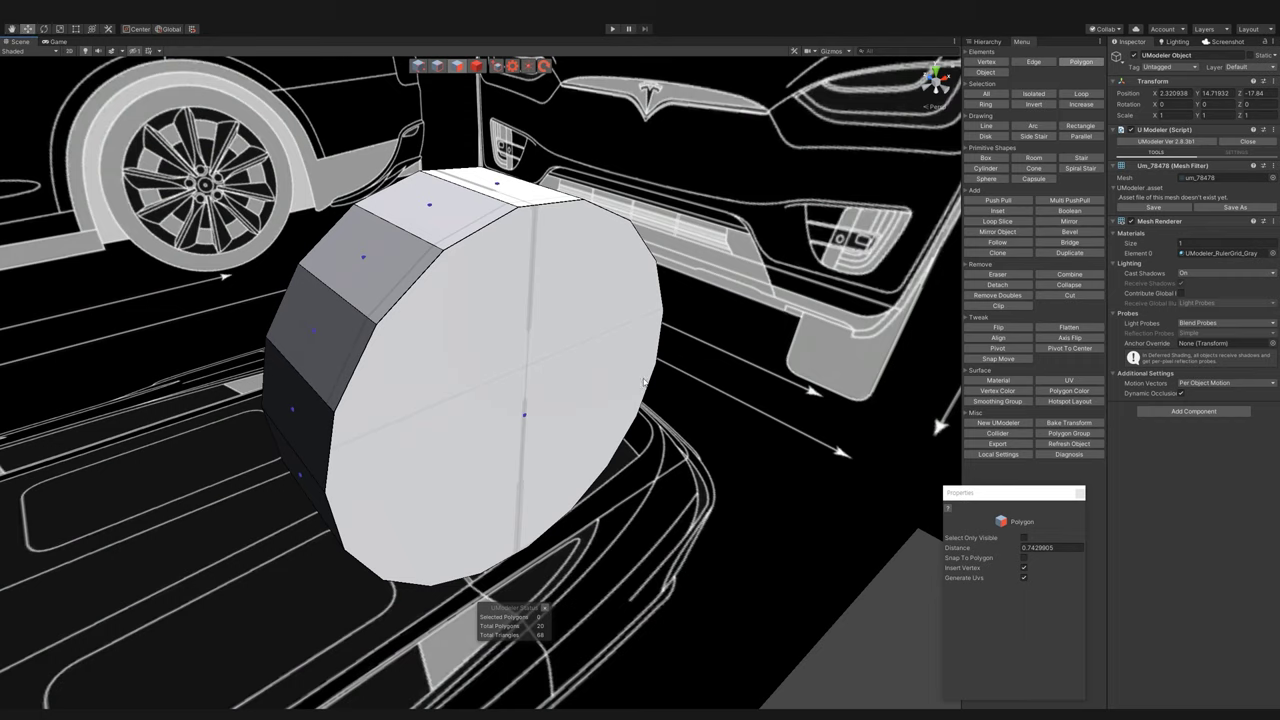
- Snap to the front orthographic view and move the cylinder right onto the blueprint wheel
{"action": "left_click_drag", "start_coordinate": [645, 380], "coordinate": [678, 170], "text": "alt"}
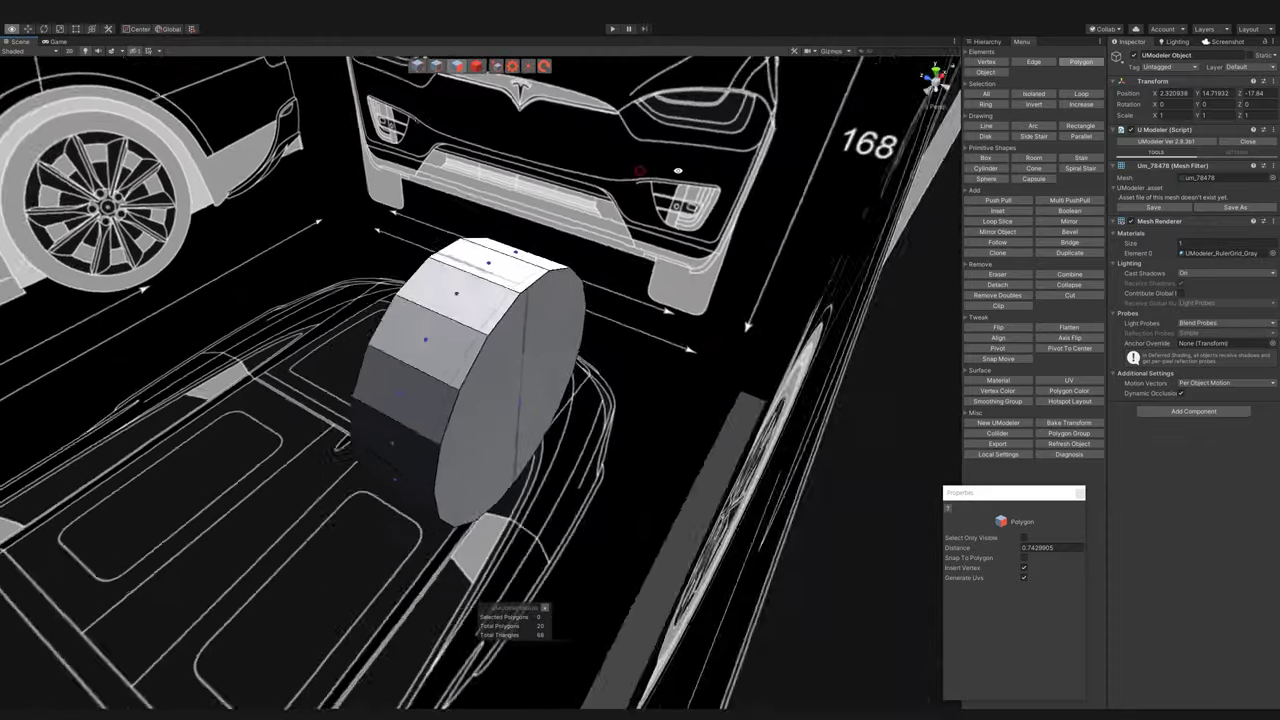
{"action": "left_click", "coordinate": [932, 80]}
{"action": "left_click", "coordinate": [940, 82]}
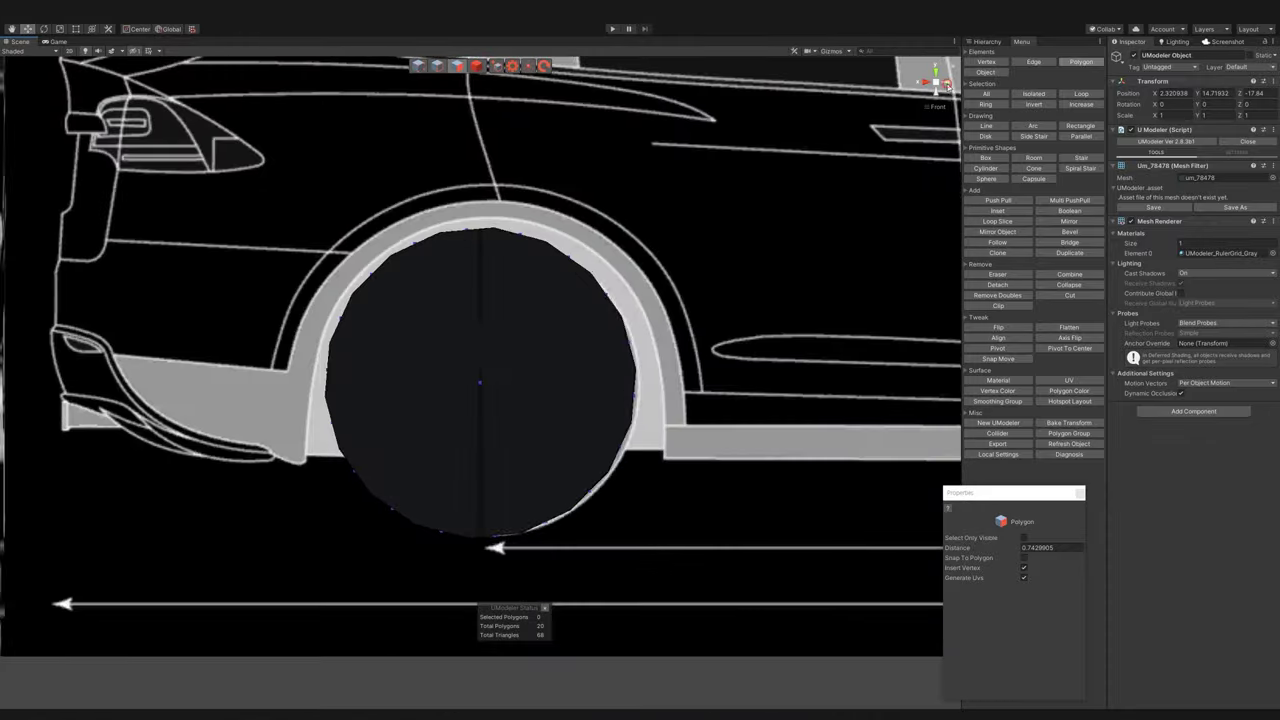
{"action": "left_click", "coordinate": [946, 83]}
{"action": "key", "text": "4"}
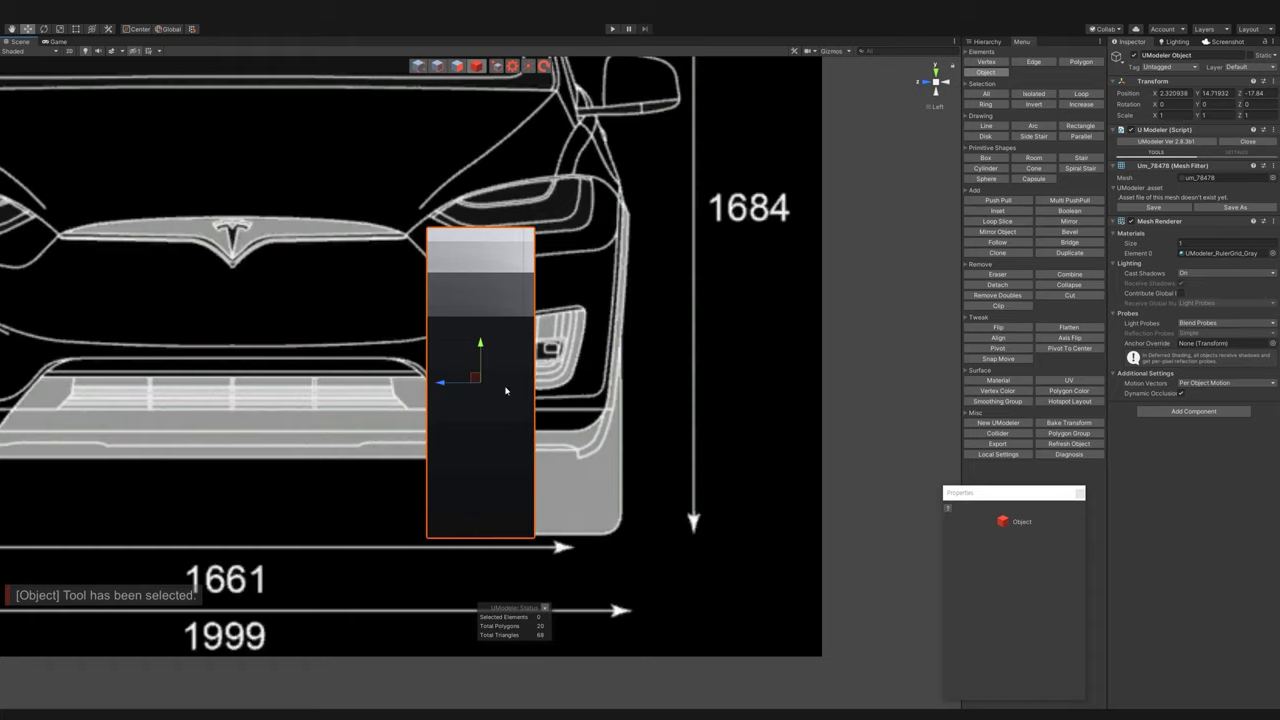
{"action": "left_click_drag", "start_coordinate": [506, 391], "coordinate": [594, 391]}
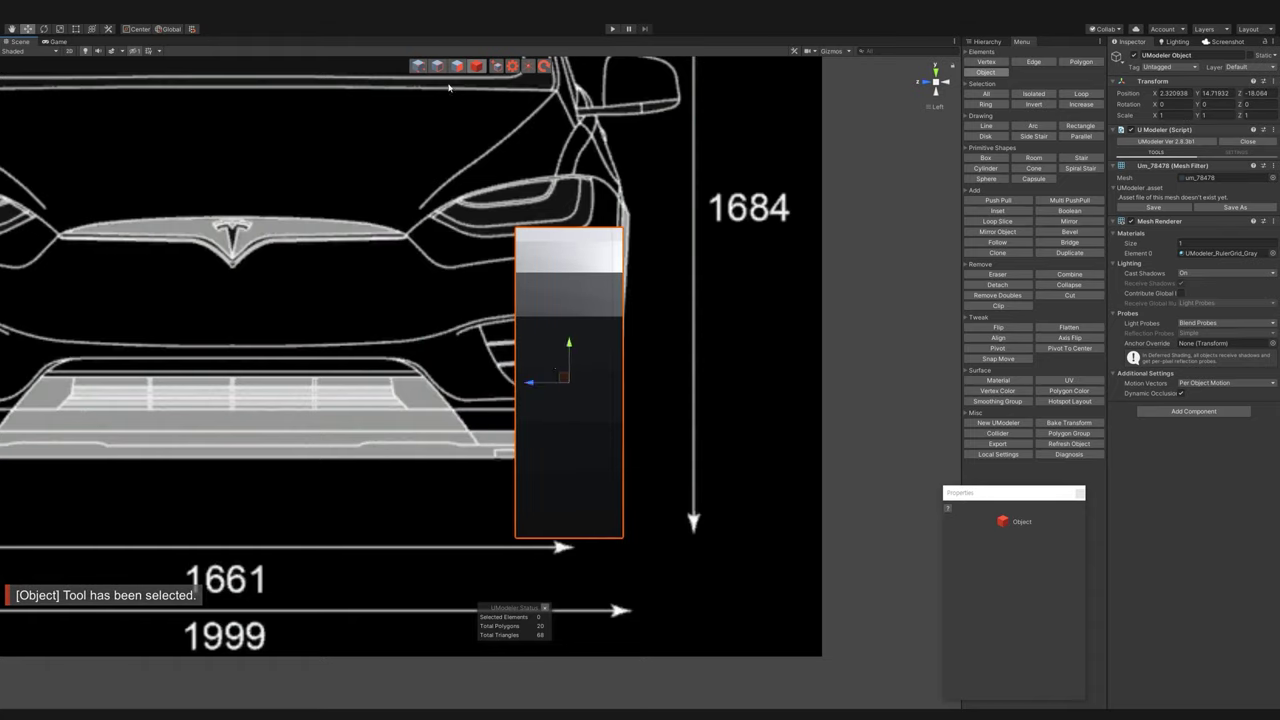
- Scale all the cylinder's polygons narrower to fit the tire width
{"action": "key", "text": "3"}
{"action": "key", "text": "ctrl+a"}
{"action": "key", "text": "r"}
{"action": "mouse_move", "coordinate": [528, 382]}
{"action": "left_mouse_down"}
{"action": "mouse_move", "coordinate": [552, 393]}
{"action": "mouse_move", "coordinate": [541, 393]}
{"action": "left_mouse_up"}
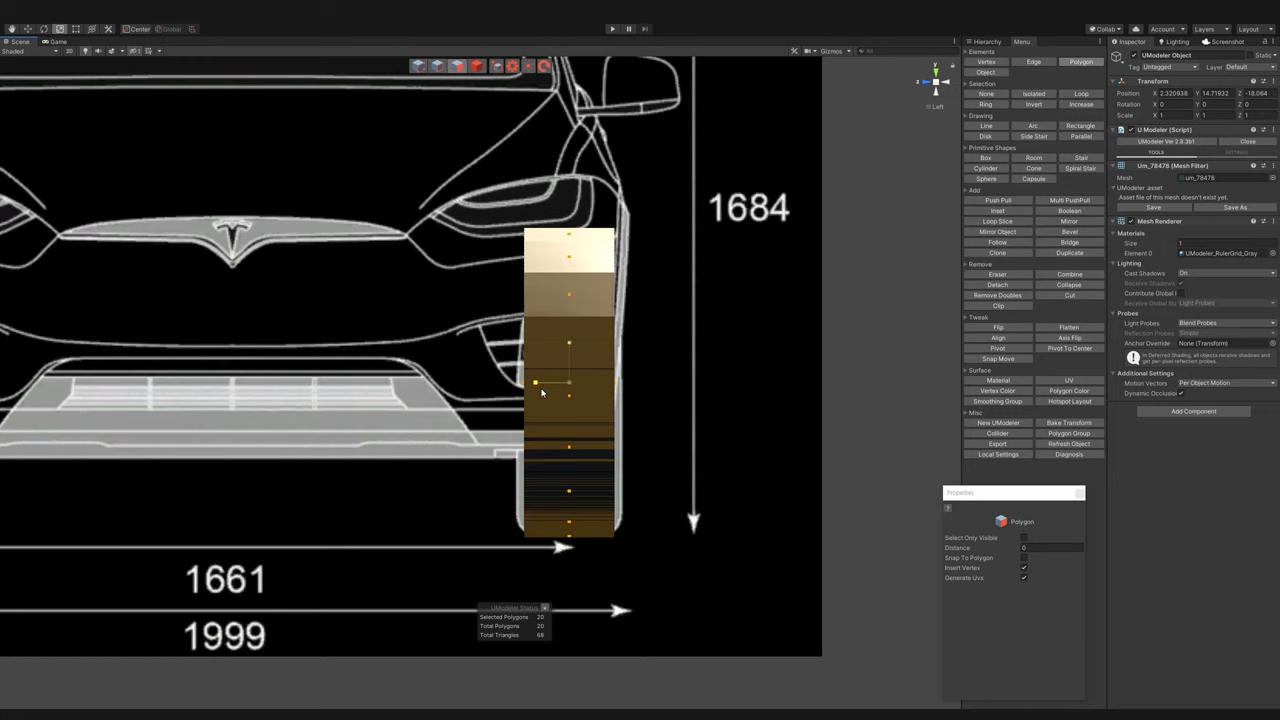
{"action": "left_click_drag", "start_coordinate": [679, 283], "coordinate": [760, 330], "text": "alt"}
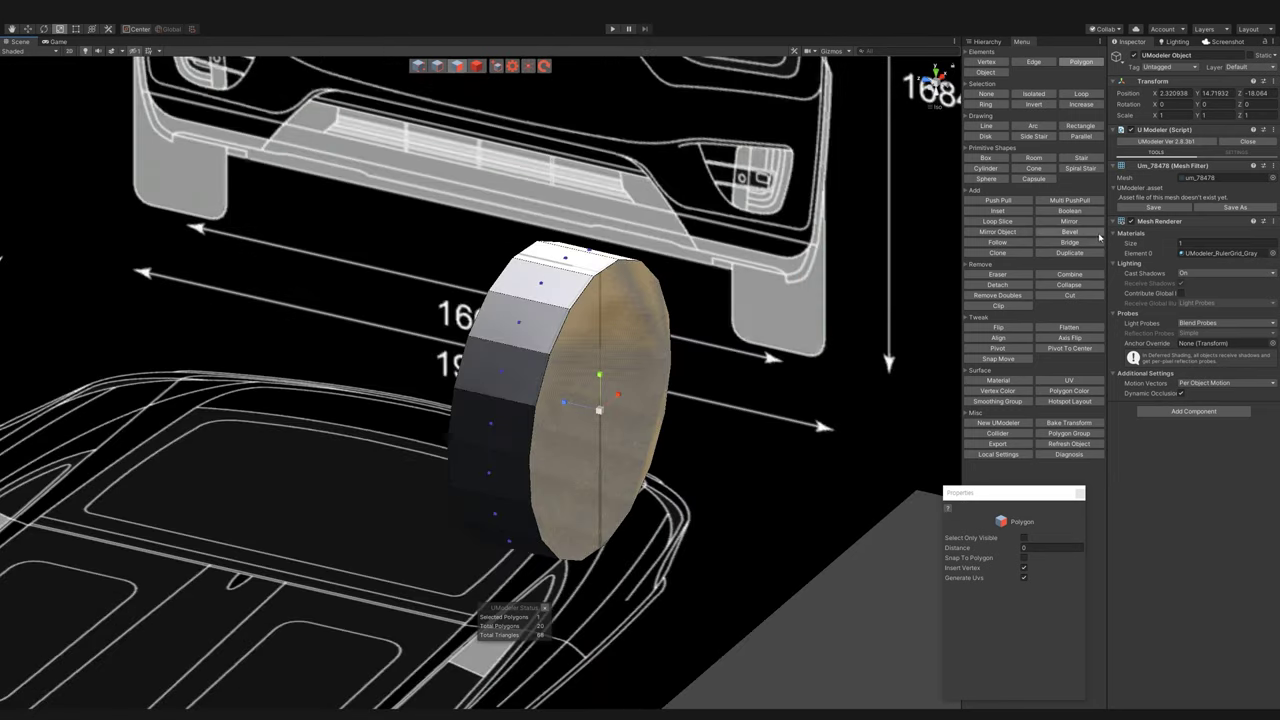
- Mirror the wheel cylinder on the Z axis to full width
{"action": "left_click", "coordinate": [1069, 221]}
{"action": "left_click_drag", "start_coordinate": [726, 525], "coordinate": [640, 423], "text": "alt"}
{"action": "key", "text": "Return"}
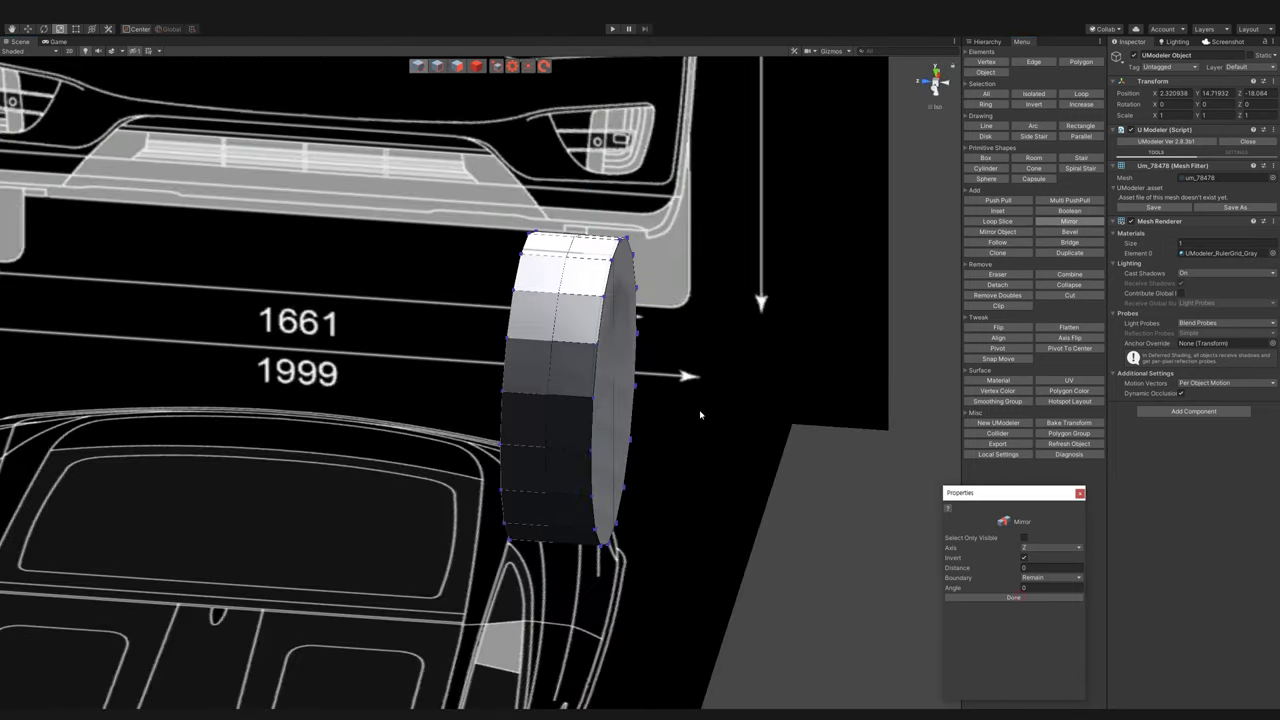
{"action": "left_click_drag", "start_coordinate": [749, 463], "coordinate": [588, 369], "text": "alt"}
- Extrude the cylinder's end face outward, aligning it with the tire edge in front and back views
{"action": "left_click", "coordinate": [471, 70]}
{"action": "left_click", "coordinate": [599, 429]}
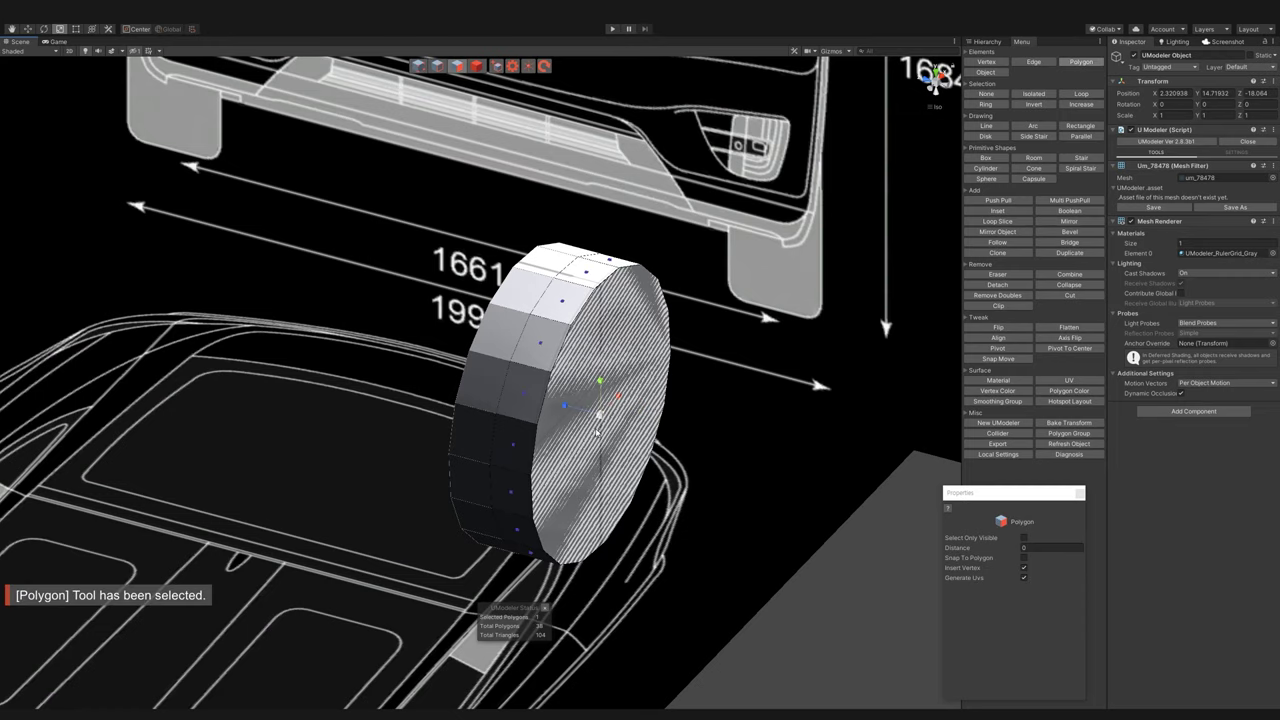
{"action": "left_click_drag", "start_coordinate": [596, 429], "coordinate": [605, 427], "text": "shift"}
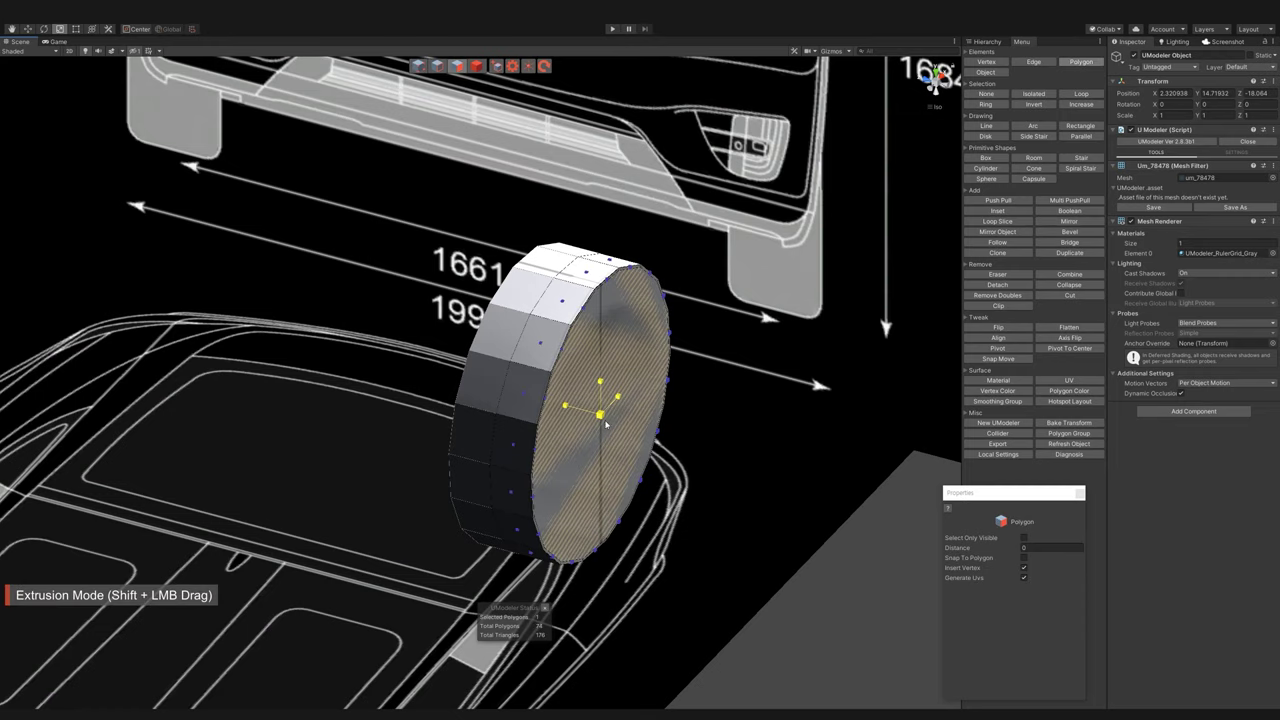
{"action": "key", "text": "w"}
{"action": "left_click", "coordinate": [931, 90]}
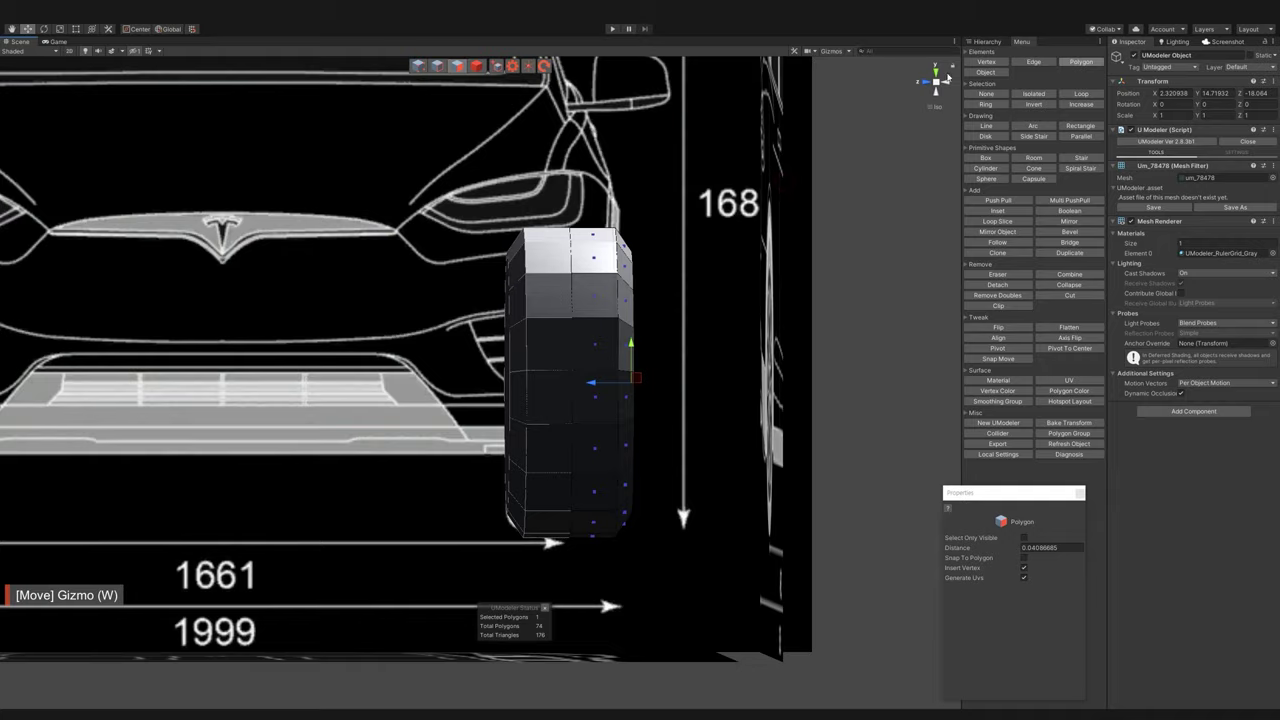
{"action": "left_click", "coordinate": [935, 82]}
{"action": "left_click_drag", "start_coordinate": [560, 155], "coordinate": [818, 155], "text": "alt"}
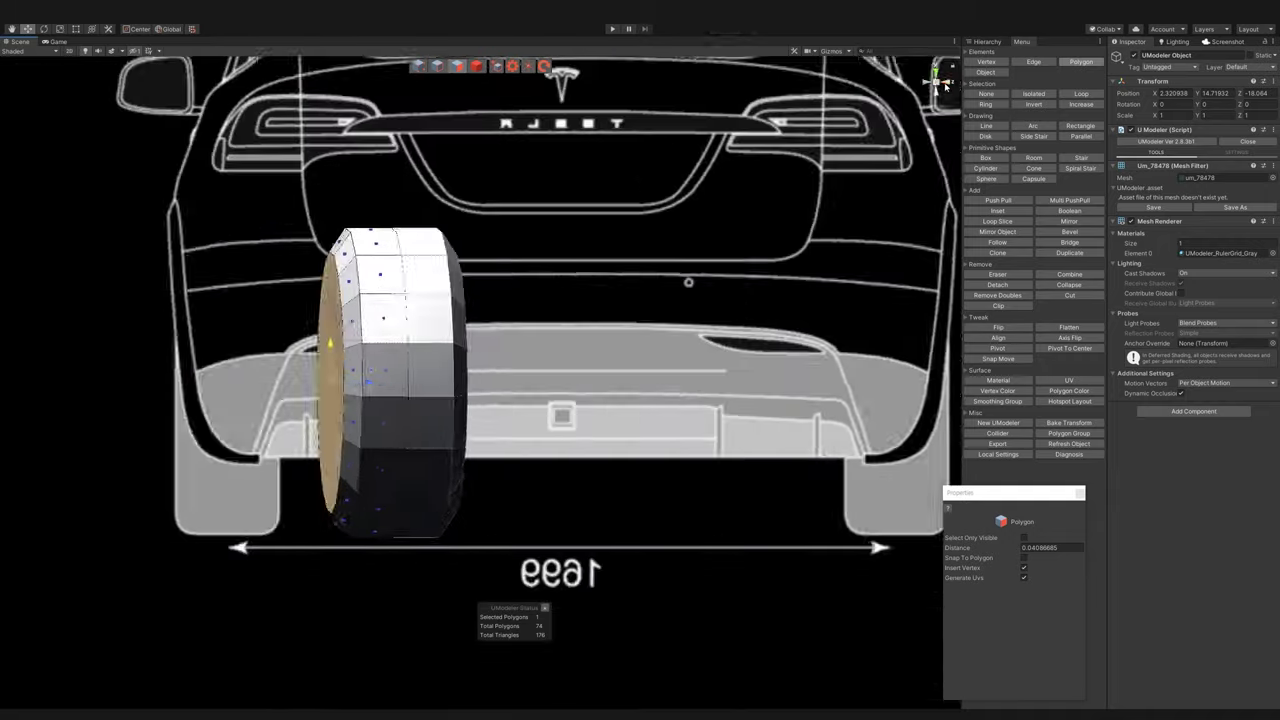
{"action": "left_click", "coordinate": [921, 90]}
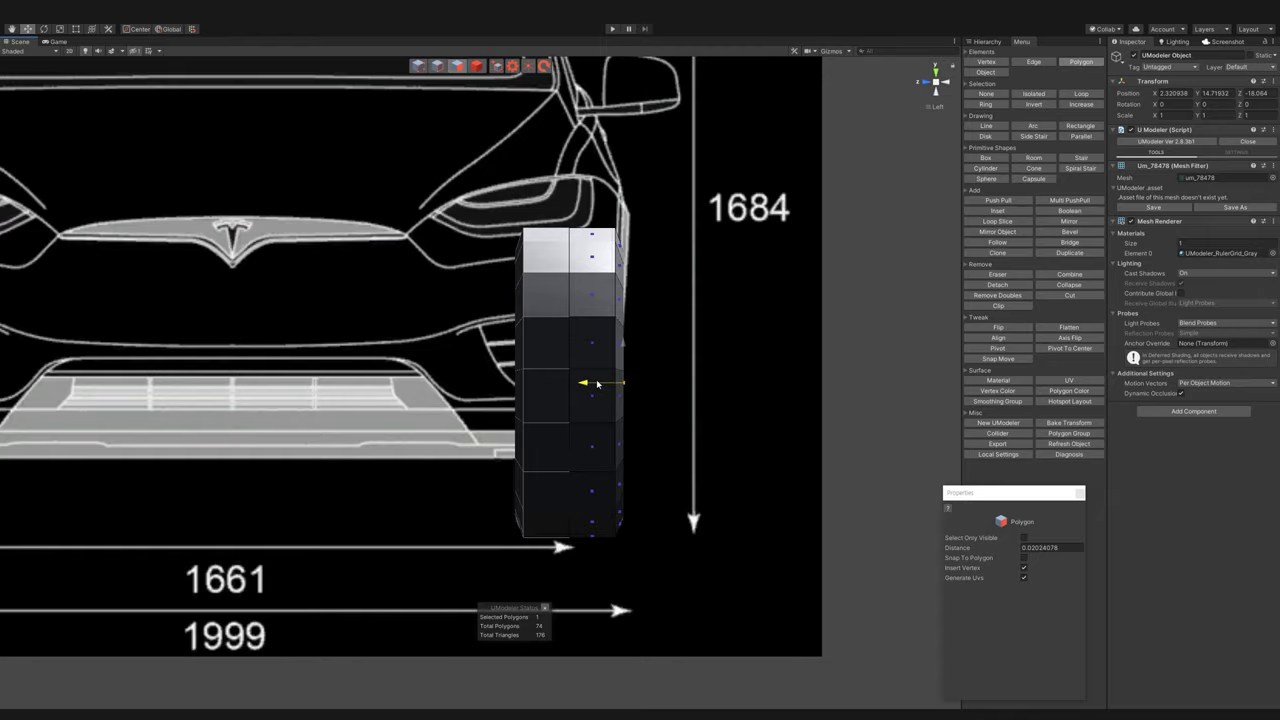
{"action": "mouse_move", "coordinate": [732, 404]}
{"action": "left_mouse_down", "text": "alt"}
{"action": "mouse_move", "coordinate": [843, 406]}
{"action": "mouse_move", "coordinate": [807, 479]}
{"action": "mouse_move", "coordinate": [741, 421]}
{"action": "left_mouse_up", "text": "alt"}
{"action": "left_click", "coordinate": [843, 406]}
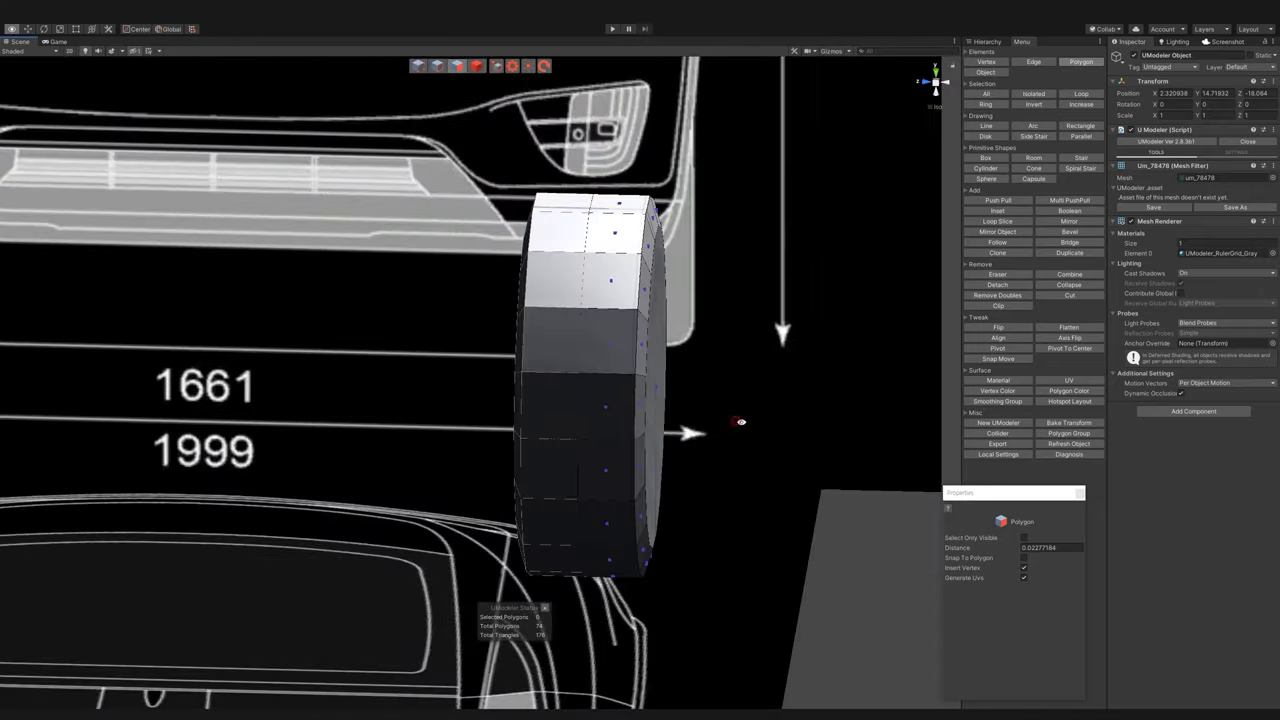
{"action": "left_click", "coordinate": [457, 66]}
- Bevel the cylinder's rim edge loops with a 0.02 width and confirm
{"action": "left_click", "coordinate": [637, 278]}
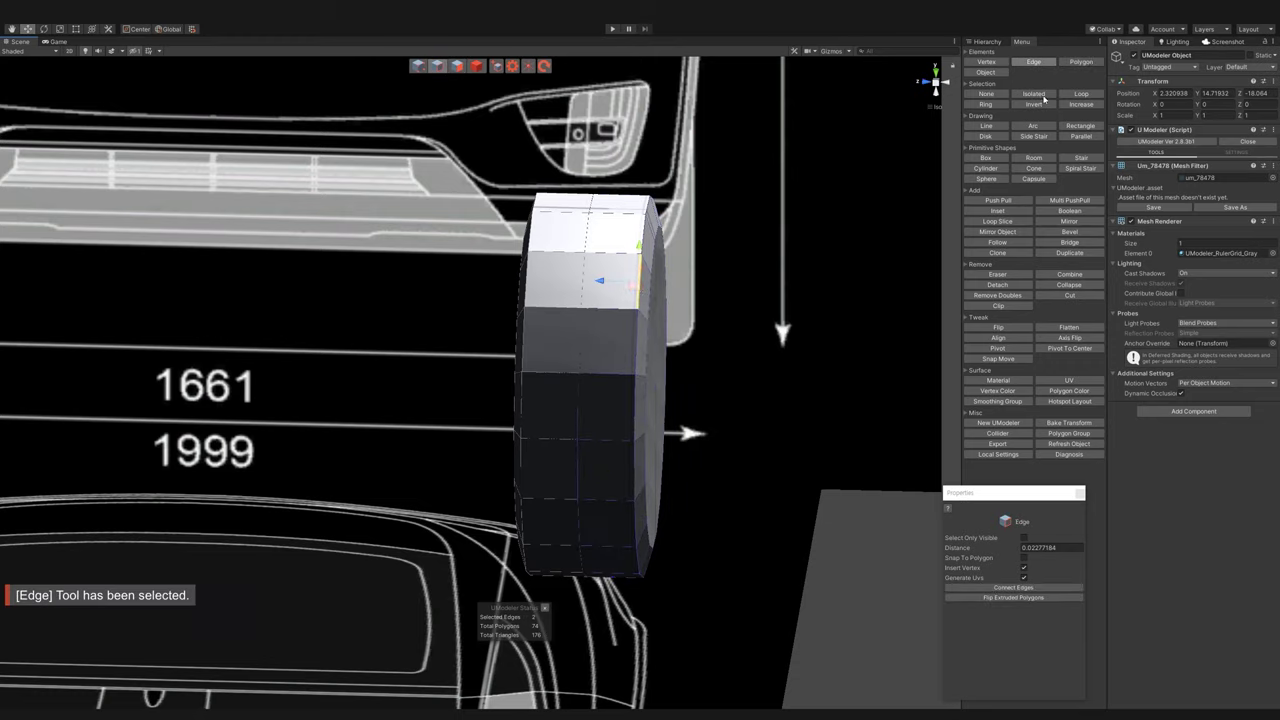
{"action": "left_click", "coordinate": [1081, 94]}
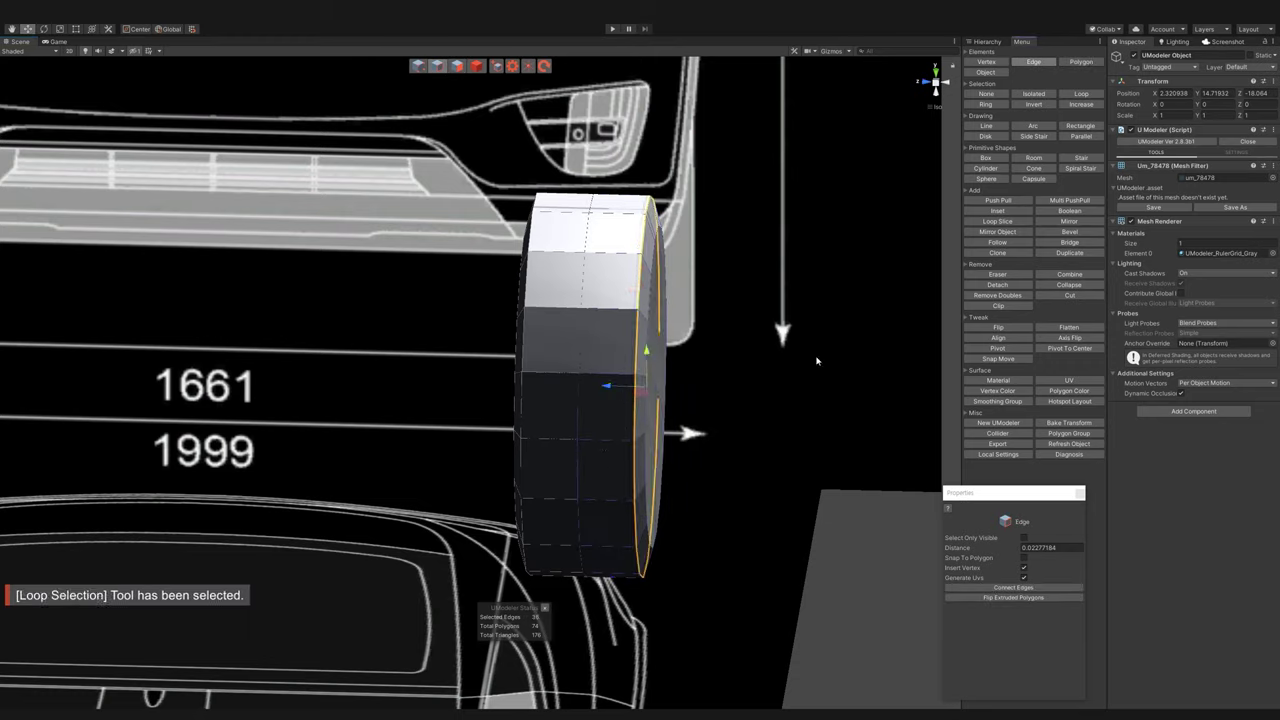
{"action": "left_click", "coordinate": [1069, 231]}
{"action": "left_click", "coordinate": [1052, 539]}
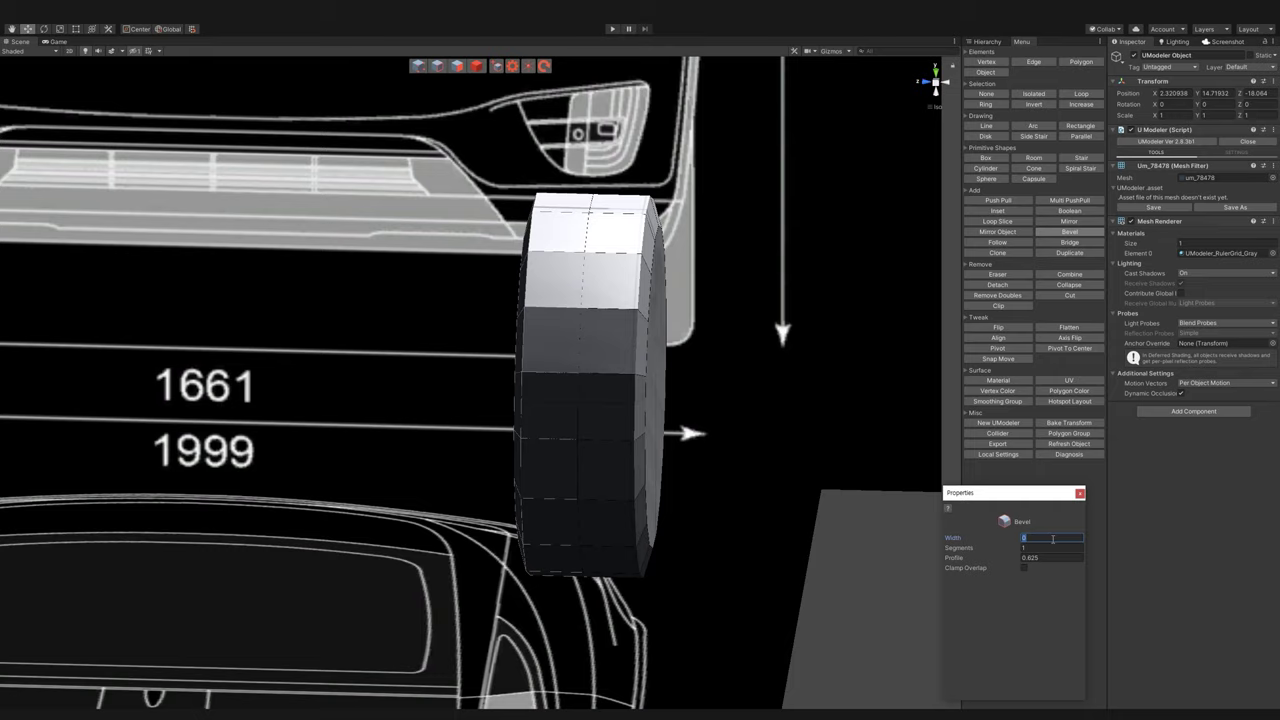
{"action": "type", "text": "0.1"}
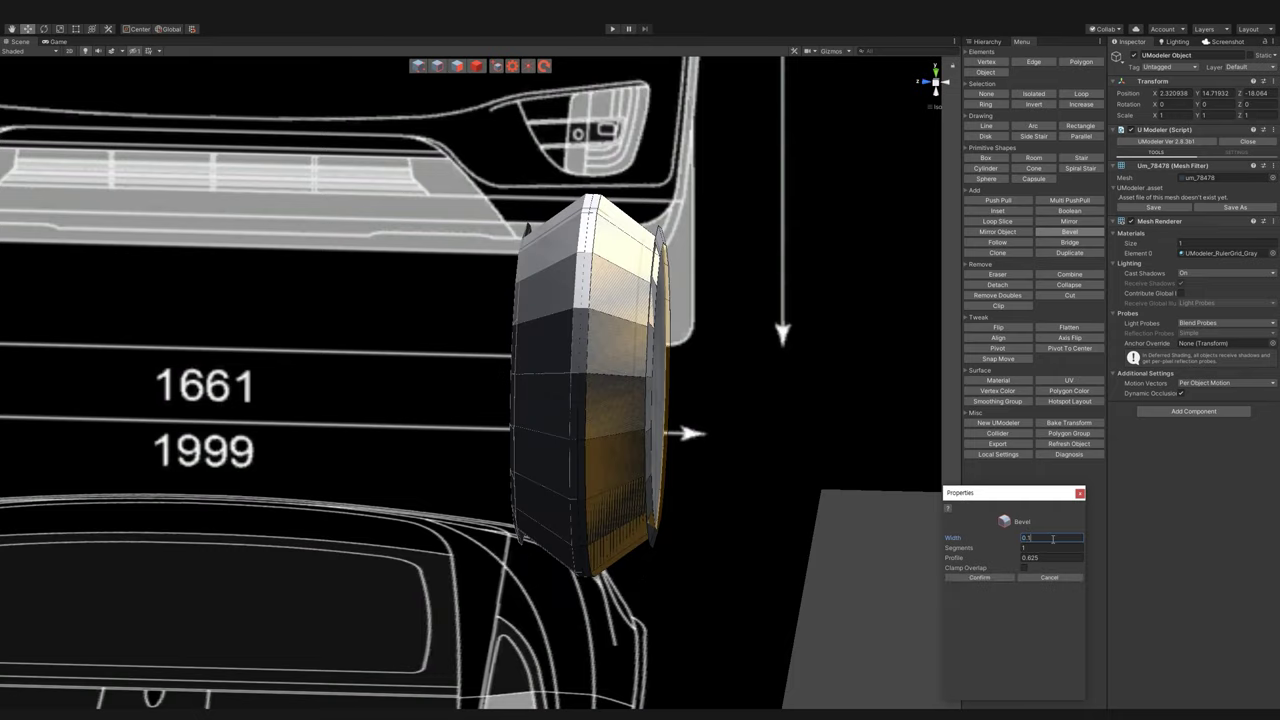
{"action": "key", "text": "BackSpace"}
{"action": "type", "text": "05"}
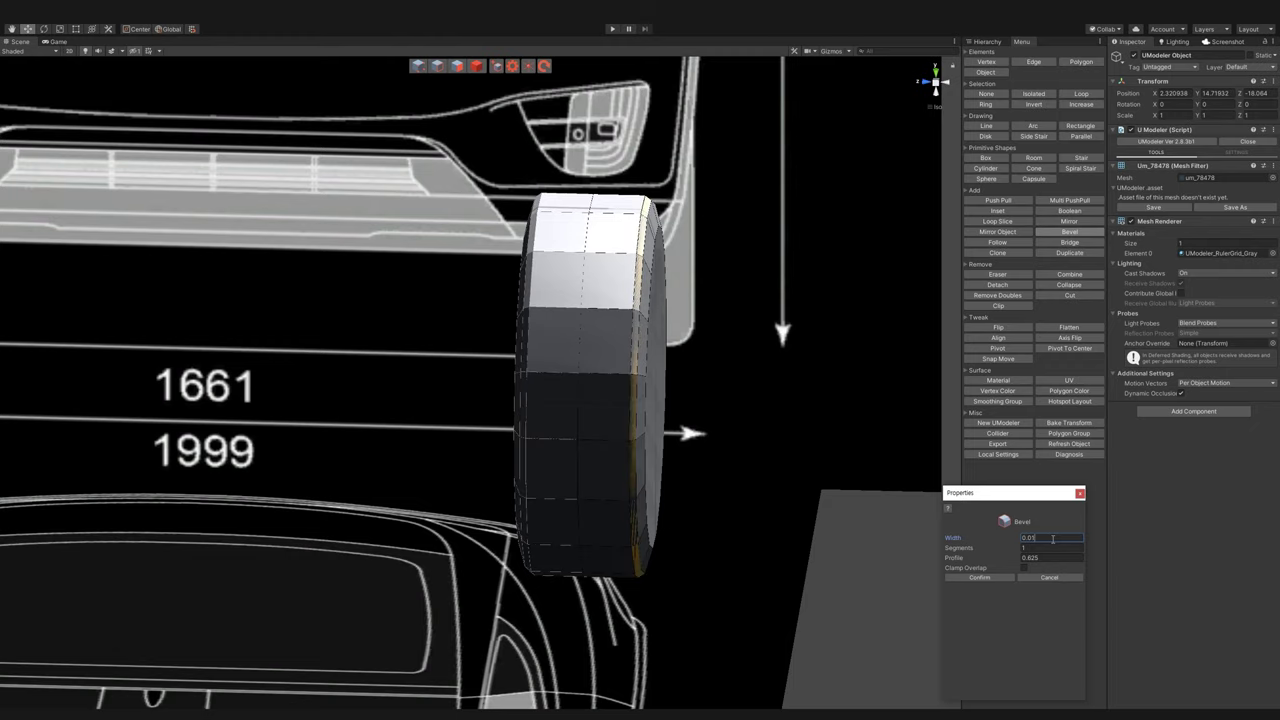
{"action": "key", "text": "BackSpace"}
{"action": "type", "text": "2"}
{"action": "left_click", "coordinate": [1073, 557]}
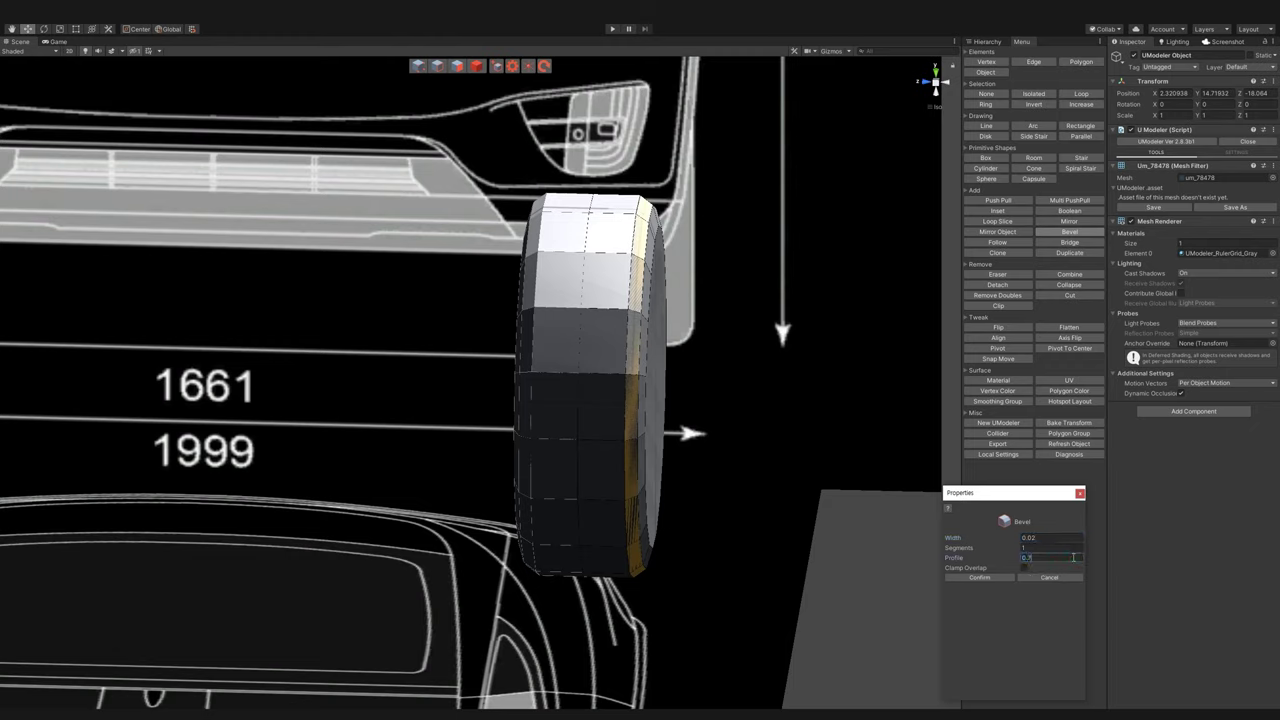
{"action": "left_click", "coordinate": [979, 577]}
{"action": "mouse_move", "coordinate": [846, 434]}
{"action": "left_mouse_down", "text": "alt"}
{"action": "mouse_move", "coordinate": [412, 52]}
{"action": "mouse_move", "coordinate": [596, 452]}
{"action": "left_mouse_up", "text": "alt"}
{"action": "key", "text": "3"}
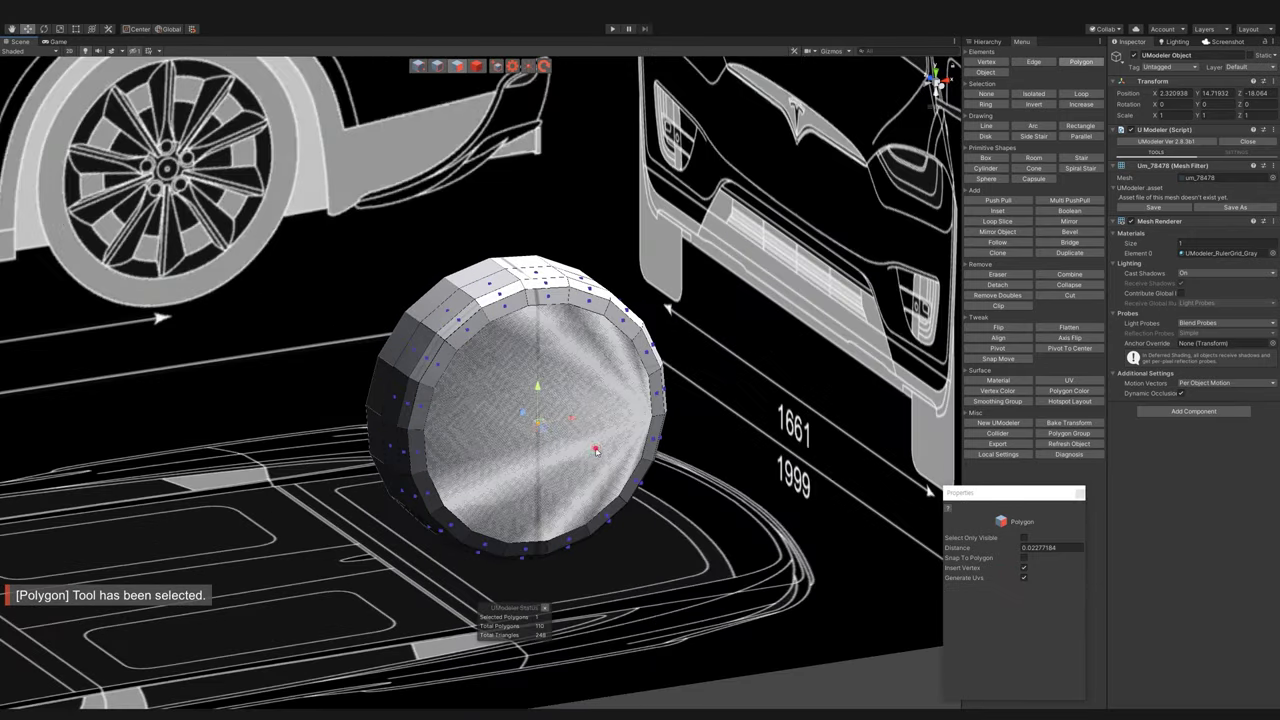
- Scale-inset the wheel's cap face into an outer ring and inner disc
{"action": "left_click", "coordinate": [596, 452]}
{"action": "key", "text": "r"}
{"action": "mouse_move", "coordinate": [538, 421]}
{"action": "left_mouse_down", "text": "shift"}
{"action": "mouse_move", "coordinate": [541, 433]}
{"action": "mouse_move", "coordinate": [657, 230]}
{"action": "left_mouse_up", "text": "shift"}
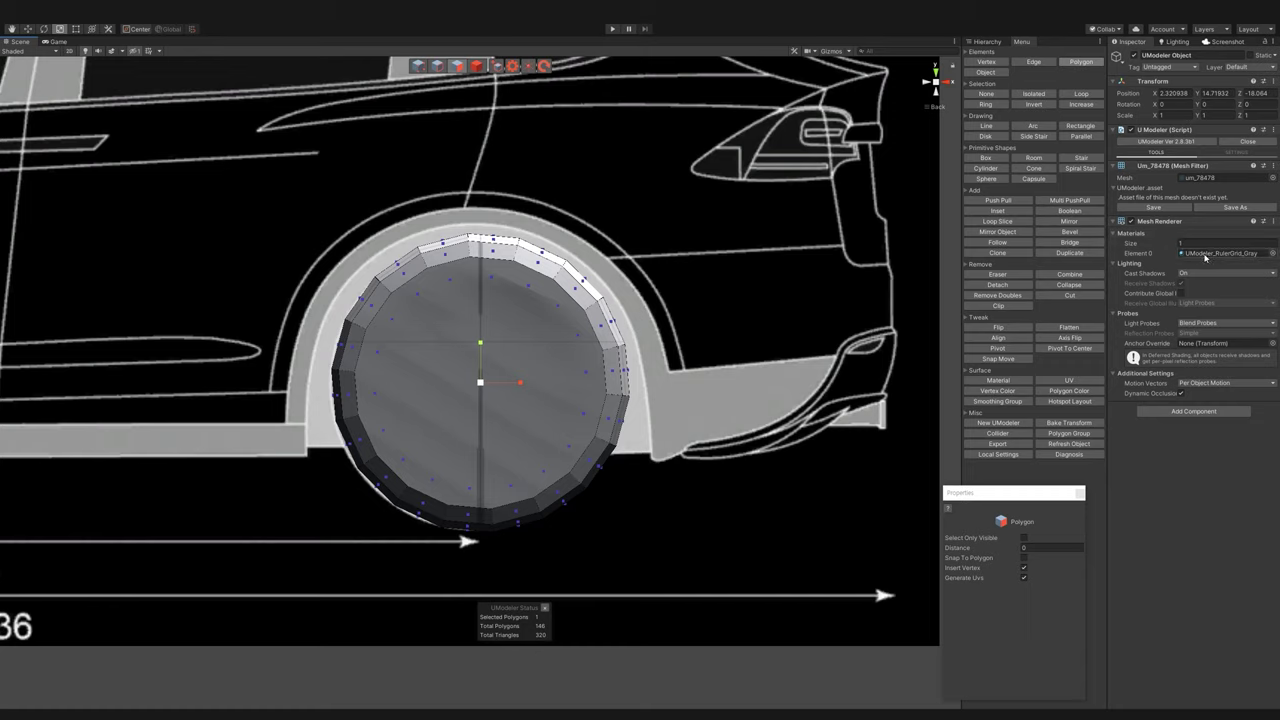
- Set the wheel material to Transparent with Albedo alpha lowered to about 0.36
{"action": "double_click", "coordinate": [1225, 253]}
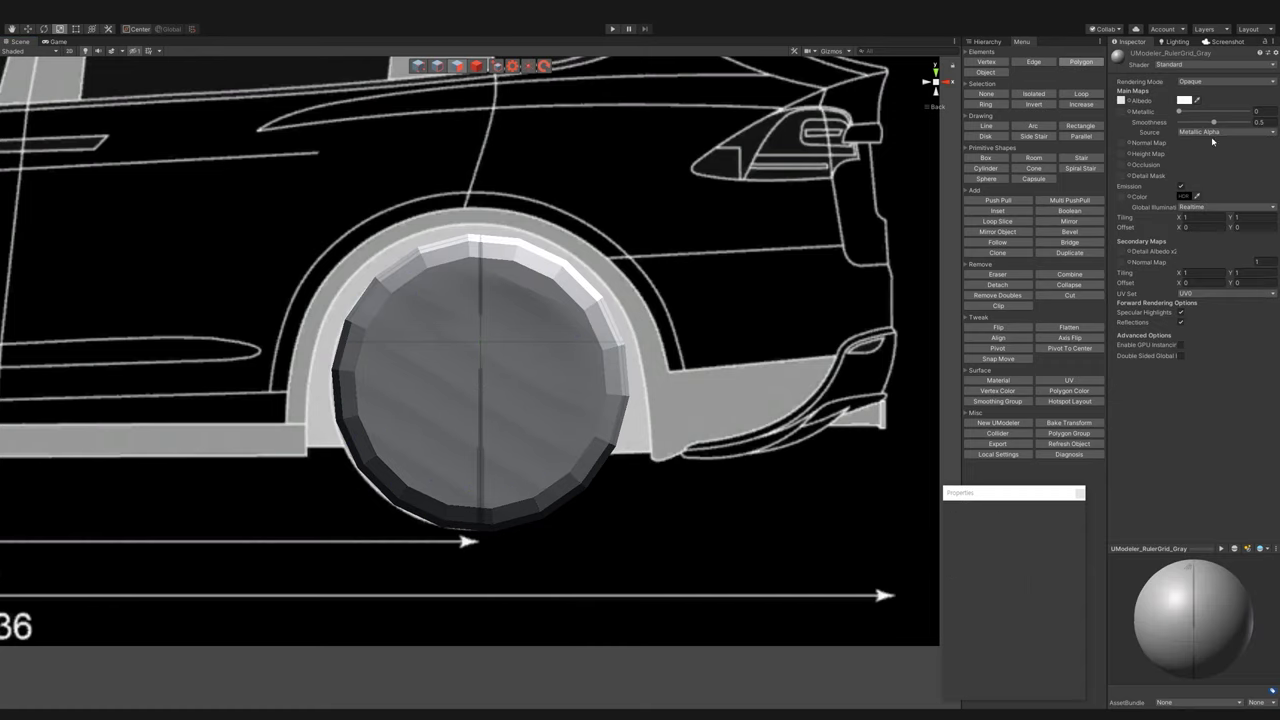
{"action": "left_click", "coordinate": [1226, 81]}
{"action": "left_click", "coordinate": [1200, 125]}
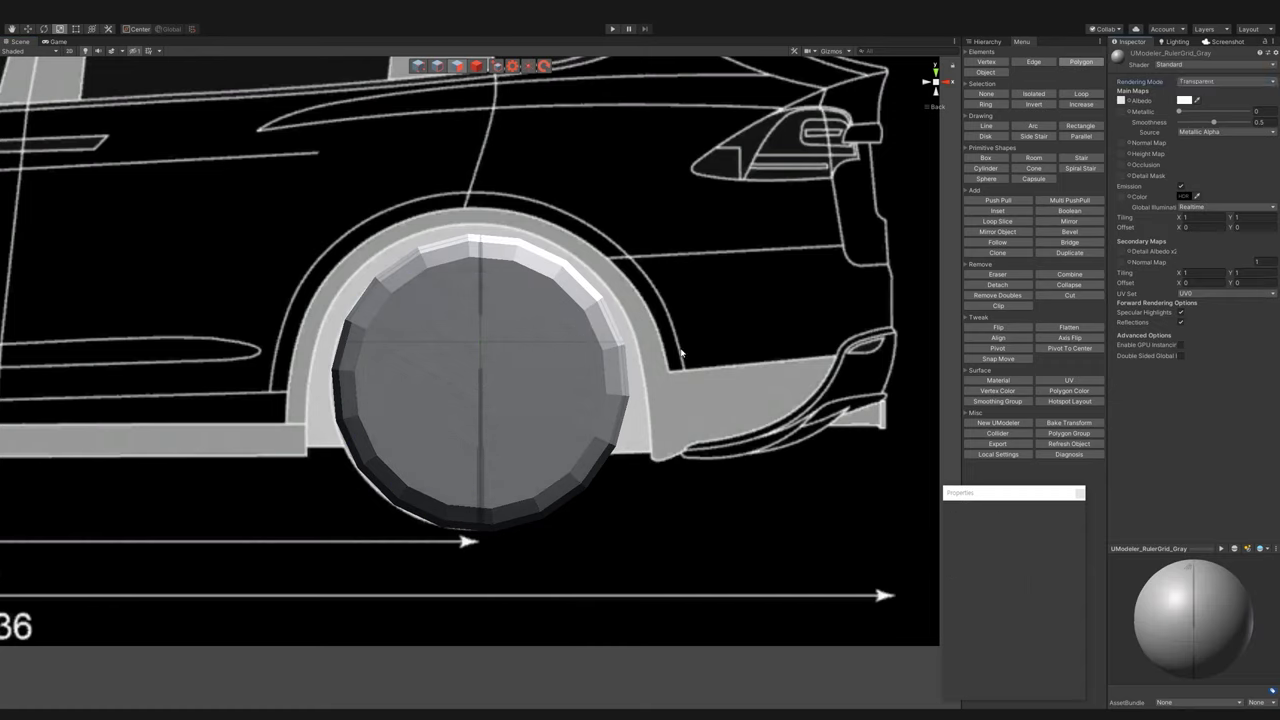
{"action": "left_click", "coordinate": [1184, 101]}
{"action": "left_click_drag", "start_coordinate": [1212, 438], "coordinate": [1166, 436]}
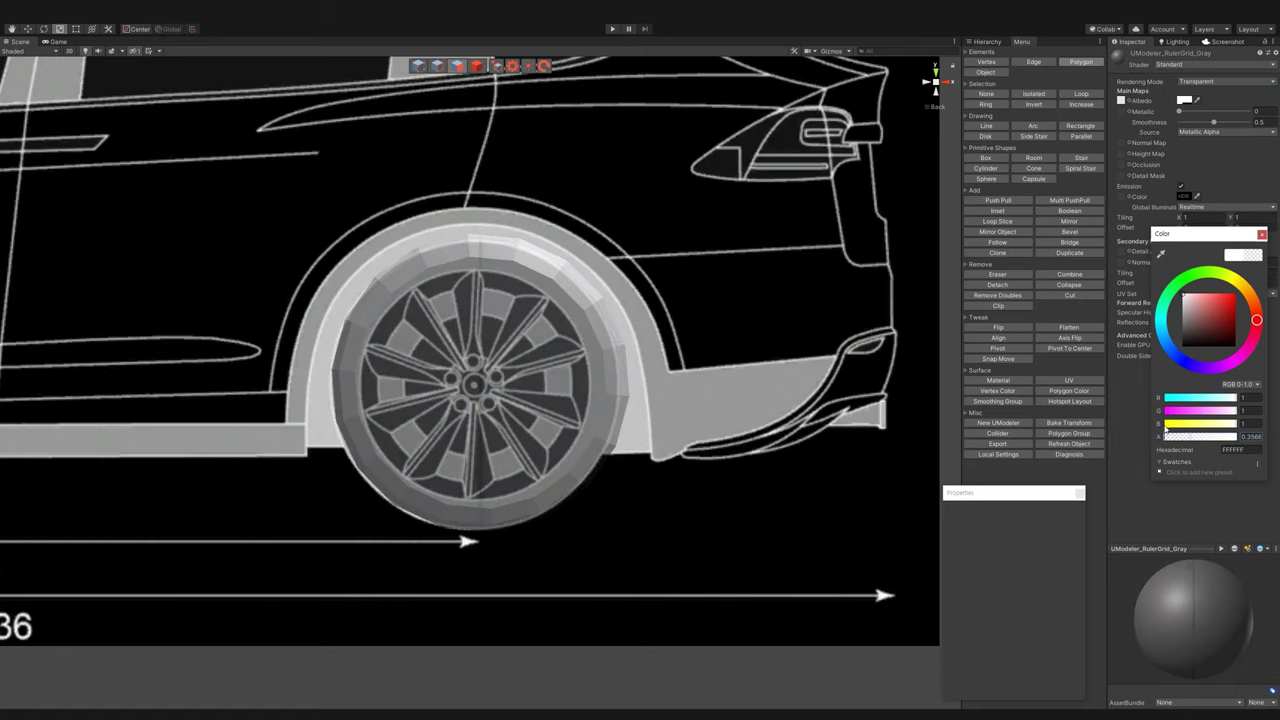
{"action": "left_click", "coordinate": [465, 82]}
{"action": "left_click", "coordinate": [503, 381]}
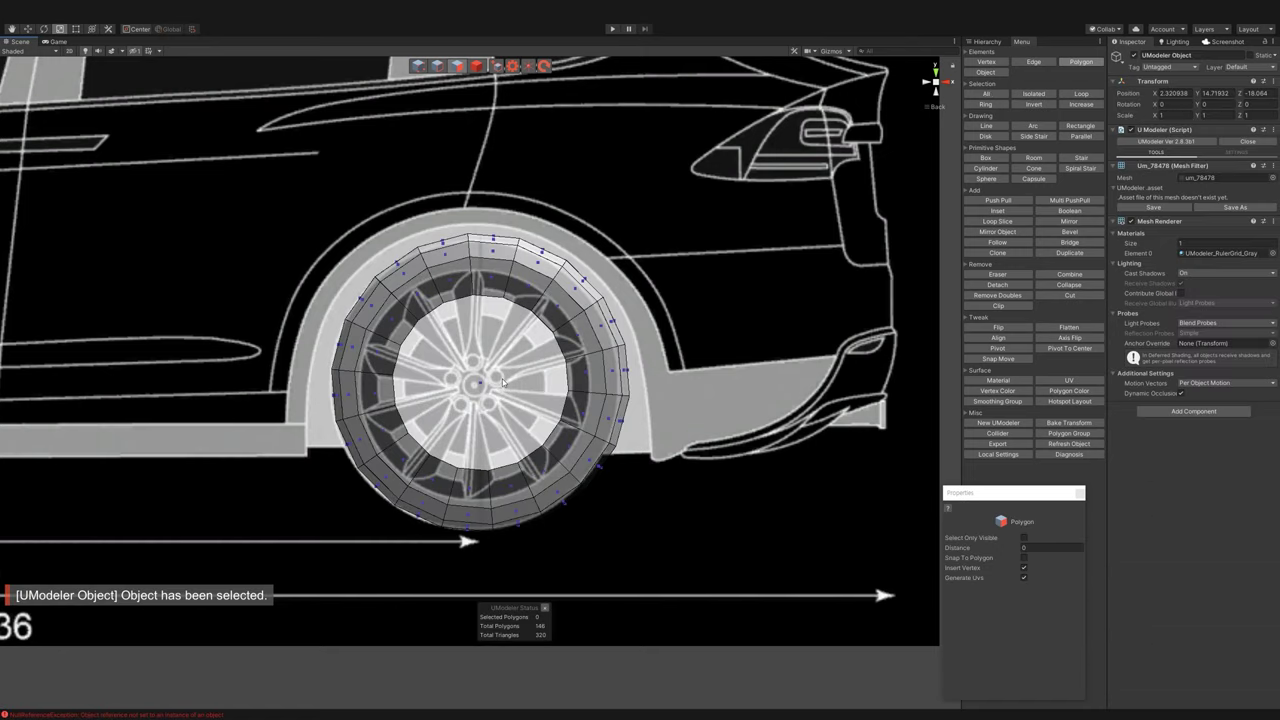
- Extrude the wheel's inner disc face inward to form a recessed hub
{"action": "left_click", "coordinate": [481, 384]}
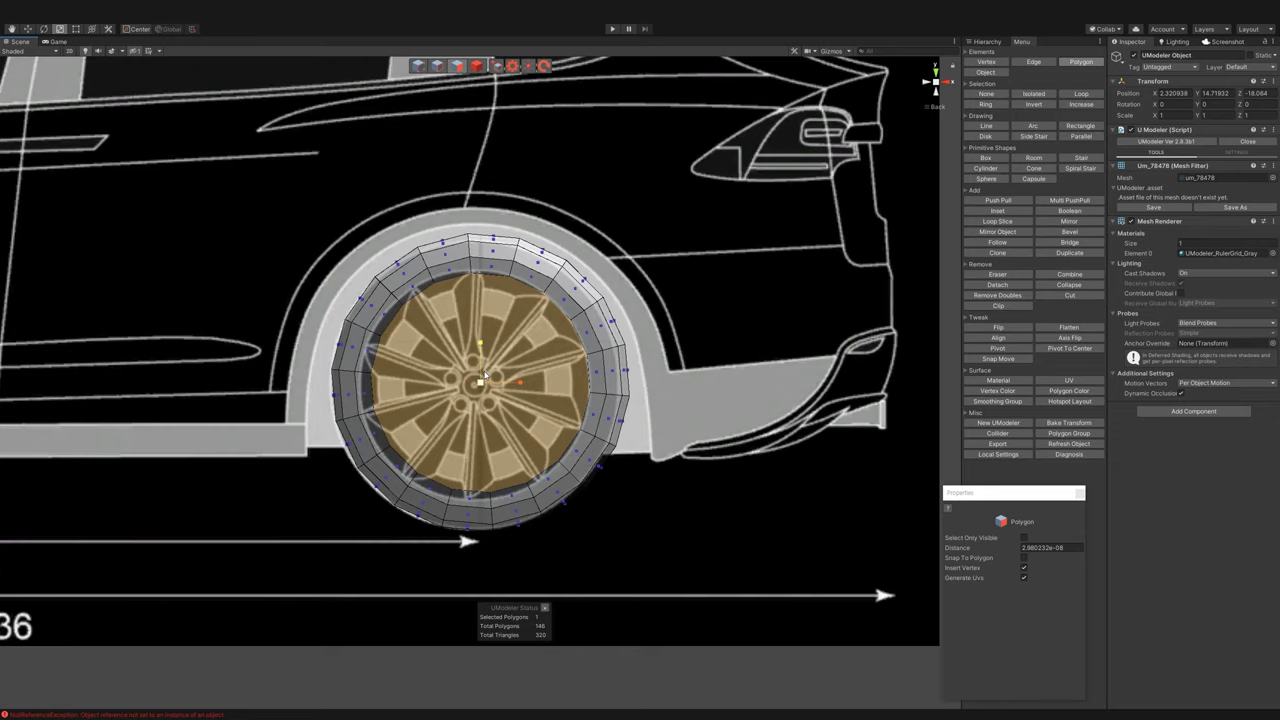
{"action": "left_click_drag", "start_coordinate": [484, 376], "coordinate": [486, 382], "text": "shift"}
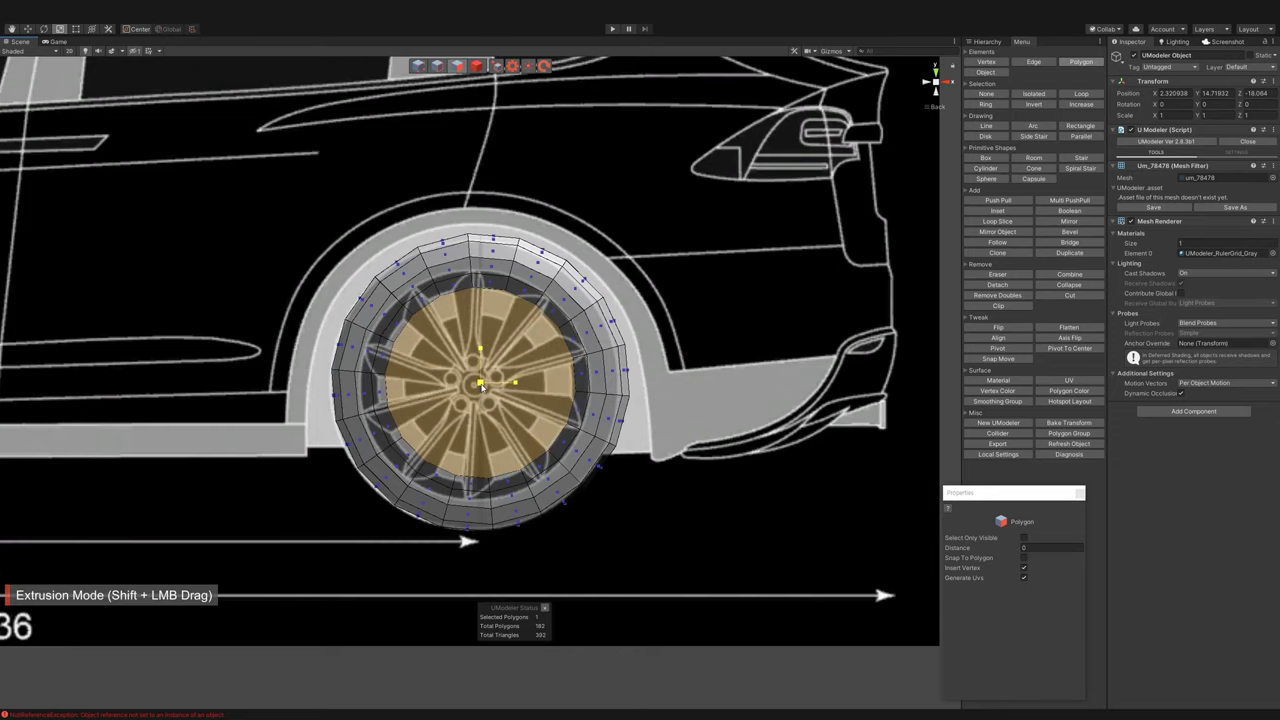
{"action": "key", "text": "w"}
{"action": "left_click", "coordinate": [546, 417]}
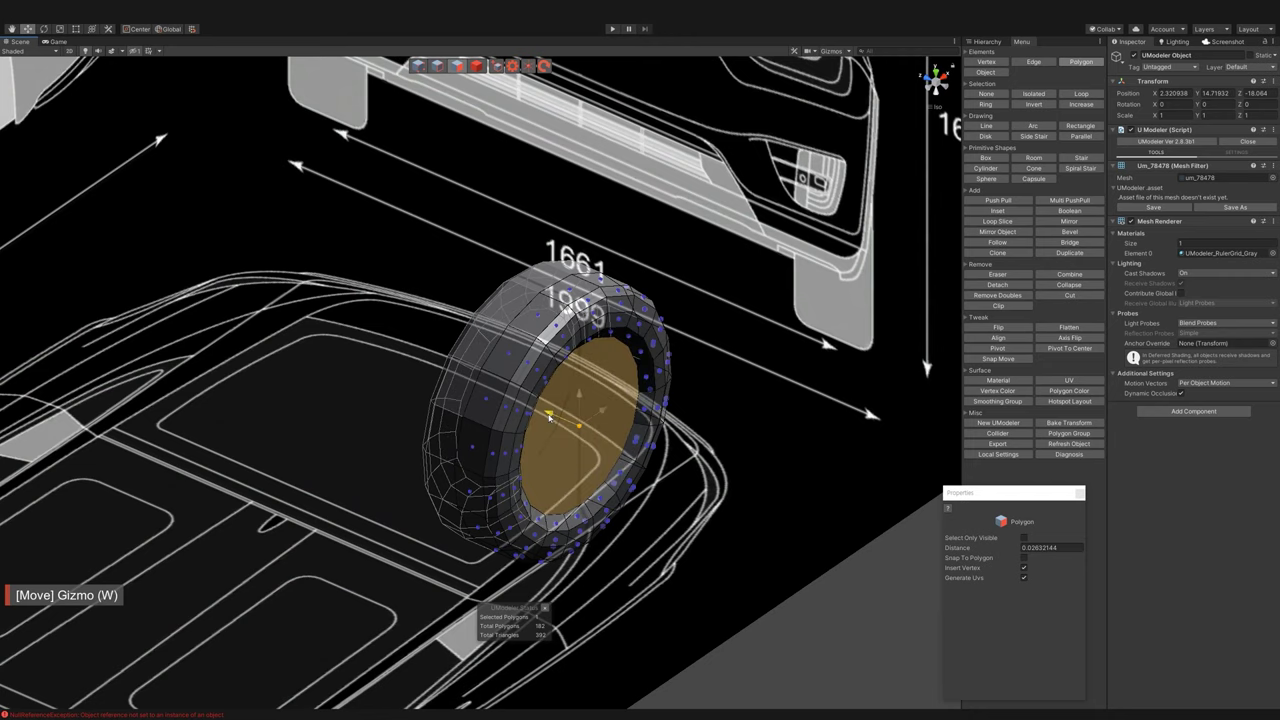
{"action": "scroll", "coordinate": [546, 417], "scroll_direction": "down", "scroll_amount": 5}
- Switch the wheel material's Rendering Mode back to Opaque
{"action": "left_click", "coordinate": [477, 66]}
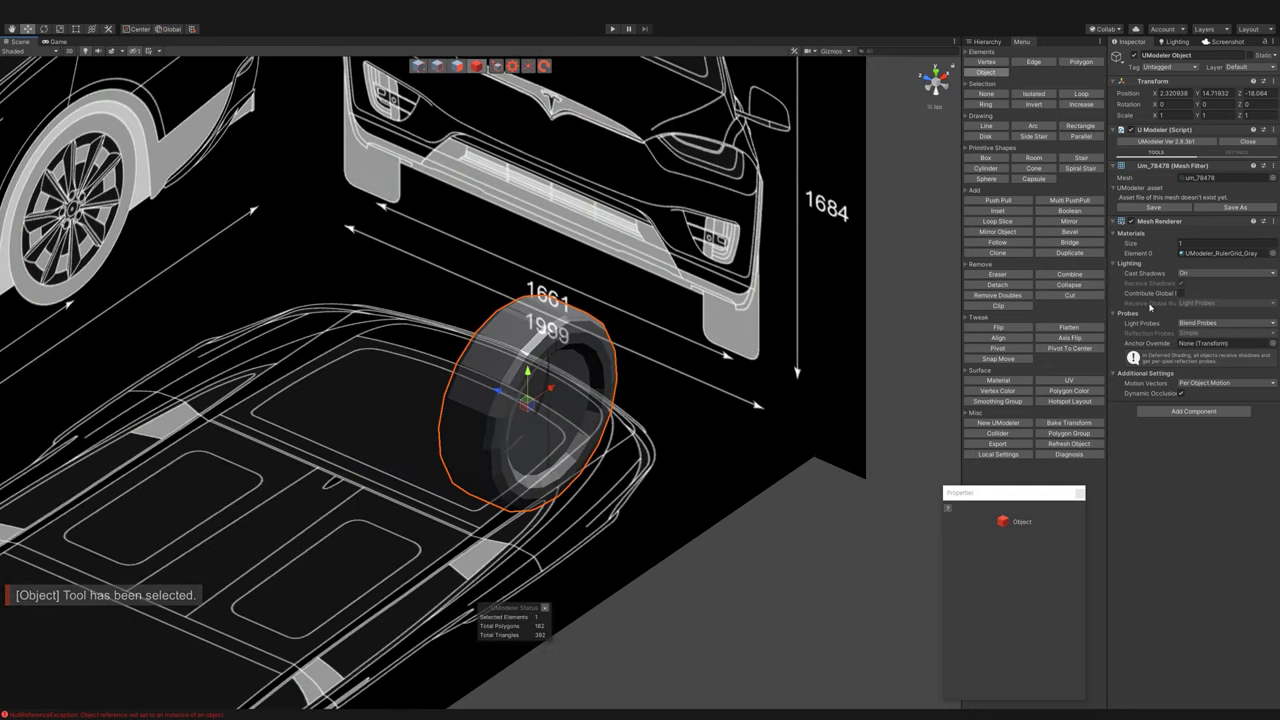
{"action": "double_click", "coordinate": [1250, 253]}
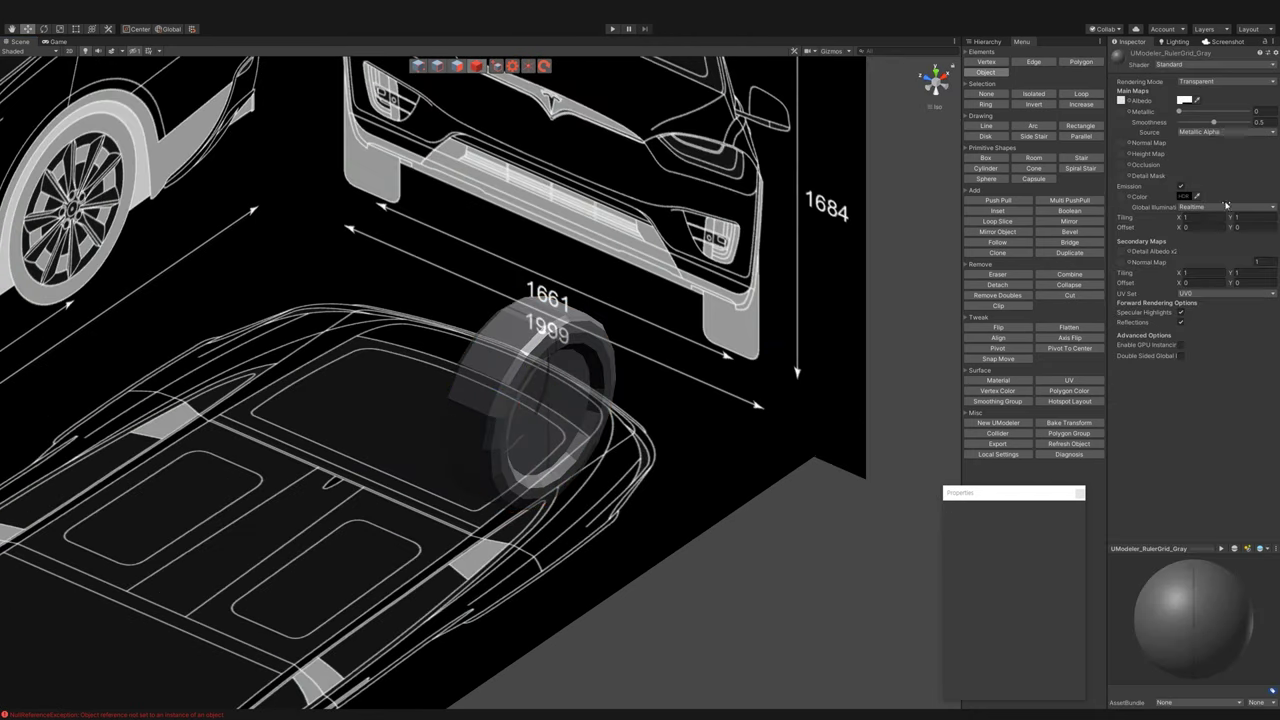
{"action": "left_click", "coordinate": [1200, 82]}
{"action": "left_click", "coordinate": [1205, 91]}
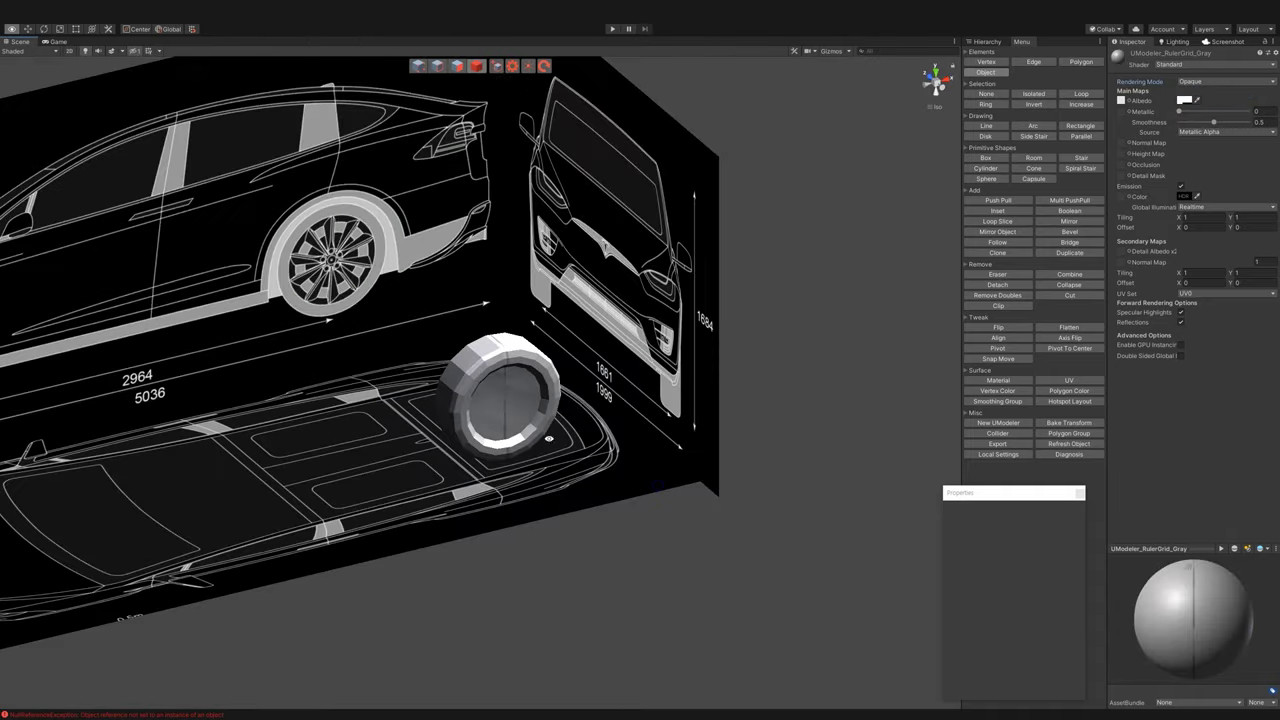
- Apply the UModeler Object's green New Material 7 to the wheel
{"action": "scroll", "coordinate": [798, 633], "scroll_direction": "up", "scroll_amount": 3}
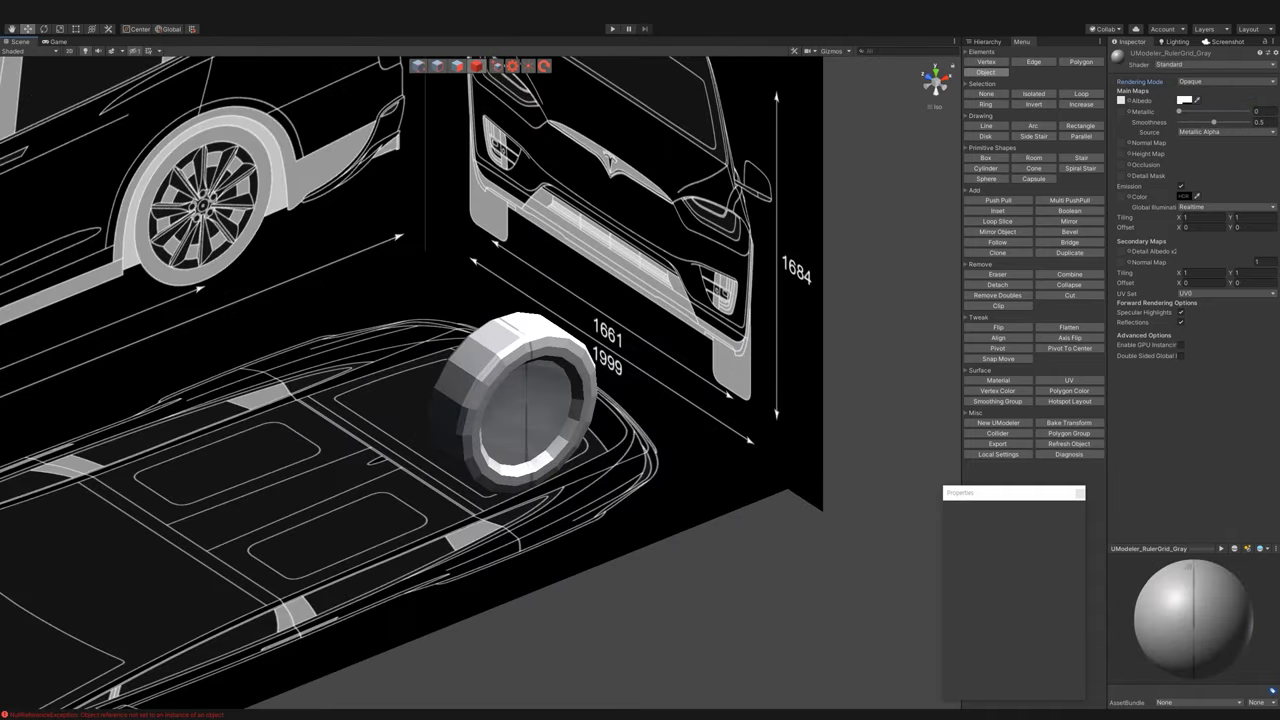
{"action": "left_click", "coordinate": [987, 41]}
{"action": "left_click", "coordinate": [1024, 100]}
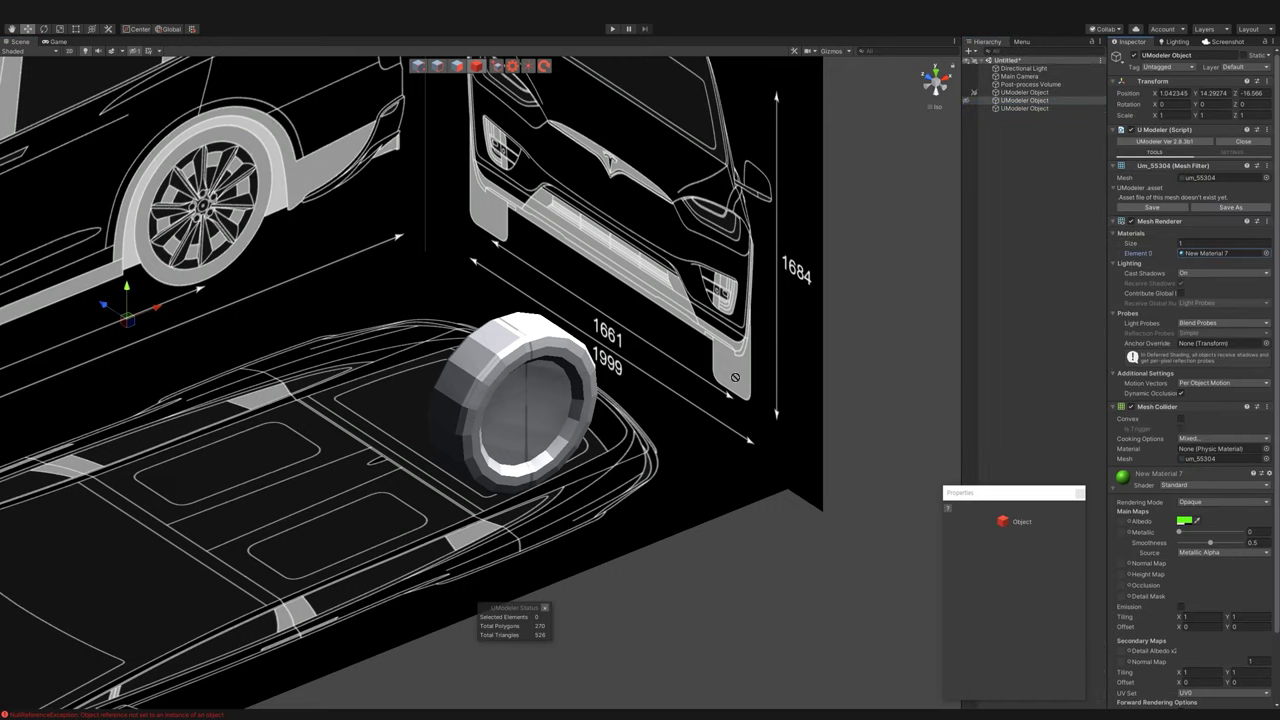
{"action": "double_click", "coordinate": [1024, 108]}
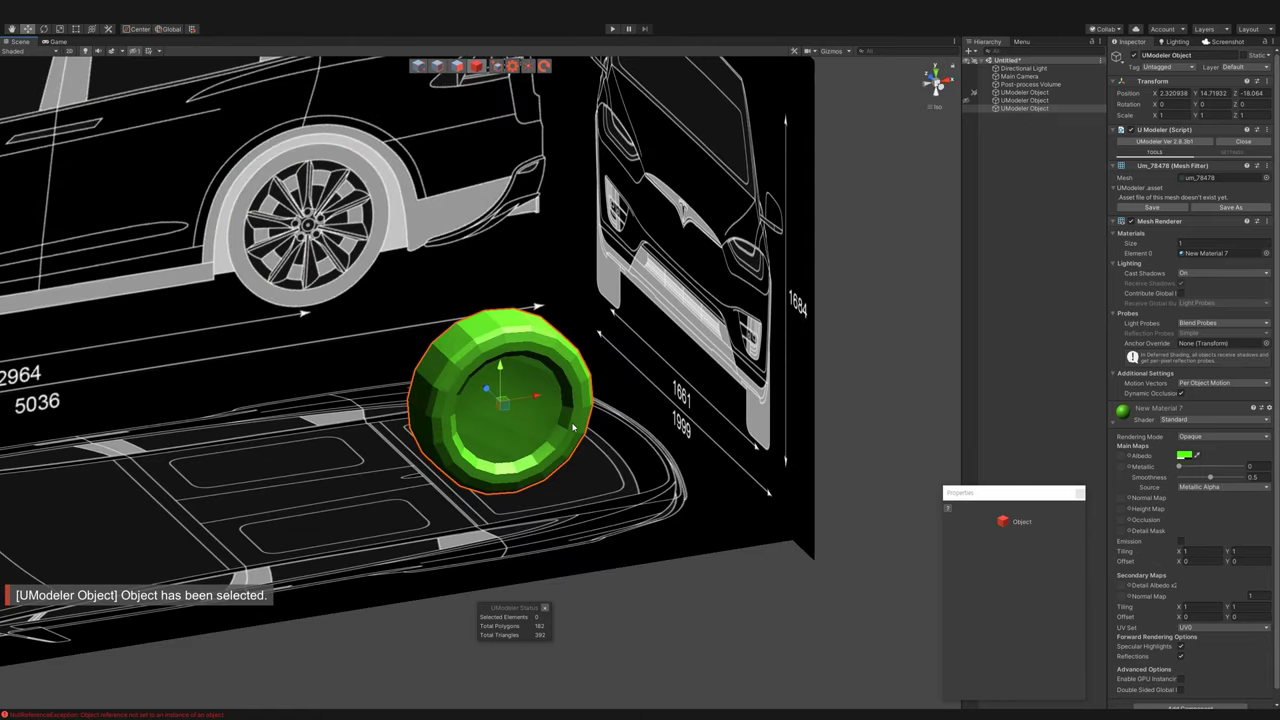
{"action": "left_click", "coordinate": [507, 392]}
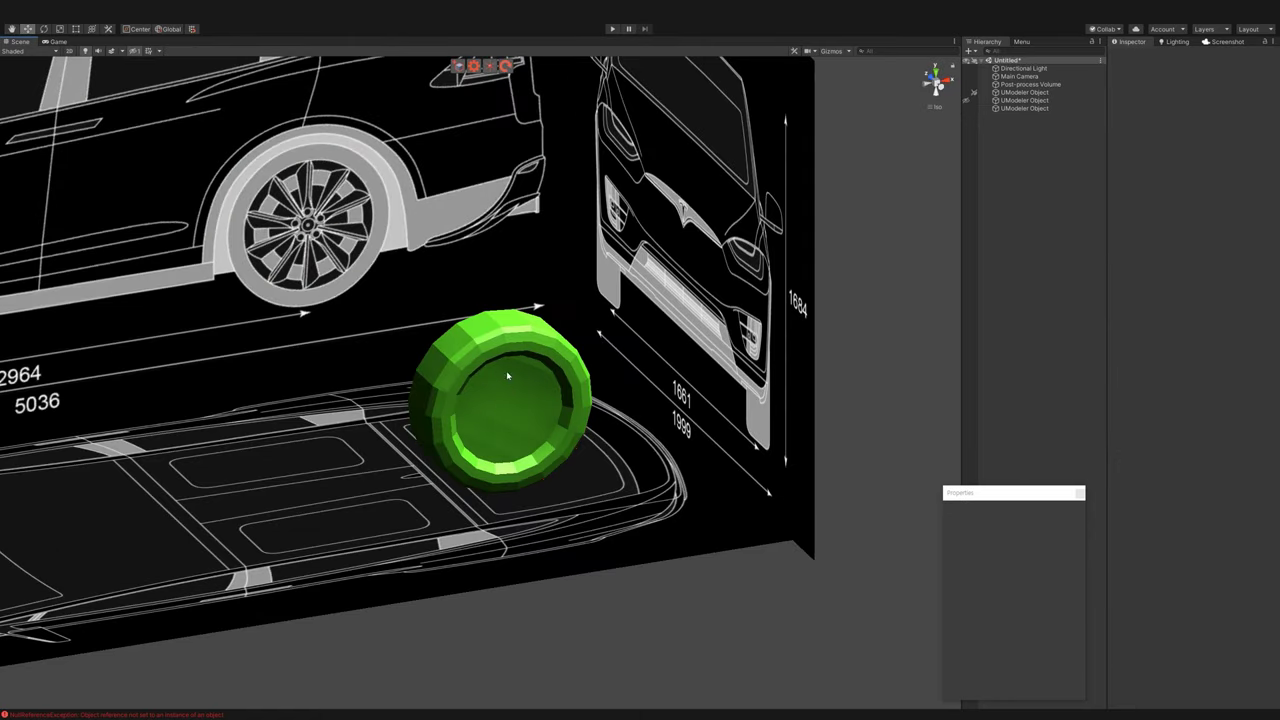
{"action": "left_click", "coordinate": [978, 108]}
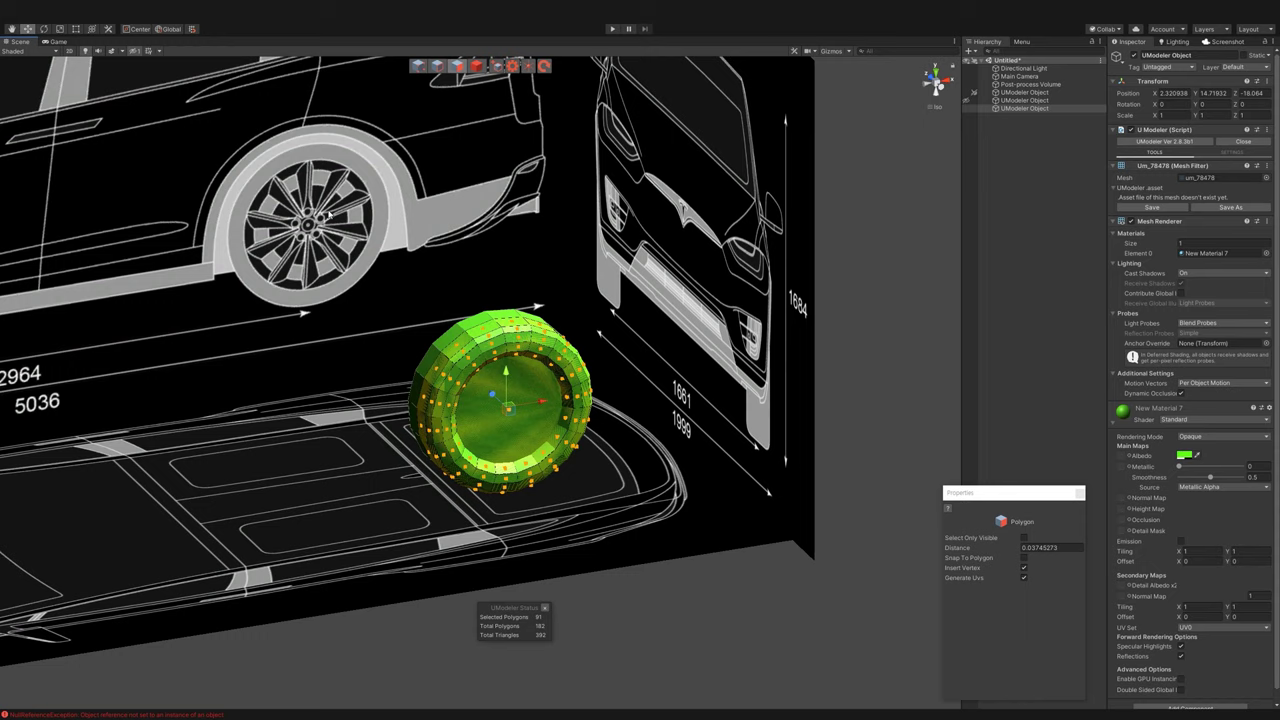
{"action": "middle_click_drag", "start_coordinate": [326, 213], "coordinate": [591, 346]}
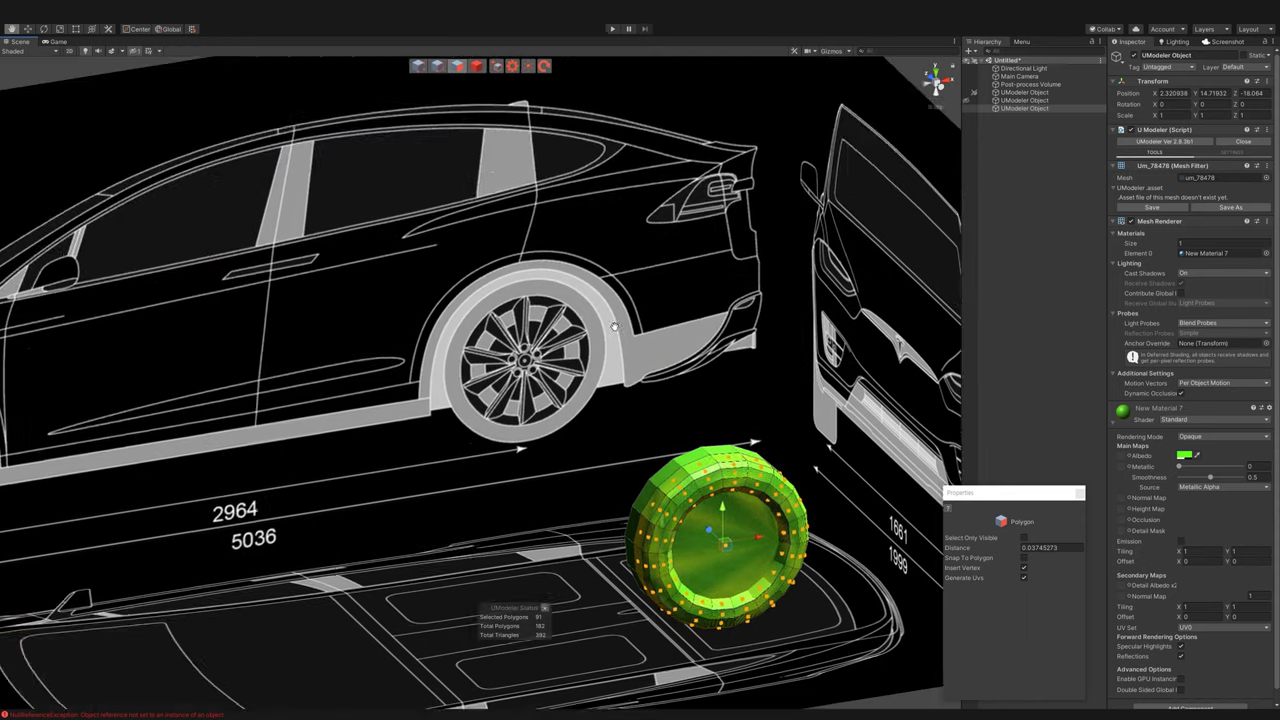
{"action": "scroll", "coordinate": [591, 346], "scroll_direction": "up", "scroll_amount": 3}
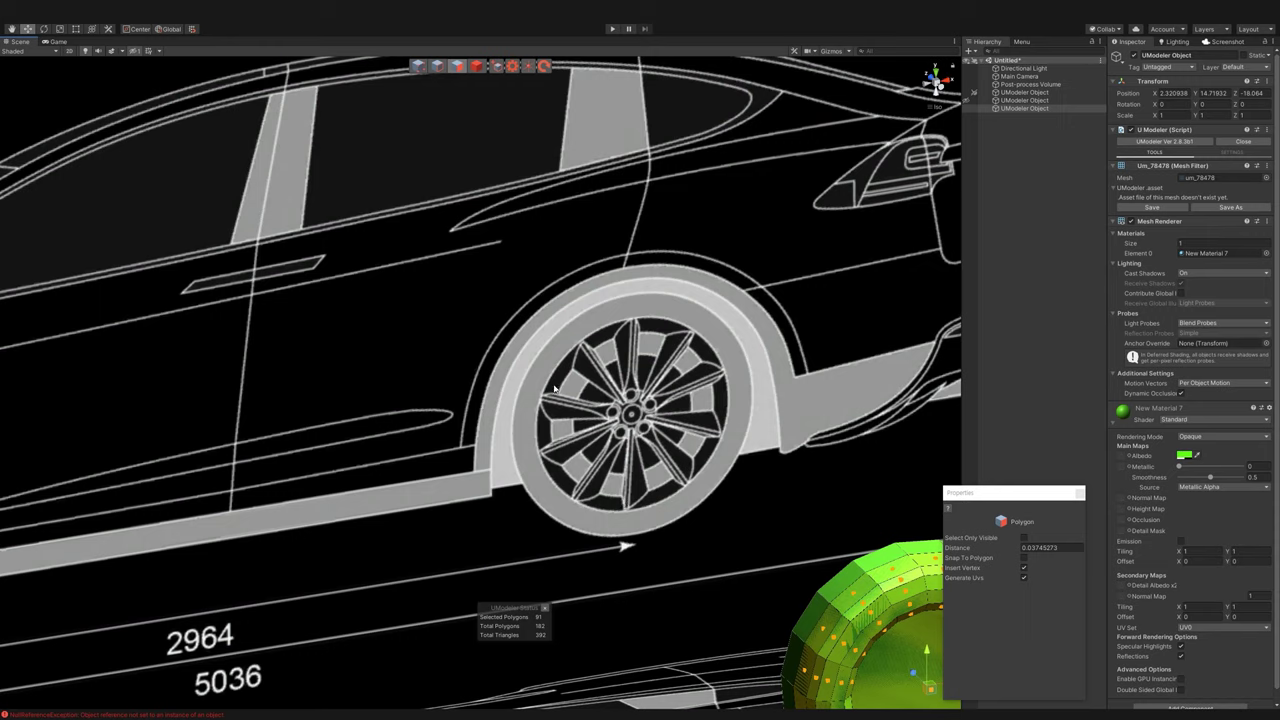
{"action": "key", "text": "f"}
{"action": "key", "text": "4"}
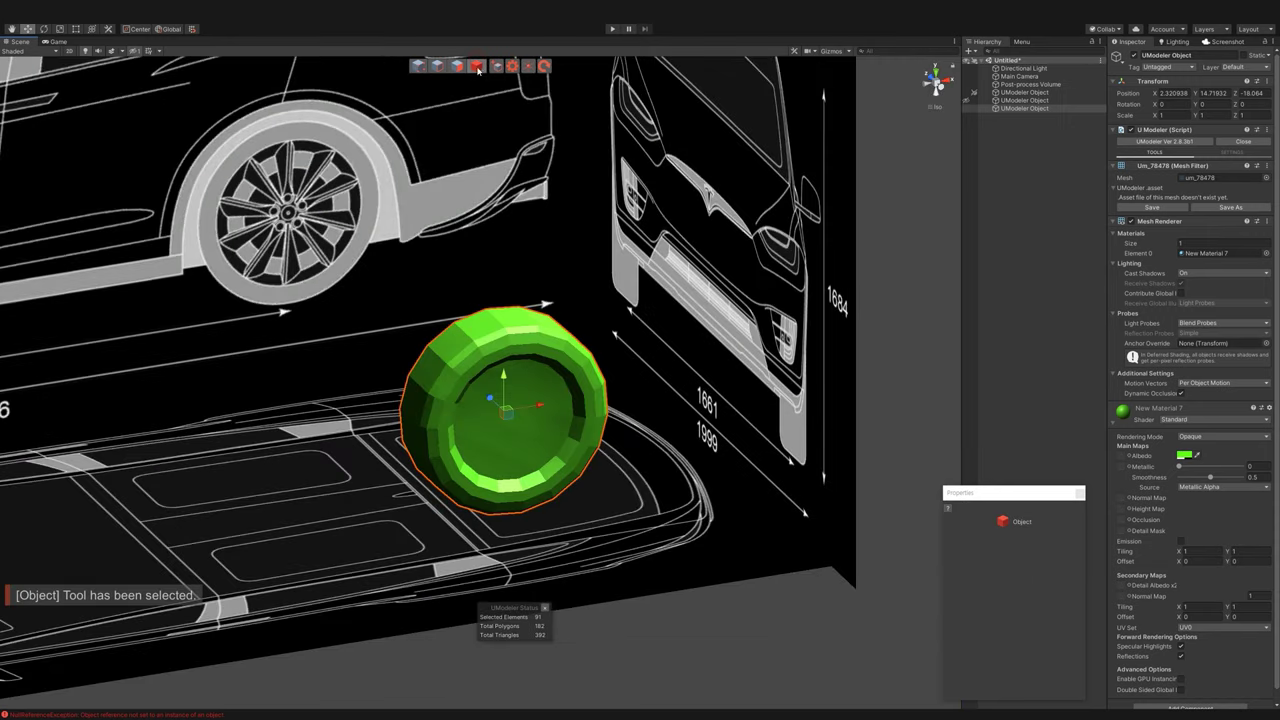
{"action": "key", "text": "f"}
{"action": "key", "text": "f"}
{"action": "left_click", "coordinate": [932, 88]}
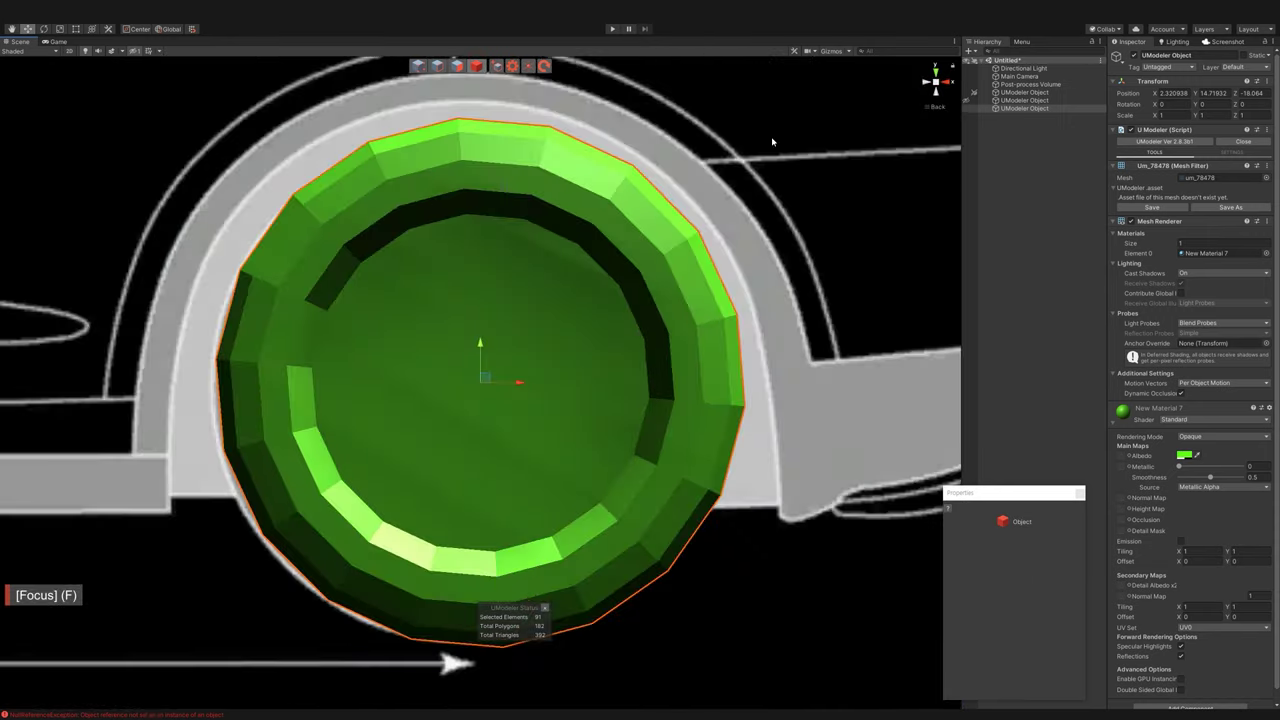
{"action": "left_click", "coordinate": [456, 67]}
{"action": "left_click_drag", "start_coordinate": [600, 200], "coordinate": [940, 84], "text": "alt"}
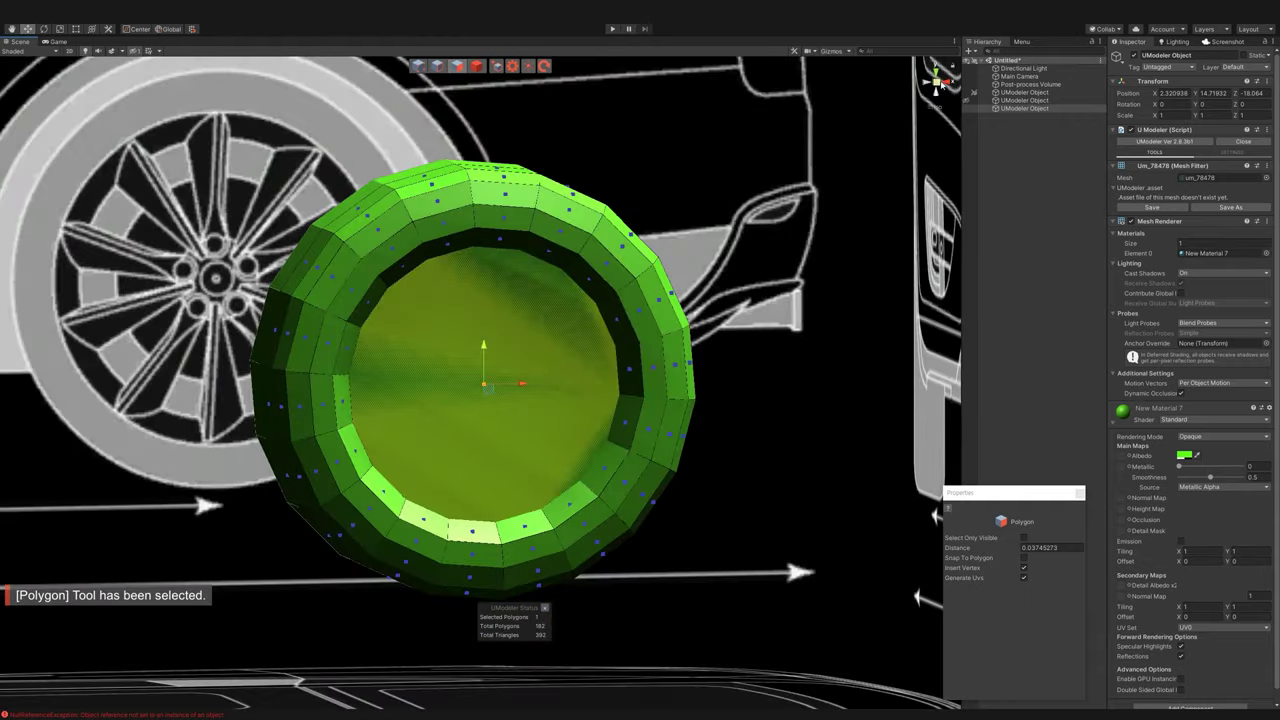
{"action": "left_click", "coordinate": [940, 84]}
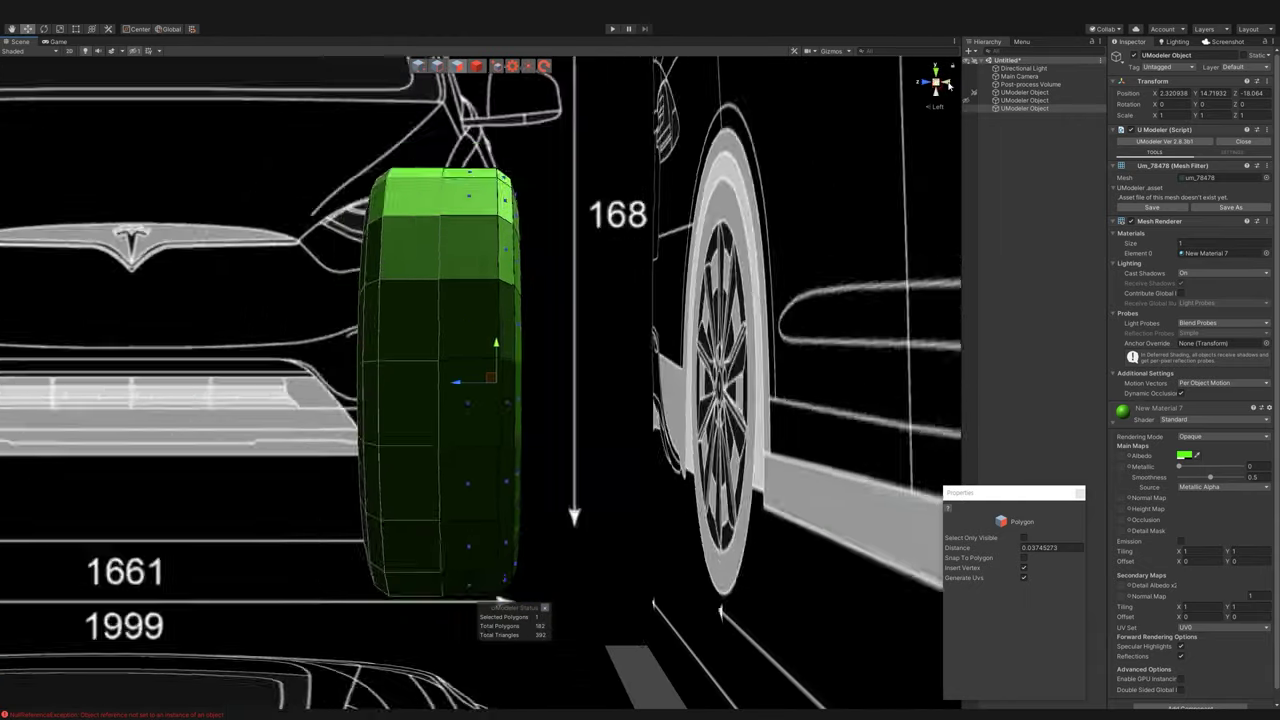
{"action": "left_click", "coordinate": [948, 86]}
{"action": "left_click", "coordinate": [1017, 42]}
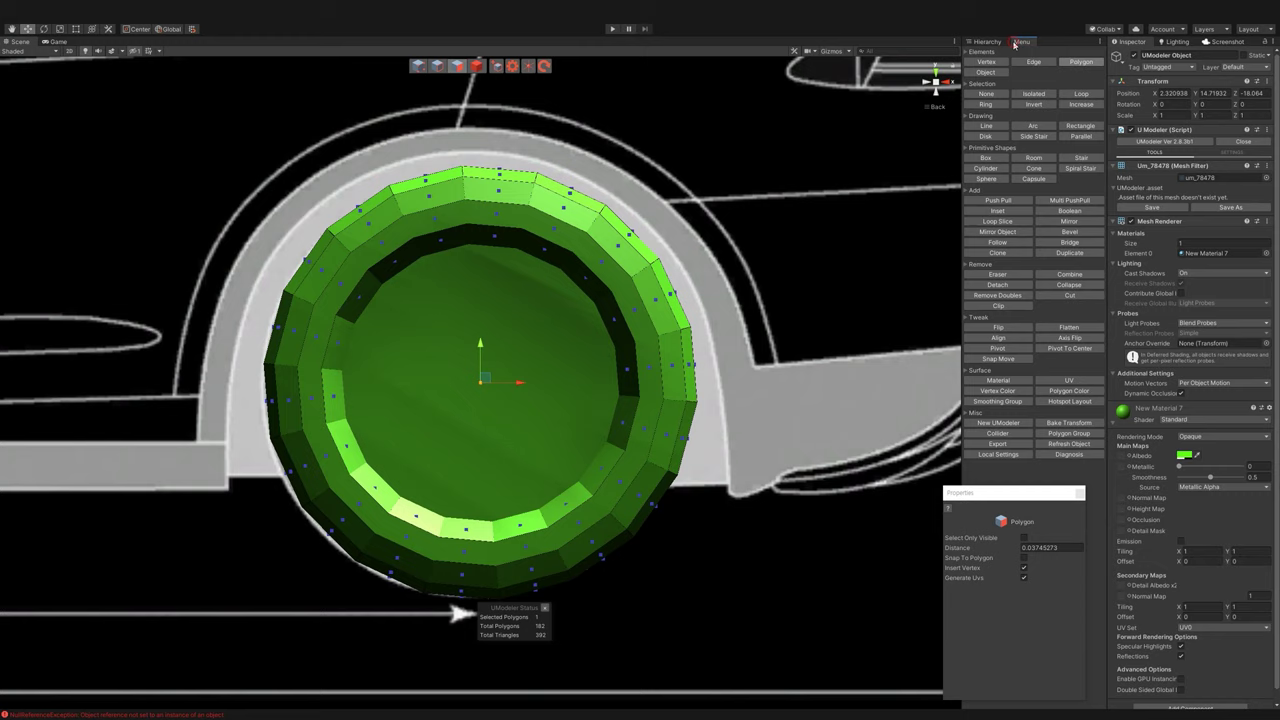
{"action": "left_click", "coordinate": [478, 67]}
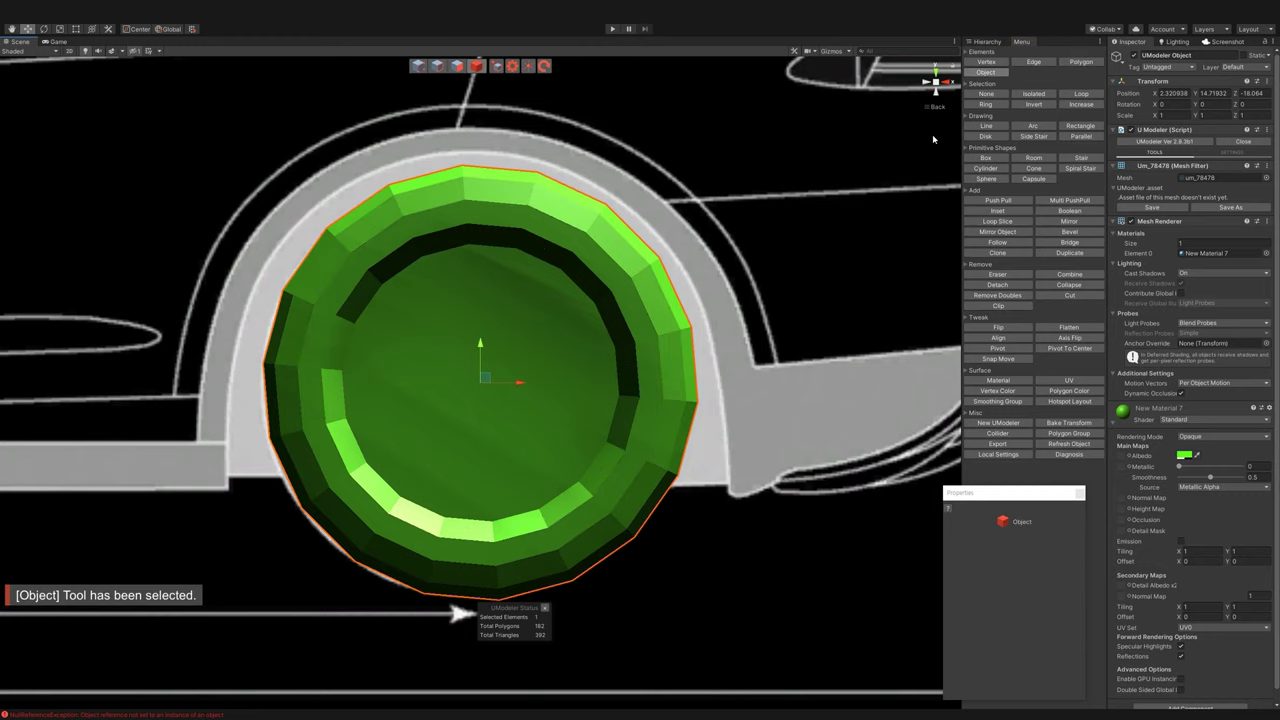
{"action": "left_click", "coordinate": [987, 43]}
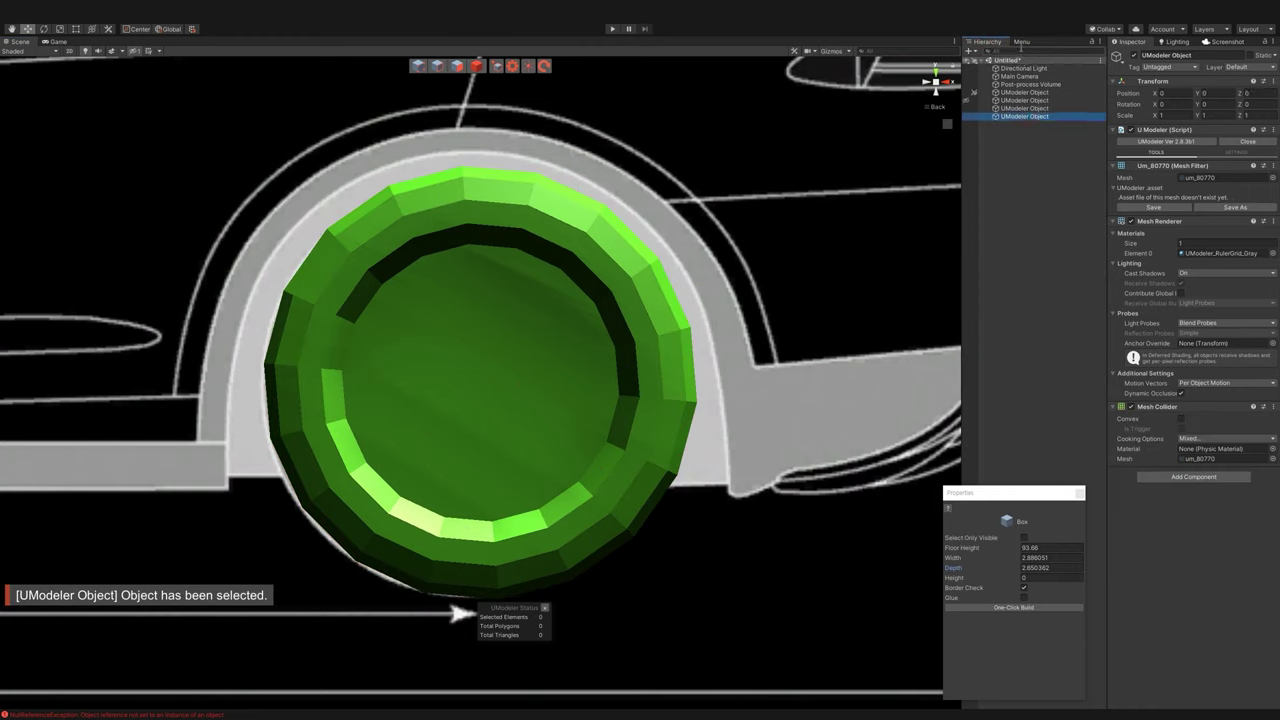
- Draw a cylinder beside the green wheel and extrude it into a thin disc
{"action": "left_click", "coordinate": [1021, 43]}
{"action": "left_click", "coordinate": [991, 168]}
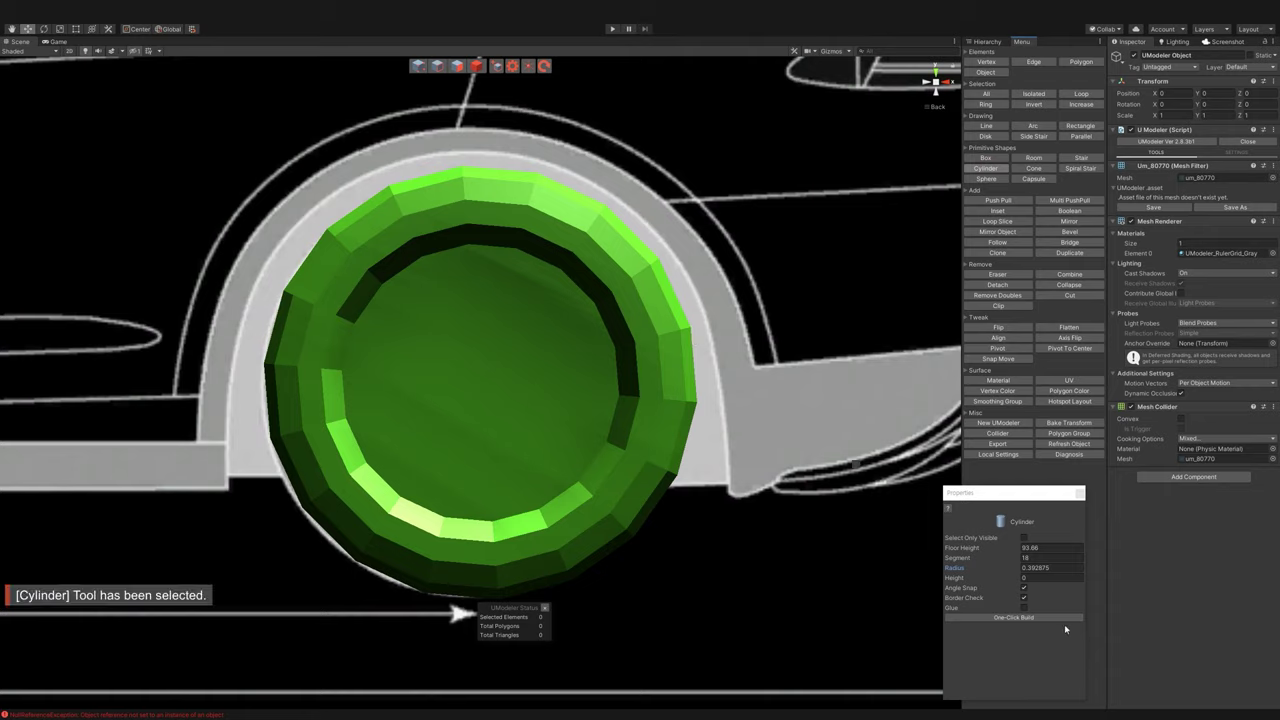
{"action": "left_click_drag", "start_coordinate": [795, 295], "coordinate": [904, 441]}
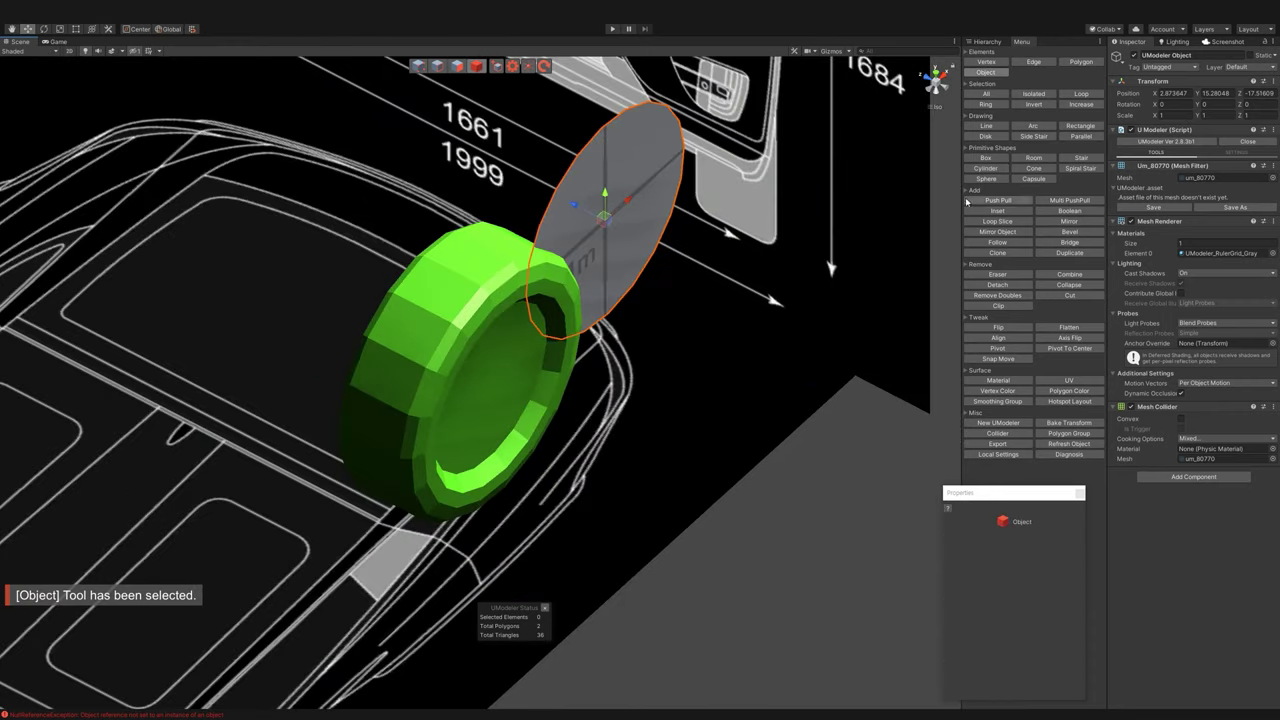
{"action": "left_click", "coordinate": [998, 200]}
{"action": "left_click_drag", "start_coordinate": [610, 230], "coordinate": [700, 260]}
{"action": "left_click_drag", "start_coordinate": [760, 300], "coordinate": [920, 269], "text": "alt"}
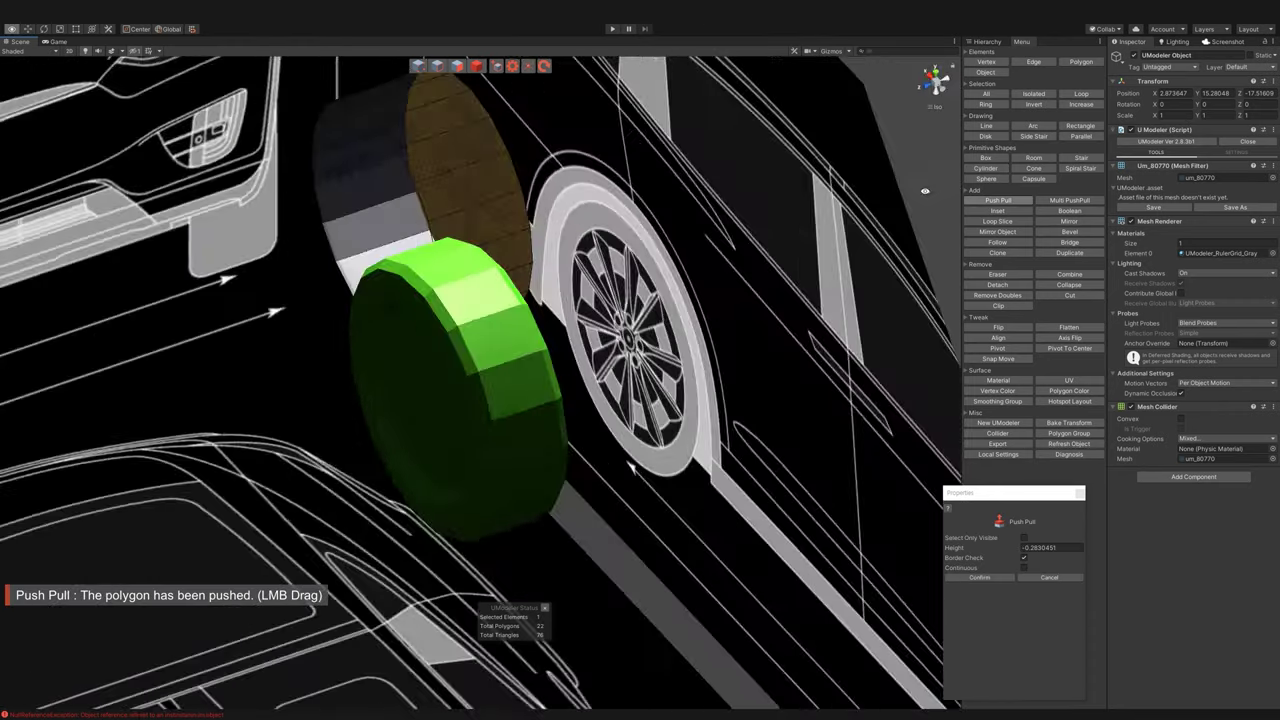
- Delete every face except the front disc, flip that remaining face, and reselect the wheel
{"action": "left_click", "coordinate": [920, 269]}
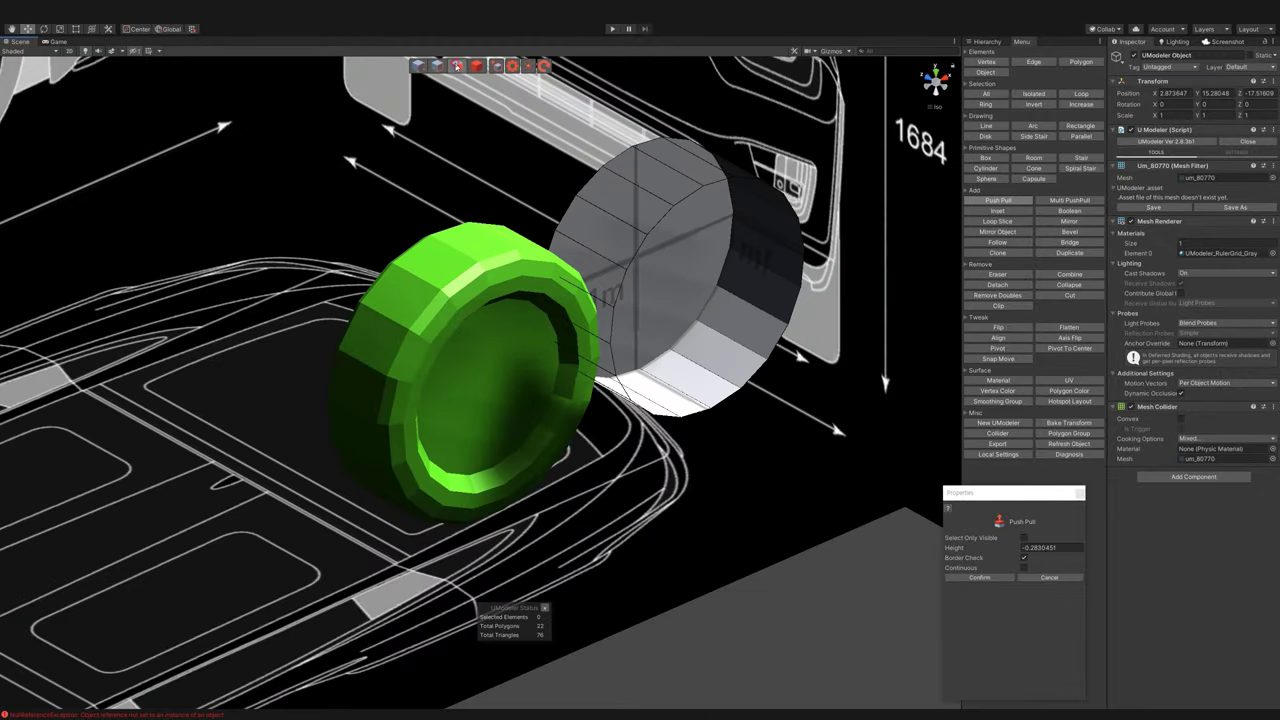
{"action": "left_click", "coordinate": [457, 65]}
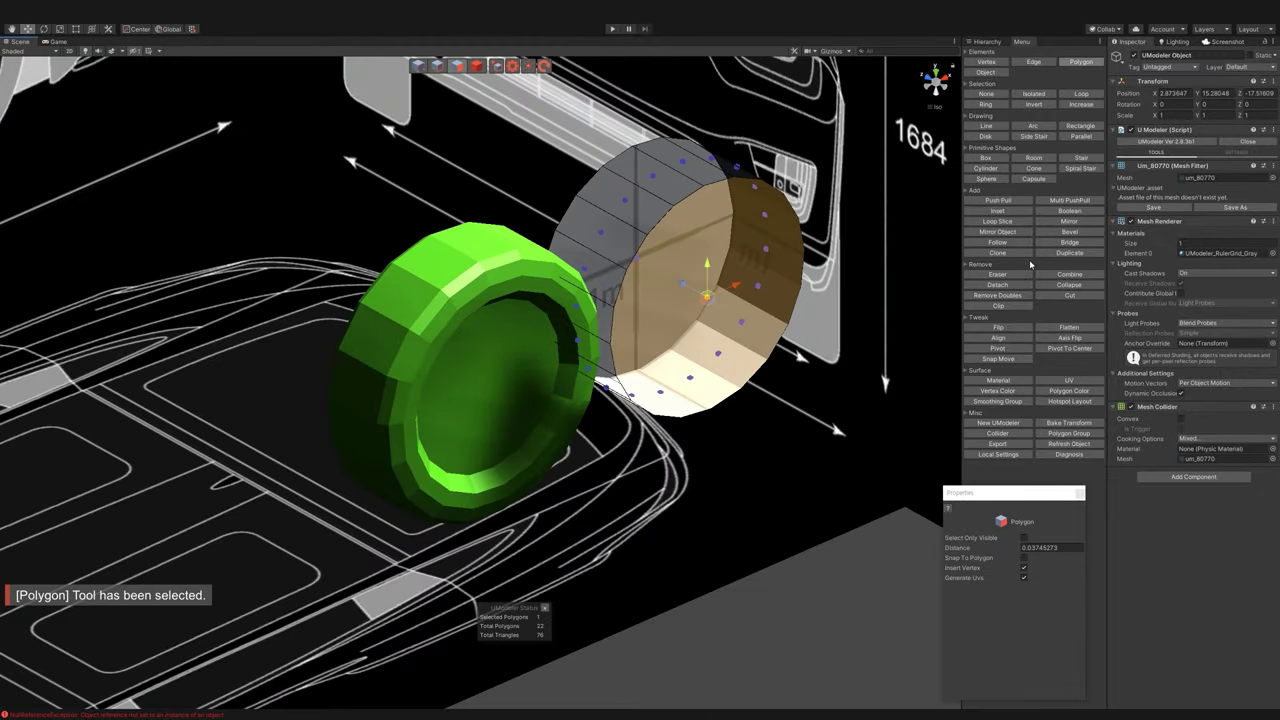
{"action": "left_click", "coordinate": [1033, 104]}
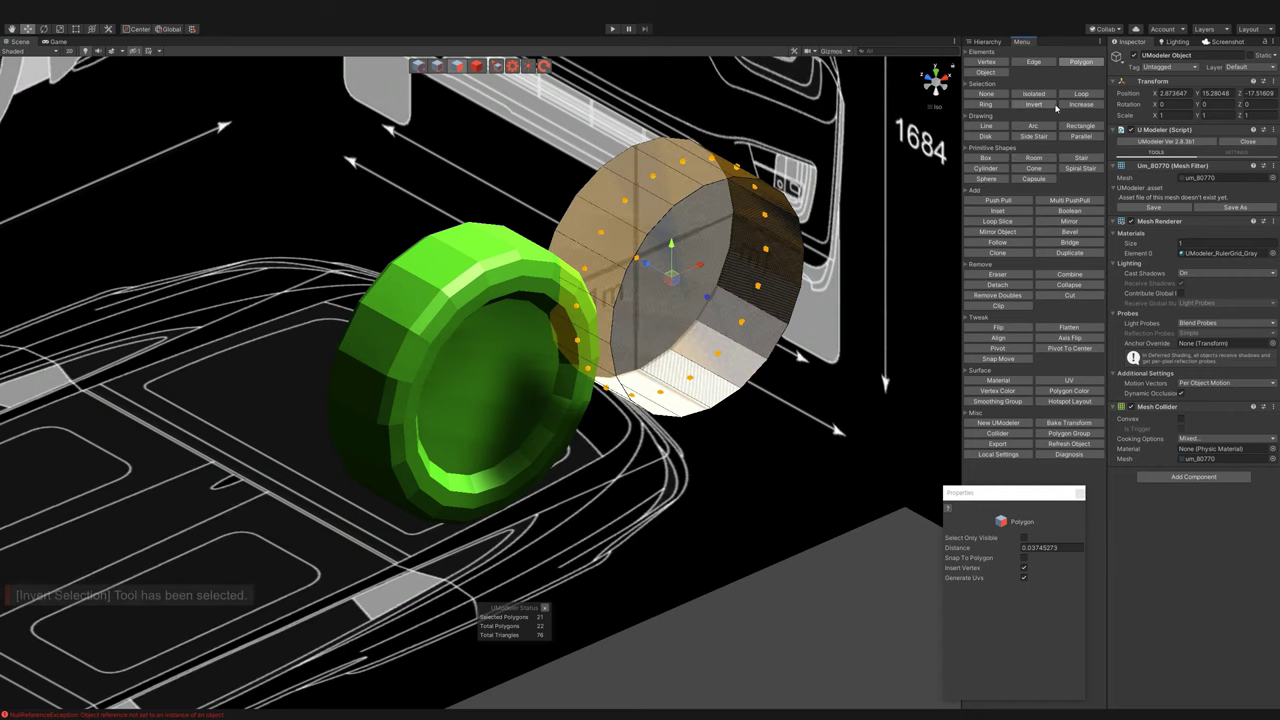
{"action": "key", "text": "Delete"}
{"action": "left_click", "coordinate": [998, 327]}
{"action": "left_click_drag", "start_coordinate": [730, 320], "coordinate": [678, 318], "text": "alt"}
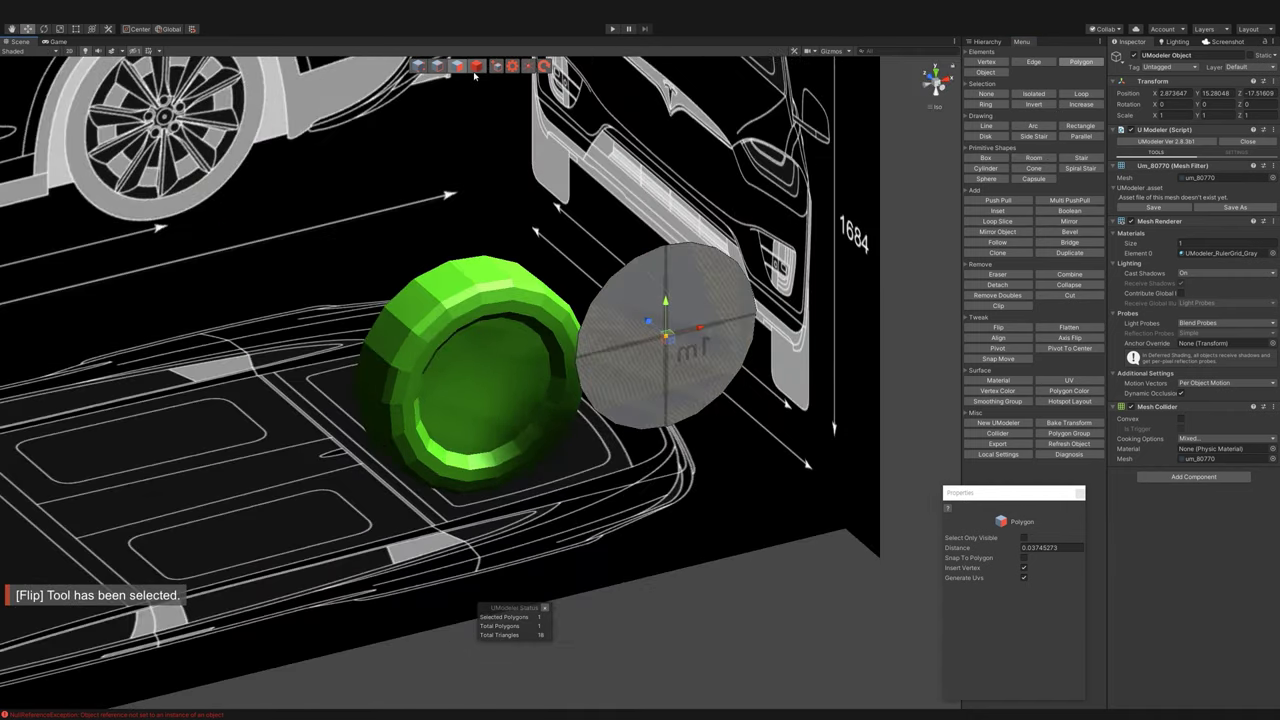
{"action": "key", "text": "4"}
{"action": "left_click", "coordinate": [470, 380]}
- Copy the green wheel's Transform values and paste them onto the grey disc
{"action": "right_click", "coordinate": [1157, 81]}
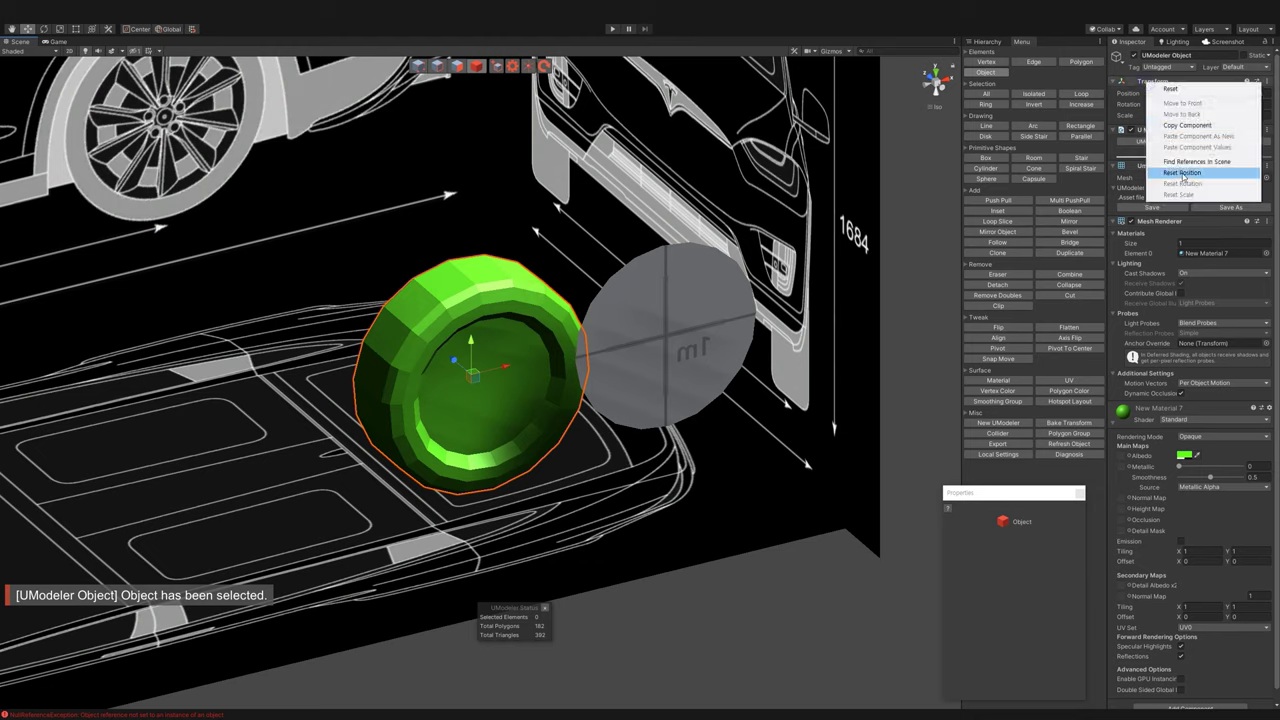
{"action": "left_click", "coordinate": [1195, 125]}
{"action": "left_click", "coordinate": [668, 330]}
{"action": "right_click", "coordinate": [1157, 81]}
{"action": "left_click", "coordinate": [1197, 147]}
- Apply Pivot To Center to the wheel and then to the disc
{"action": "left_click", "coordinate": [503, 415]}
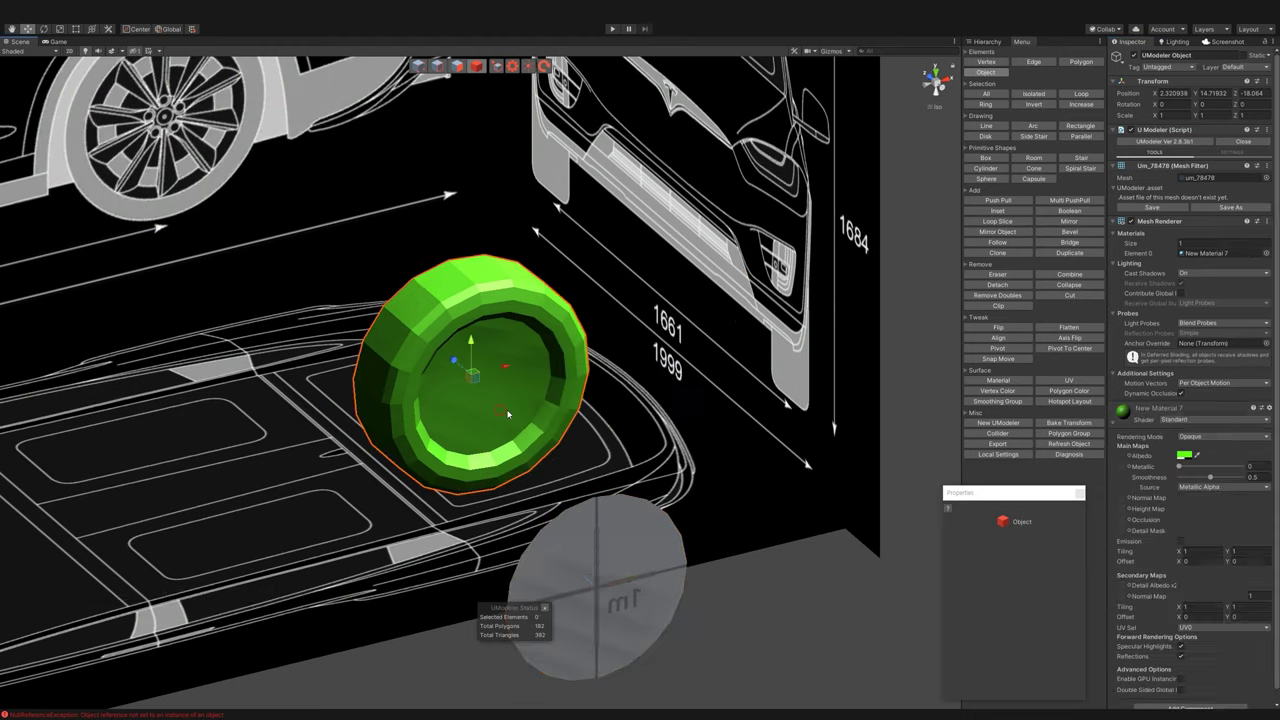
{"action": "left_click", "coordinate": [1082, 349]}
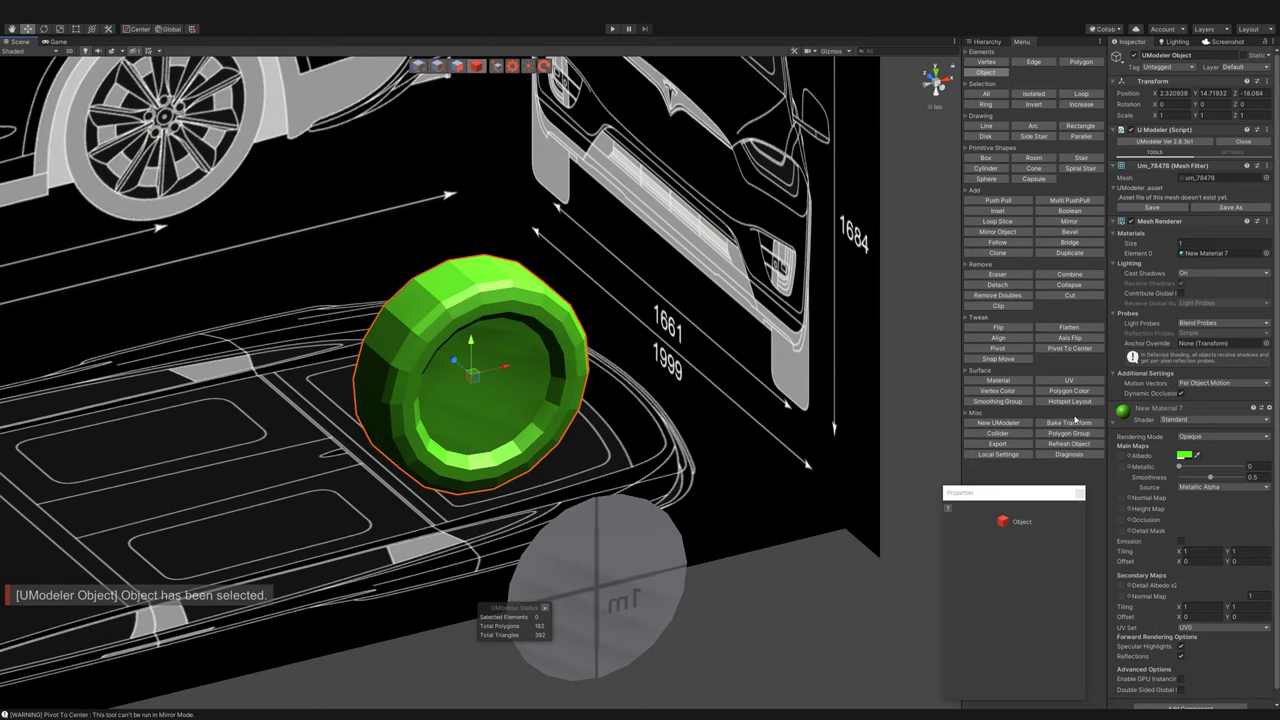
{"action": "left_click", "coordinate": [623, 553]}
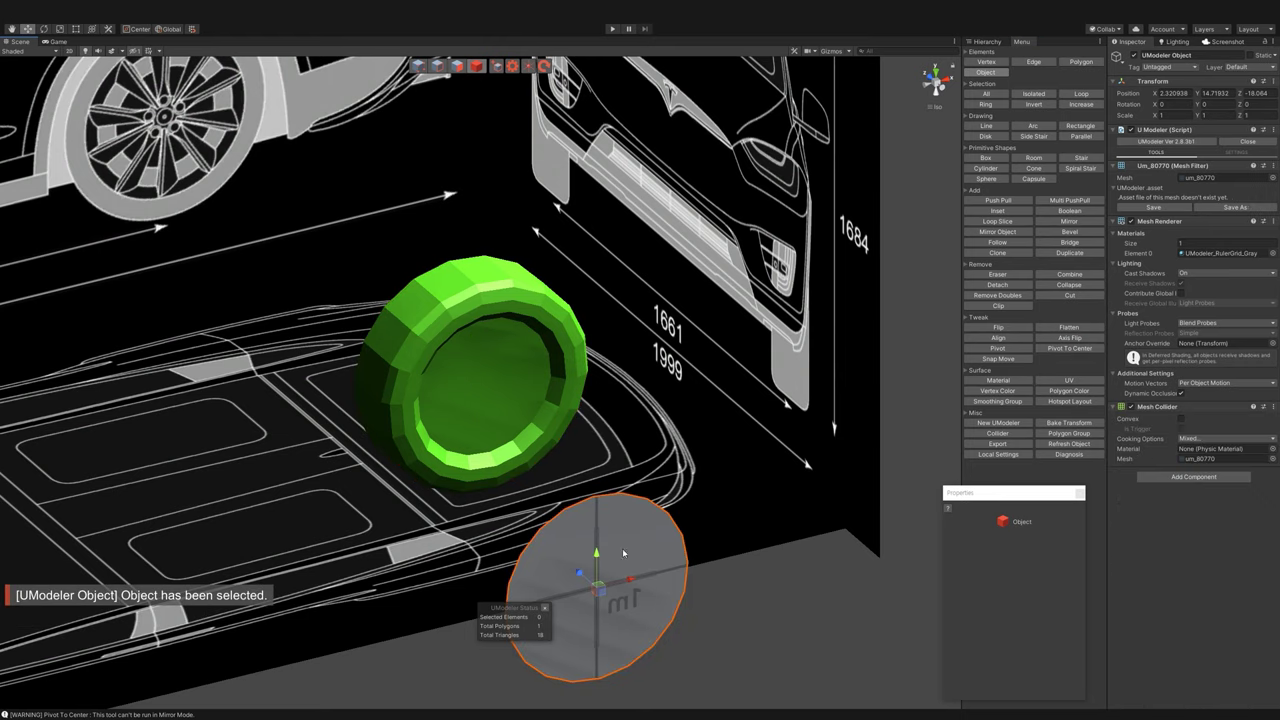
{"action": "left_click", "coordinate": [1071, 349]}
- Select and frame the grey disc from the Hierarchy, with the handle at its pivot
{"action": "mouse_move", "coordinate": [355, 135]}
{"action": "left_mouse_down", "text": "alt"}
{"action": "mouse_move", "coordinate": [922, 123]}
{"action": "mouse_move", "coordinate": [562, 498]}
{"action": "left_mouse_up", "text": "alt"}
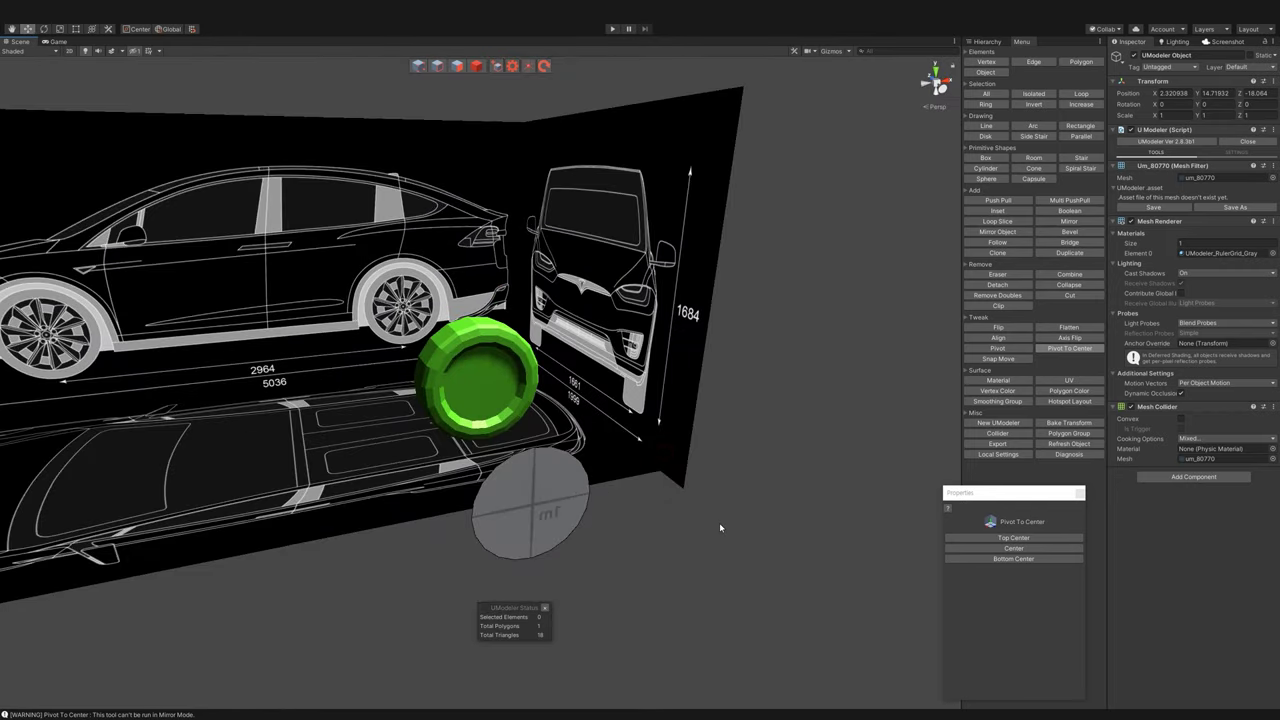
{"action": "left_click_drag", "start_coordinate": [719, 527], "coordinate": [691, 357], "text": "alt"}
{"action": "left_click", "coordinate": [977, 44]}
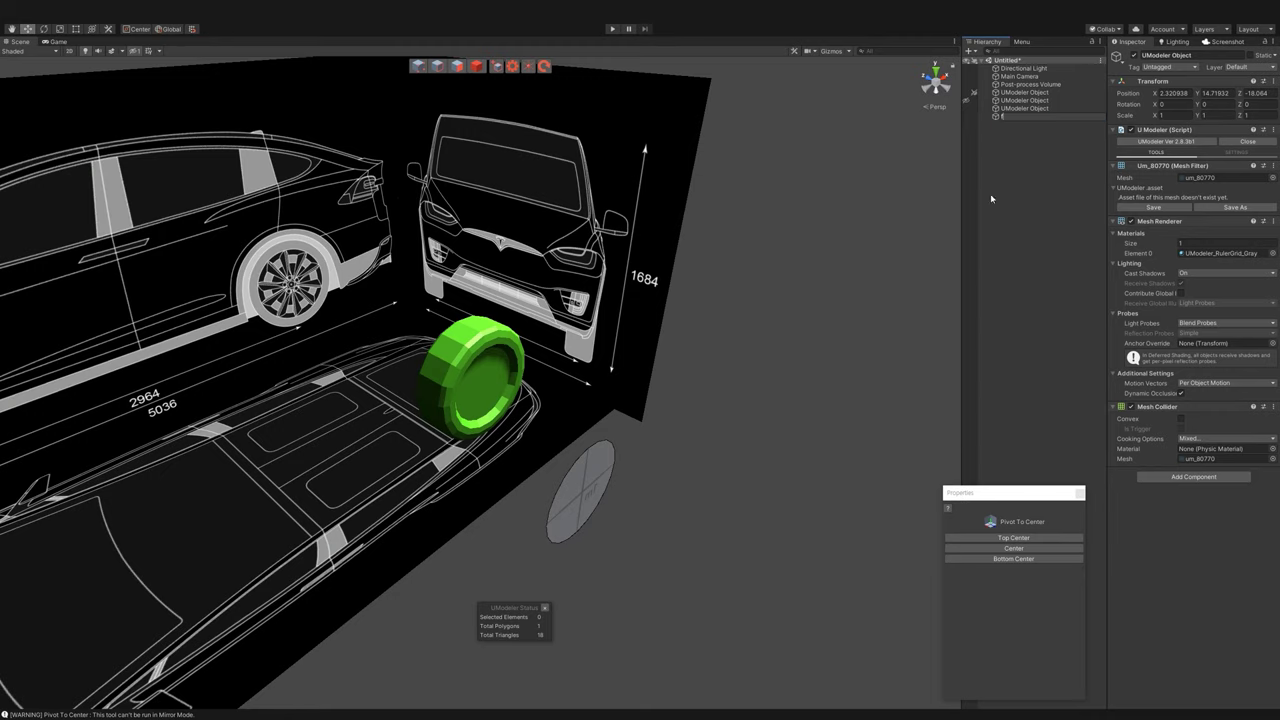
{"action": "double_click", "coordinate": [1025, 116]}
{"action": "left_click", "coordinate": [137, 29]}
{"action": "left_click_drag", "start_coordinate": [594, 300], "coordinate": [563, 248], "text": "alt"}
- Try recentring the disc's and wheel's pivots, then exit the Mirror tool
{"action": "key", "text": "3"}
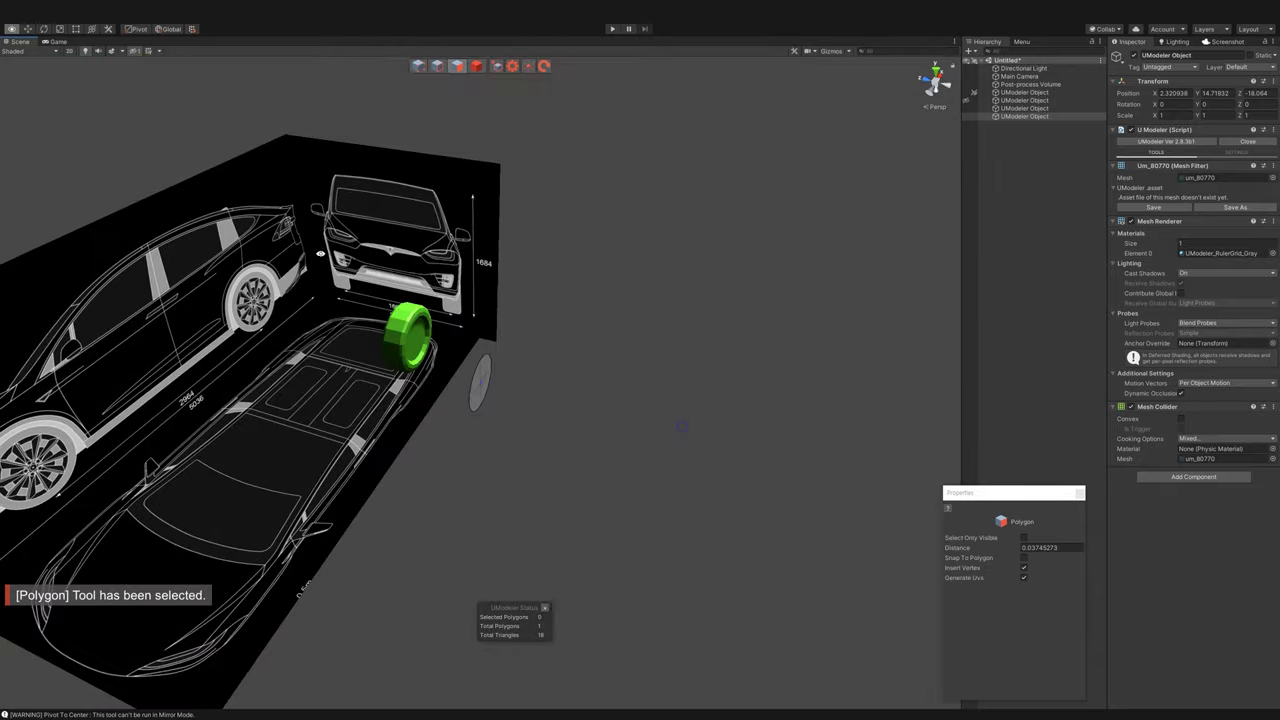
{"action": "left_click", "coordinate": [480, 371]}
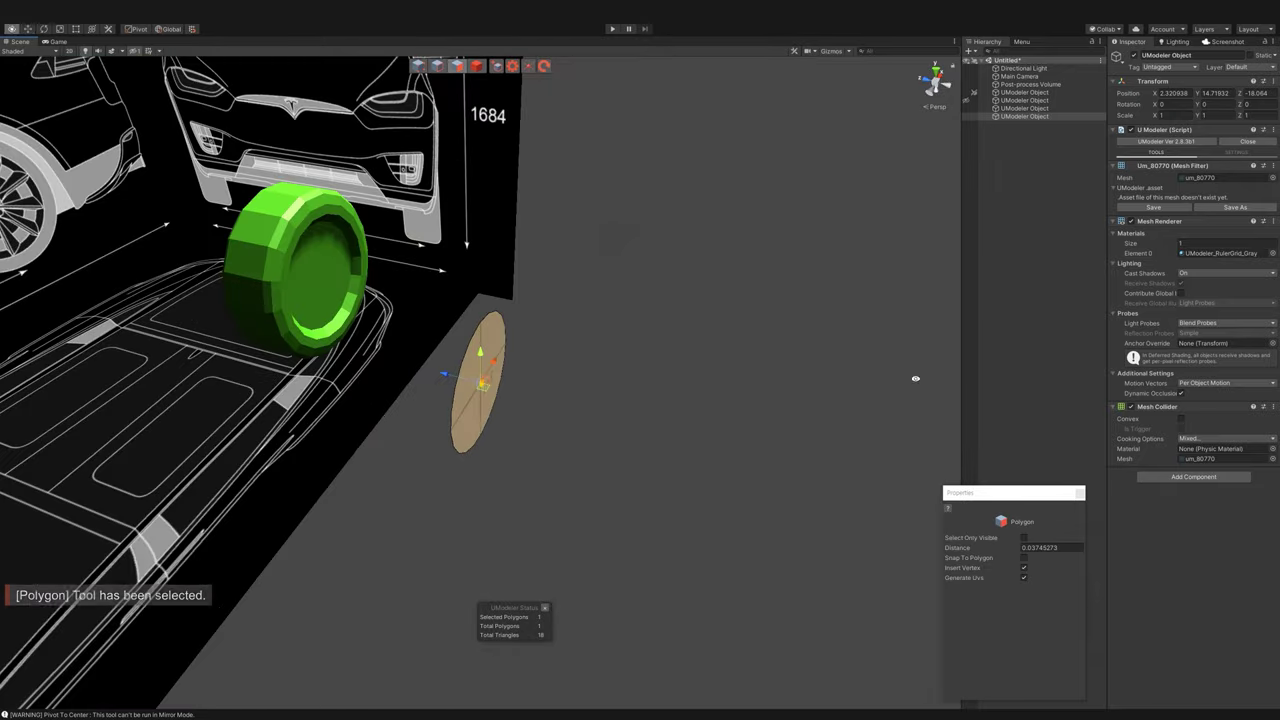
{"action": "left_click", "coordinate": [1021, 41]}
{"action": "key", "text": "1"}
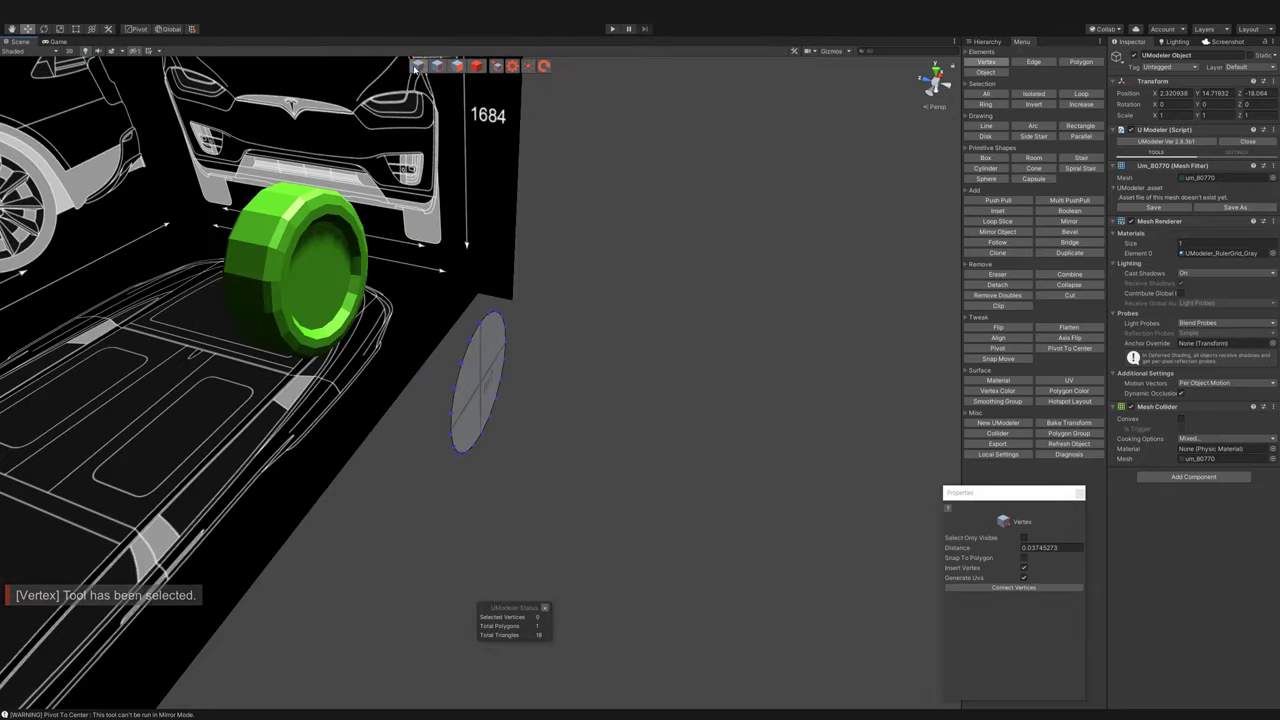
{"action": "left_click", "coordinate": [477, 65]}
{"action": "left_click", "coordinate": [1069, 348]}
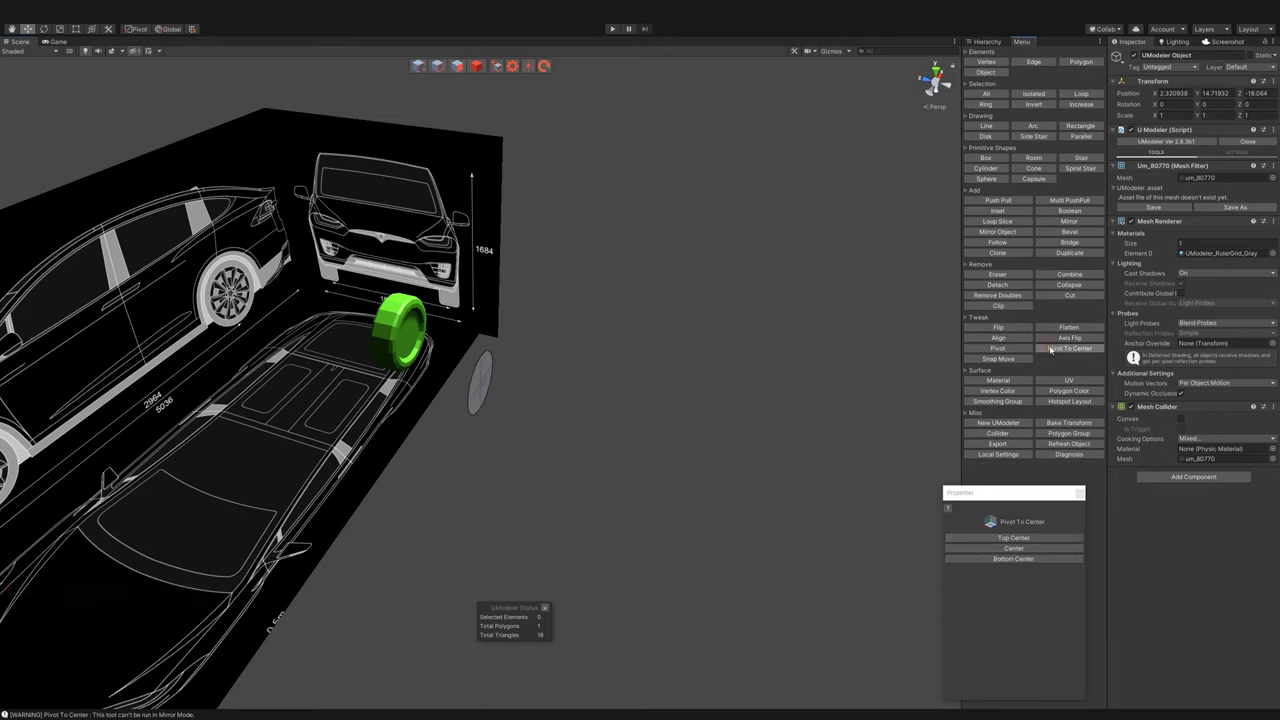
{"action": "scroll", "coordinate": [792, 529], "scroll_direction": "up", "scroll_amount": 3}
{"action": "left_click", "coordinate": [330, 300]}
{"action": "left_click", "coordinate": [1069, 348]}
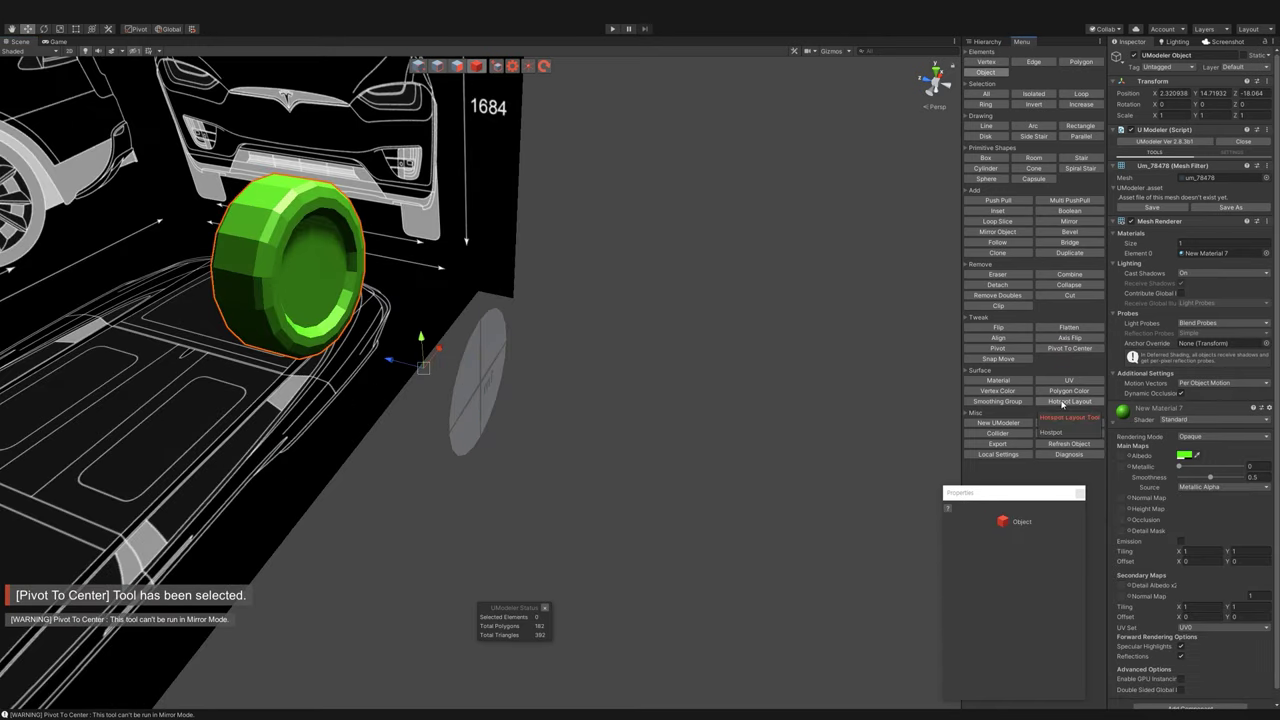
{"action": "left_click", "coordinate": [1069, 221]}
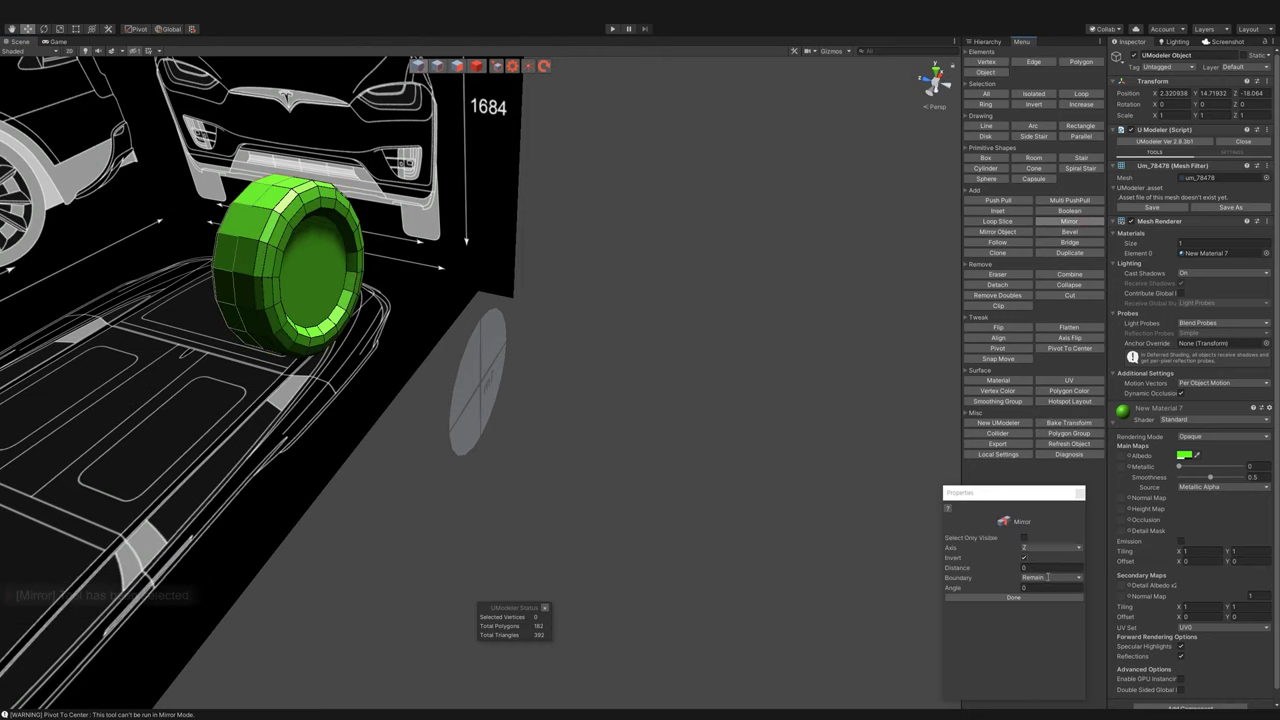
{"action": "key", "text": "Escape"}
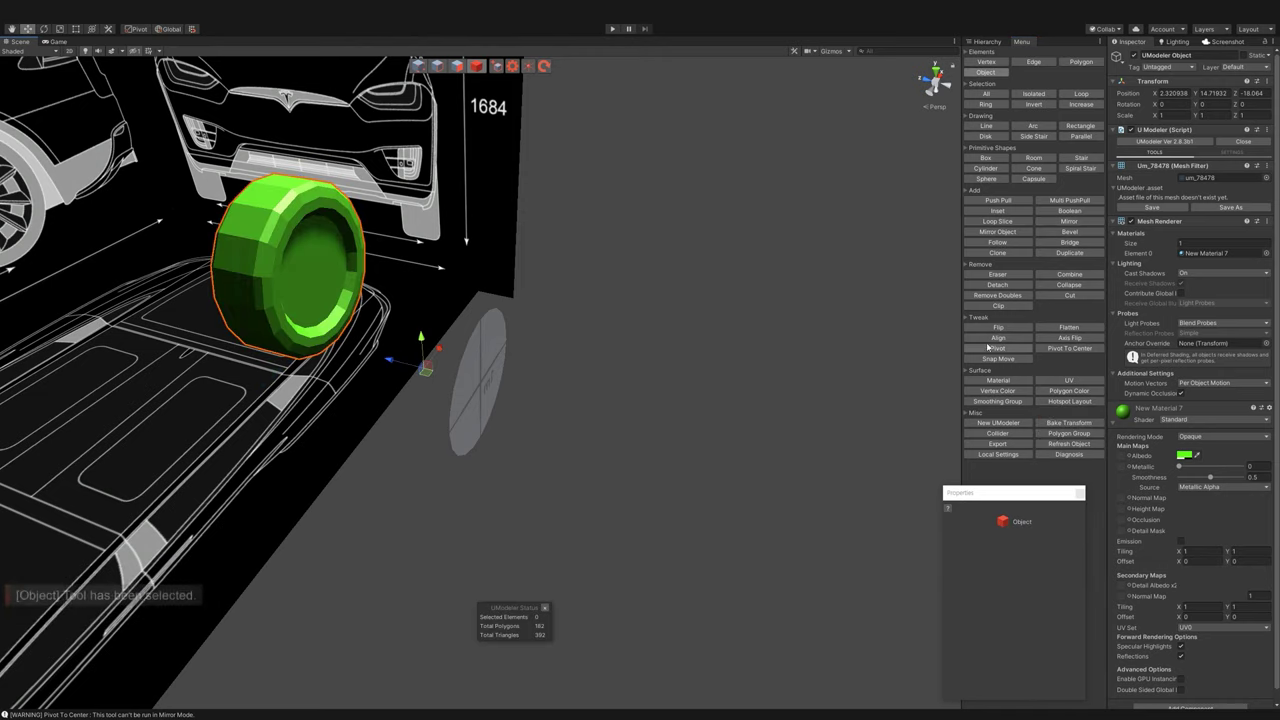
{"action": "left_click", "coordinate": [487, 355]}
- Paste the wheel's Transform onto the disc and push it flush against the wheel's outer face
{"action": "key", "text": "ctrl+z"}
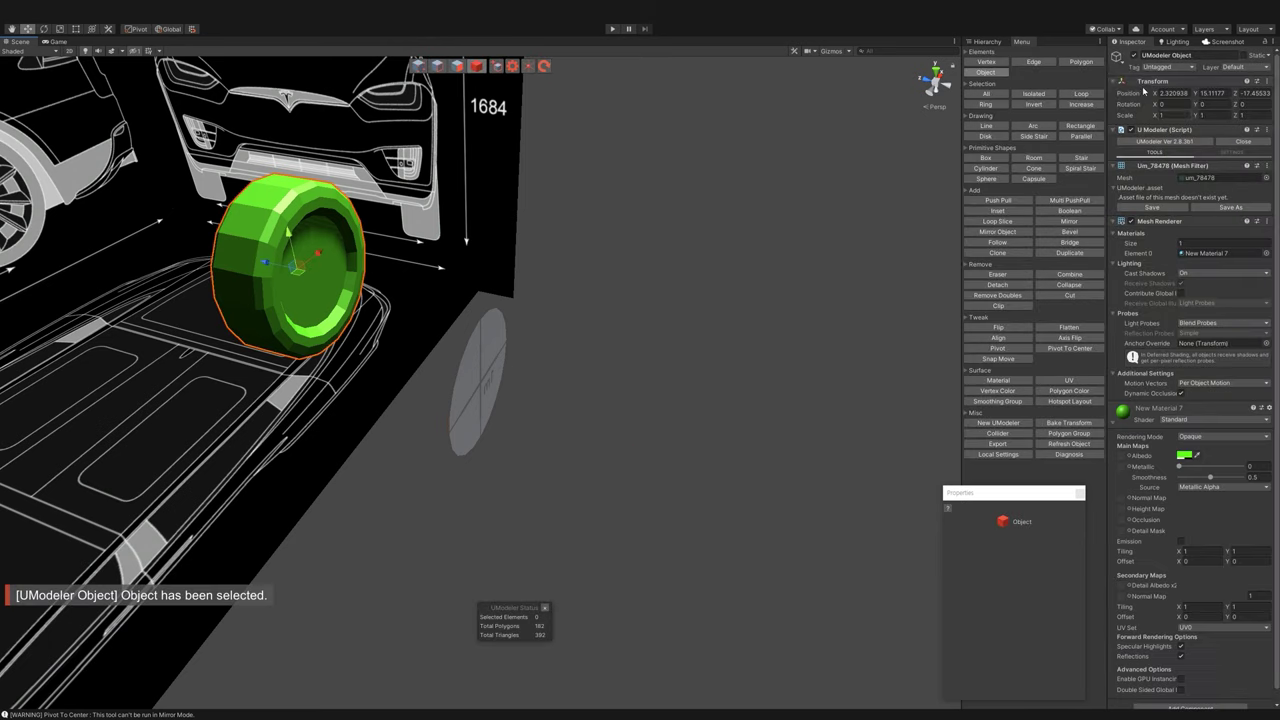
{"action": "left_click", "coordinate": [480, 380]}
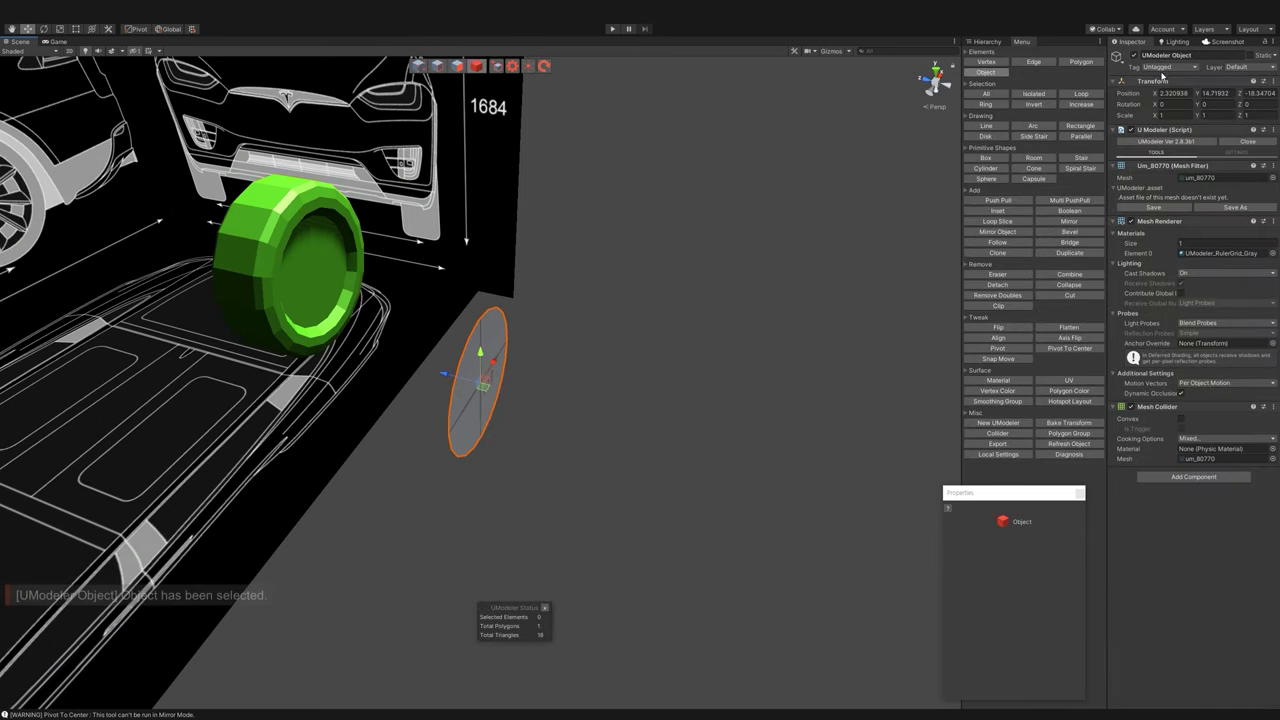
{"action": "left_click", "coordinate": [1265, 81]}
{"action": "left_click", "coordinate": [1215, 146]}
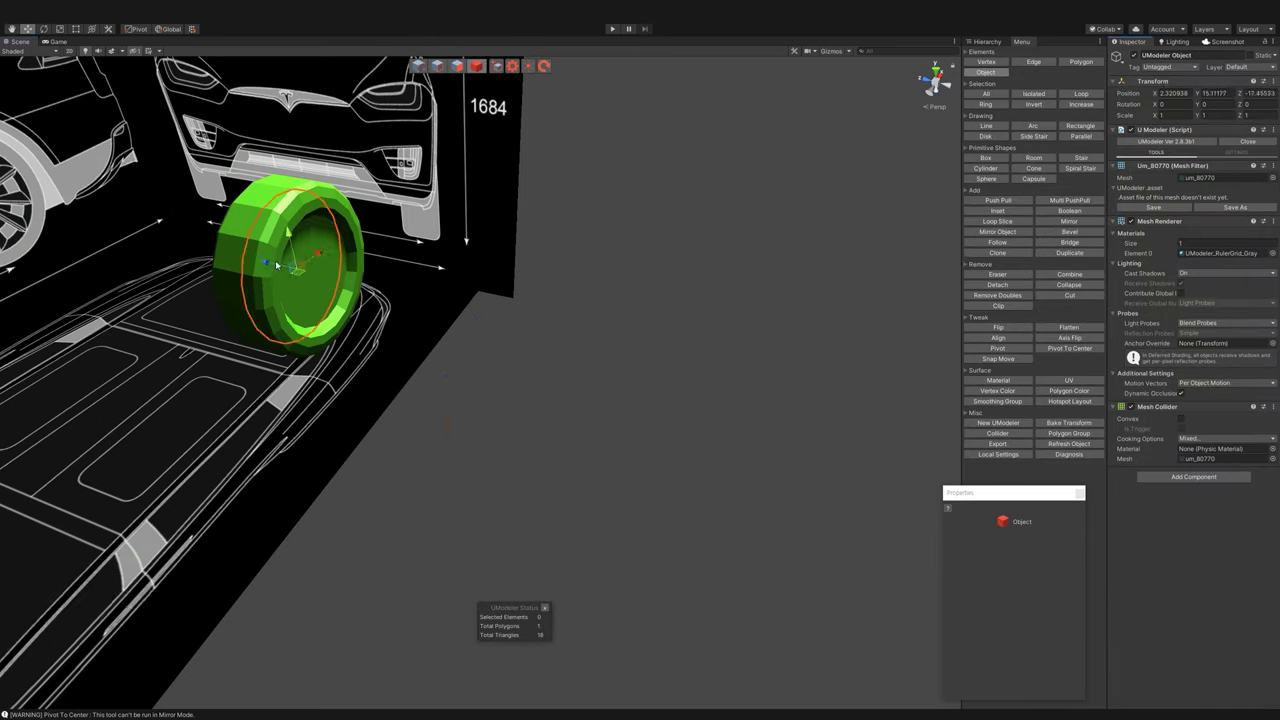
{"action": "left_click_drag", "start_coordinate": [272, 265], "coordinate": [290, 276]}
- Inset the disc face into a small centre circle ringed by segments
{"action": "key", "text": "f"}
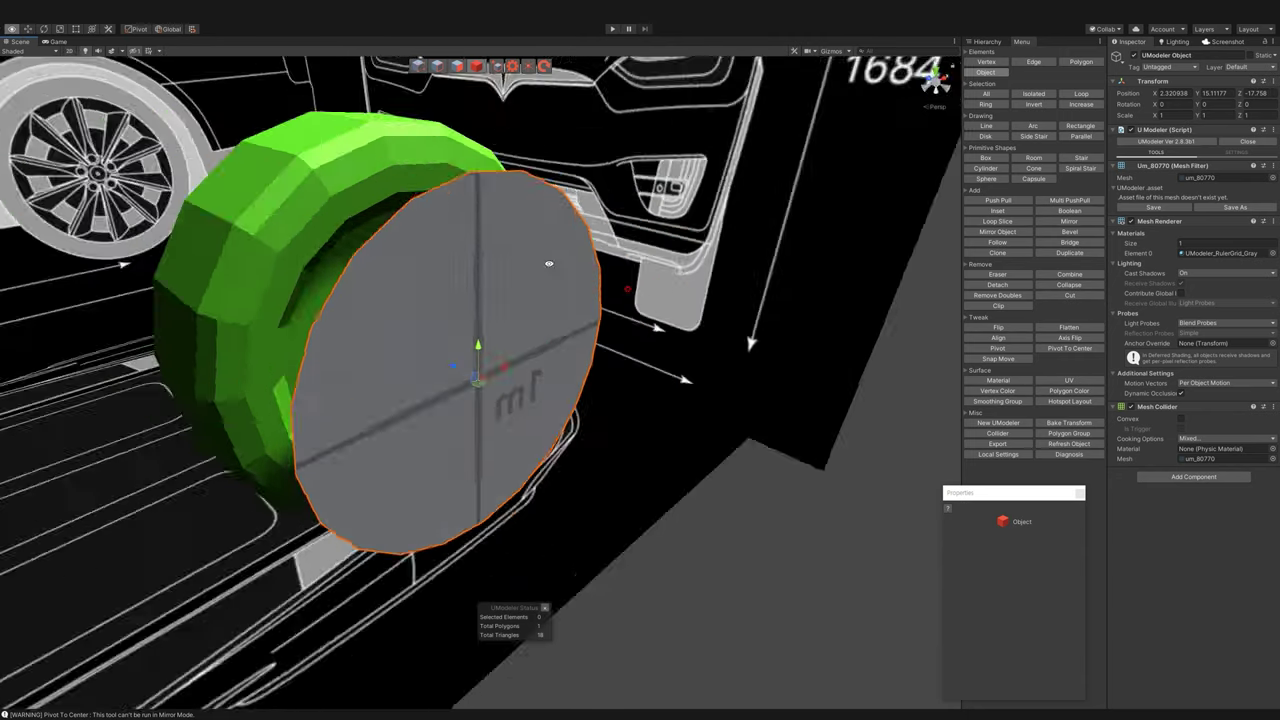
{"action": "left_click", "coordinate": [459, 66]}
{"action": "key", "text": "r"}
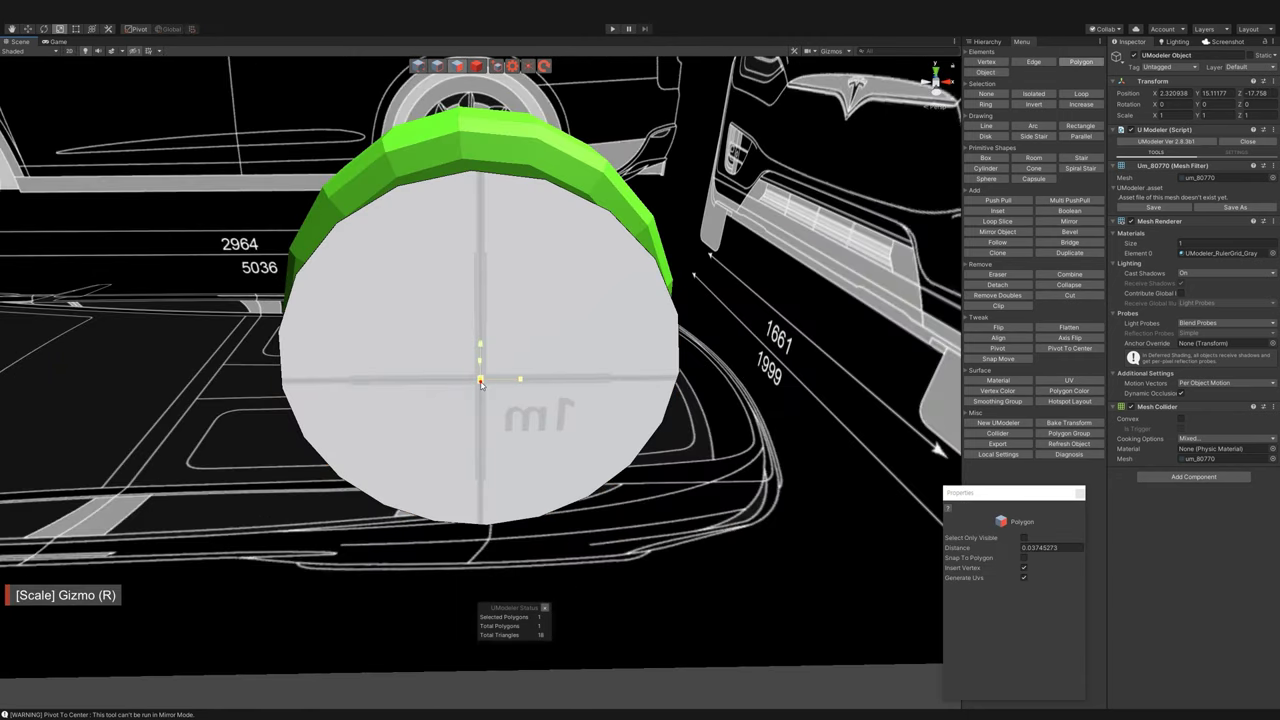
{"action": "left_click_drag", "start_coordinate": [481, 379], "coordinate": [485, 396], "text": "shift"}
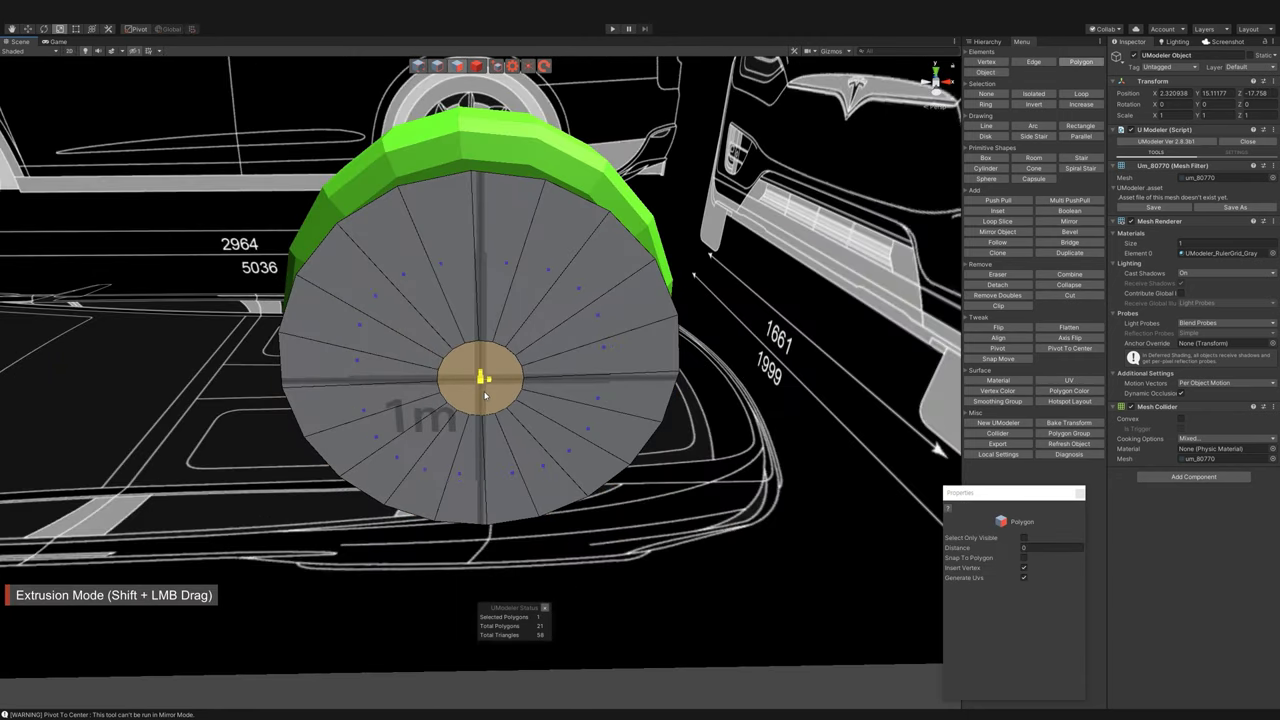
- Add a Loop Slice cut across the disc in Edge mode
{"action": "left_click", "coordinate": [437, 66]}
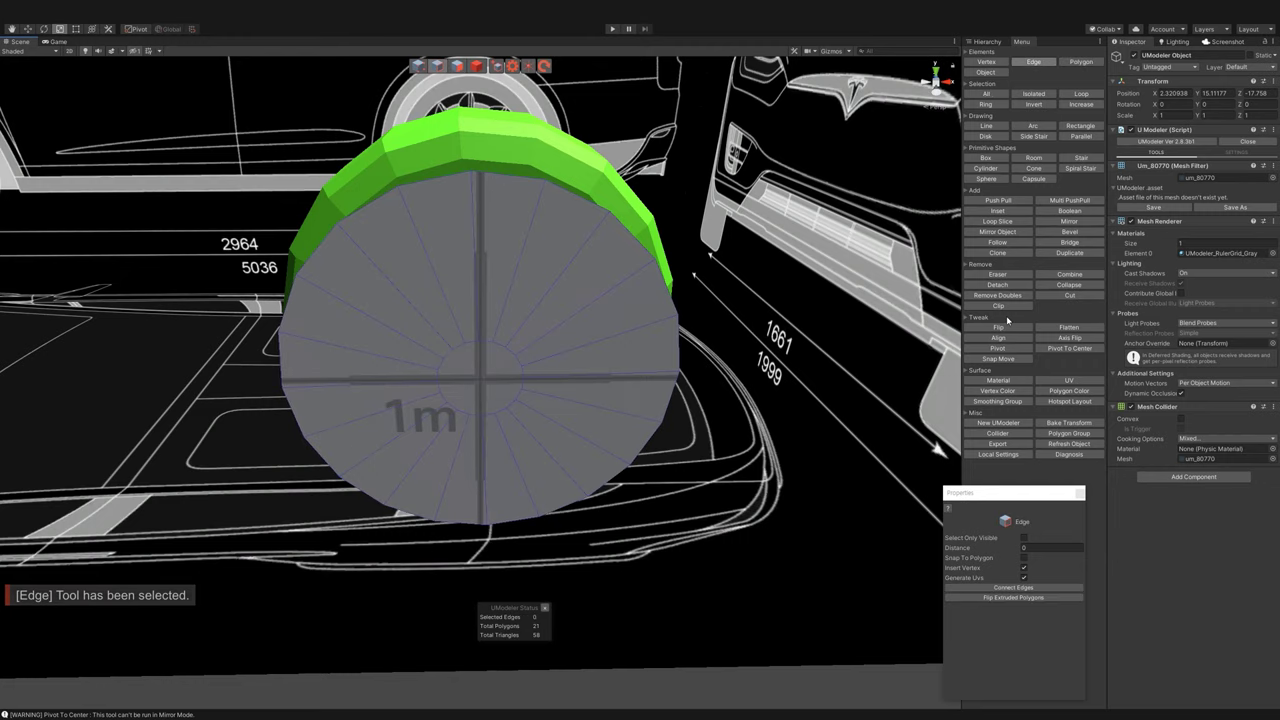
{"action": "left_click", "coordinate": [996, 221]}
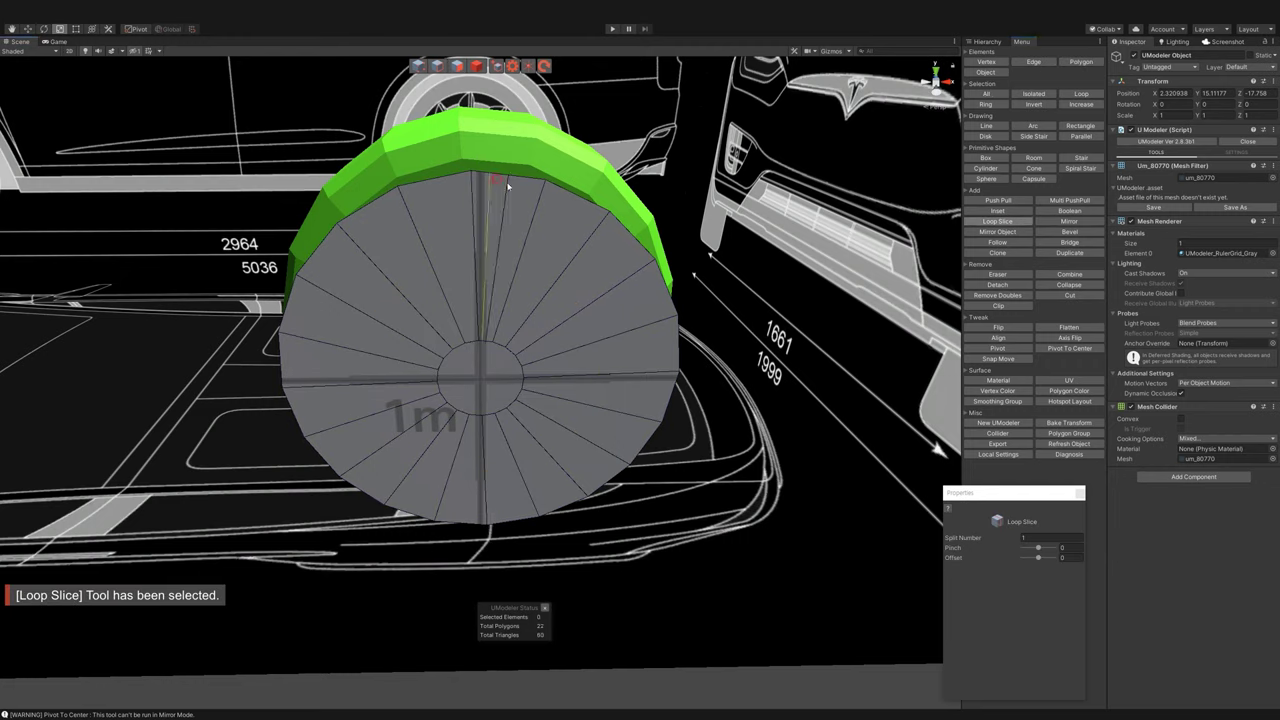
{"action": "left_click", "coordinate": [670, 390]}
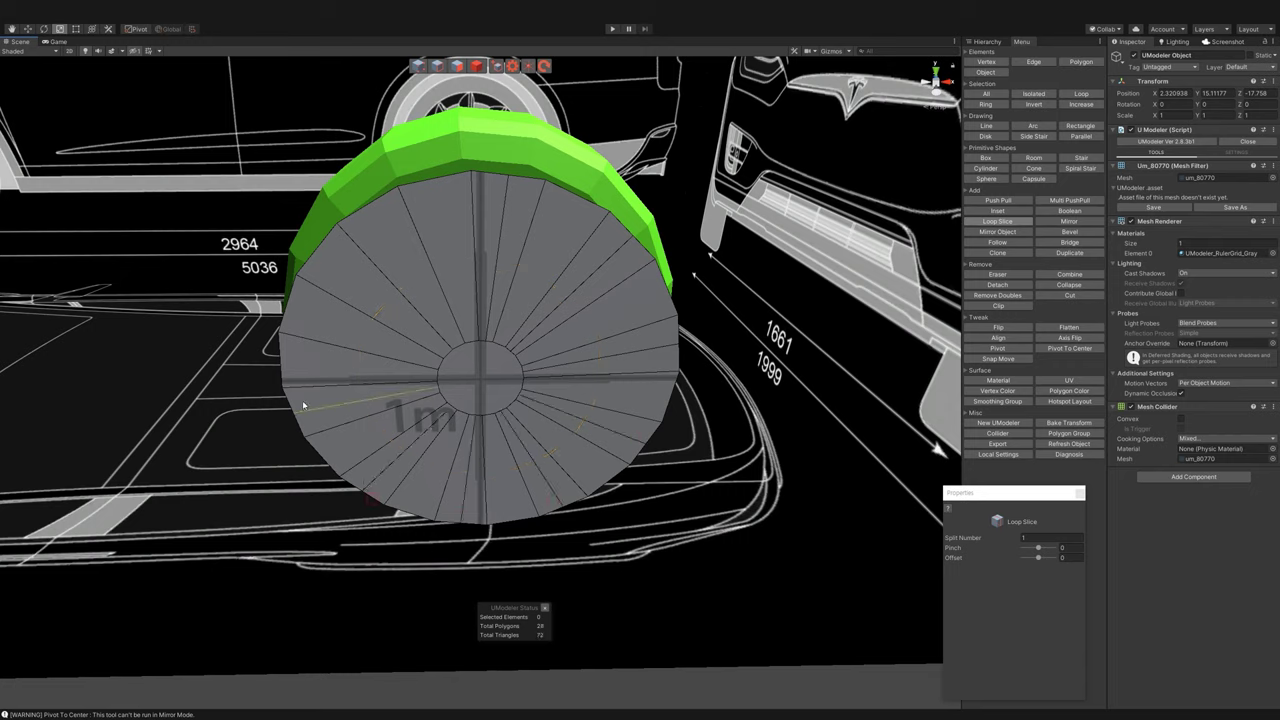
{"action": "left_click", "coordinate": [440, 66]}
- Inspect the wheel disc, trying selections of a wedge face and the hub vertex
{"action": "left_click", "coordinate": [460, 68]}
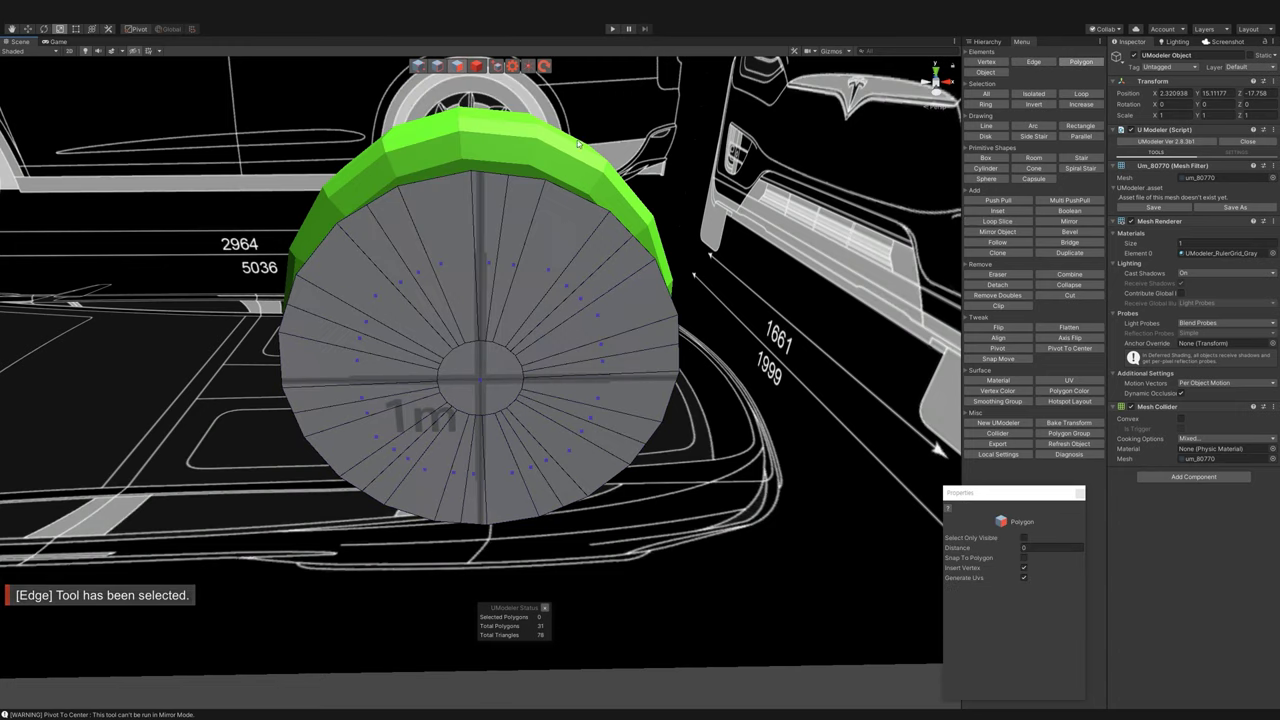
{"action": "left_click_drag", "start_coordinate": [523, 160], "coordinate": [524, 268], "text": "alt"}
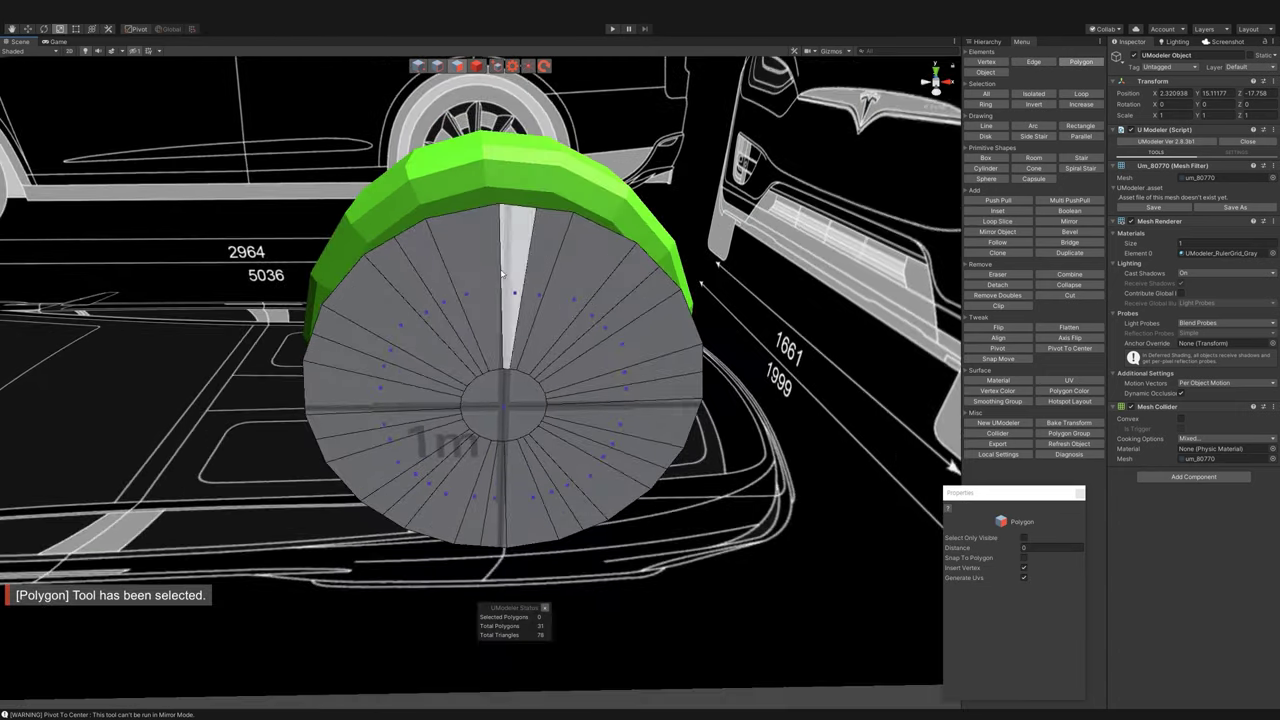
{"action": "left_click", "coordinate": [488, 272]}
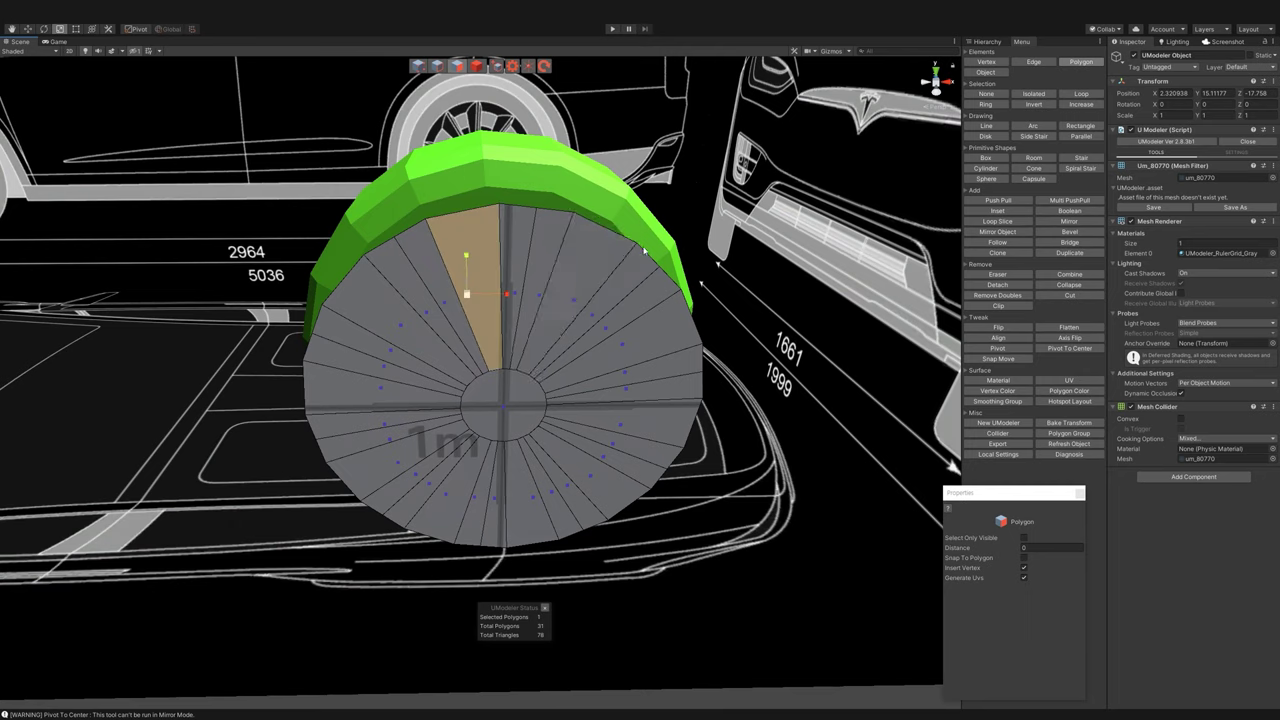
{"action": "left_click_drag", "start_coordinate": [587, 294], "coordinate": [656, 308], "text": "alt"}
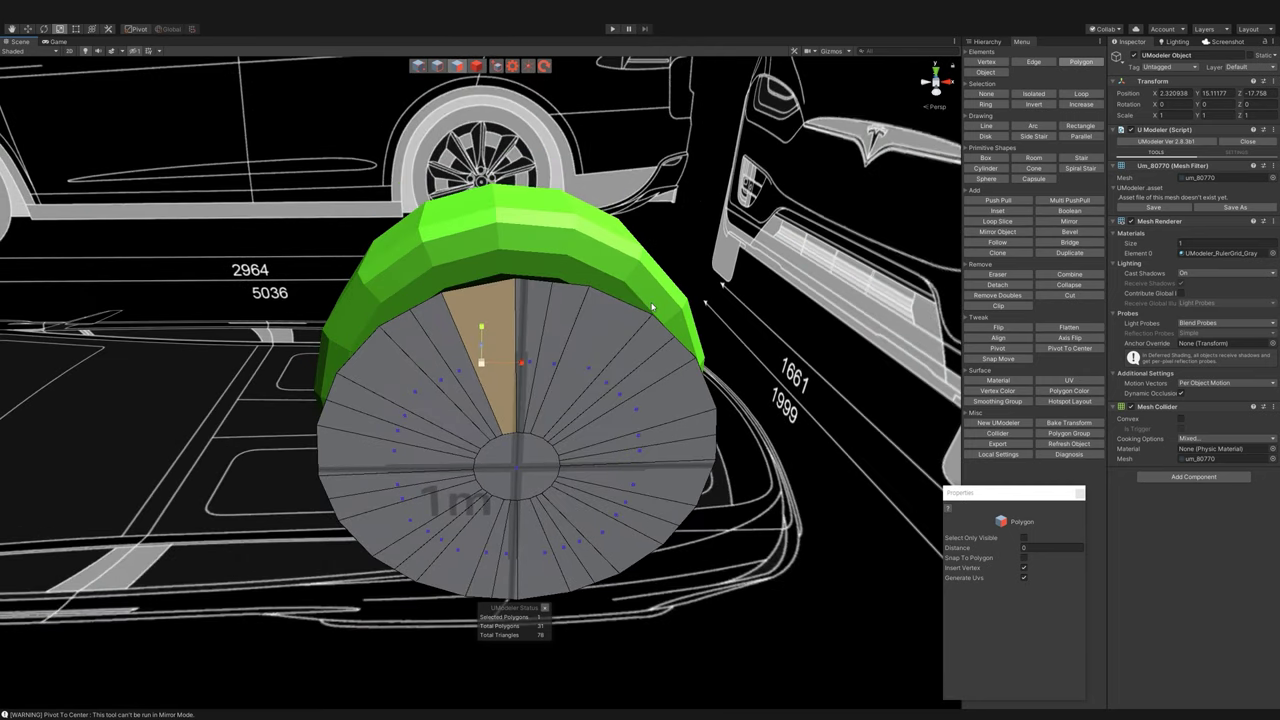
{"action": "key", "text": "1"}
{"action": "left_click", "coordinate": [516, 437]}
{"action": "left_click_drag", "start_coordinate": [516, 437], "coordinate": [559, 480], "text": "alt"}
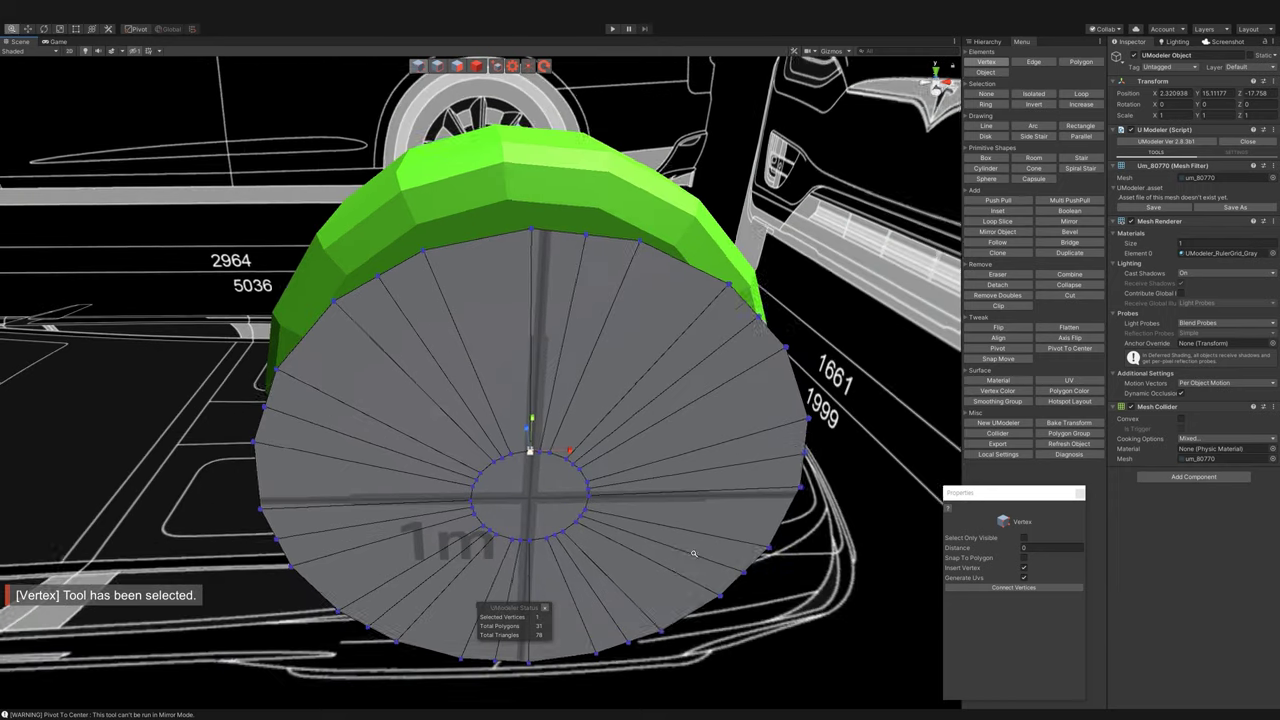
{"action": "right_click_drag", "start_coordinate": [567, 463], "coordinate": [570, 303], "text": "alt"}
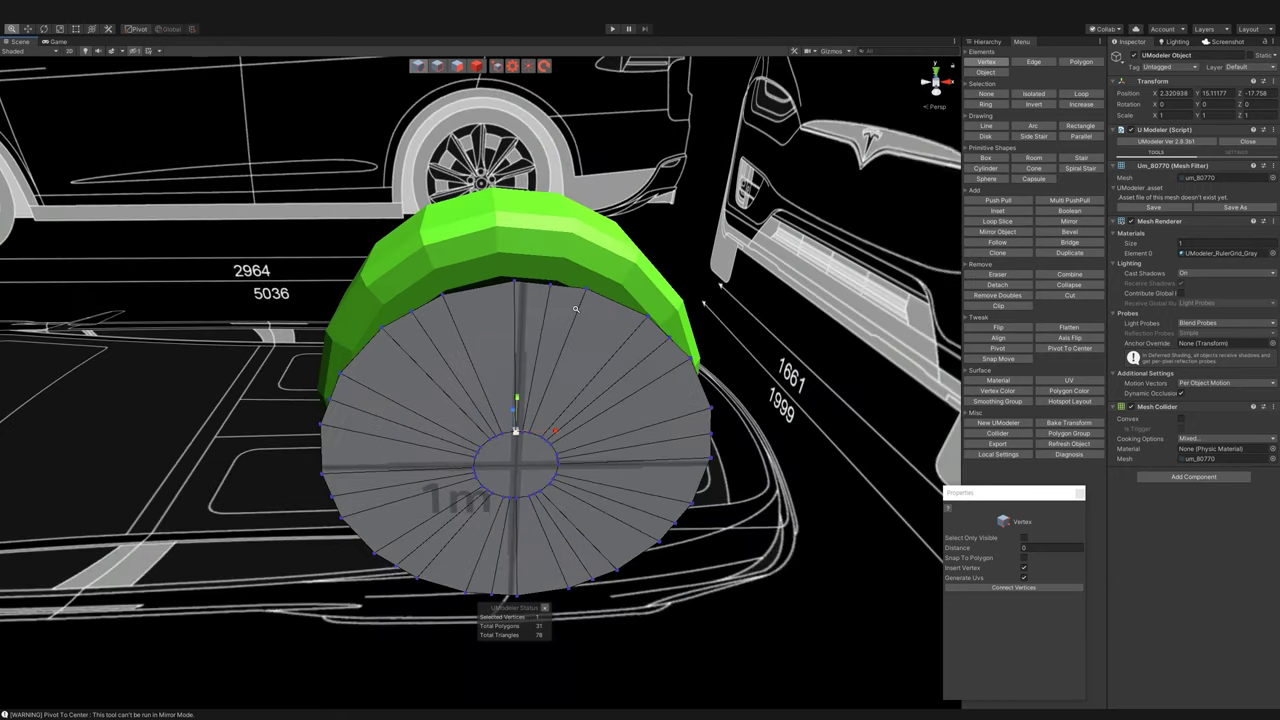
- Select ten alternate wedge faces and delete them, leaving spokes around the hub
{"action": "left_click", "coordinate": [459, 68]}
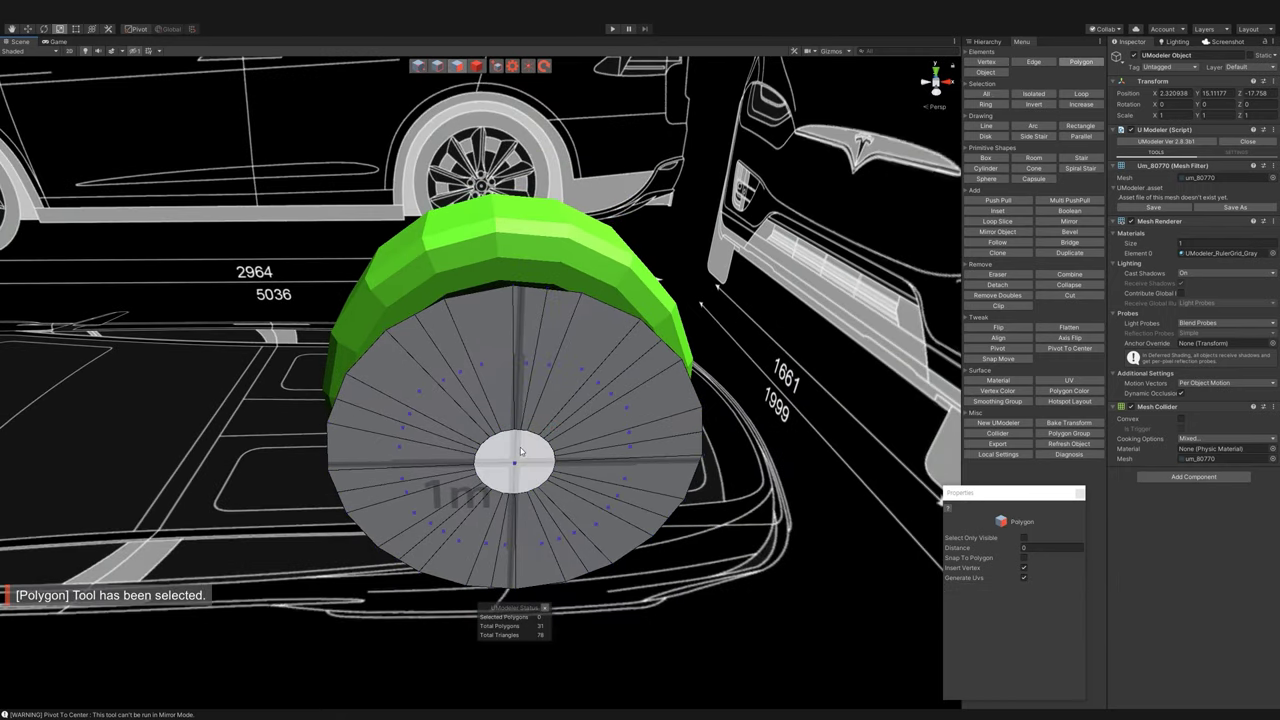
{"action": "left_click", "coordinate": [482, 345]}
{"action": "left_click", "coordinate": [595, 340], "text": "ctrl"}
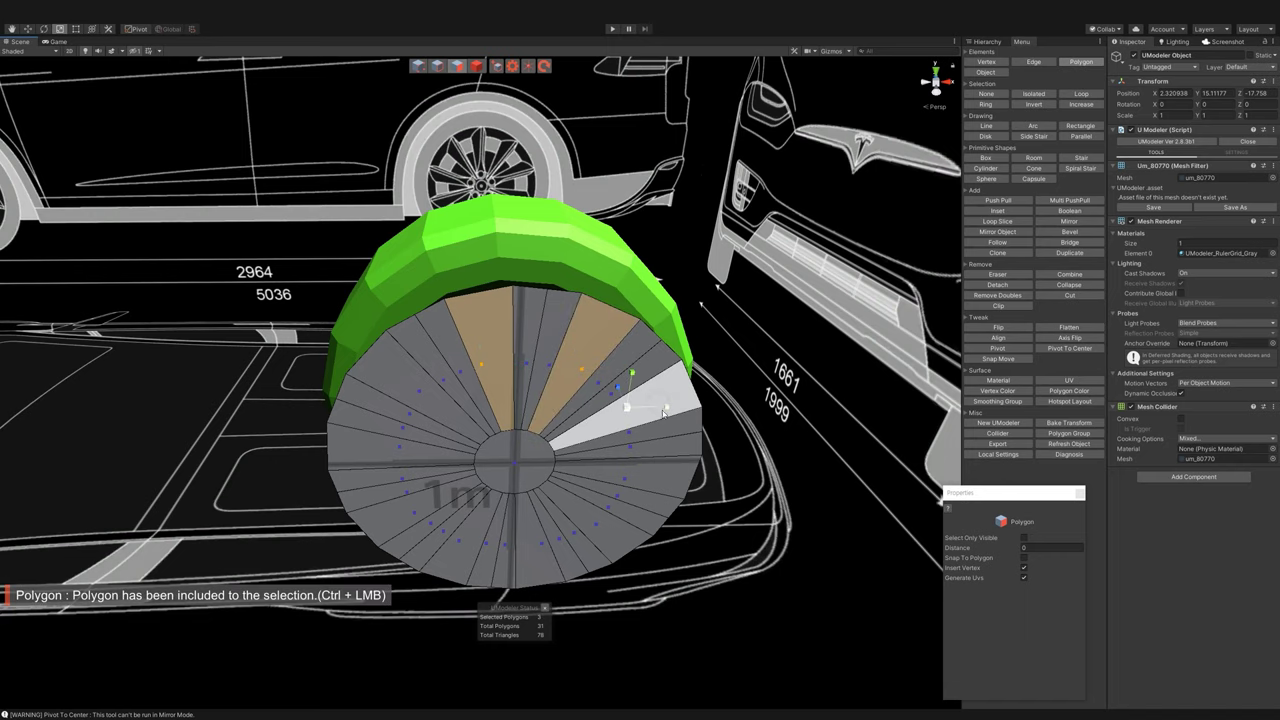
{"action": "left_click", "coordinate": [655, 408], "text": "ctrl"}
{"action": "left_click", "coordinate": [660, 475], "text": "ctrl"}
{"action": "left_click", "coordinate": [615, 515], "text": "ctrl"}
{"action": "left_click", "coordinate": [580, 545], "text": "ctrl"}
{"action": "left_click", "coordinate": [475, 545], "text": "ctrl"}
{"action": "left_click", "coordinate": [410, 505], "text": "ctrl"}
{"action": "left_click", "coordinate": [390, 445], "text": "ctrl"}
{"action": "left_click", "coordinate": [420, 375], "text": "ctrl"}
{"action": "key", "text": "Delete"}
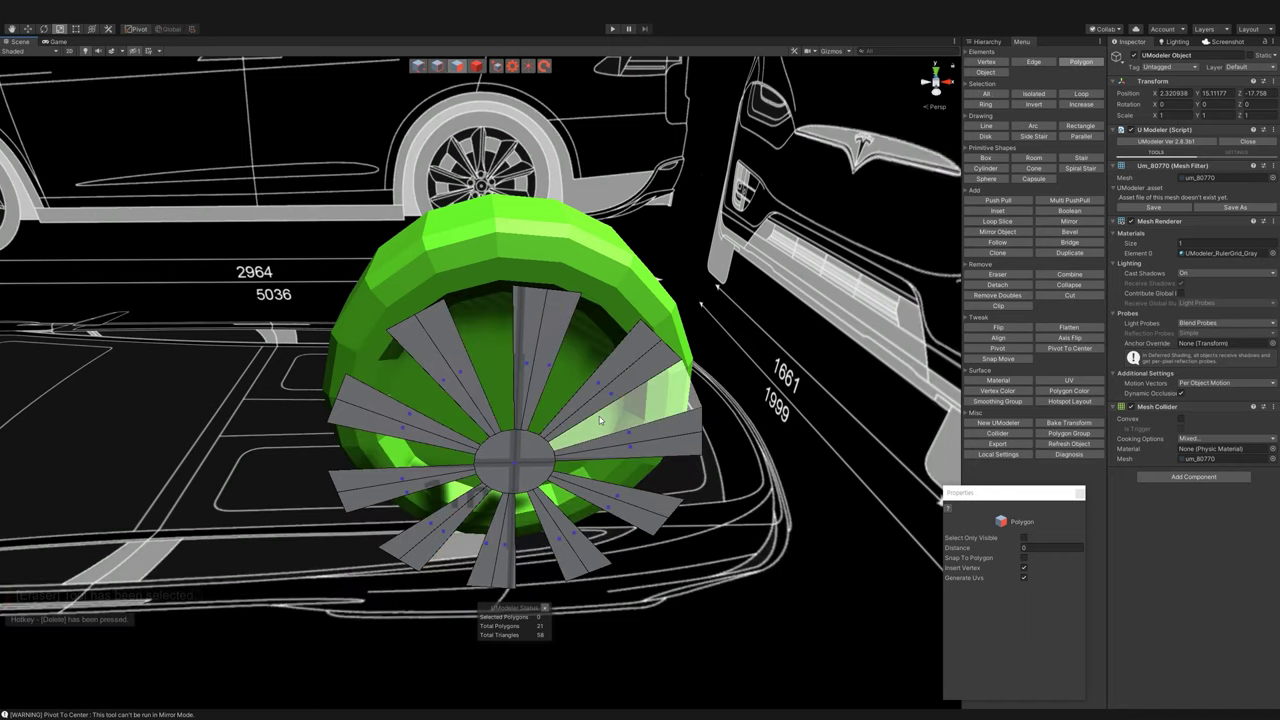
{"action": "left_click", "coordinate": [510, 458]}
{"action": "left_click_drag", "start_coordinate": [576, 383], "coordinate": [594, 360], "text": "alt"}
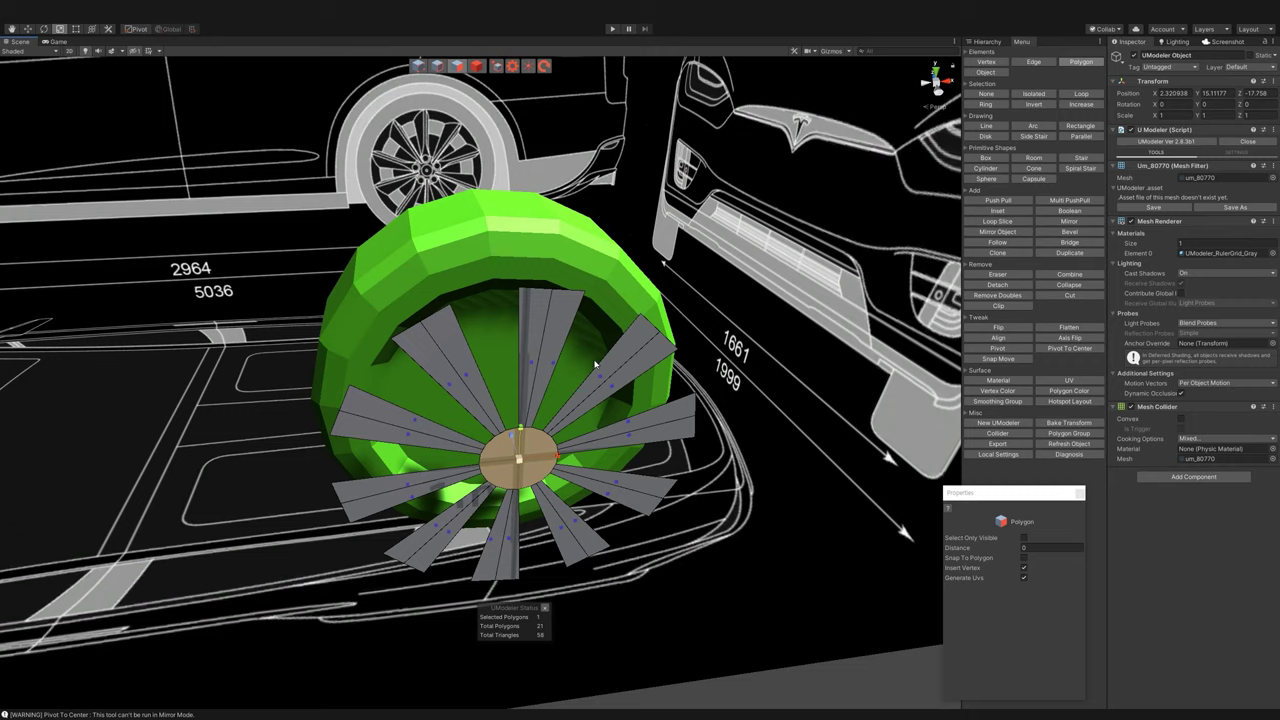
- Extrude the hub face outward and extrude the selected spoke edges into 3D blades
{"action": "left_click_drag", "start_coordinate": [515, 456], "coordinate": [519, 478], "text": "shift"}
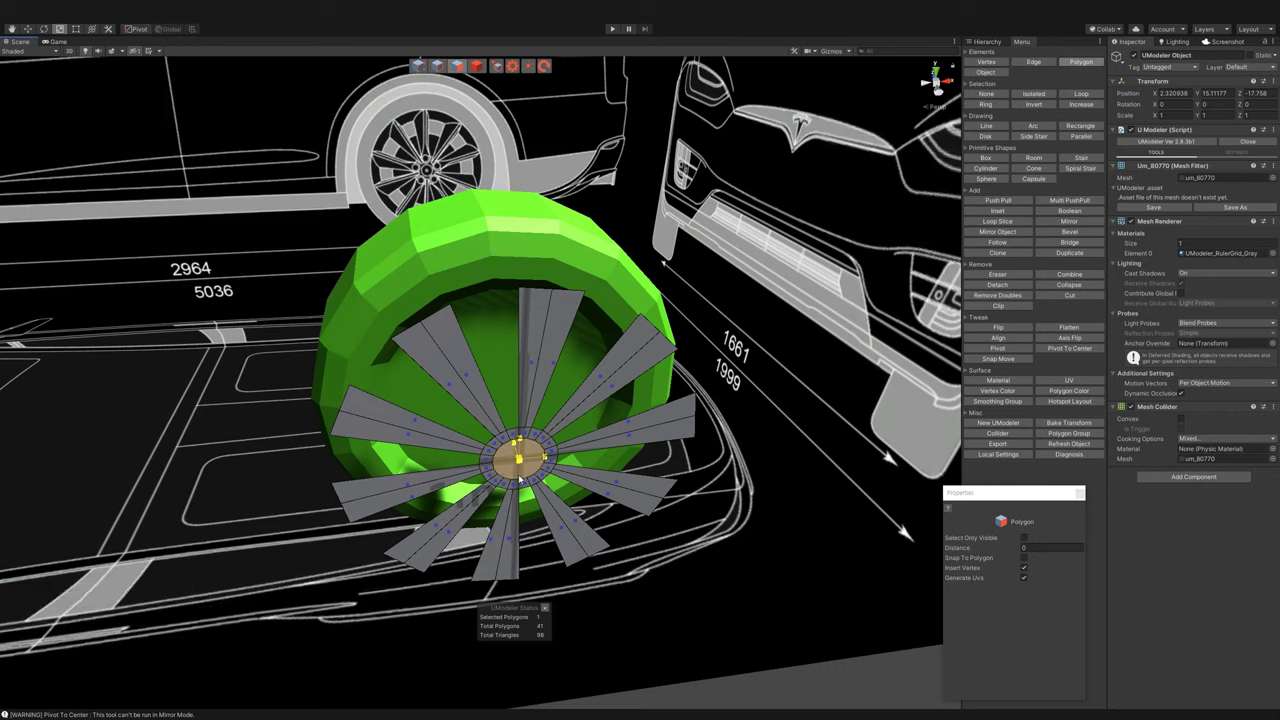
{"action": "left_click", "coordinate": [437, 65]}
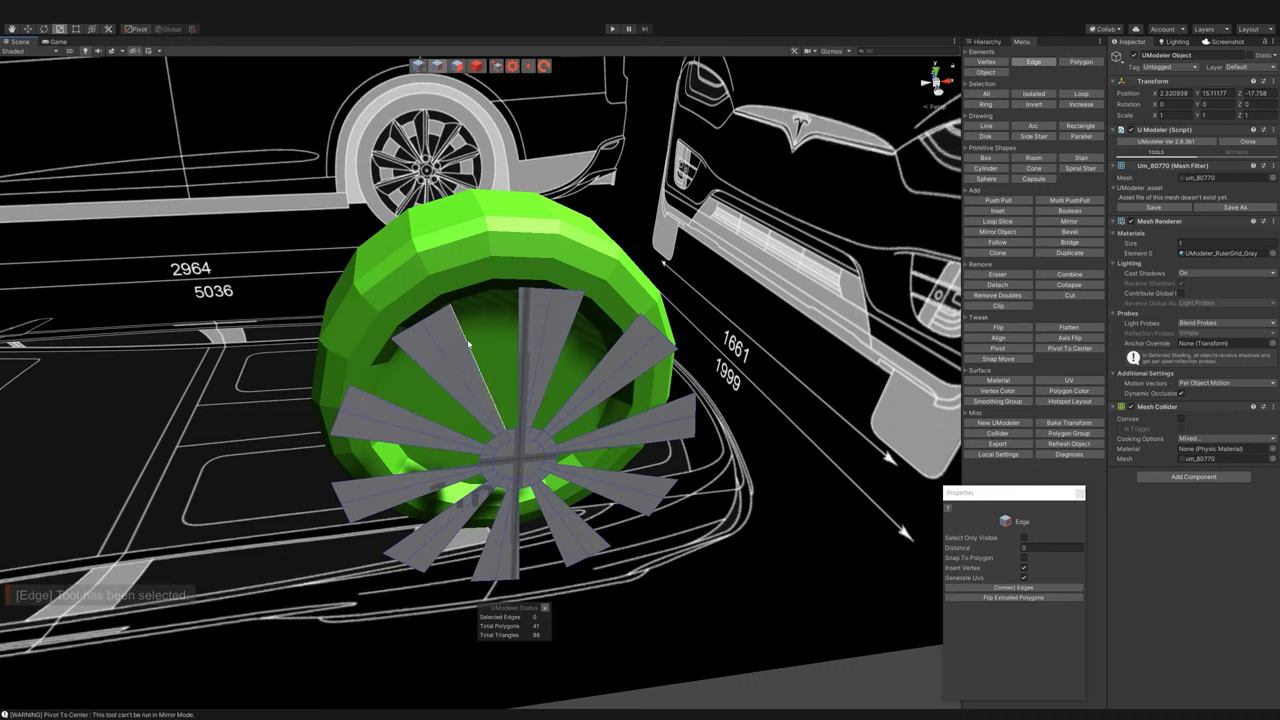
{"action": "left_click", "coordinate": [478, 368]}
{"action": "left_click", "coordinate": [539, 358], "text": "shift"}
{"action": "left_click", "coordinate": [610, 380], "text": "shift"}
{"action": "left_click", "coordinate": [664, 438], "text": "shift"}
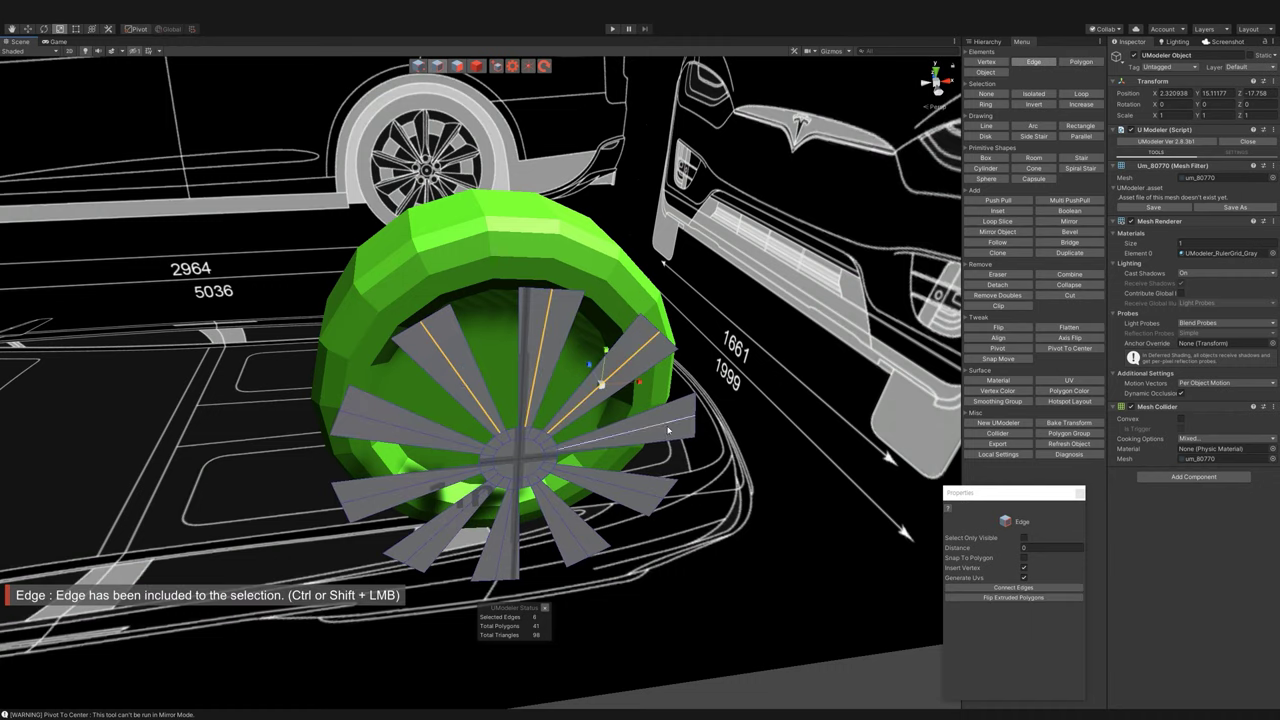
{"action": "left_click", "coordinate": [463, 403]}
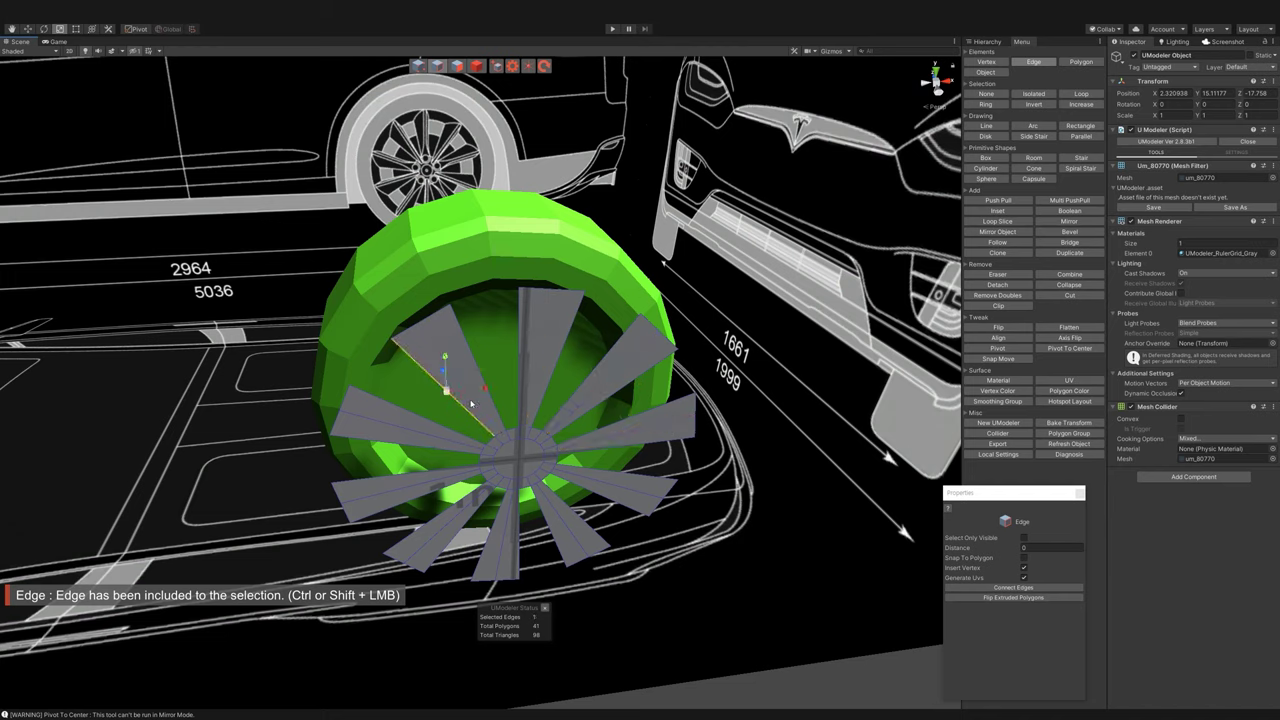
{"action": "left_click", "coordinate": [519, 330], "text": "shift"}
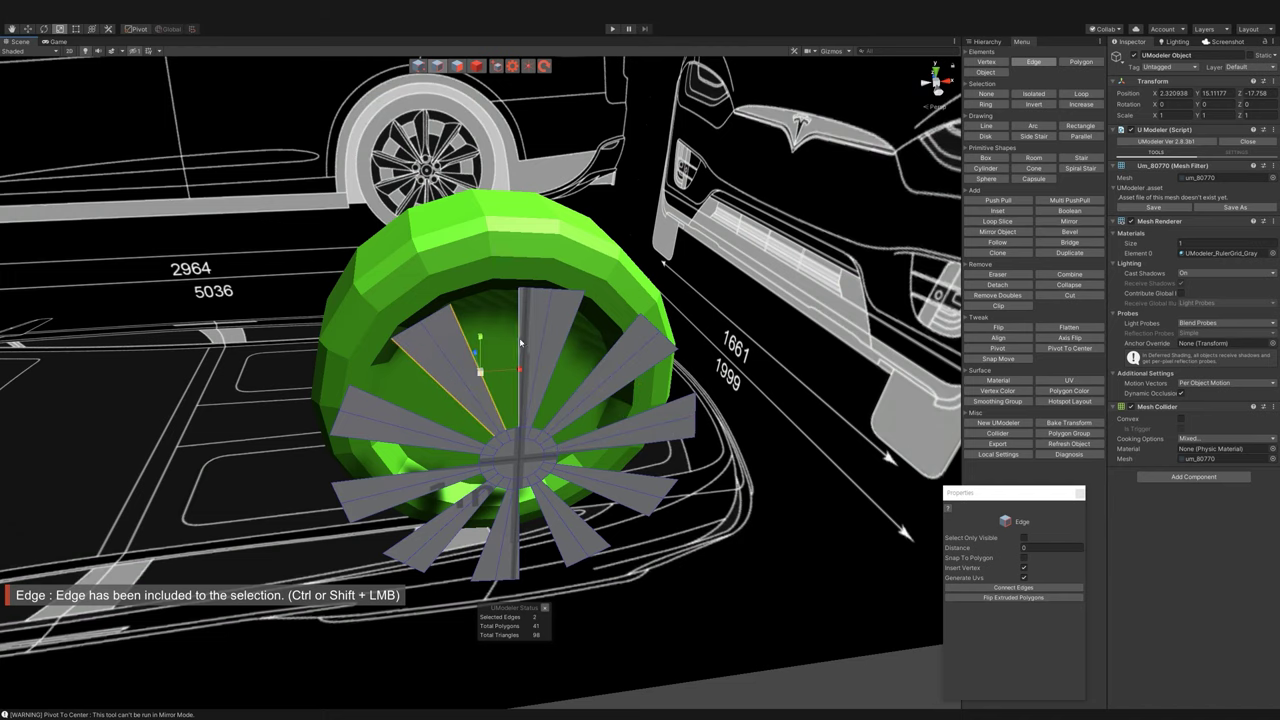
{"action": "left_click", "coordinate": [594, 340], "text": "shift"}
{"action": "left_click", "coordinate": [630, 370], "text": "shift"}
{"action": "left_click", "coordinate": [672, 410], "text": "shift"}
{"action": "left_click", "coordinate": [677, 417], "text": "shift"}
{"action": "left_click", "coordinate": [662, 440], "text": "shift"}
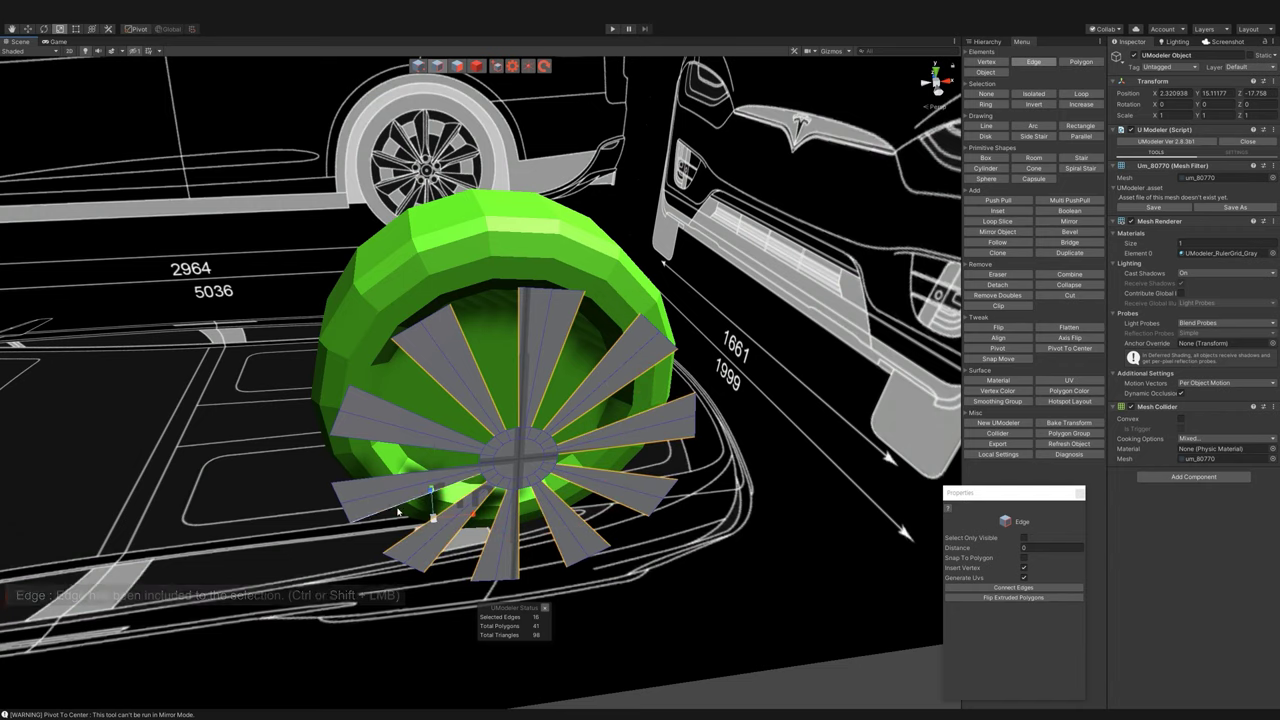
{"action": "mouse_move", "coordinate": [528, 338]}
{"action": "left_mouse_down", "text": "alt"}
{"action": "mouse_move", "coordinate": [432, 432]}
{"action": "mouse_move", "coordinate": [412, 395]}
{"action": "mouse_move", "coordinate": [470, 390]}
{"action": "left_mouse_up", "text": "alt"}
- Select further spoke edges and scale them around the selection centre
{"action": "key", "text": "w"}
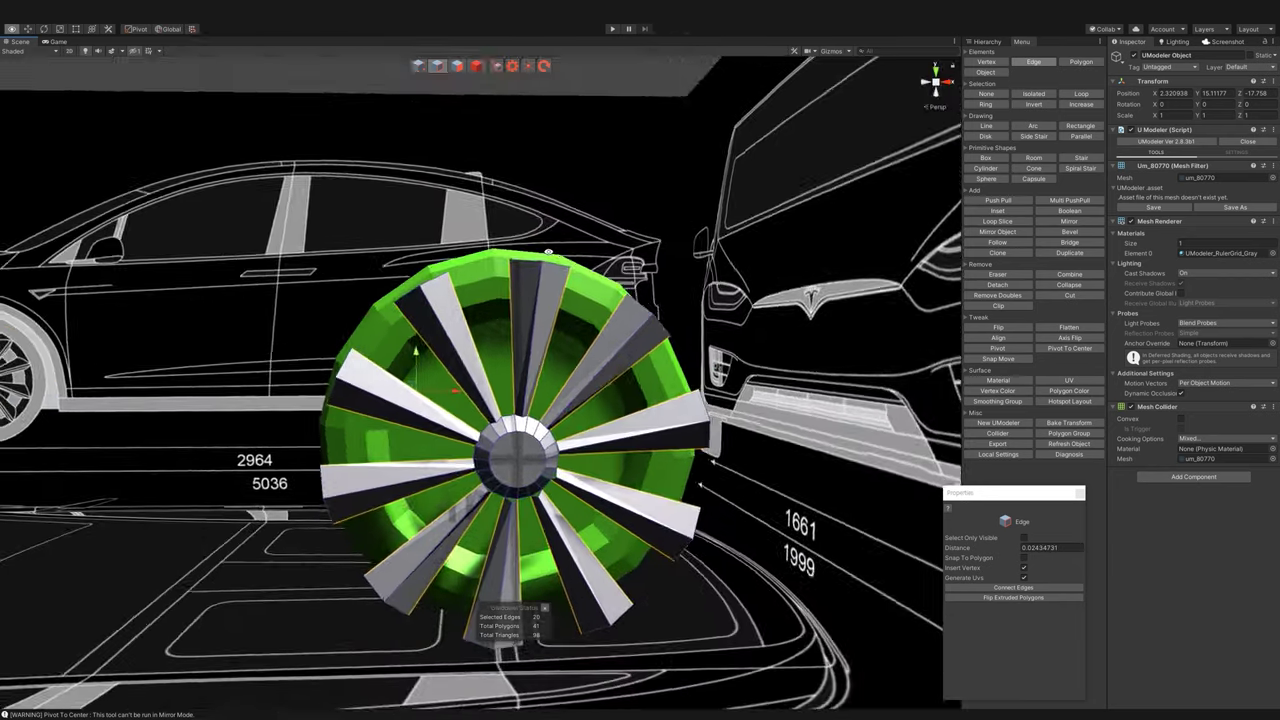
{"action": "left_click_drag", "start_coordinate": [548, 252], "coordinate": [608, 337], "text": "alt"}
{"action": "left_click", "coordinate": [552, 337]}
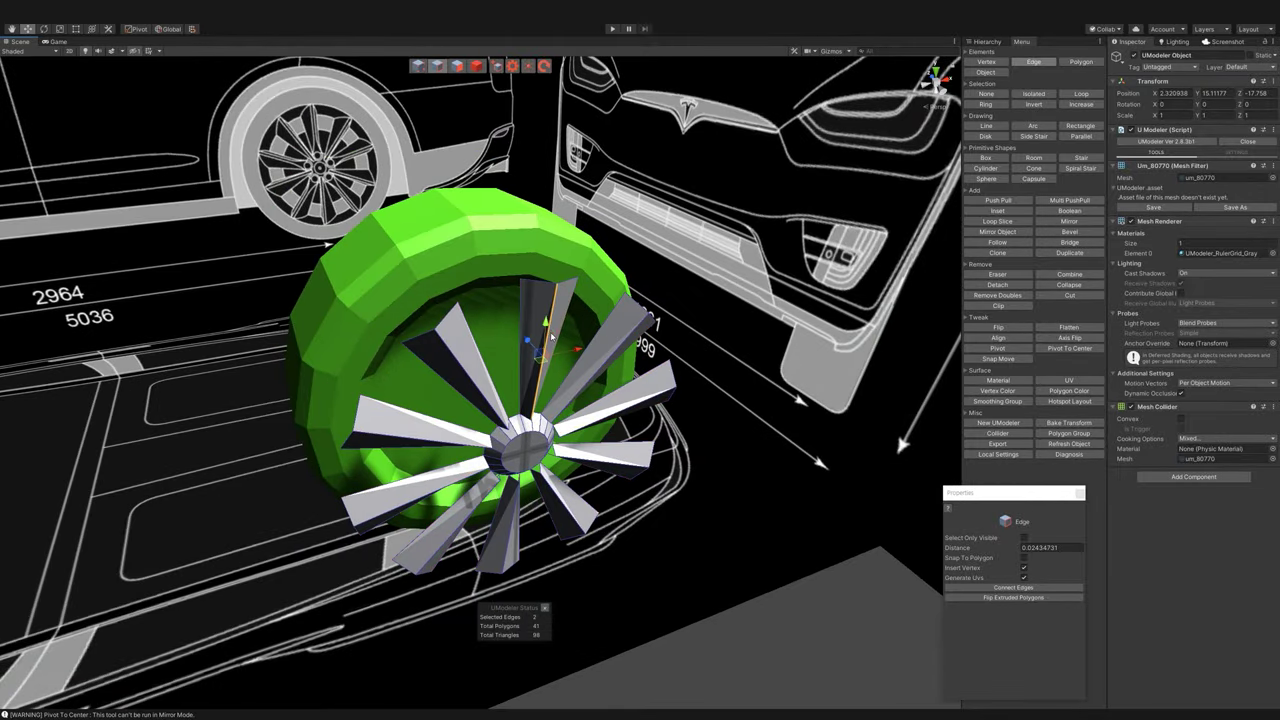
{"action": "left_click_drag", "start_coordinate": [671, 427], "coordinate": [652, 433], "text": "alt"}
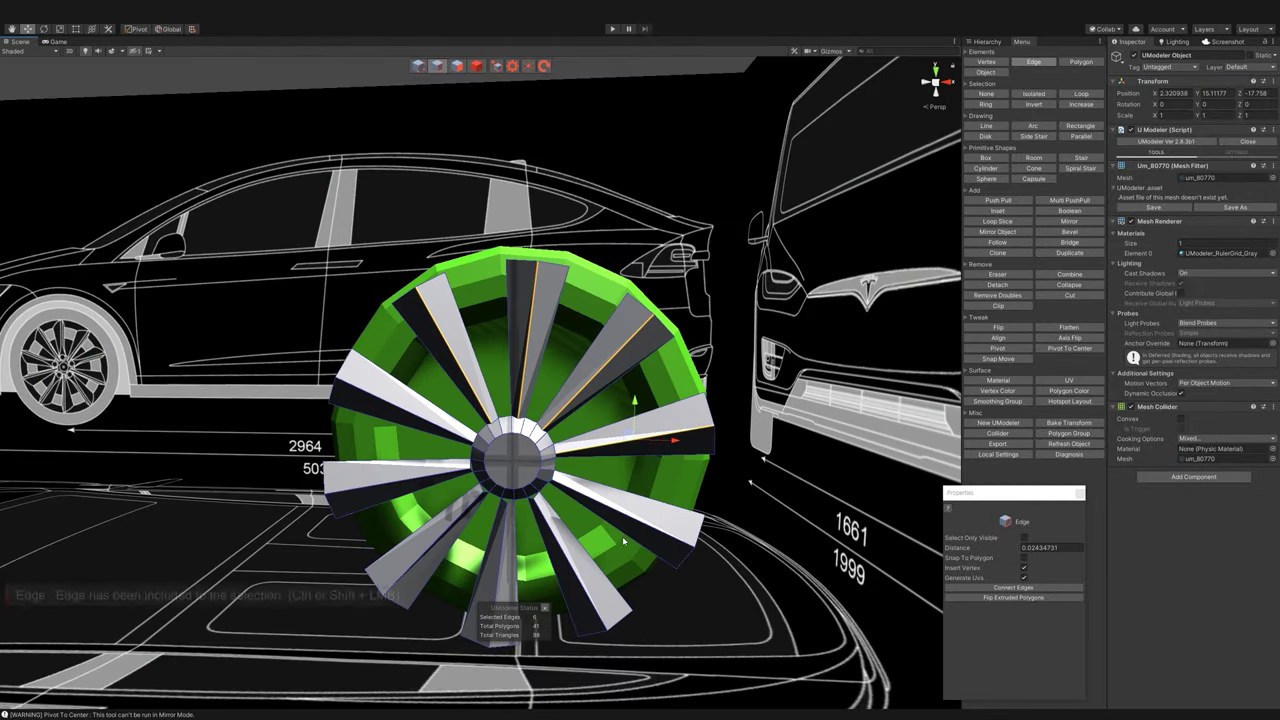
{"action": "left_click", "coordinate": [440, 545], "text": "shift"}
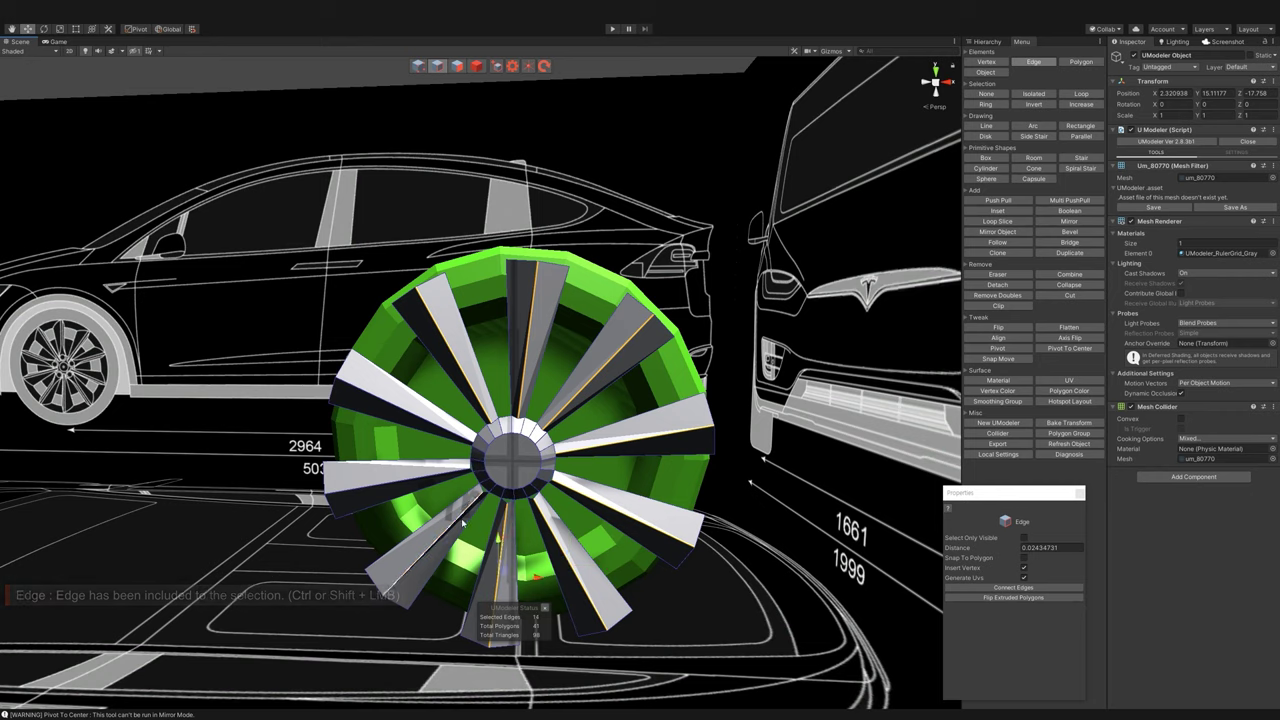
{"action": "left_click", "coordinate": [400, 478], "text": "shift"}
{"action": "left_click", "coordinate": [414, 425], "text": "shift"}
{"action": "left_click_drag", "start_coordinate": [414, 425], "coordinate": [566, 444], "text": "alt"}
{"action": "key", "text": "r"}
{"action": "key", "text": "z"}
{"action": "left_click_drag", "start_coordinate": [420, 440], "coordinate": [550, 442], "text": "alt"}
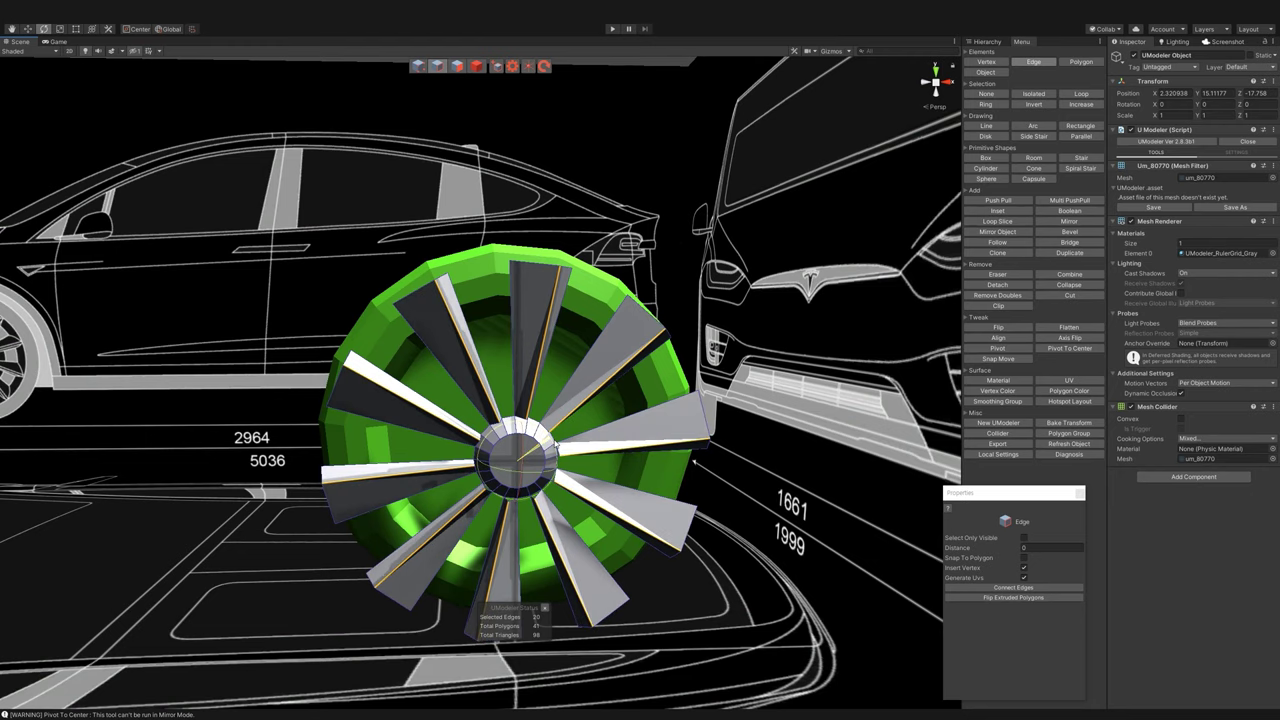
{"action": "left_click_drag", "start_coordinate": [550, 442], "coordinate": [403, 49], "text": "alt"}
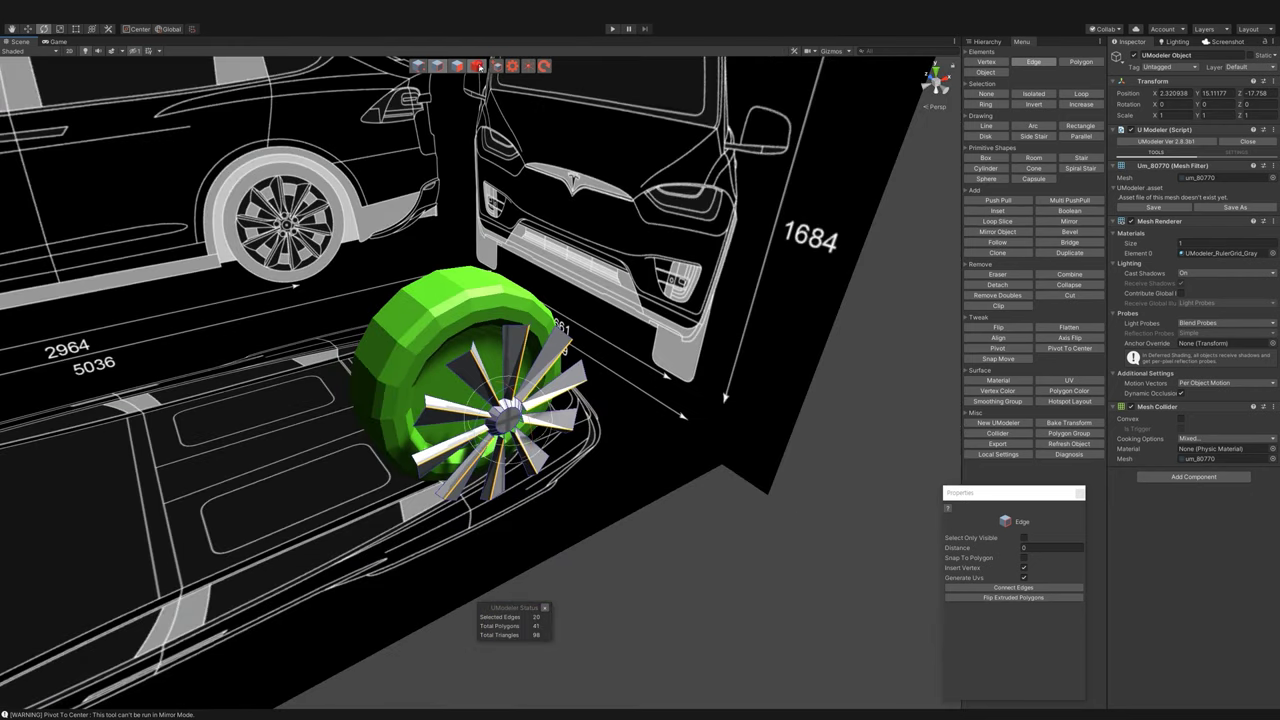
- Return to Object mode, undo the spoke twist, and select the wheel object
{"action": "left_click", "coordinate": [478, 66]}
{"action": "key", "text": "w"}
{"action": "key", "text": "ctrl+z"}
{"action": "left_click", "coordinate": [465, 385]}
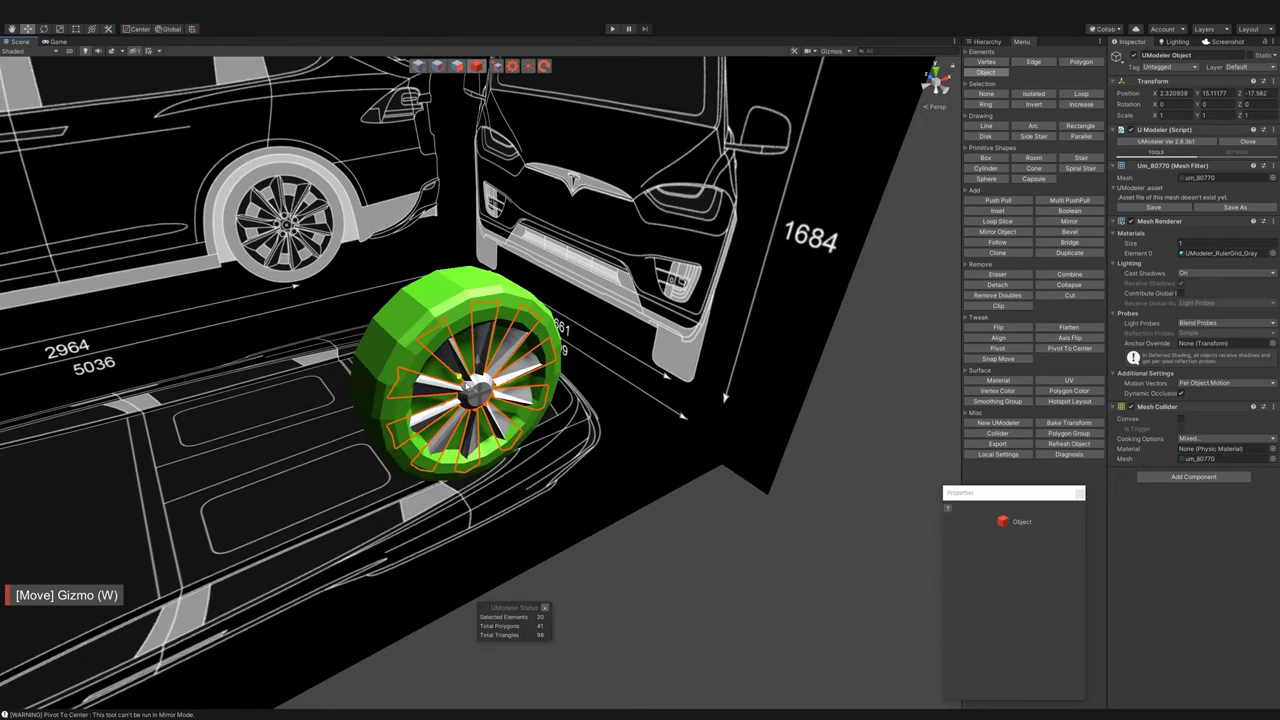
- Select all faces of the green tyre and apply smoothing groups
{"action": "left_click", "coordinate": [766, 594]}
{"action": "mouse_move", "coordinate": [766, 594]}
{"action": "left_mouse_down", "text": "alt"}
{"action": "mouse_move", "coordinate": [650, 410]}
{"action": "mouse_move", "coordinate": [470, 390]}
{"action": "left_mouse_up", "text": "alt"}
{"action": "left_click", "coordinate": [460, 380]}
{"action": "key", "text": "3"}
{"action": "key", "text": "ctrl+a"}
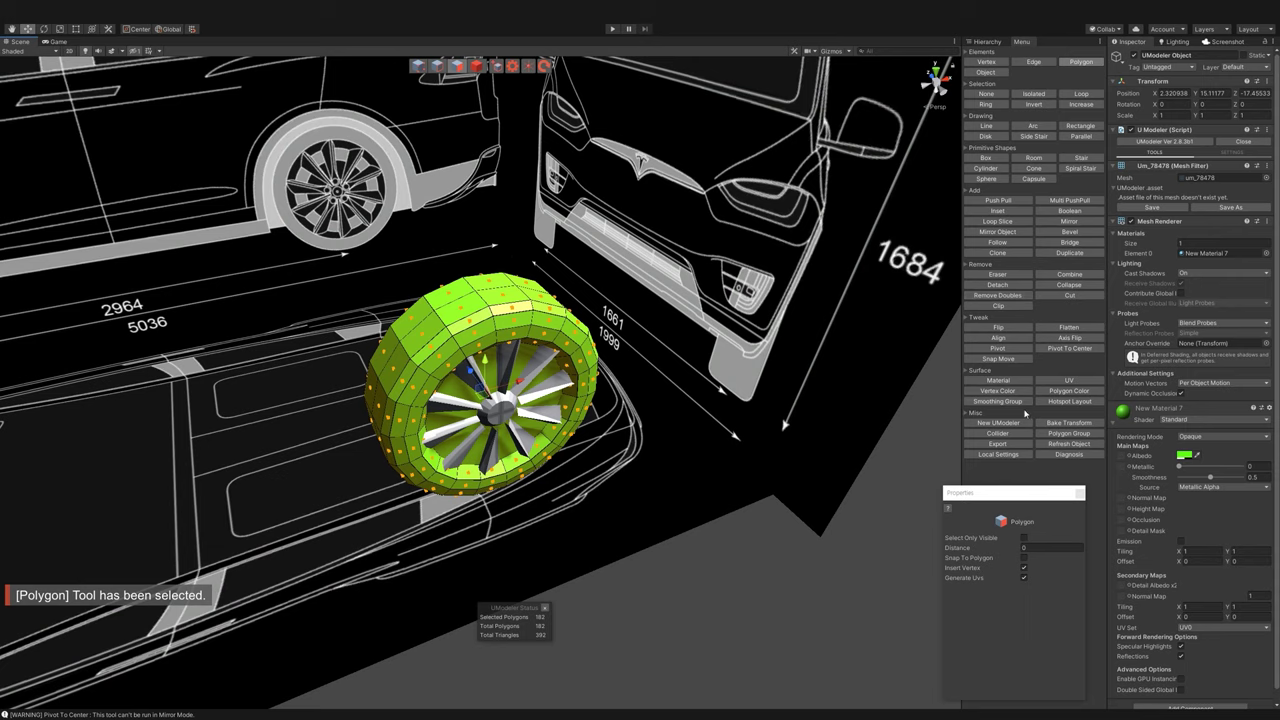
{"action": "left_click", "coordinate": [1020, 402]}
- Put two tyre faces into a new smoothing group slot and return to Object mode
{"action": "mouse_move", "coordinate": [630, 561]}
{"action": "left_mouse_down", "text": "alt"}
{"action": "mouse_move", "coordinate": [505, 385]}
{"action": "mouse_move", "coordinate": [686, 374]}
{"action": "left_mouse_up", "text": "alt"}
{"action": "left_click", "coordinate": [505, 385]}
{"action": "left_click", "coordinate": [414, 430], "text": "ctrl"}
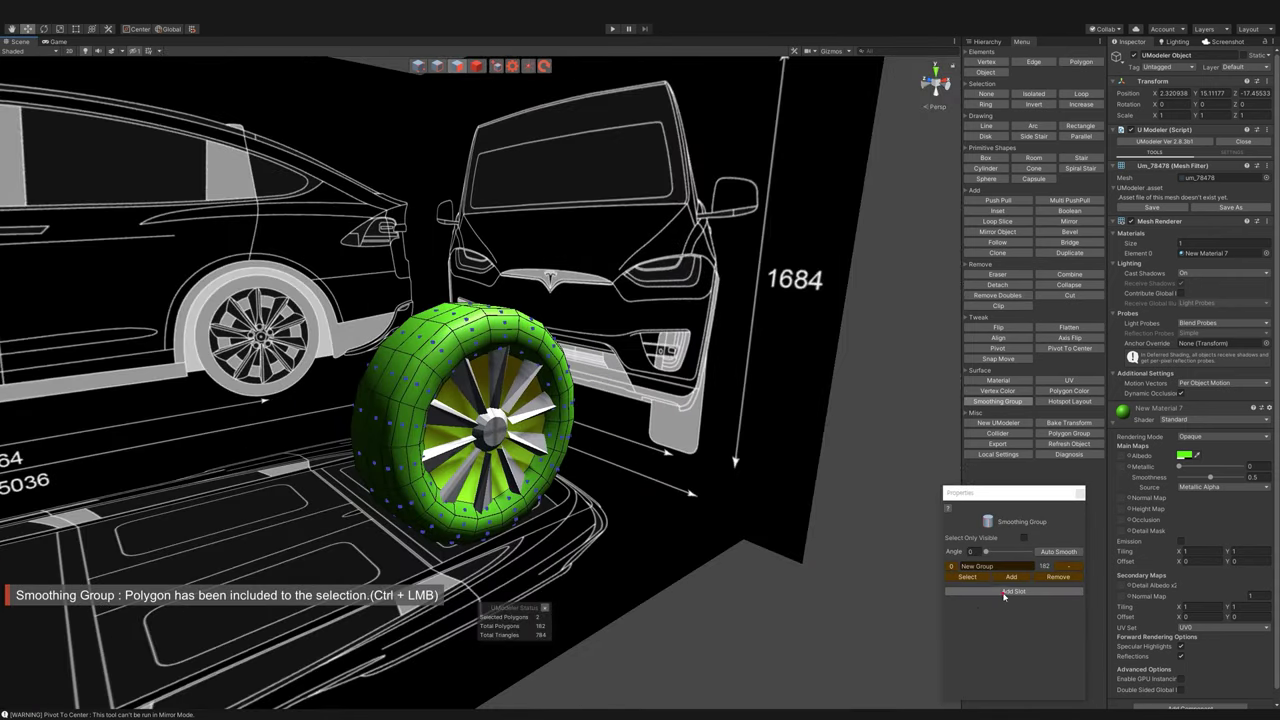
{"action": "left_click", "coordinate": [1004, 593]}
{"action": "left_click", "coordinate": [977, 580]}
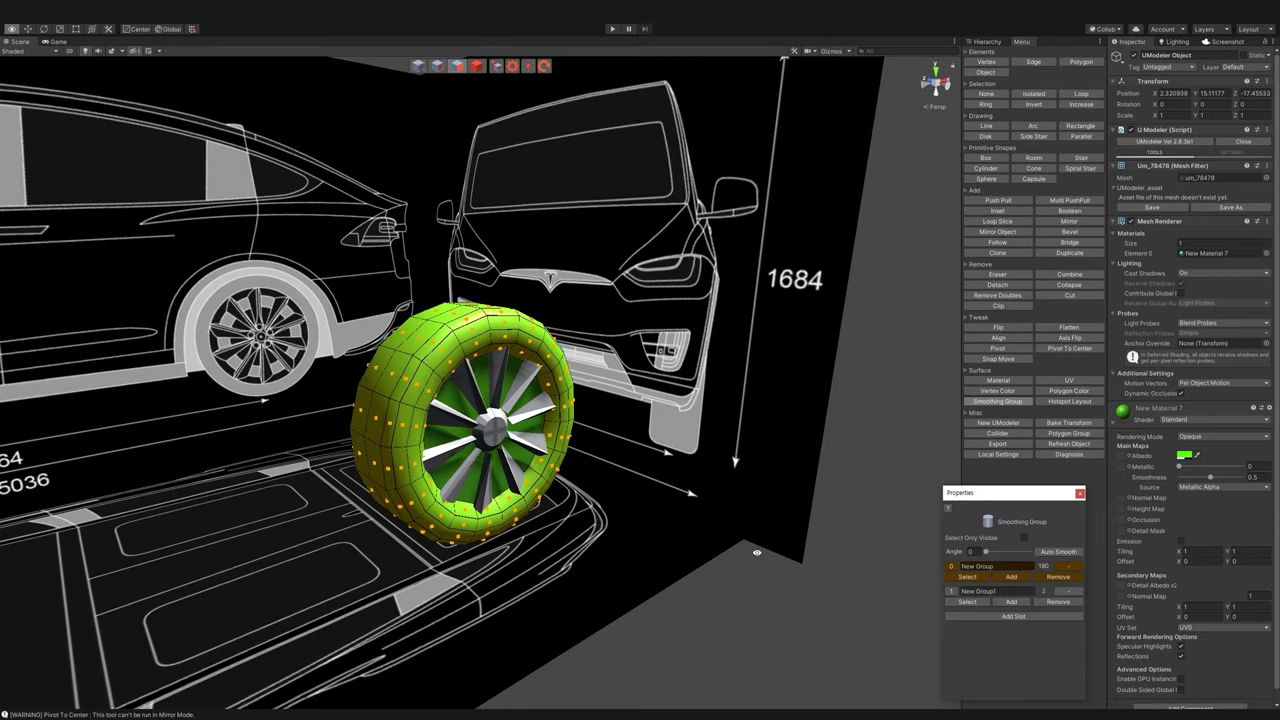
{"action": "left_click_drag", "start_coordinate": [600, 350], "coordinate": [431, 105], "text": "alt"}
{"action": "key", "text": "Escape"}
{"action": "scroll", "coordinate": [642, 349], "scroll_direction": "down", "scroll_amount": 3}
{"action": "mouse_move", "coordinate": [642, 349]}
{"action": "left_mouse_down", "text": "alt"}
{"action": "mouse_move", "coordinate": [560, 448]}
{"action": "mouse_move", "coordinate": [600, 470]}
{"action": "left_mouse_up", "text": "alt"}
{"action": "scroll", "coordinate": [530, 468], "scroll_direction": "up", "scroll_amount": 3}
{"action": "scroll", "coordinate": [543, 514], "scroll_direction": "down", "scroll_amount": 3}
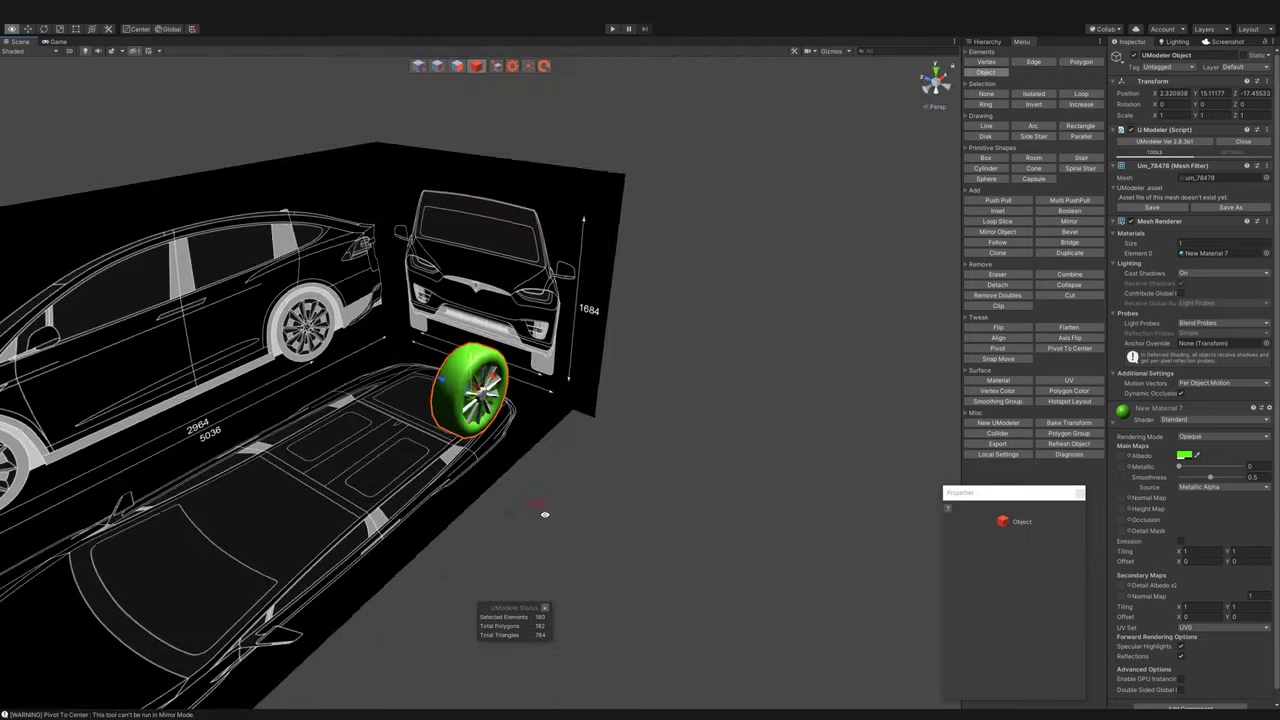
- Select the green wheel and spokes, combine them into one mesh, then undo
{"action": "left_click", "coordinate": [543, 514]}
{"action": "mouse_move", "coordinate": [543, 514]}
{"action": "left_mouse_down", "text": "alt"}
{"action": "mouse_move", "coordinate": [569, 474]}
{"action": "mouse_move", "coordinate": [688, 428]}
{"action": "left_mouse_up", "text": "alt"}
{"action": "left_click", "coordinate": [688, 432]}
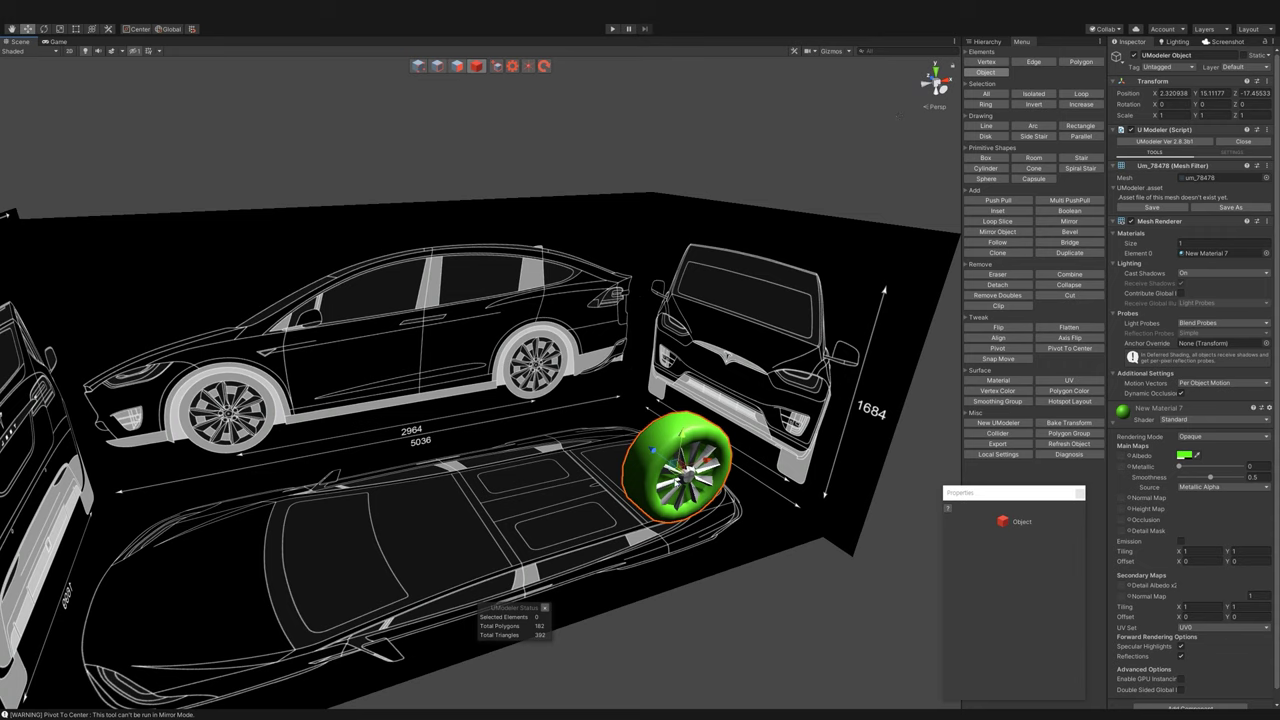
{"action": "left_click", "coordinate": [676, 482], "text": "shift"}
{"action": "left_click", "coordinate": [998, 94]}
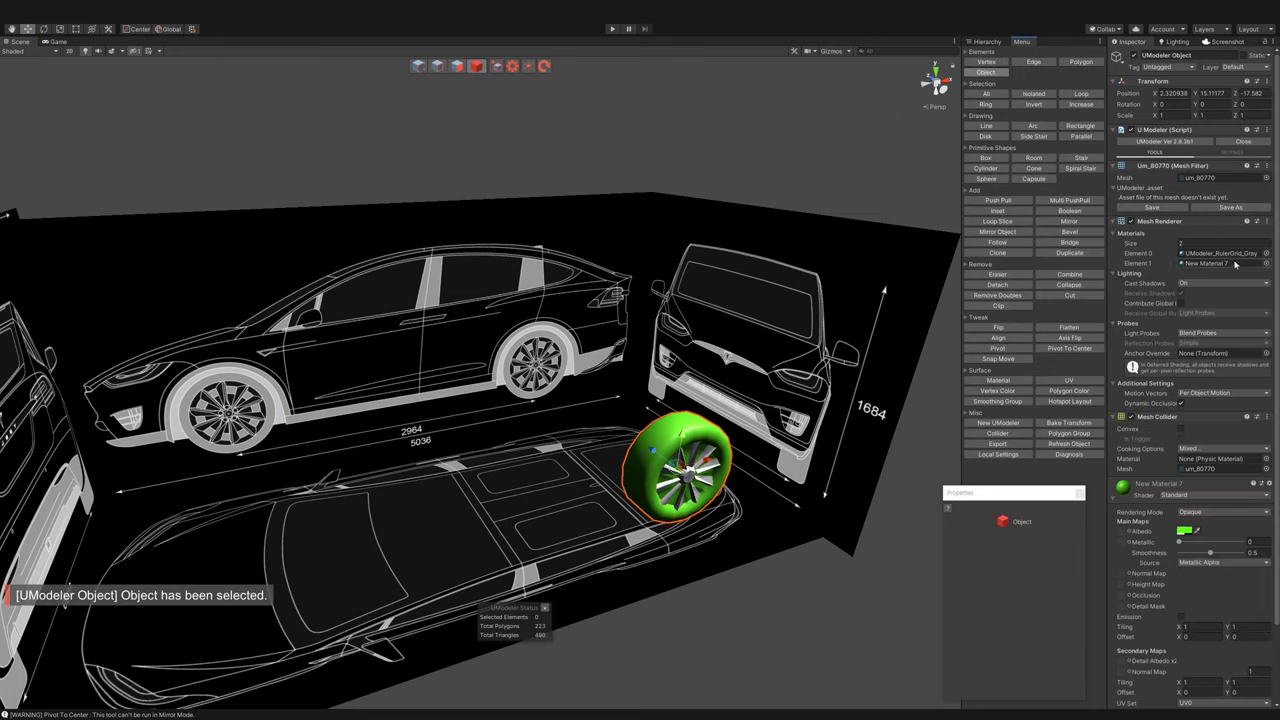
{"action": "key", "text": "ctrl+z"}
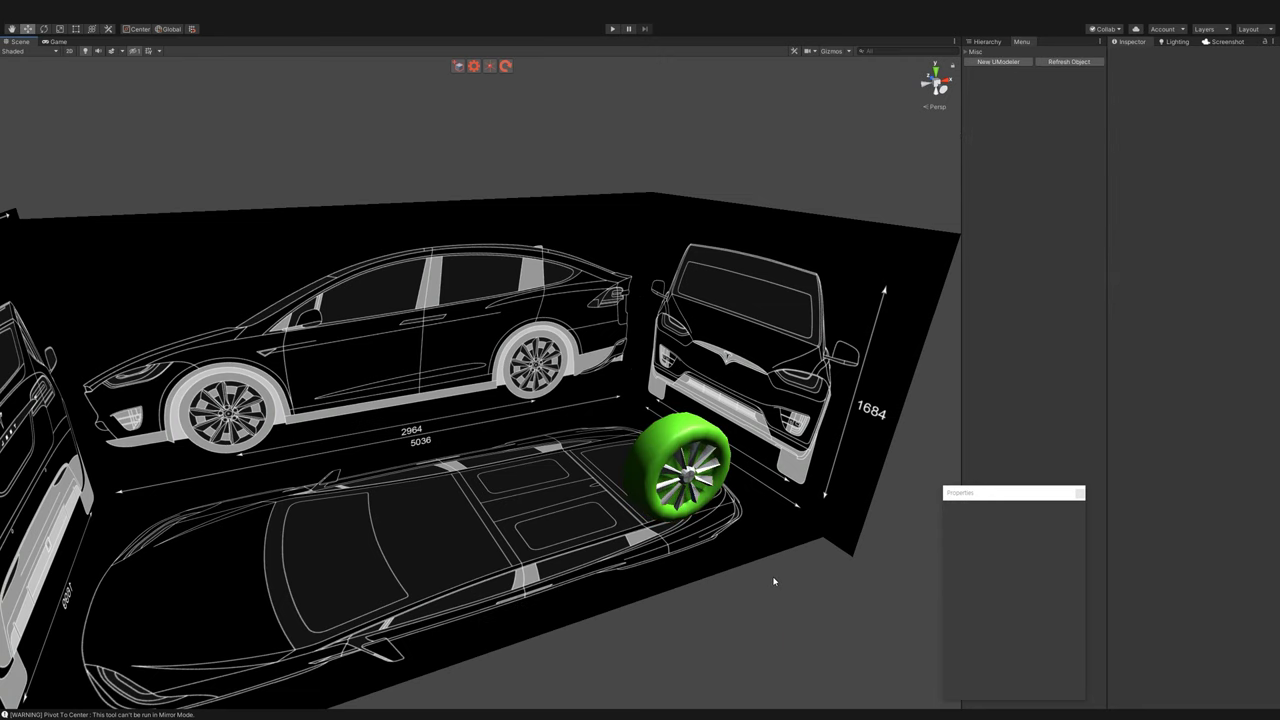
- Reselect the whole tyre, then clear the selection and move closer to the car
{"action": "left_click", "coordinate": [643, 447]}
{"action": "left_click", "coordinate": [643, 447]}
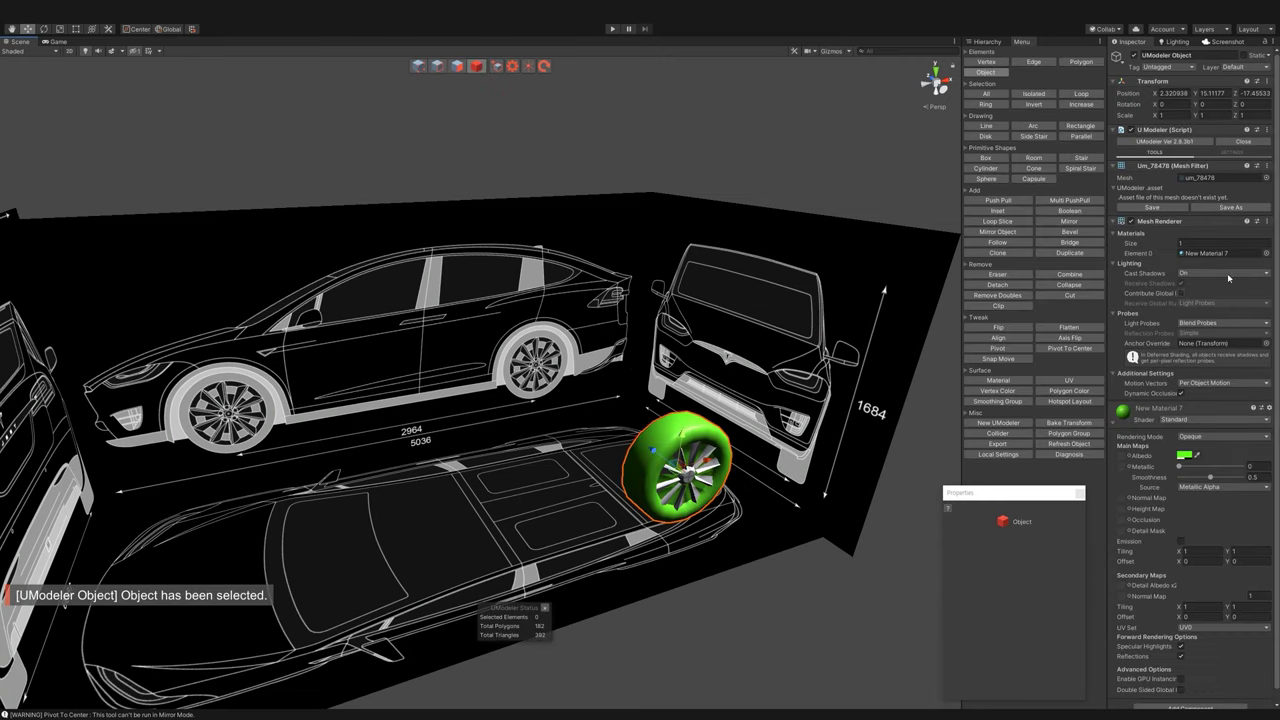
{"action": "left_click", "coordinate": [829, 654]}
{"action": "left_click", "coordinate": [695, 447]}
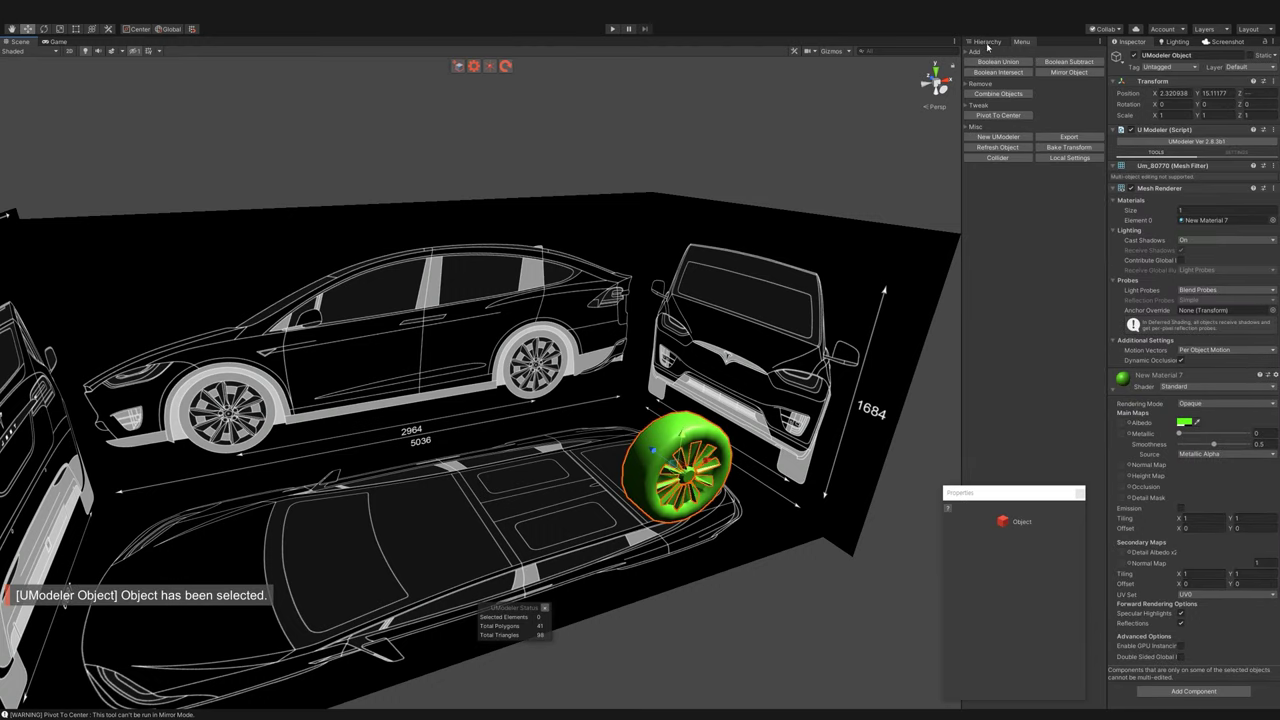
{"action": "left_click", "coordinate": [850, 620]}
{"action": "left_click_drag", "start_coordinate": [850, 620], "coordinate": [760, 600], "text": "alt"}
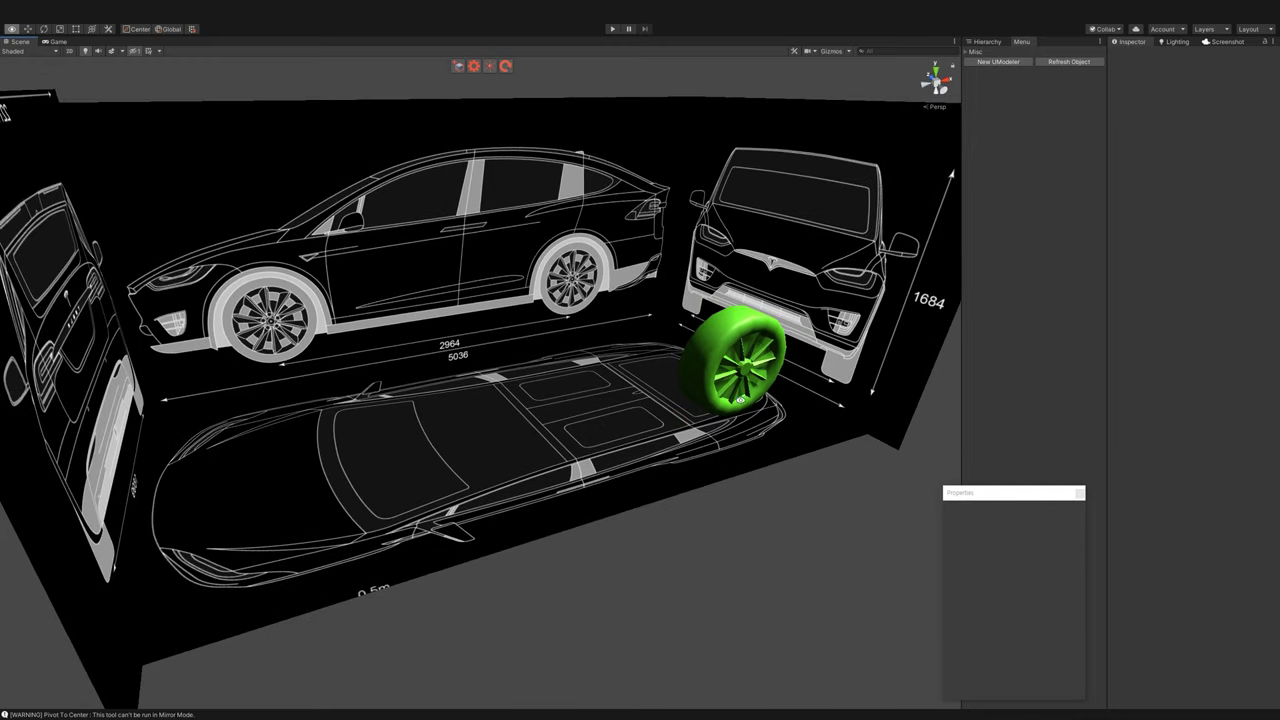
{"action": "left_click_drag", "start_coordinate": [732, 396], "coordinate": [700, 420], "text": "alt"}
- Show the Hierarchy list, unhide the green car body, and select the wheel
{"action": "left_click", "coordinate": [988, 42]}
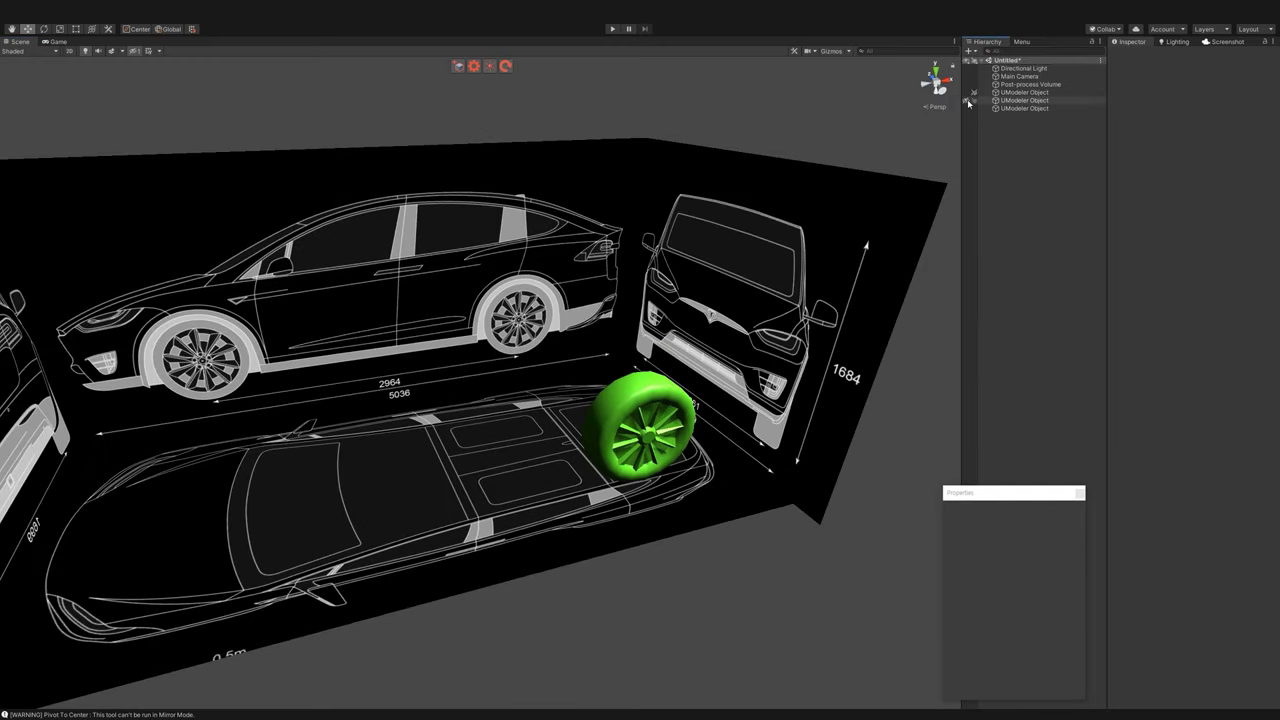
{"action": "left_click", "coordinate": [968, 100]}
{"action": "mouse_move", "coordinate": [640, 400]}
{"action": "left_mouse_down", "text": "alt"}
{"action": "mouse_move", "coordinate": [699, 398]}
{"action": "mouse_move", "coordinate": [917, 153]}
{"action": "left_mouse_up", "text": "alt"}
{"action": "left_click", "coordinate": [614, 414]}
- In side view, duplicate the wheel and move the copy into the second wheel arch
{"action": "key", "text": "f"}
{"action": "left_click_drag", "start_coordinate": [940, 82], "coordinate": [931, 135], "text": "alt"}
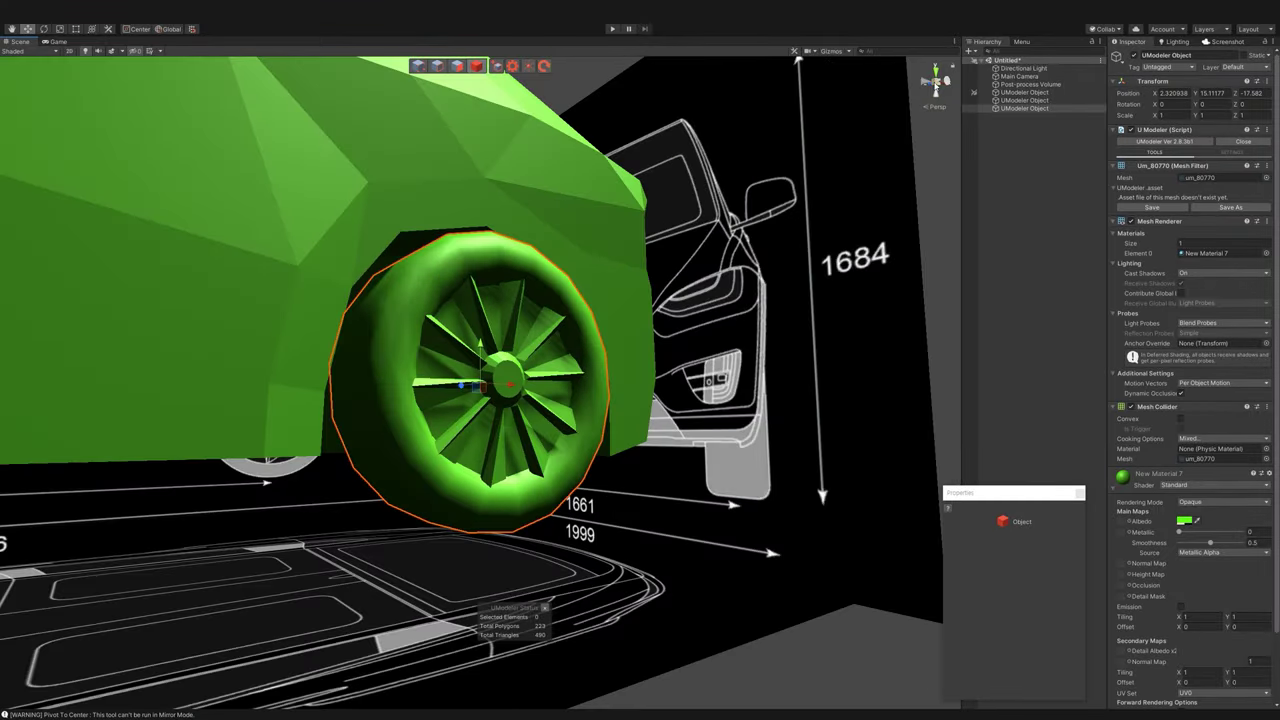
{"action": "left_click_drag", "start_coordinate": [936, 85], "coordinate": [742, 196], "text": "alt"}
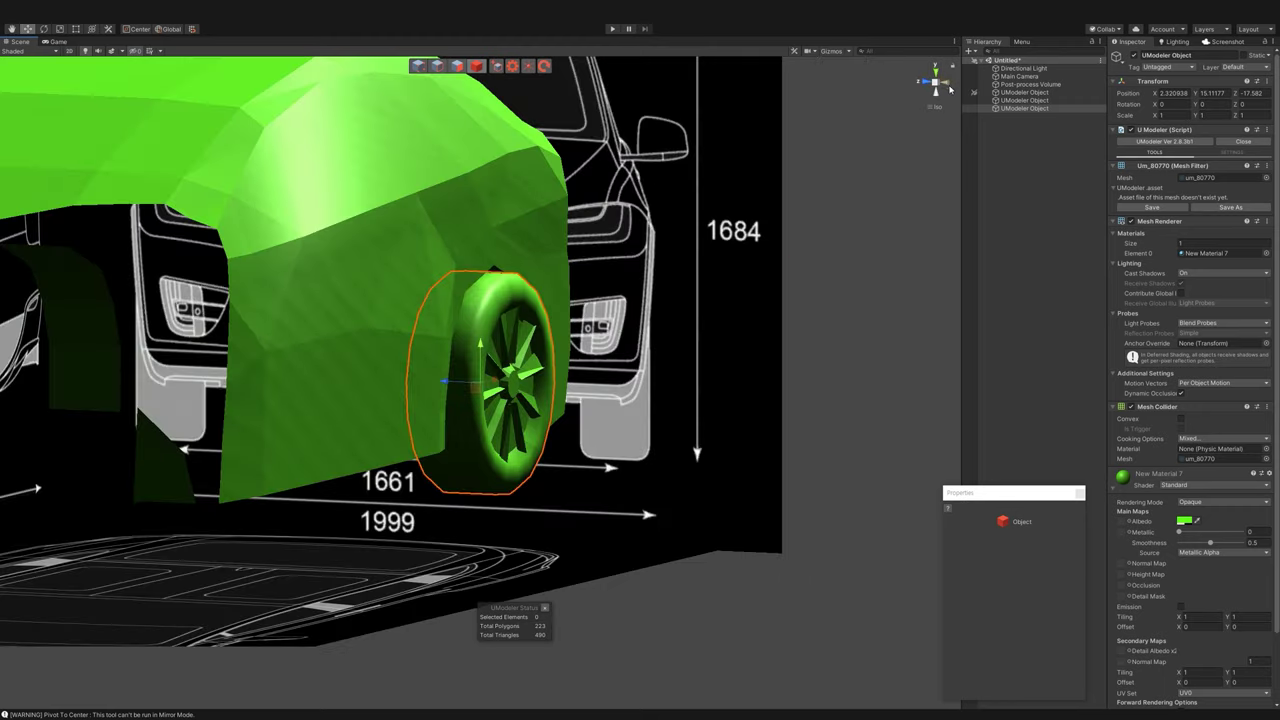
{"action": "left_click", "coordinate": [950, 88]}
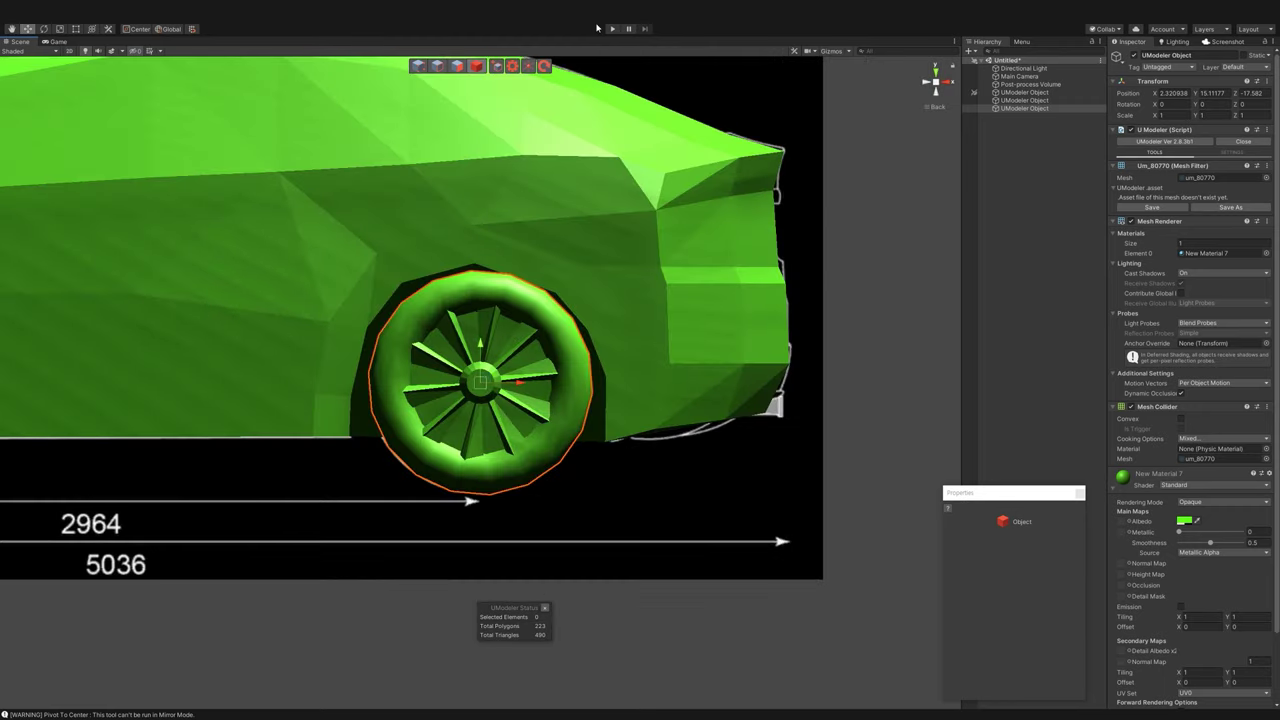
{"action": "scroll", "coordinate": [765, 415], "scroll_direction": "down", "scroll_amount": 5}
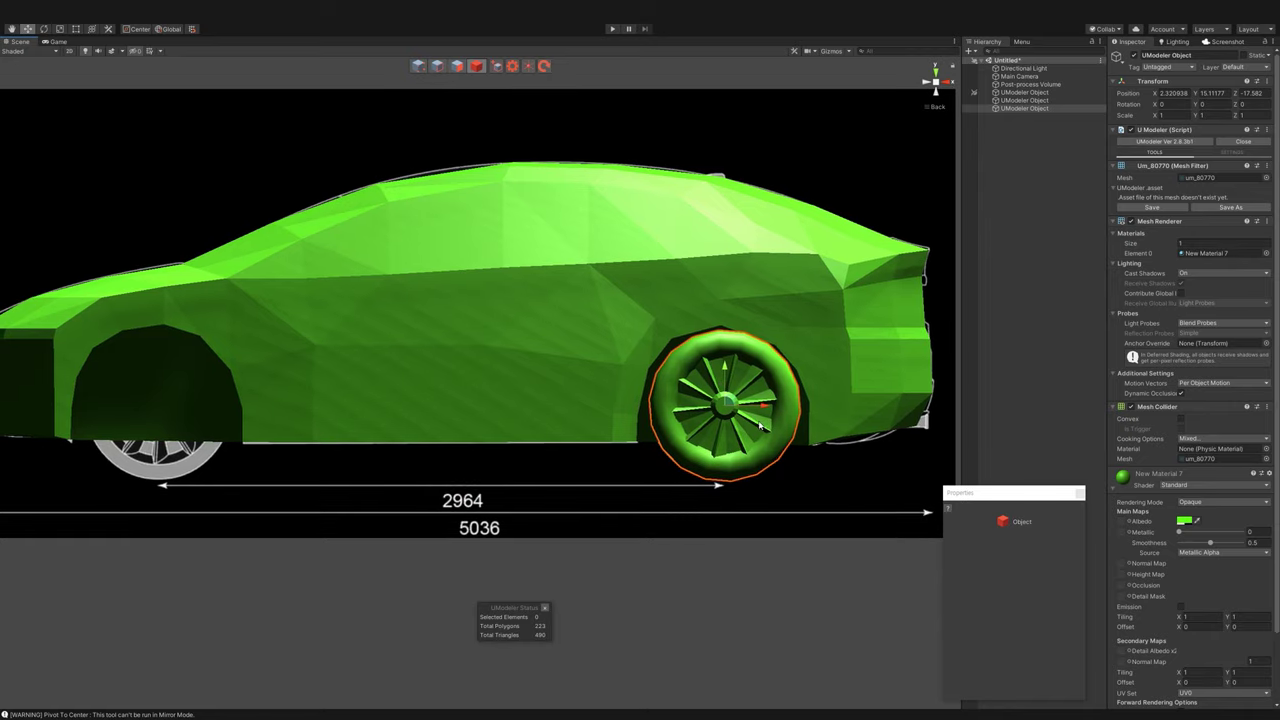
{"action": "key", "text": "ctrl+d"}
{"action": "mouse_move", "coordinate": [765, 415]}
{"action": "left_mouse_down"}
{"action": "mouse_move", "coordinate": [155, 405]}
{"action": "mouse_move", "coordinate": [561, 386]}
{"action": "mouse_move", "coordinate": [743, 534]}
{"action": "left_mouse_up"}
- Select the car body and orbit around it to check both wheels
{"action": "left_click", "coordinate": [743, 534]}
{"action": "left_click", "coordinate": [486, 366]}
{"action": "mouse_move", "coordinate": [486, 366]}
{"action": "left_mouse_down", "text": "alt"}
{"action": "mouse_move", "coordinate": [648, 251]}
{"action": "mouse_move", "coordinate": [1193, 380]}
{"action": "mouse_move", "coordinate": [799, 331]}
{"action": "left_mouse_up", "text": "alt"}
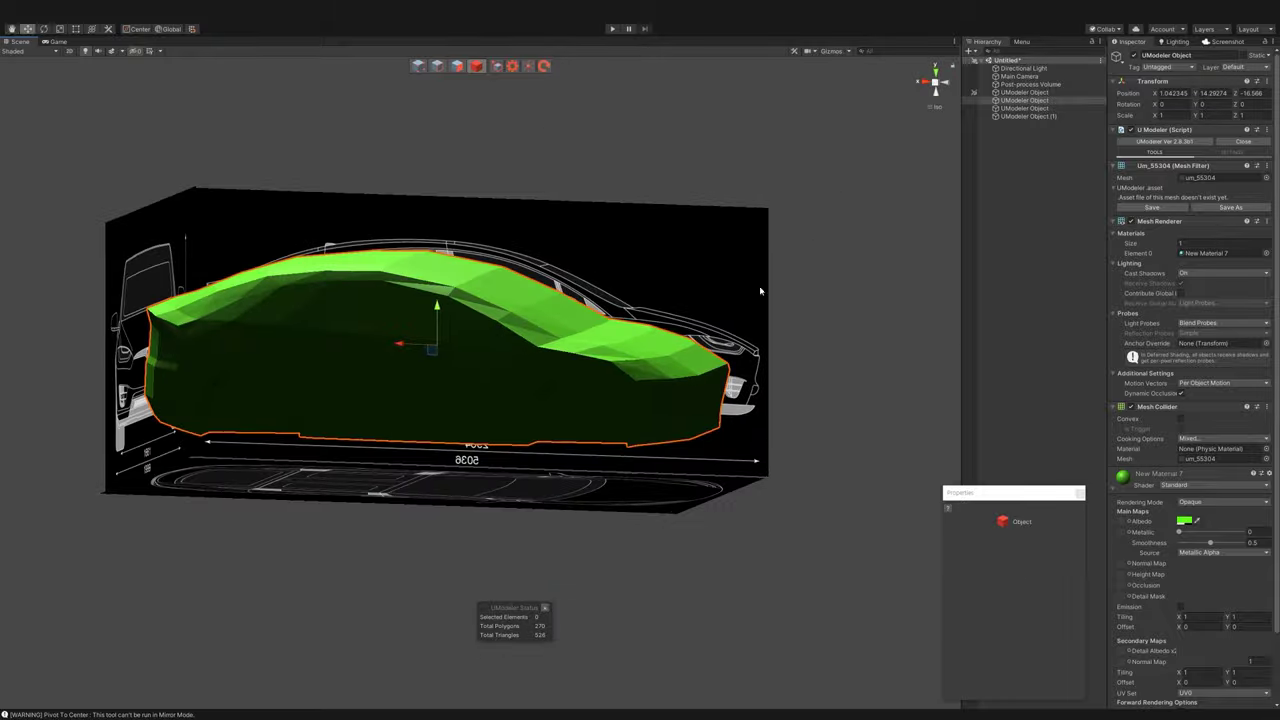
{"action": "left_click_drag", "start_coordinate": [794, 243], "coordinate": [906, 293], "text": "alt"}
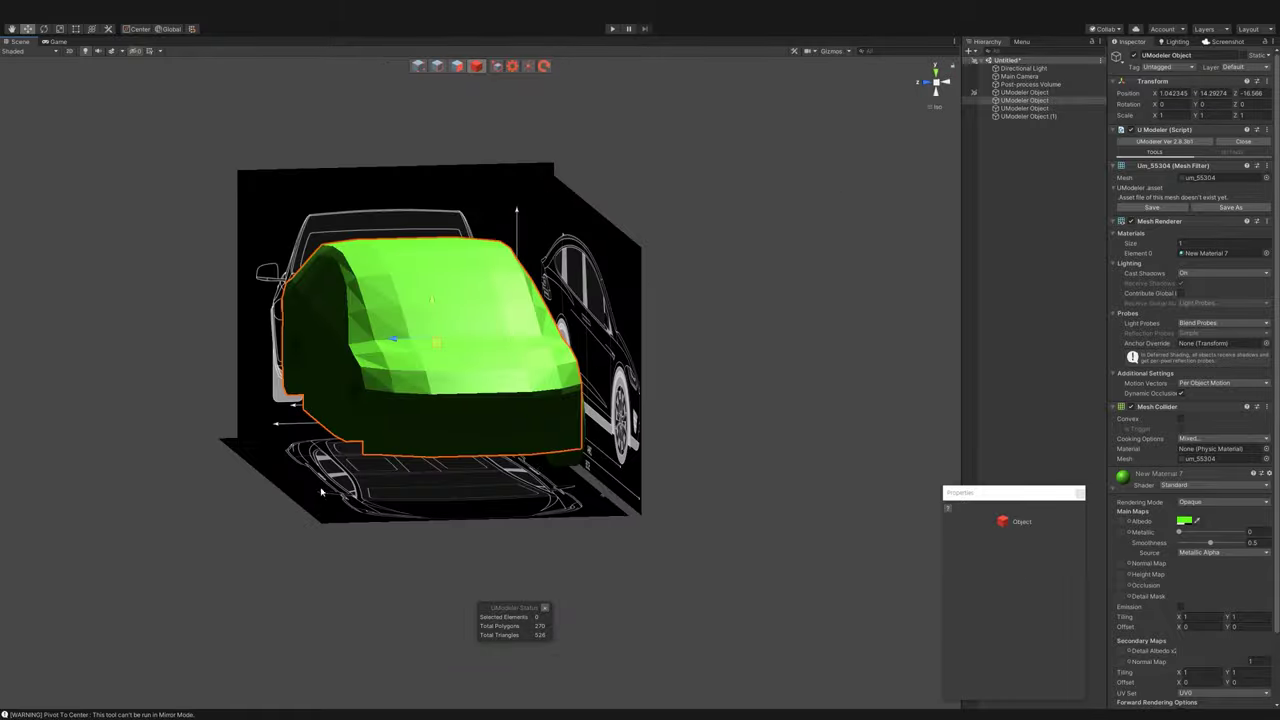
{"action": "scroll", "coordinate": [398, 330], "scroll_direction": "up", "scroll_amount": 5}
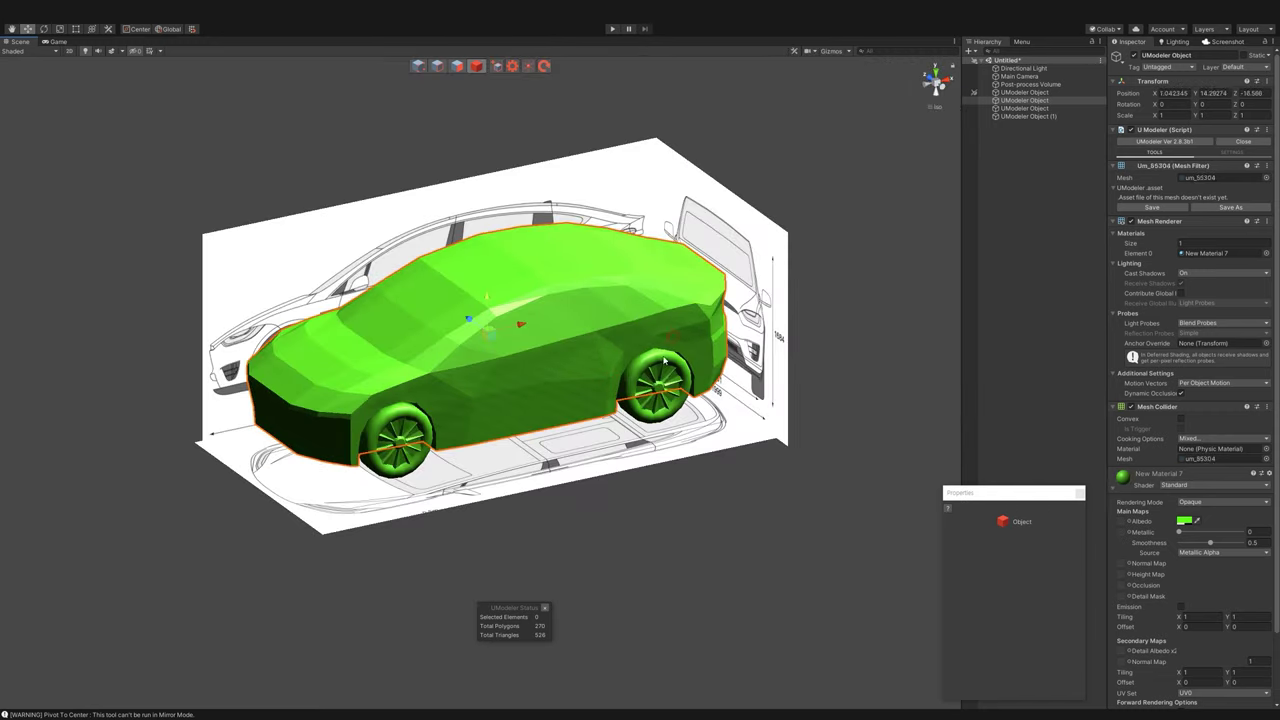
- Select the car body in Polygon mode and bring up the Mirror tool
{"action": "left_click", "coordinate": [685, 383]}
{"action": "left_click", "coordinate": [563, 358]}
{"action": "key", "text": "3"}
{"action": "left_click_drag", "start_coordinate": [563, 358], "coordinate": [794, 302], "text": "alt"}
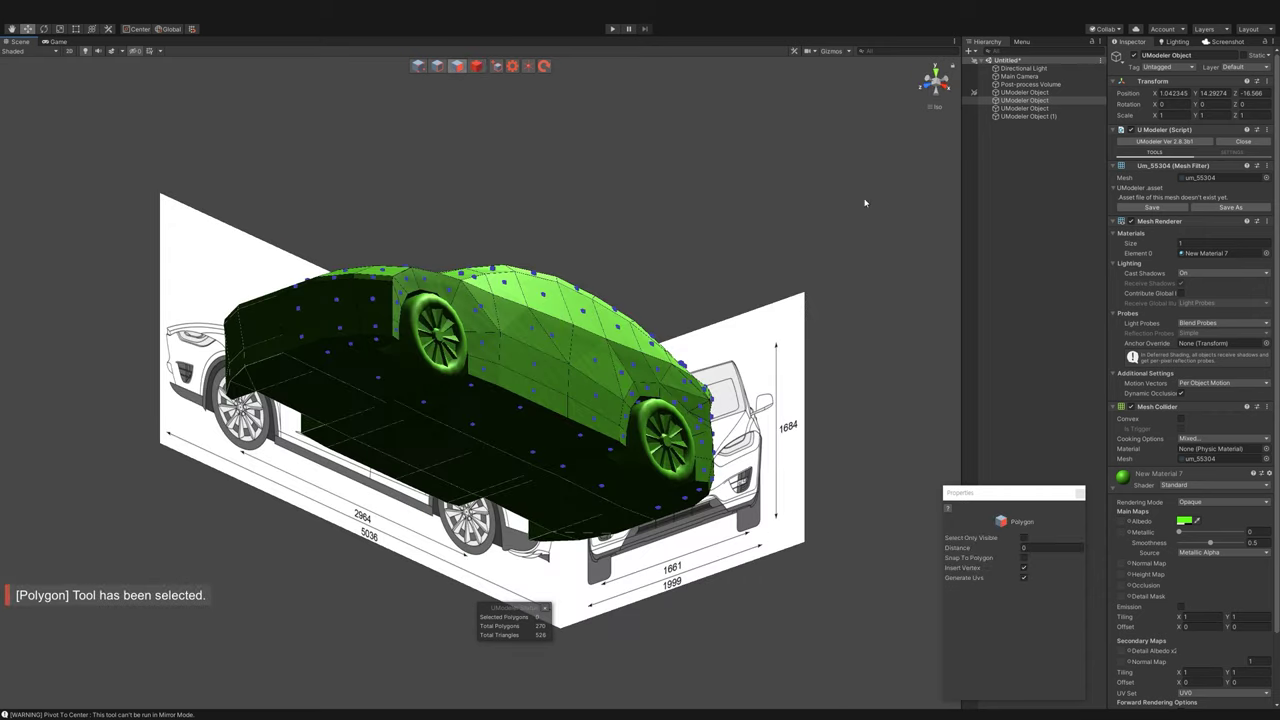
{"action": "left_click", "coordinate": [1020, 42]}
{"action": "left_click", "coordinate": [1069, 221]}
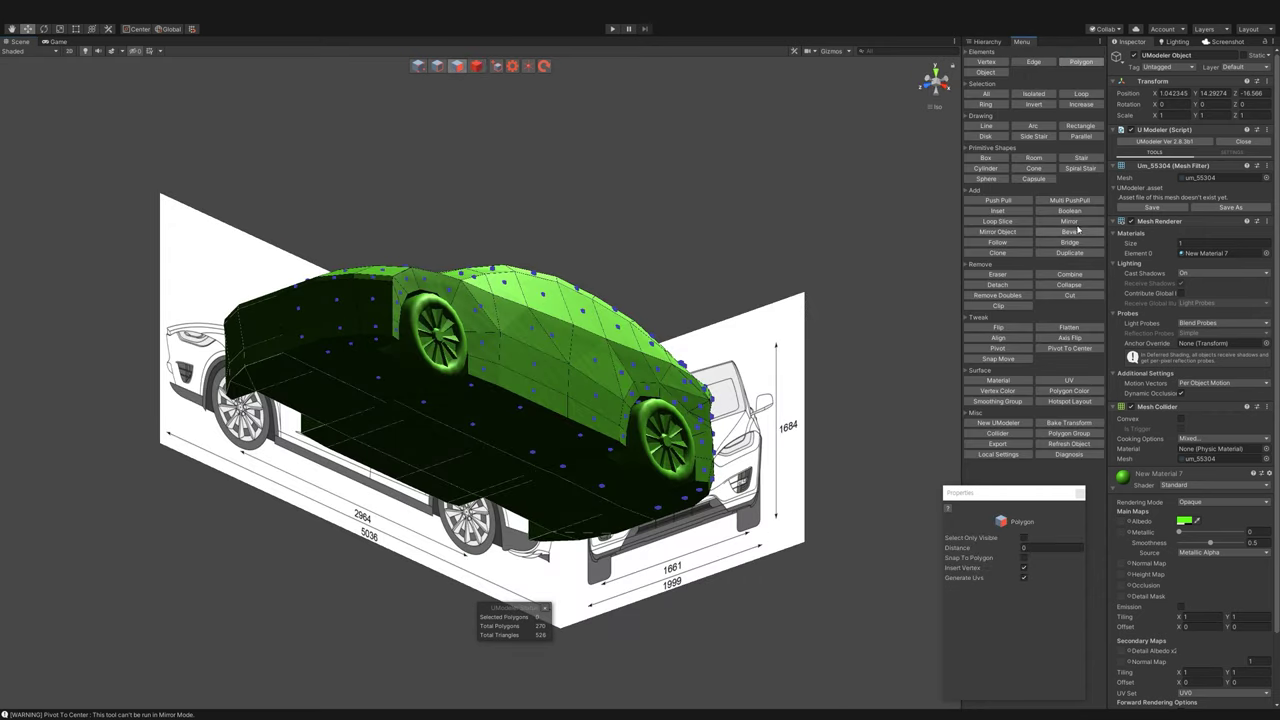
- In Vertex mode, box-select the underside vertices and add two more
{"action": "left_click", "coordinate": [444, 66]}
{"action": "key", "text": "1"}
{"action": "mouse_move", "coordinate": [600, 400]}
{"action": "left_mouse_down", "text": "alt"}
{"action": "mouse_move", "coordinate": [679, 461]}
{"action": "mouse_move", "coordinate": [464, 565]}
{"action": "mouse_move", "coordinate": [400, 262]}
{"action": "left_mouse_up", "text": "alt"}
{"action": "left_click_drag", "start_coordinate": [600, 317], "coordinate": [547, 457], "text": "alt"}
{"action": "left_click", "coordinate": [604, 568], "text": "ctrl"}
{"action": "left_click", "coordinate": [585, 580], "text": "ctrl"}
{"action": "mouse_move", "coordinate": [585, 580]}
{"action": "left_mouse_down", "text": "alt"}
{"action": "mouse_move", "coordinate": [774, 374]}
{"action": "mouse_move", "coordinate": [937, 78]}
{"action": "left_mouse_up", "text": "alt"}
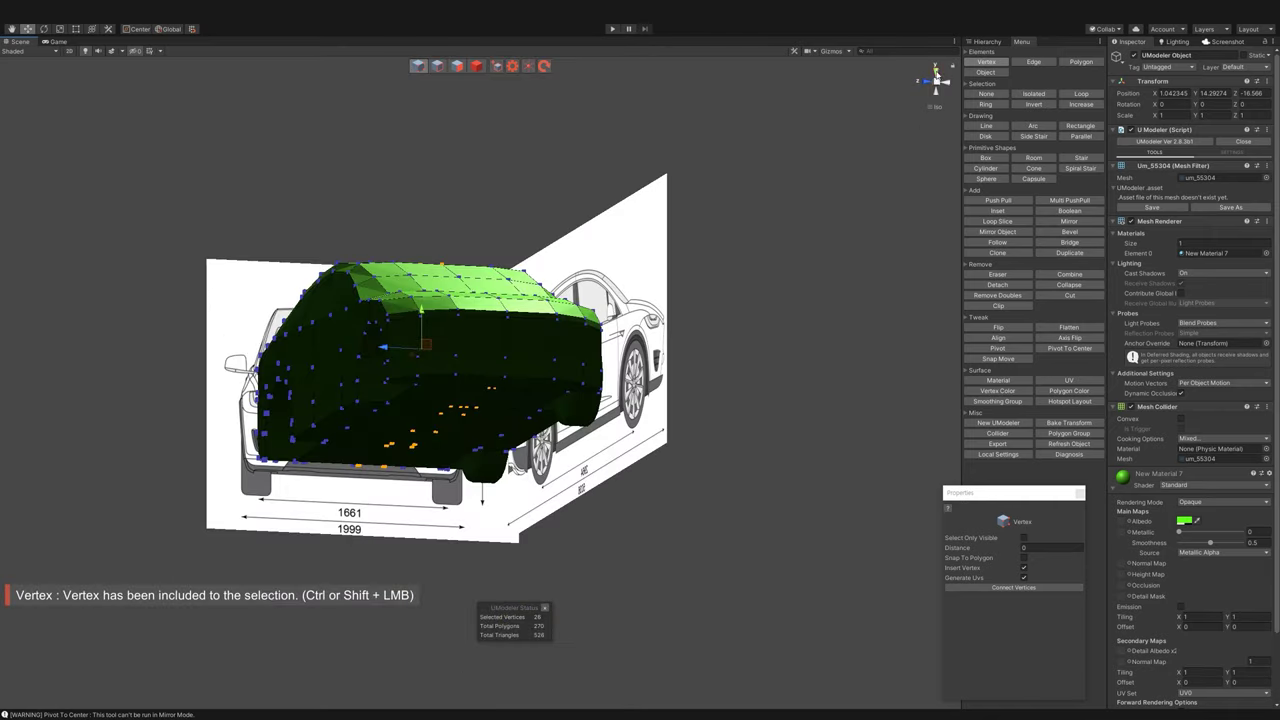
{"action": "left_click", "coordinate": [937, 78]}
{"action": "left_click_drag", "start_coordinate": [454, 351], "coordinate": [684, 291], "text": "alt"}
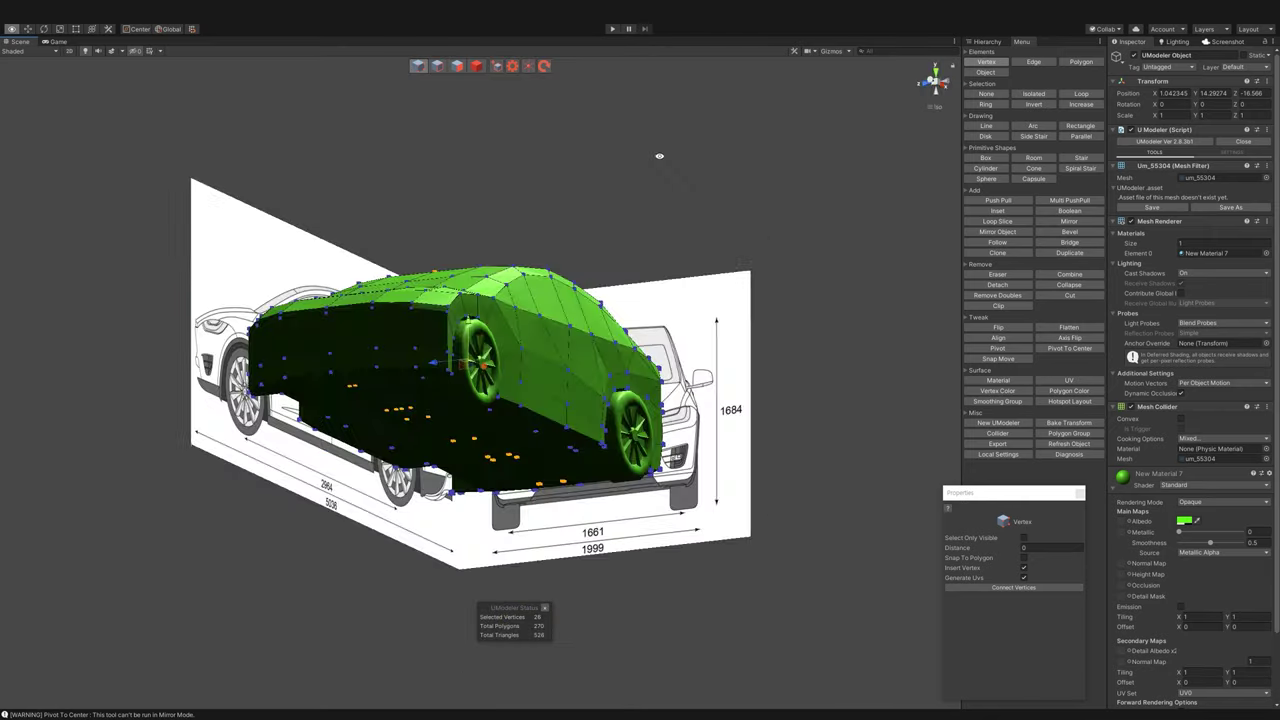
- Align the selected underside vertices to their middle position along Z
{"action": "key", "text": "r"}
{"action": "left_click_drag", "start_coordinate": [528, 457], "coordinate": [615, 422], "text": "alt"}
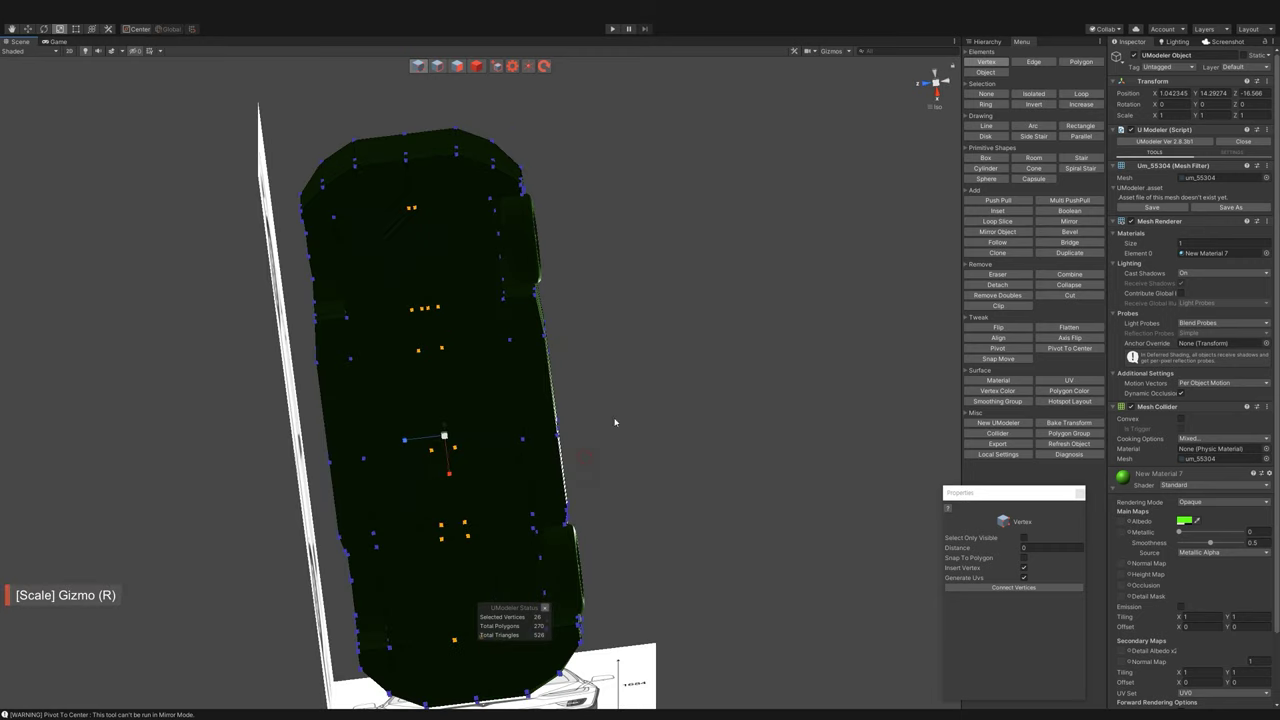
{"action": "left_click_drag", "start_coordinate": [500, 400], "coordinate": [600, 300], "text": "alt"}
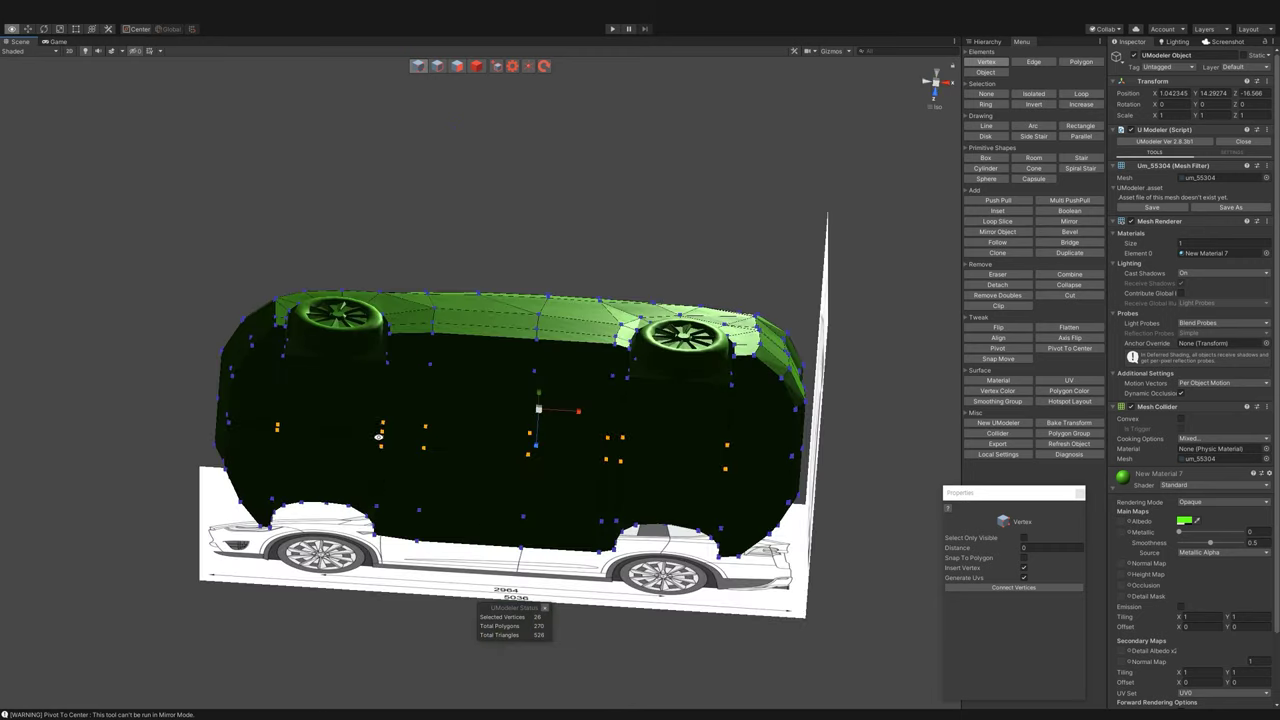
{"action": "left_click", "coordinate": [988, 341]}
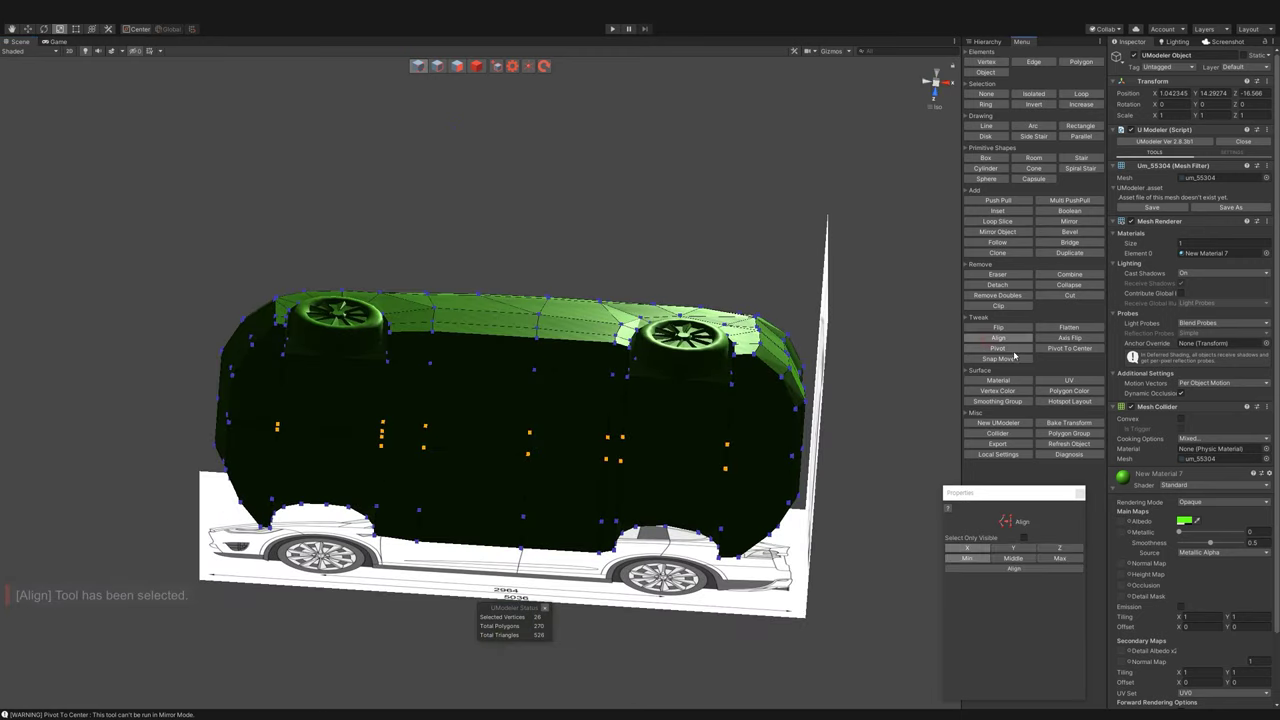
{"action": "left_click_drag", "start_coordinate": [937, 406], "coordinate": [1089, 535], "text": "alt"}
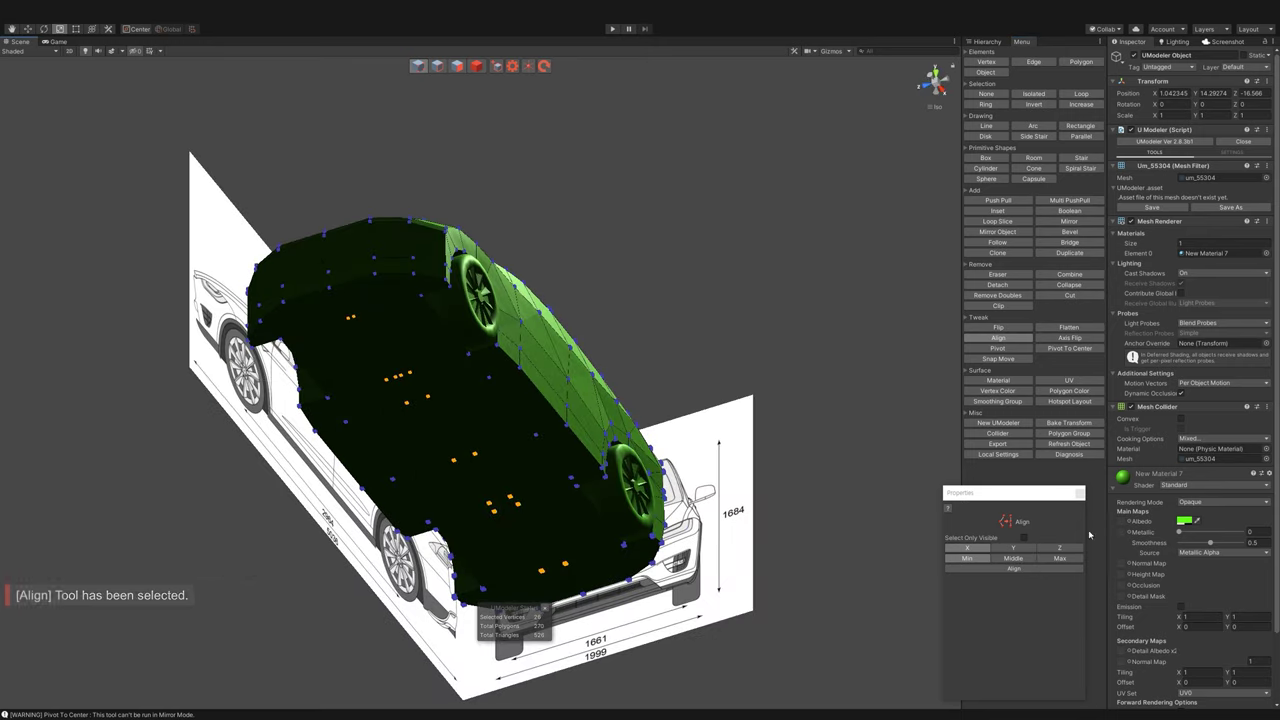
{"action": "left_click", "coordinate": [1068, 549]}
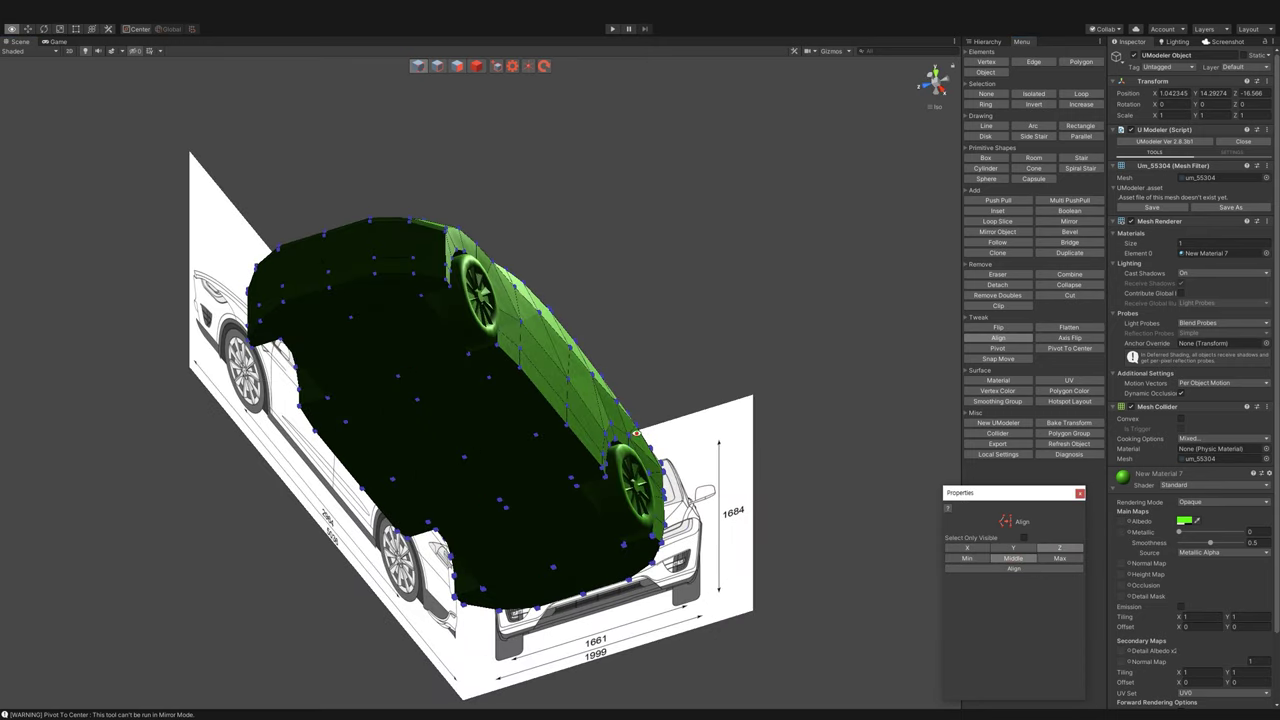
- Reselect the car body as an object and select all 270 polygons
{"action": "left_click", "coordinate": [986, 72]}
{"action": "mouse_move", "coordinate": [600, 400]}
{"action": "left_mouse_down", "text": "alt"}
{"action": "mouse_move", "coordinate": [441, 83]}
{"action": "mouse_move", "coordinate": [595, 287]}
{"action": "left_mouse_up", "text": "alt"}
{"action": "key", "text": "3"}
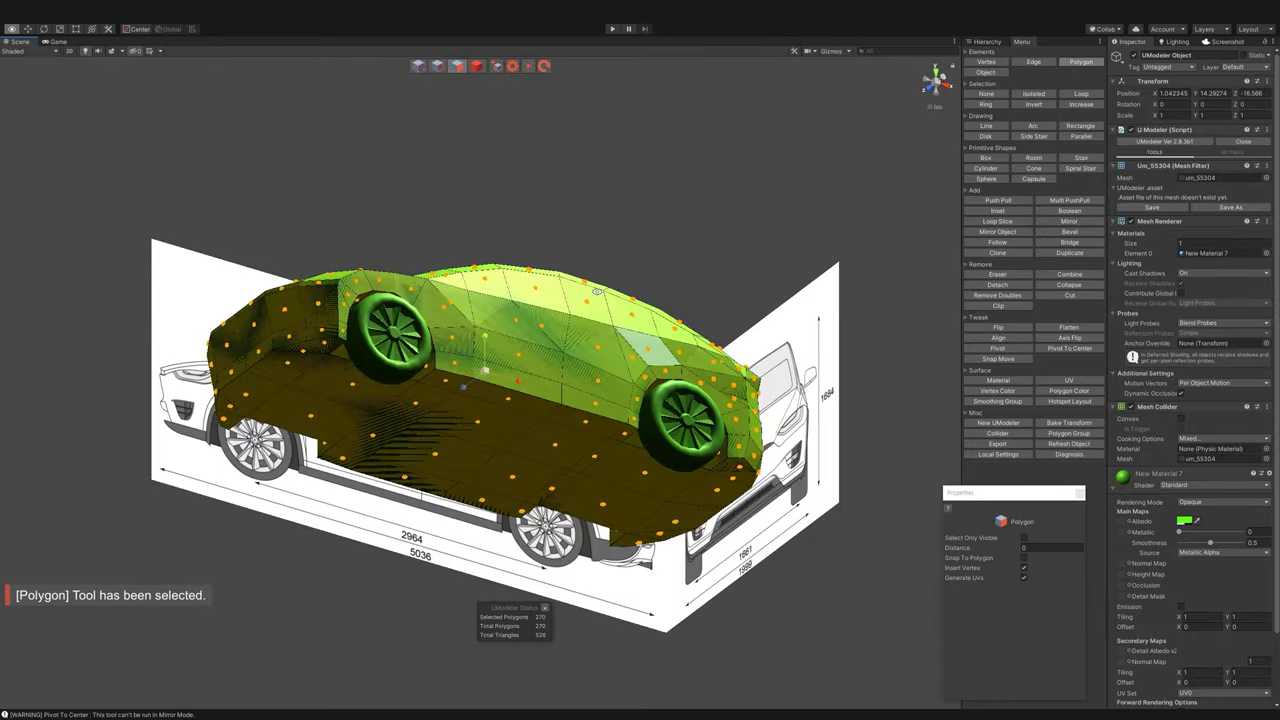
- Select the 236 upper-body polygons and put them in a new smoothing group
{"action": "left_click", "coordinate": [930, 80]}
{"action": "left_click_drag", "start_coordinate": [110, 195], "coordinate": [822, 420]}
{"action": "mouse_move", "coordinate": [490, 264]}
{"action": "left_mouse_down", "text": "alt"}
{"action": "mouse_move", "coordinate": [567, 229]}
{"action": "mouse_move", "coordinate": [662, 230]}
{"action": "left_mouse_up", "text": "alt"}
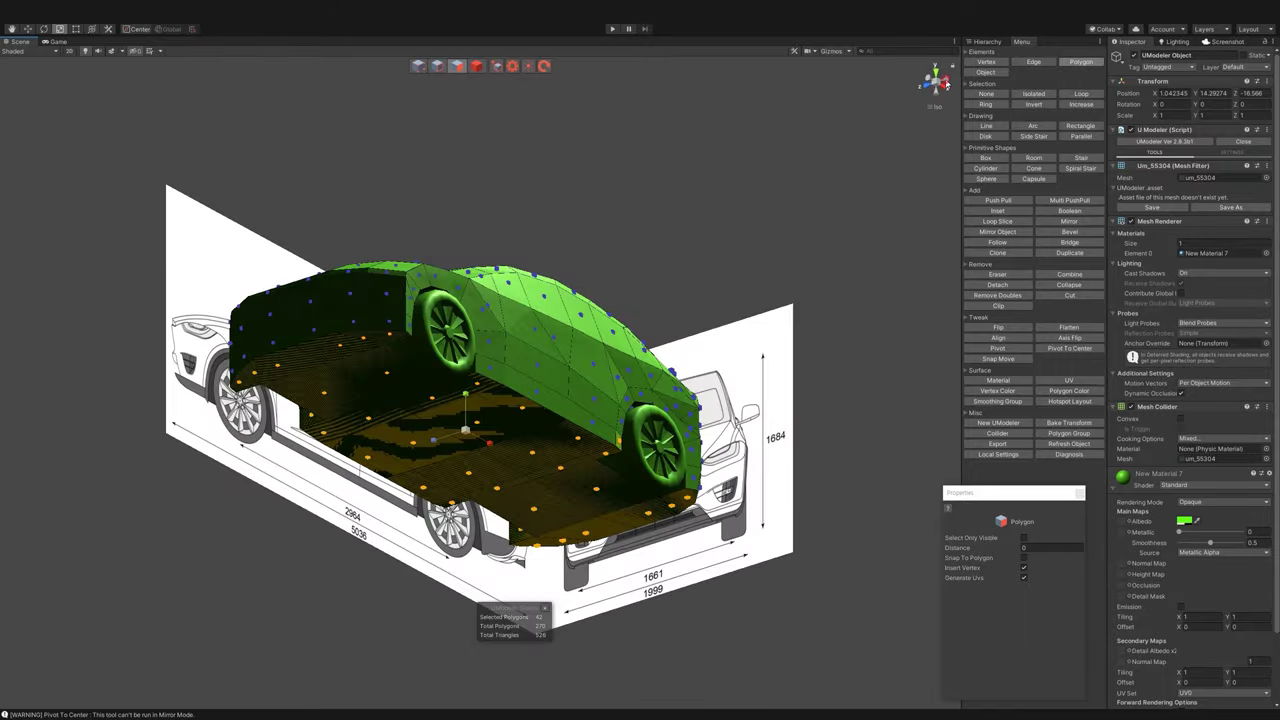
{"action": "left_click", "coordinate": [946, 84]}
{"action": "left_click_drag", "start_coordinate": [138, 174], "coordinate": [942, 414]}
{"action": "mouse_move", "coordinate": [554, 197]}
{"action": "left_mouse_down"}
{"action": "mouse_move", "coordinate": [672, 424]}
{"action": "mouse_move", "coordinate": [541, 170]}
{"action": "left_mouse_up"}
{"action": "mouse_move", "coordinate": [445, 208]}
{"action": "left_mouse_down"}
{"action": "mouse_move", "coordinate": [236, 400]}
{"action": "mouse_move", "coordinate": [668, 360]}
{"action": "left_mouse_up"}
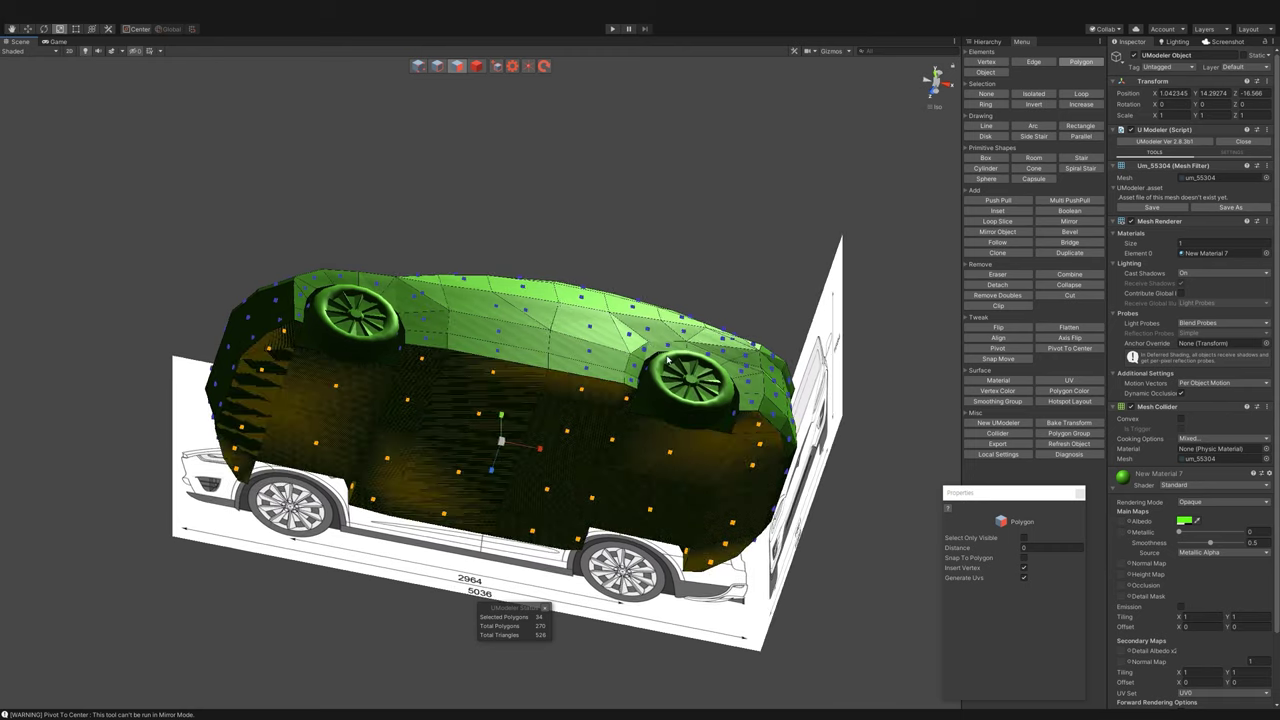
{"action": "left_click", "coordinate": [1011, 401]}
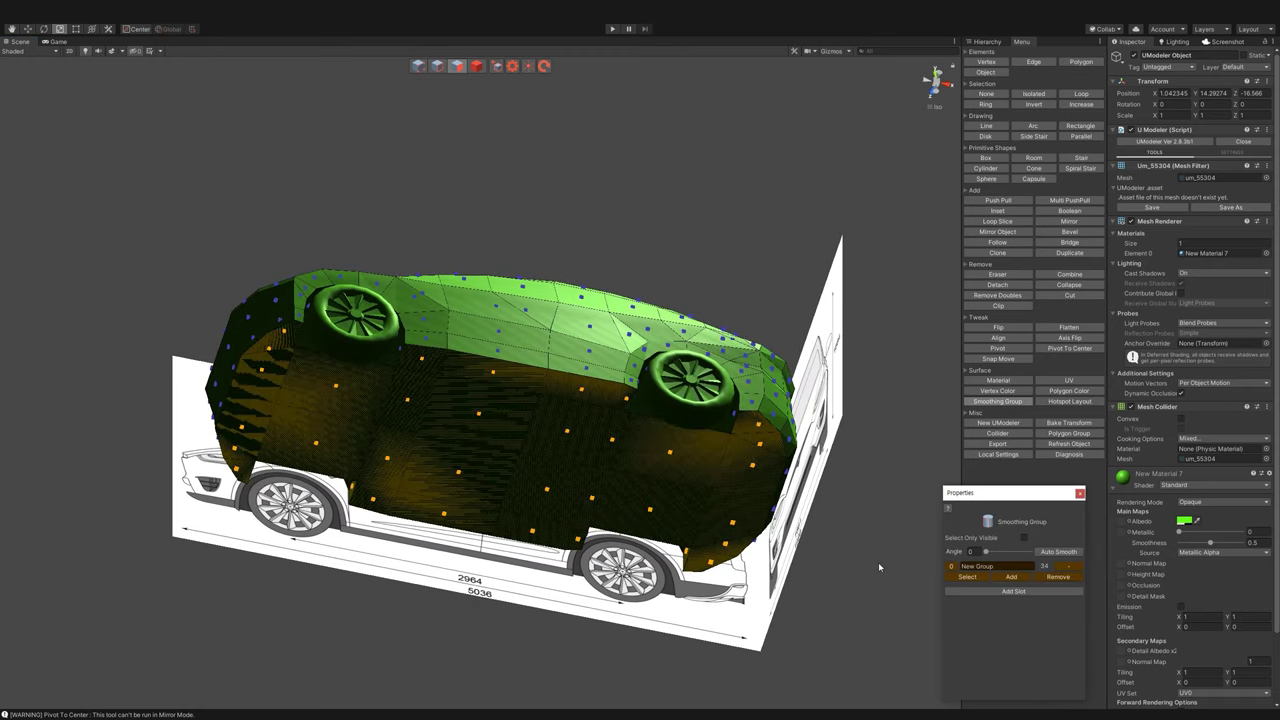
{"action": "left_click", "coordinate": [1033, 104]}
{"action": "left_click", "coordinate": [1013, 591]}
- Select and grow the underside polygons, trim the side ones, and make New Group2
{"action": "left_click_drag", "start_coordinate": [826, 420], "coordinate": [741, 397], "text": "alt"}
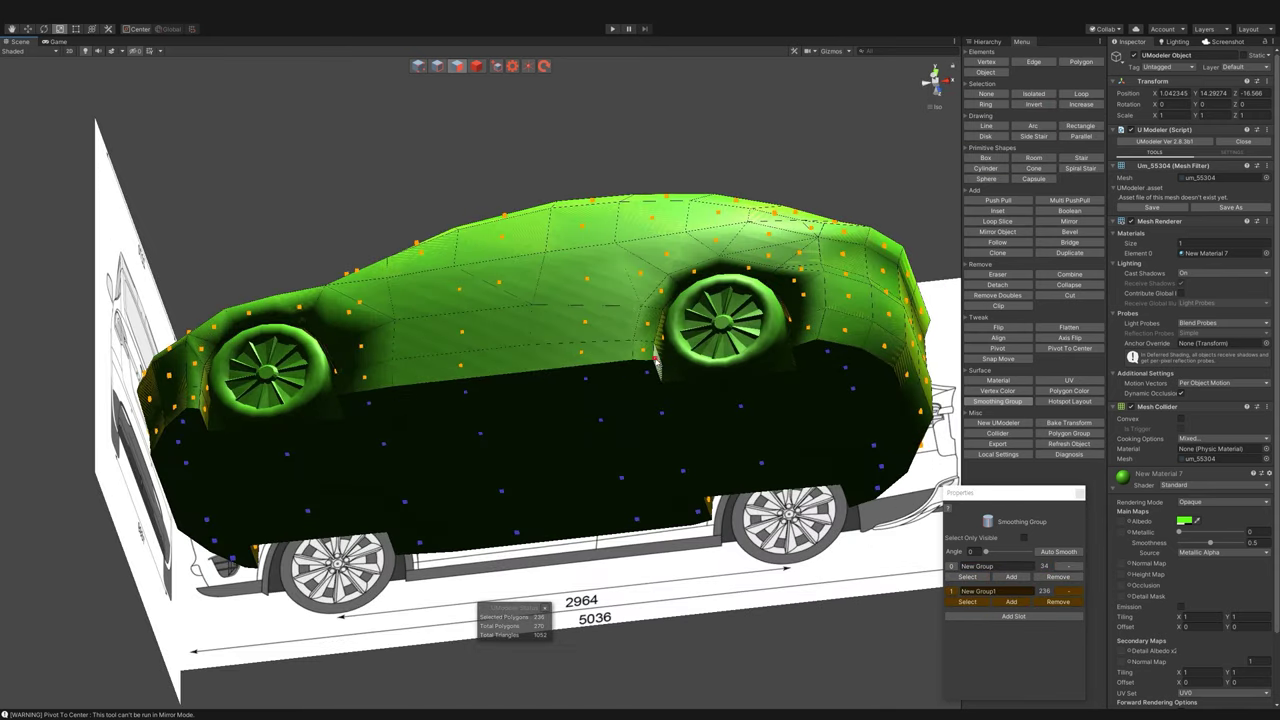
{"action": "left_click", "coordinate": [656, 362]}
{"action": "left_click", "coordinate": [763, 343], "text": "ctrl"}
{"action": "left_click_drag", "start_coordinate": [763, 343], "coordinate": [339, 432], "text": "alt"}
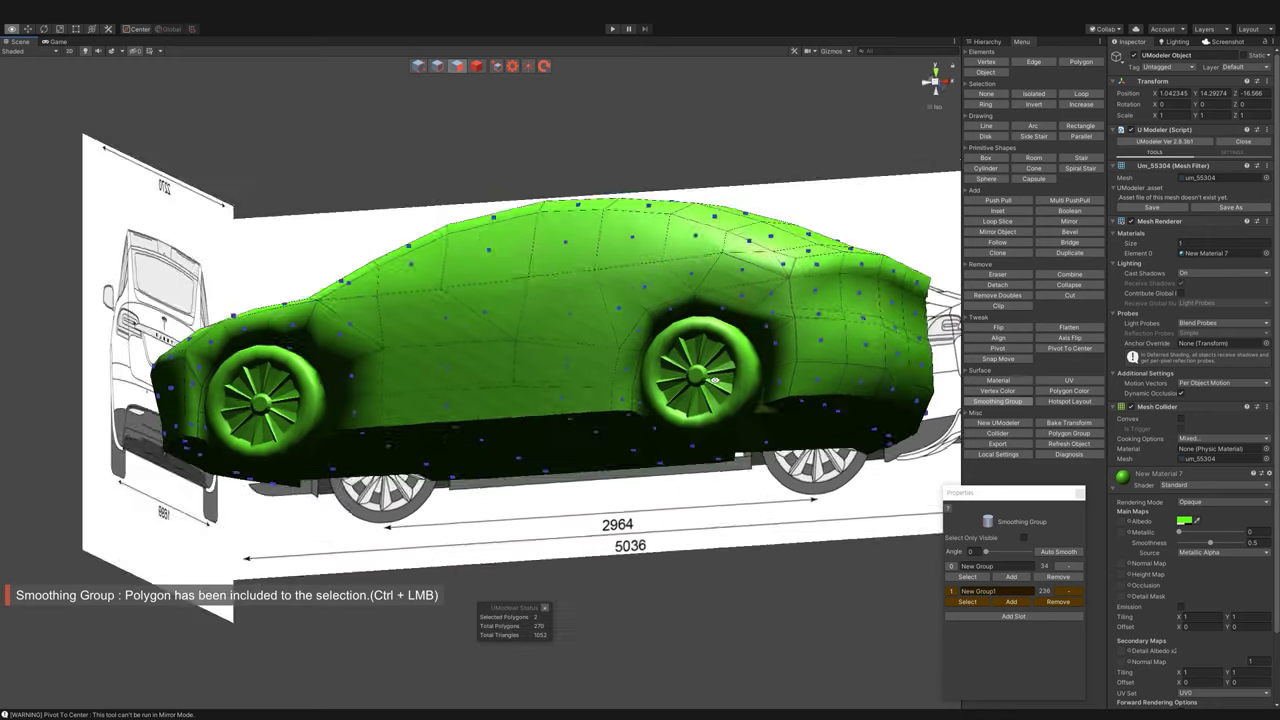
{"action": "left_click", "coordinate": [290, 392], "text": "ctrl"}
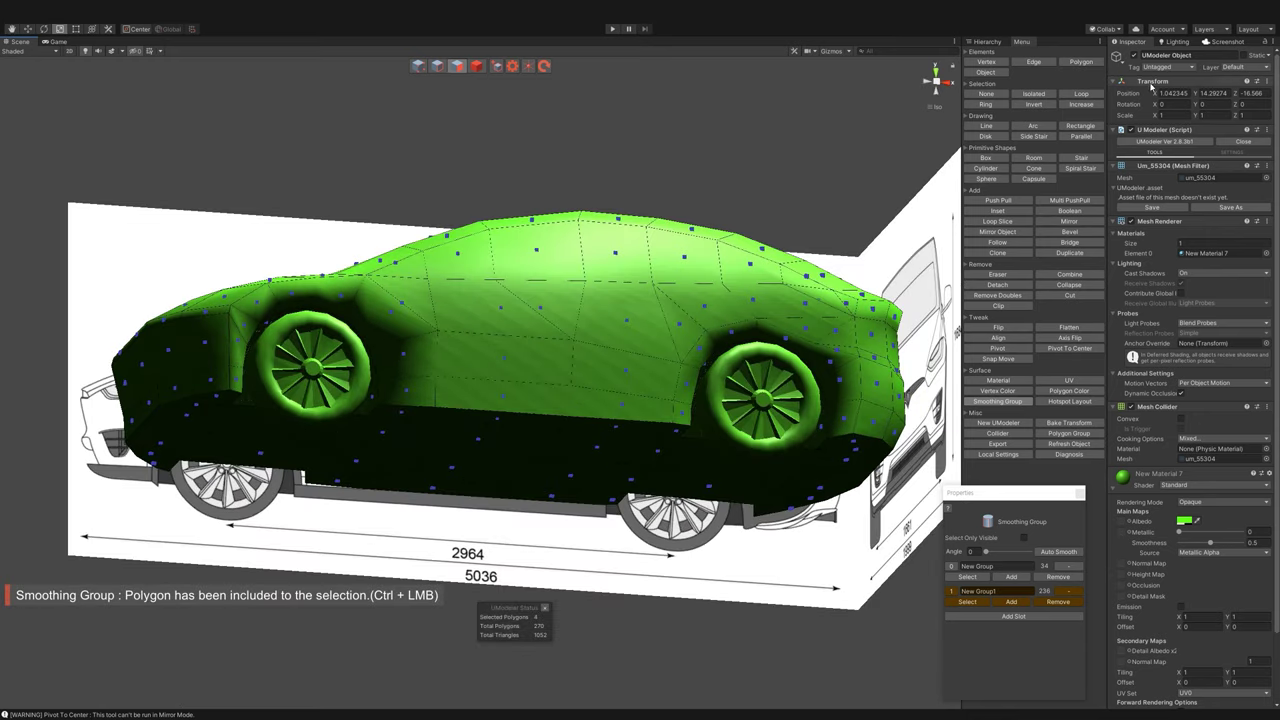
{"action": "left_click", "coordinate": [1076, 106]}
{"action": "left_click_drag", "start_coordinate": [860, 230], "coordinate": [682, 367], "text": "alt"}
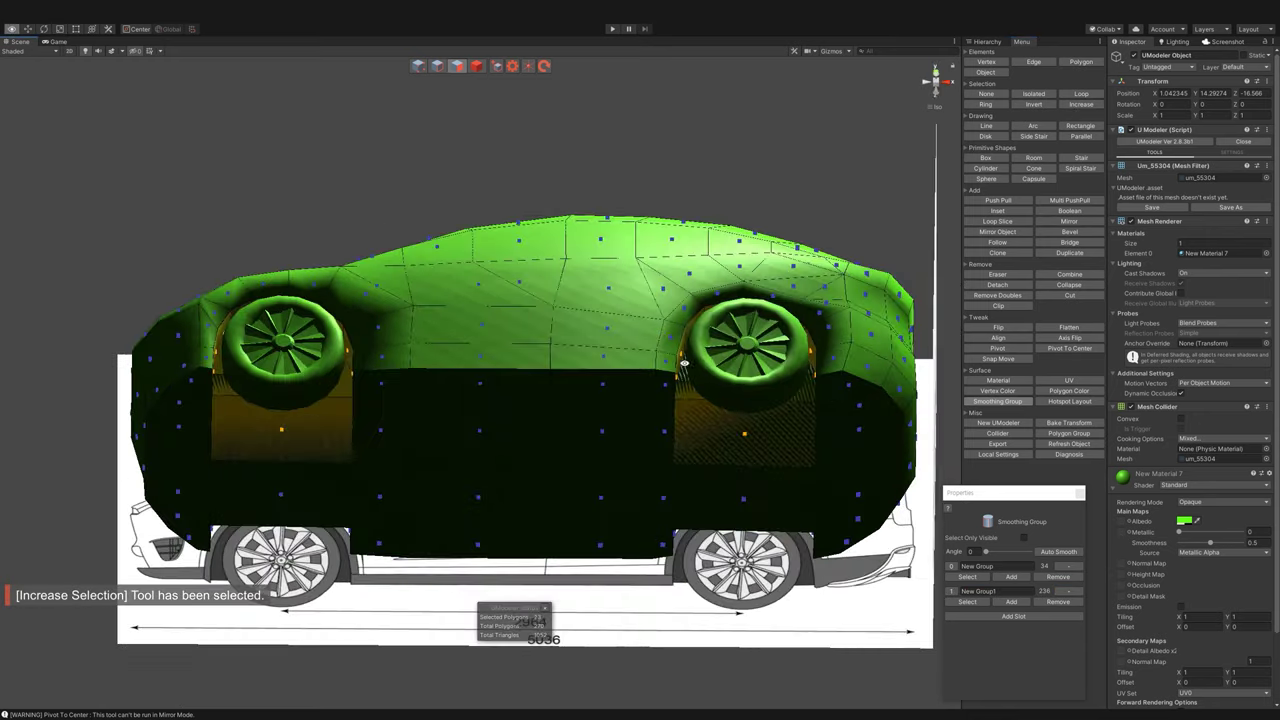
{"action": "left_click", "coordinate": [736, 439], "text": "ctrl"}
{"action": "left_click", "coordinate": [745, 432], "text": "ctrl"}
{"action": "left_click_drag", "start_coordinate": [745, 432], "coordinate": [1128, 553], "text": "alt"}
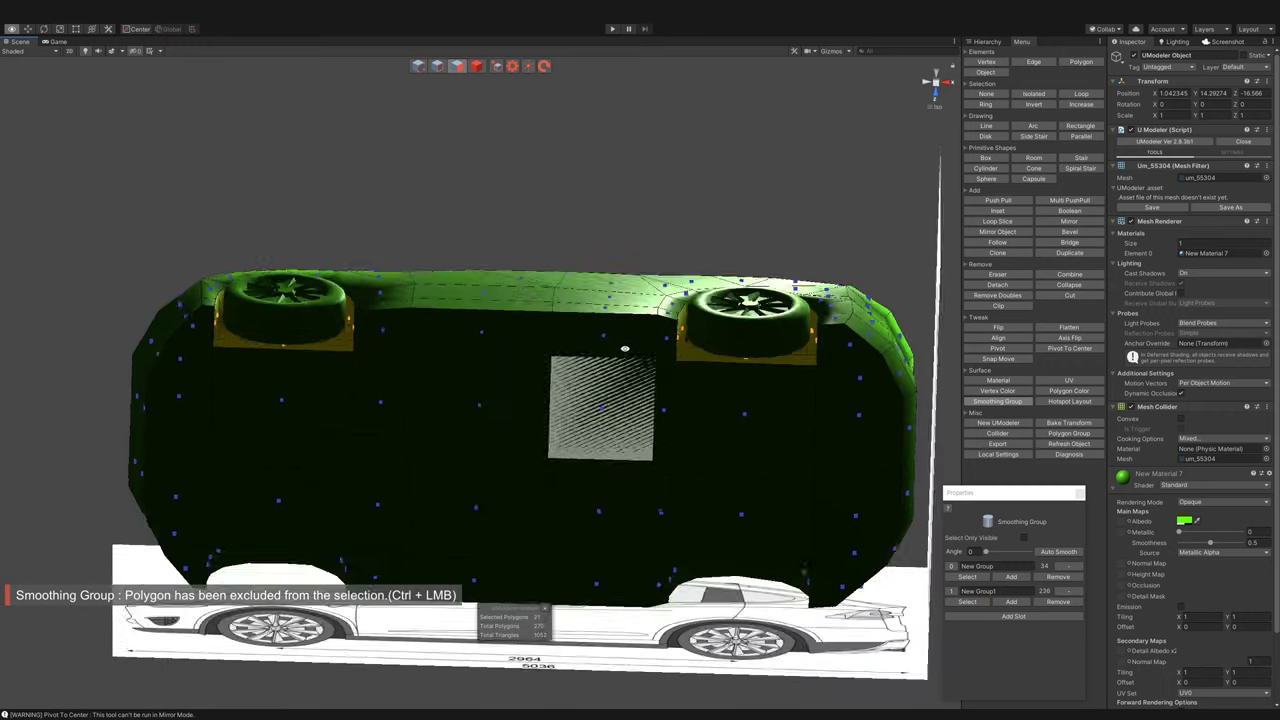
{"action": "left_click", "coordinate": [1013, 616]}
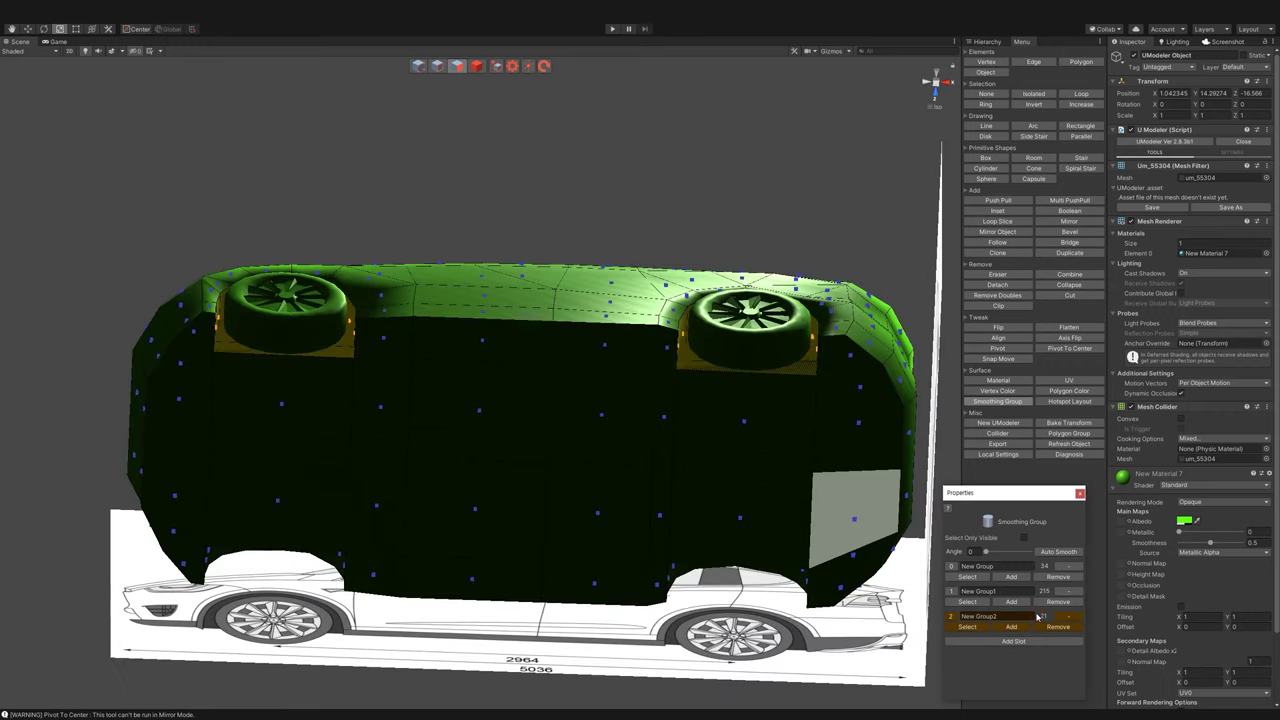
- Add another smoothing group slot, review the groups, and return to Object mode
{"action": "left_click", "coordinate": [734, 360], "text": "ctrl"}
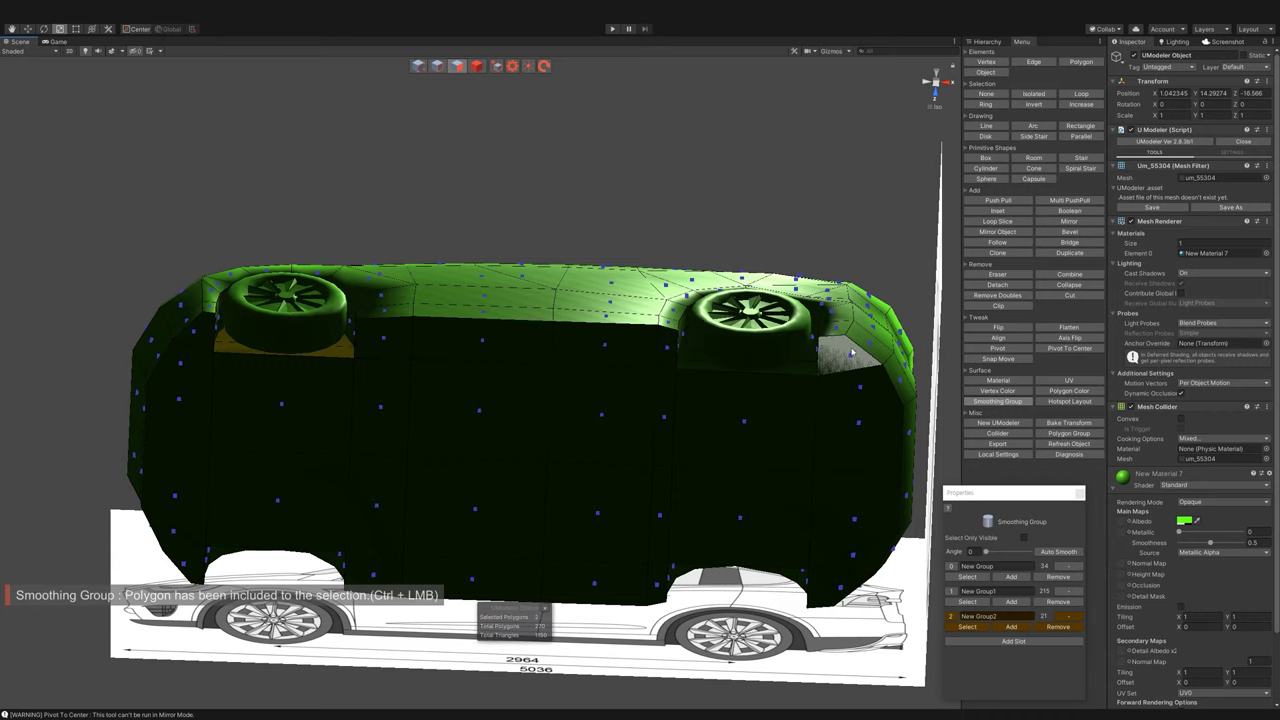
{"action": "left_click", "coordinate": [1013, 641]}
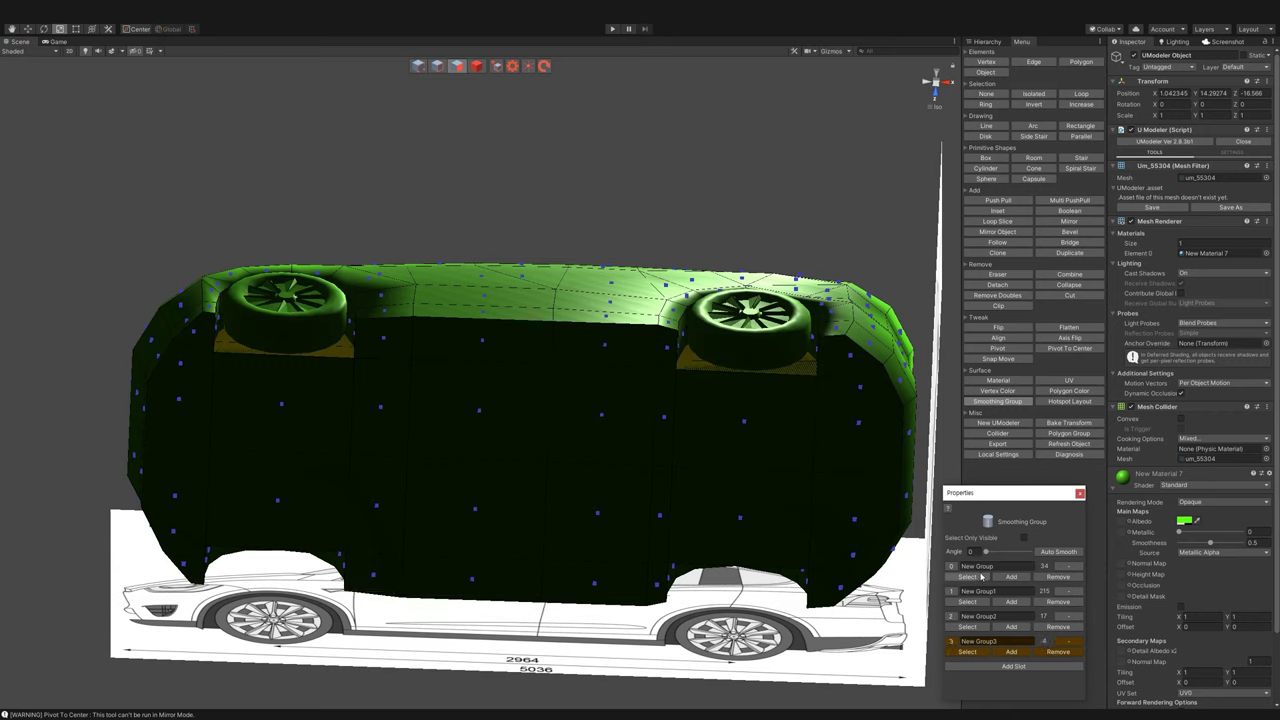
{"action": "left_click", "coordinate": [967, 577]}
{"action": "left_click", "coordinate": [988, 603]}
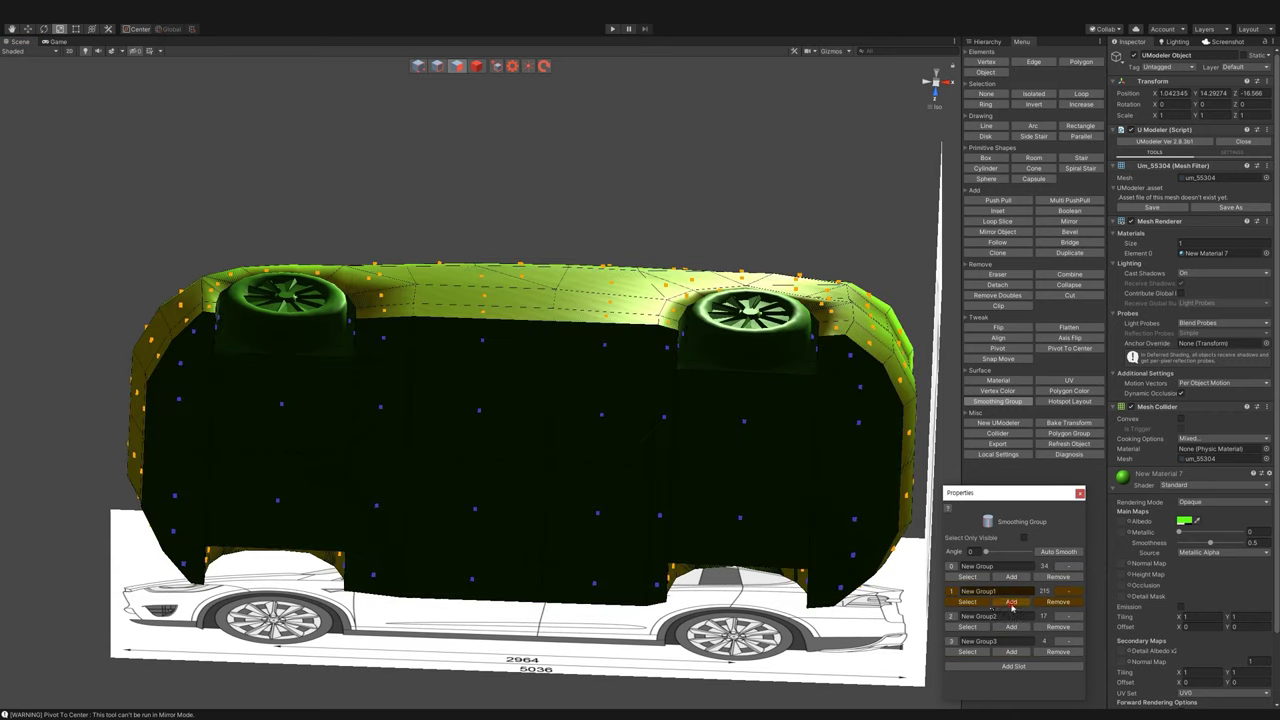
{"action": "left_click_drag", "start_coordinate": [600, 450], "coordinate": [400, 430], "text": "alt"}
{"action": "left_click", "coordinate": [480, 66]}
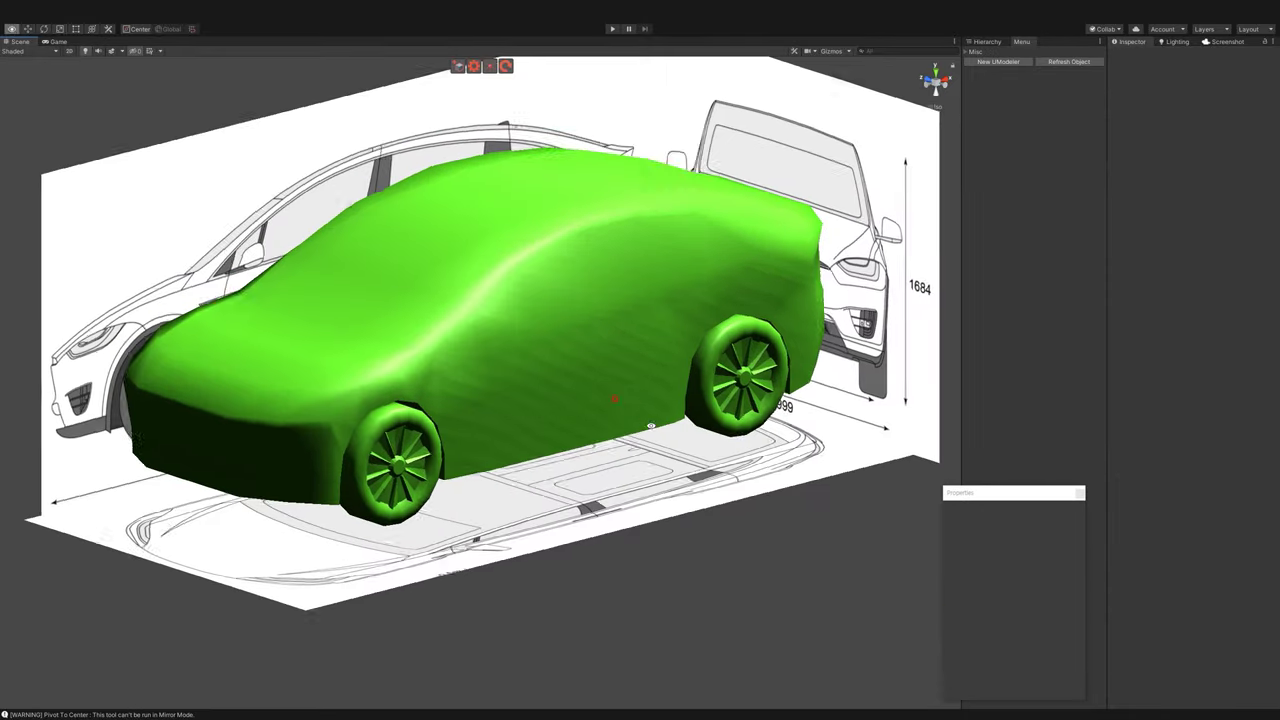
- Preview the smoothed car body without its wireframe
{"action": "mouse_move", "coordinate": [620, 380]}
{"action": "left_mouse_down", "text": "alt"}
{"action": "mouse_move", "coordinate": [465, 362]}
{"action": "mouse_move", "coordinate": [687, 204]}
{"action": "mouse_move", "coordinate": [518, 104]}
{"action": "left_mouse_up", "text": "alt"}
{"action": "key", "text": "3"}
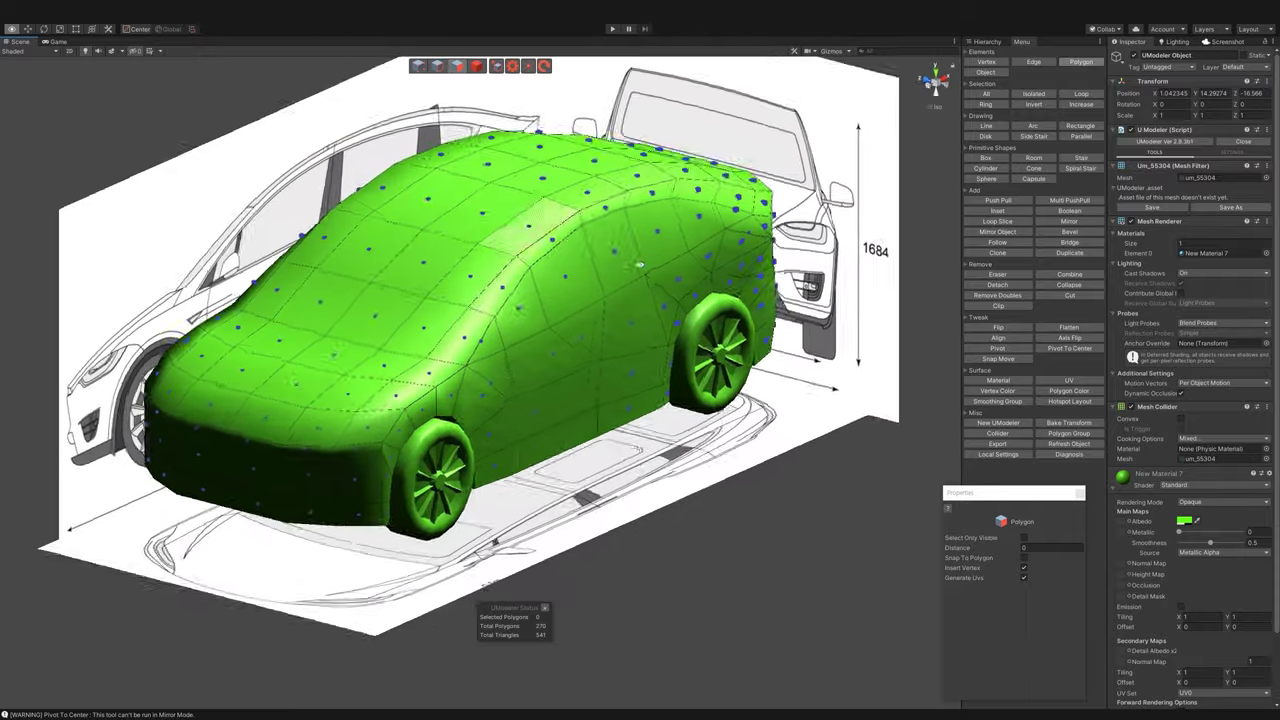
{"action": "left_click", "coordinate": [483, 68]}
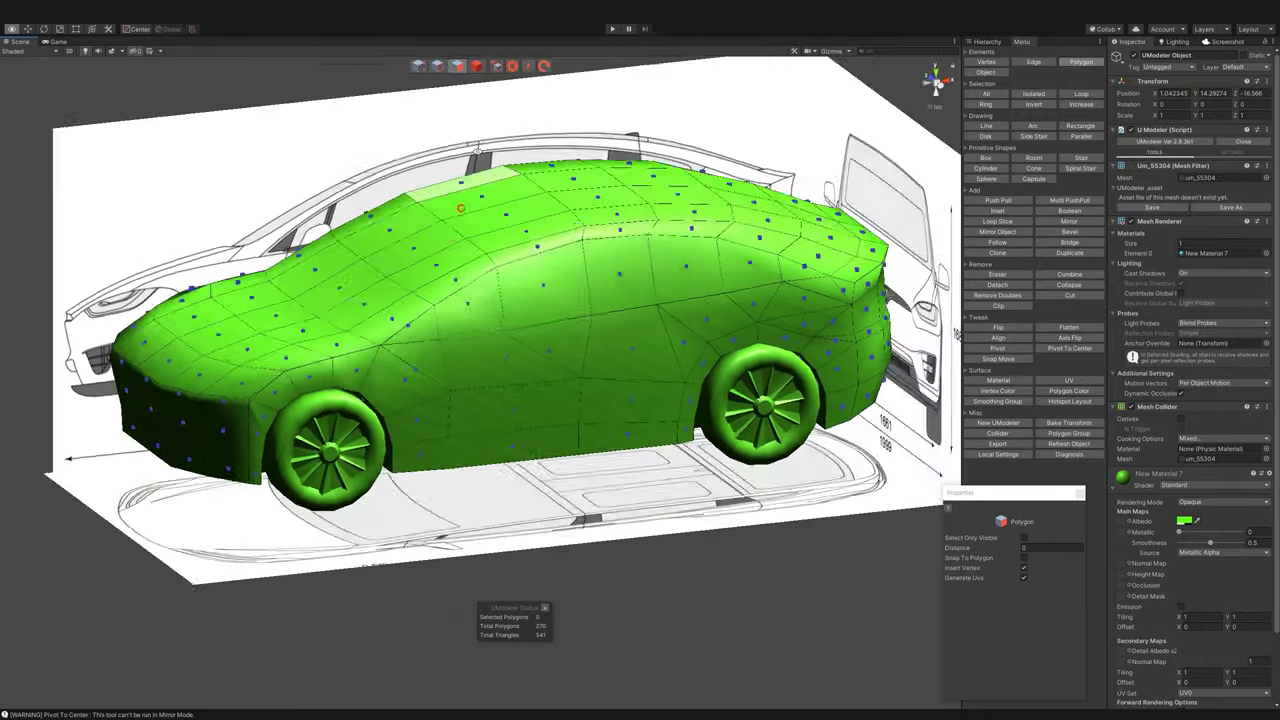
{"action": "left_click_drag", "start_coordinate": [783, 538], "coordinate": [740, 420], "text": "alt"}
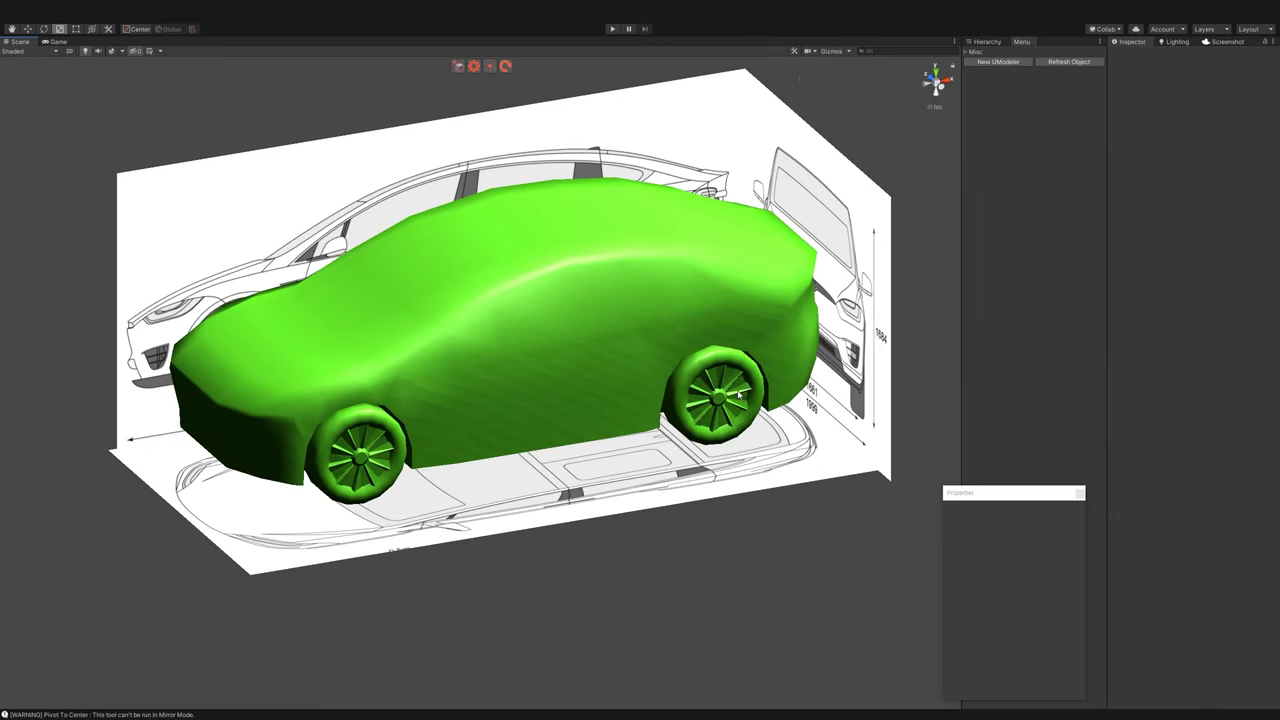
- Change the shared material's albedo from green to grey and smoothness to 0.728
{"action": "left_click", "coordinate": [715, 390]}
{"action": "left_click", "coordinate": [1184, 521]}
{"action": "left_click_drag", "start_coordinate": [1212, 316], "coordinate": [1190, 318]}
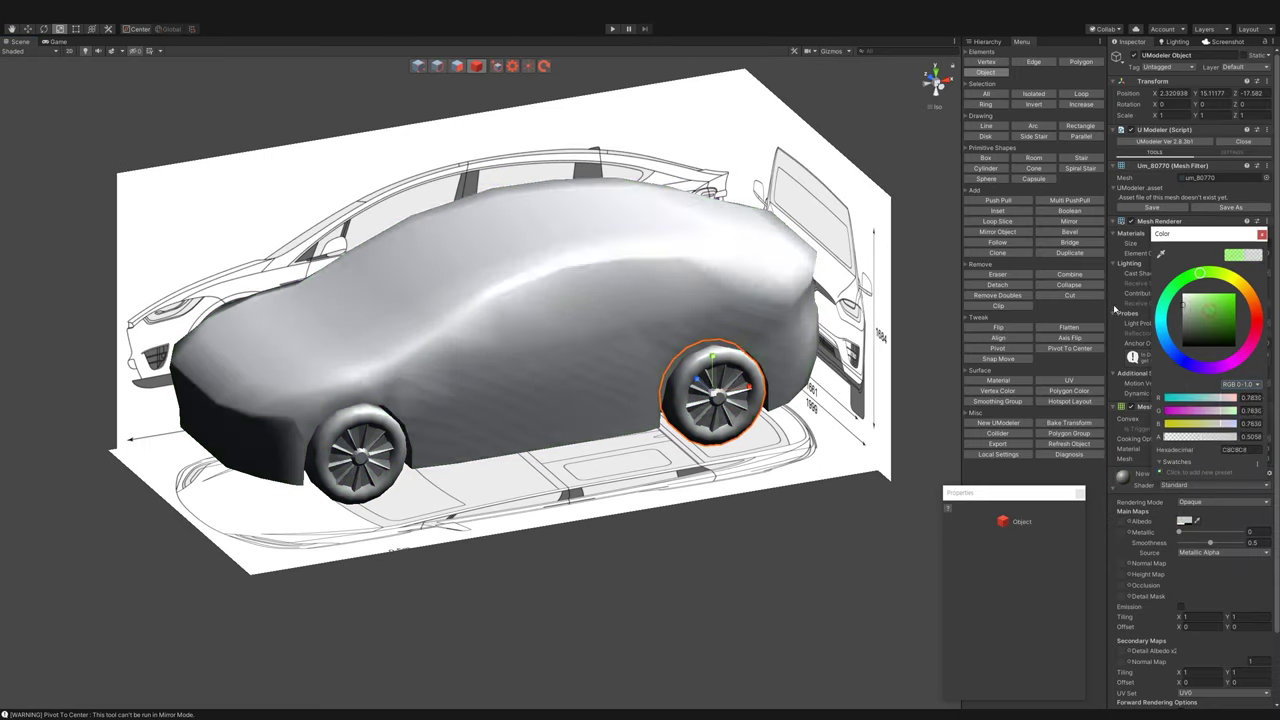
{"action": "left_click", "coordinate": [771, 623]}
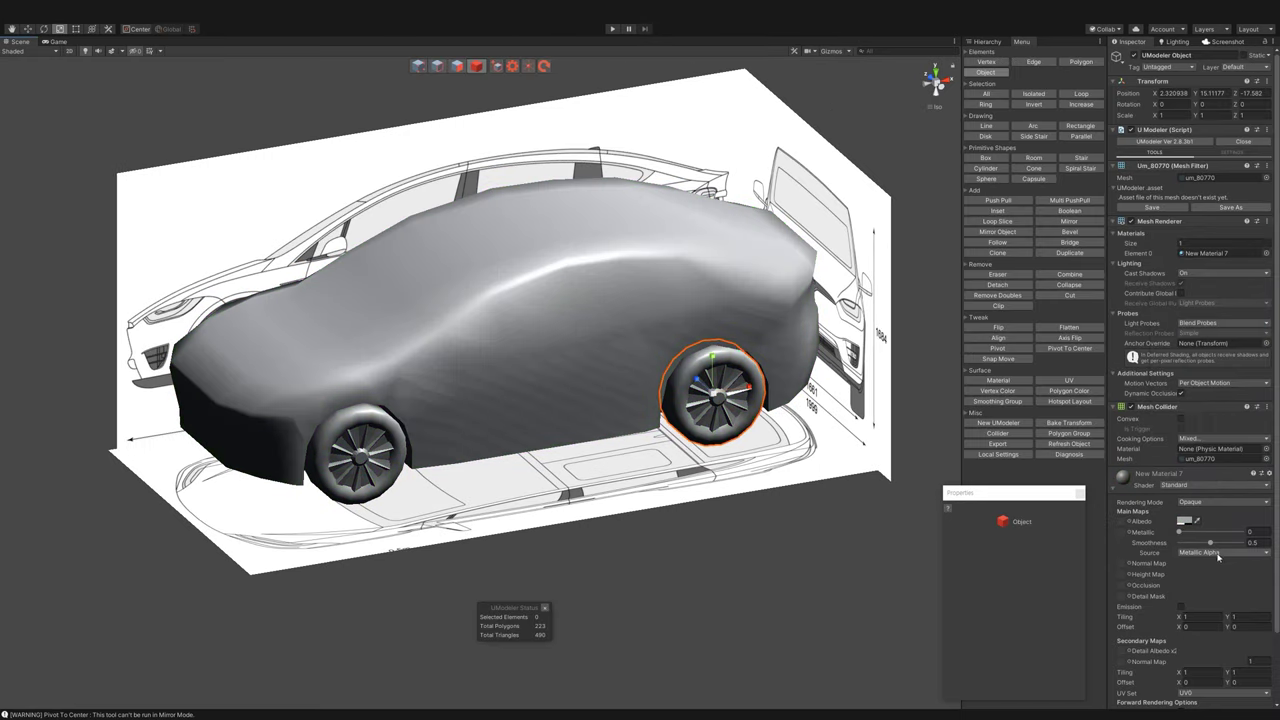
{"action": "left_click_drag", "start_coordinate": [1210, 542], "coordinate": [1225, 542]}
- Select the car body and snap to a straight top-down view
{"action": "mouse_move", "coordinate": [760, 600]}
{"action": "left_mouse_down", "text": "alt"}
{"action": "mouse_move", "coordinate": [725, 595]}
{"action": "mouse_move", "coordinate": [541, 311]}
{"action": "mouse_move", "coordinate": [480, 104]}
{"action": "mouse_move", "coordinate": [580, 381]}
{"action": "left_mouse_up", "text": "alt"}
{"action": "left_click", "coordinate": [541, 311]}
{"action": "left_click_drag", "start_coordinate": [840, 190], "coordinate": [600, 300], "text": "alt"}
{"action": "left_click", "coordinate": [936, 68]}
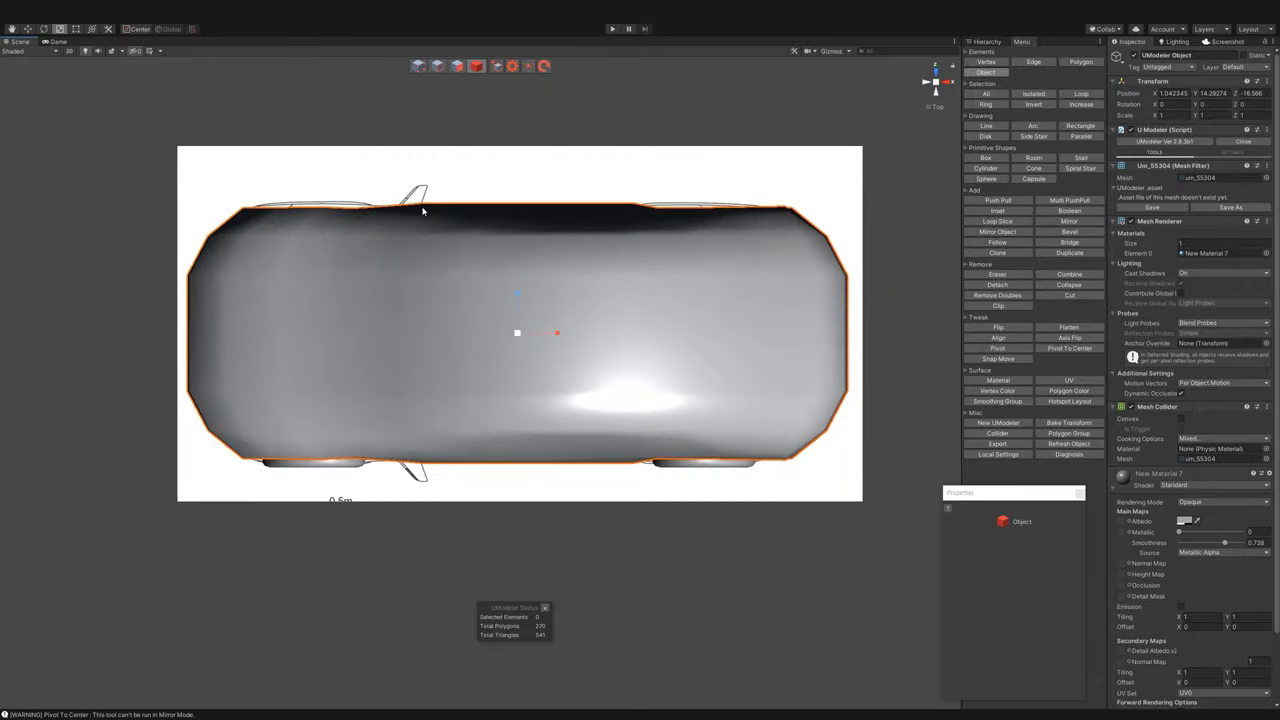
- Mirror the half body into a full symmetric car in Edge mode
{"action": "key", "text": "2"}
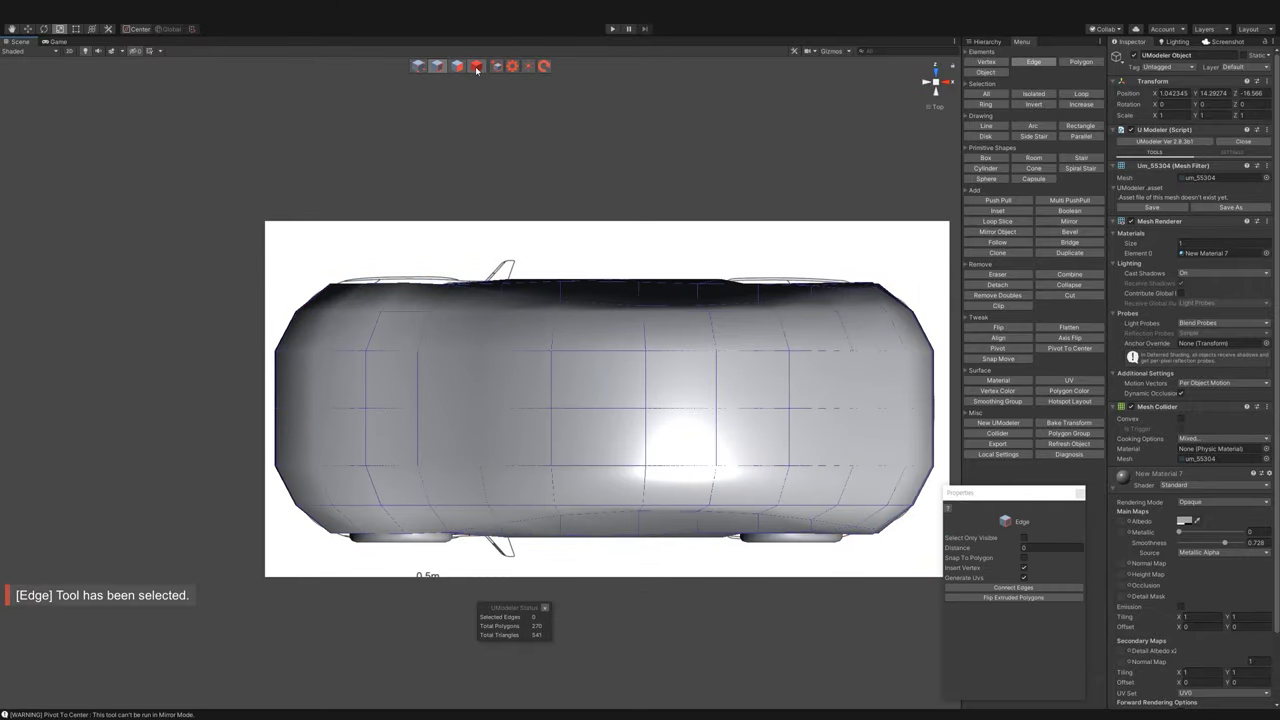
{"action": "left_click", "coordinate": [1069, 221]}
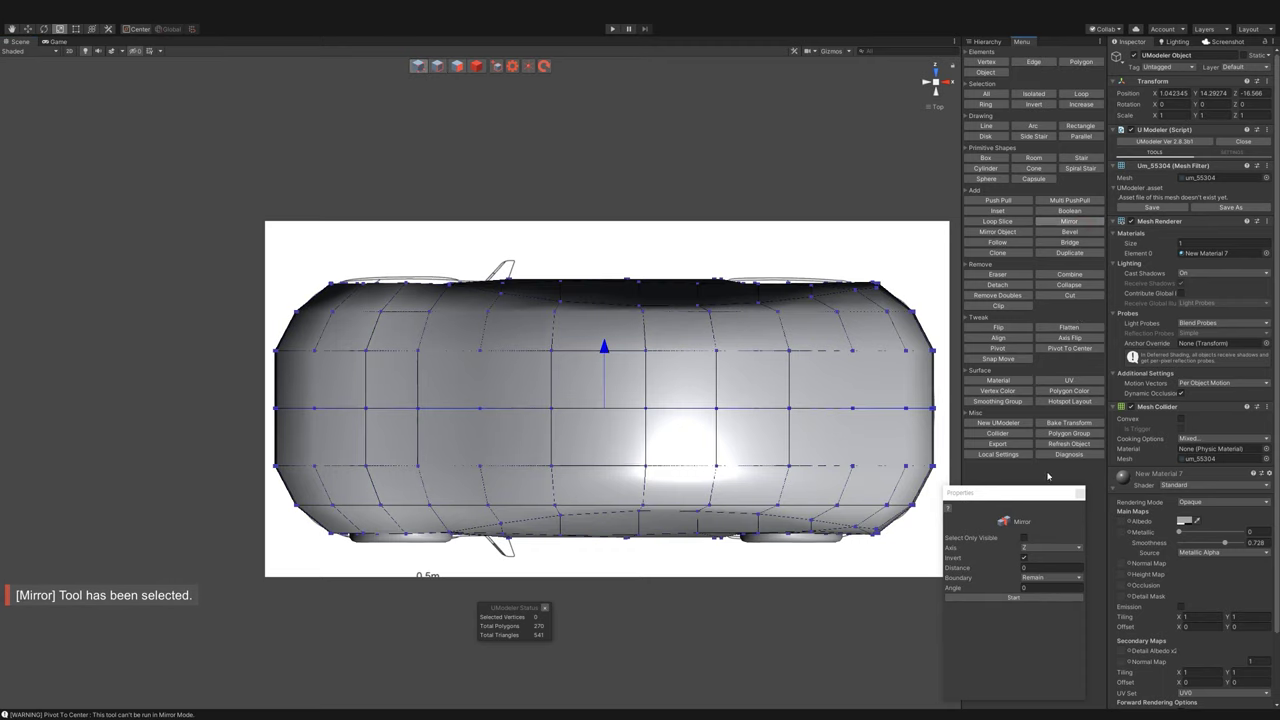
{"action": "left_click", "coordinate": [982, 602]}
{"action": "scroll", "coordinate": [560, 371], "scroll_direction": "up", "scroll_amount": 5}
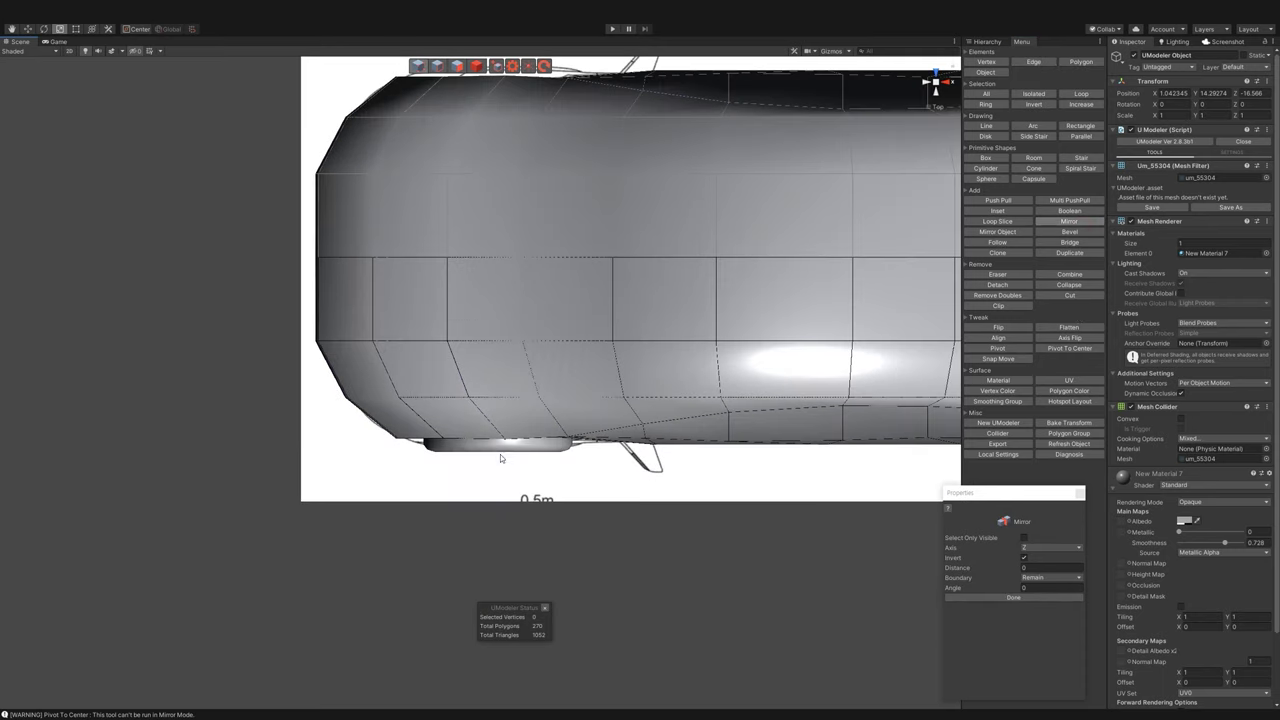
- Select the lower-edge vertices and pull them down slightly
{"action": "left_click", "coordinate": [426, 66]}
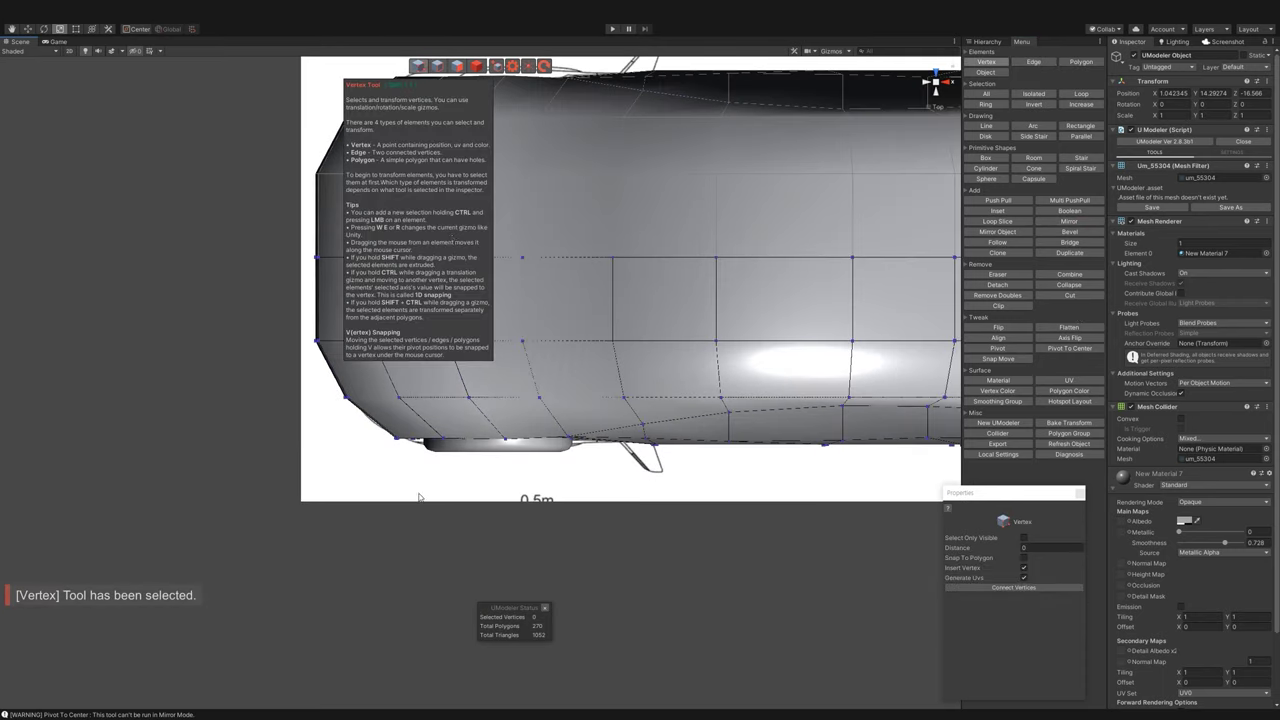
{"action": "left_click_drag", "start_coordinate": [580, 482], "coordinate": [423, 429]}
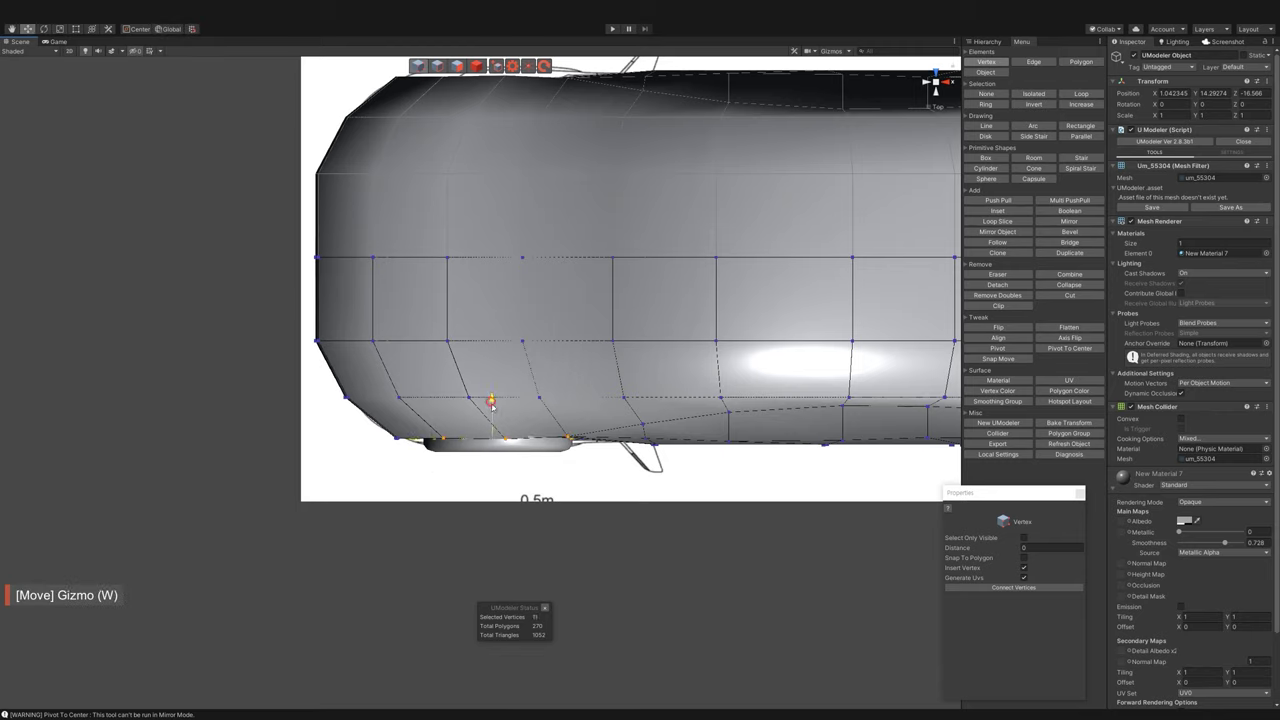
{"action": "left_click_drag", "start_coordinate": [491, 404], "coordinate": [493, 410]}
{"action": "key", "text": "f"}
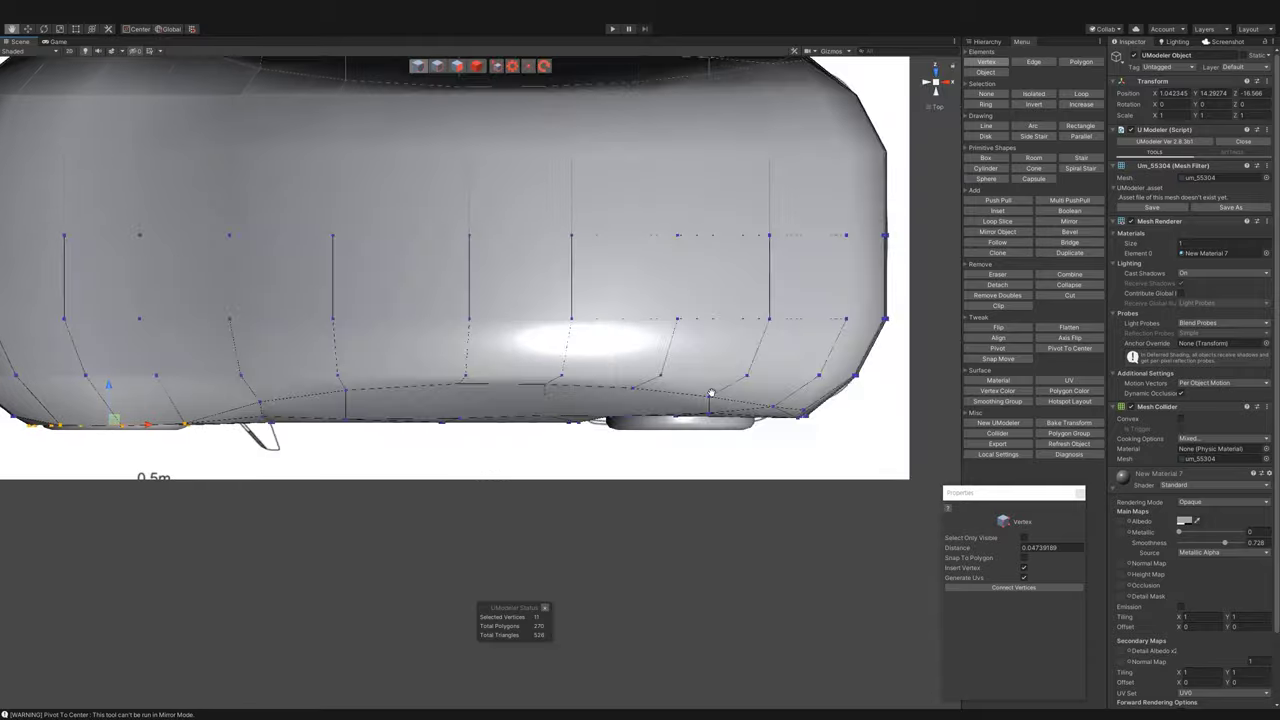
{"action": "left_click_drag", "start_coordinate": [496, 402], "coordinate": [680, 468]}
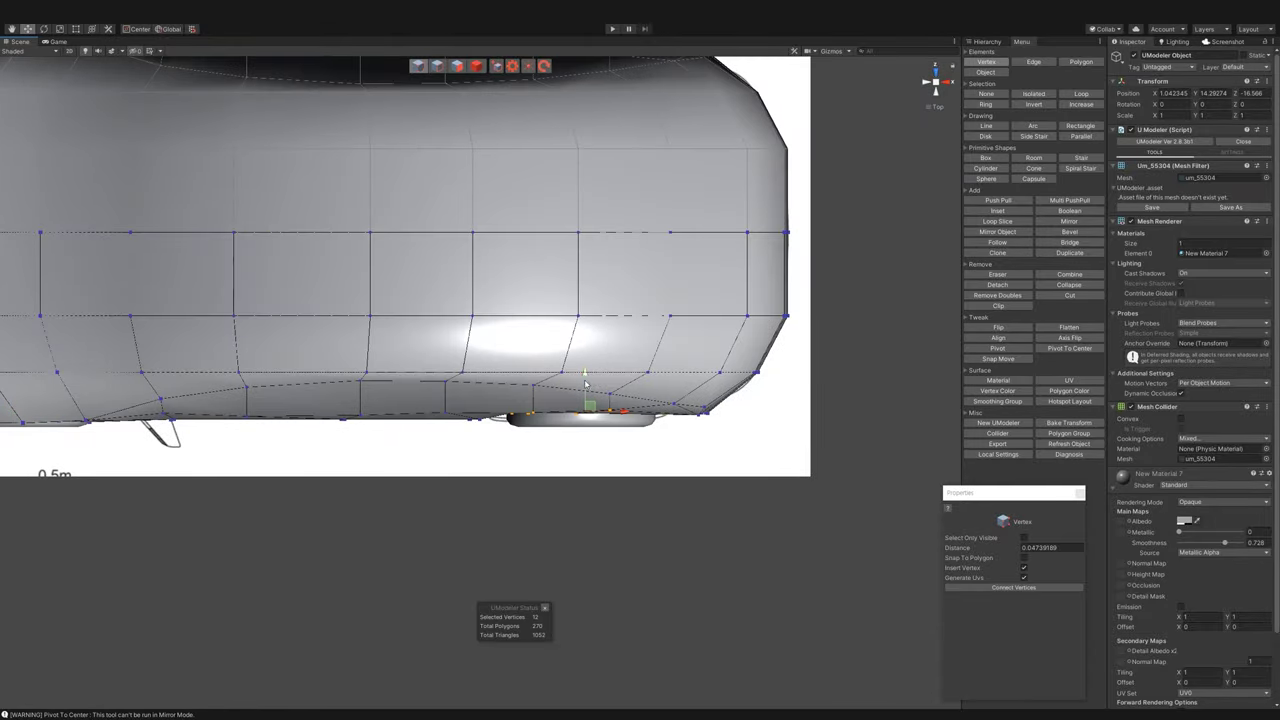
{"action": "scroll", "coordinate": [454, 463], "scroll_direction": "down", "scroll_amount": 5}
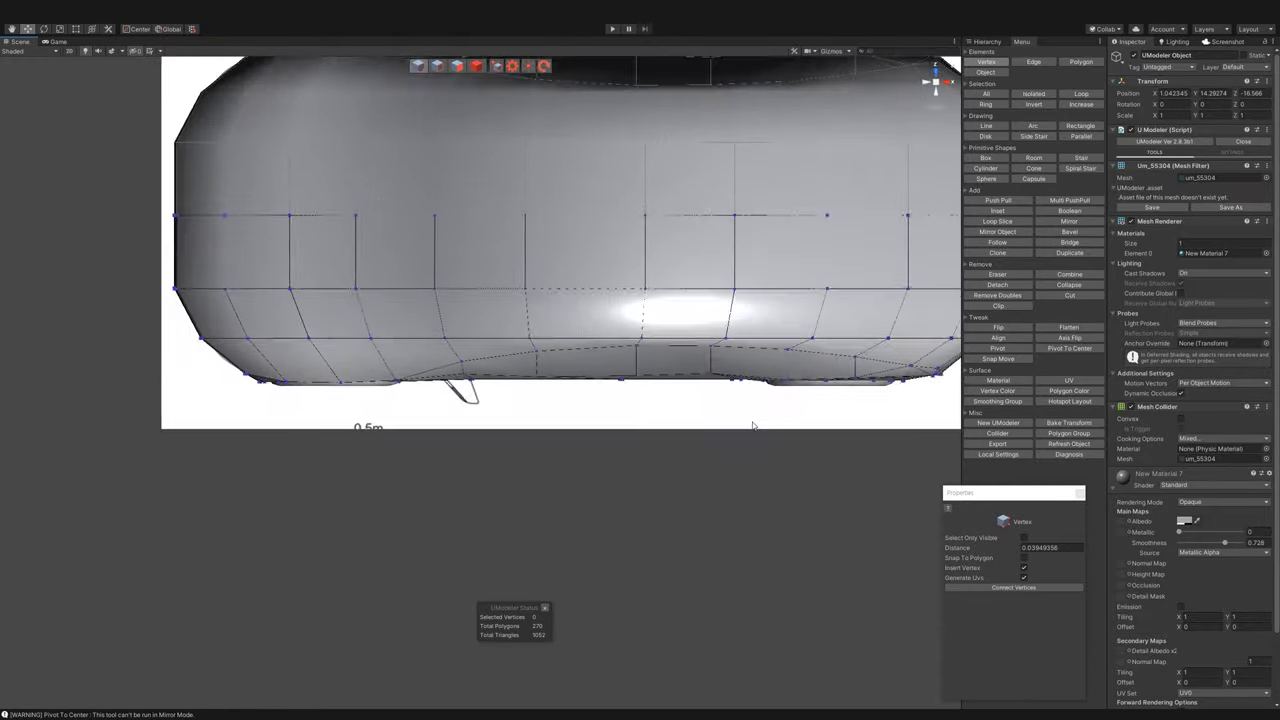
- Check the car from top and front views, then deselect the mesh
{"action": "left_click_drag", "start_coordinate": [454, 463], "coordinate": [759, 227], "text": "alt"}
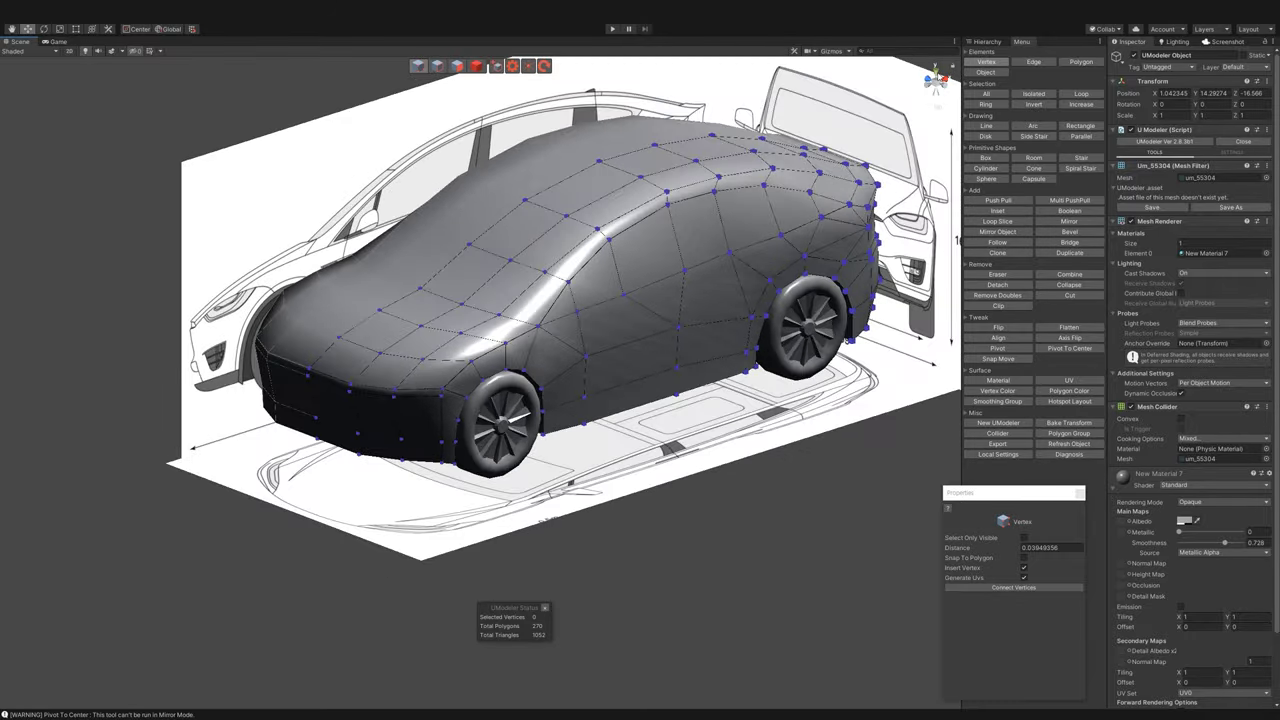
{"action": "left_click", "coordinate": [936, 70]}
{"action": "mouse_move", "coordinate": [767, 398]}
{"action": "left_mouse_down", "text": "alt"}
{"action": "mouse_move", "coordinate": [686, 283]}
{"action": "mouse_move", "coordinate": [734, 202]}
{"action": "left_mouse_up", "text": "alt"}
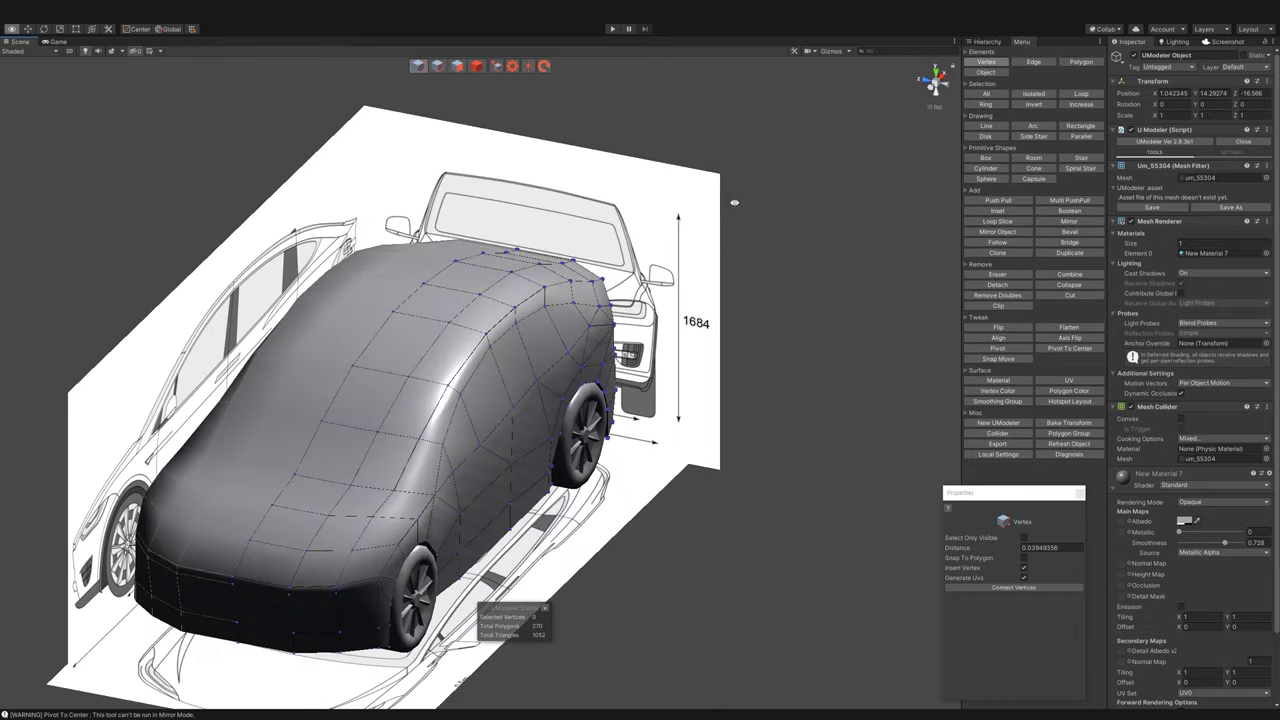
{"action": "left_click", "coordinate": [933, 90]}
{"action": "scroll", "coordinate": [594, 297], "scroll_direction": "up", "scroll_amount": 5}
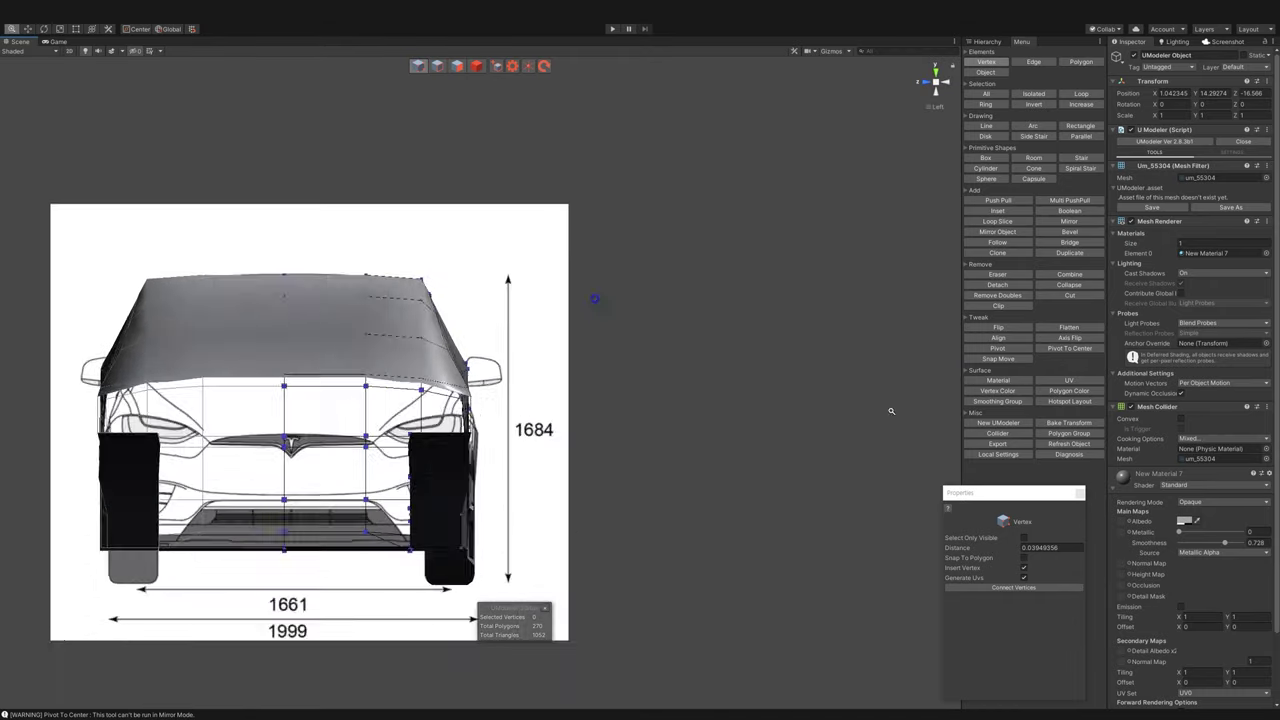
{"action": "left_click", "coordinate": [993, 41]}
{"action": "left_click", "coordinate": [682, 58]}
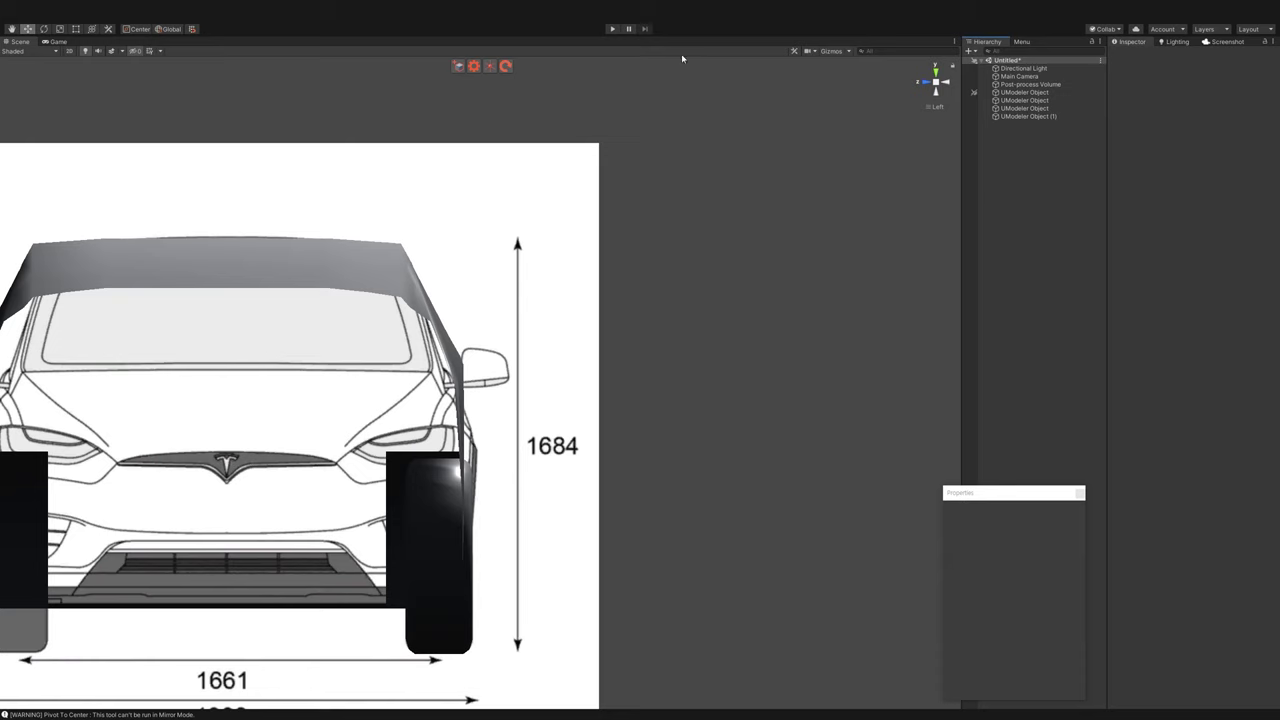
- Add a new UModeler object and draw a box, then undo its placement
{"action": "left_click", "coordinate": [458, 70]}
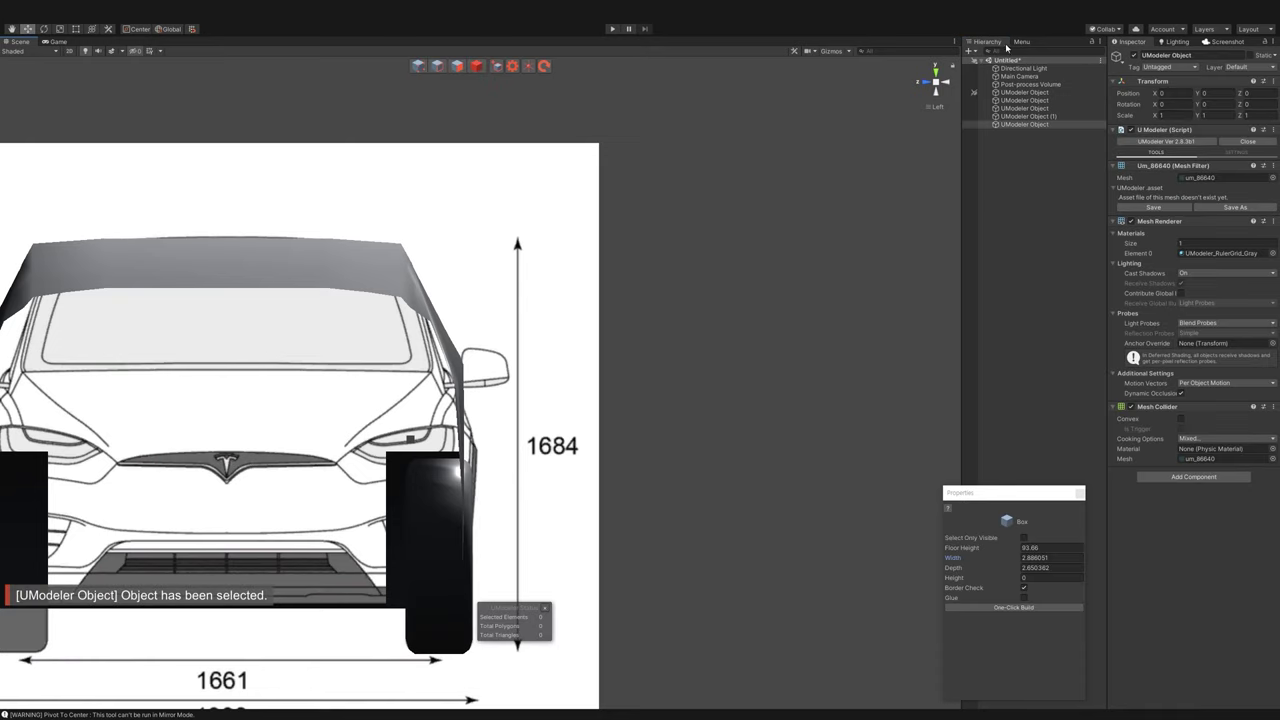
{"action": "left_click", "coordinate": [1010, 44]}
{"action": "left_click_drag", "start_coordinate": [528, 441], "coordinate": [522, 345]}
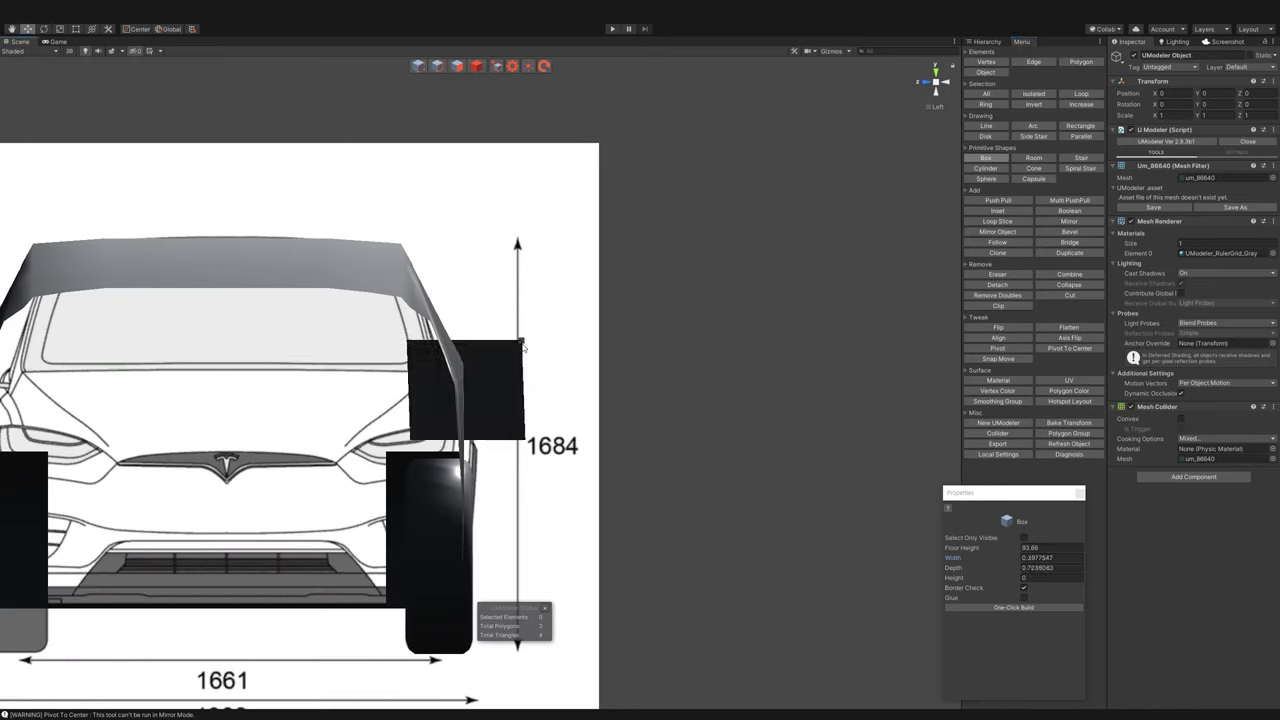
{"action": "left_click", "coordinate": [651, 329]}
{"action": "left_click_drag", "start_coordinate": [651, 329], "coordinate": [686, 365], "text": "alt"}
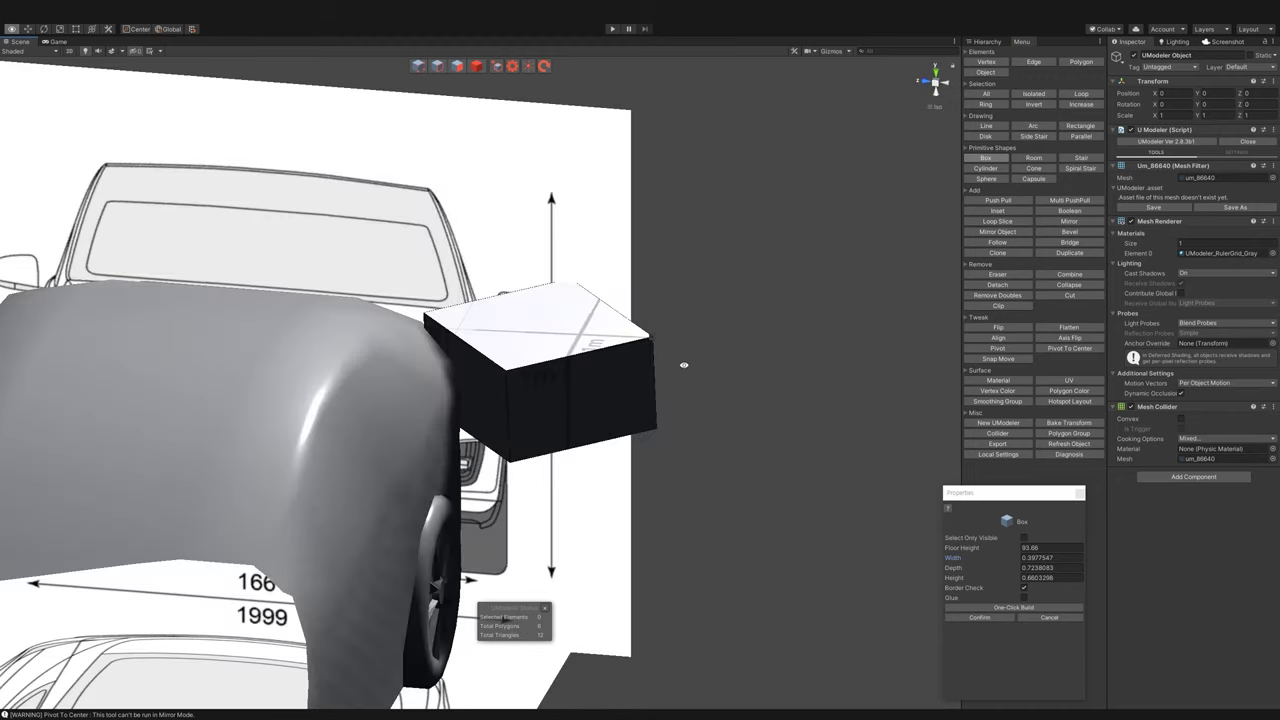
{"action": "key", "text": "ctrl+z"}
- Draw a new box near the car's front and raise it above the ground
{"action": "left_click", "coordinate": [995, 43]}
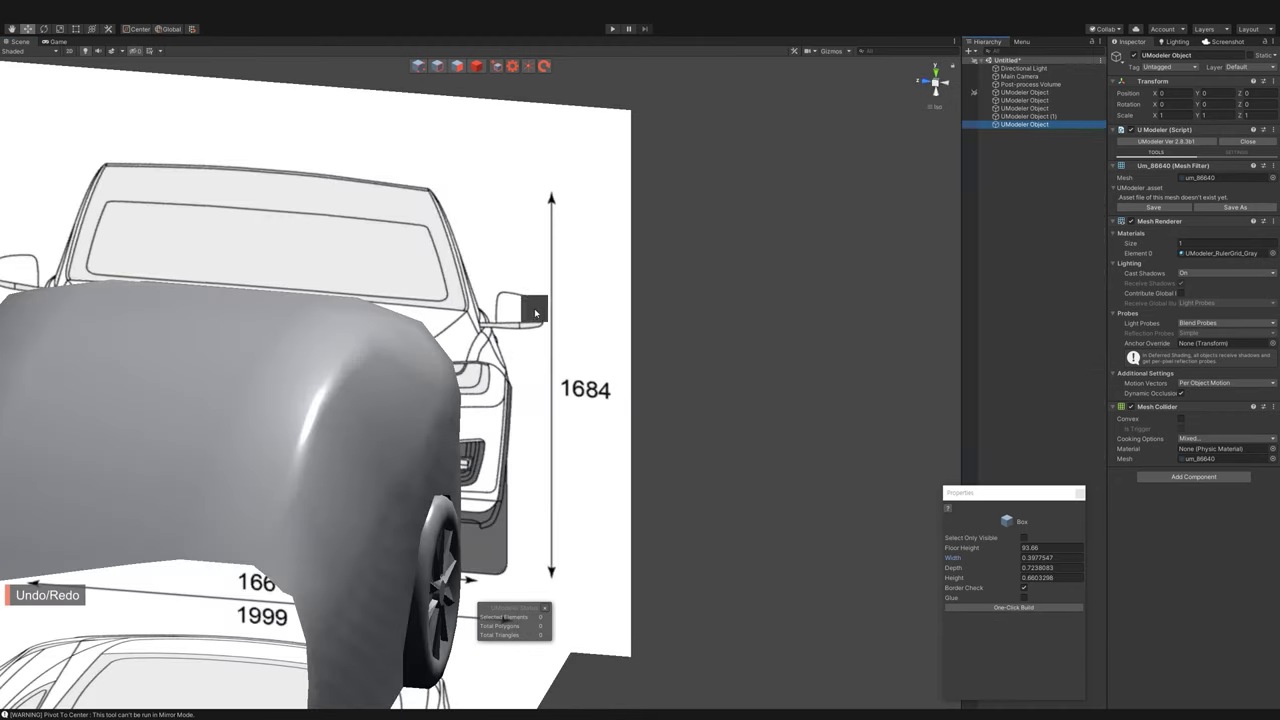
{"action": "mouse_move", "coordinate": [649, 313]}
{"action": "left_mouse_down", "text": "alt"}
{"action": "mouse_move", "coordinate": [664, 382]}
{"action": "mouse_move", "coordinate": [534, 466]}
{"action": "mouse_move", "coordinate": [586, 480]}
{"action": "mouse_move", "coordinate": [760, 420]}
{"action": "mouse_move", "coordinate": [709, 437]}
{"action": "left_mouse_up", "text": "alt"}
{"action": "left_click", "coordinate": [586, 475]}
{"action": "key", "text": "Return"}
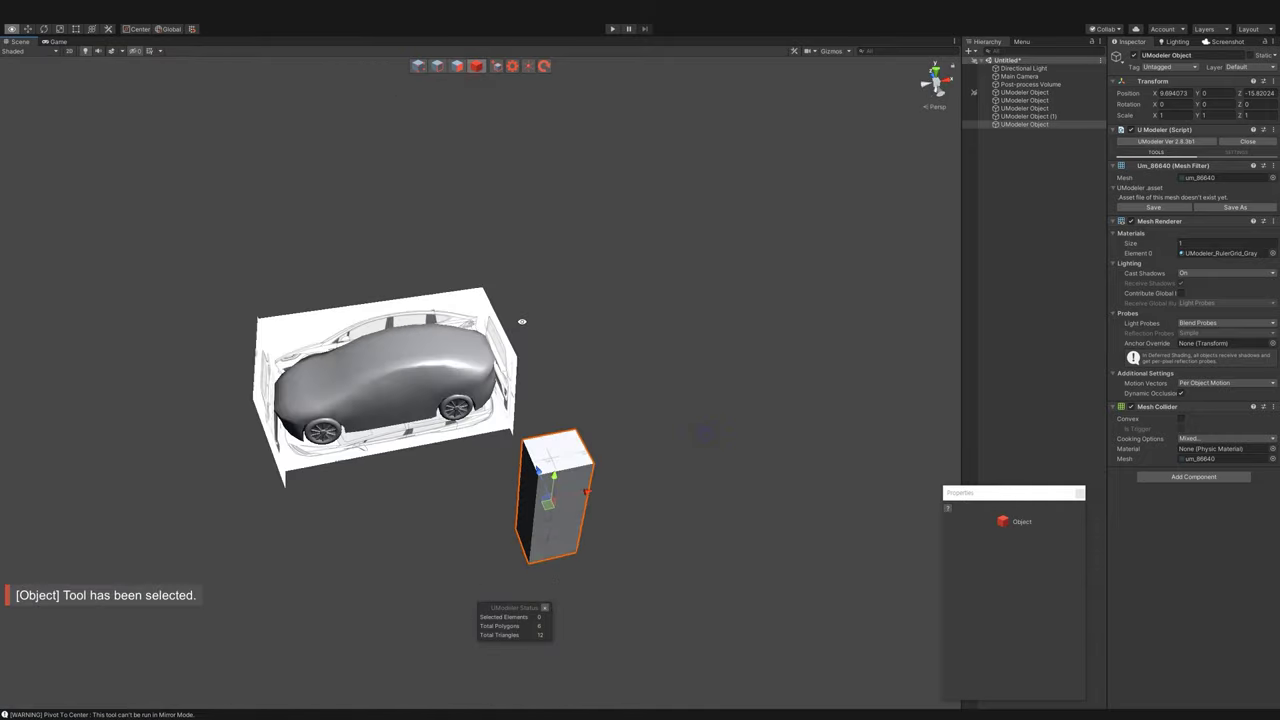
{"action": "mouse_move", "coordinate": [544, 510]}
{"action": "left_mouse_down"}
{"action": "mouse_move", "coordinate": [552, 345]}
{"action": "mouse_move", "coordinate": [556, 371]}
{"action": "mouse_move", "coordinate": [520, 300]}
{"action": "left_mouse_up"}
{"action": "scroll", "coordinate": [556, 371], "scroll_direction": "up", "scroll_amount": 3}
- Push the box's top face down and shrink it into a thinner block
{"action": "key", "text": "3"}
{"action": "left_click", "coordinate": [510, 115]}
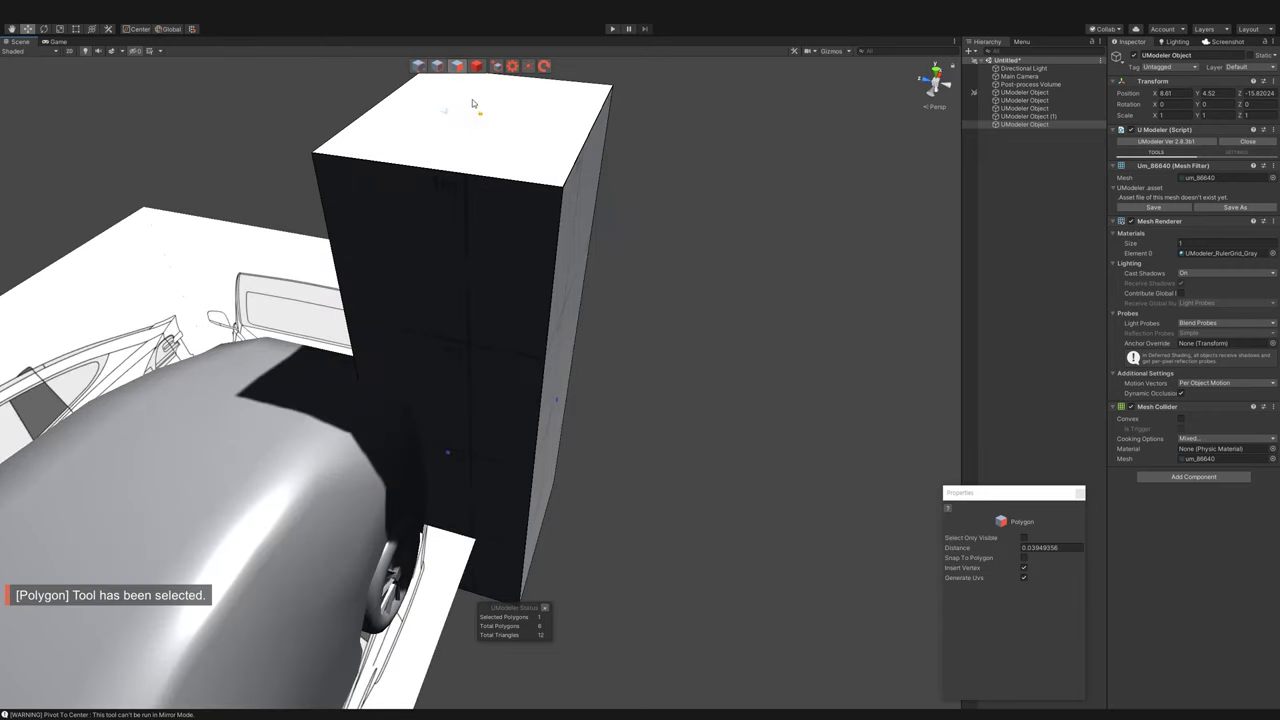
{"action": "left_click_drag", "start_coordinate": [510, 115], "coordinate": [566, 124], "text": "alt"}
{"action": "left_click_drag", "start_coordinate": [481, 189], "coordinate": [481, 324]}
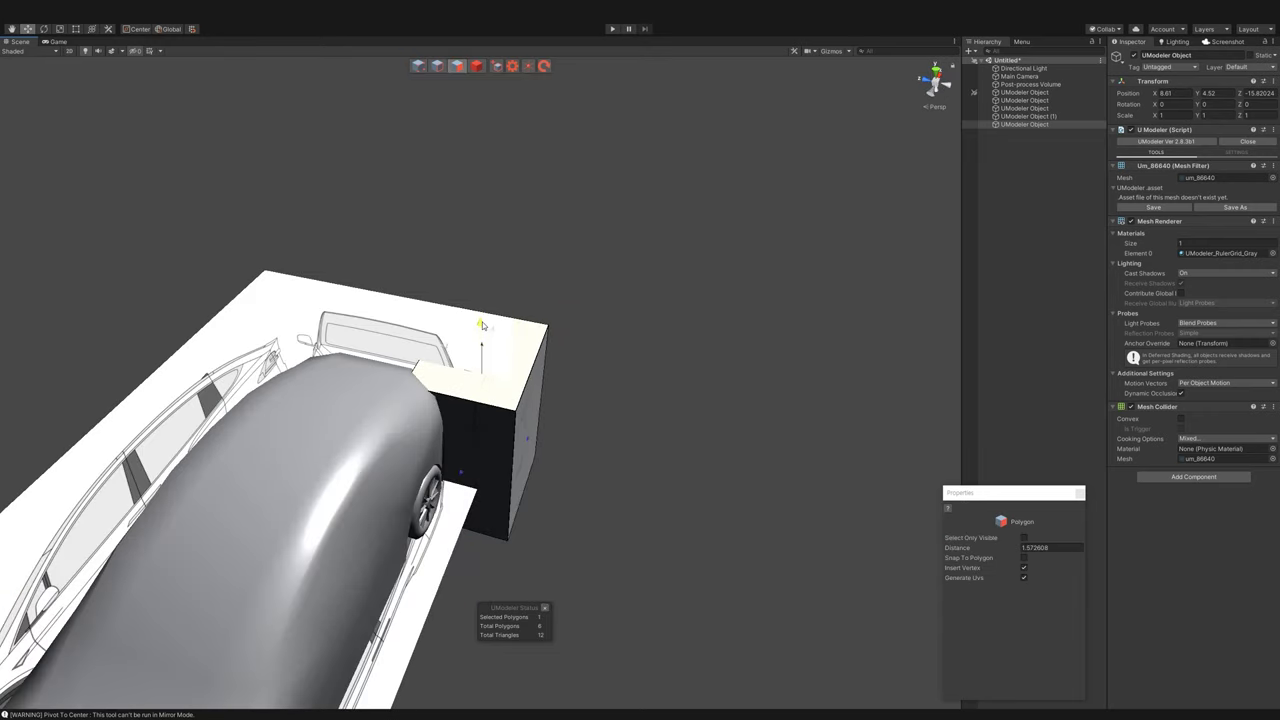
{"action": "left_click_drag", "start_coordinate": [514, 447], "coordinate": [458, 424]}
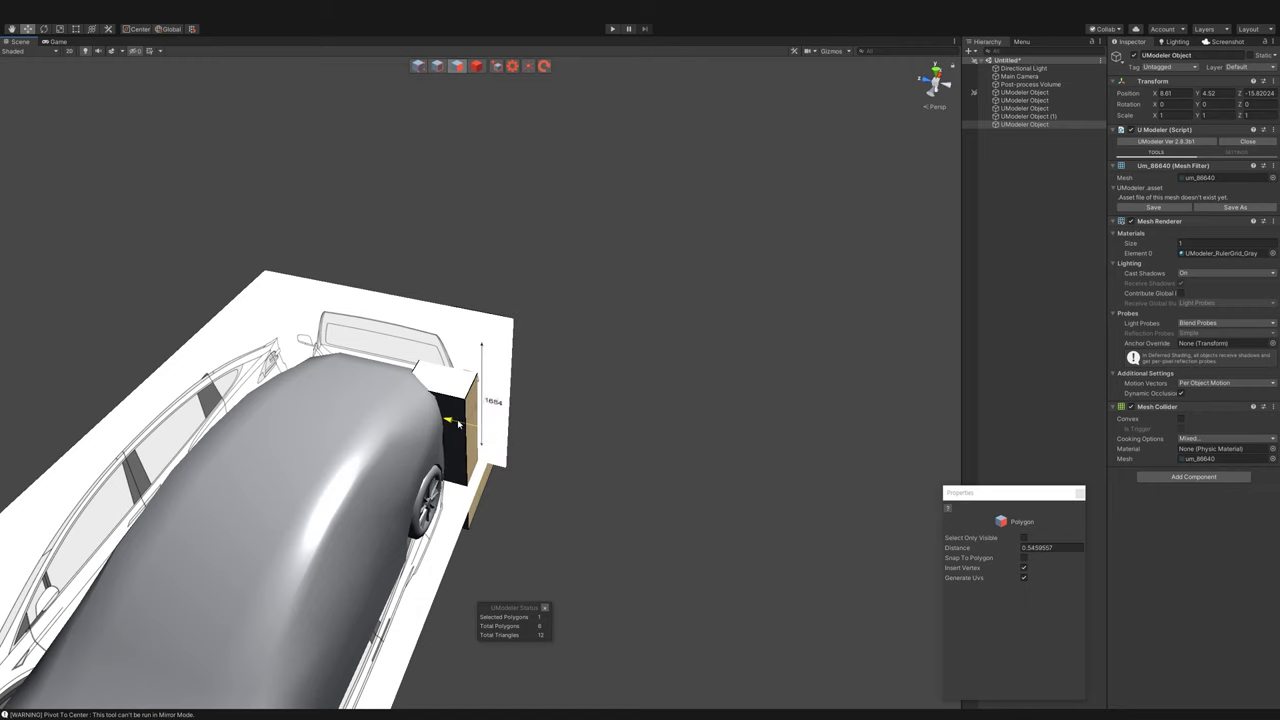
{"action": "mouse_move", "coordinate": [431, 369]}
{"action": "left_mouse_down", "text": "alt"}
{"action": "mouse_move", "coordinate": [404, 410]}
{"action": "mouse_move", "coordinate": [450, 418]}
{"action": "mouse_move", "coordinate": [479, 526]}
{"action": "mouse_move", "coordinate": [489, 319]}
{"action": "left_mouse_up", "text": "alt"}
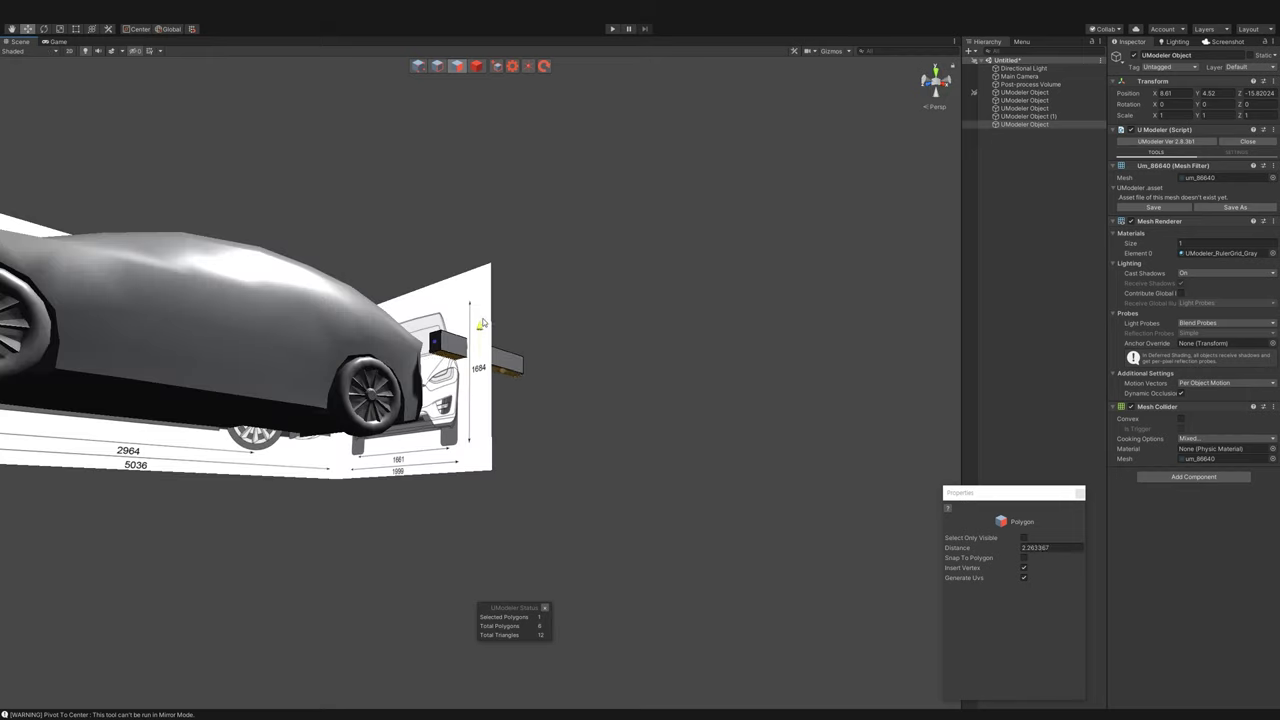
- Push the bar's end face in to shorten it, then select the car body
{"action": "key", "text": "f"}
{"action": "left_click_drag", "start_coordinate": [489, 267], "coordinate": [577, 329], "text": "alt"}
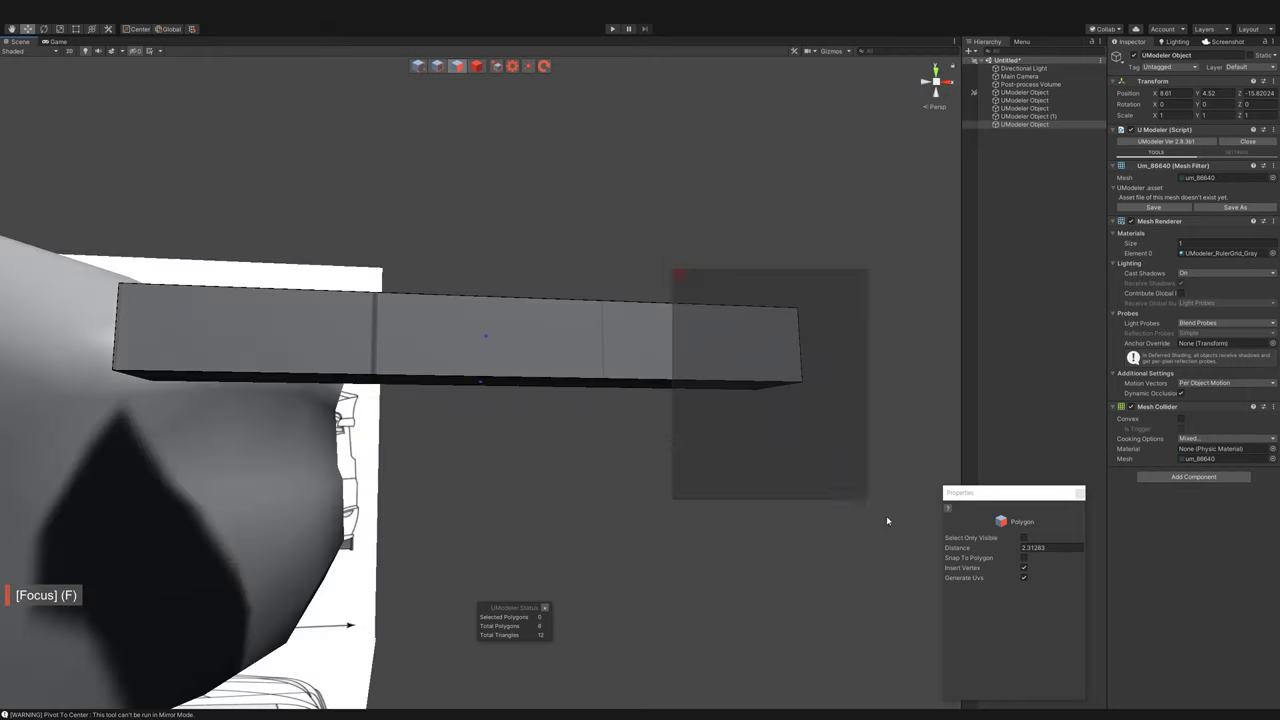
{"action": "mouse_move", "coordinate": [651, 354]}
{"action": "left_mouse_down"}
{"action": "mouse_move", "coordinate": [471, 366]}
{"action": "mouse_move", "coordinate": [540, 360]}
{"action": "left_mouse_up"}
{"action": "scroll", "coordinate": [480, 371], "scroll_direction": "down", "scroll_amount": 5}
{"action": "left_click", "coordinate": [488, 65]}
{"action": "left_click", "coordinate": [400, 330]}
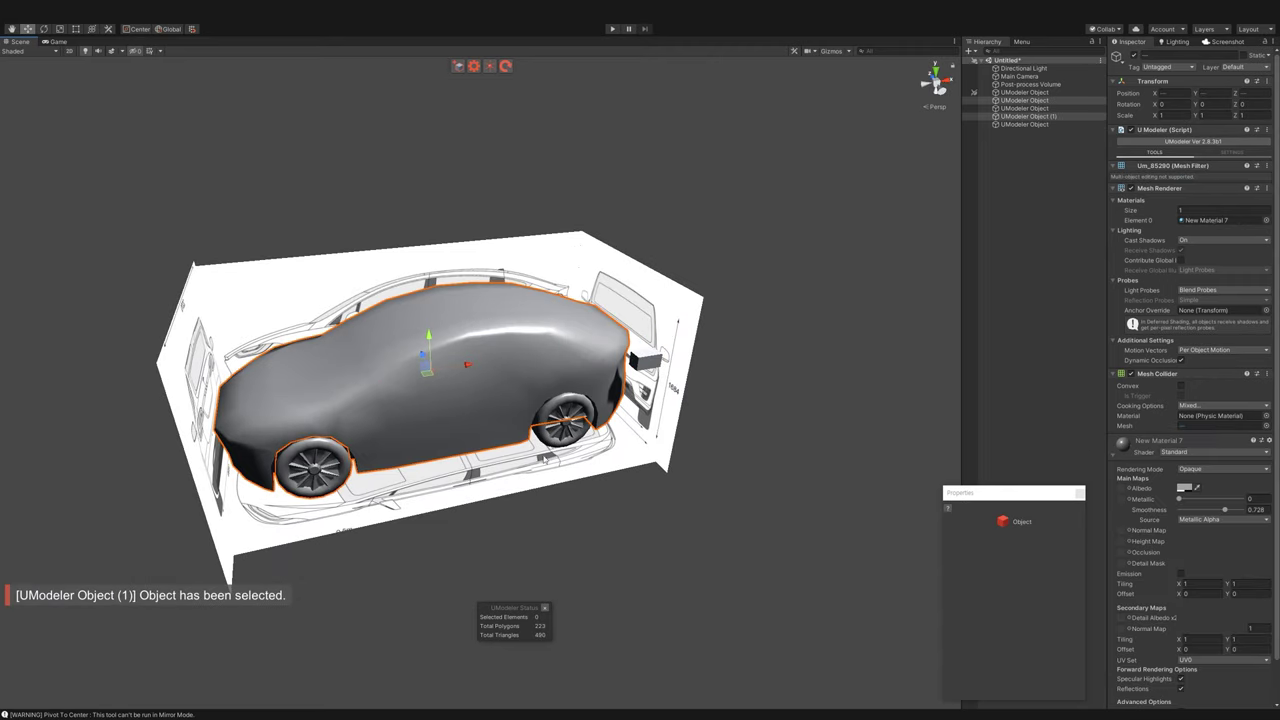
- Hide the car body meshes and move the box to the side-mirror position in side view
{"action": "left_click", "coordinate": [980, 108], "text": "ctrl"}
{"action": "left_click", "coordinate": [1133, 56]}
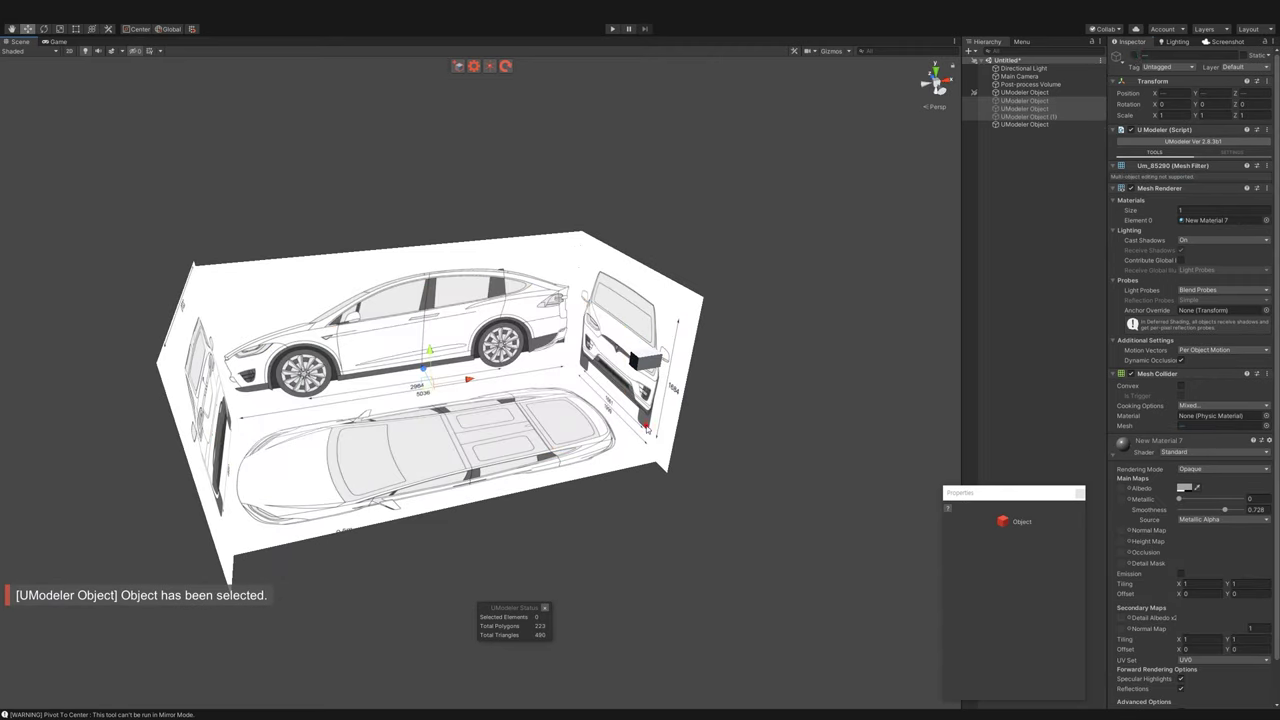
{"action": "double_click", "coordinate": [1024, 124]}
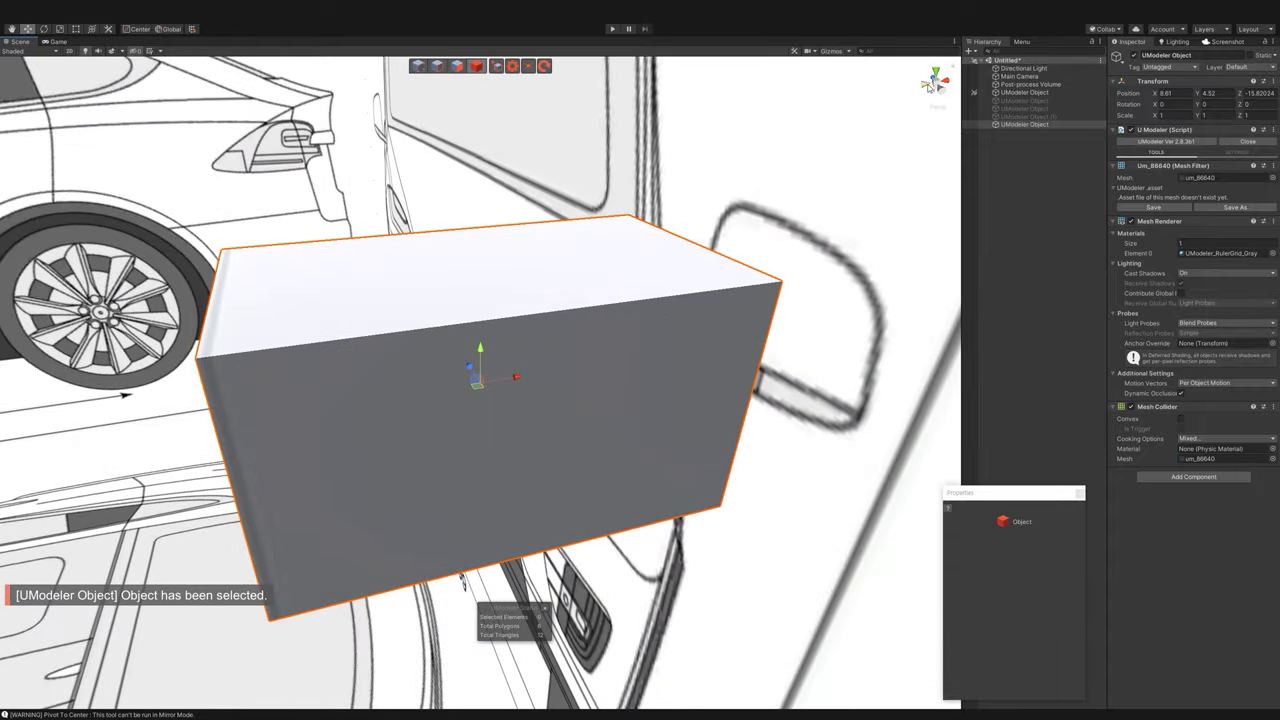
{"action": "left_click", "coordinate": [932, 85]}
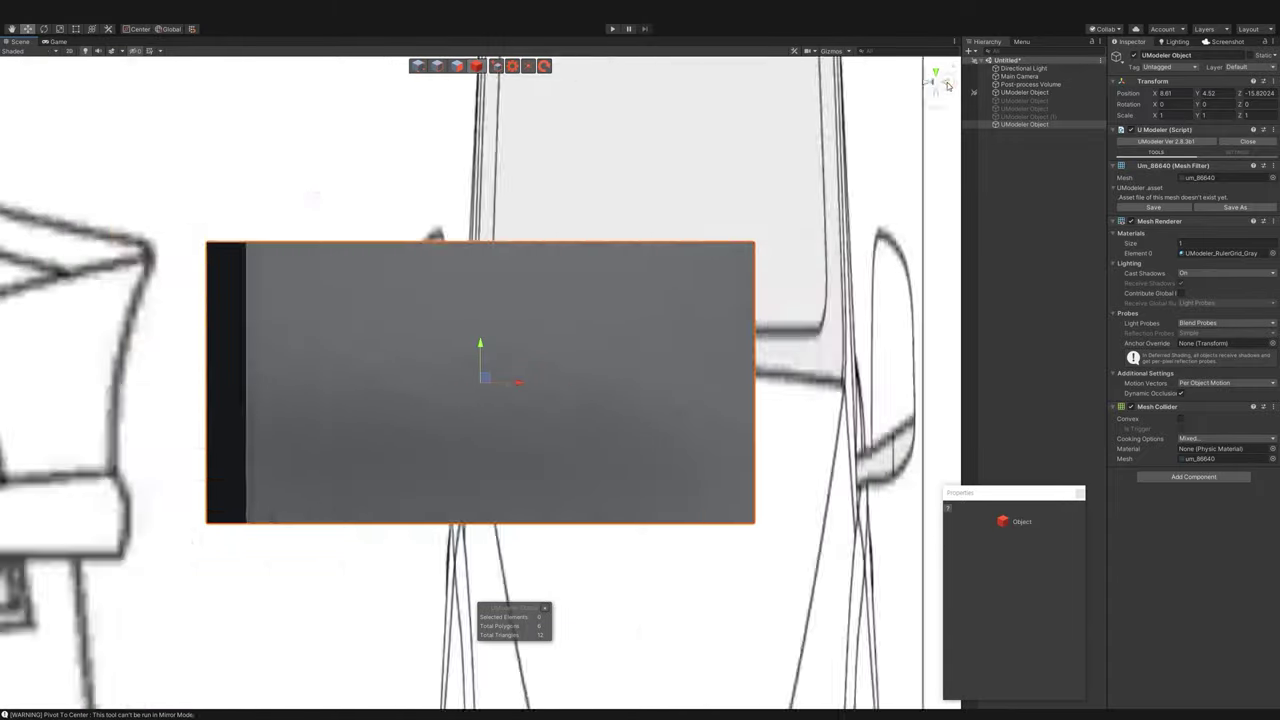
{"action": "scroll", "coordinate": [477, 428], "scroll_direction": "down", "scroll_amount": 10}
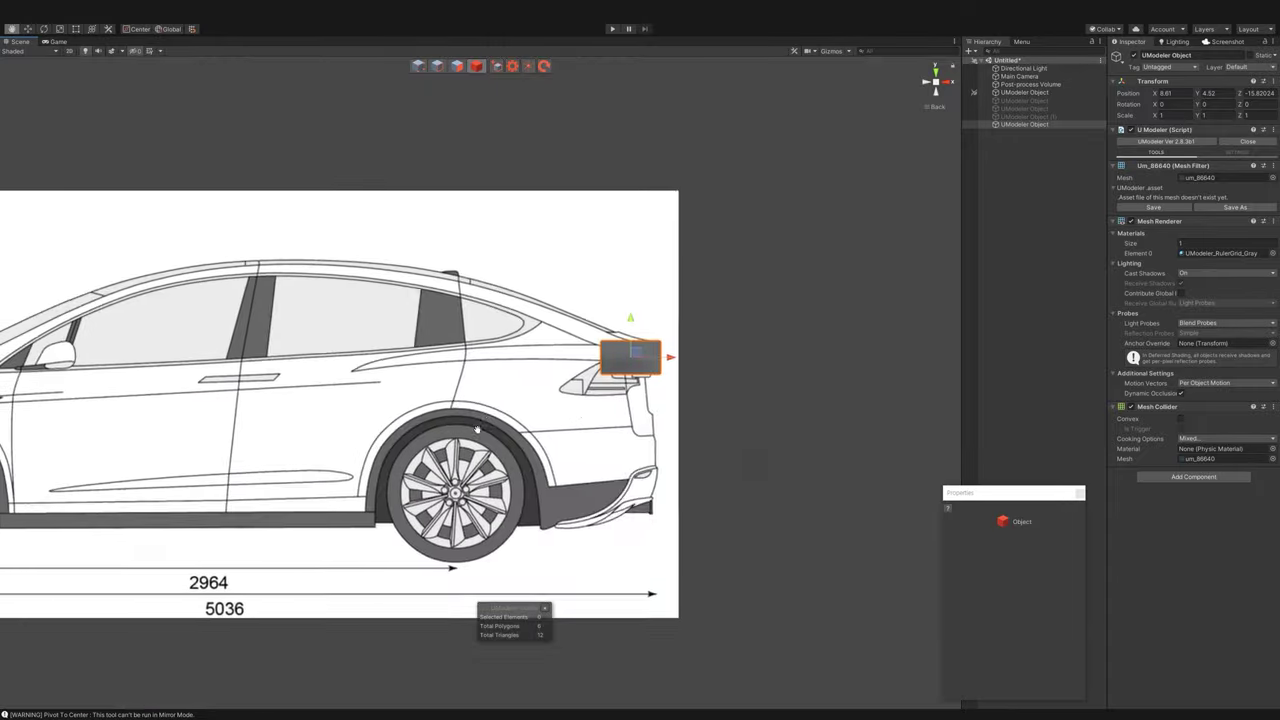
{"action": "middle_click_drag", "start_coordinate": [477, 428], "coordinate": [797, 413]}
{"action": "left_click_drag", "start_coordinate": [953, 341], "coordinate": [386, 342]}
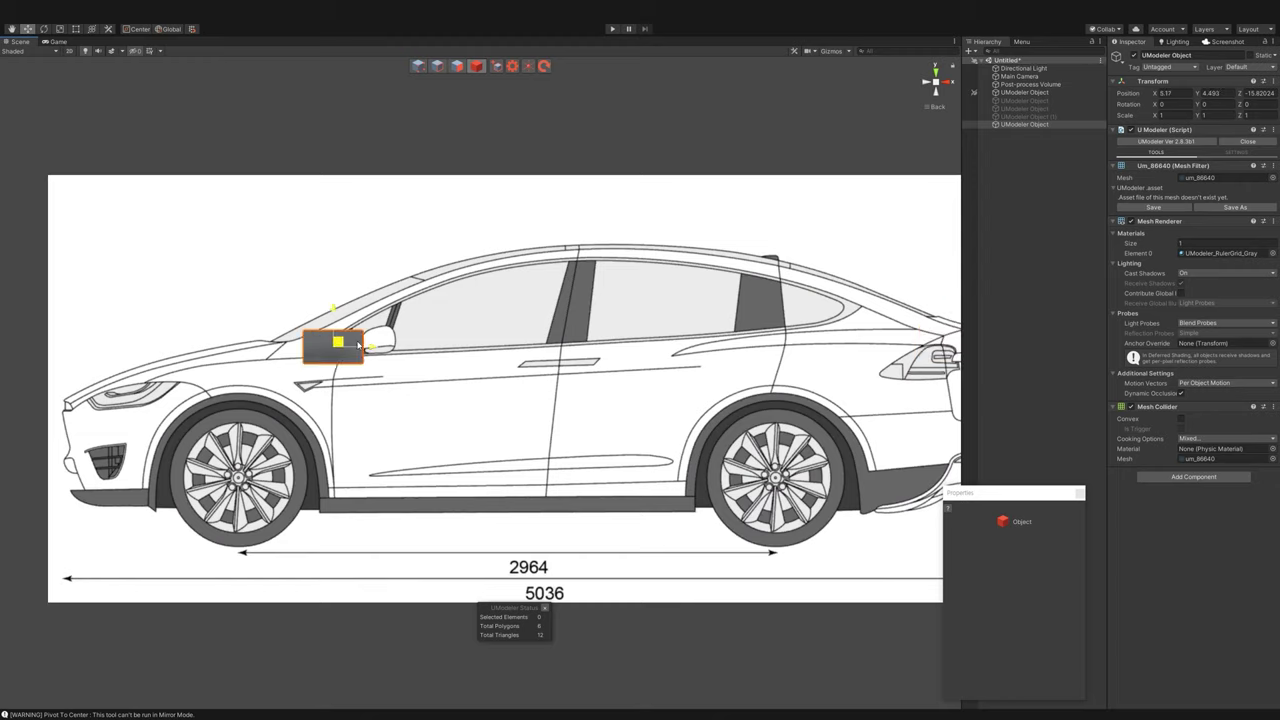
{"action": "left_click", "coordinate": [476, 65]}
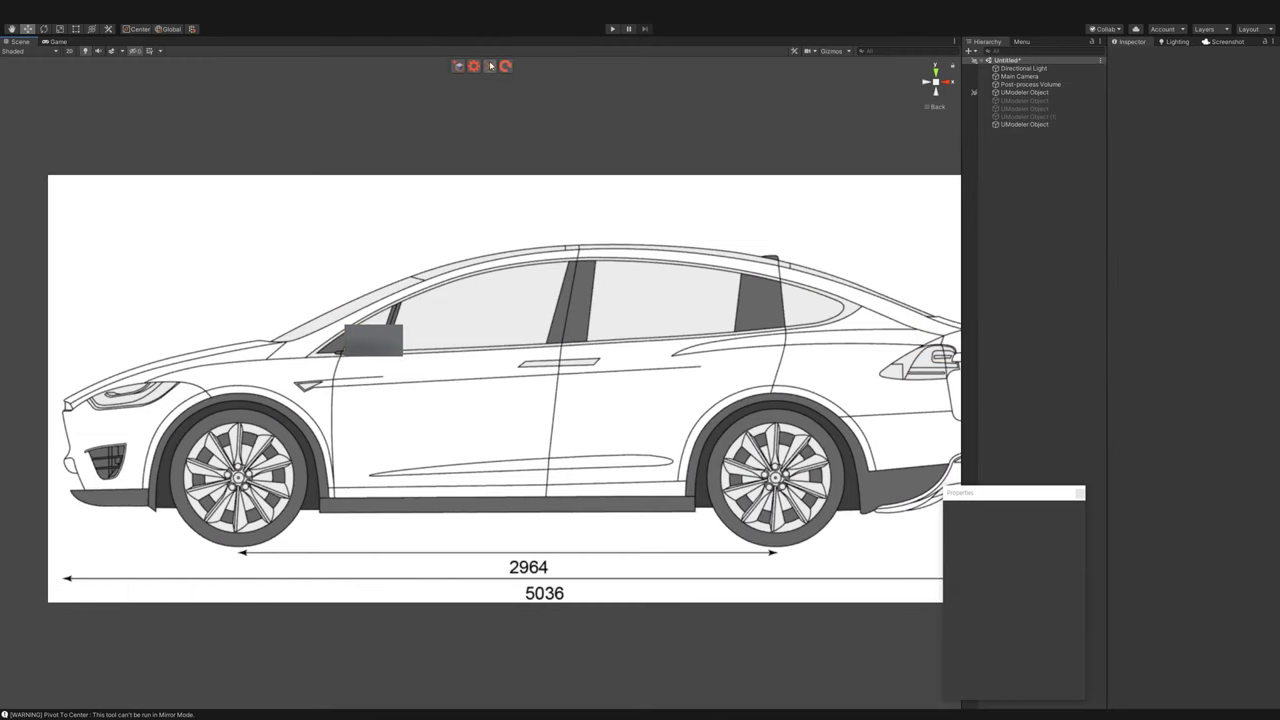
{"action": "left_click", "coordinate": [386, 324]}
- Apply New Material 7 to the box and set its Rendering Mode to Transparent
{"action": "key", "text": "3"}
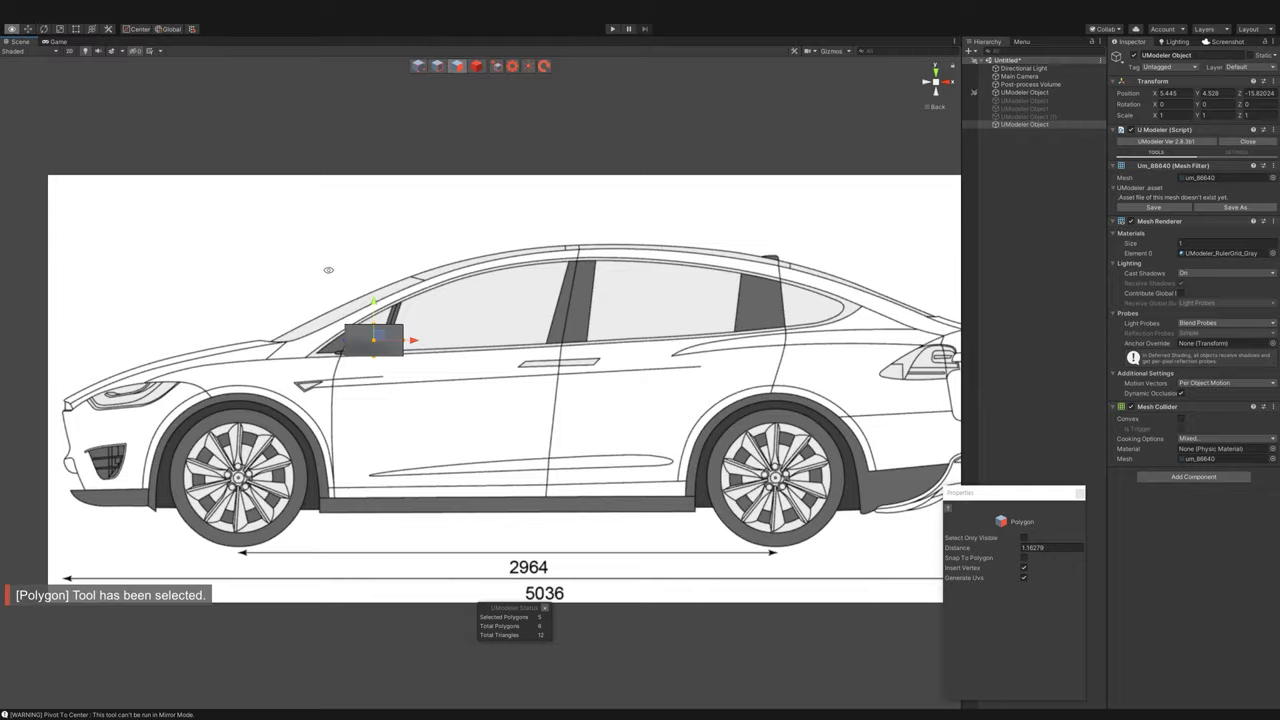
{"action": "scroll", "coordinate": [376, 341], "scroll_direction": "up", "scroll_amount": 3}
{"action": "left_click", "coordinate": [376, 341]}
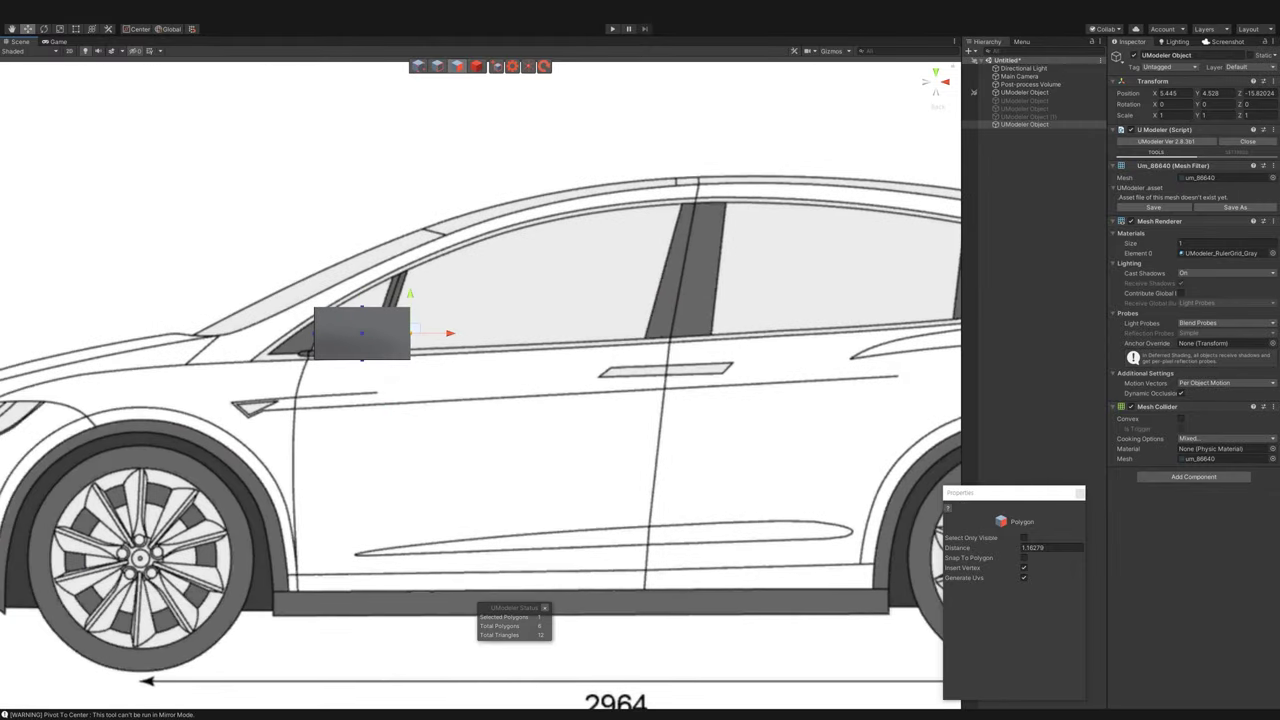
{"action": "left_click_drag", "start_coordinate": [487, 338], "coordinate": [392, 344]}
{"action": "left_click", "coordinate": [1222, 501]}
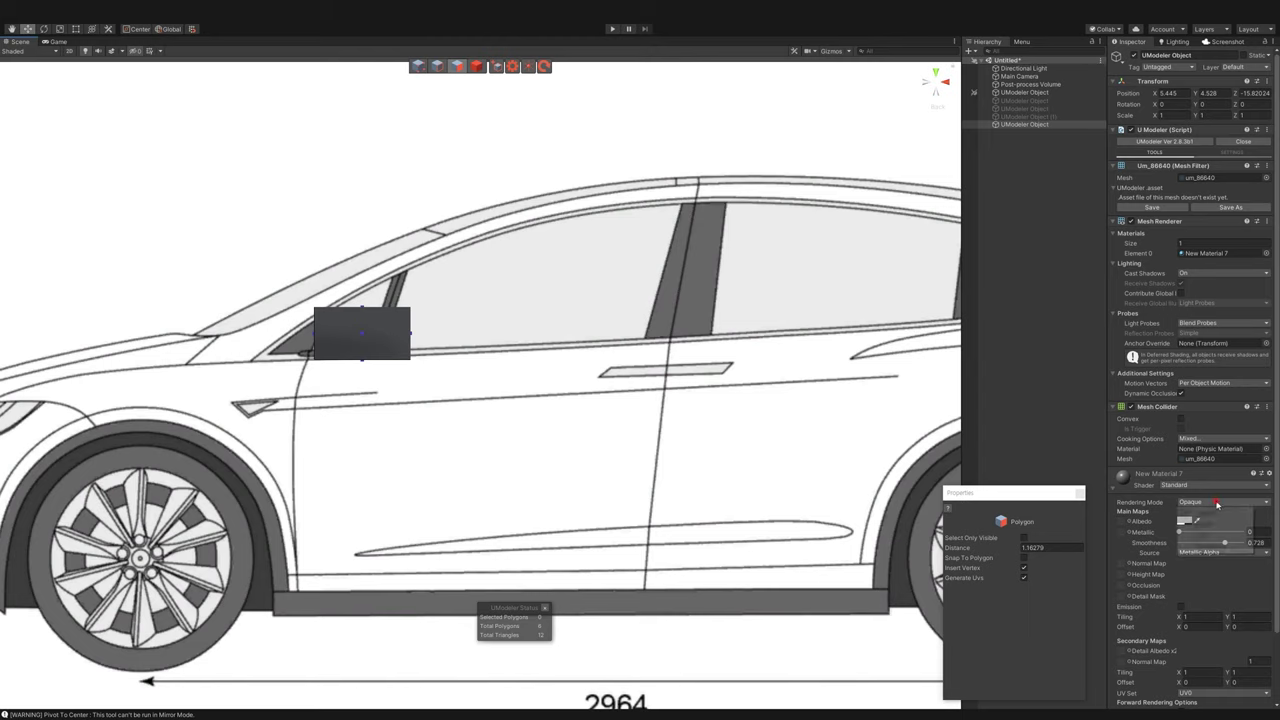
{"action": "left_click", "coordinate": [1200, 546]}
- Add a Loop Slice to the box and select its top-right corner vertices in front view
{"action": "left_click", "coordinate": [418, 66]}
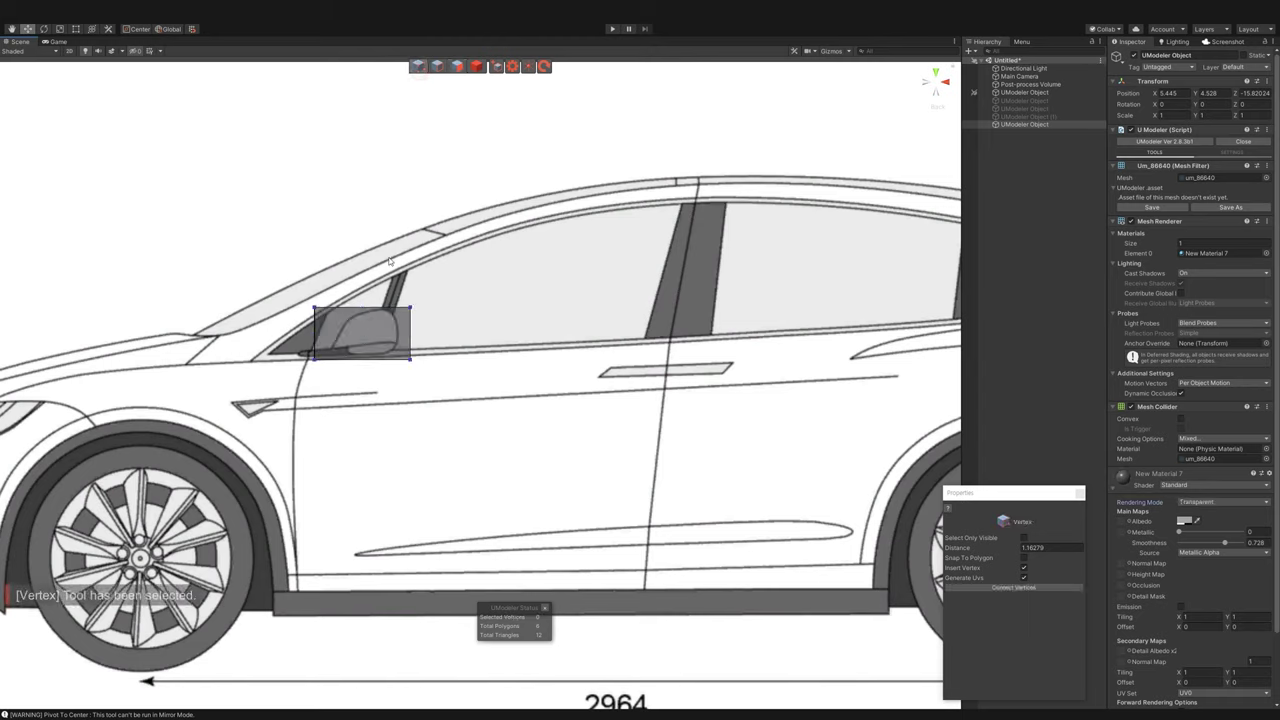
{"action": "left_click", "coordinate": [318, 322]}
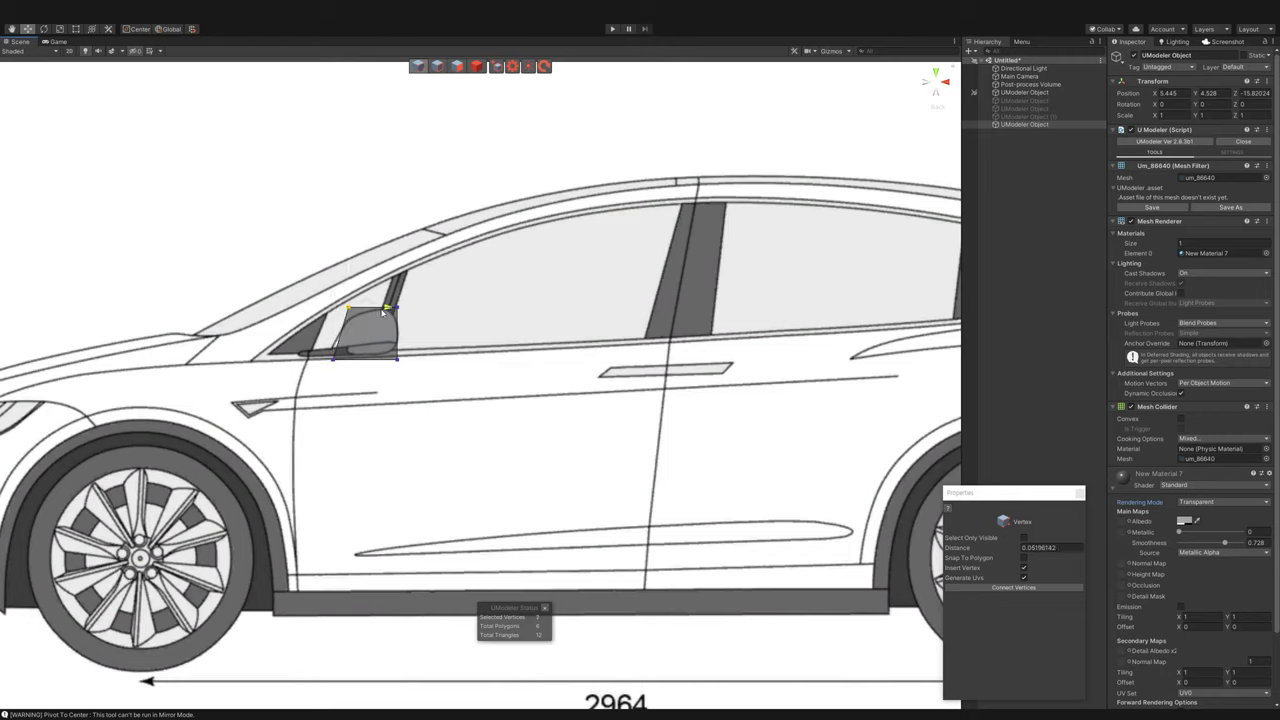
{"action": "left_click", "coordinate": [437, 66]}
{"action": "left_click", "coordinate": [1021, 41]}
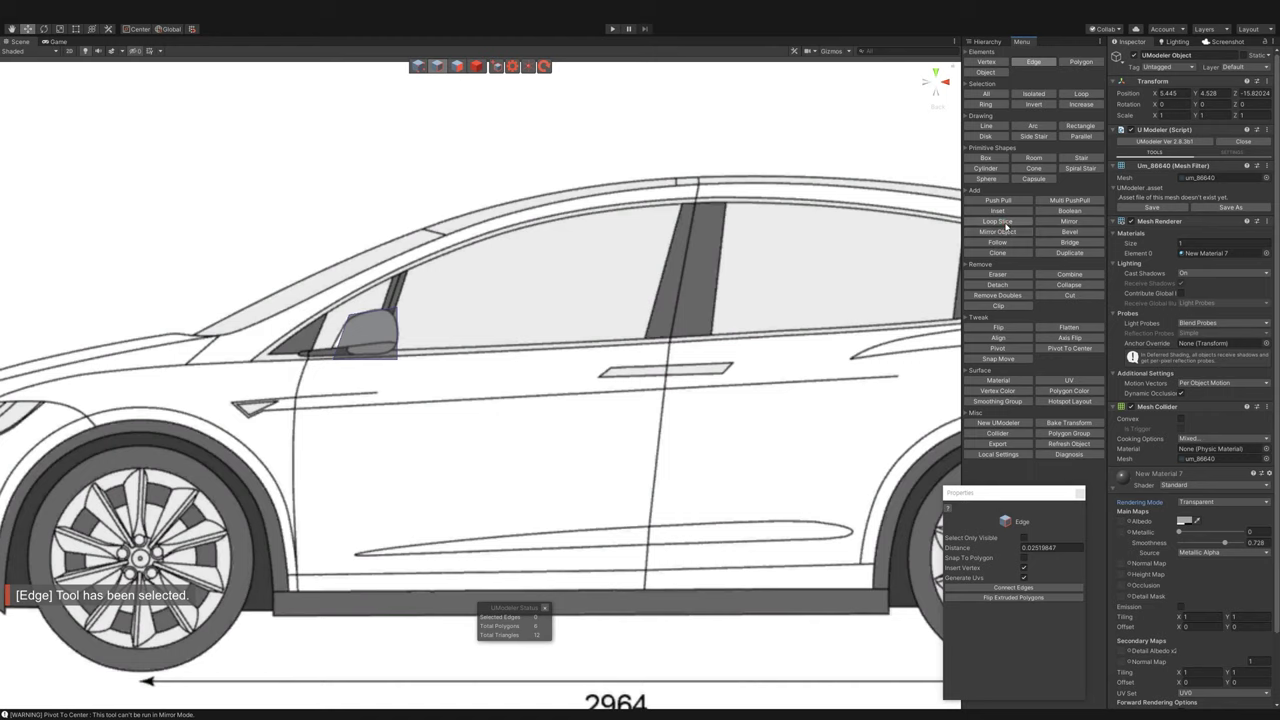
{"action": "left_click", "coordinate": [1004, 223]}
{"action": "left_click", "coordinate": [419, 67]}
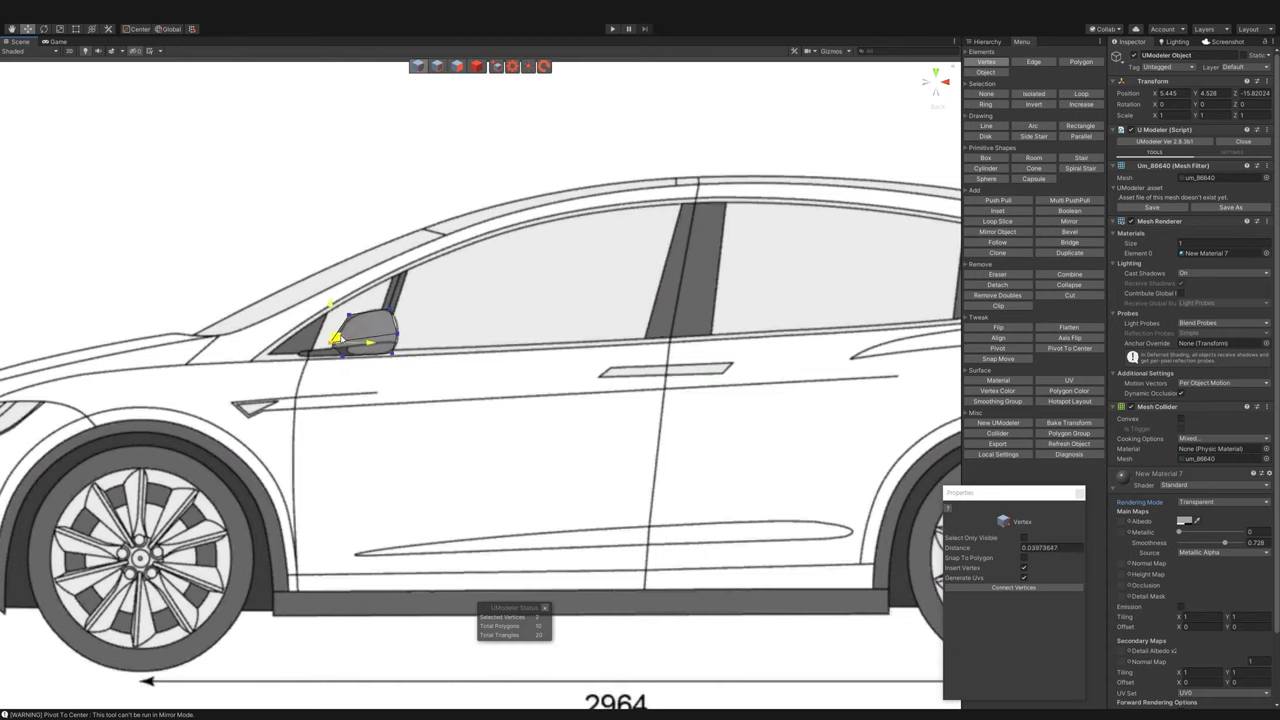
{"action": "left_click_drag", "start_coordinate": [383, 379], "coordinate": [925, 112], "text": "alt"}
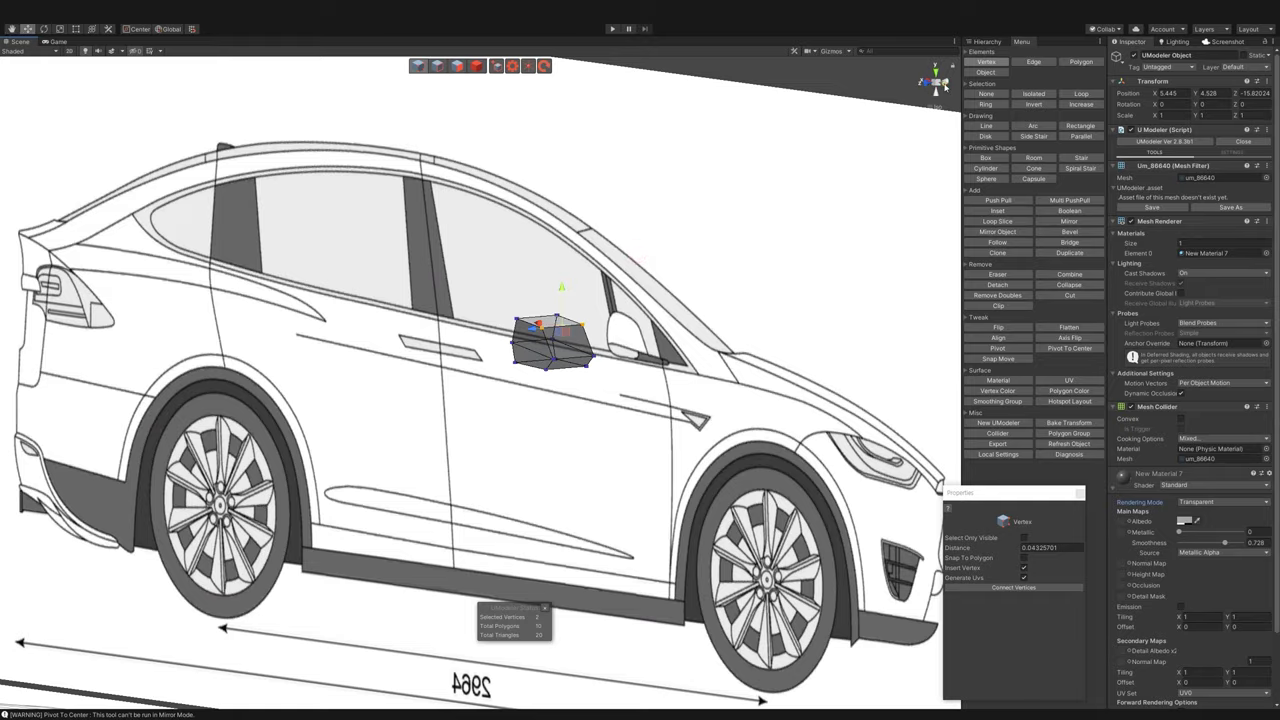
{"action": "left_click", "coordinate": [944, 84]}
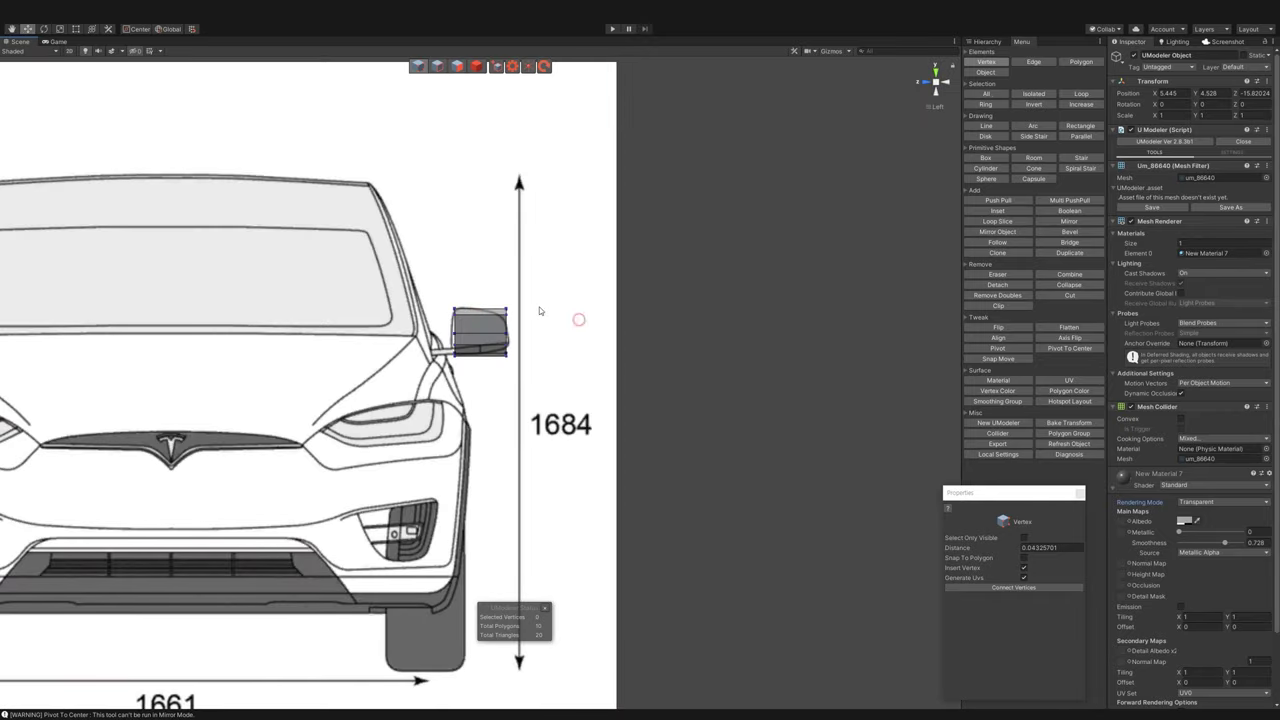
{"action": "scroll", "coordinate": [559, 319], "scroll_direction": "up", "scroll_amount": 2}
{"action": "left_click_drag", "start_coordinate": [508, 240], "coordinate": [551, 294]}
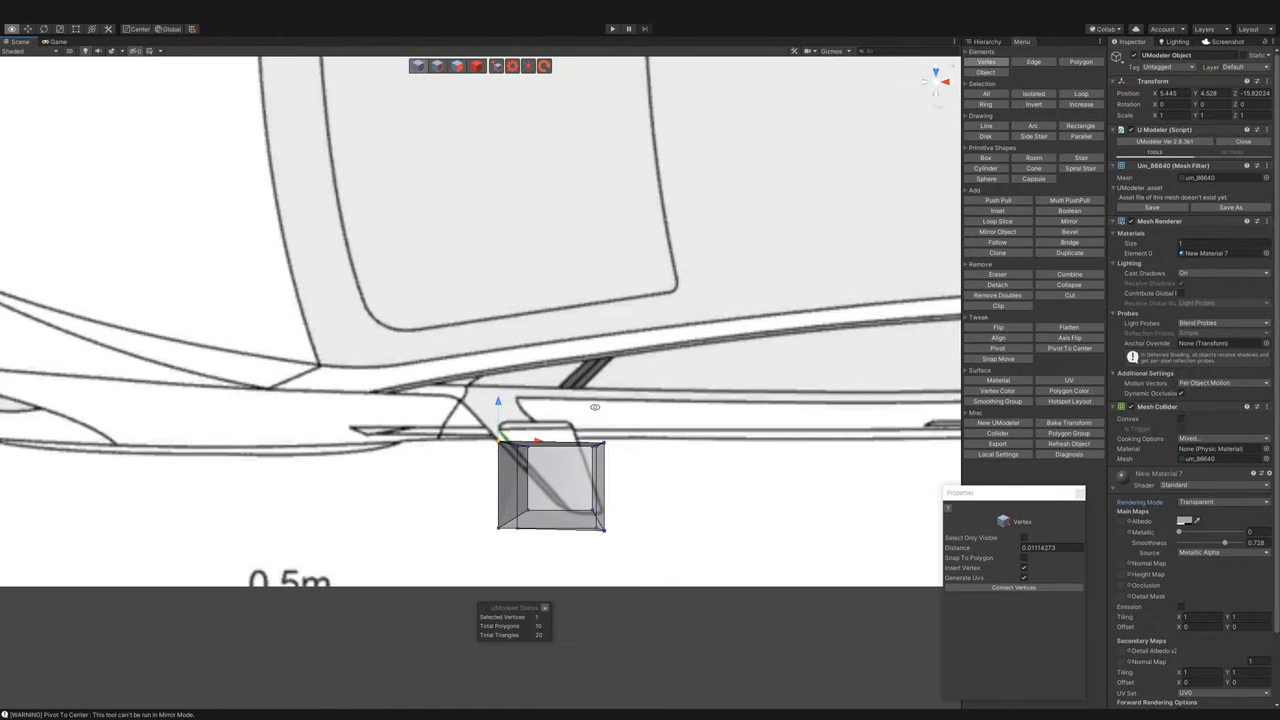
- Raise, skew and taper the block's vertices into an angled mirror arm
{"action": "left_click_drag", "start_coordinate": [460, 412], "coordinate": [800, 676]}
{"action": "left_click_drag", "start_coordinate": [563, 456], "coordinate": [563, 438]}
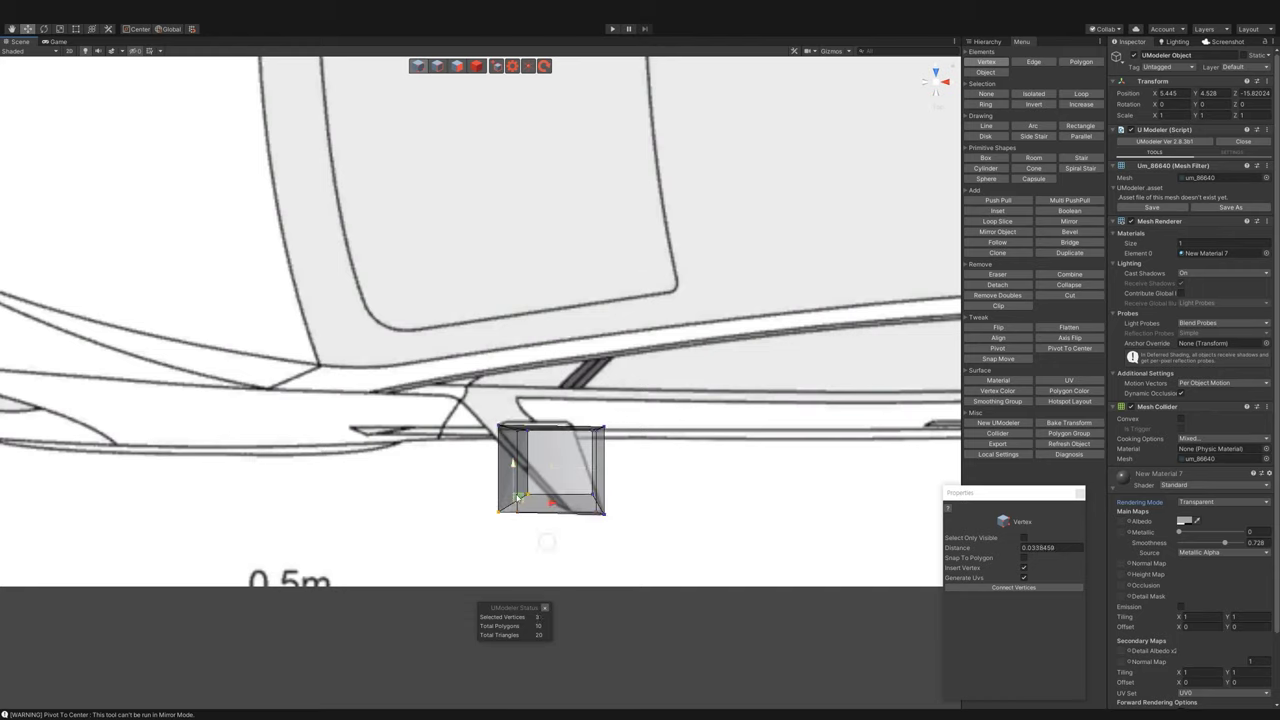
{"action": "left_click_drag", "start_coordinate": [551, 503], "coordinate": [594, 503]}
{"action": "key", "text": "r"}
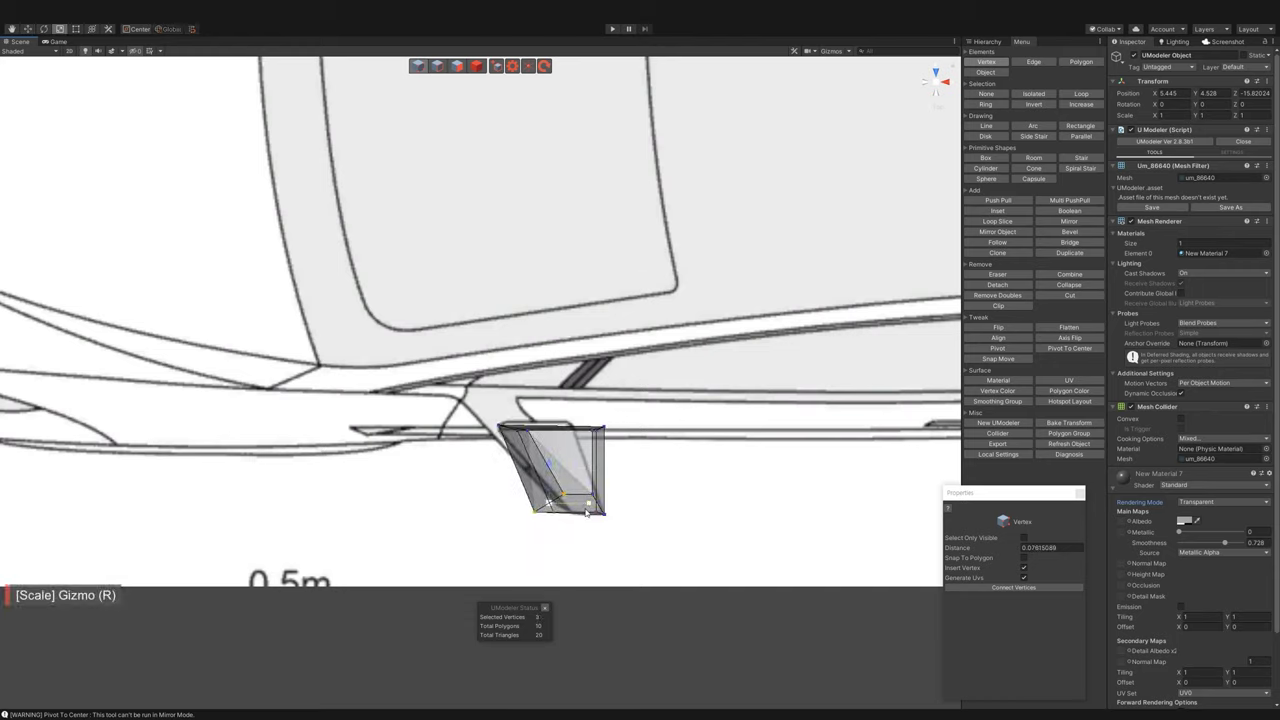
{"action": "left_click_drag", "start_coordinate": [562, 506], "coordinate": [598, 506]}
{"action": "key", "text": "w"}
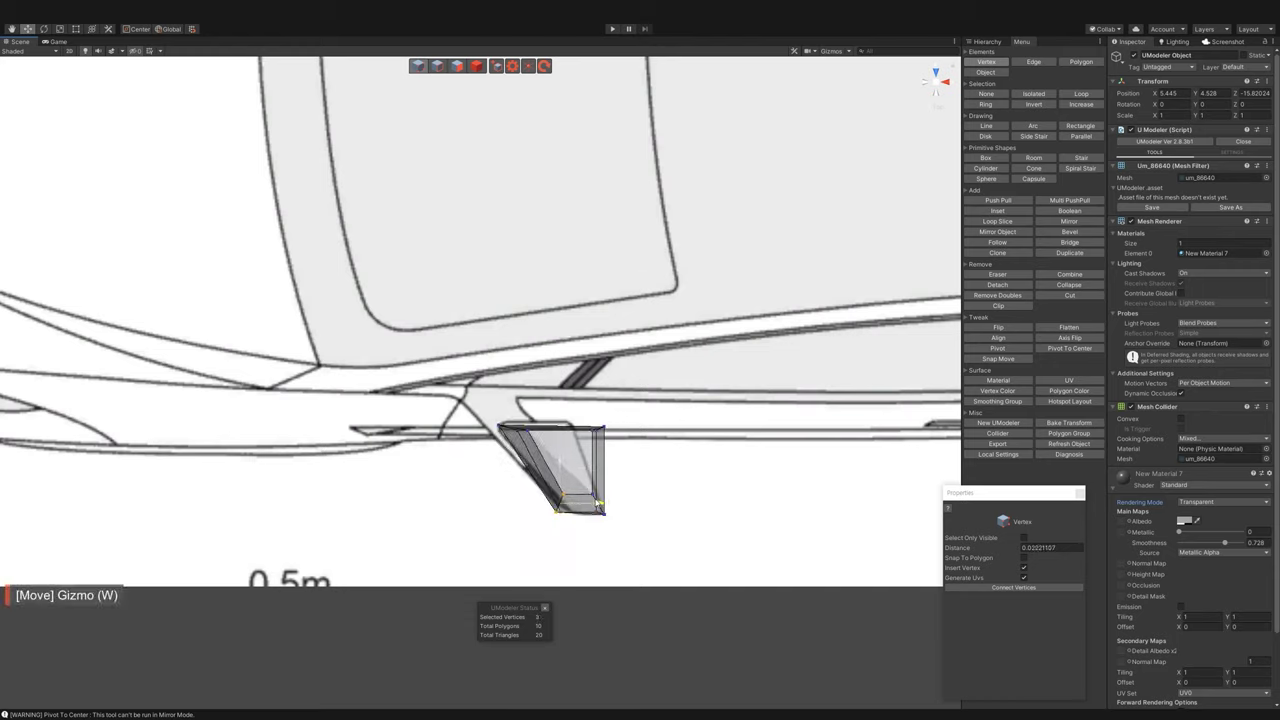
{"action": "mouse_move", "coordinate": [519, 427]}
{"action": "left_mouse_down"}
{"action": "mouse_move", "coordinate": [638, 466]}
{"action": "mouse_move", "coordinate": [610, 430]}
{"action": "mouse_move", "coordinate": [724, 383]}
{"action": "mouse_move", "coordinate": [599, 477]}
{"action": "left_mouse_up"}
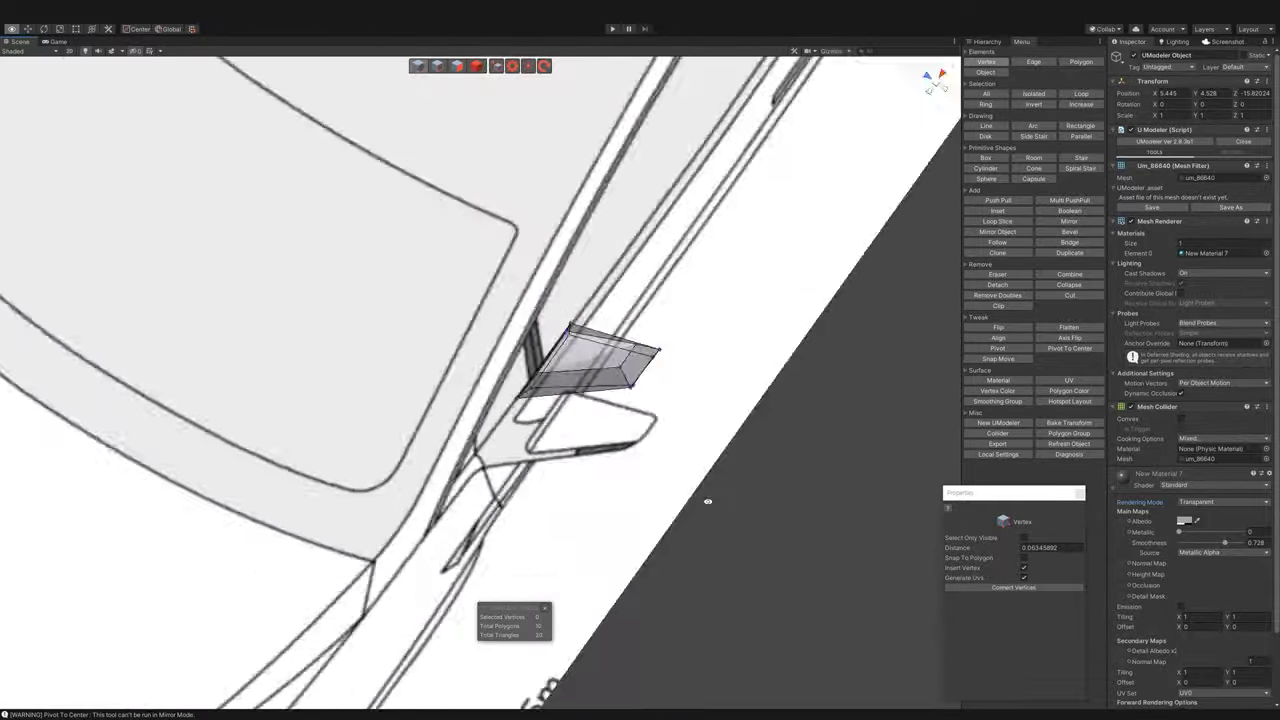
- Add Loop Slice edge loops to the mirror block and select two of its faces
{"action": "left_click_drag", "start_coordinate": [599, 477], "coordinate": [746, 514], "text": "alt"}
{"action": "left_click", "coordinate": [458, 65]}
{"action": "mouse_move", "coordinate": [467, 78]}
{"action": "left_mouse_down", "text": "alt"}
{"action": "mouse_move", "coordinate": [645, 236]}
{"action": "mouse_move", "coordinate": [690, 250]}
{"action": "left_mouse_up", "text": "alt"}
{"action": "left_click", "coordinate": [997, 221]}
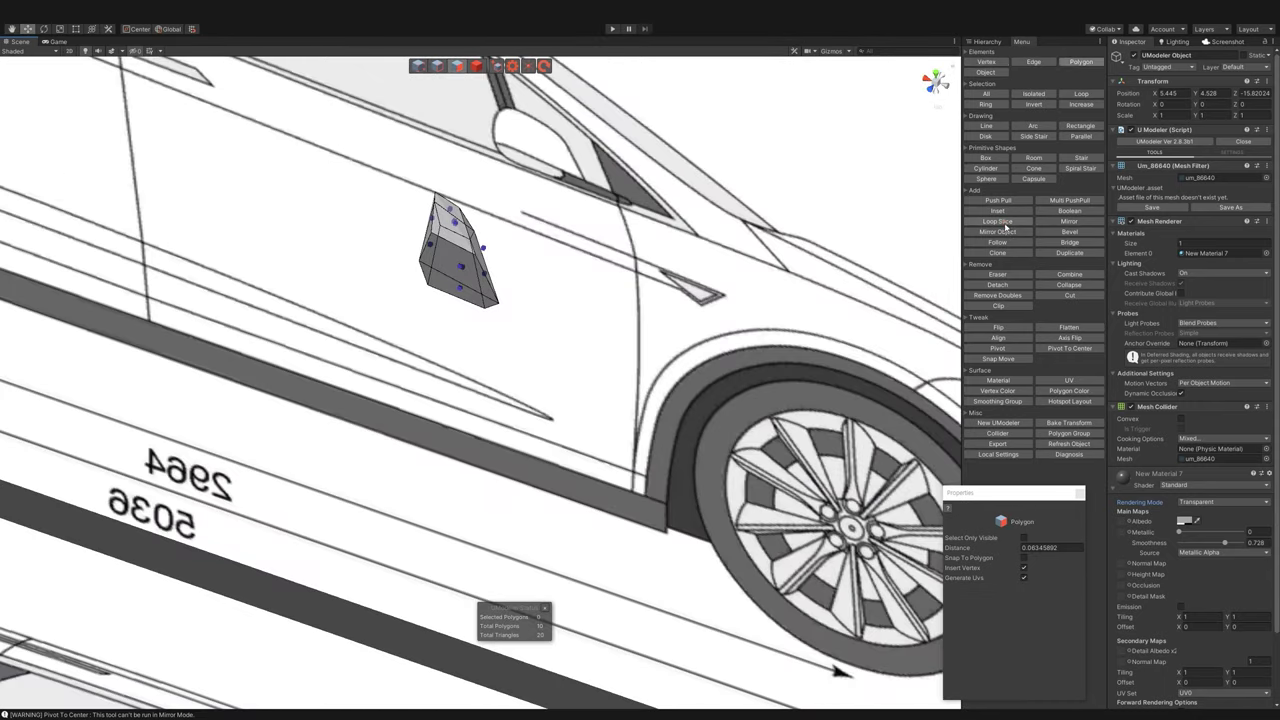
{"action": "left_click", "coordinate": [458, 66]}
{"action": "left_click", "coordinate": [472, 240]}
{"action": "left_click", "coordinate": [482, 285], "text": "ctrl"}
{"action": "mouse_move", "coordinate": [586, 286]}
{"action": "left_mouse_down", "text": "alt"}
{"action": "mouse_move", "coordinate": [901, 107]}
{"action": "mouse_move", "coordinate": [551, 381]}
{"action": "left_mouse_up", "text": "alt"}
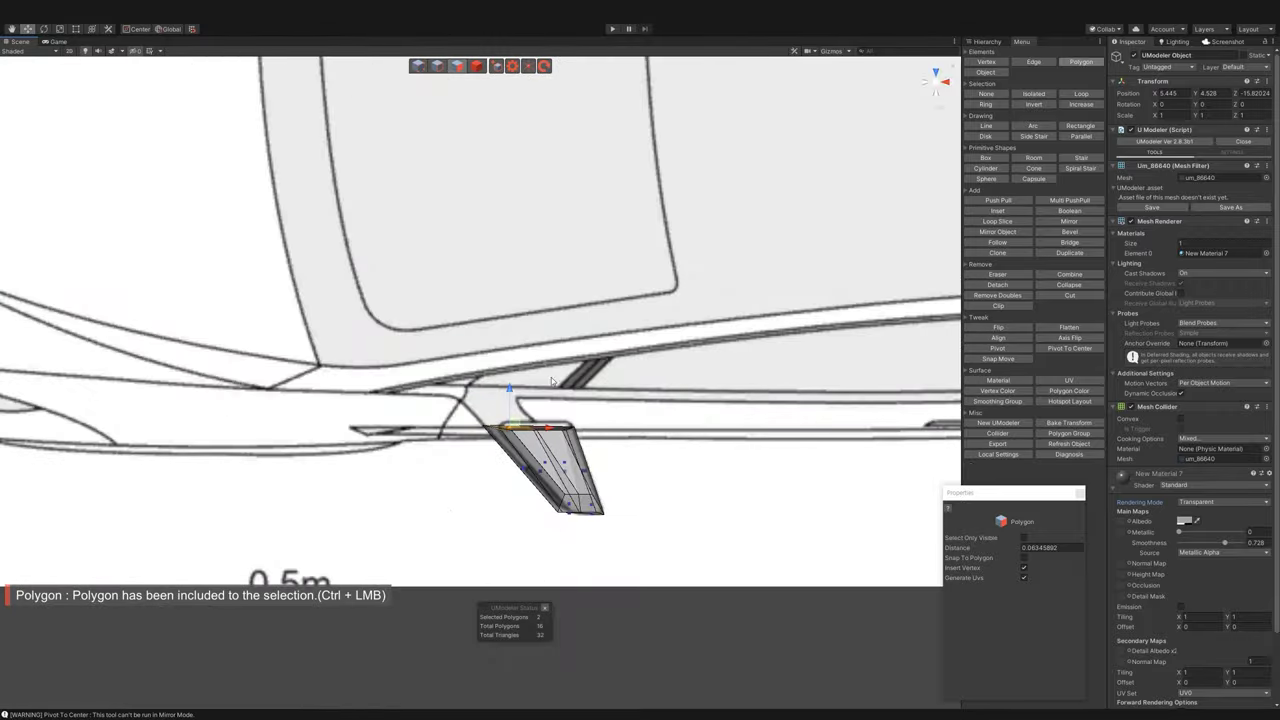
{"action": "left_click_drag", "start_coordinate": [522, 424], "coordinate": [915, 121], "text": "alt"}
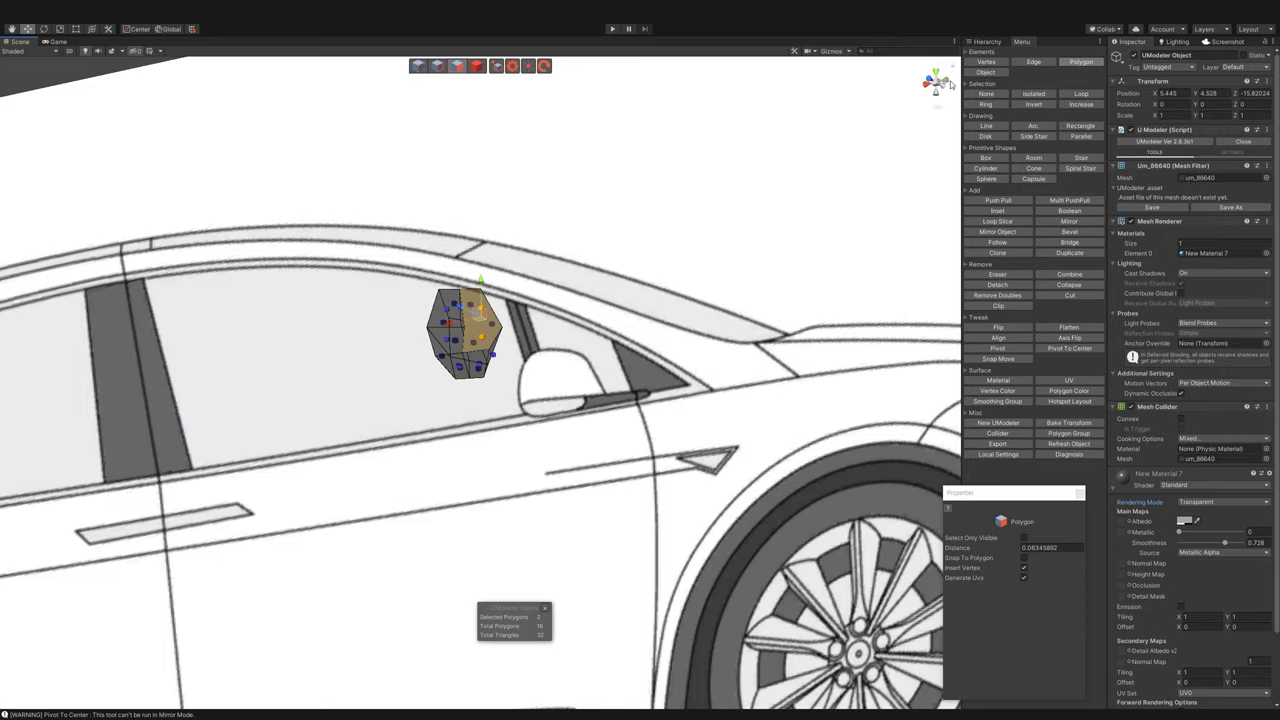
- Extrude the selected mirror face outward into a stem toward the door
{"action": "left_click", "coordinate": [945, 84]}
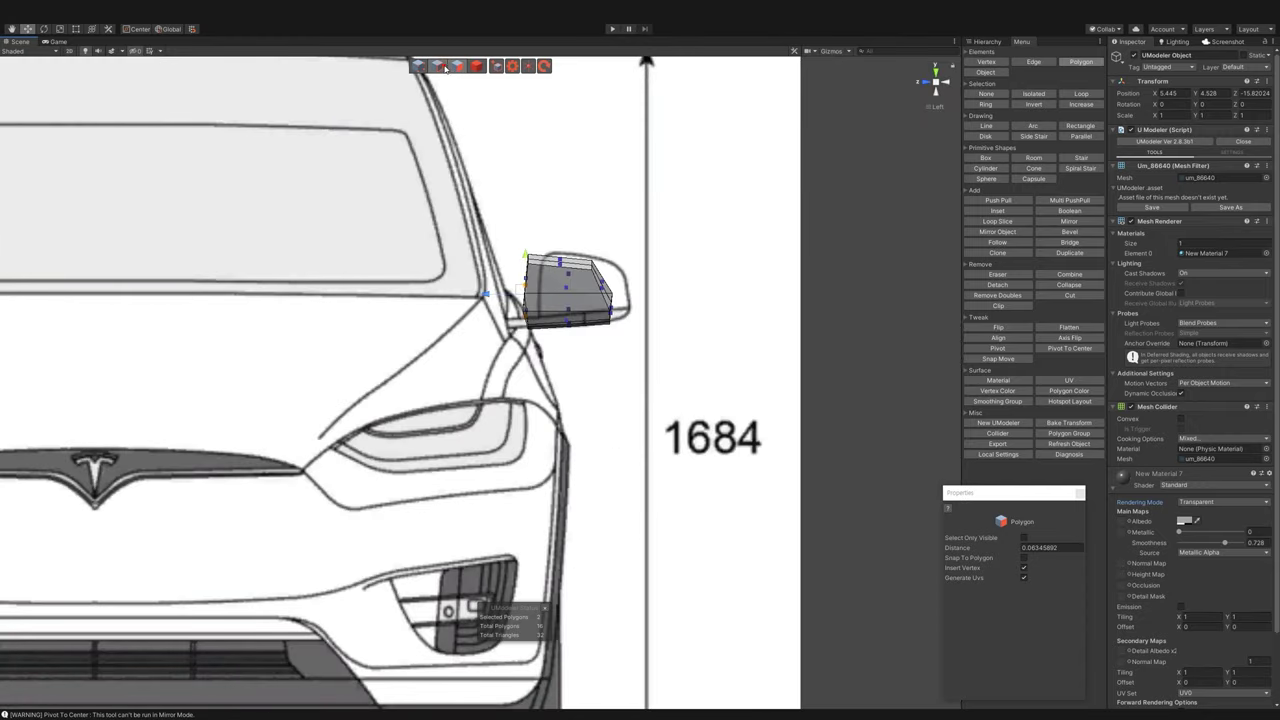
{"action": "left_click", "coordinate": [444, 66]}
{"action": "left_click_drag", "start_coordinate": [500, 160], "coordinate": [603, 258], "text": "alt"}
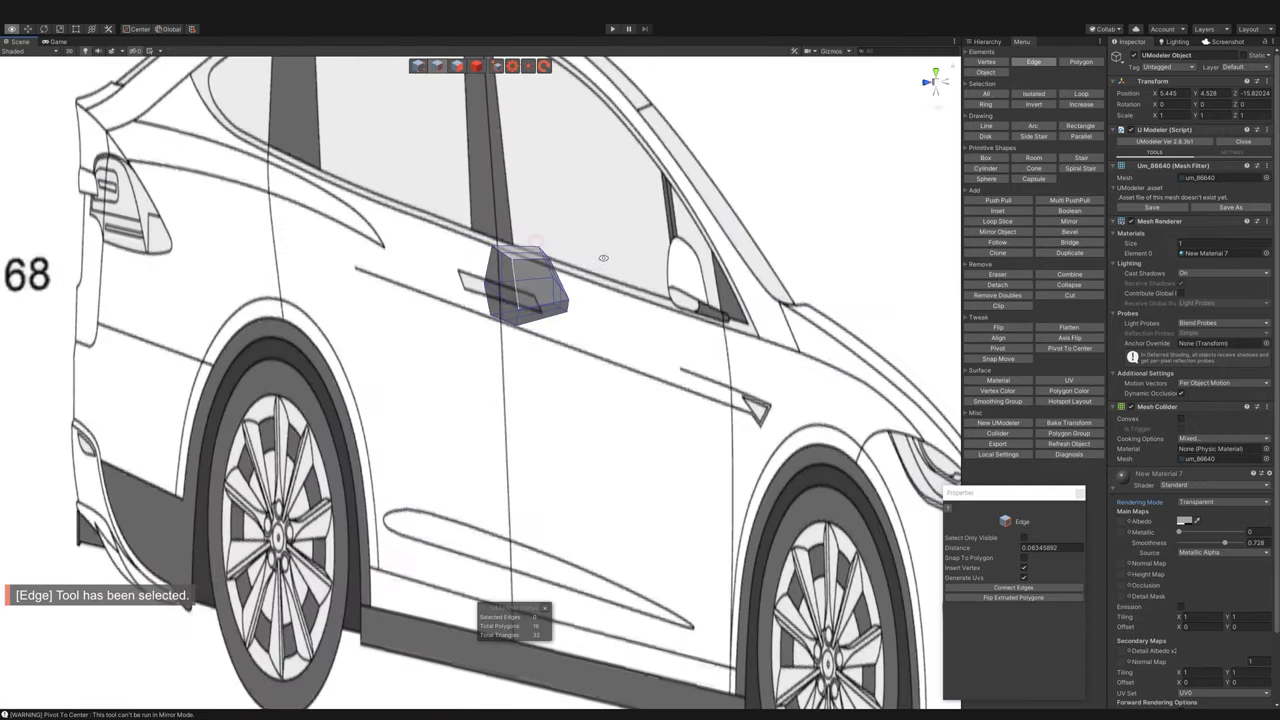
{"action": "left_click", "coordinate": [459, 67]}
{"action": "mouse_move", "coordinate": [527, 312]}
{"action": "left_mouse_down", "text": "alt"}
{"action": "mouse_move", "coordinate": [592, 231]}
{"action": "mouse_move", "coordinate": [602, 269]}
{"action": "mouse_move", "coordinate": [481, 487]}
{"action": "left_mouse_up", "text": "alt"}
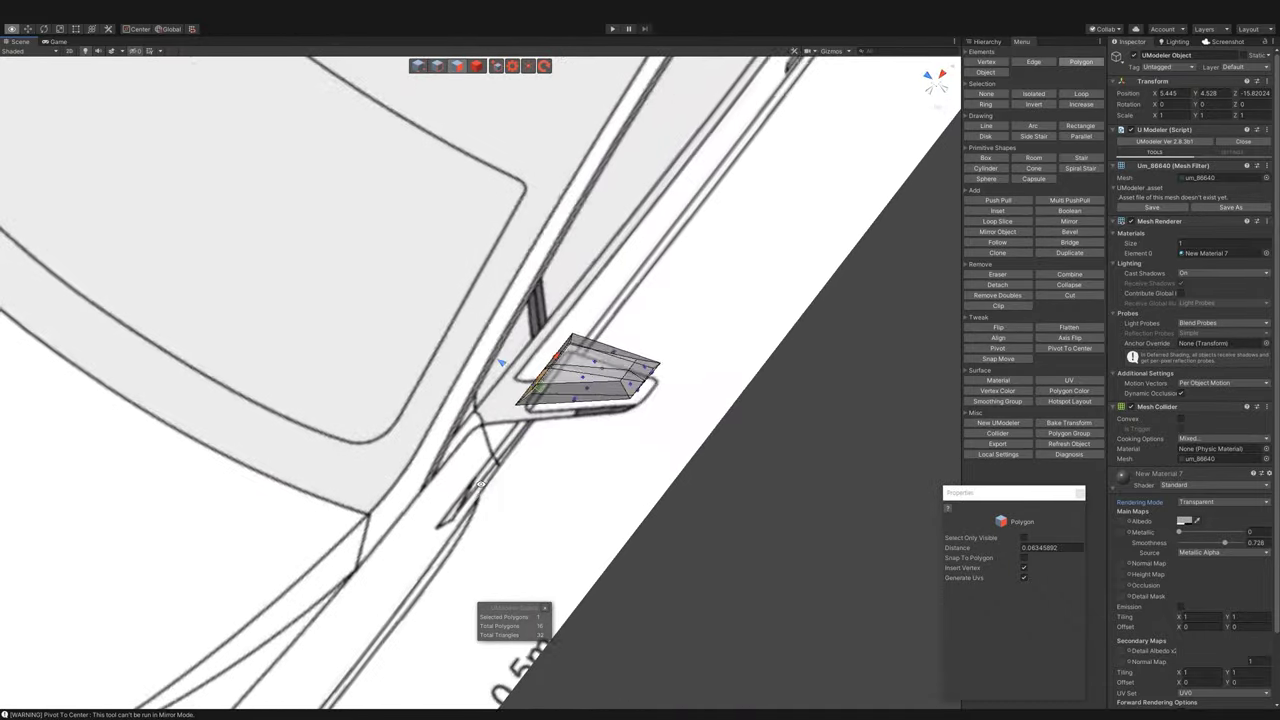
{"action": "left_click_drag", "start_coordinate": [537, 387], "coordinate": [484, 378], "text": "shift"}
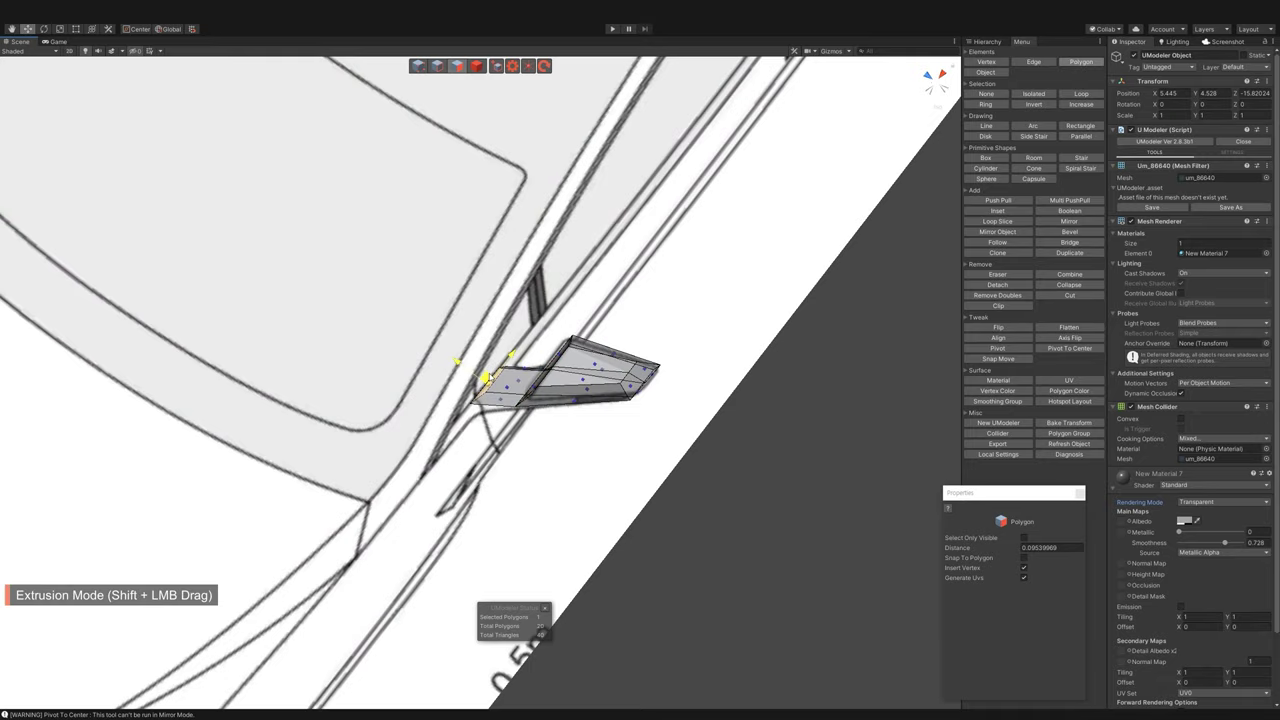
- Switch the mirror material's Rendering Mode from Transparent back to Opaque
{"action": "mouse_move", "coordinate": [727, 291]}
{"action": "left_mouse_down", "text": "alt"}
{"action": "mouse_move", "coordinate": [671, 262]}
{"action": "mouse_move", "coordinate": [406, 262]}
{"action": "left_mouse_up", "text": "alt"}
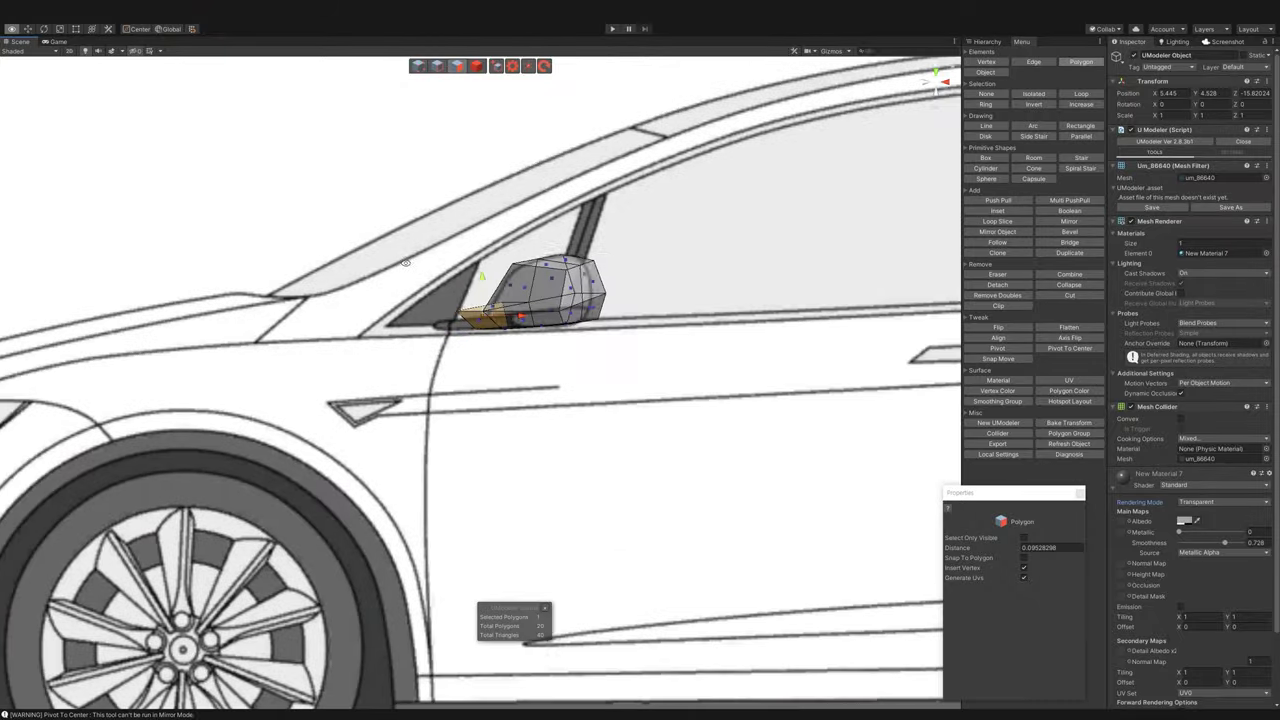
{"action": "scroll", "coordinate": [406, 262], "scroll_direction": "down", "scroll_amount": 5}
{"action": "left_click_drag", "start_coordinate": [406, 262], "coordinate": [470, 340], "text": "alt"}
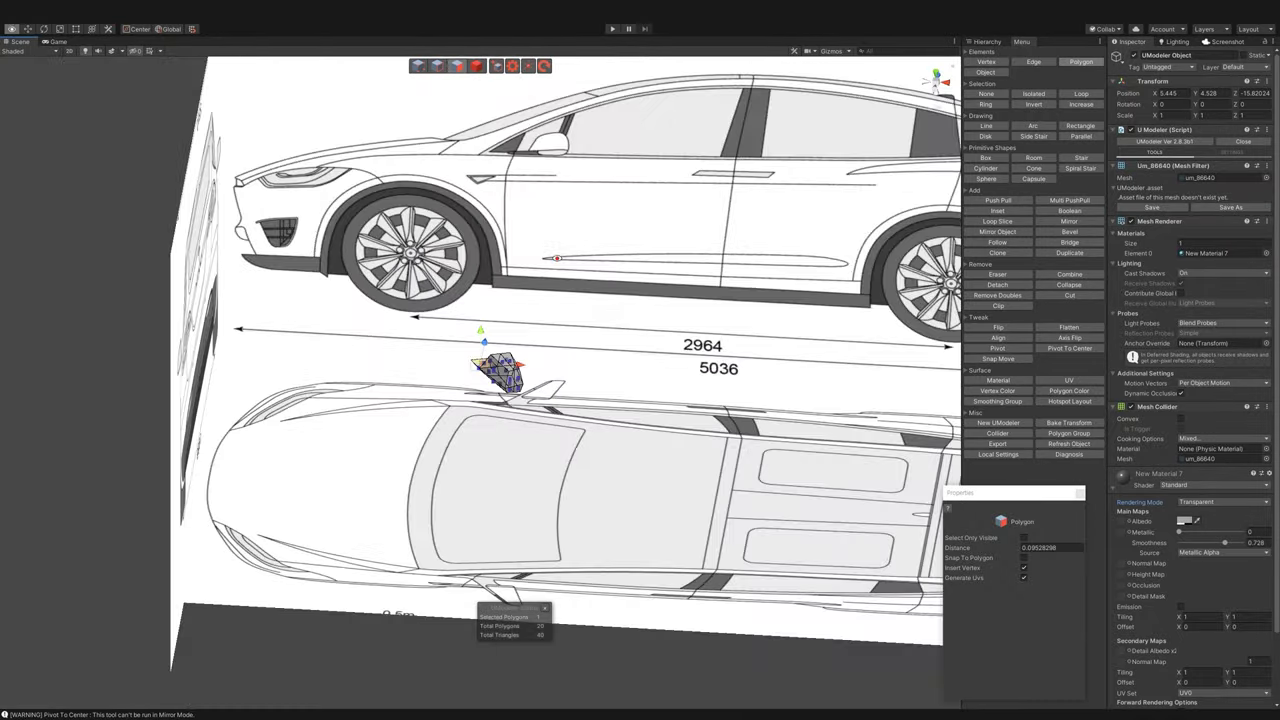
{"action": "left_click", "coordinate": [940, 88]}
{"action": "left_click_drag", "start_coordinate": [500, 300], "coordinate": [560, 330], "text": "alt"}
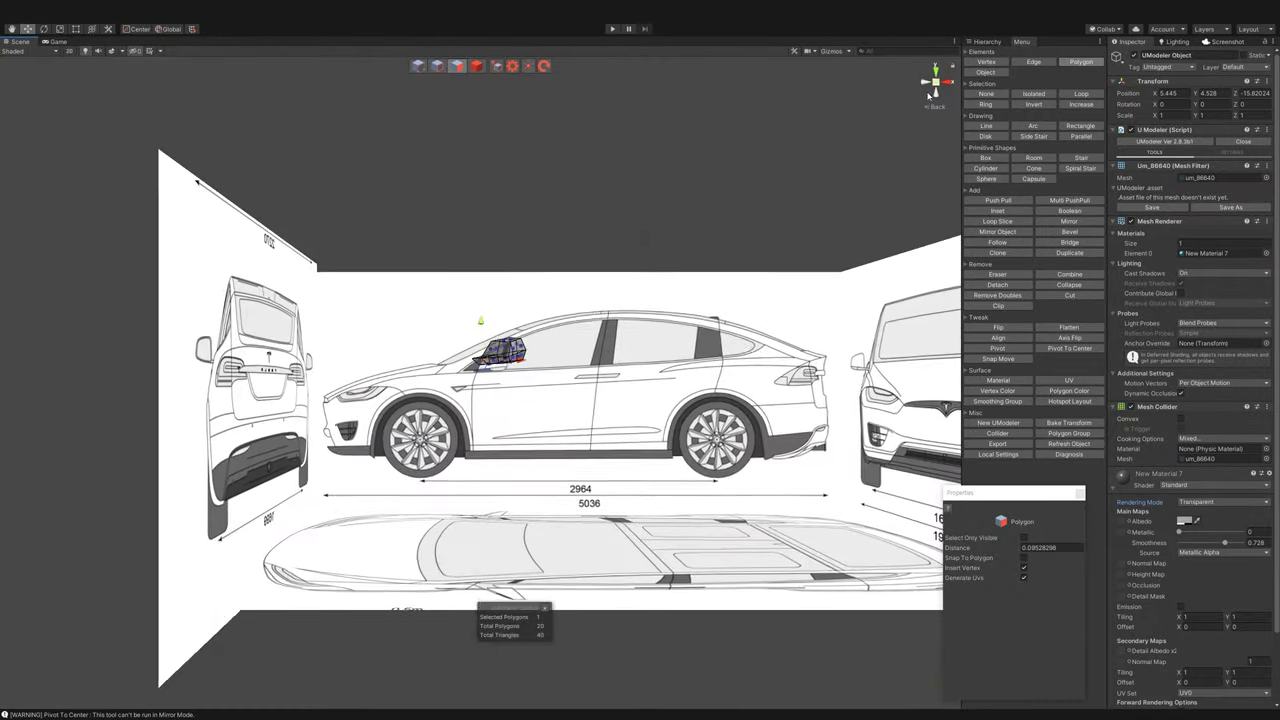
{"action": "left_click", "coordinate": [1222, 501]}
{"action": "left_click", "coordinate": [1200, 511]}
{"action": "scroll", "coordinate": [881, 554], "scroll_direction": "up", "scroll_amount": 5}
{"action": "left_click_drag", "start_coordinate": [881, 554], "coordinate": [505, 186], "text": "alt"}
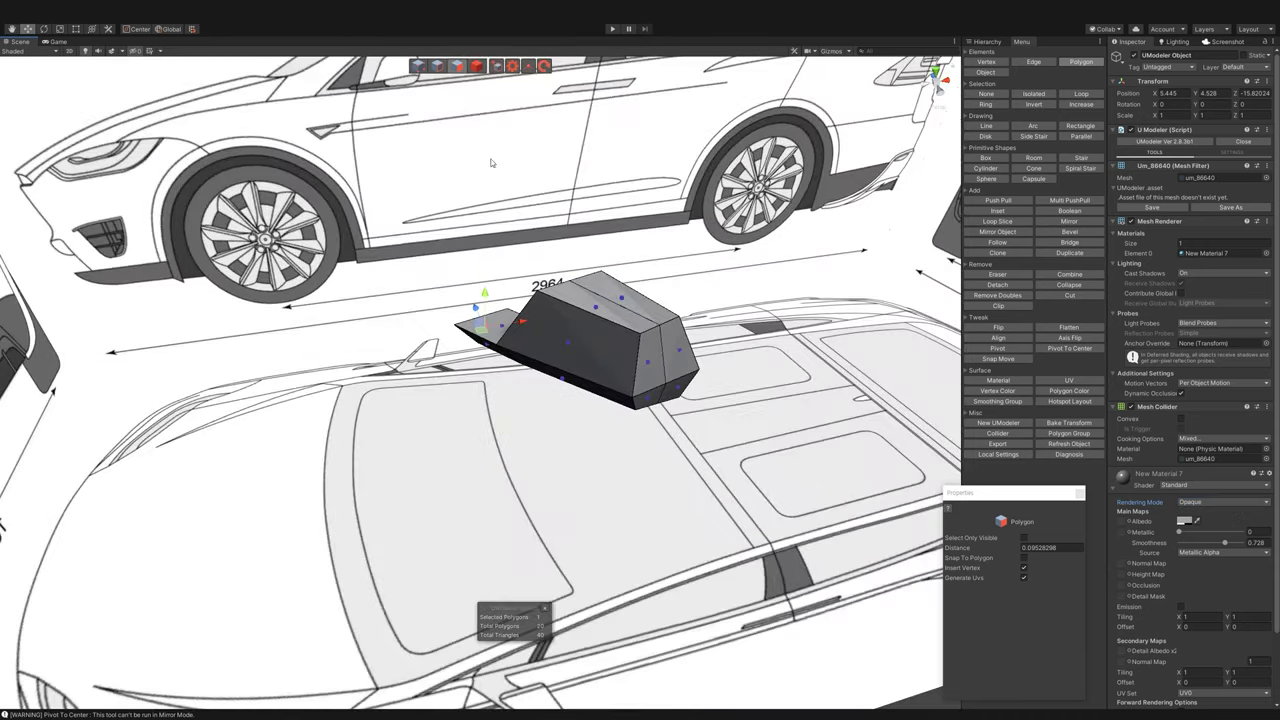
- Select all 20 mirror polygons and smooth-shade them in the Smoothing Group settings
{"action": "left_click", "coordinate": [436, 66]}
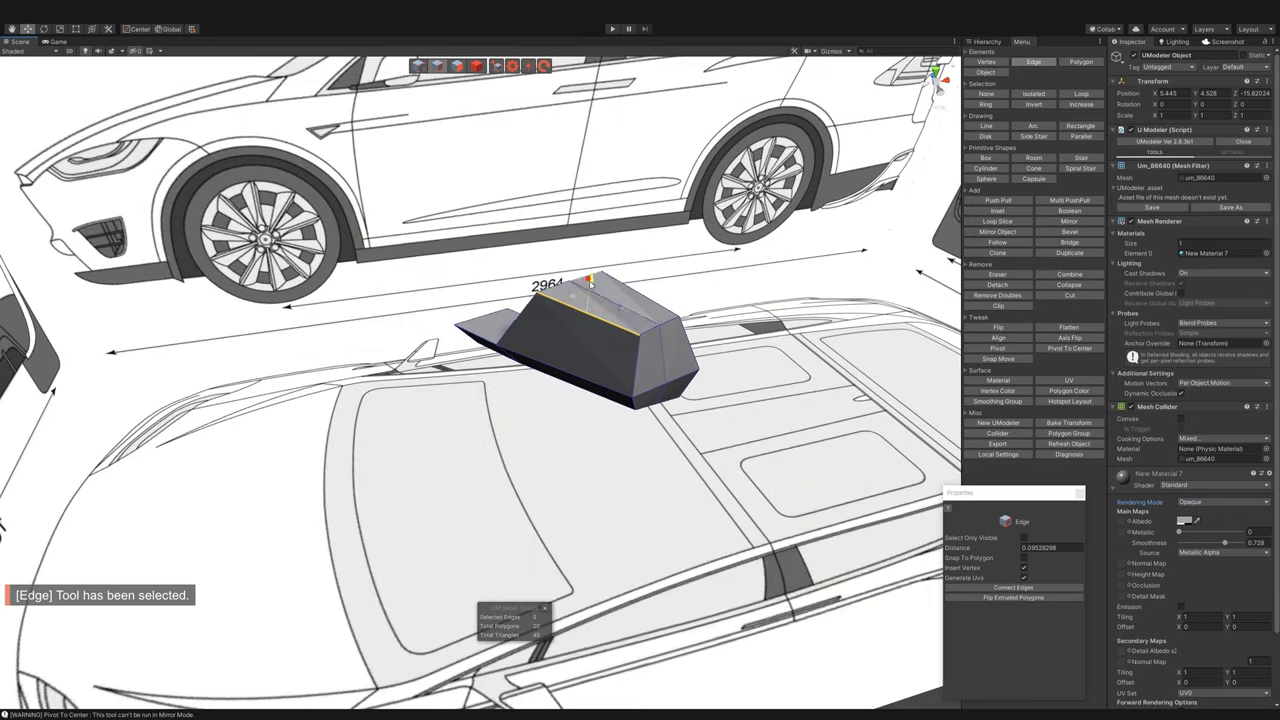
{"action": "left_click", "coordinate": [590, 284]}
{"action": "key", "text": "3"}
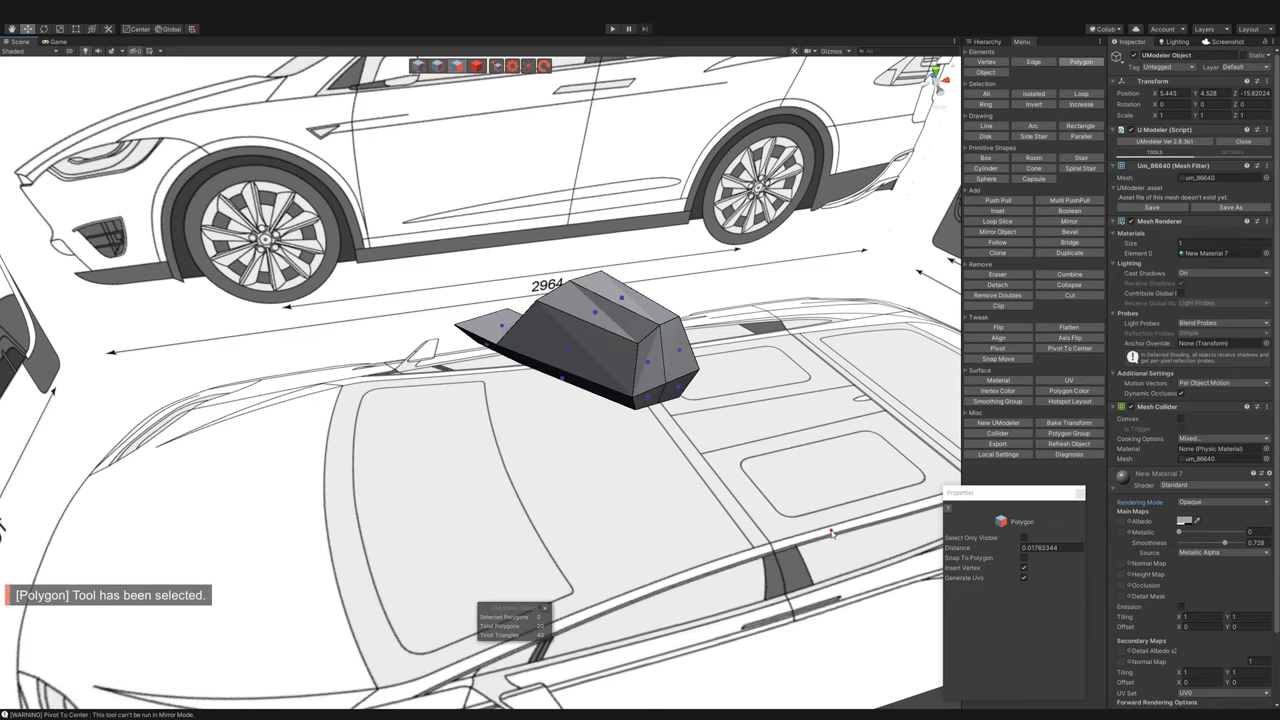
{"action": "key", "text": "ctrl+a"}
{"action": "left_click", "coordinate": [997, 401]}
{"action": "left_click", "coordinate": [1011, 576]}
- Assign the mirror's end faces to new second and third smoothing groups
{"action": "mouse_move", "coordinate": [600, 380]}
{"action": "right_mouse_down"}
{"action": "mouse_move", "coordinate": [419, 379]}
{"action": "mouse_move", "coordinate": [409, 318]}
{"action": "right_mouse_up"}
{"action": "left_click", "coordinate": [419, 379]}
{"action": "left_click", "coordinate": [409, 318], "text": "ctrl"}
{"action": "left_click", "coordinate": [394, 355], "text": "ctrl"}
{"action": "left_click", "coordinate": [450, 328], "text": "ctrl"}
{"action": "left_click", "coordinate": [1013, 616]}
{"action": "left_click", "coordinate": [1007, 578]}
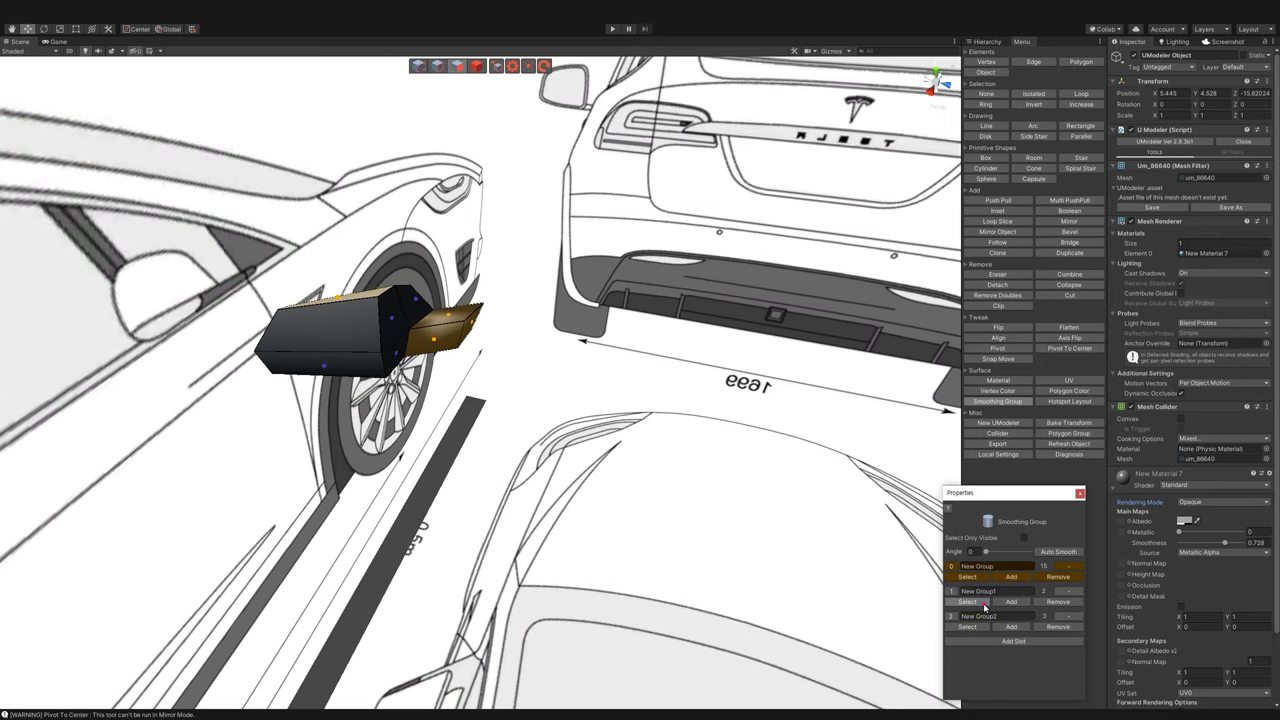
{"action": "left_click", "coordinate": [984, 603]}
{"action": "left_click", "coordinate": [996, 629]}
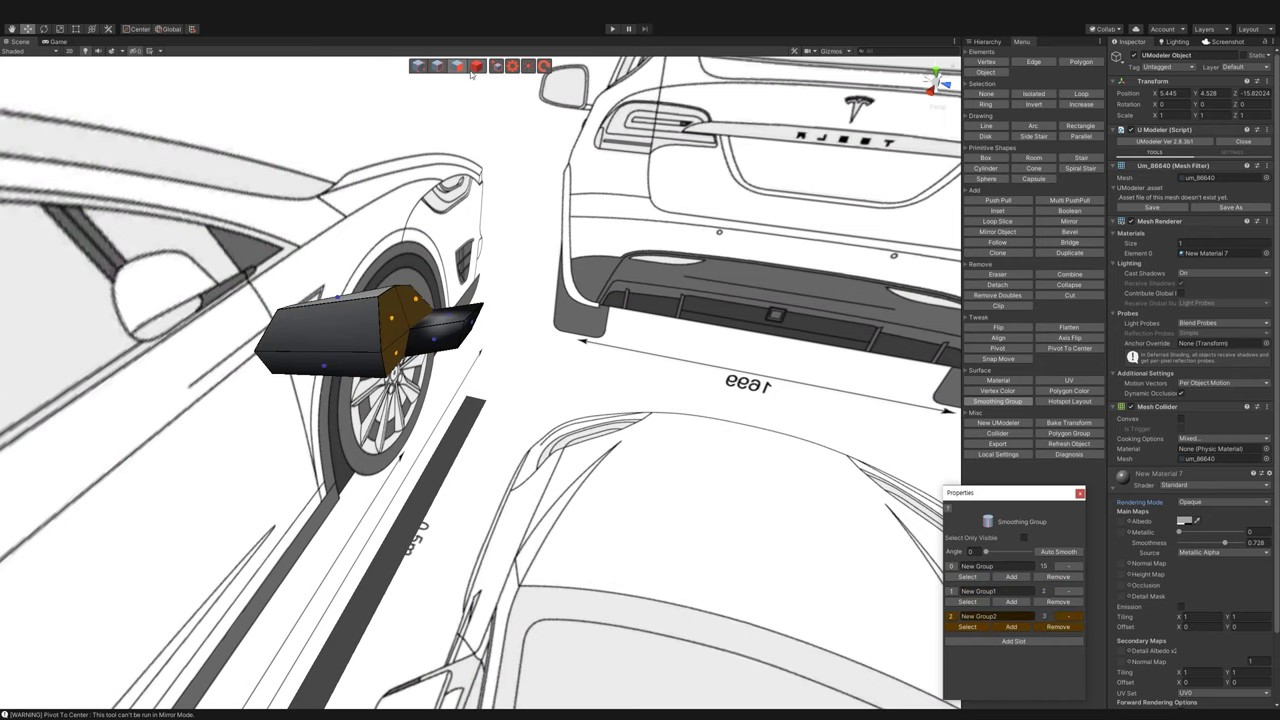
- Create a fourth smoothing group, check all groups, and return to Object mode
{"action": "key", "text": "4"}
{"action": "left_click_drag", "start_coordinate": [472, 74], "coordinate": [455, 210], "text": "alt"}
{"action": "left_click", "coordinate": [462, 66]}
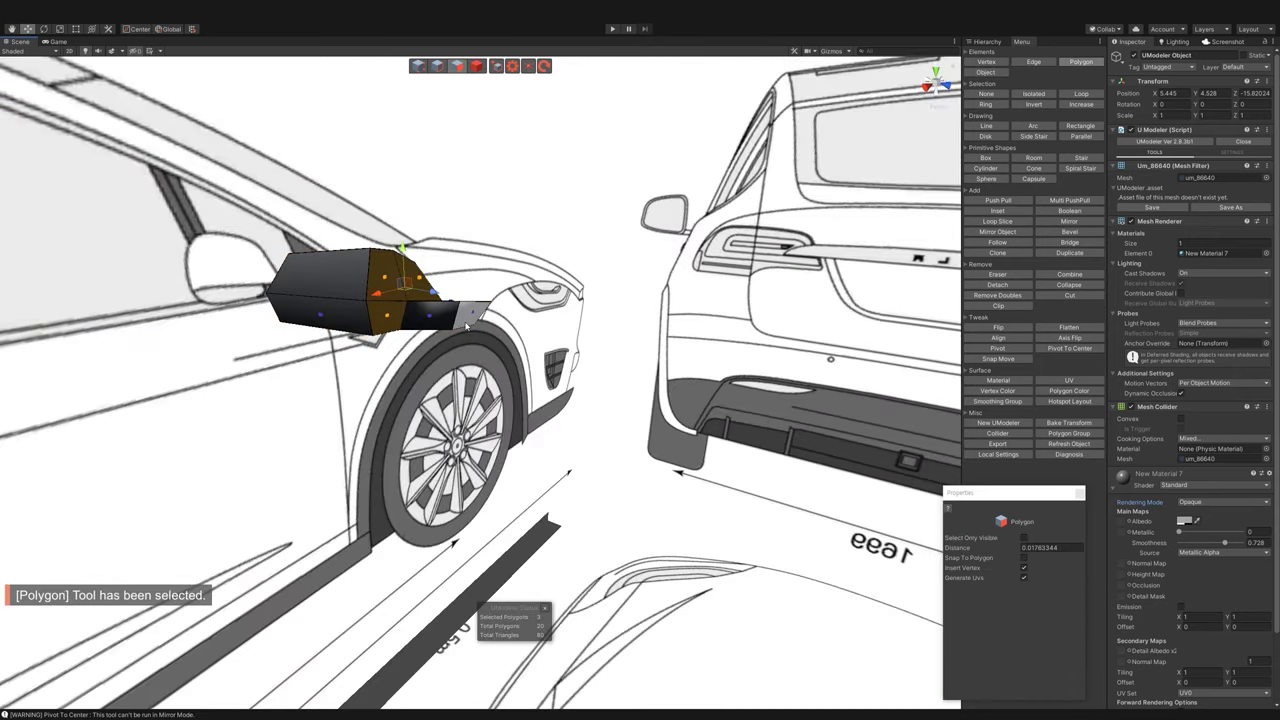
{"action": "left_click", "coordinate": [997, 401]}
{"action": "left_click", "coordinate": [1013, 641]}
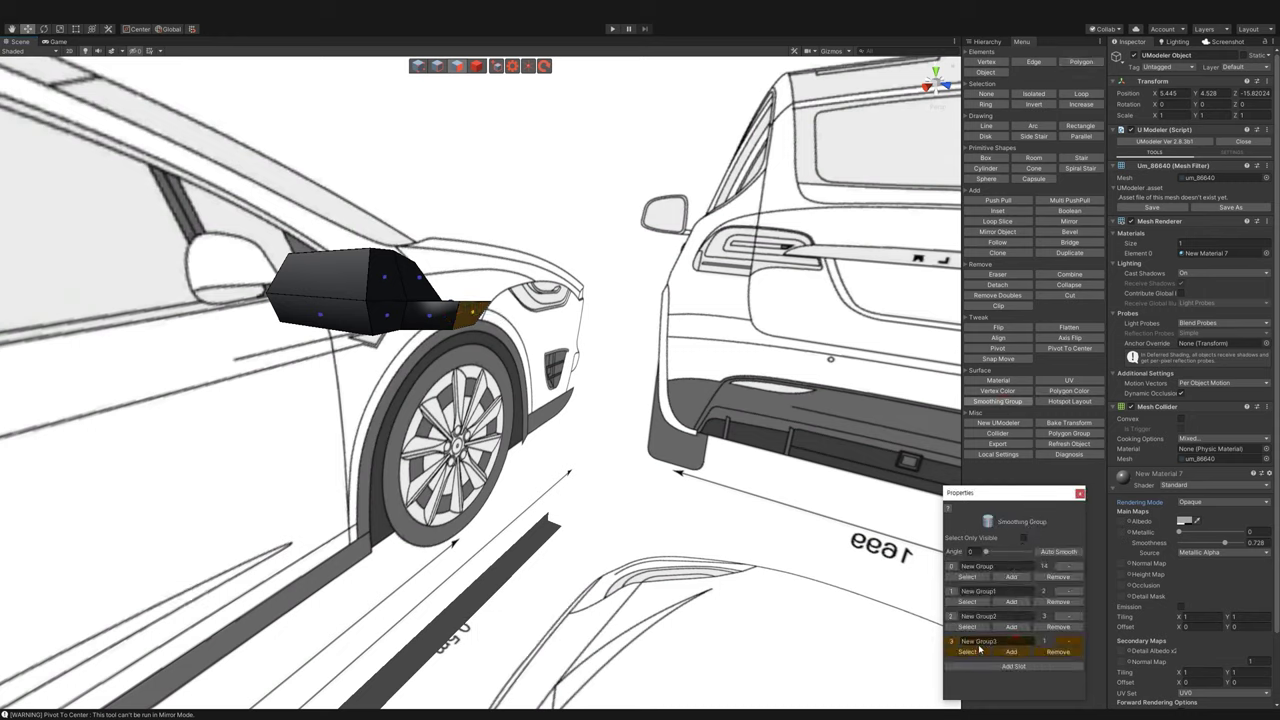
{"action": "left_click", "coordinate": [1005, 626]}
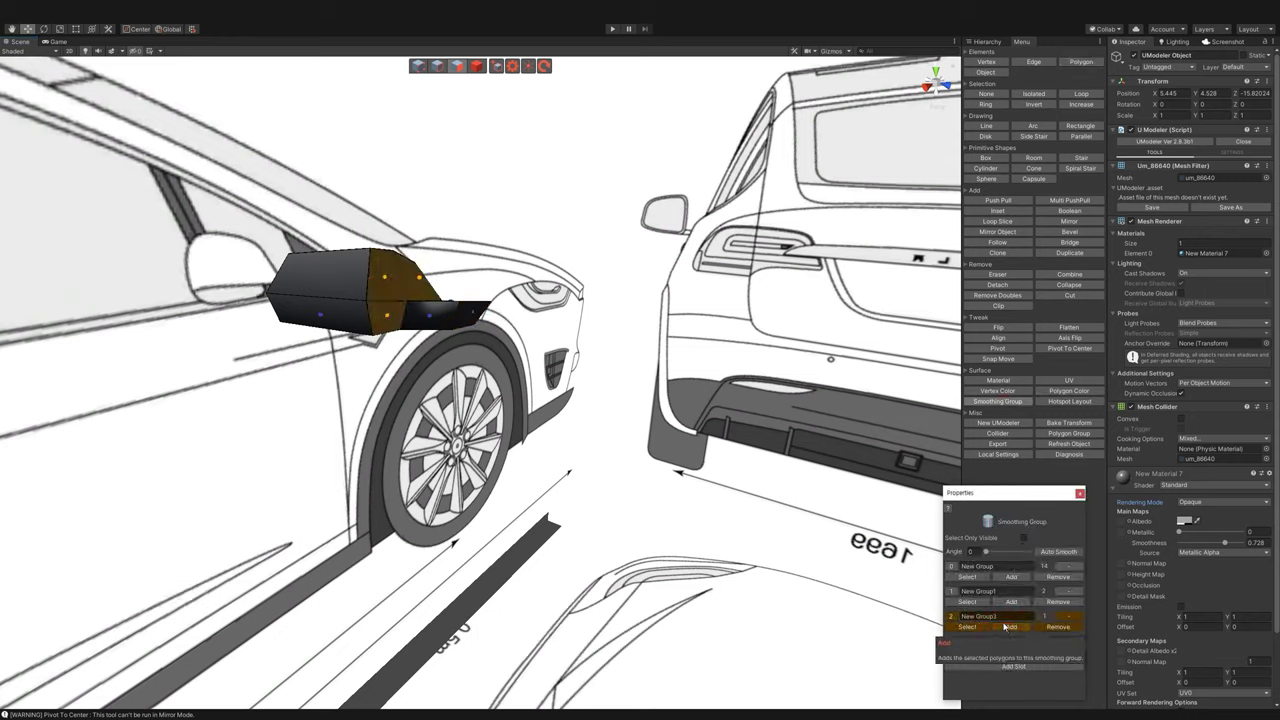
{"action": "left_click", "coordinate": [1005, 603]}
{"action": "left_click", "coordinate": [982, 579]}
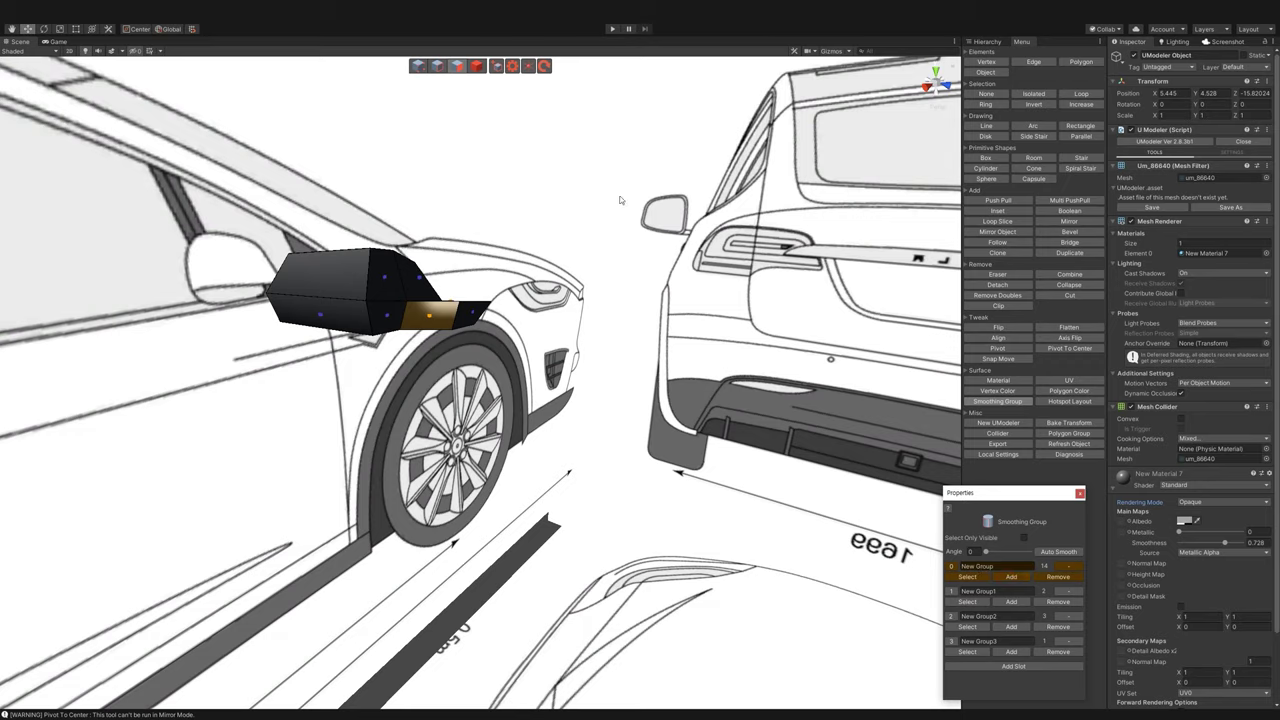
{"action": "left_click", "coordinate": [476, 65]}
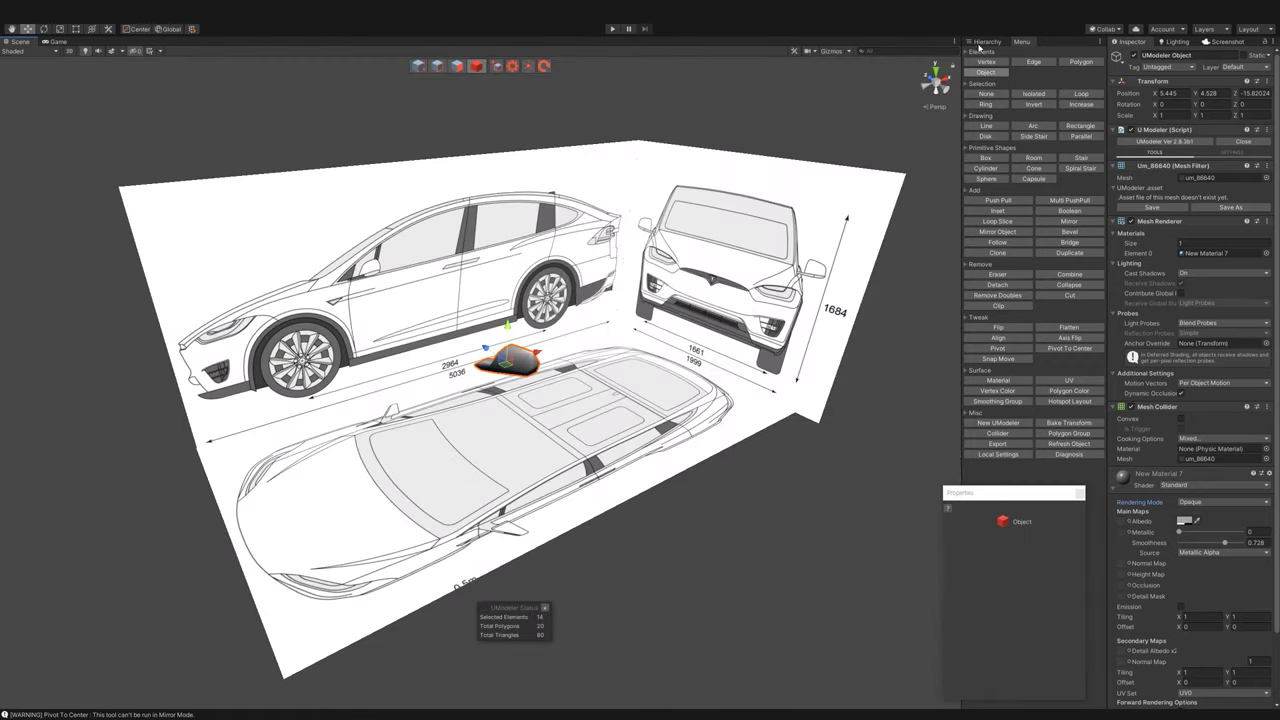
- Select the UModeler car objects in the Hierarchy and frame them with F
{"action": "left_click", "coordinate": [987, 41]}
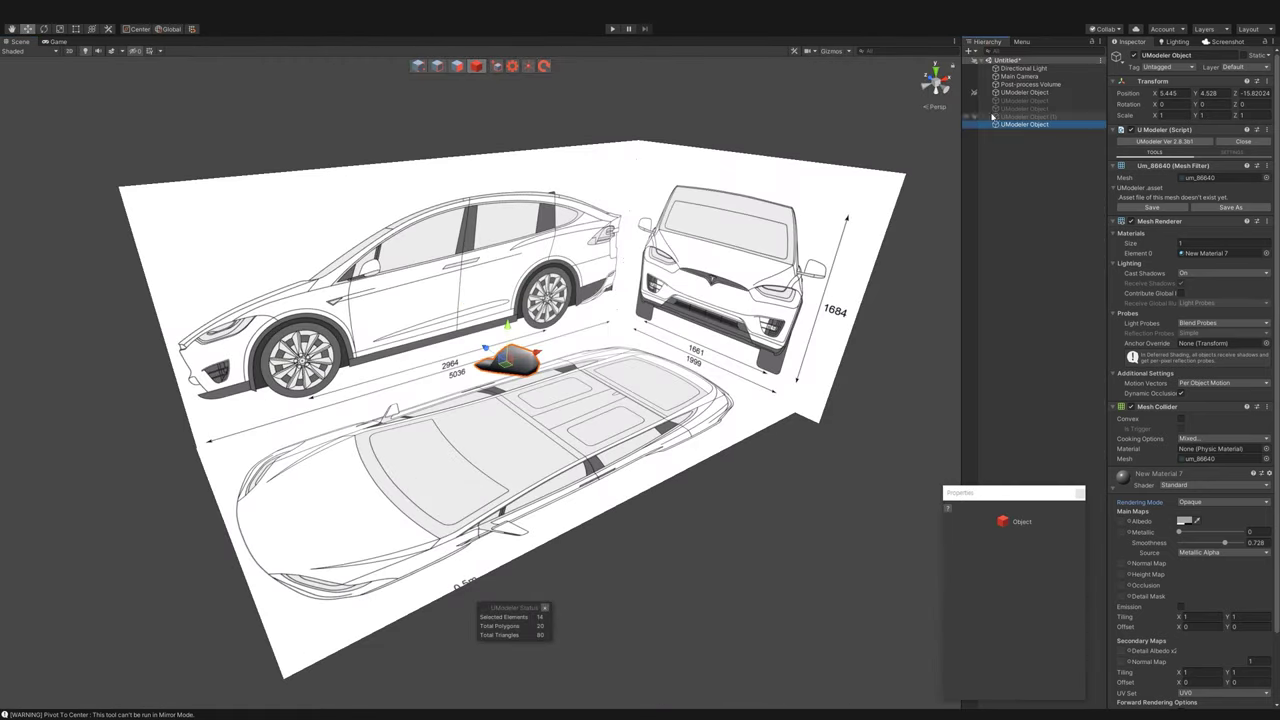
{"action": "left_click", "coordinate": [995, 111], "text": "shift"}
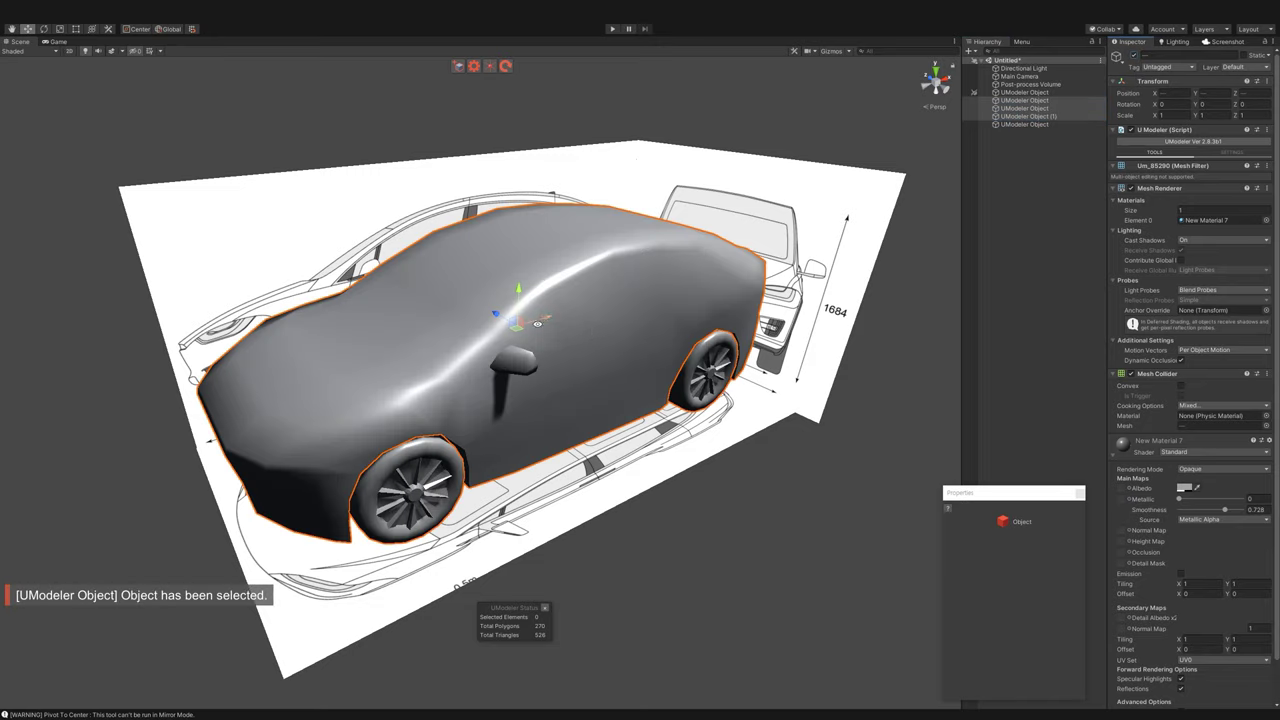
{"action": "key", "text": "f"}
{"action": "left_click_drag", "start_coordinate": [715, 489], "coordinate": [608, 603], "text": "alt"}
- Select the side mirror and the car body together
{"action": "left_click", "coordinate": [600, 428]}
{"action": "left_click", "coordinate": [546, 348]}
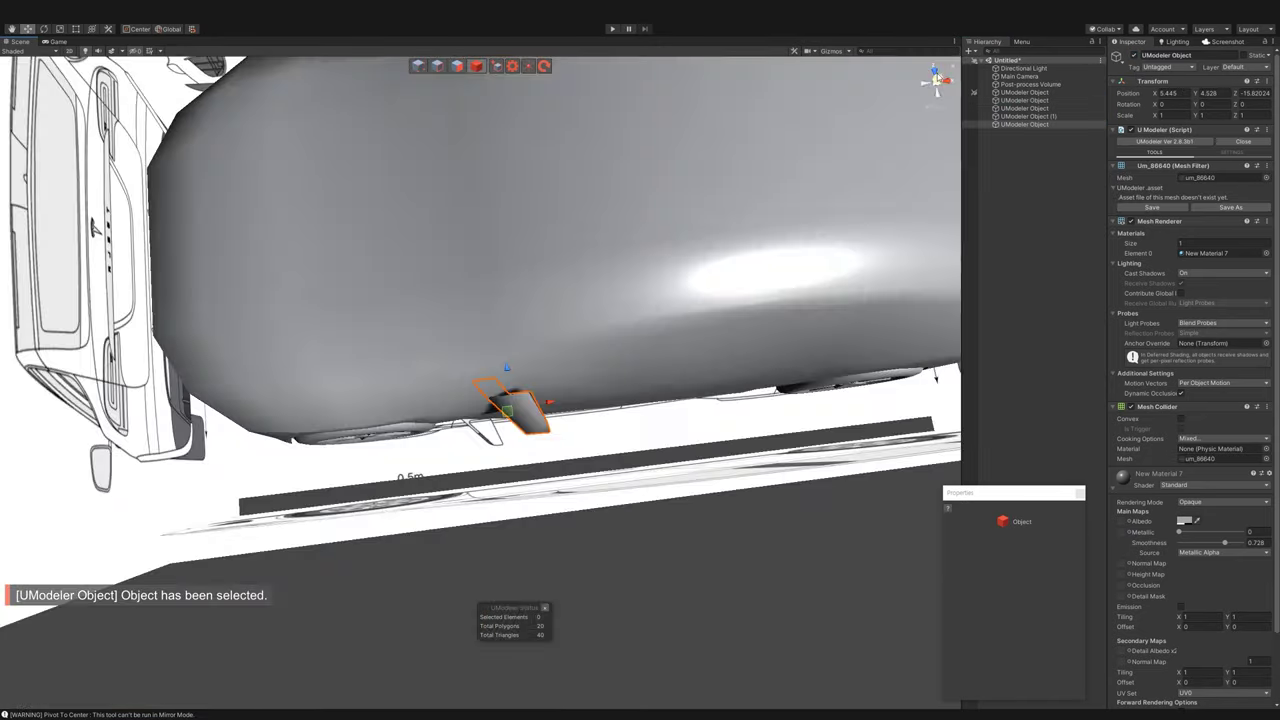
{"action": "mouse_move", "coordinate": [546, 348]}
{"action": "left_mouse_down", "text": "alt"}
{"action": "mouse_move", "coordinate": [467, 389]}
{"action": "mouse_move", "coordinate": [490, 392]}
{"action": "left_mouse_up", "text": "alt"}
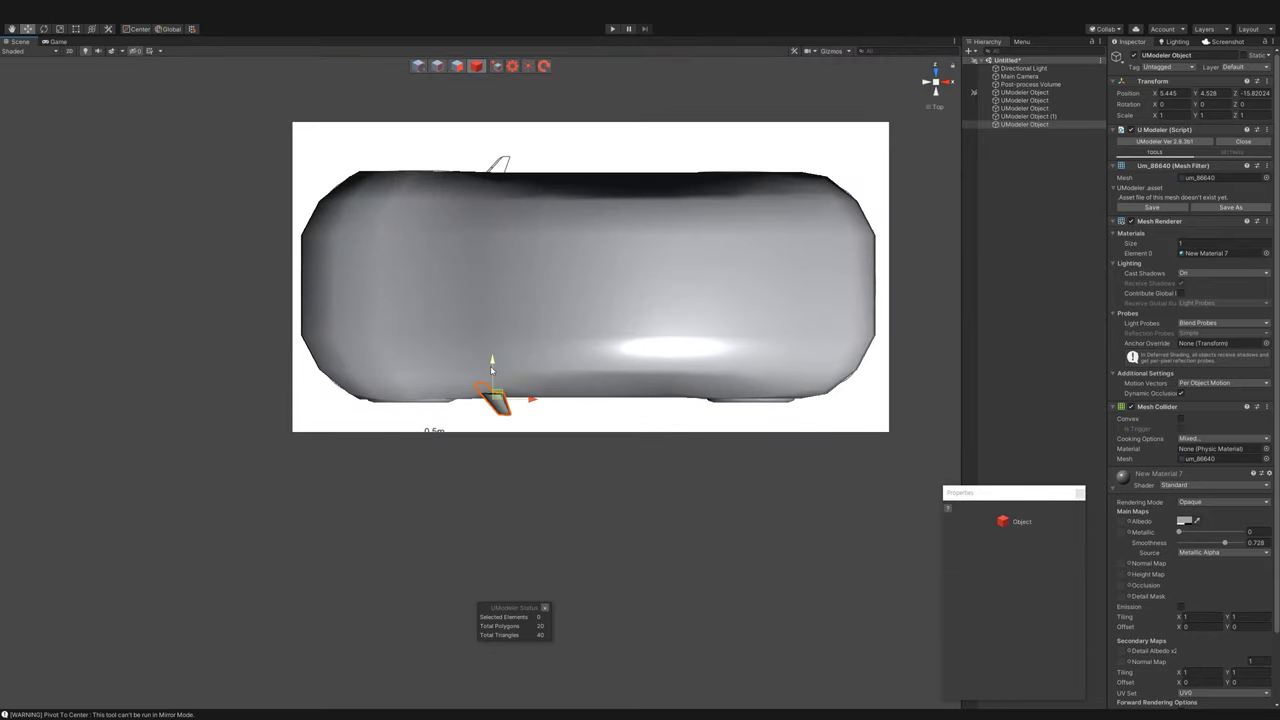
{"action": "left_click_drag", "start_coordinate": [507, 447], "coordinate": [506, 361], "text": "alt"}
{"action": "left_click", "coordinate": [506, 361]}
{"action": "left_click", "coordinate": [506, 361]}
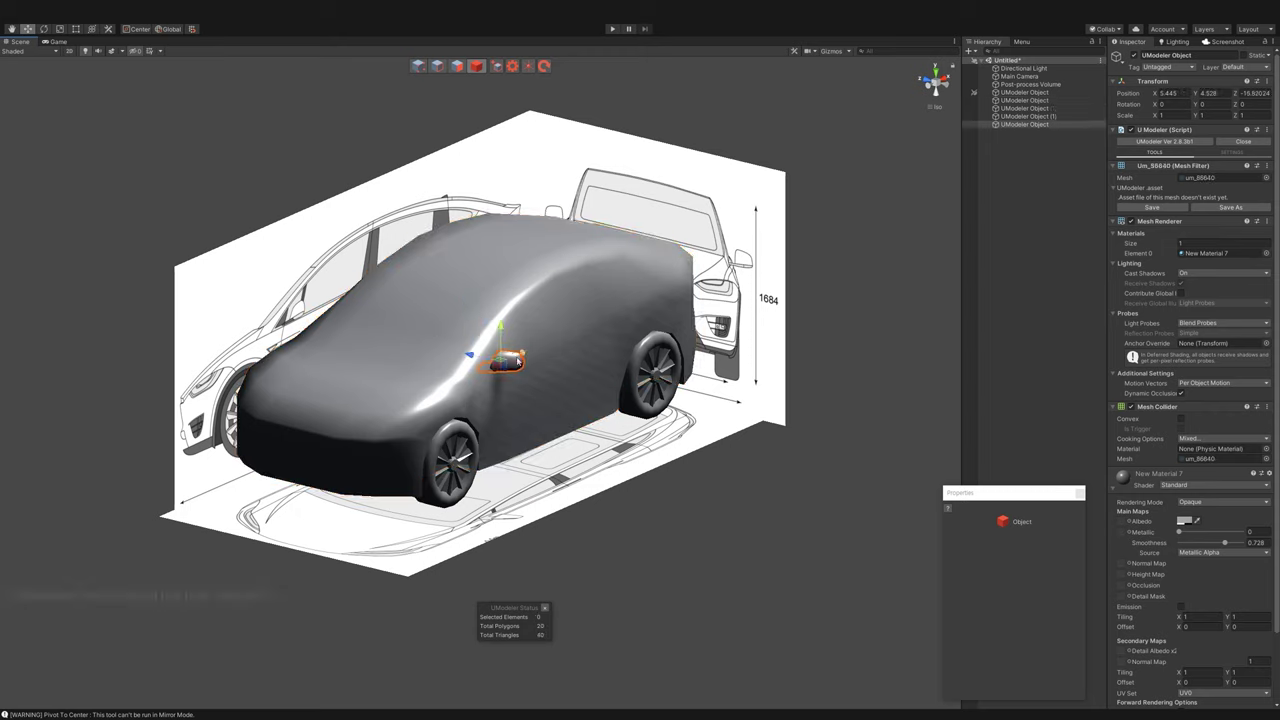
{"action": "left_click", "coordinate": [571, 303]}
{"action": "left_click", "coordinate": [1021, 41]}
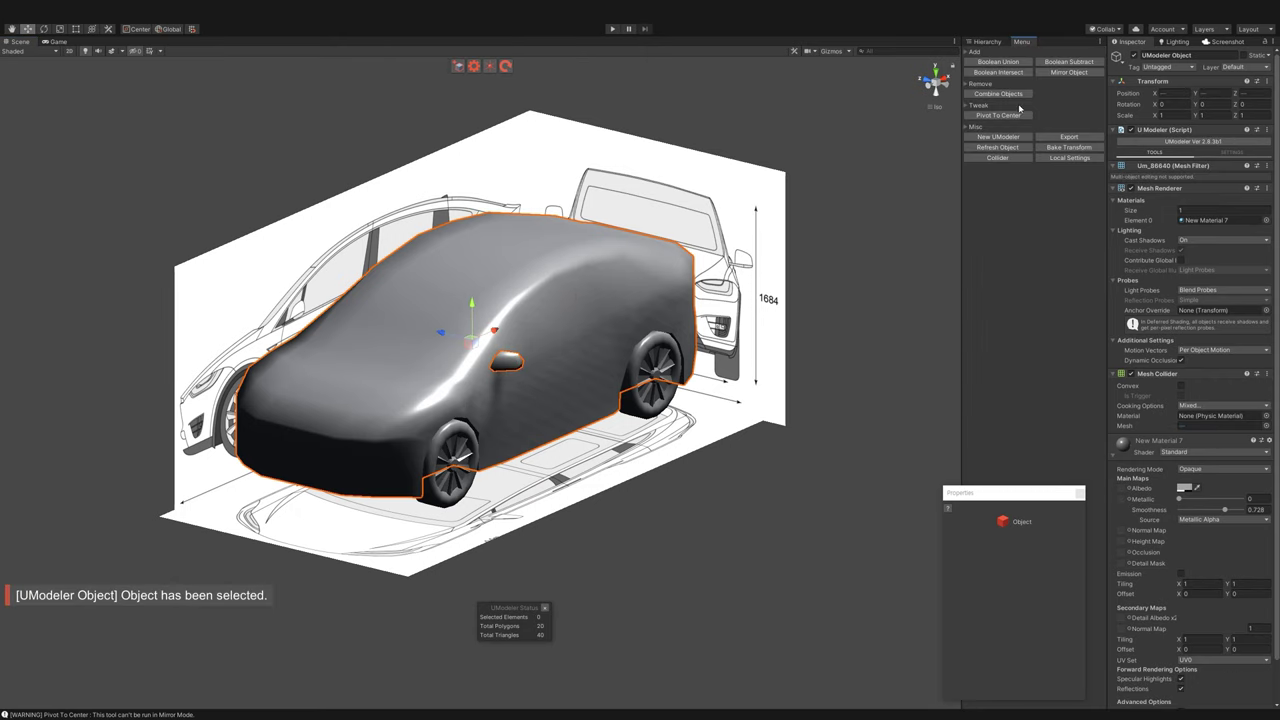
- Clear the previous selection and select just the car body
{"action": "left_click", "coordinate": [578, 536]}
{"action": "key", "text": "ctrl+z"}
{"action": "left_click", "coordinate": [577, 535]}
{"action": "left_click", "coordinate": [522, 385]}
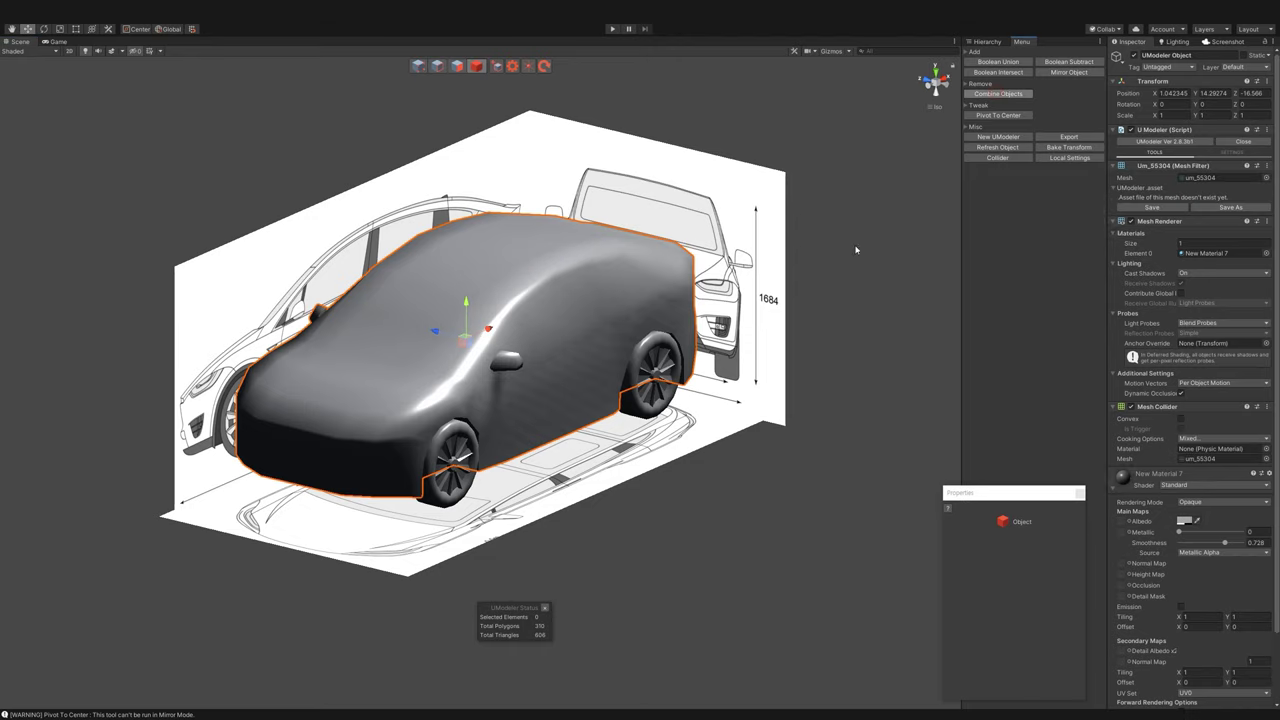
{"action": "left_click", "coordinate": [711, 574]}
{"action": "left_click", "coordinate": [510, 354]}
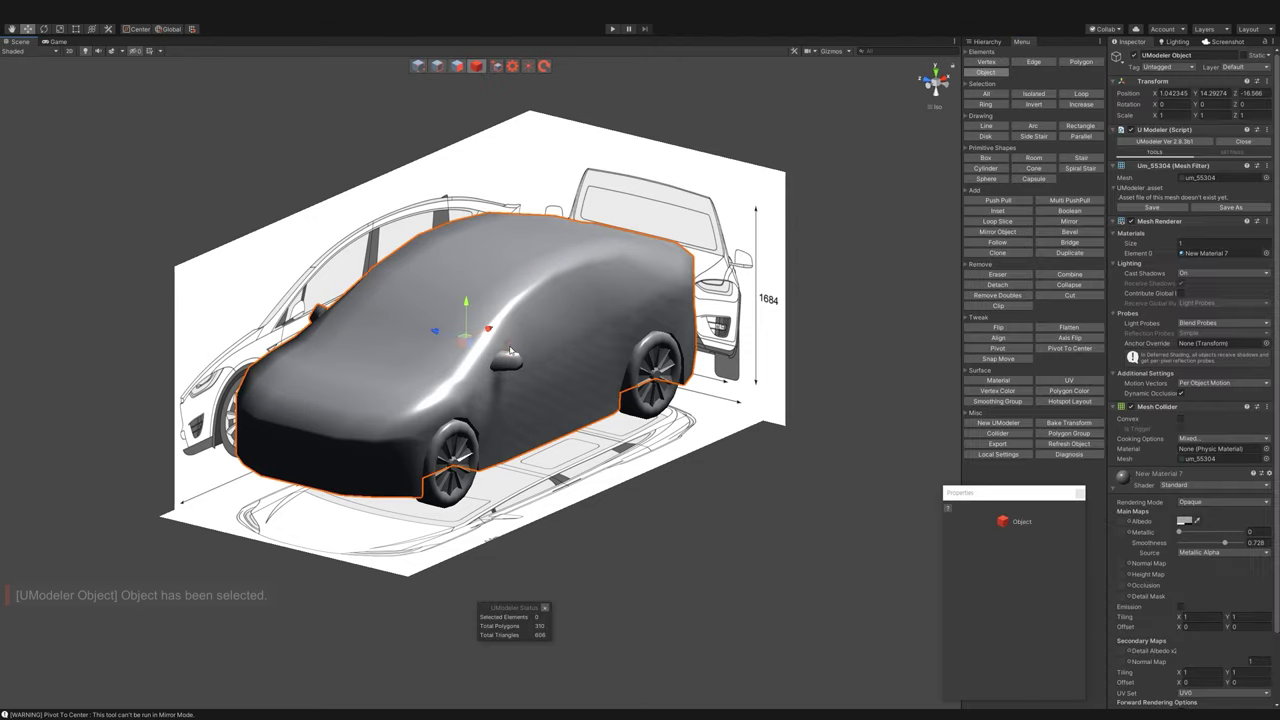
{"action": "mouse_move", "coordinate": [558, 398]}
{"action": "left_mouse_down", "text": "alt"}
{"action": "mouse_move", "coordinate": [714, 486]}
{"action": "mouse_move", "coordinate": [480, 451]}
{"action": "mouse_move", "coordinate": [771, 446]}
{"action": "mouse_move", "coordinate": [530, 330]}
{"action": "mouse_move", "coordinate": [551, 391]}
{"action": "mouse_move", "coordinate": [614, 423]}
{"action": "mouse_move", "coordinate": [649, 337]}
{"action": "mouse_move", "coordinate": [654, 415]}
{"action": "mouse_move", "coordinate": [680, 424]}
{"action": "left_mouse_up", "text": "alt"}
{"action": "left_click", "coordinate": [650, 340]}
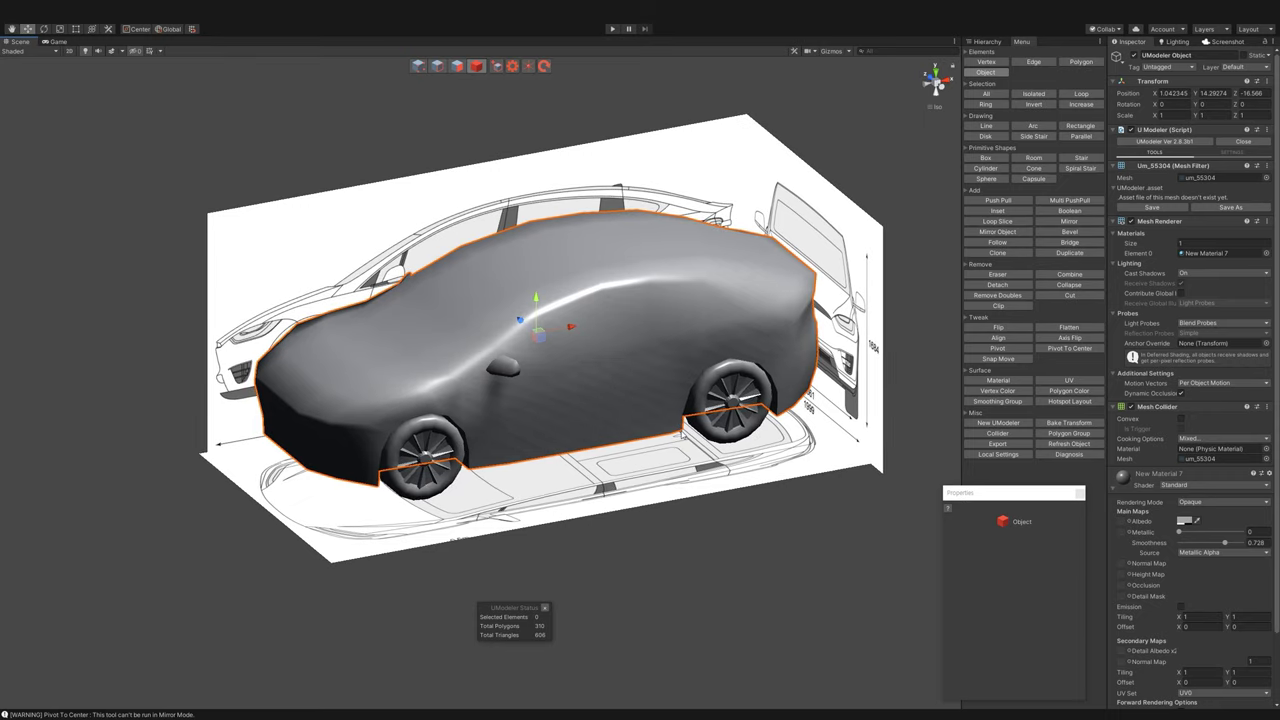
{"action": "mouse_move", "coordinate": [739, 462]}
{"action": "left_mouse_down", "text": "alt"}
{"action": "mouse_move", "coordinate": [686, 277]}
{"action": "mouse_move", "coordinate": [891, 300]}
{"action": "mouse_move", "coordinate": [539, 441]}
{"action": "left_mouse_up", "text": "alt"}
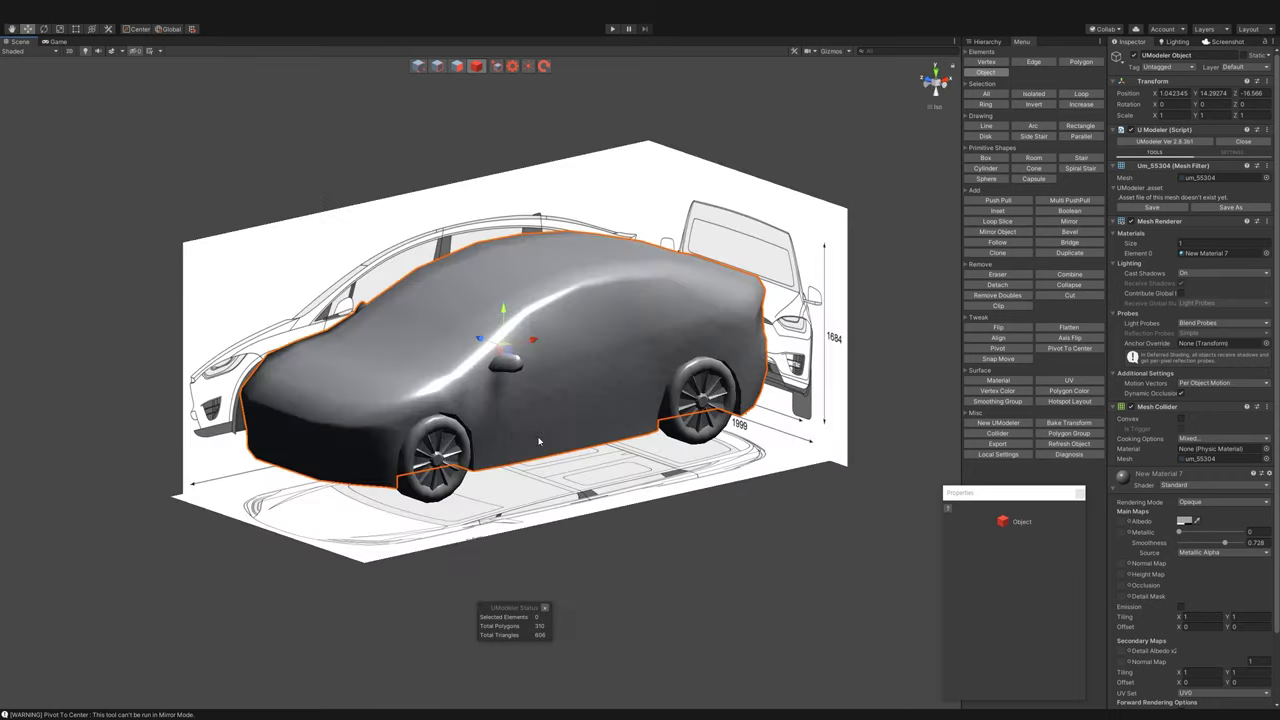
- Combine the body and both wheels into one 1202-polygon mesh and hide the blueprints
{"action": "left_click", "coordinate": [690, 410]}
{"action": "left_click", "coordinate": [646, 350], "text": "shift"}
{"action": "left_click", "coordinate": [700, 400]}
{"action": "left_click", "coordinate": [435, 455], "text": "shift"}
{"action": "left_click", "coordinate": [520, 330], "text": "shift"}
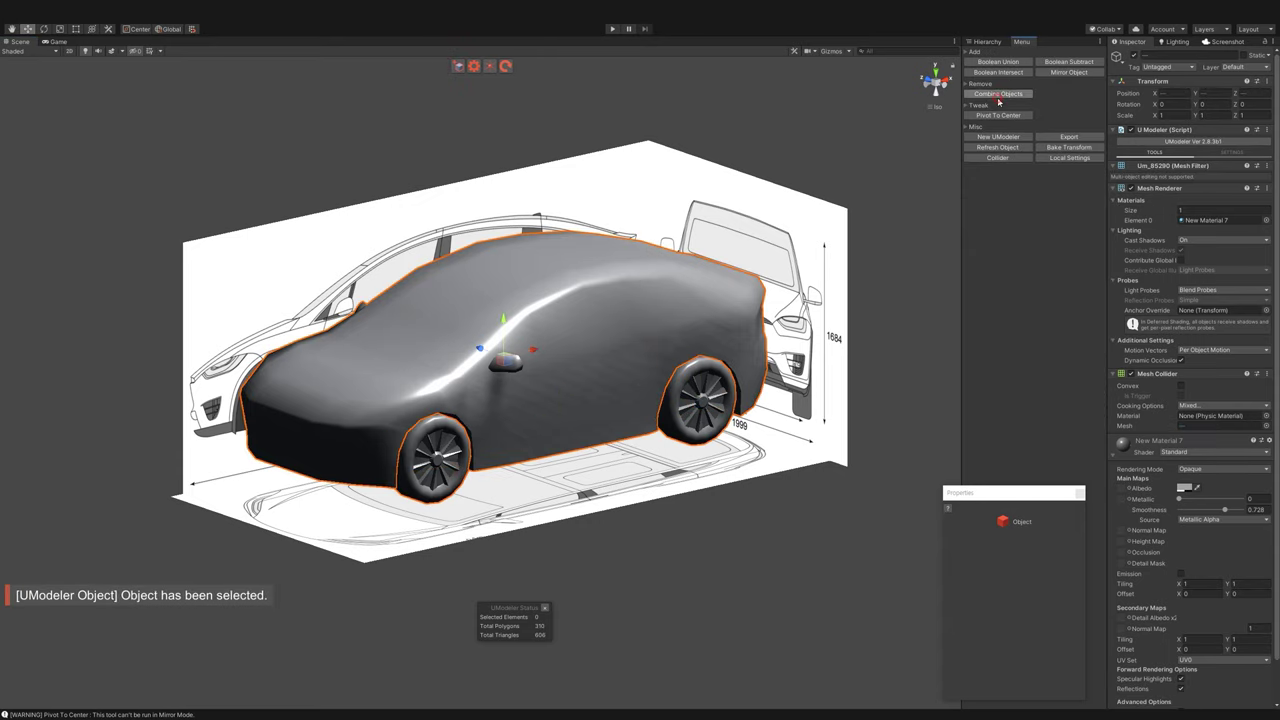
{"action": "mouse_move", "coordinate": [637, 532]}
{"action": "left_mouse_down", "text": "alt"}
{"action": "mouse_move", "coordinate": [606, 553]}
{"action": "mouse_move", "coordinate": [640, 575]}
{"action": "left_mouse_up", "text": "alt"}
{"action": "left_click", "coordinate": [987, 42]}
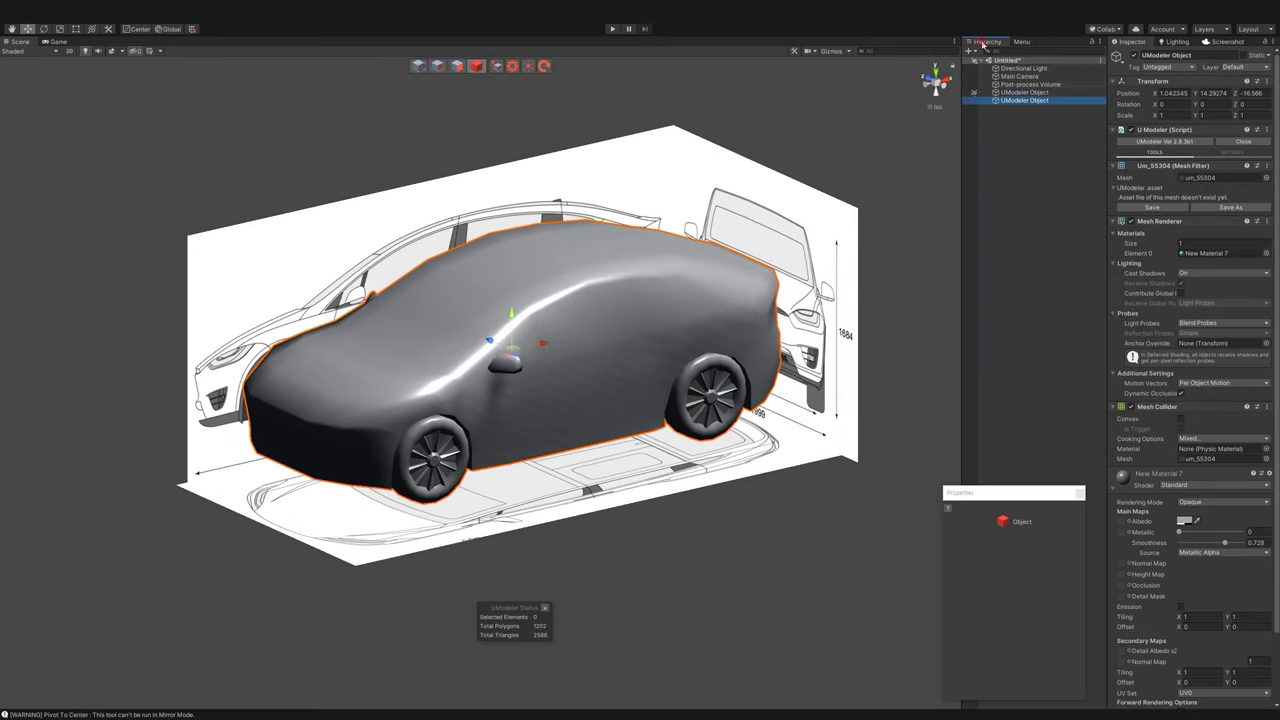
{"action": "left_click", "coordinate": [969, 93]}
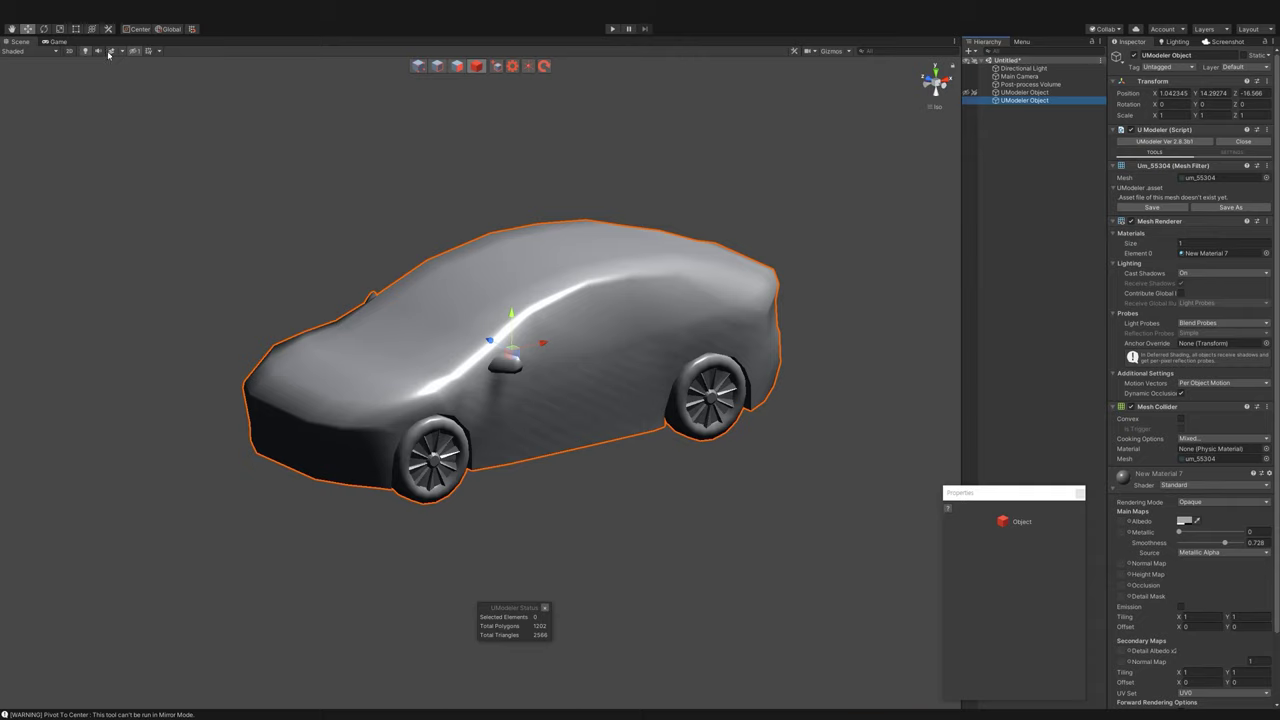
- Turn on the Skybox, switch to perspective, and try Metallic 1 before undoing it
{"action": "left_click", "coordinate": [110, 51]}
{"action": "left_click", "coordinate": [936, 82]}
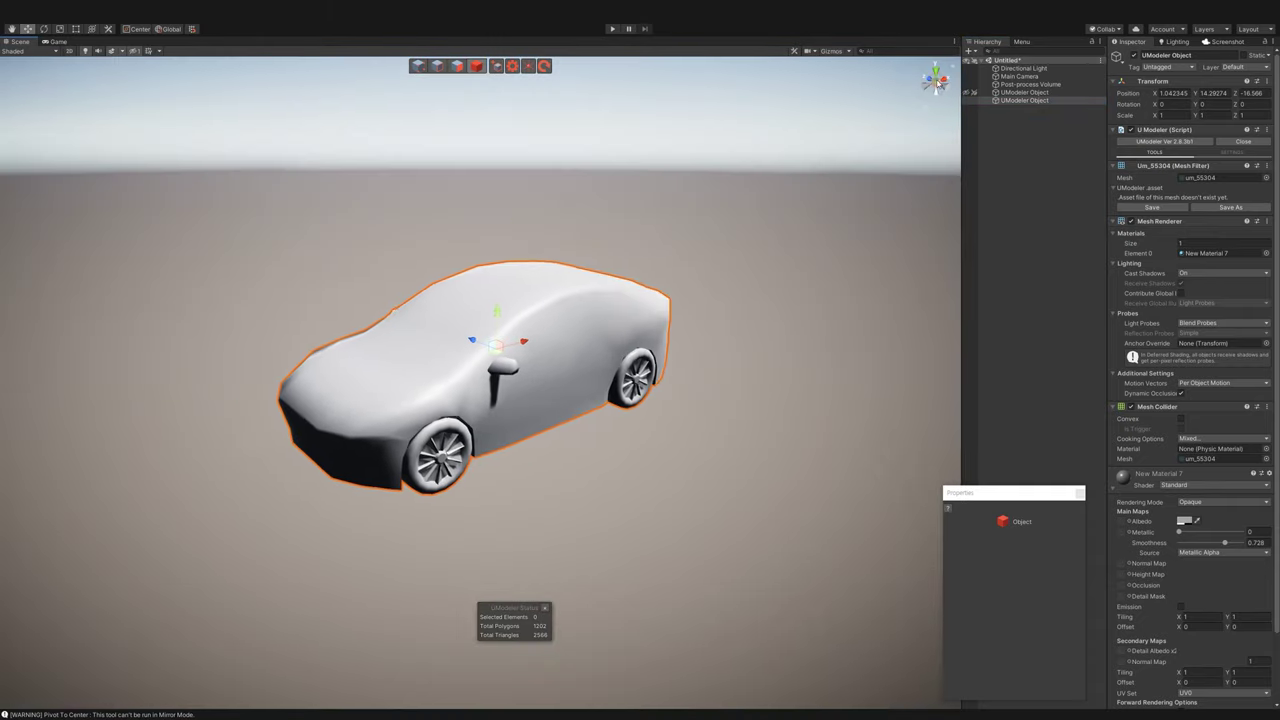
{"action": "left_click_drag", "start_coordinate": [936, 82], "coordinate": [896, 410], "text": "alt"}
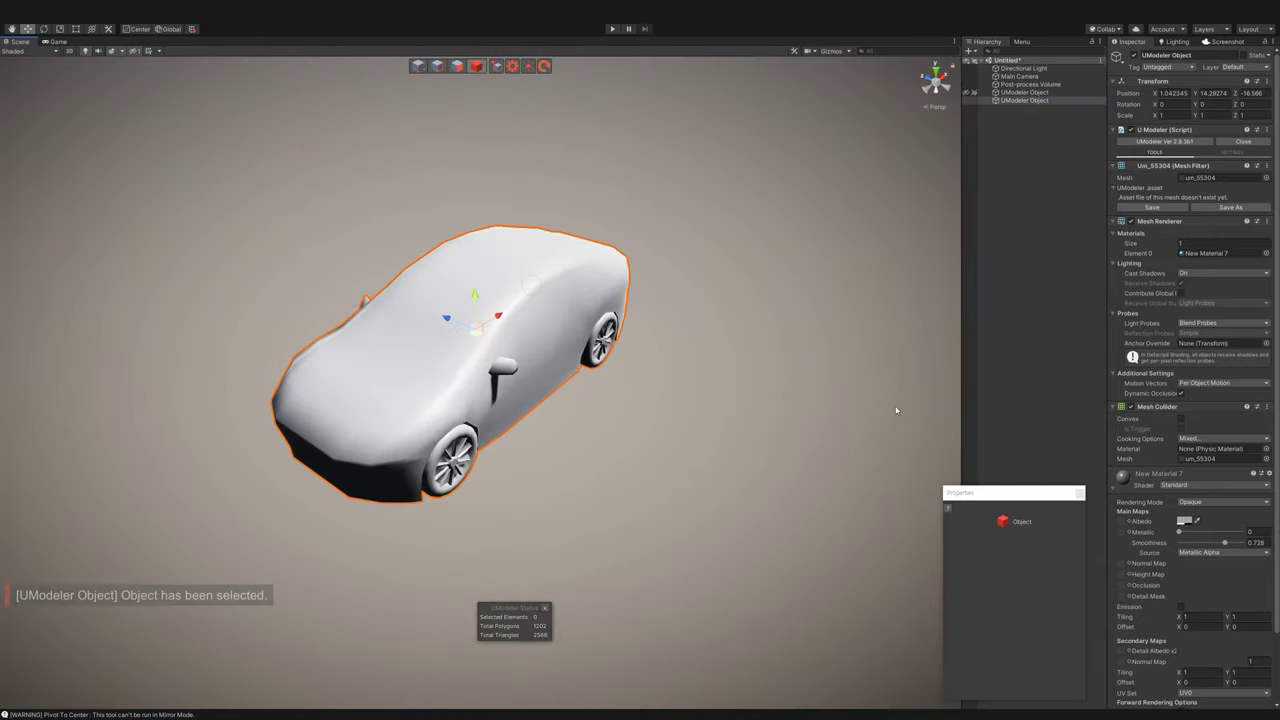
{"action": "left_click_drag", "start_coordinate": [1179, 532], "coordinate": [1241, 532]}
{"action": "mouse_move", "coordinate": [850, 470]}
{"action": "left_mouse_down", "text": "alt"}
{"action": "mouse_move", "coordinate": [631, 369]}
{"action": "mouse_move", "coordinate": [261, 384]}
{"action": "left_mouse_up", "text": "alt"}
{"action": "key", "text": "ctrl+z"}
{"action": "scroll", "coordinate": [261, 384], "scroll_direction": "up", "scroll_amount": 5}
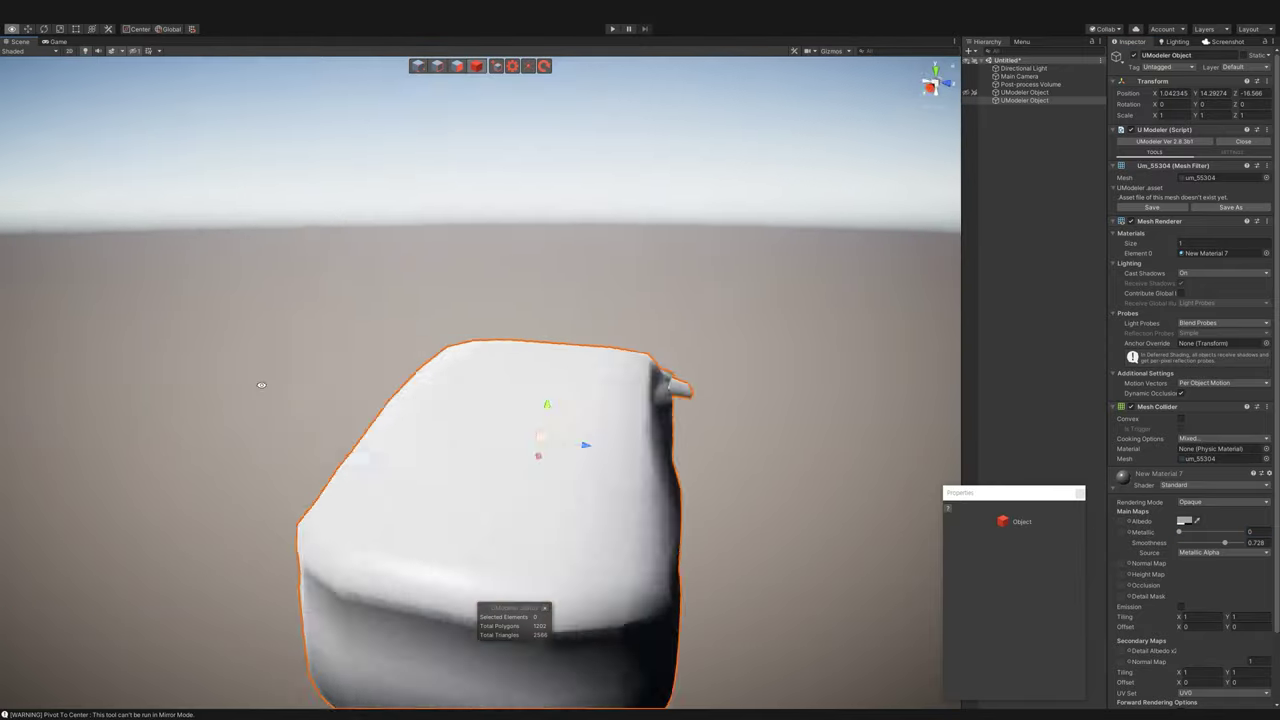
{"action": "scroll", "coordinate": [261, 384], "scroll_direction": "down", "scroll_amount": 5}
{"action": "mouse_move", "coordinate": [261, 384]}
{"action": "left_mouse_down", "text": "alt"}
{"action": "mouse_move", "coordinate": [781, 384]}
{"action": "mouse_move", "coordinate": [631, 358]}
{"action": "left_mouse_up", "text": "alt"}
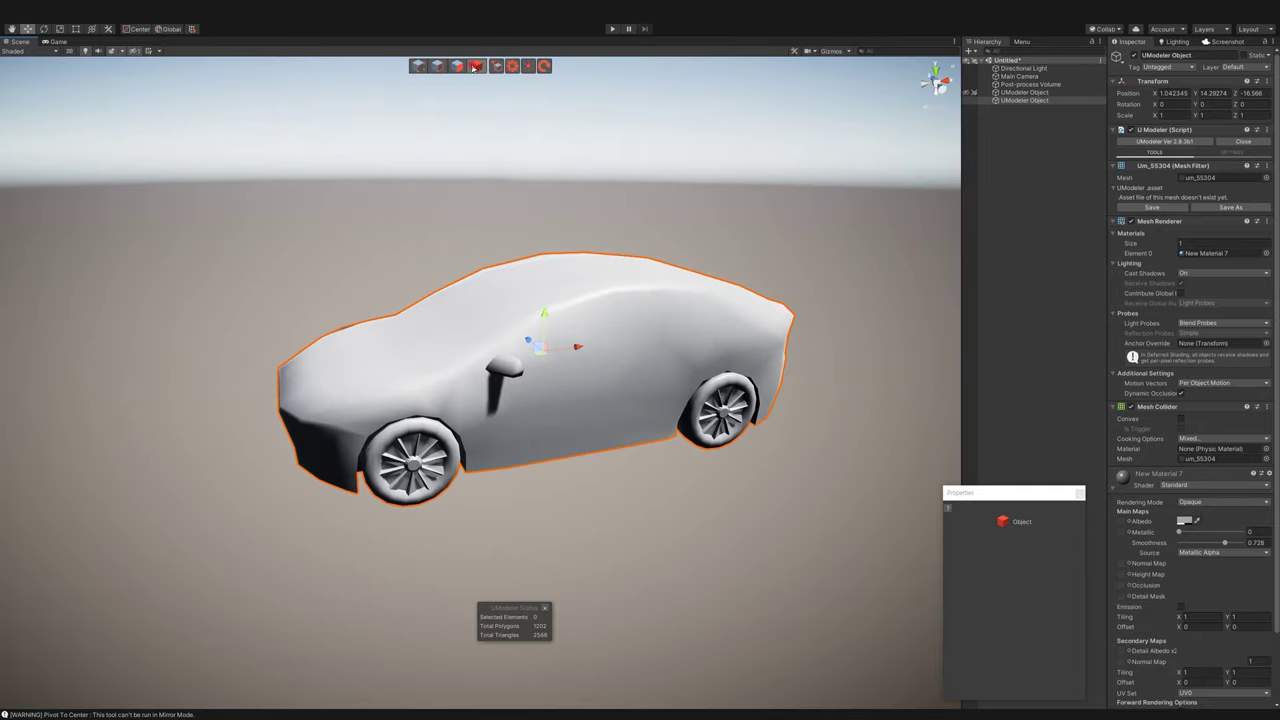